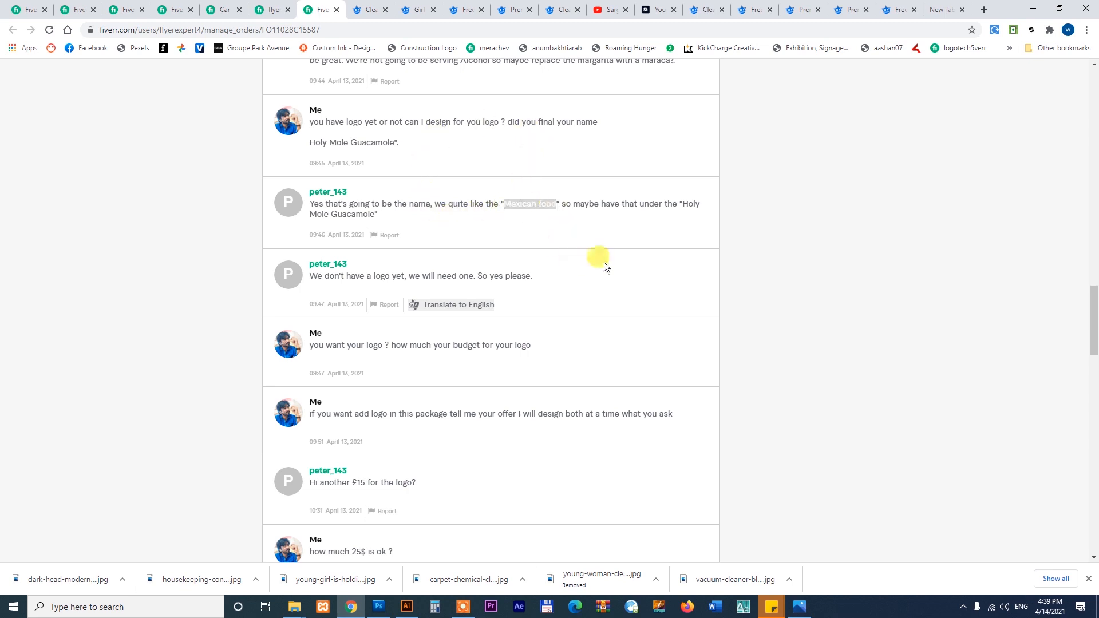
Step: Read the client's order messages about the logo and copy the phrase "Mexican food" from their reply
scroll(605, 267, down, 4)
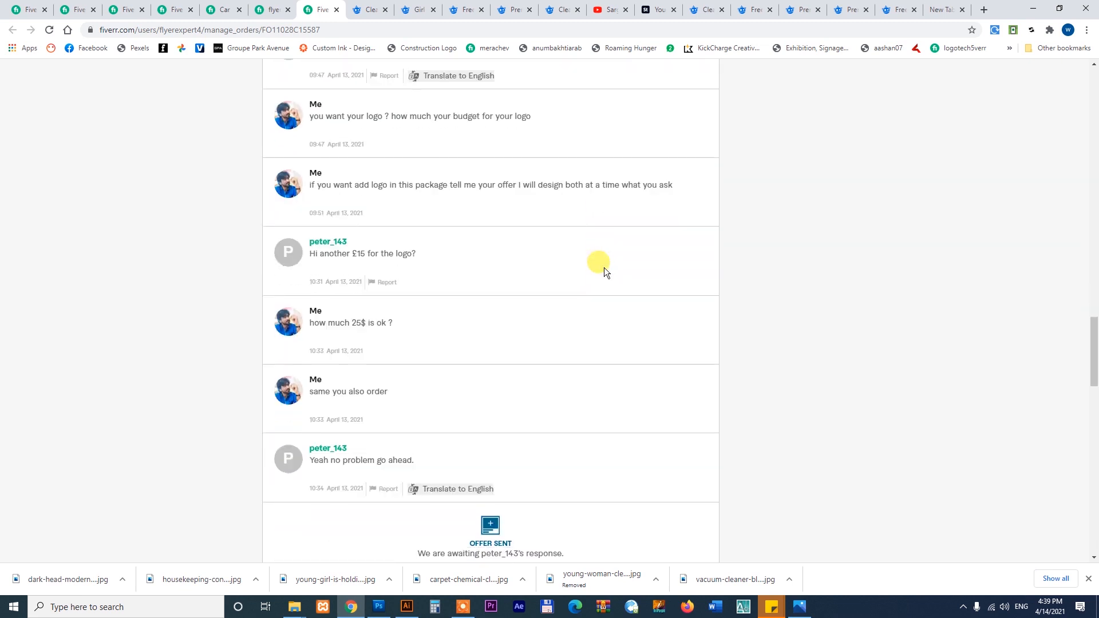
scroll(604, 269, down, 4)
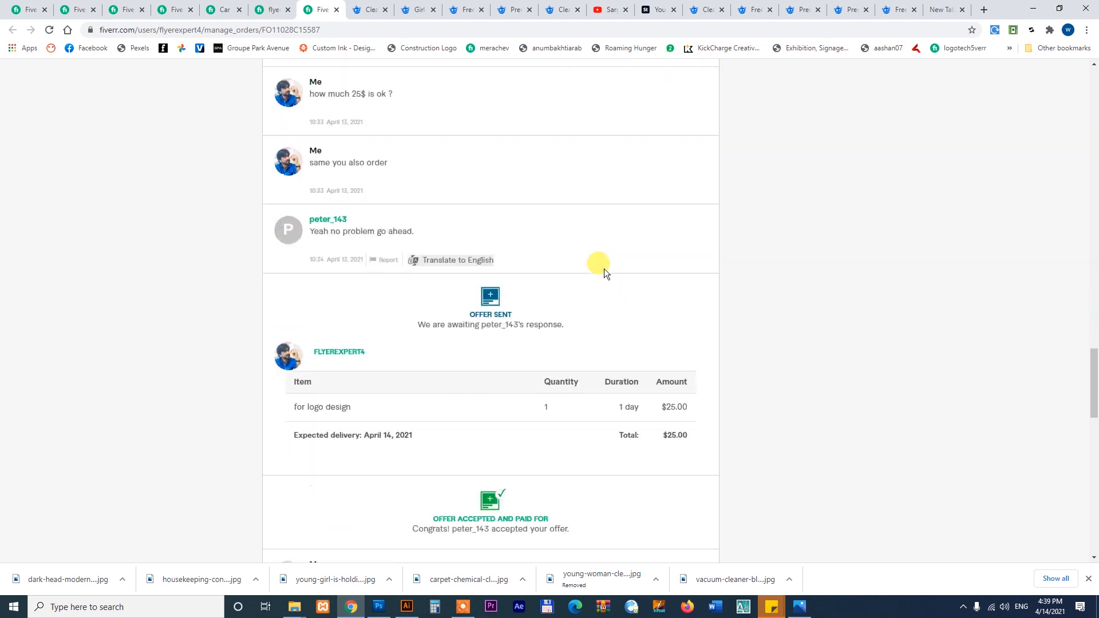
scroll(604, 269, up, 7)
scroll(603, 269, up, 3)
click(551, 318)
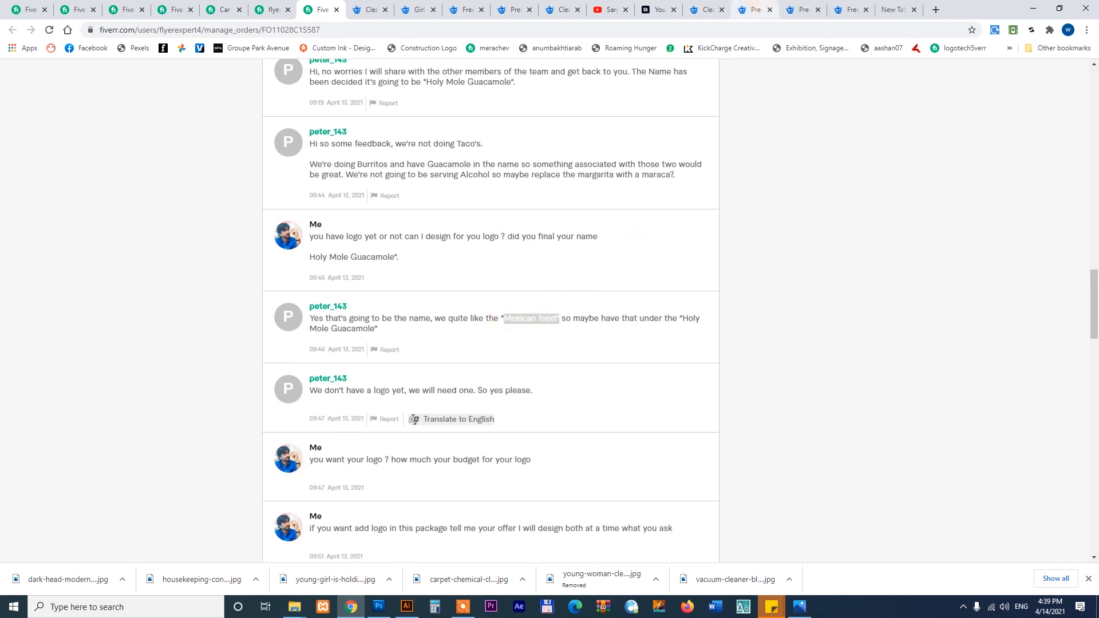
Step: Switch to Freepik, close the open carpet-cleaning photo preview and search all resources for "Mexican food"
click(755, 10)
scroll(930, 80, up, 1)
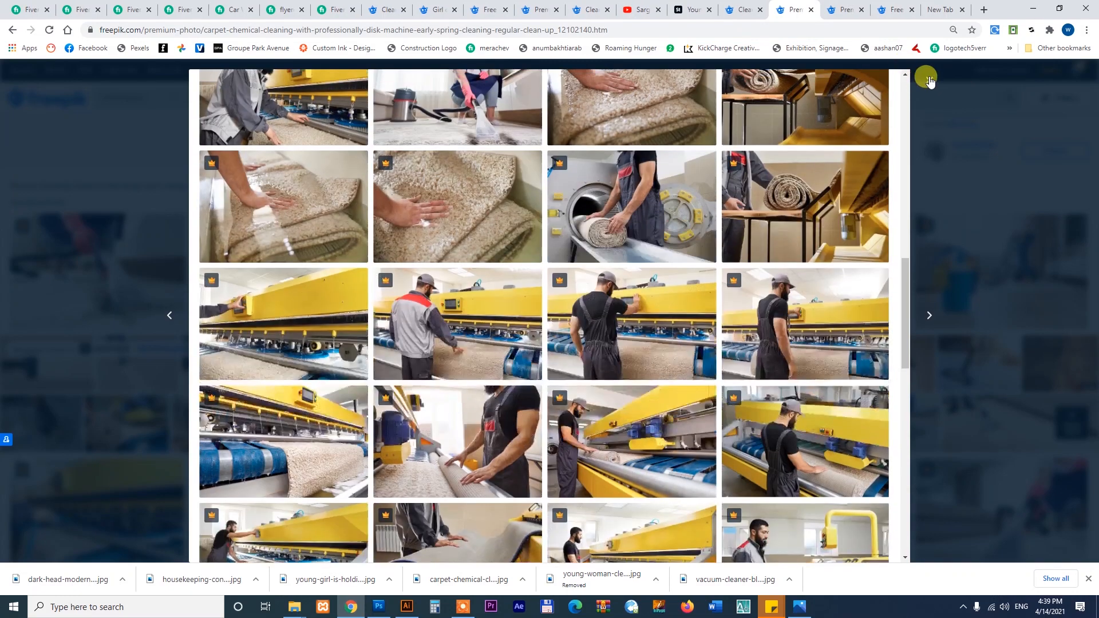
click(928, 79)
click(396, 100)
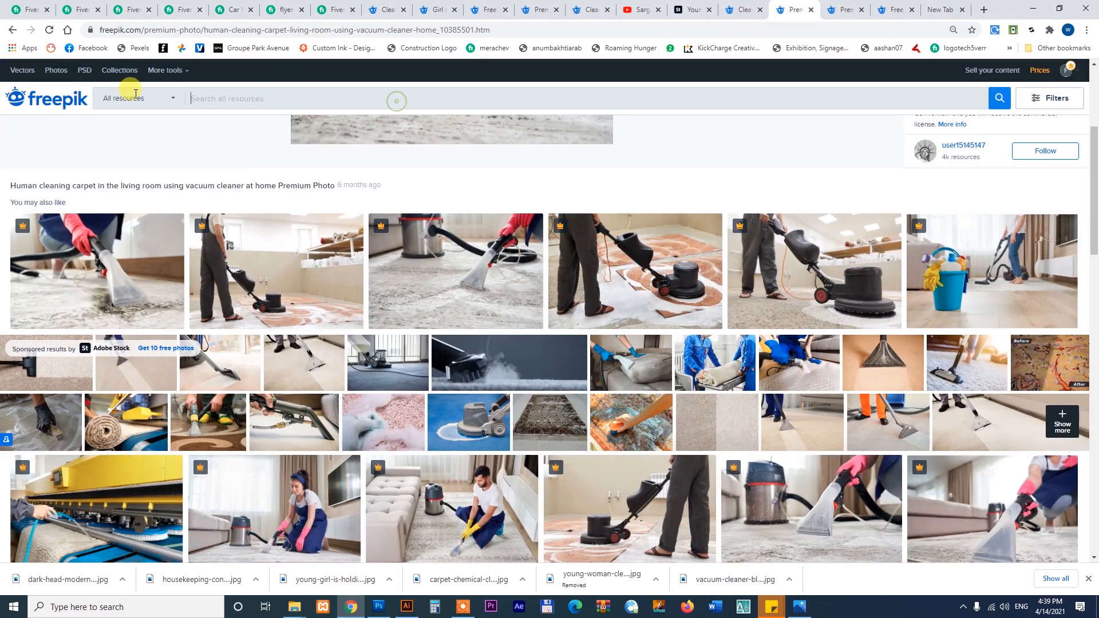
key(Return)
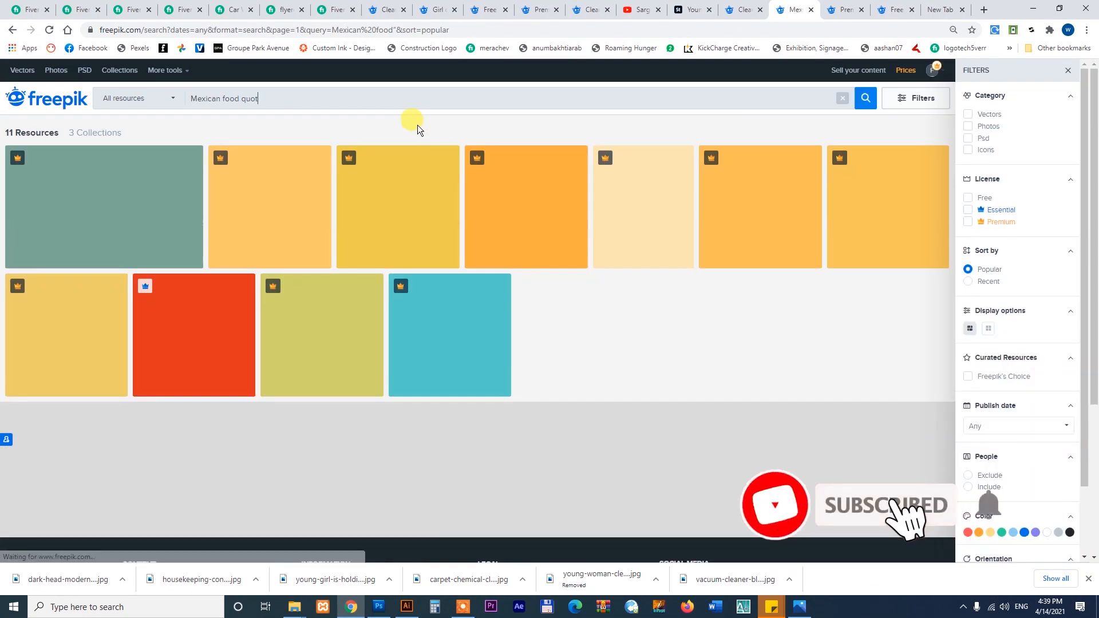
double_click(250, 98)
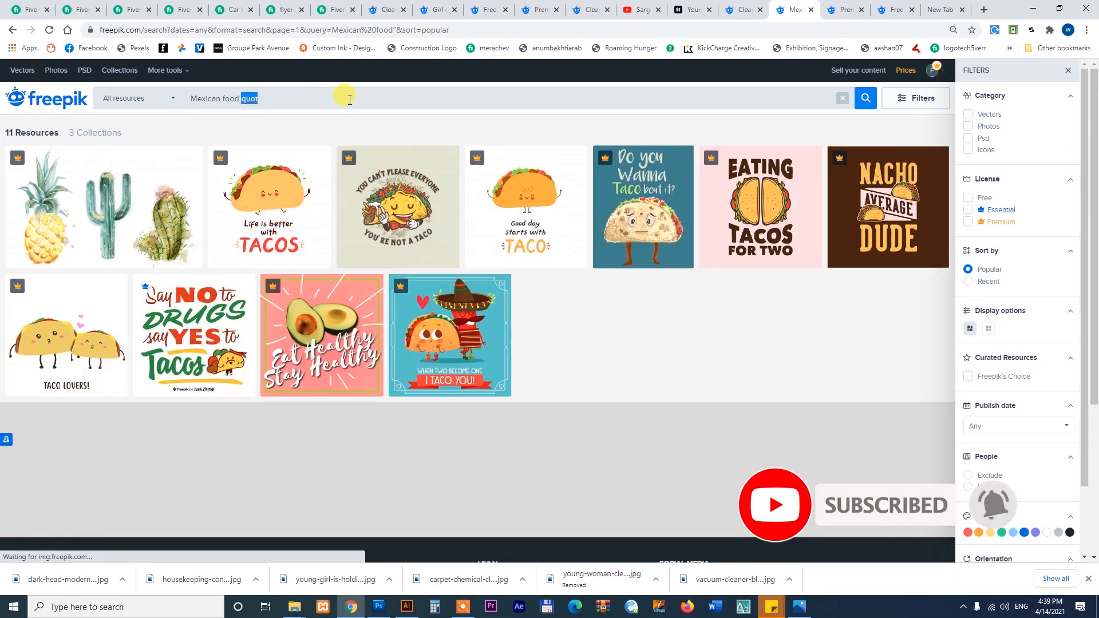
key(BackSpace)
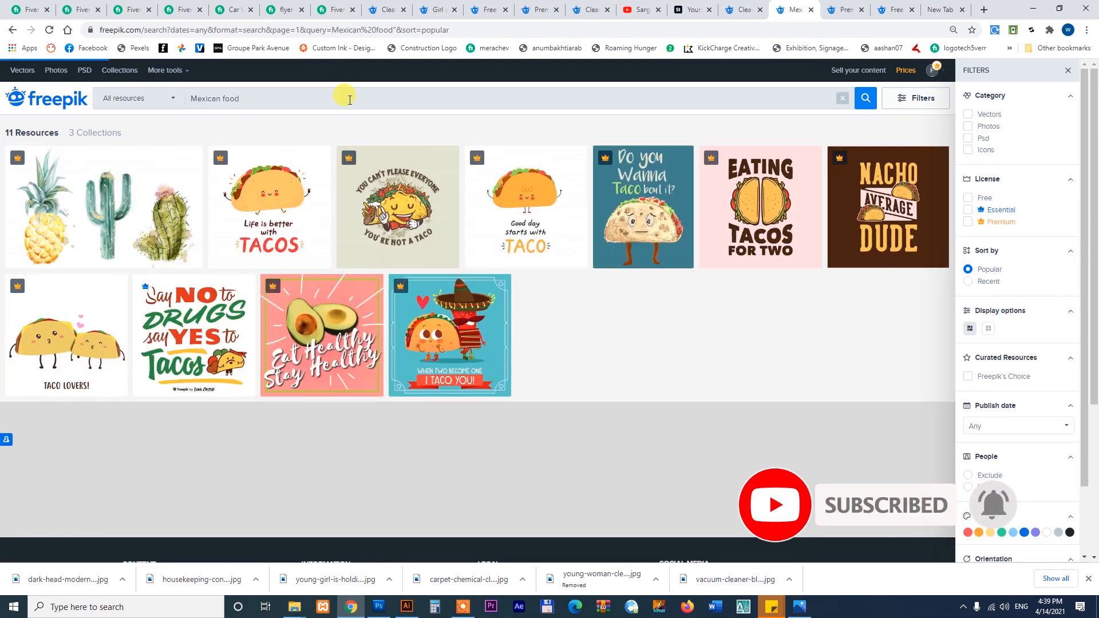
key(Return)
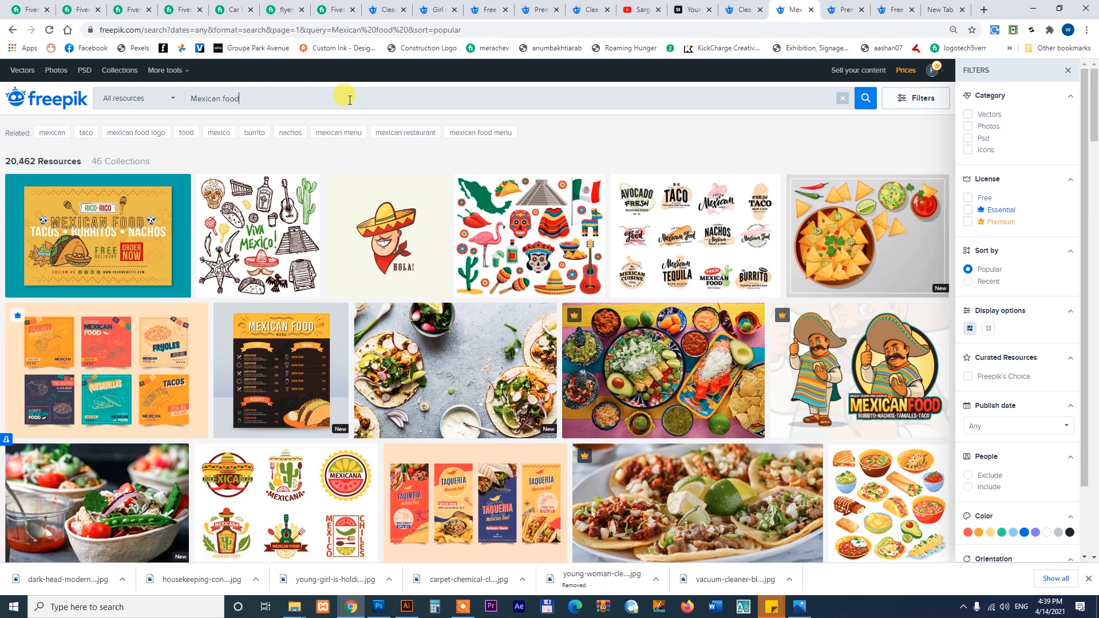
Step: Open the Mexican mascot for taco restaurant and the Mexican food logo, labels, emblems and badges set in separate new tabs
scroll(379, 330, down, 1)
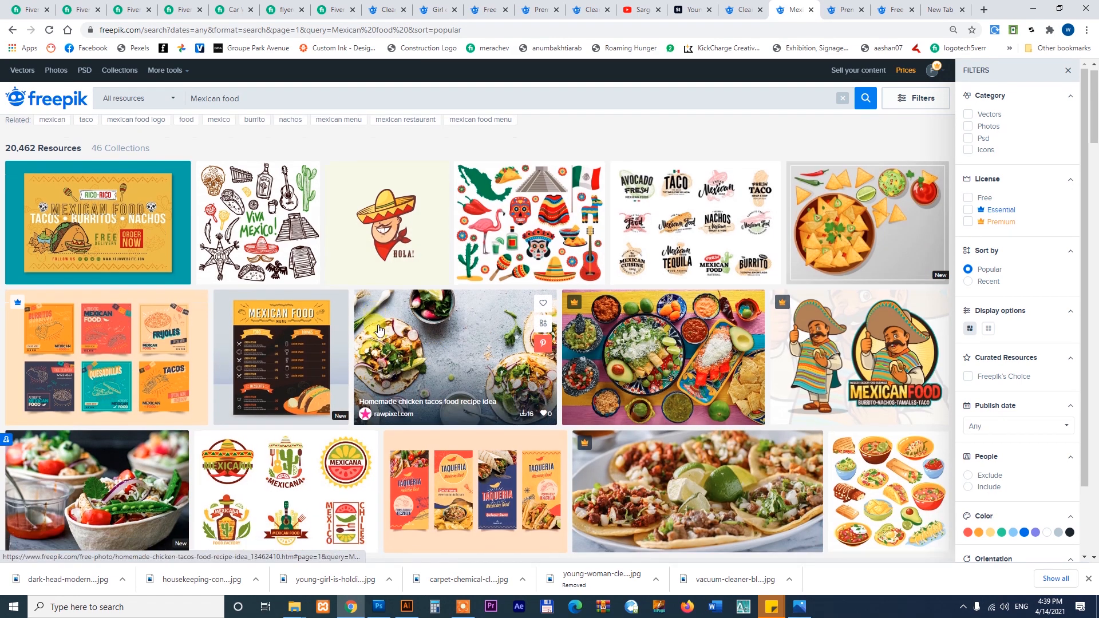
scroll(378, 330, down, 2)
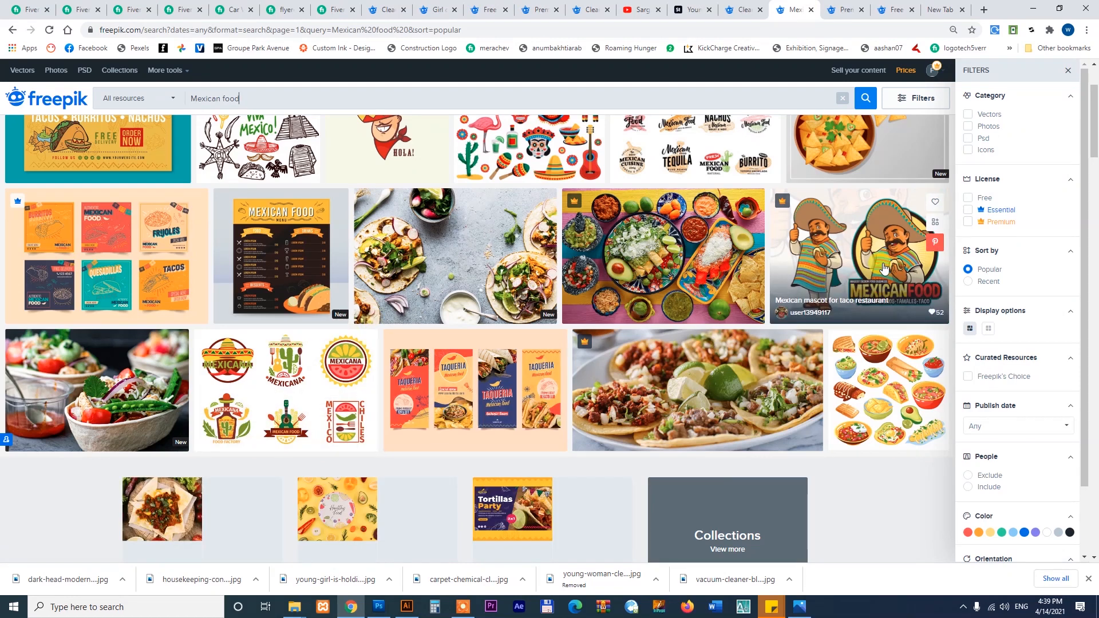
right_click(881, 235)
click(899, 244)
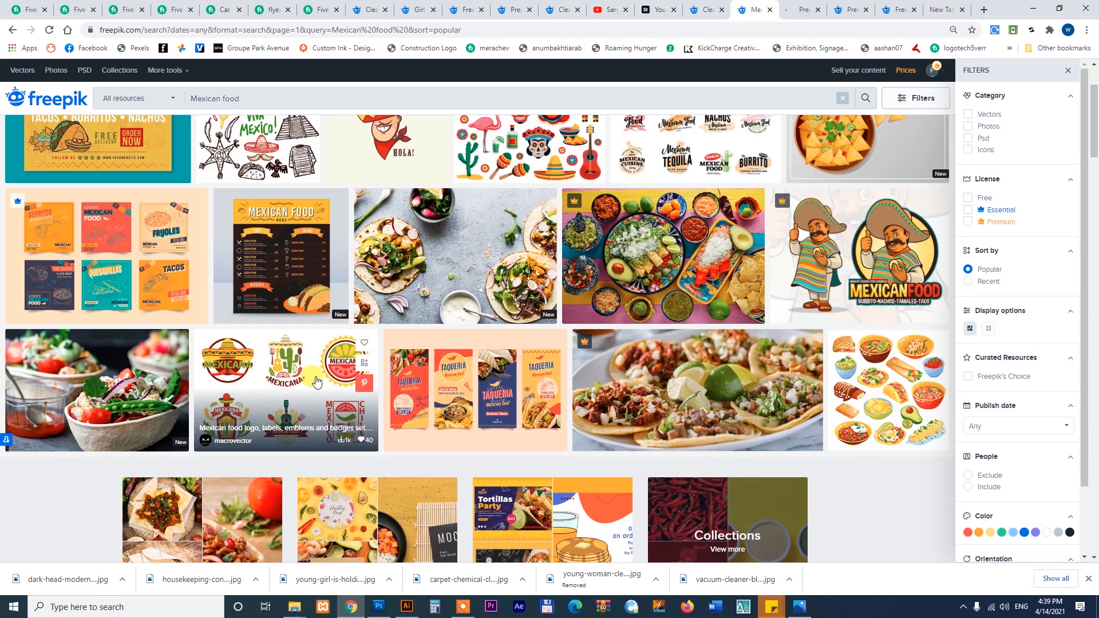
right_click(292, 367)
click(320, 373)
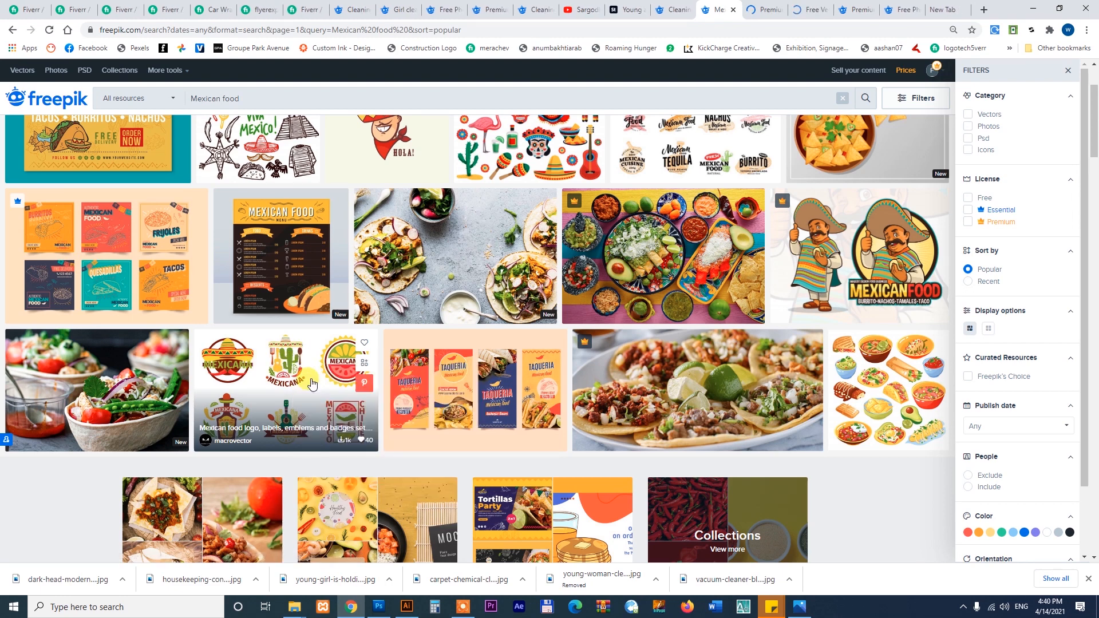
Step: Find the colorful Mexican restaurant logos further down the results and open them in a new tab
scroll(550, 304, up, 2)
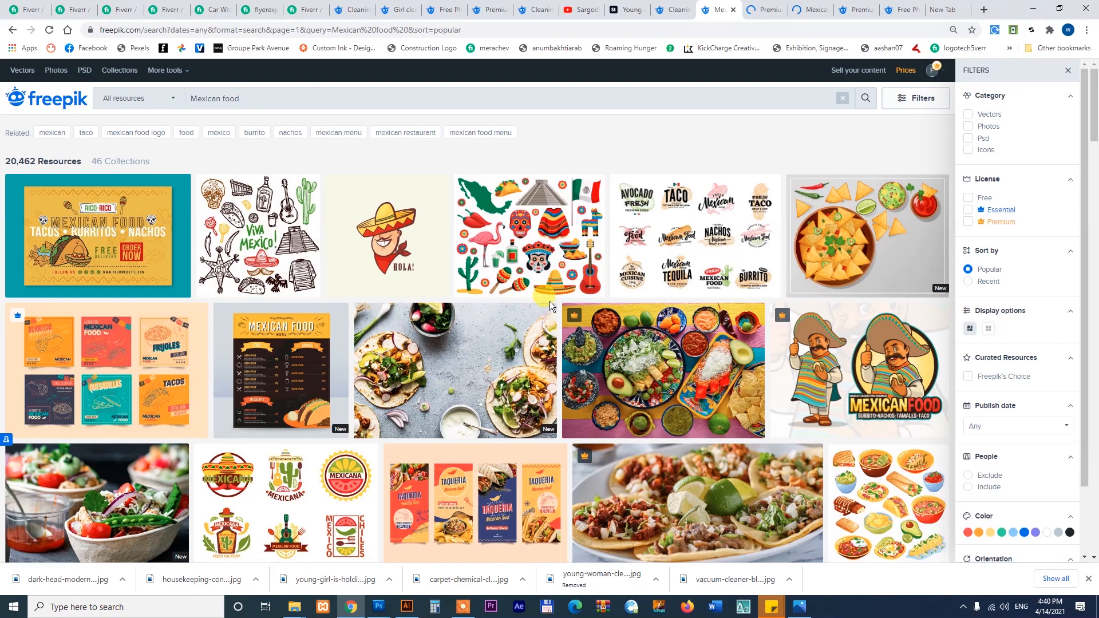
scroll(549, 301, down, 8)
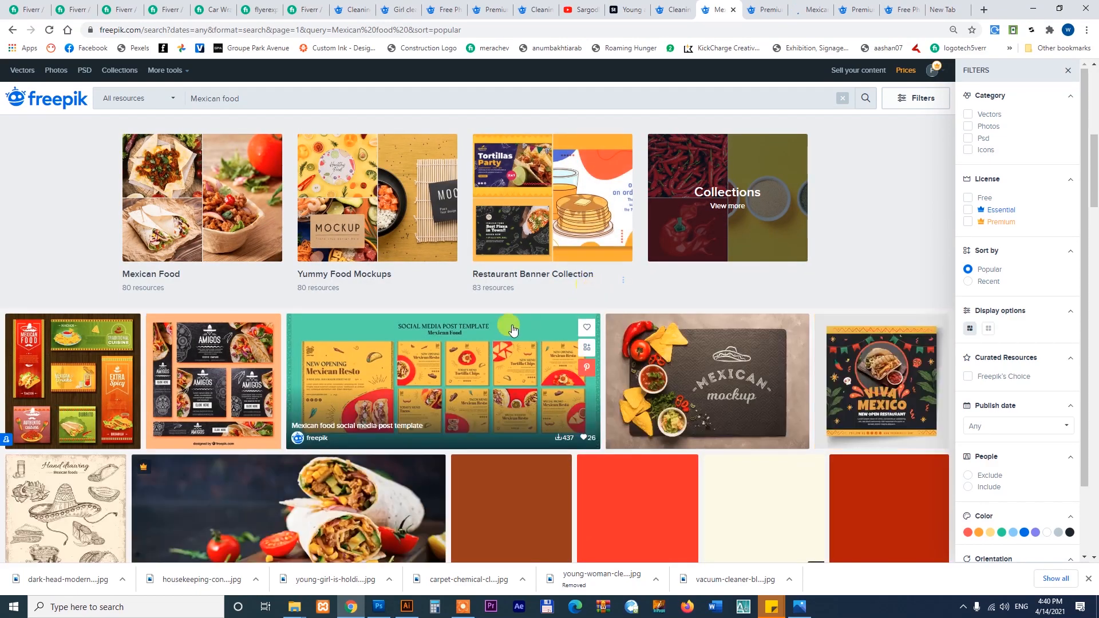
scroll(509, 330, down, 4)
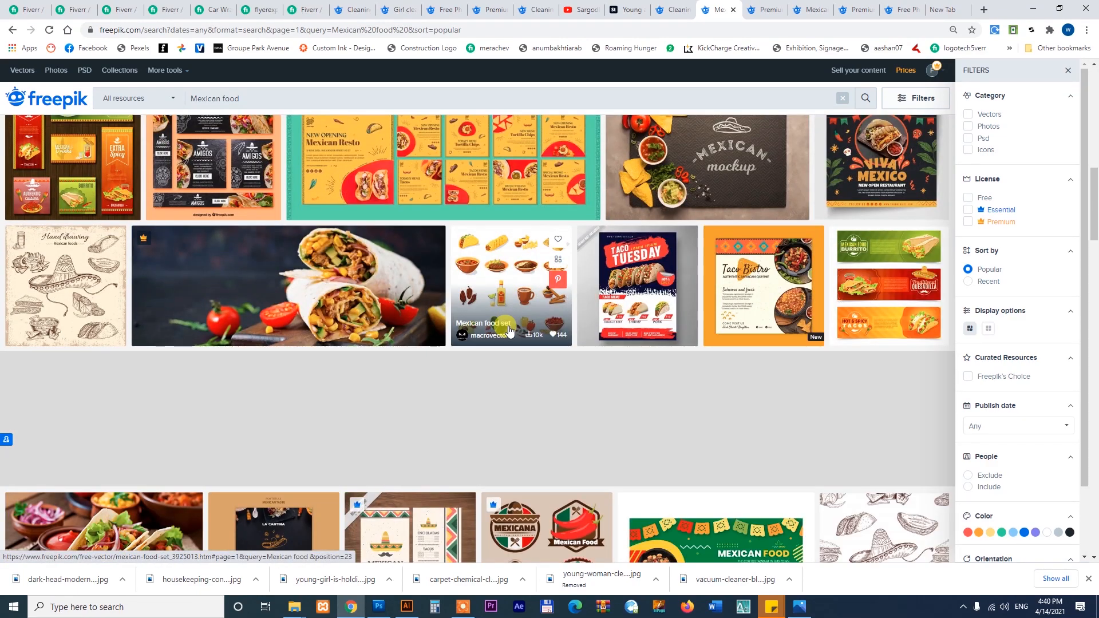
scroll(509, 330, down, 4)
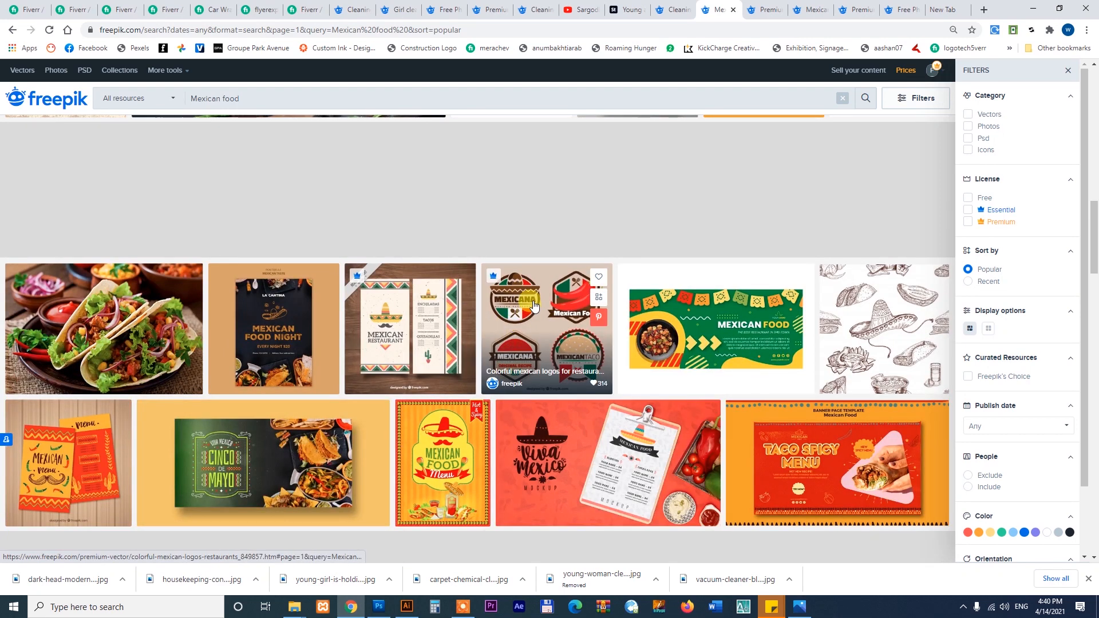
right_click(541, 304)
click(560, 311)
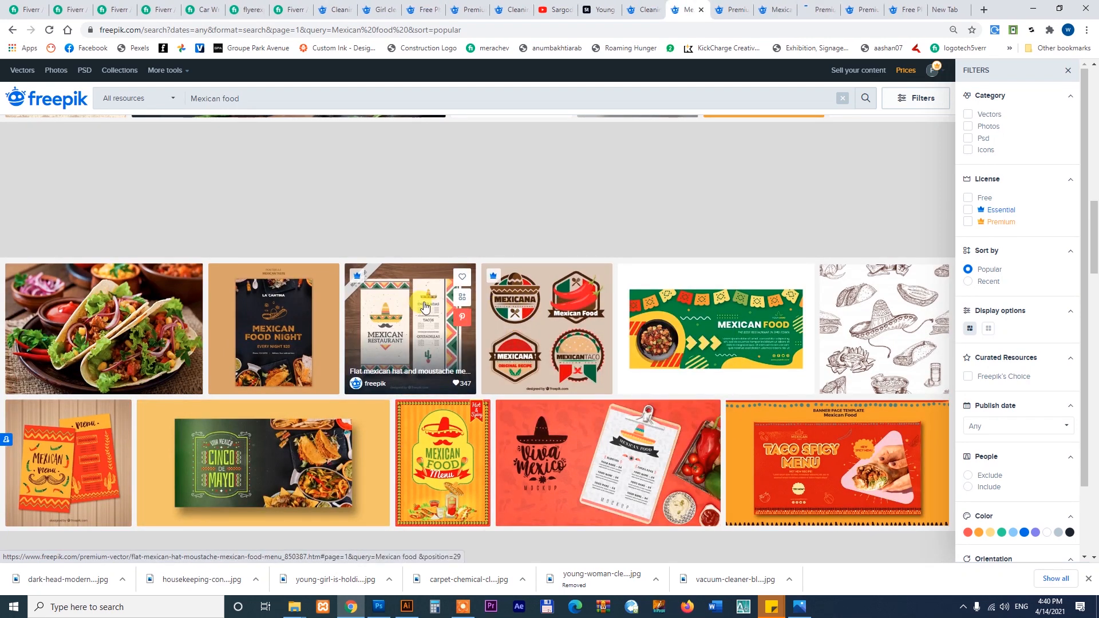
Step: Open the yellow Mexican Food Menu poster and the elegant Viva Mexico lettering background in separate new tabs
scroll(424, 308, down, 3)
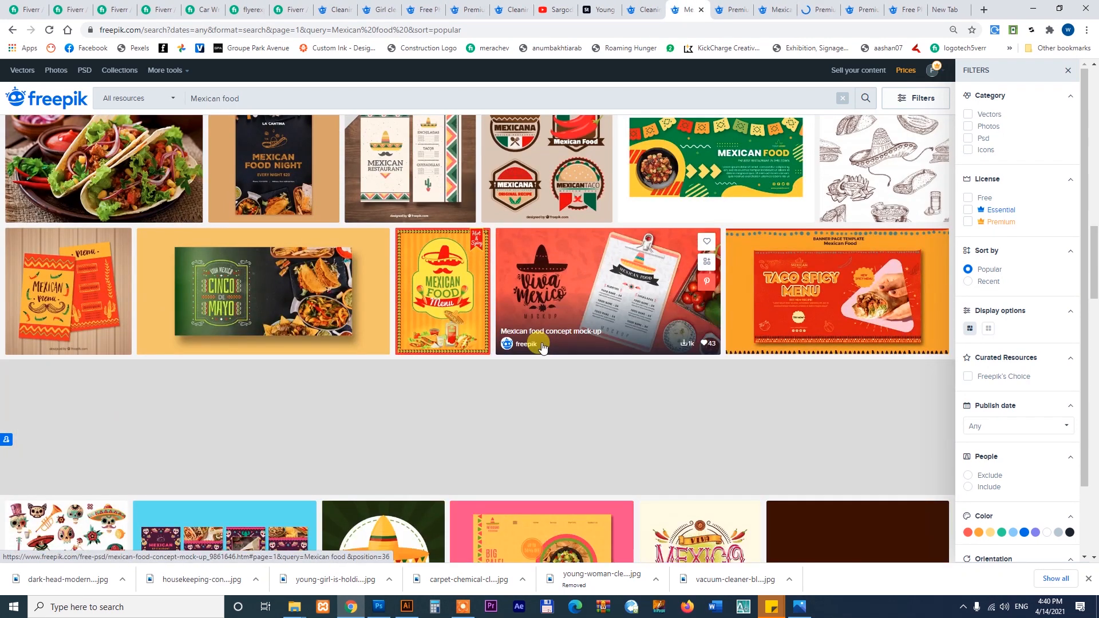
right_click(454, 258)
click(480, 265)
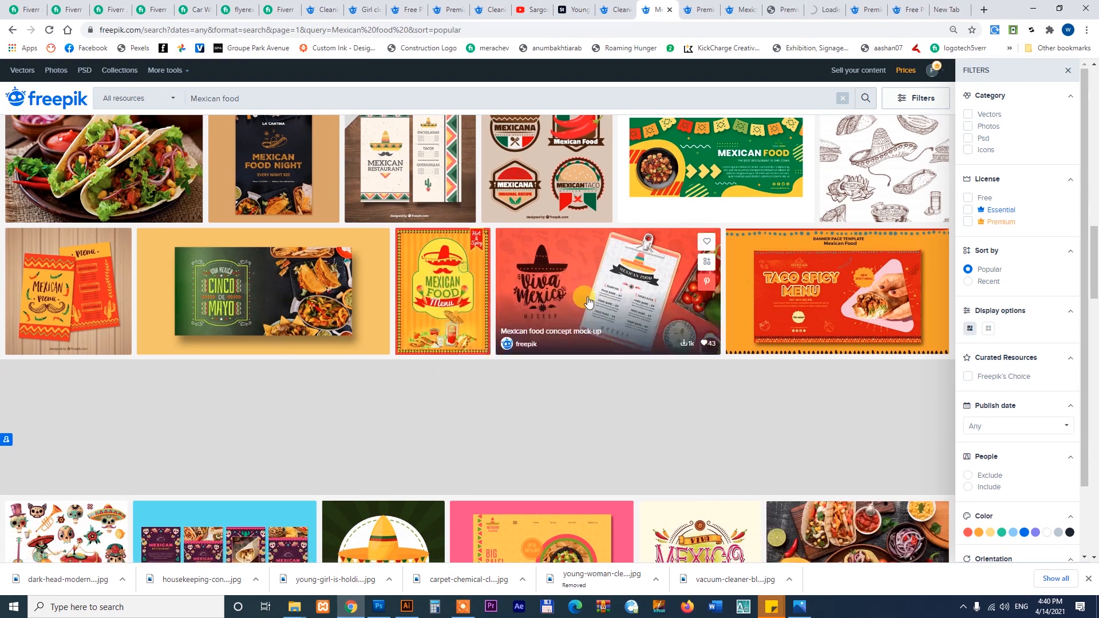
scroll(588, 297, down, 5)
right_click(694, 206)
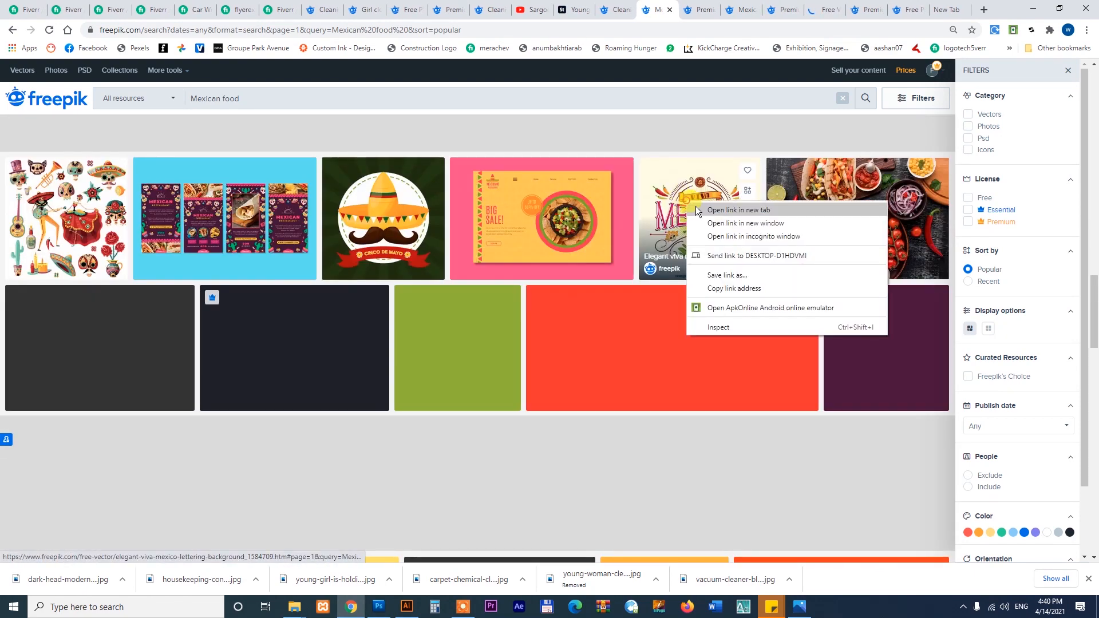
click(709, 214)
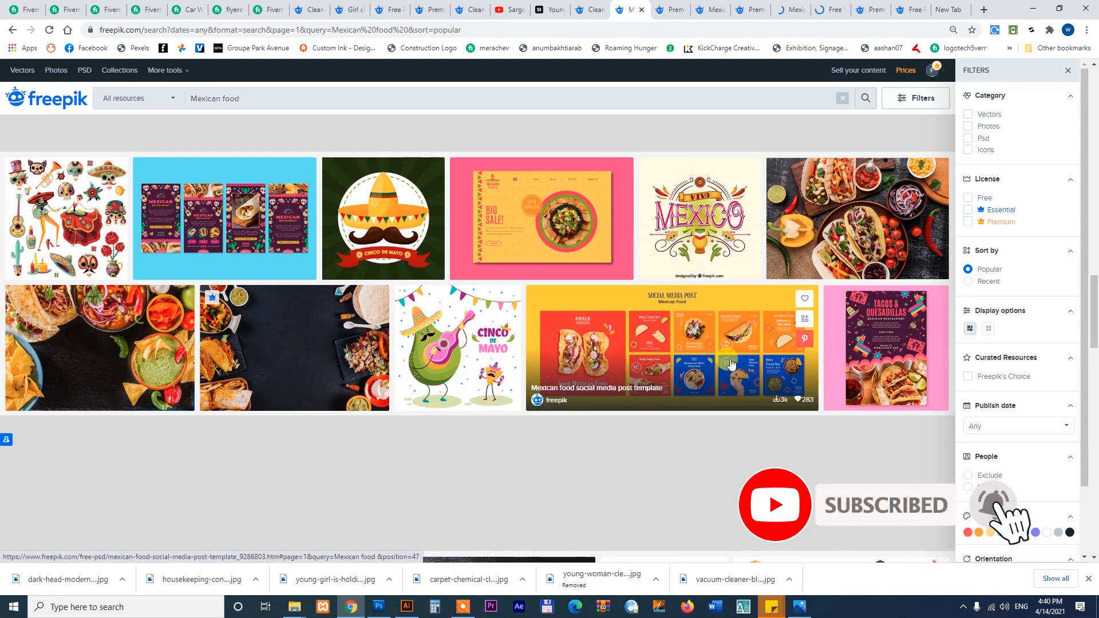
Step: Download the Mexican mascot for taco restaurant vector and show mexican-mascot-taco-restaurant.zip in its folder
click(672, 10)
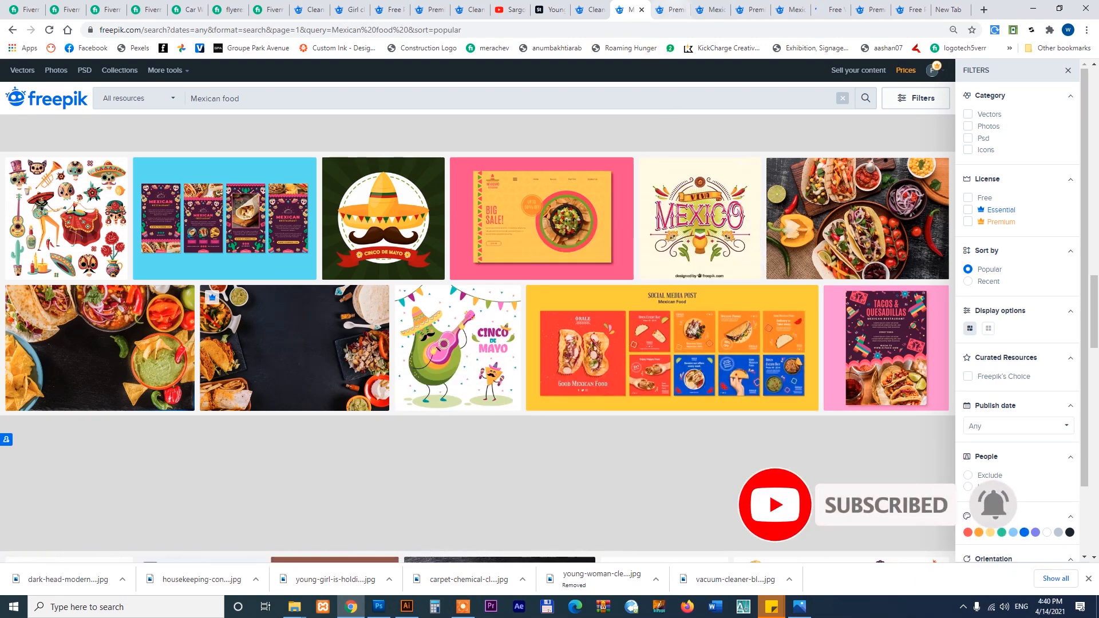
scroll(713, 201, down, 4)
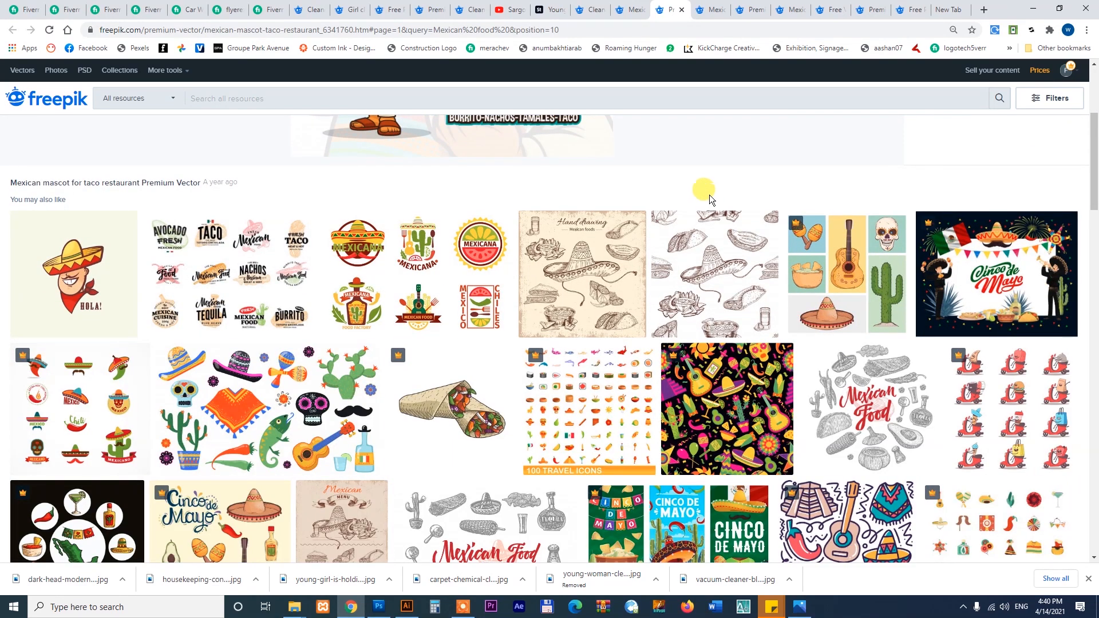
scroll(709, 195, down, 5)
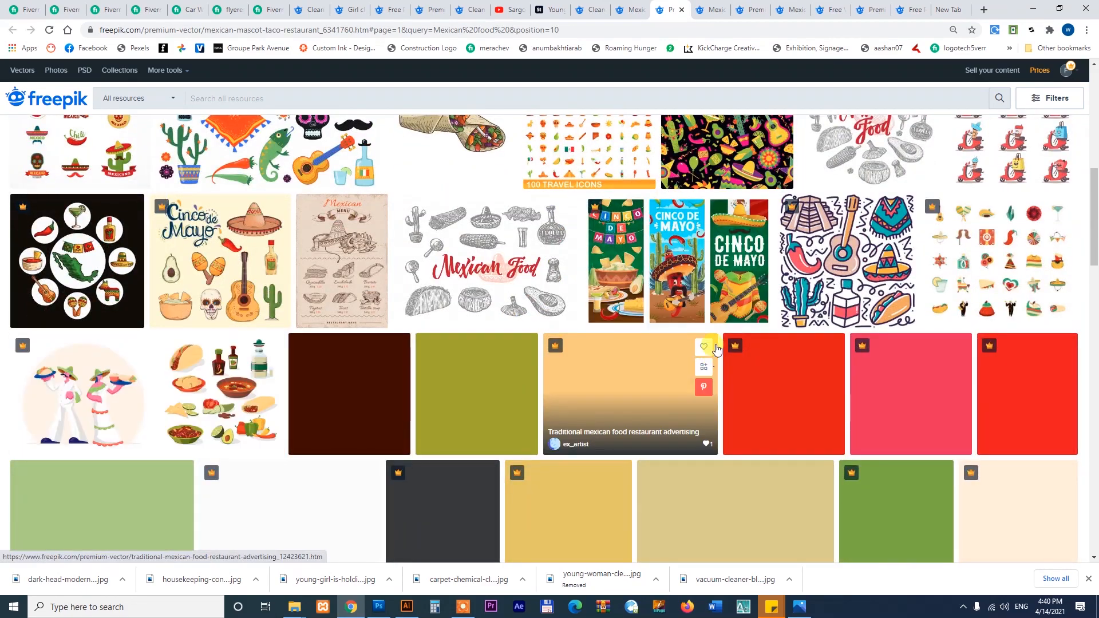
scroll(709, 290, up, 10)
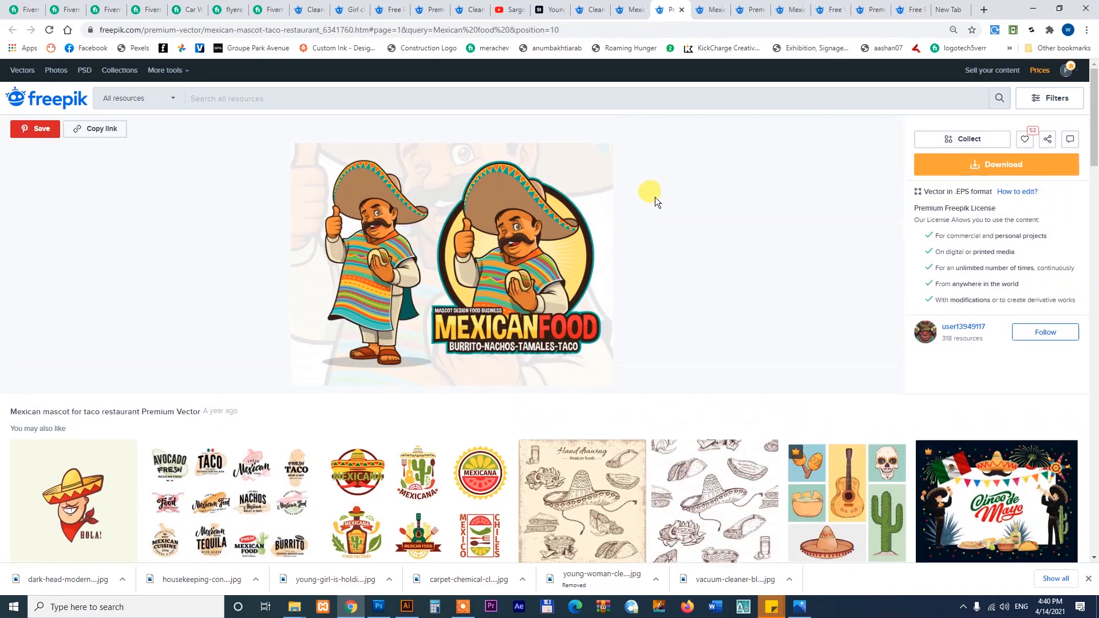
click(1003, 164)
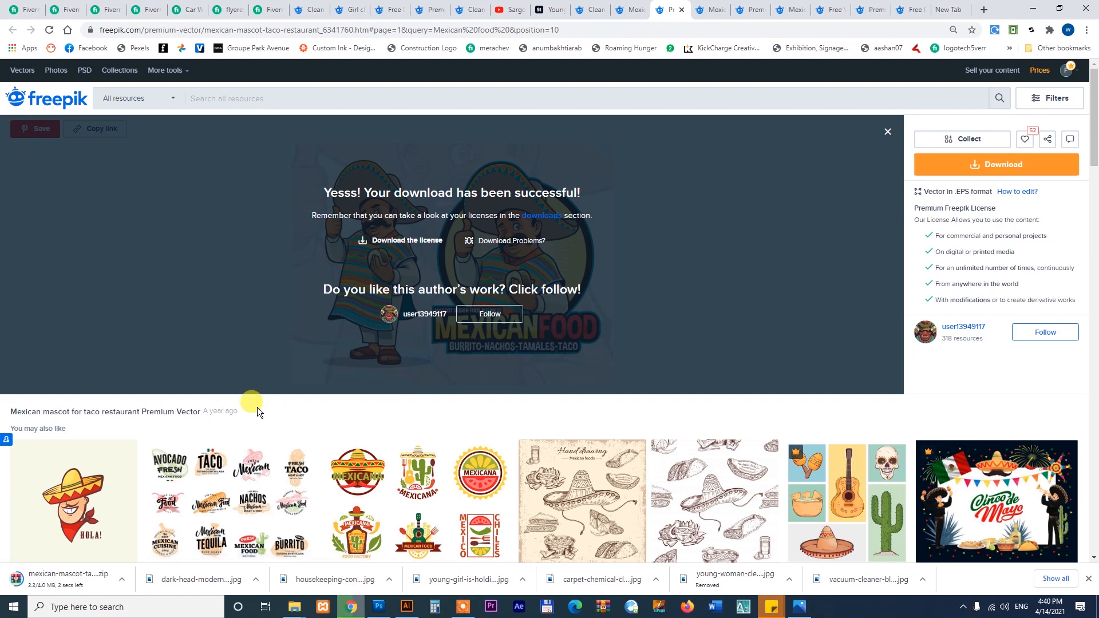
click(885, 135)
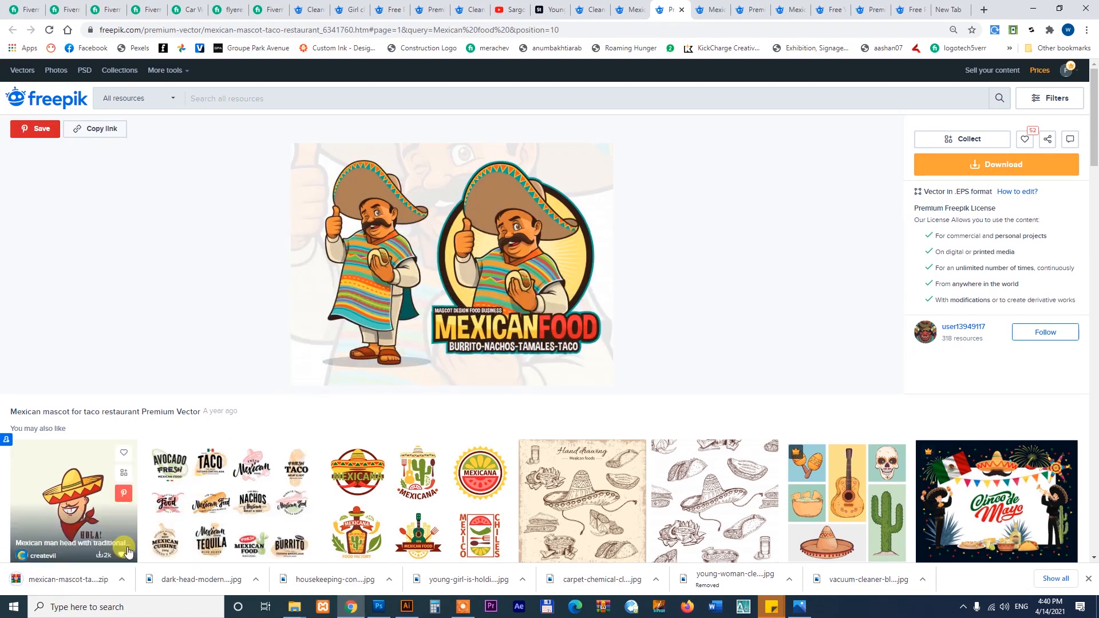
click(122, 579)
click(155, 540)
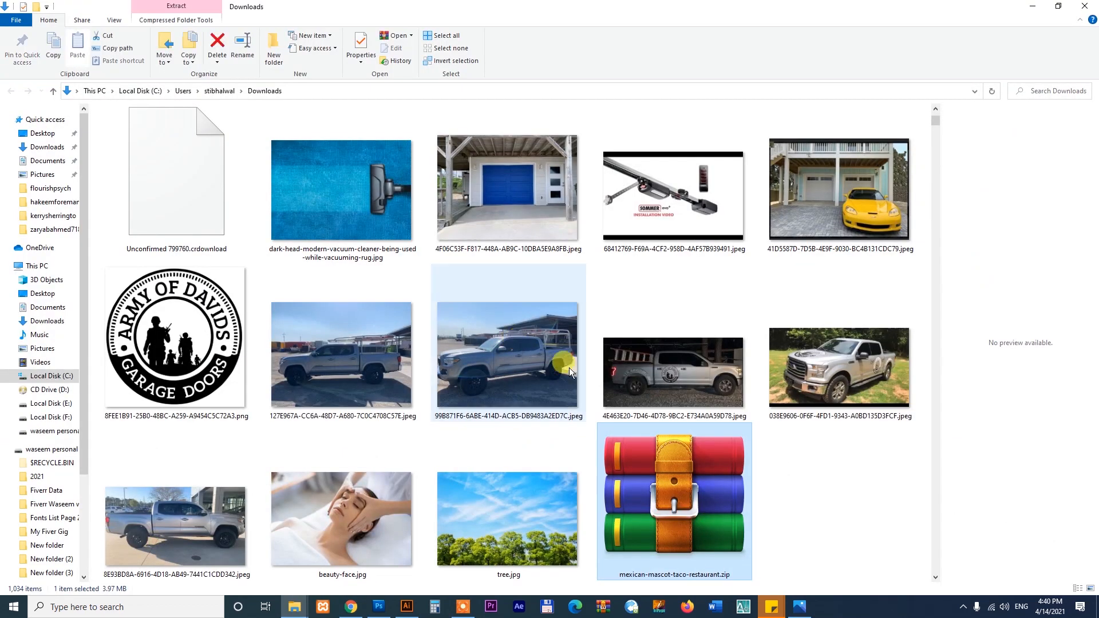
Step: Open the FlyerExpert4 folder inside 2020 Fiverr on Local Disk (E:)
click(50, 404)
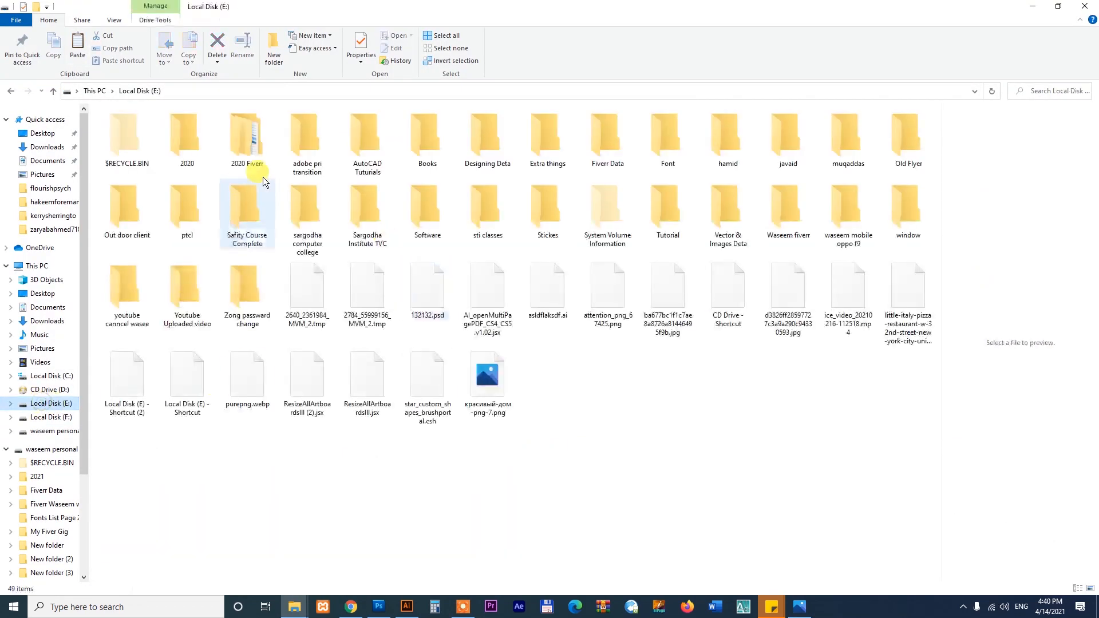
click(249, 147)
double_click(249, 147)
double_click(137, 196)
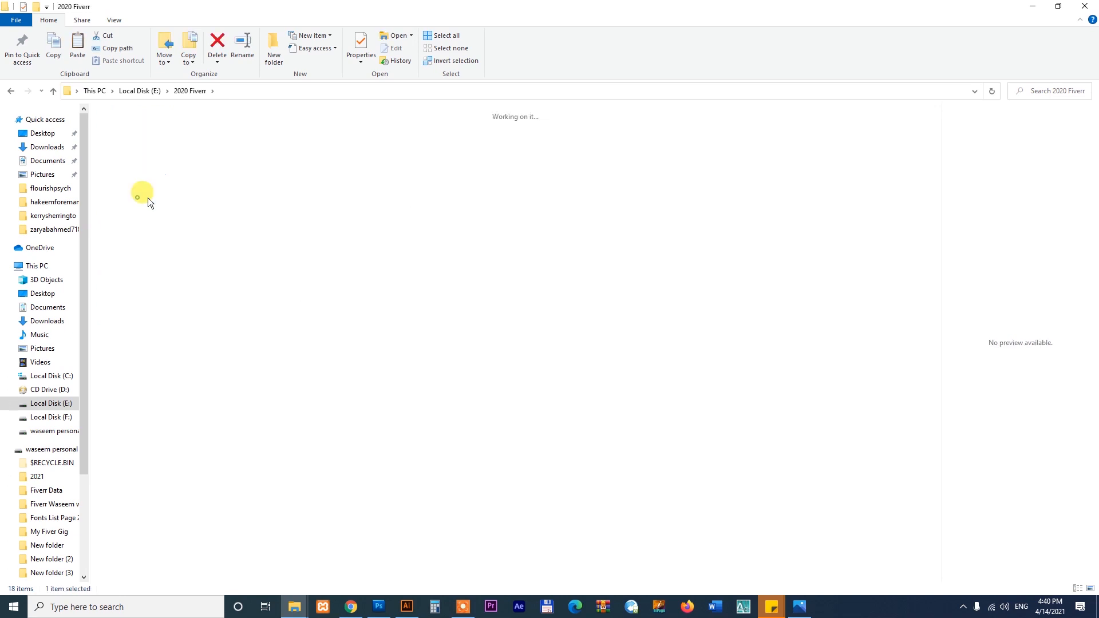
Step: Check a recent client's folder under Vehicle Wrap, return to FlyerExpert4 and open the Shop front folder
double_click(201, 208)
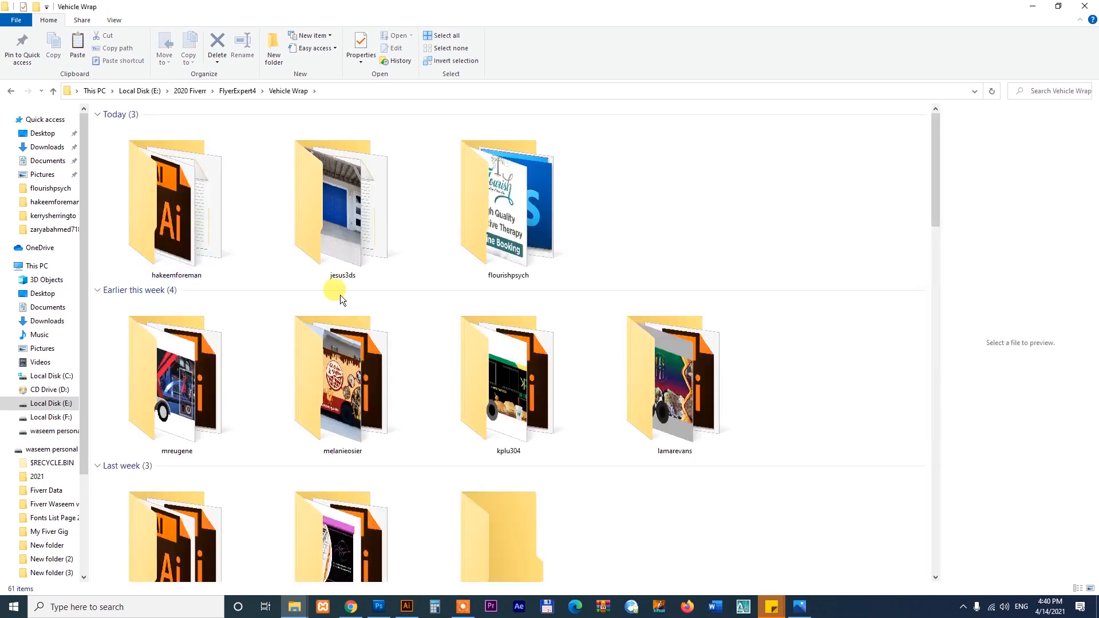
double_click(333, 239)
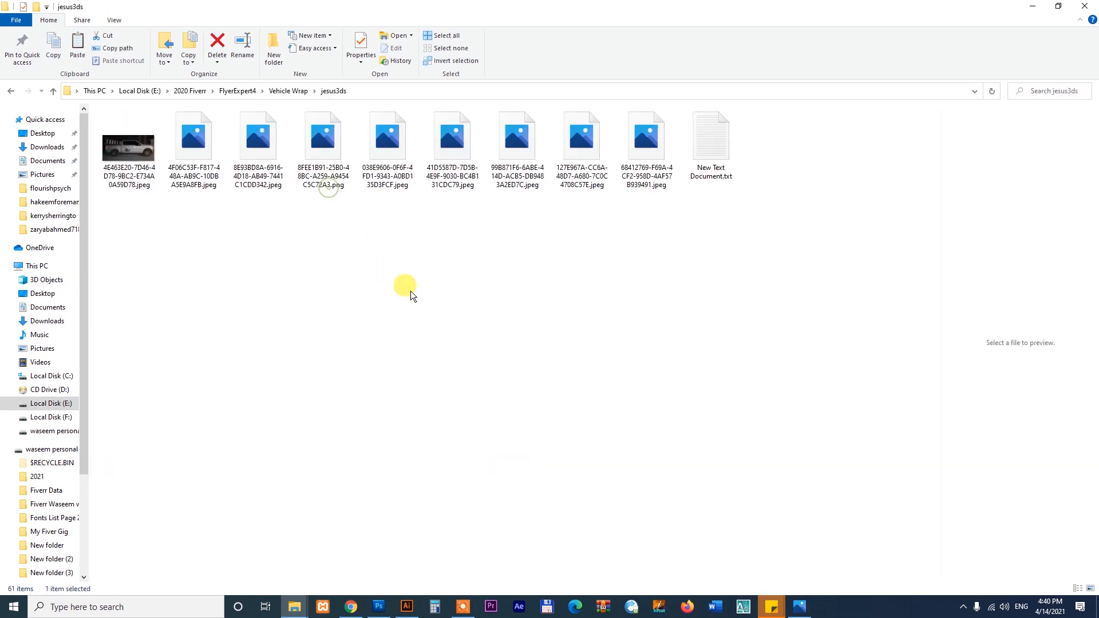
key(alt+Left)
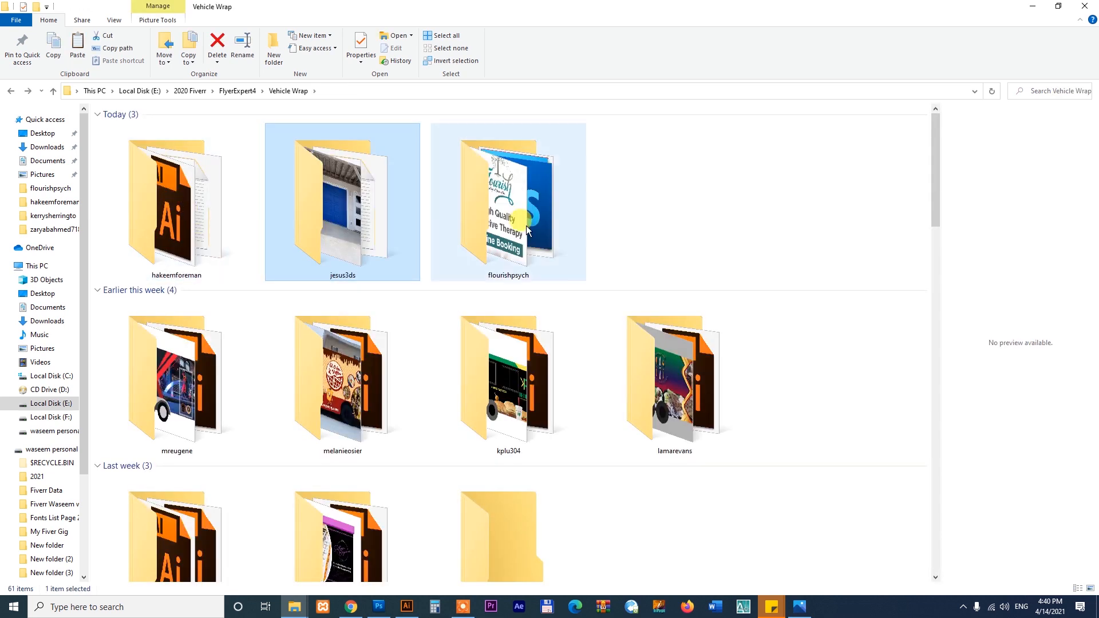
key(alt+Left)
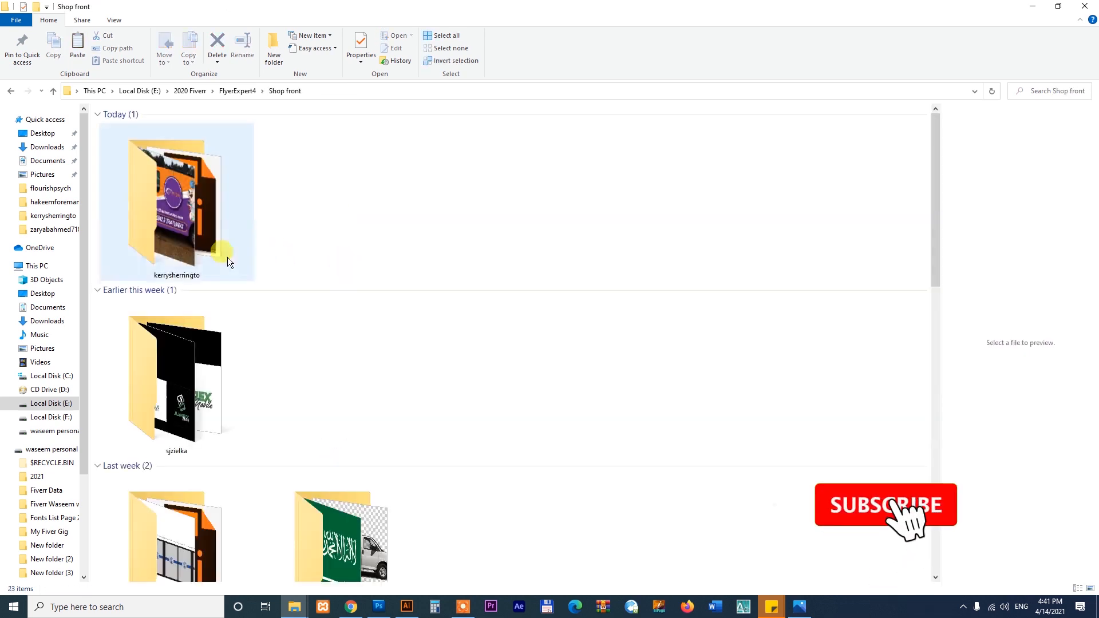
Step: Look through the Shop front and FlyerExpert4 folders for the client's project folder
scroll(338, 362, down, 3)
key(alt+Left)
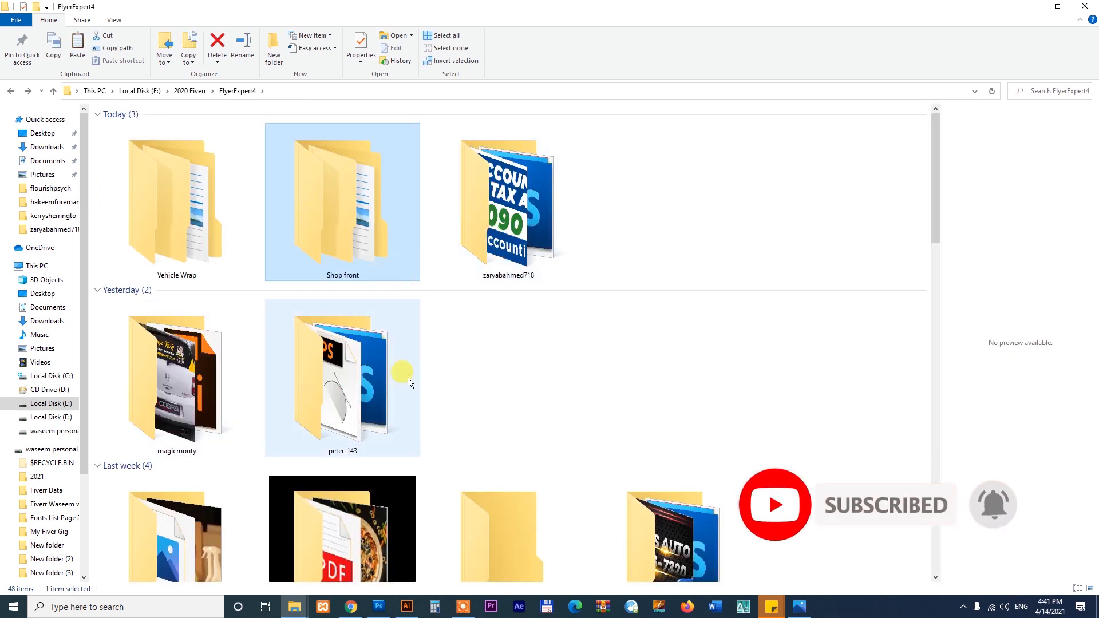
scroll(408, 377, down, 3)
scroll(478, 343, up, 5)
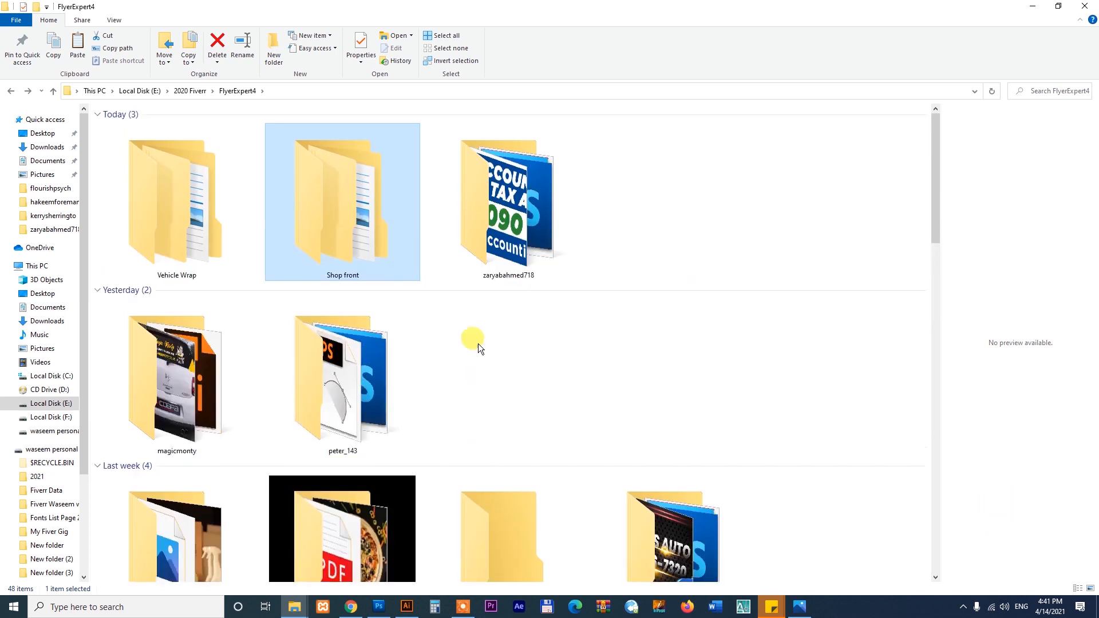
key(alt+Left)
double_click(139, 197)
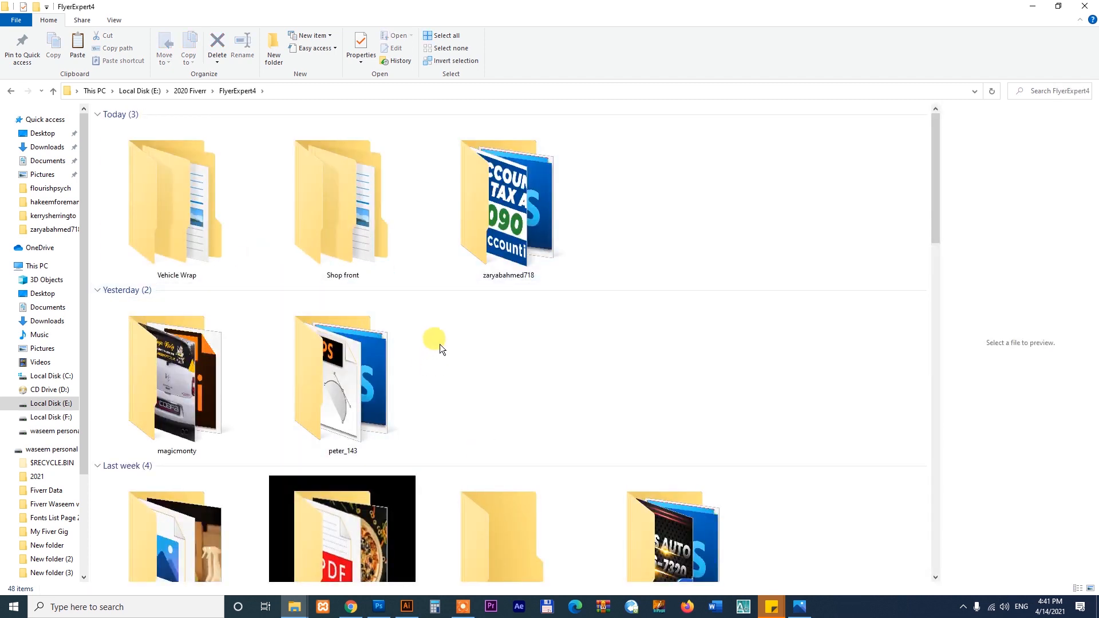
Step: Switch to Chrome and check the buyer's username at the start of the Fiverr order page
click(350, 607)
click(265, 10)
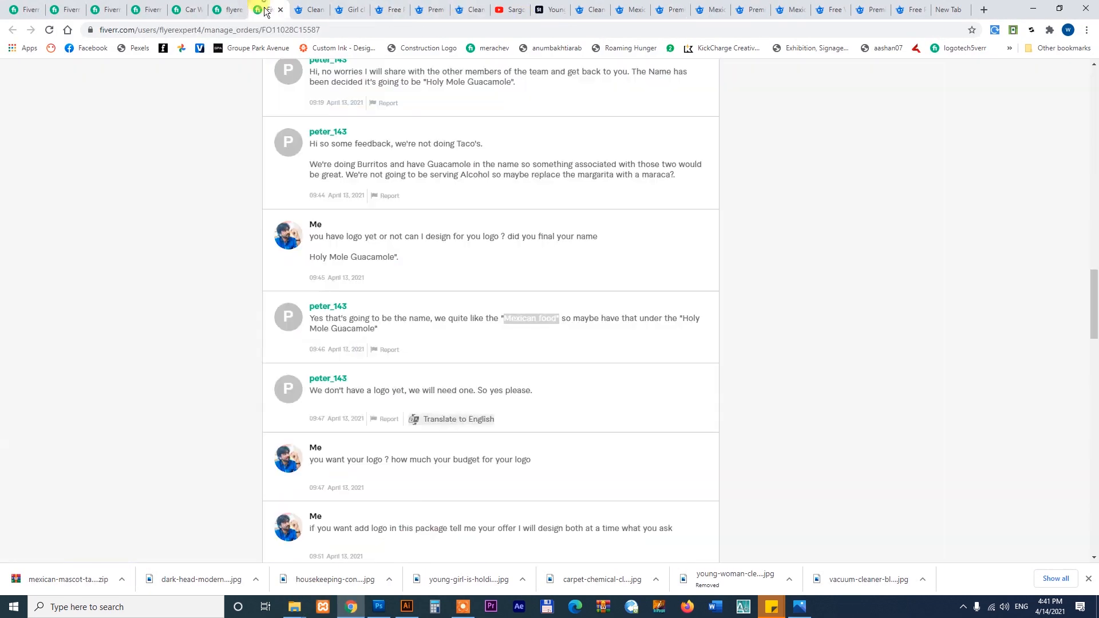
scroll(365, 246, up, 20)
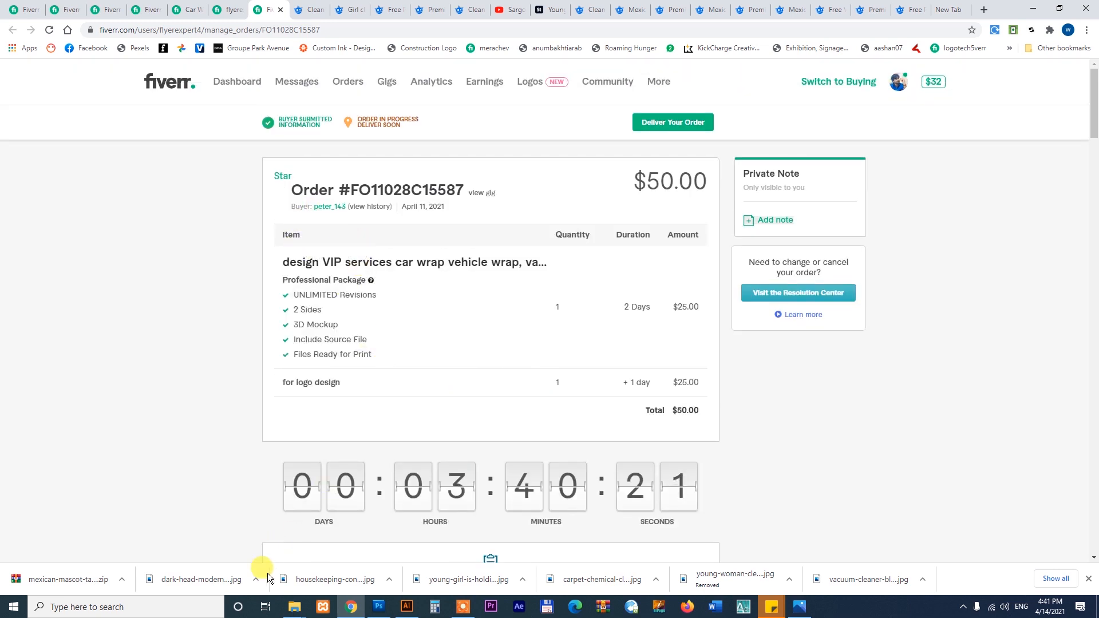
Step: Look for the buyer's folder in File Explorer under Shop front and Vehicle Wrap, and open it from FlyerExpert4
mouse_move(293, 610)
click(247, 546)
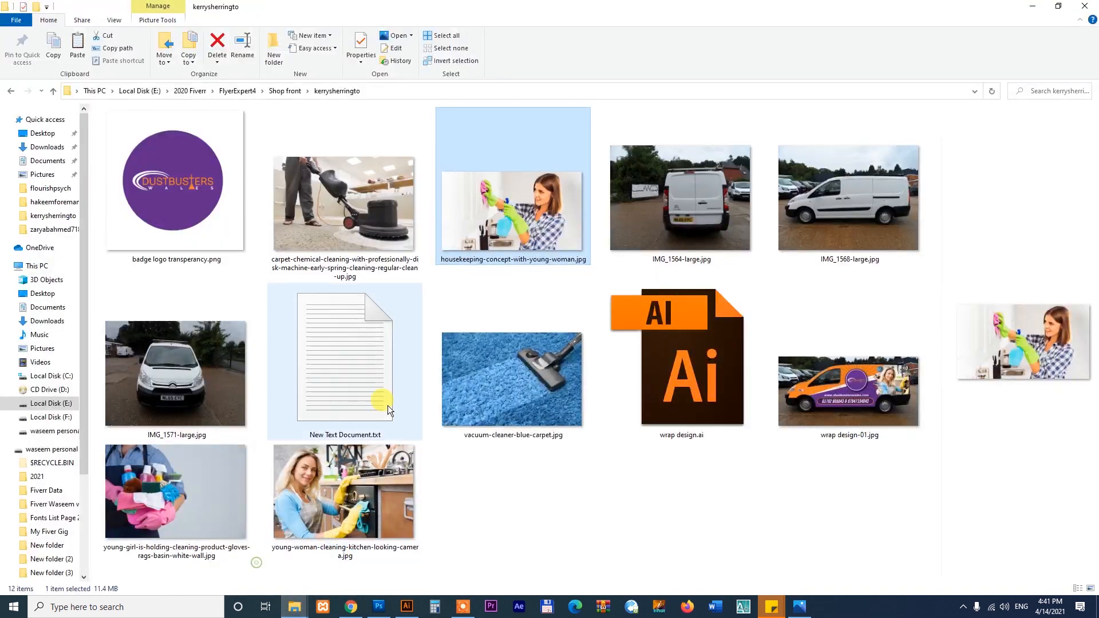
key(BackSpace)
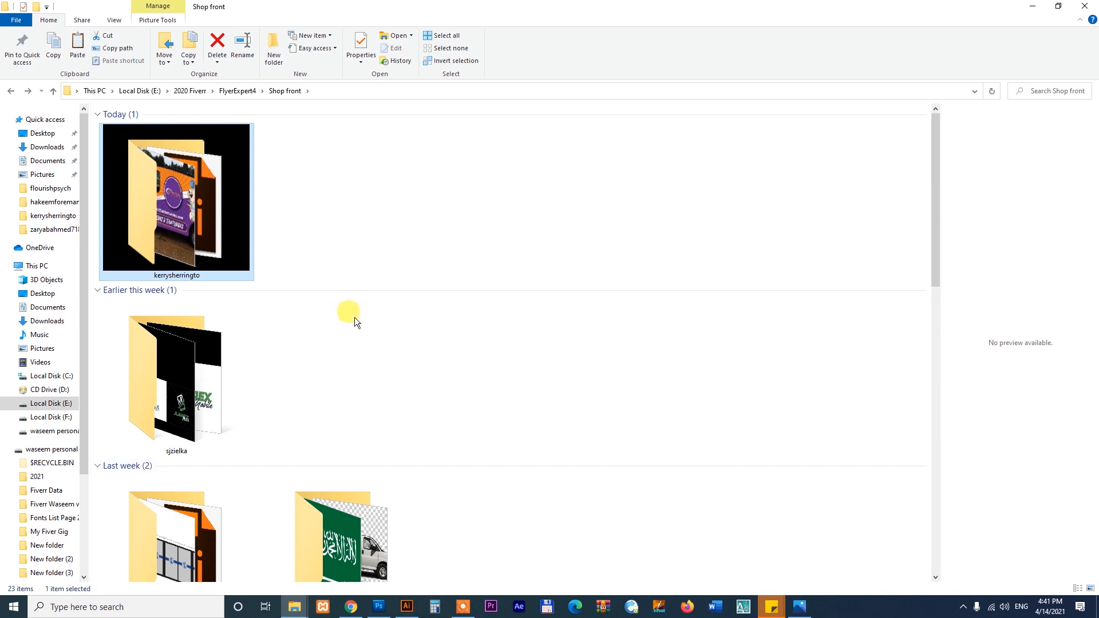
key(BackSpace)
double_click(176, 190)
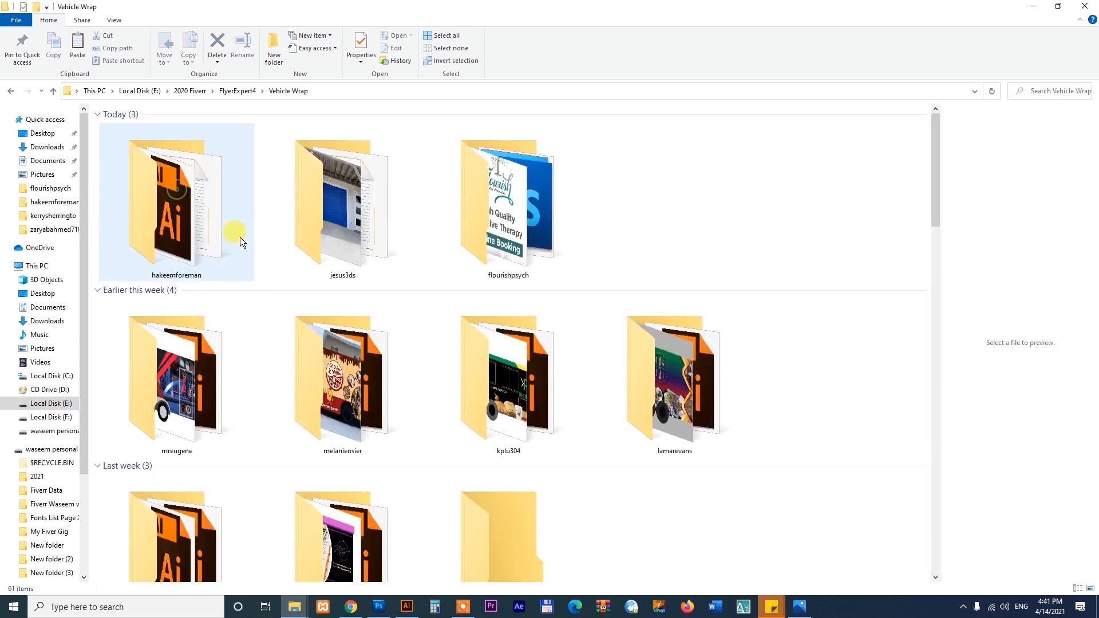
click(179, 191)
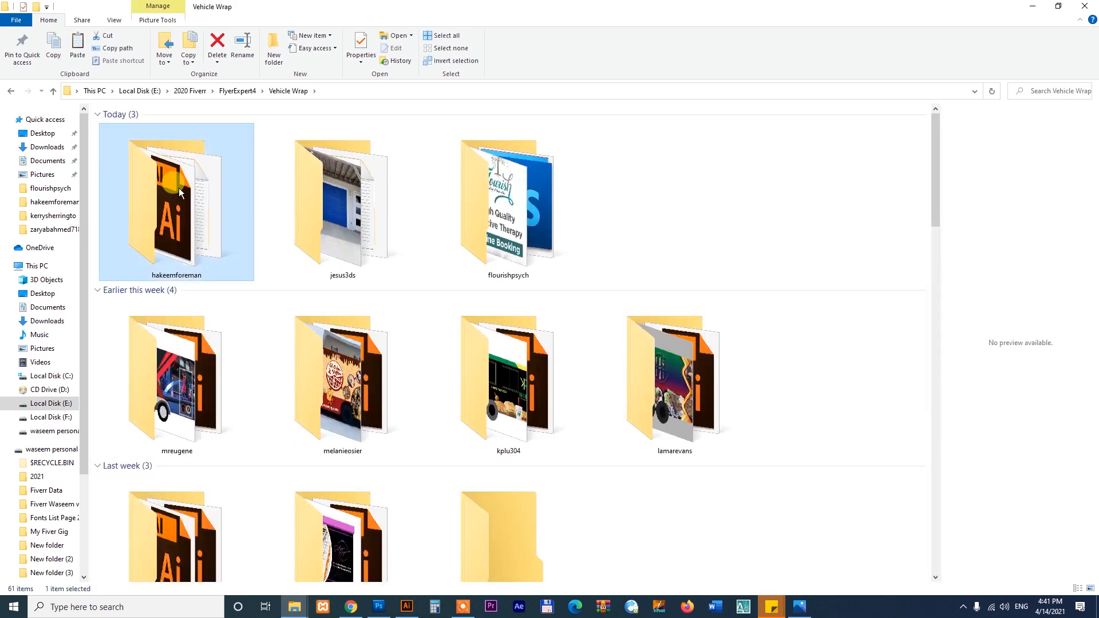
key(p)
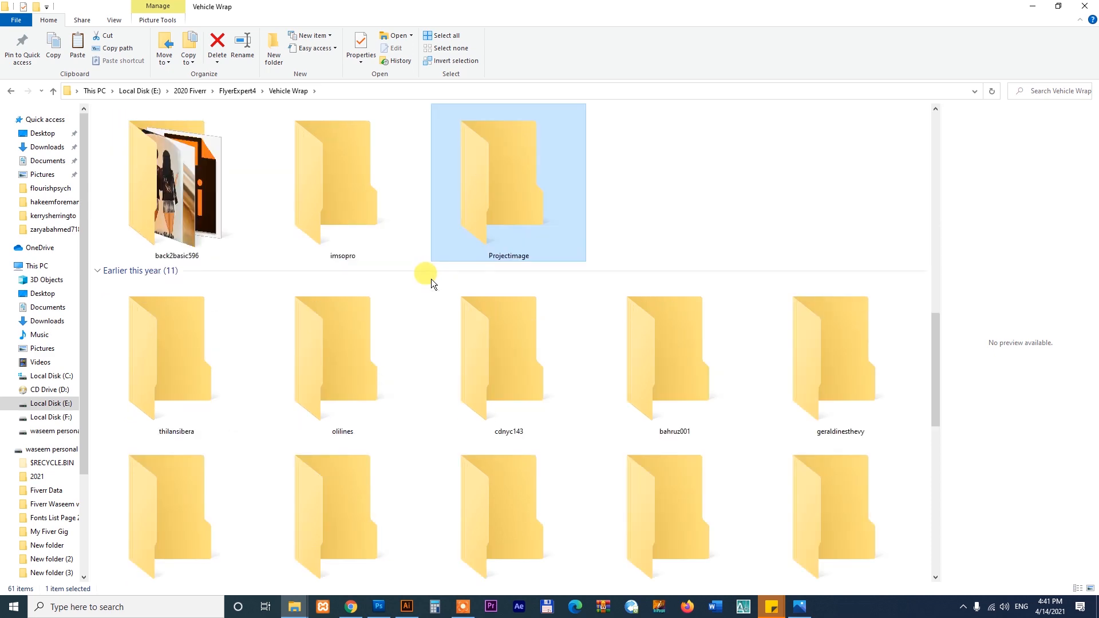
key(Home)
click(635, 194)
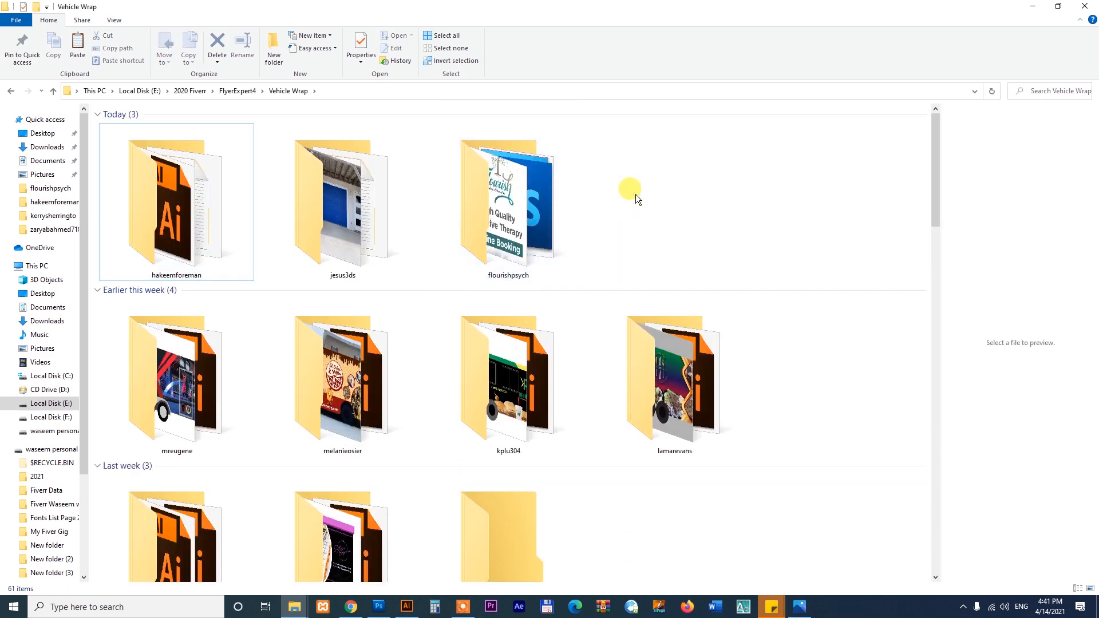
key(BackSpace)
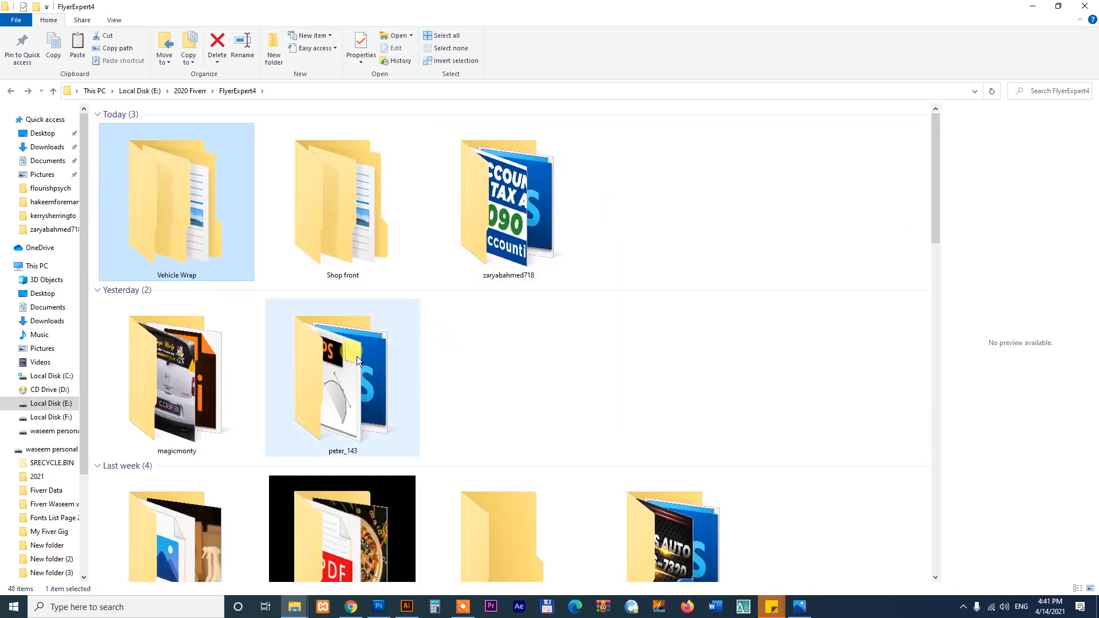
double_click(357, 357)
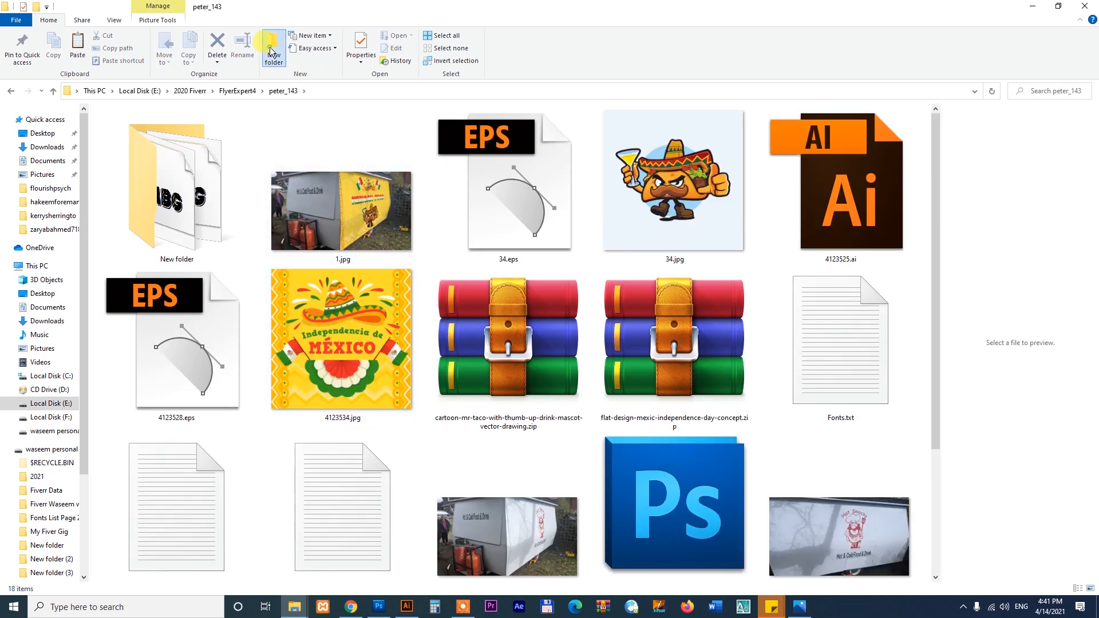
Step: Create a new folder in the client's folder and paste mexican-mascot-taco-restaurant.zip into it
click(271, 52)
click(463, 206)
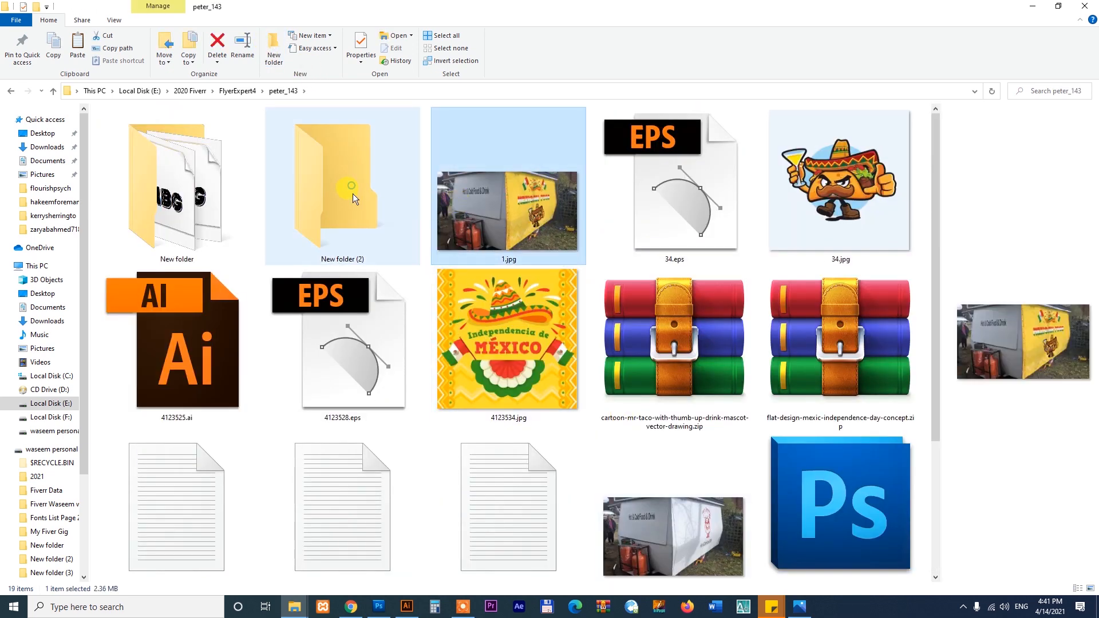
double_click(334, 174)
right_click(317, 267)
click(342, 341)
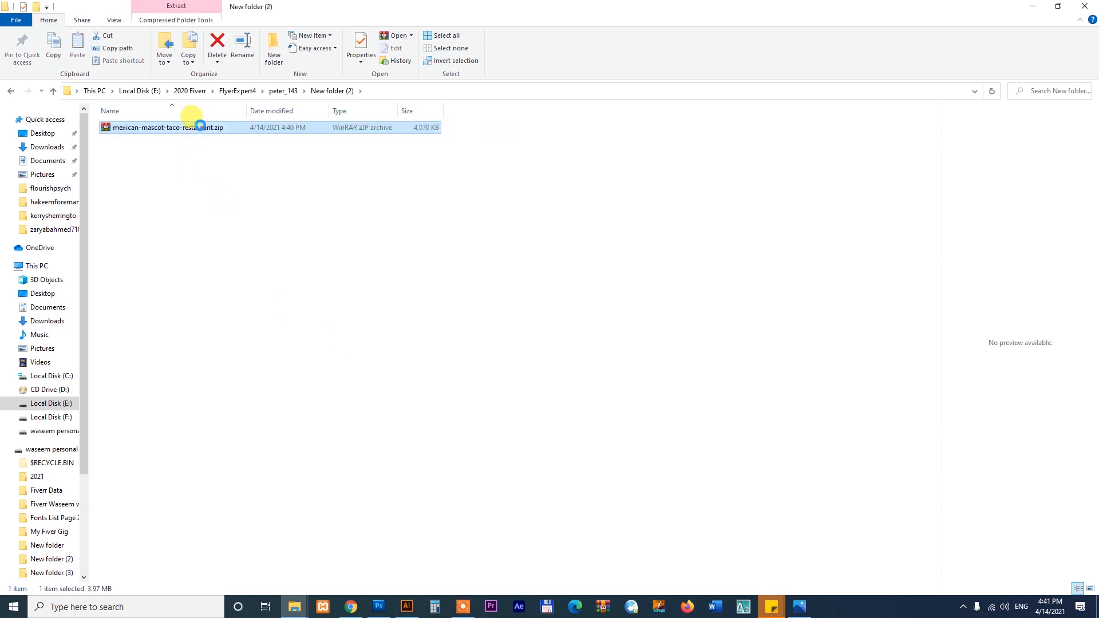
Step: Extract mexican-mascot-taco-restaurant.zip in place and open 117.eps in Illustrator
right_click(200, 125)
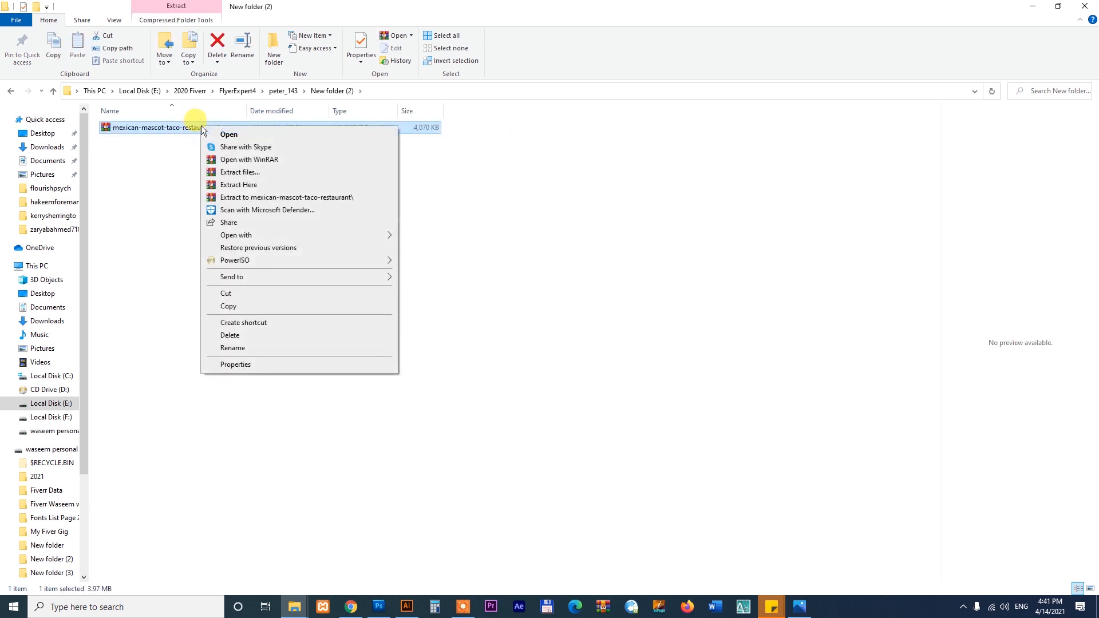
click(226, 184)
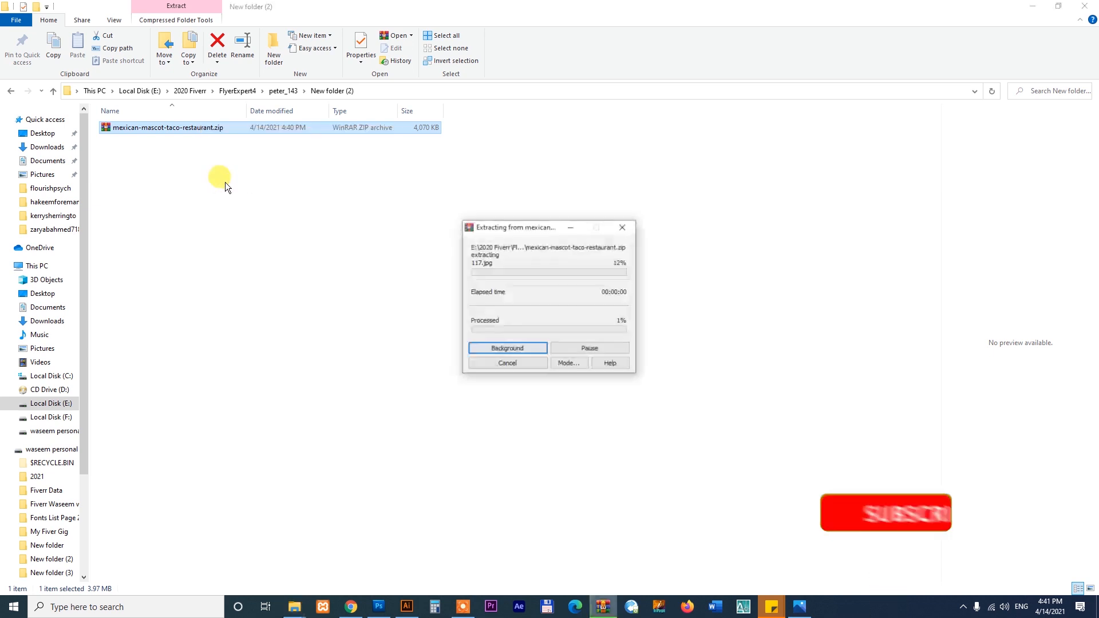
click(272, 290)
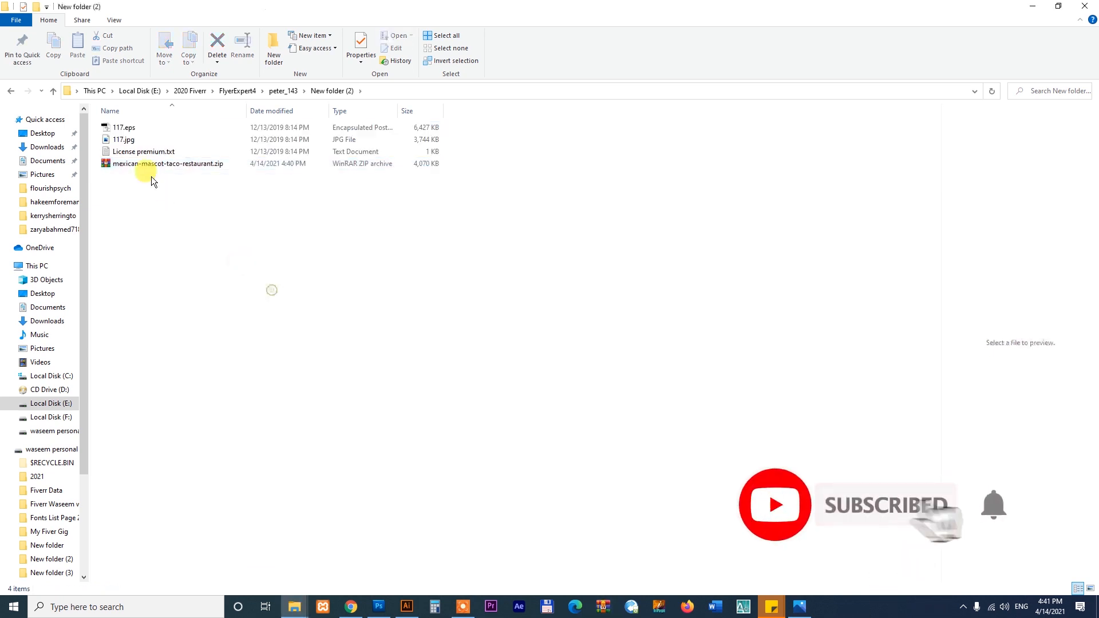
double_click(123, 127)
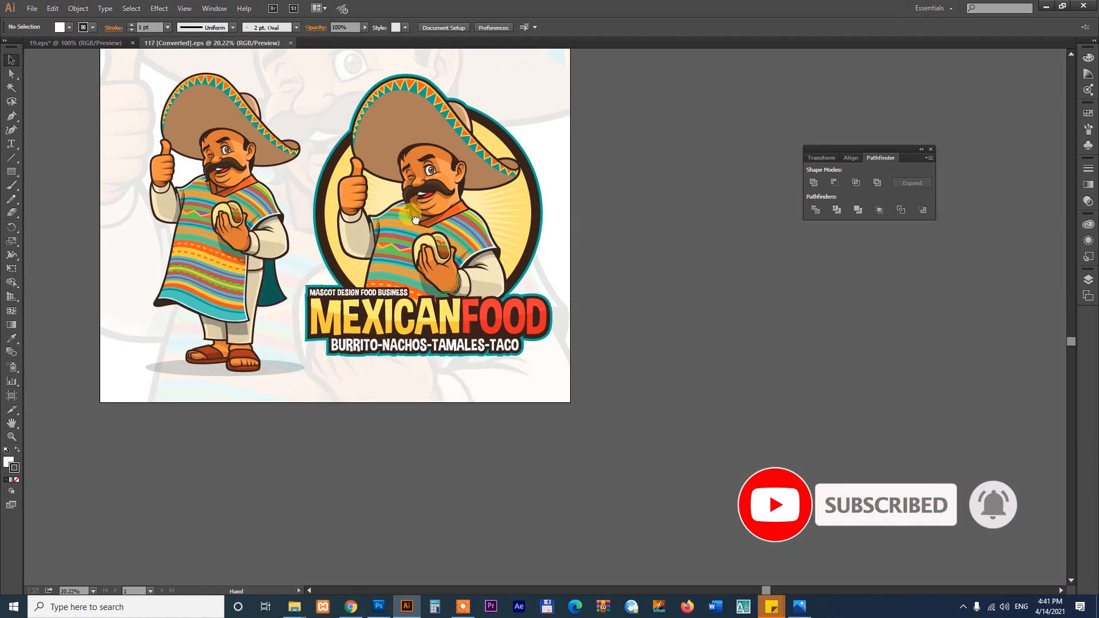
drag(398, 193, 492, 269)
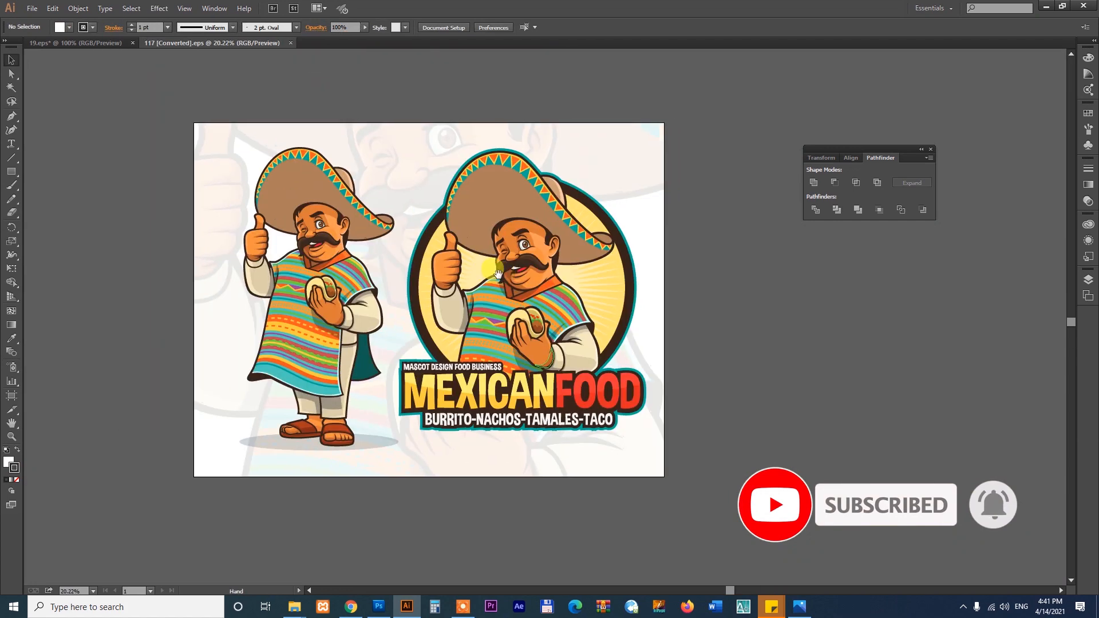
Step: Start saving the mascot artwork as a new file and copy the Holy Mole Guacamole name from the Fiverr order chat
click(32, 8)
click(79, 115)
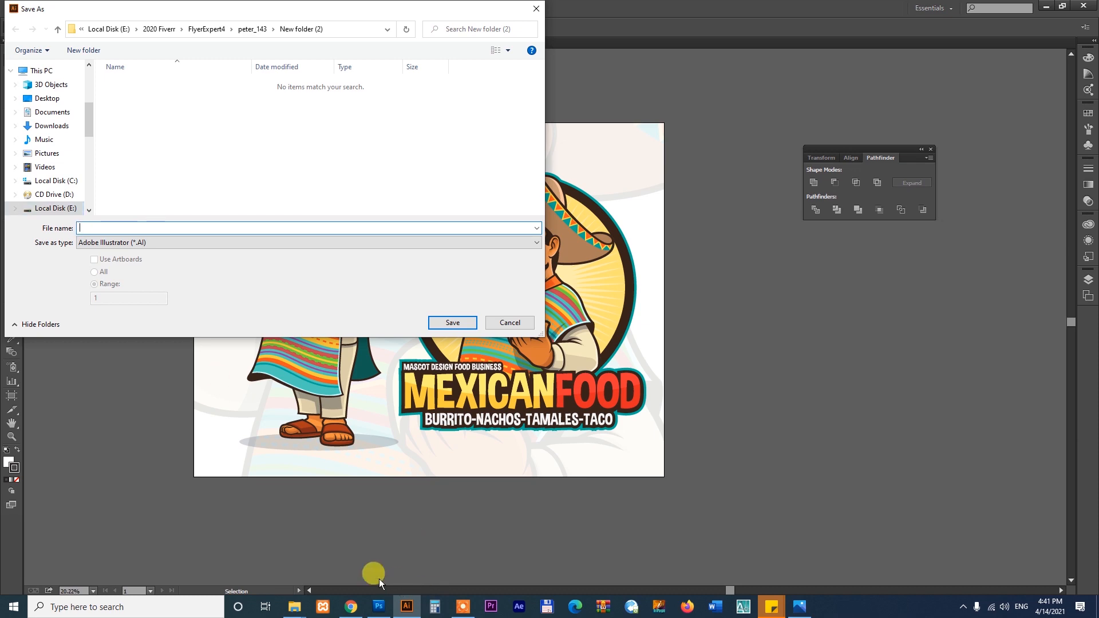
click(351, 607)
scroll(671, 366, down, 15)
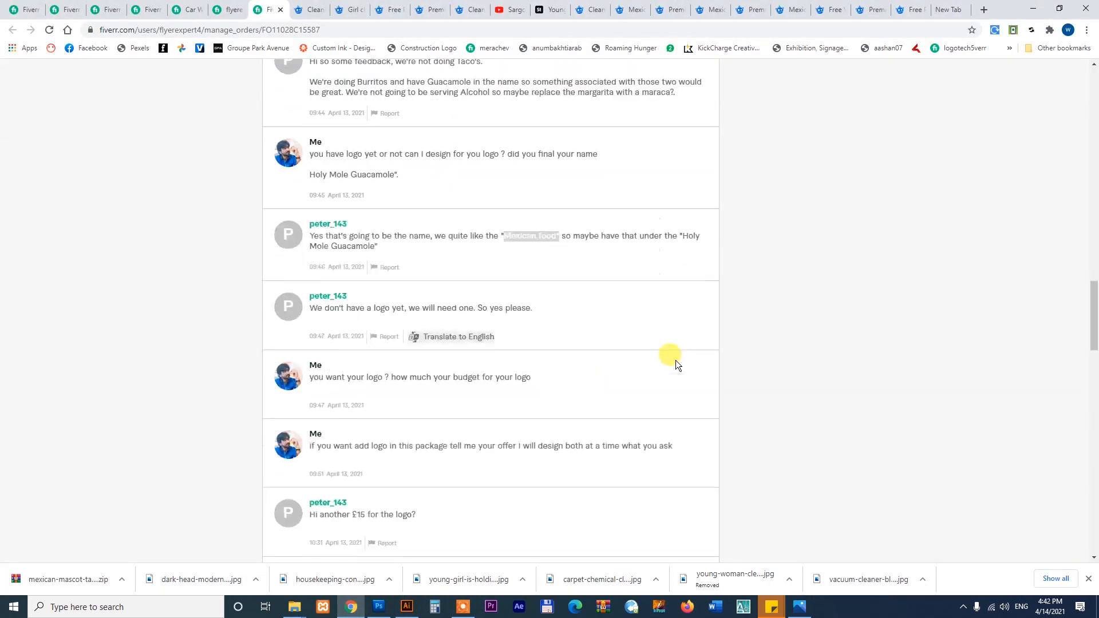
scroll(676, 361, down, 6)
scroll(674, 358, up, 9)
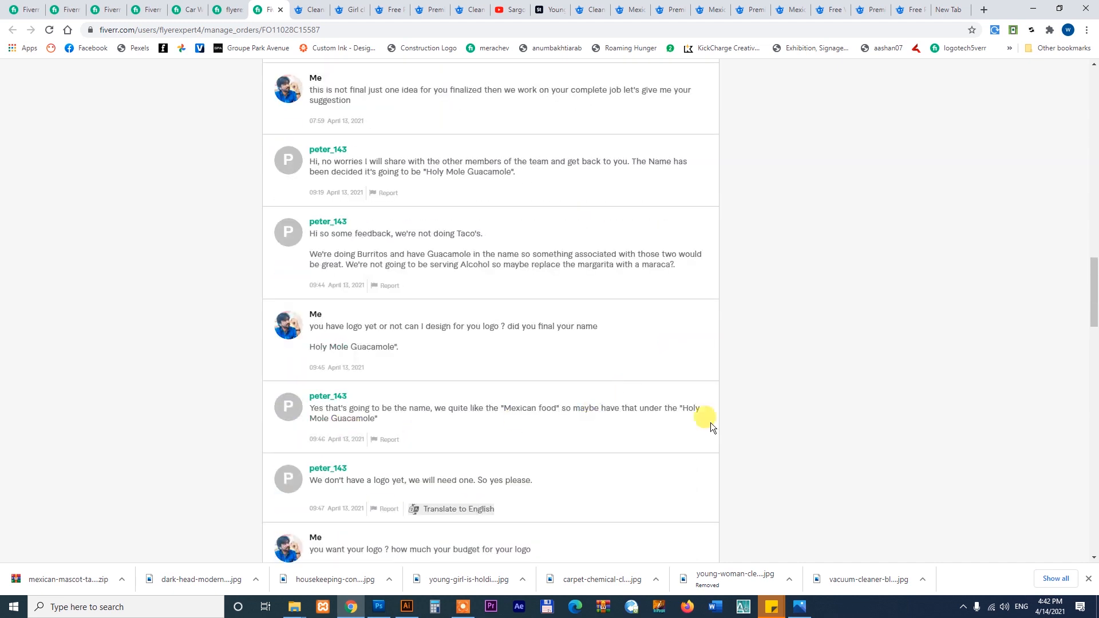
drag(665, 412, 401, 418)
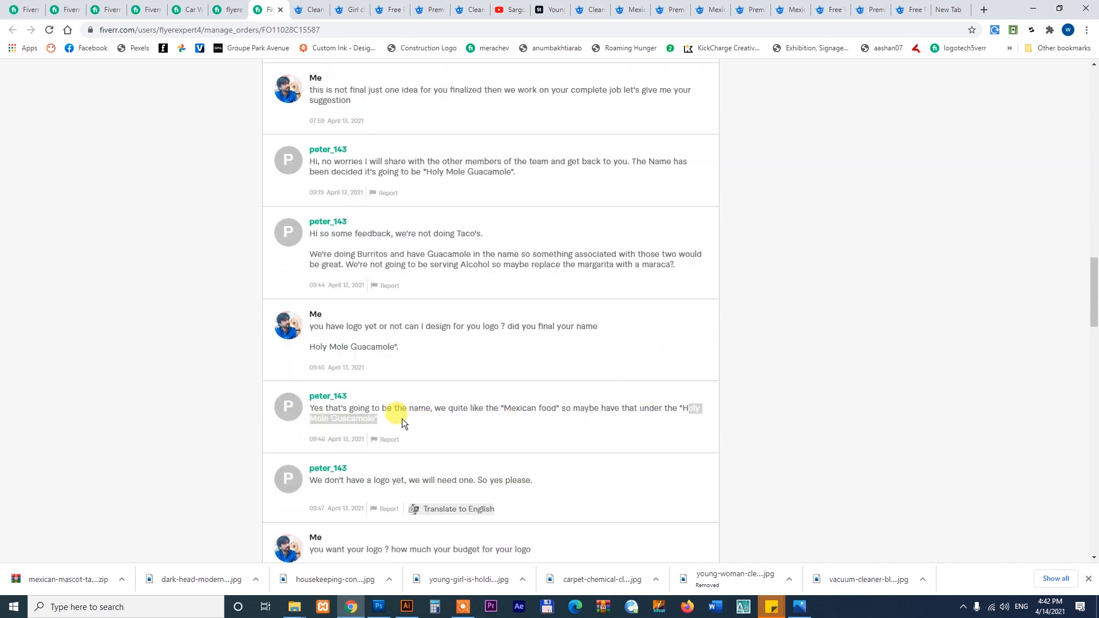
Step: Save the artwork in New folder (2) as the Adobe Illustrator file oly Mole Guacamole.ai, using the pasted name without its quotation mark
click(399, 612)
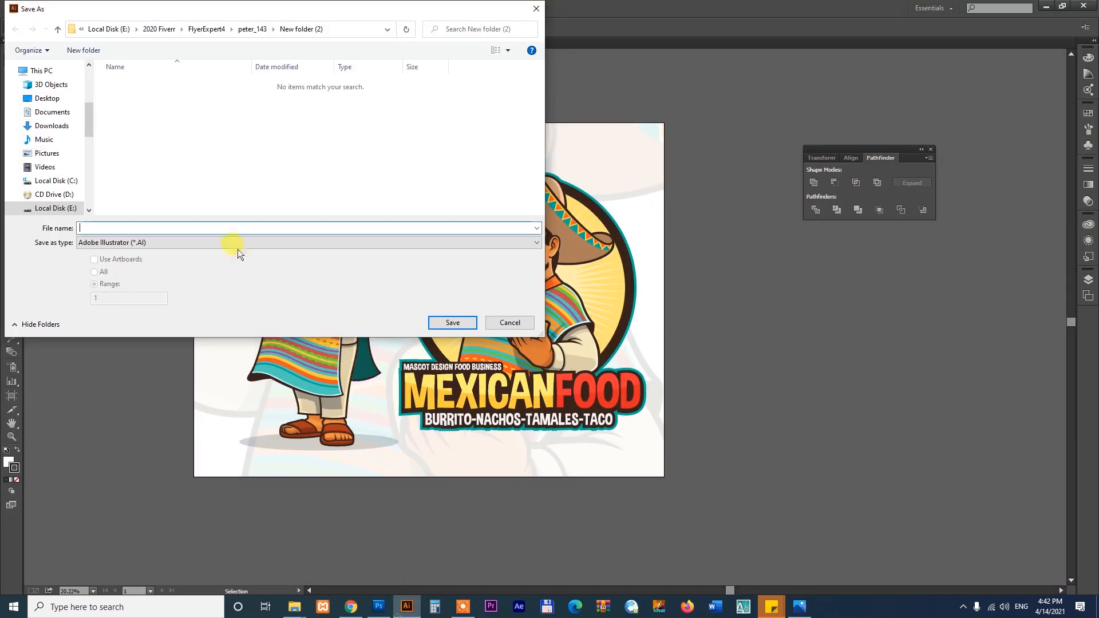
click(452, 321)
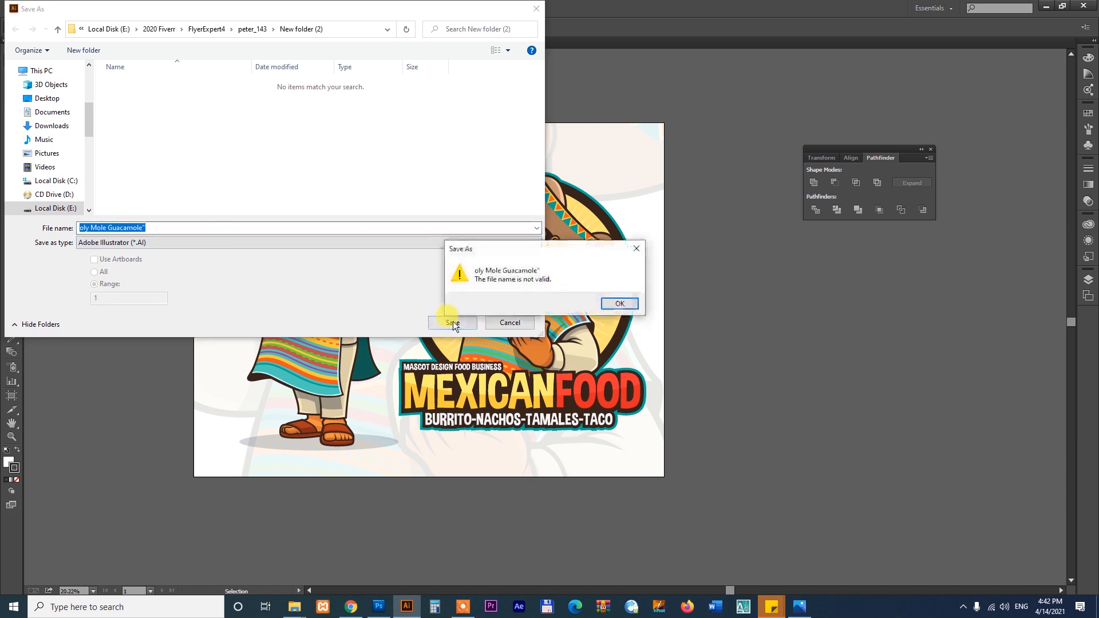
click(611, 304)
click(170, 228)
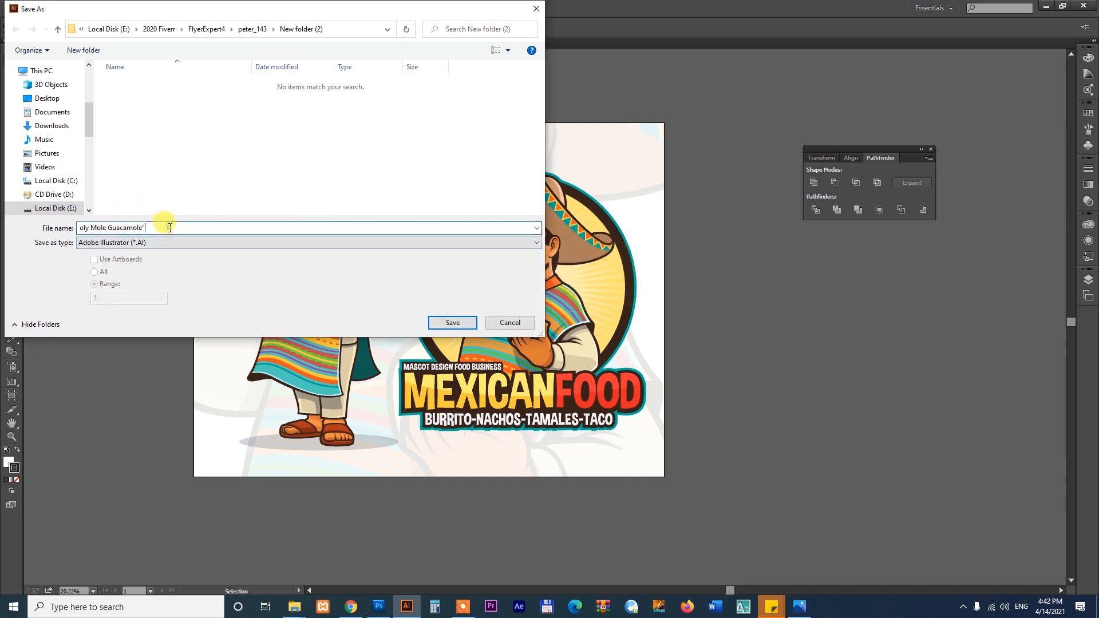
key(Return)
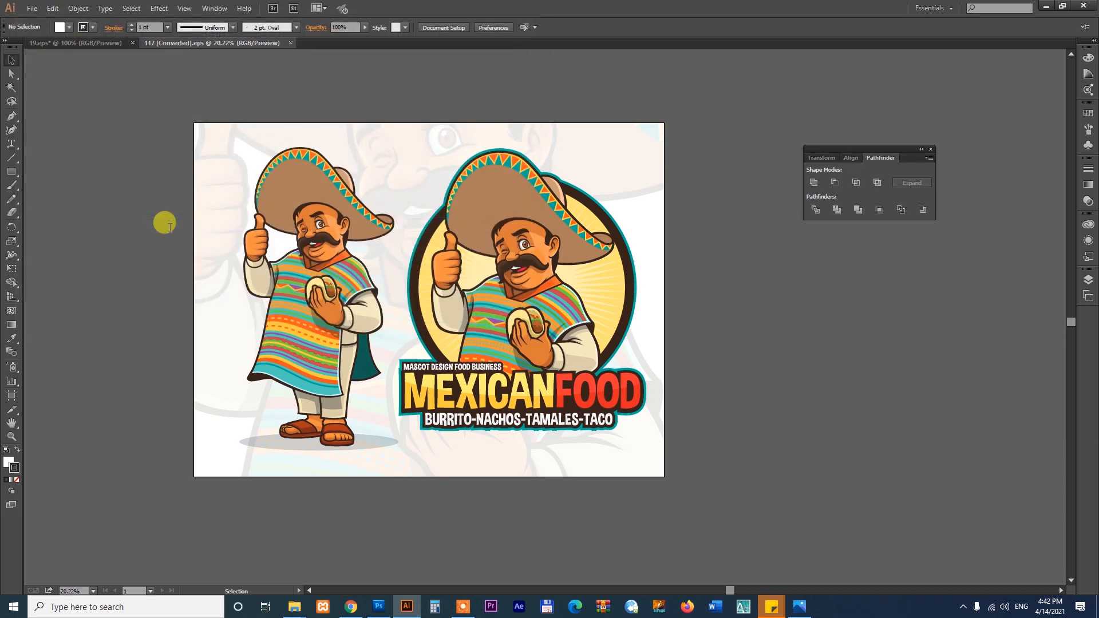
click(589, 456)
Step: Delete the full-length mascot and the faded background image, keeping only the round Mexican Food badge
drag(725, 377, 666, 372)
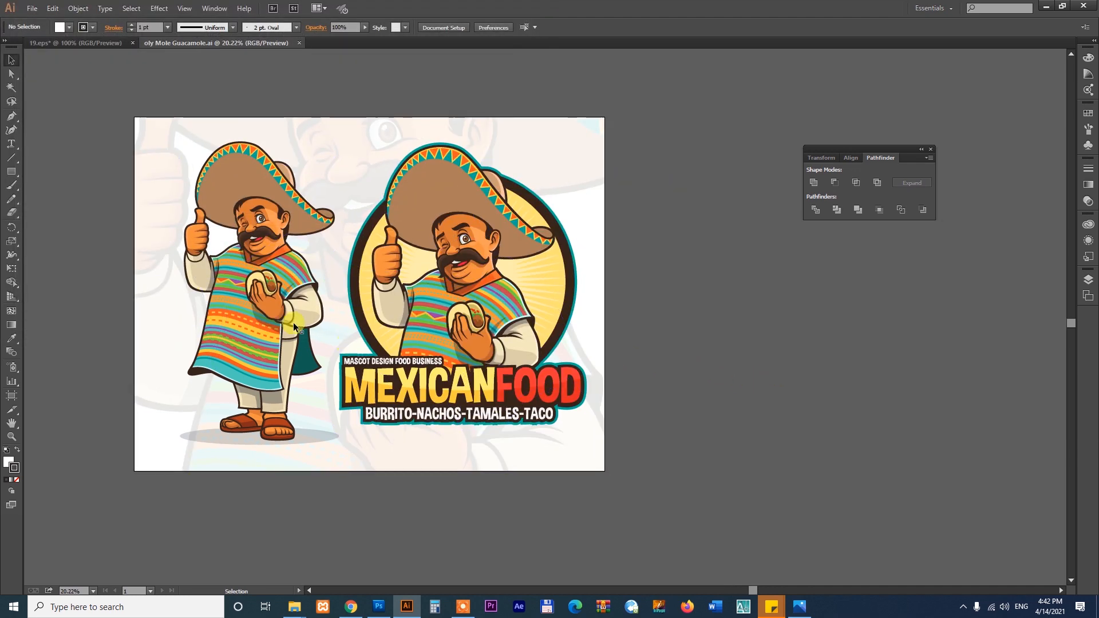
click(257, 297)
drag(257, 297, 868, 335)
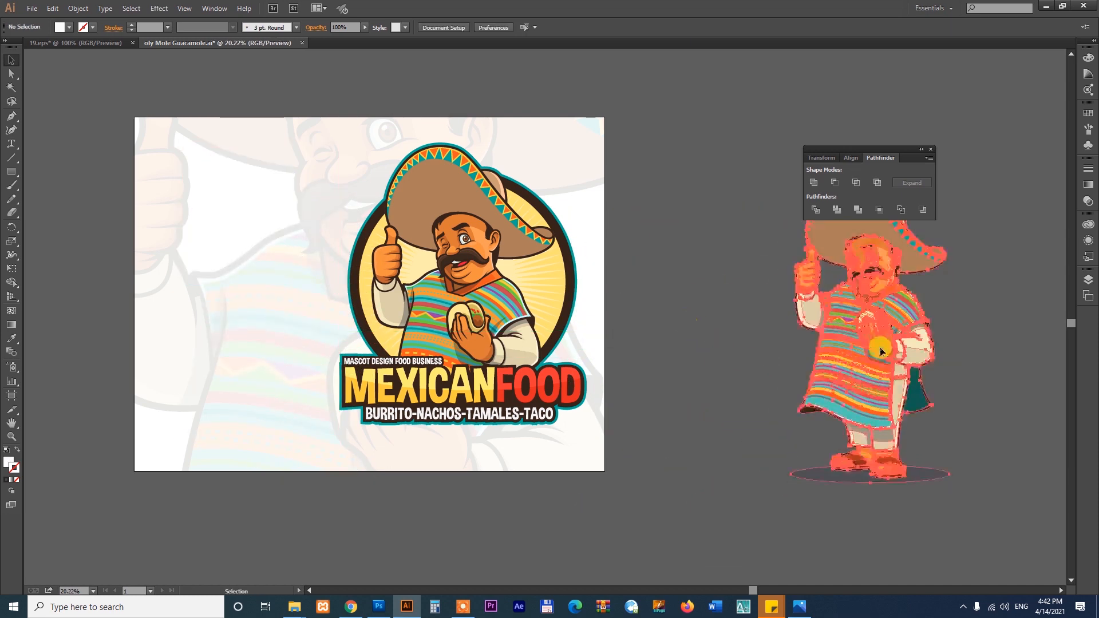
key(Delete)
click(323, 186)
key(Delete)
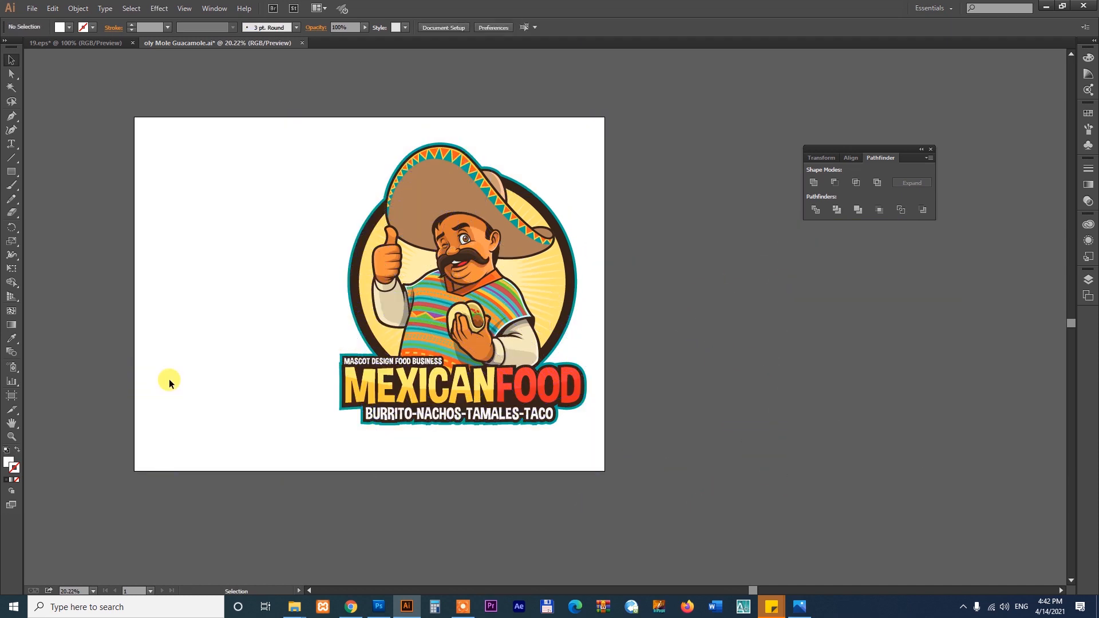
Step: Ungroup the Mexican Food badge twice to separate its lettering, mascot and backing shape
click(463, 393)
right_click(466, 389)
click(499, 454)
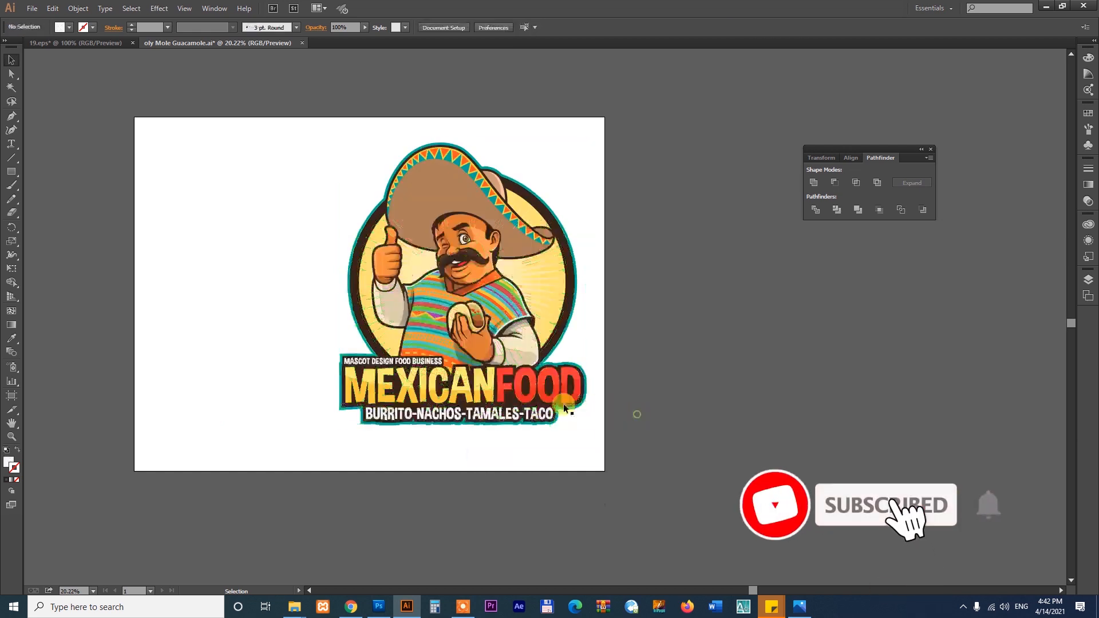
click(528, 392)
right_click(529, 390)
click(568, 457)
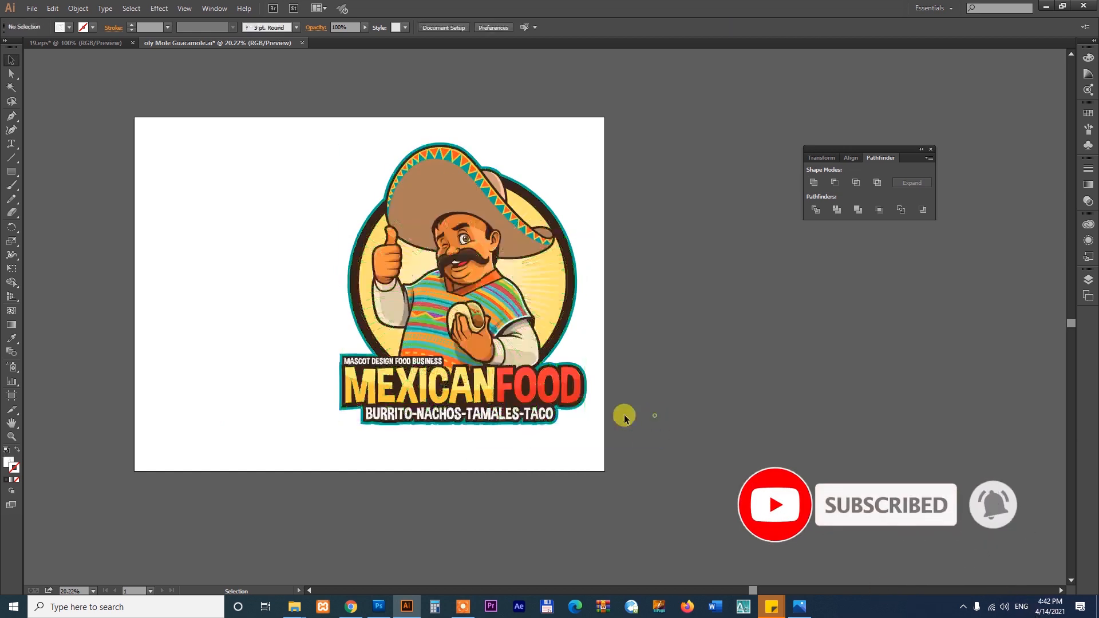
Step: Move the MEXICAN FOOD lettering group beyond the artboard's right edge and the teal backing shape out from behind the mascot badge
click(560, 393)
drag(579, 414, 811, 404)
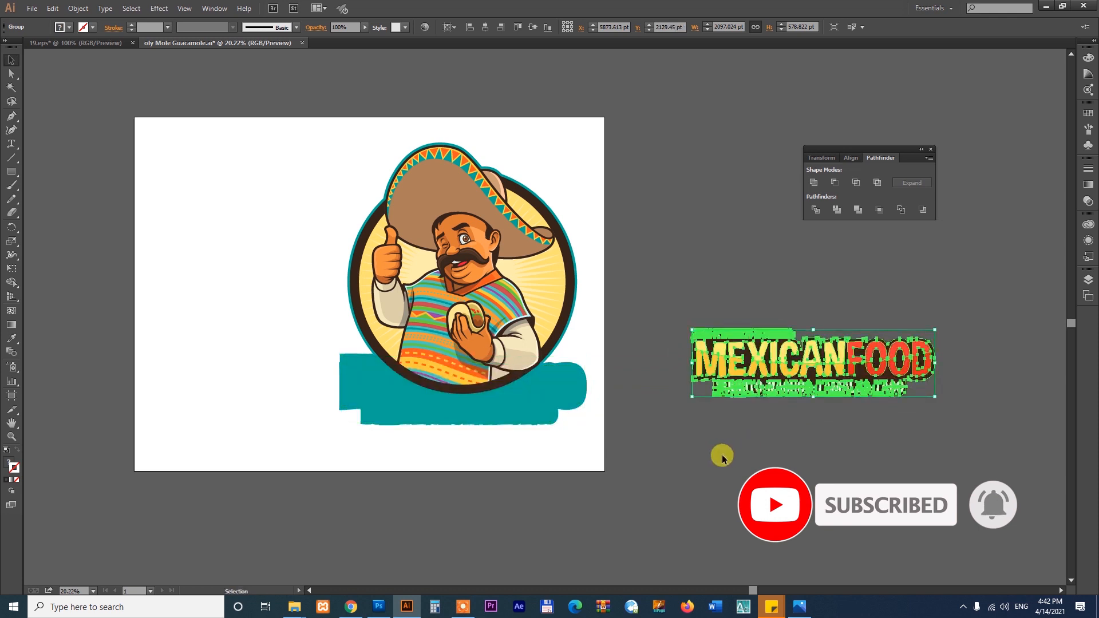
click(576, 404)
drag(569, 400, 781, 446)
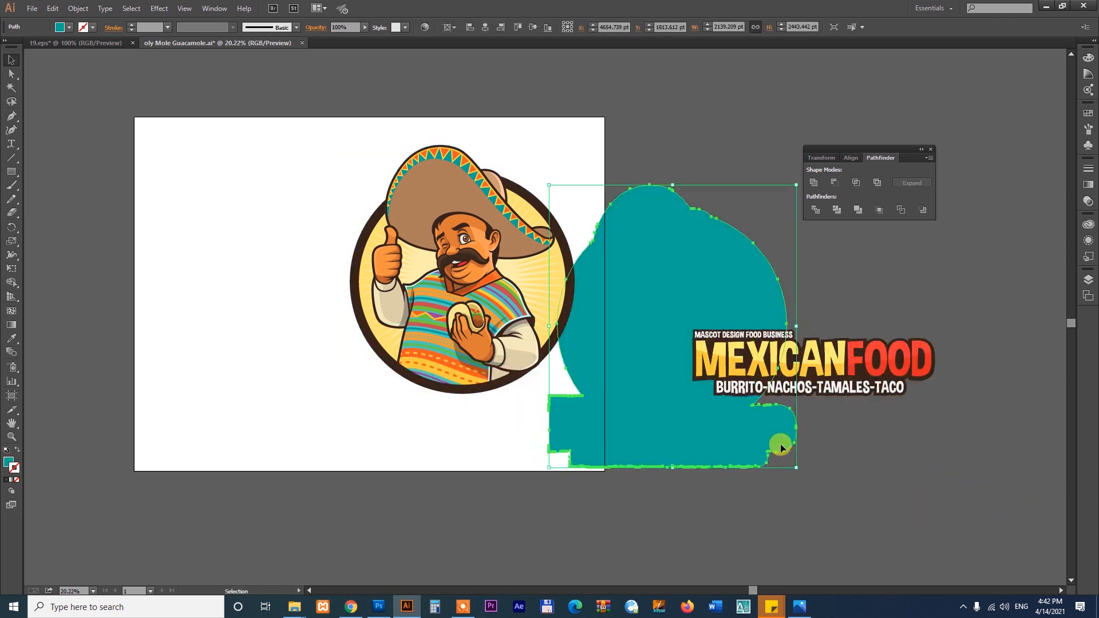
Step: Delete the teal backing shape beside the mascot badge
key(Delete)
Step: Place the previously copied name as a text line below the badge and enlarge it to about 355 pt
key(t)
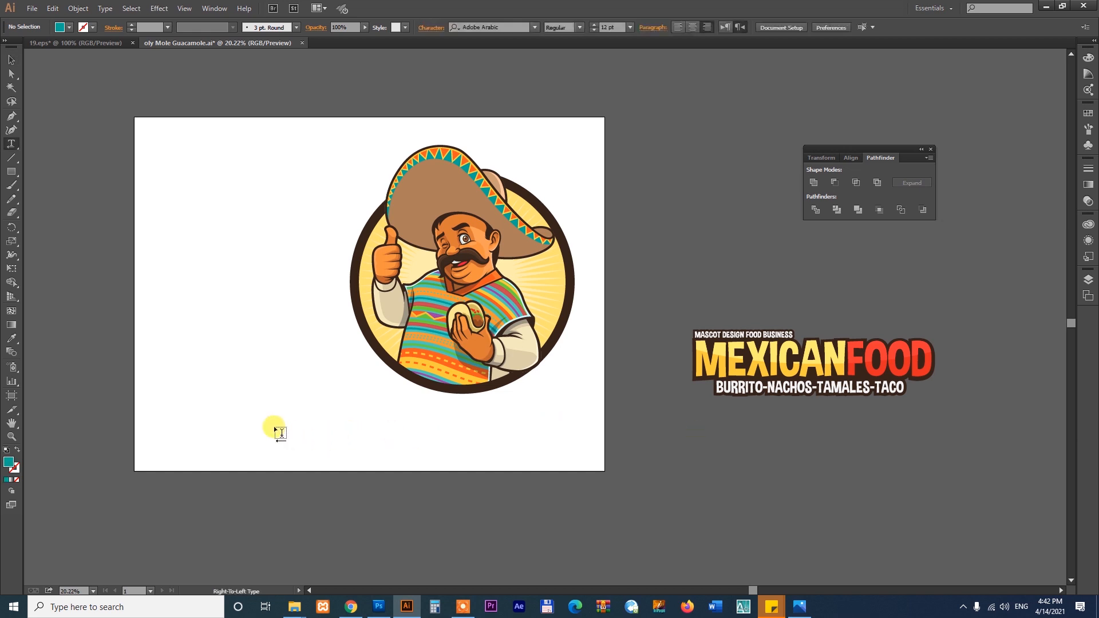
click(274, 426)
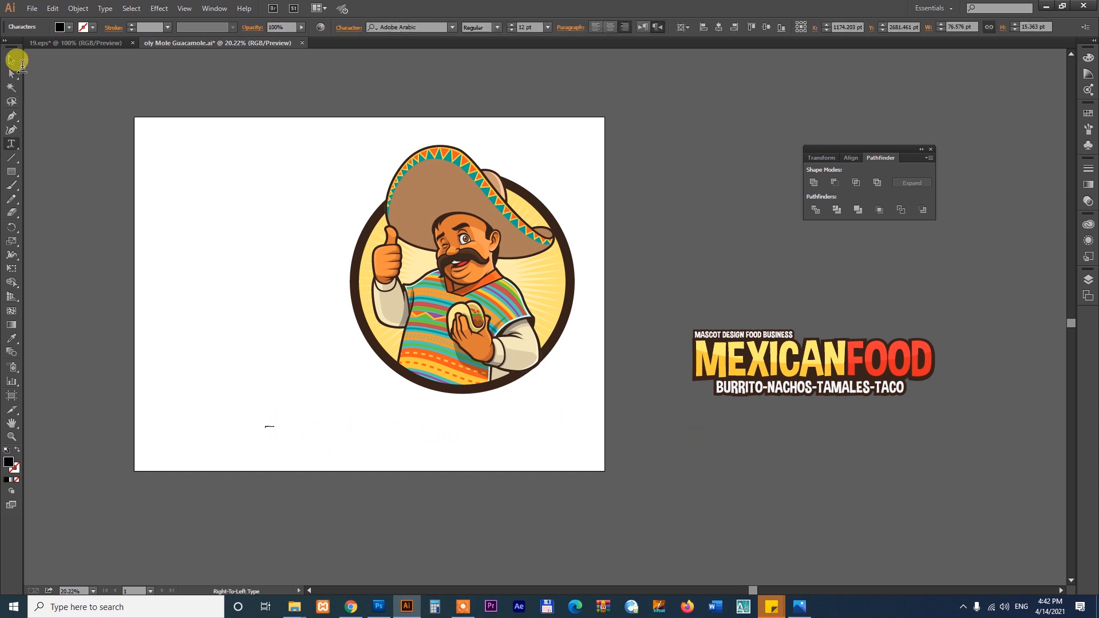
click(13, 60)
drag(275, 422, 509, 318)
click(553, 398)
drag(340, 432, 473, 432)
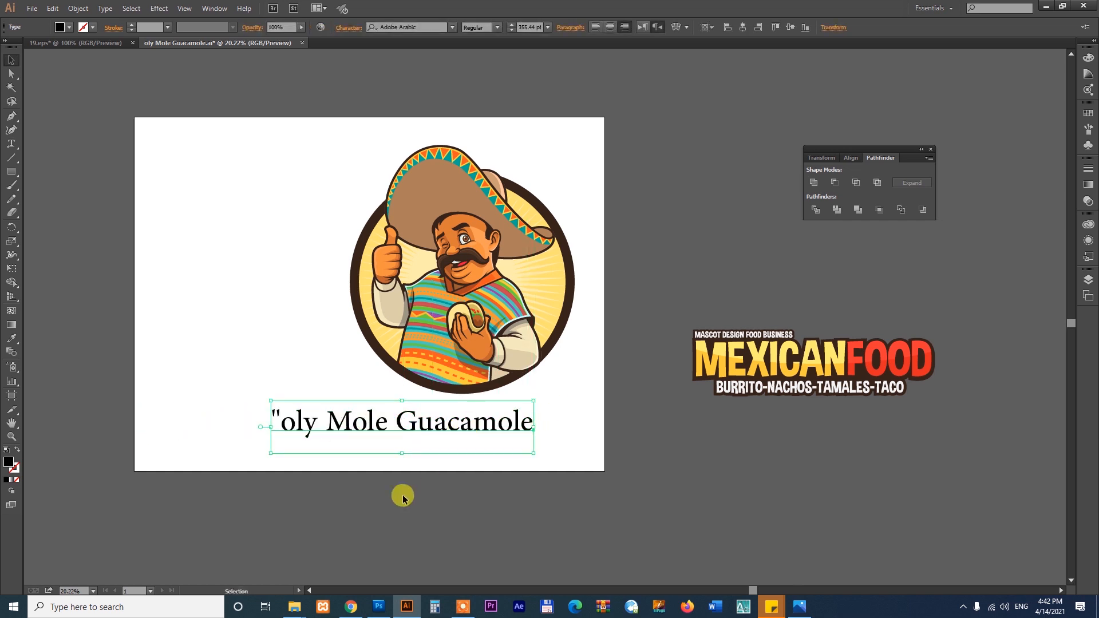
Step: Copy the complete name Holy Mole Guacamole, without quotation marks, from the client's Fiverr message in the browser
click(351, 606)
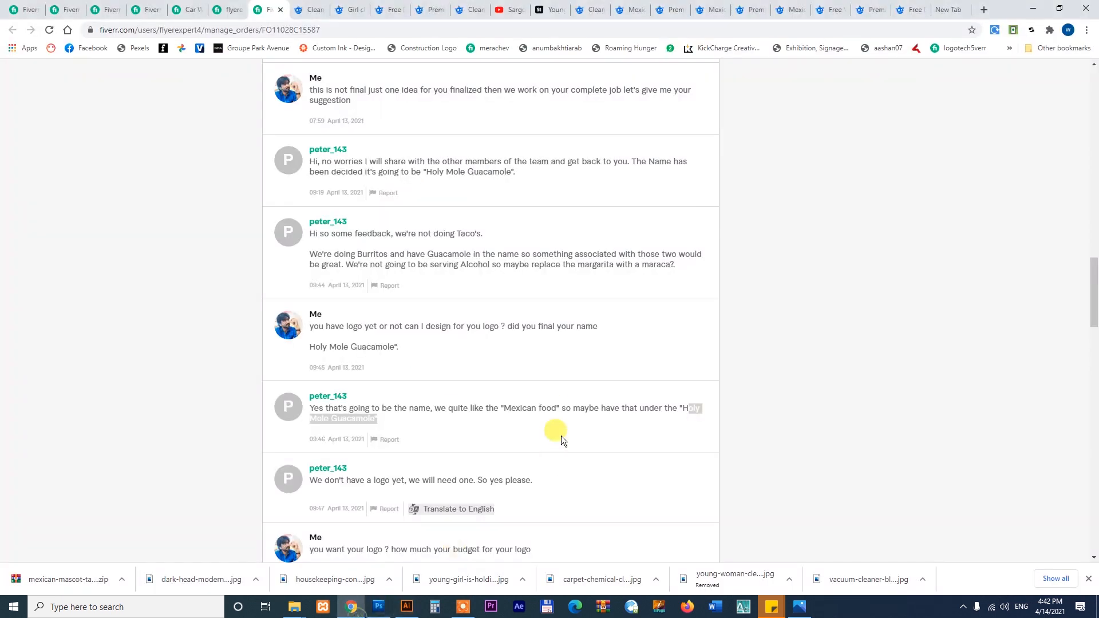
ctrl+scroll(630, 441, up, 1)
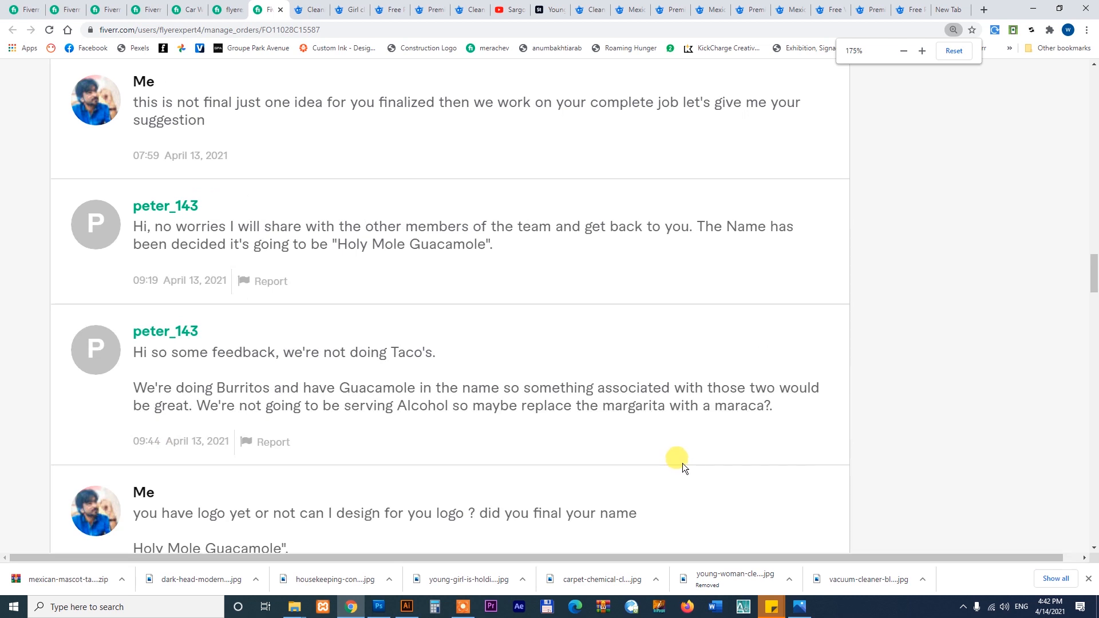
drag(339, 246, 464, 246)
key(ctrl+c)
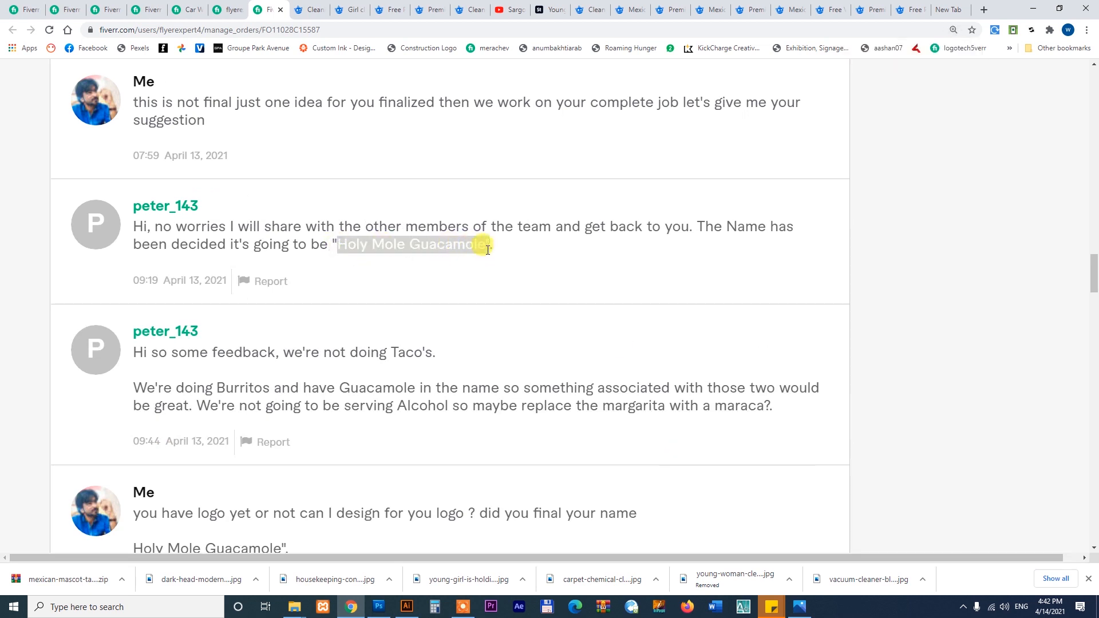
Step: Back in Illustrator, paste Holy Mole Guacamole as a new text line, enlarge it to about 204 pt and move it beside the badge
click(406, 606)
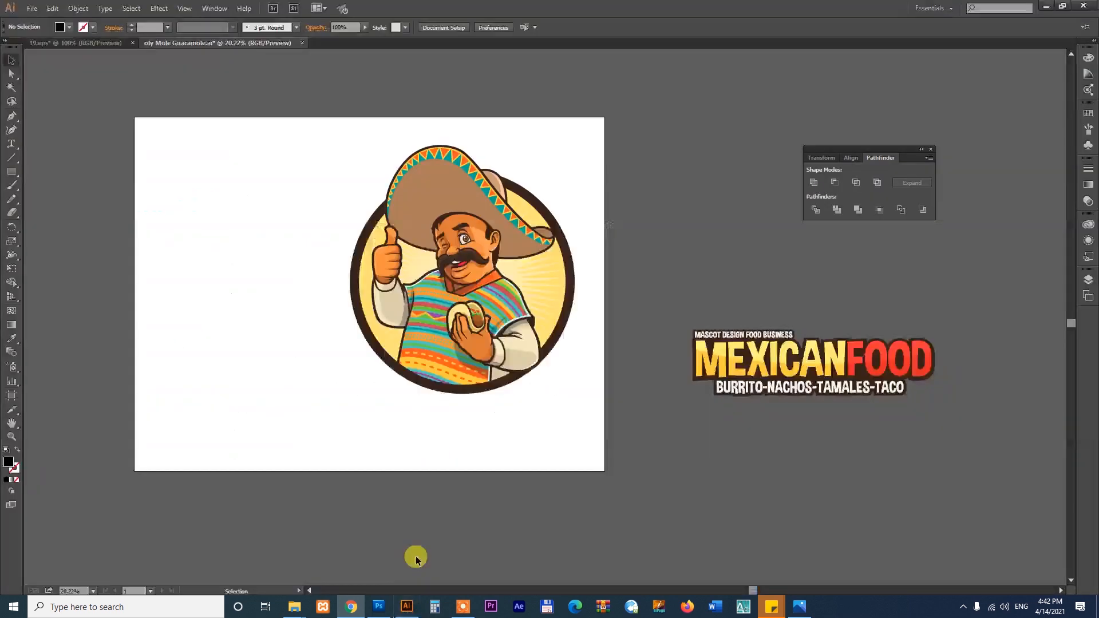
click(422, 465)
click(354, 422)
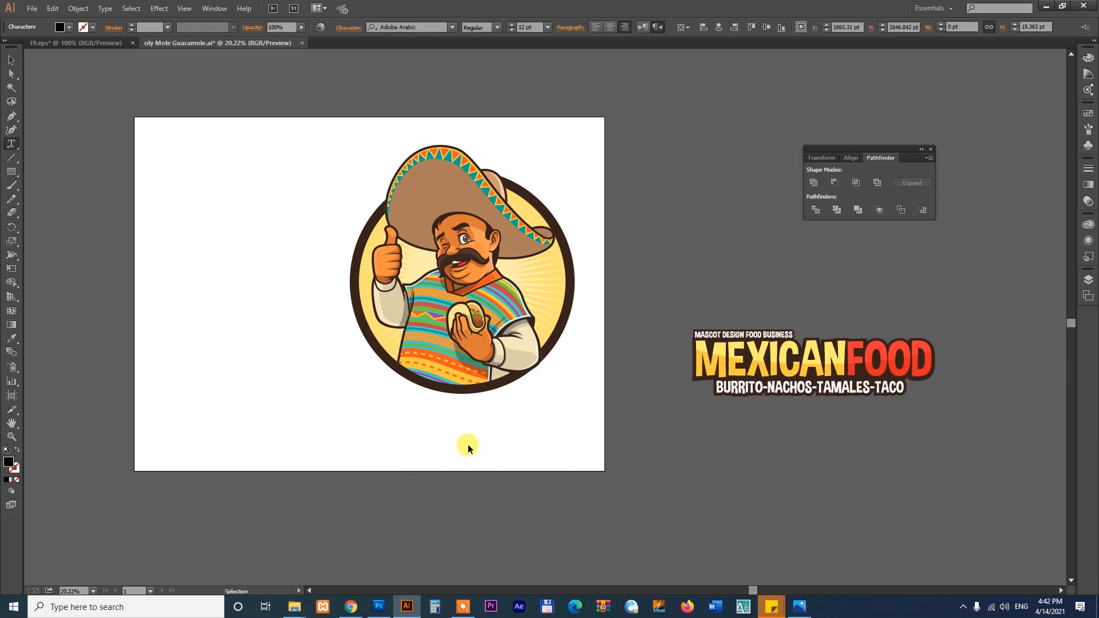
key(ctrl+v)
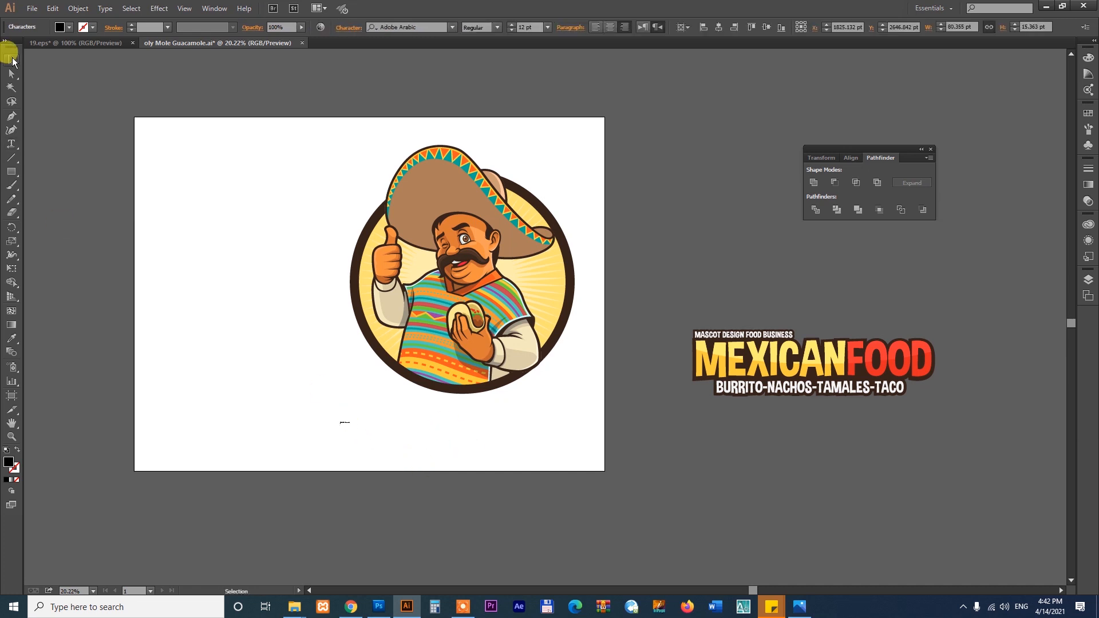
click(12, 59)
drag(351, 428, 537, 500)
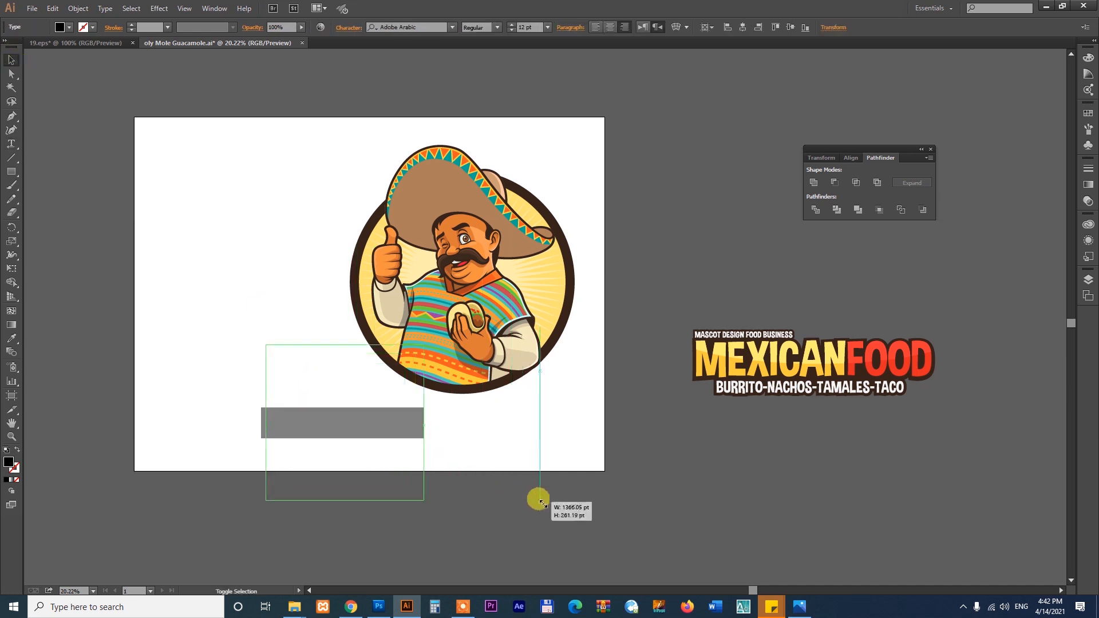
click(421, 436)
mouse_move(365, 424)
mouse_down()
mouse_move(311, 393)
mouse_move(297, 359)
mouse_up()
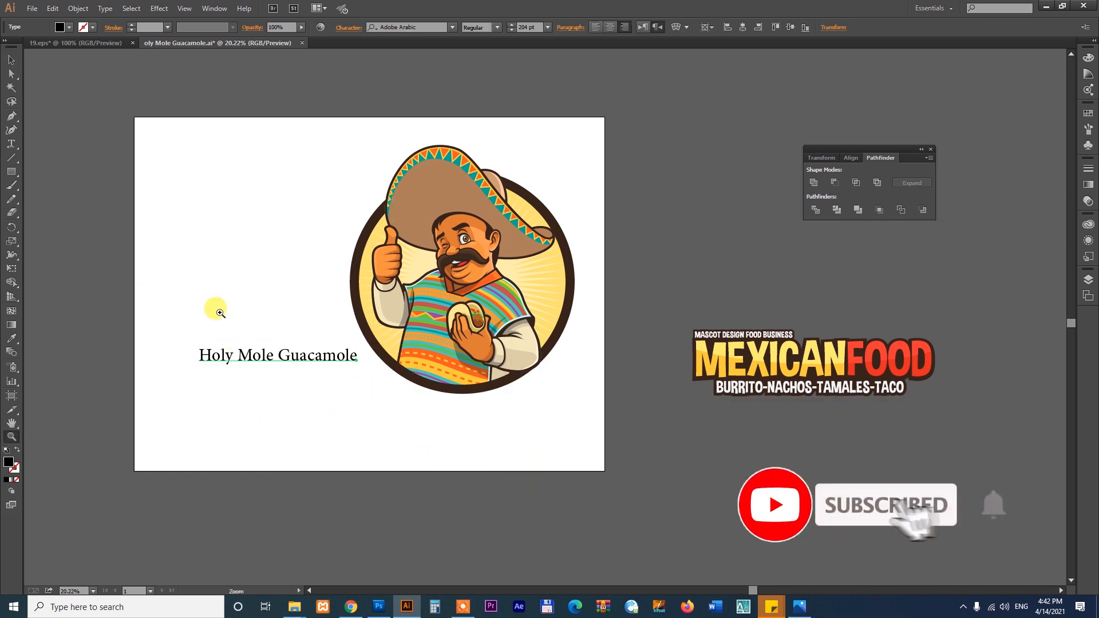
Step: Copy the entire wording of the Holy Mole Guacamole text line
drag(145, 268, 691, 488)
drag(319, 281, 315, 294)
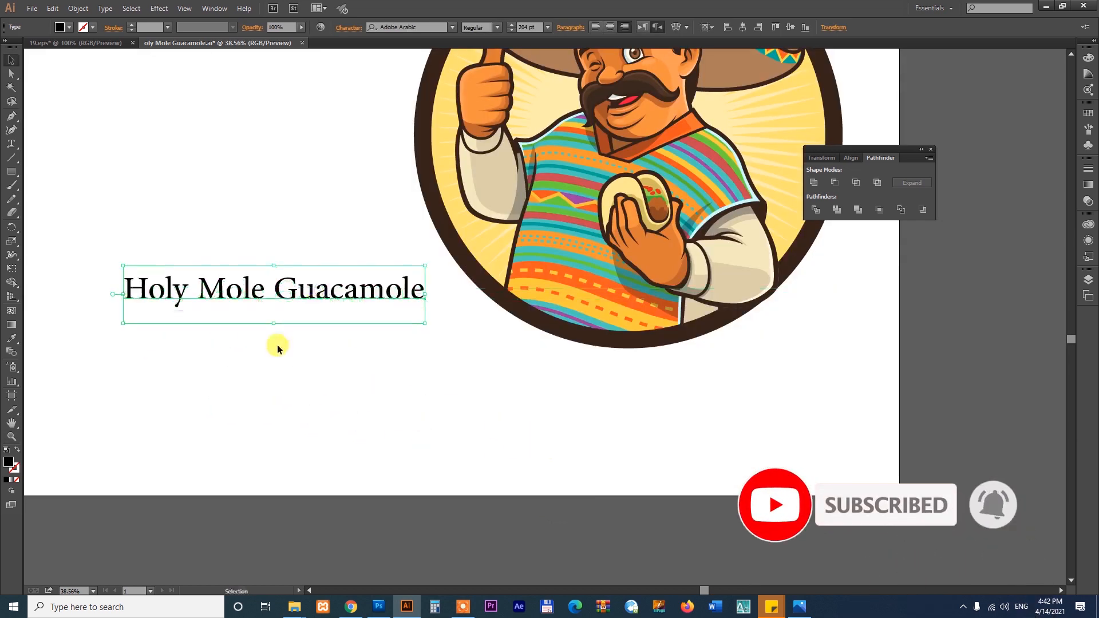
double_click(206, 290)
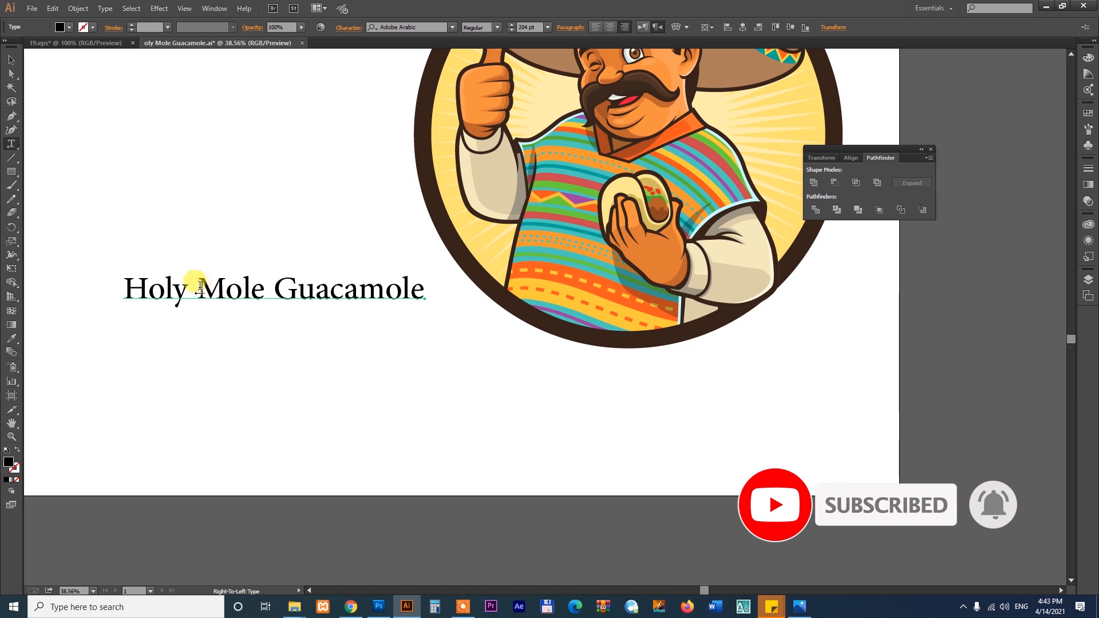
drag(124, 291, 467, 301)
key(ctrl+c)
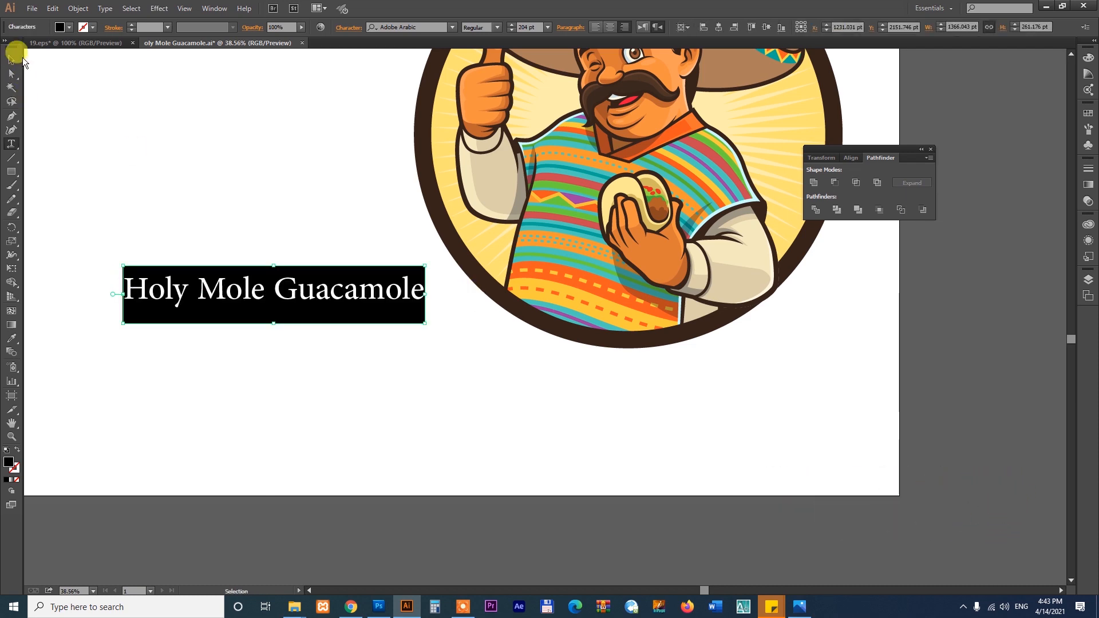
click(12, 59)
Step: Search Google Images for Holy Mole Guacamole in a new Chrome tab and preview the winged avocado Holy Moly Guacamole sticker
click(359, 607)
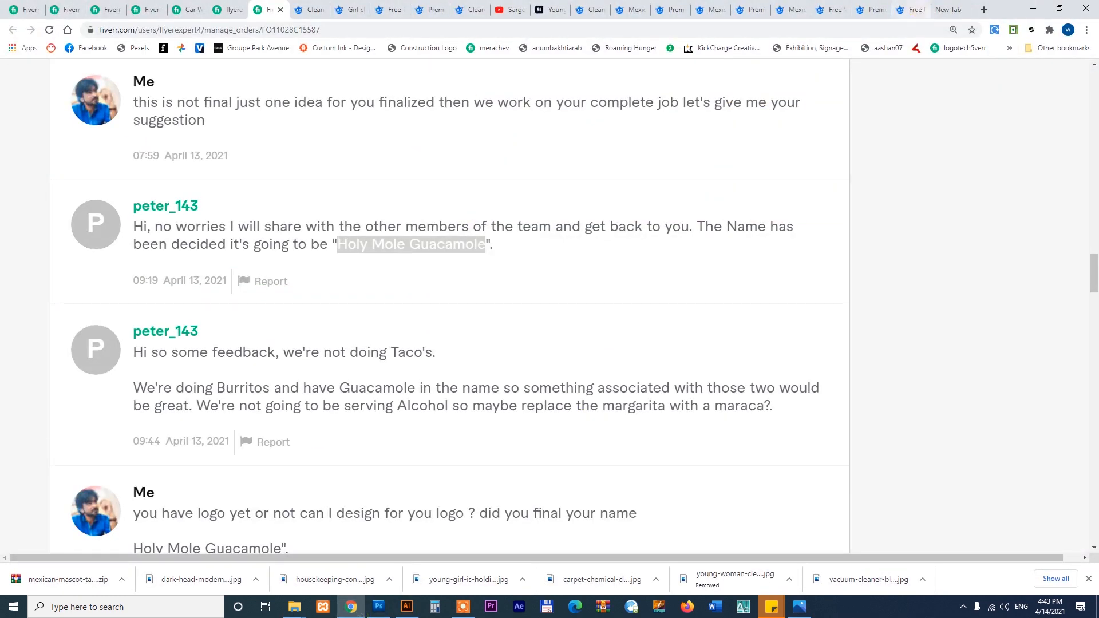
key(ctrl+t)
key(ctrl+v)
key(Return)
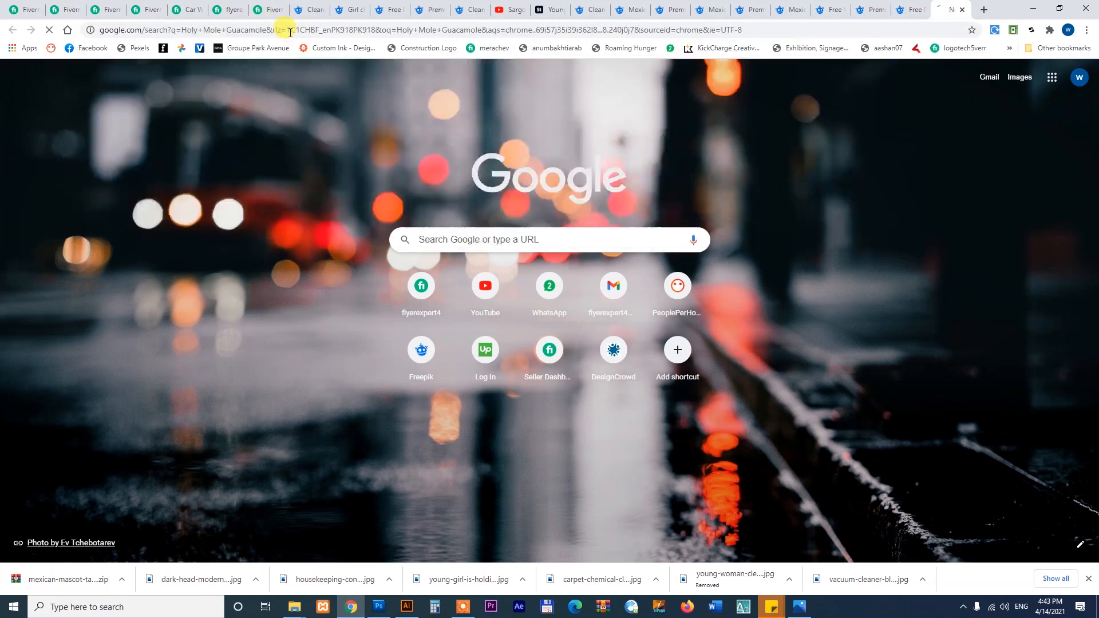
click(156, 126)
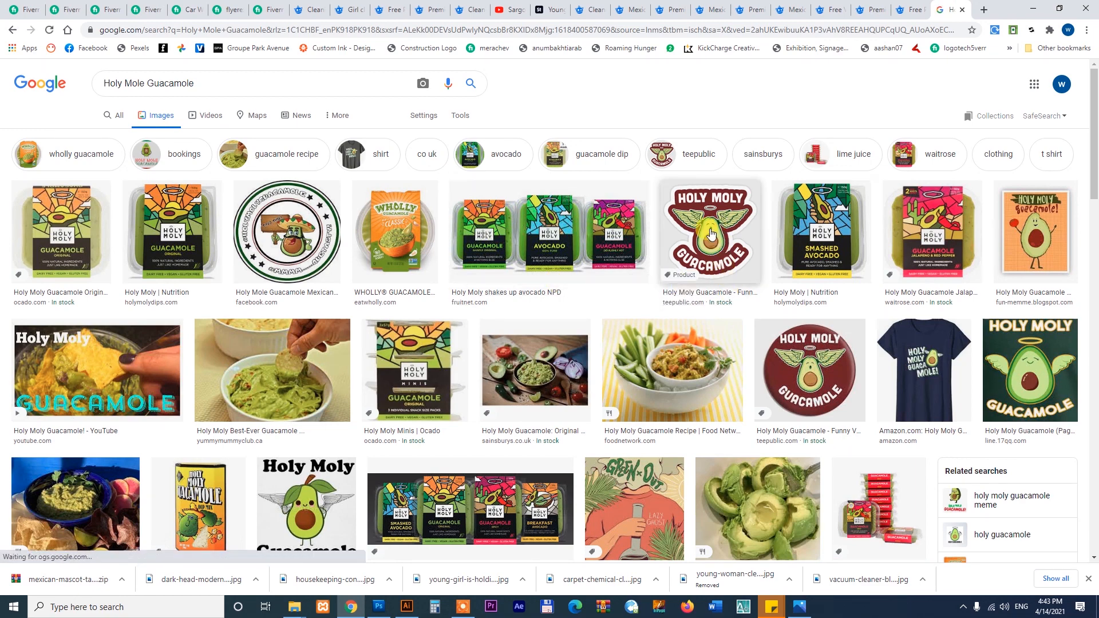
click(709, 232)
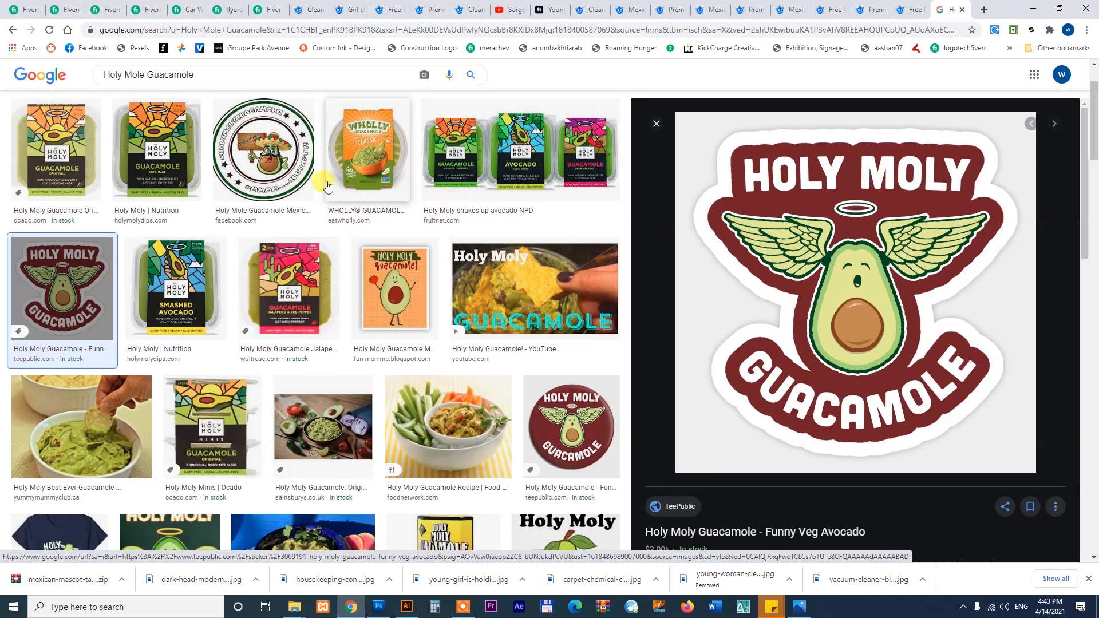
Step: Search Google Images for only Holy Mole and return to the Holy Mole Guacamole results
key(shift+End)
key(BackSpace)
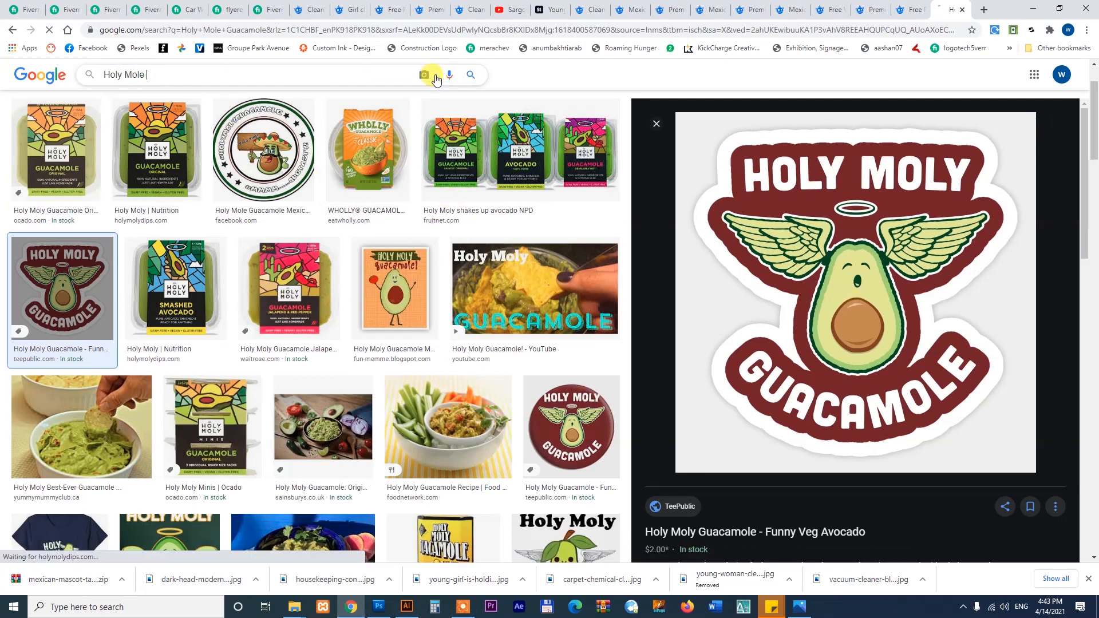
key(Return)
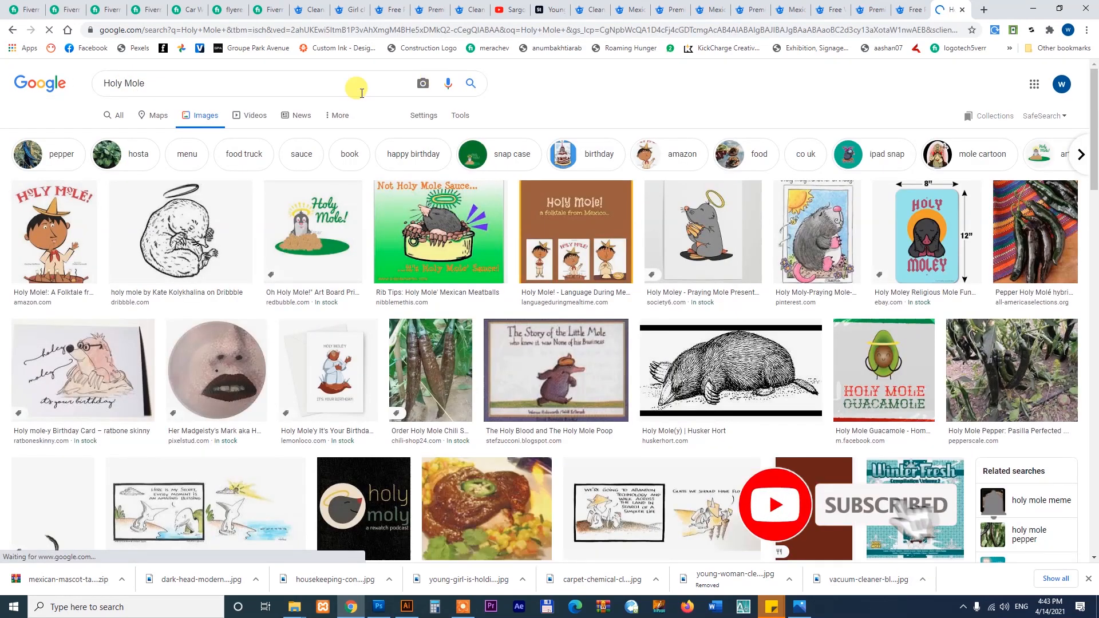
click(11, 32)
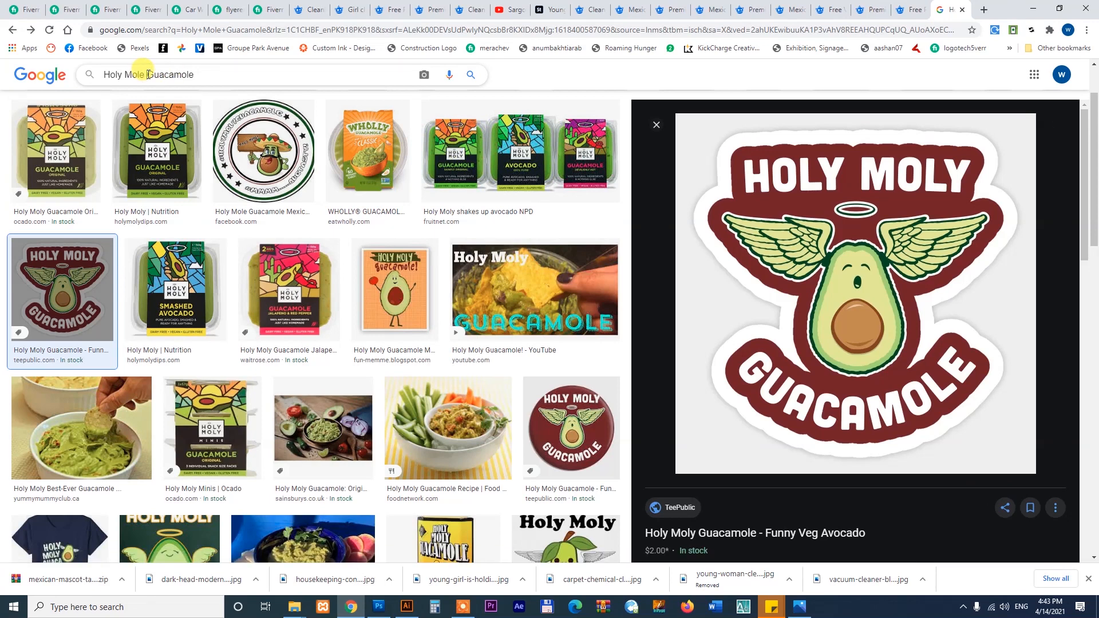
Step: Search Google Images for Guacamole alone and for Guacamole fruit, accepting the suggested spelling
drag(147, 75, 103, 74)
key(Return)
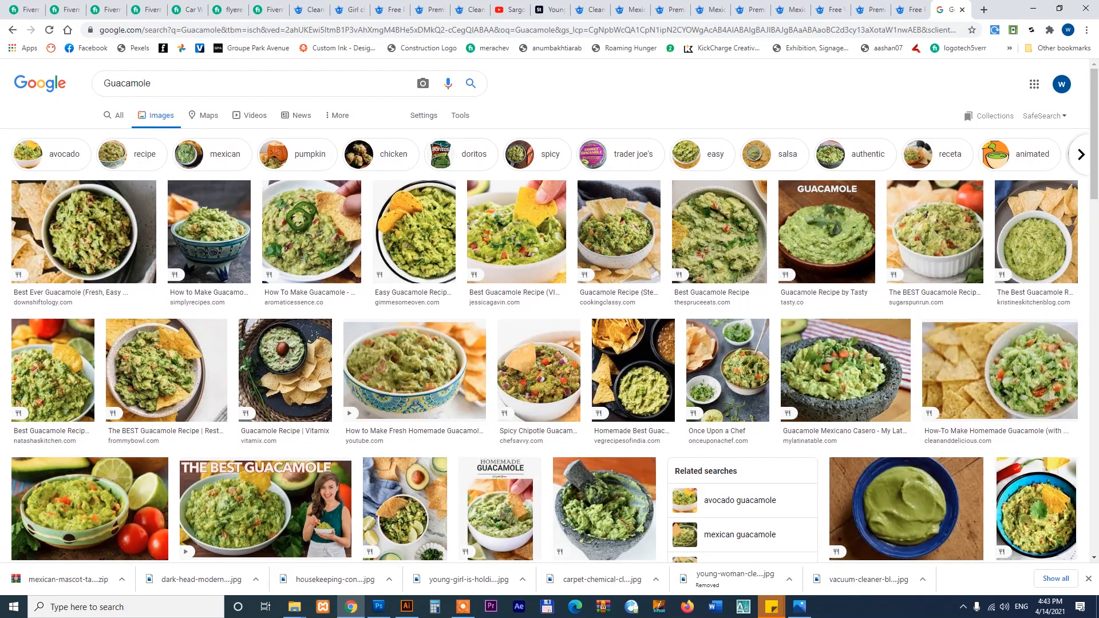
click(129, 86)
text(f)
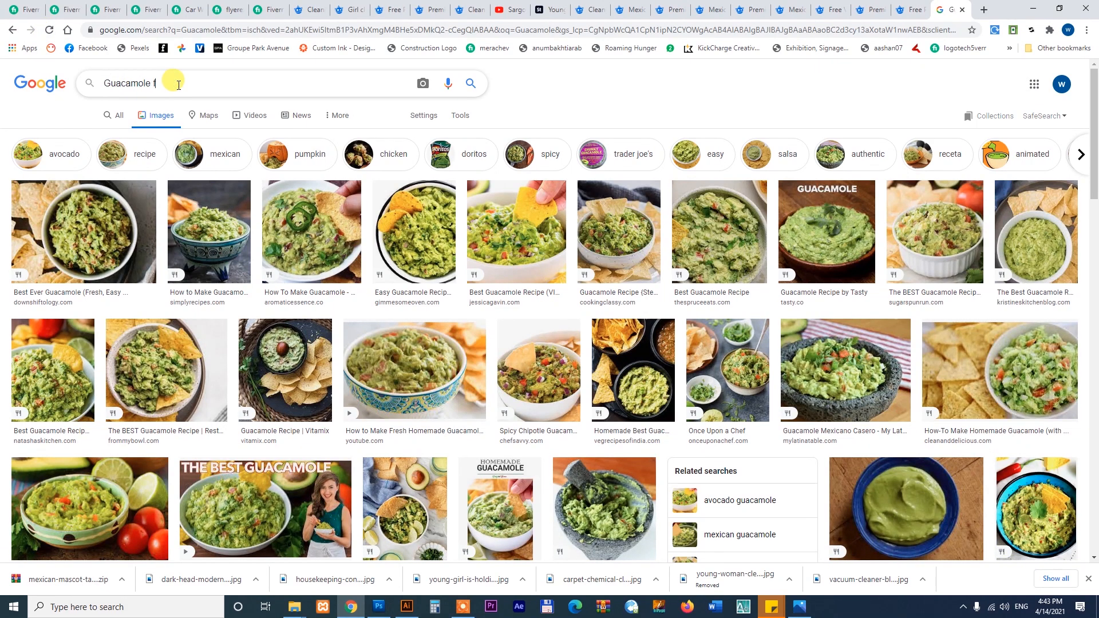
text(ruite)
key(Return)
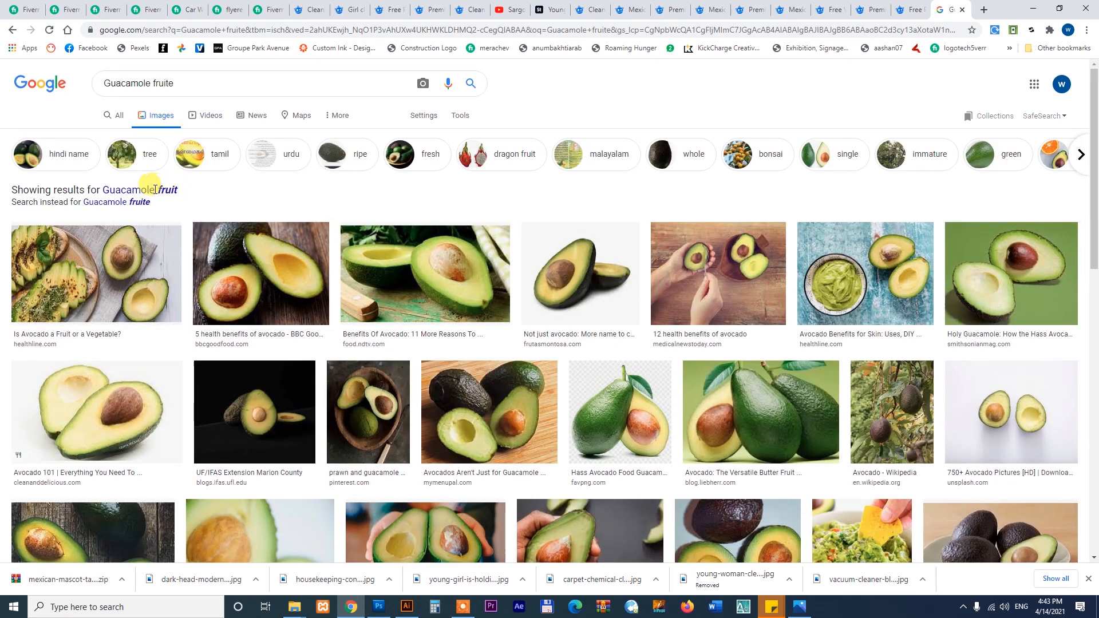
click(112, 190)
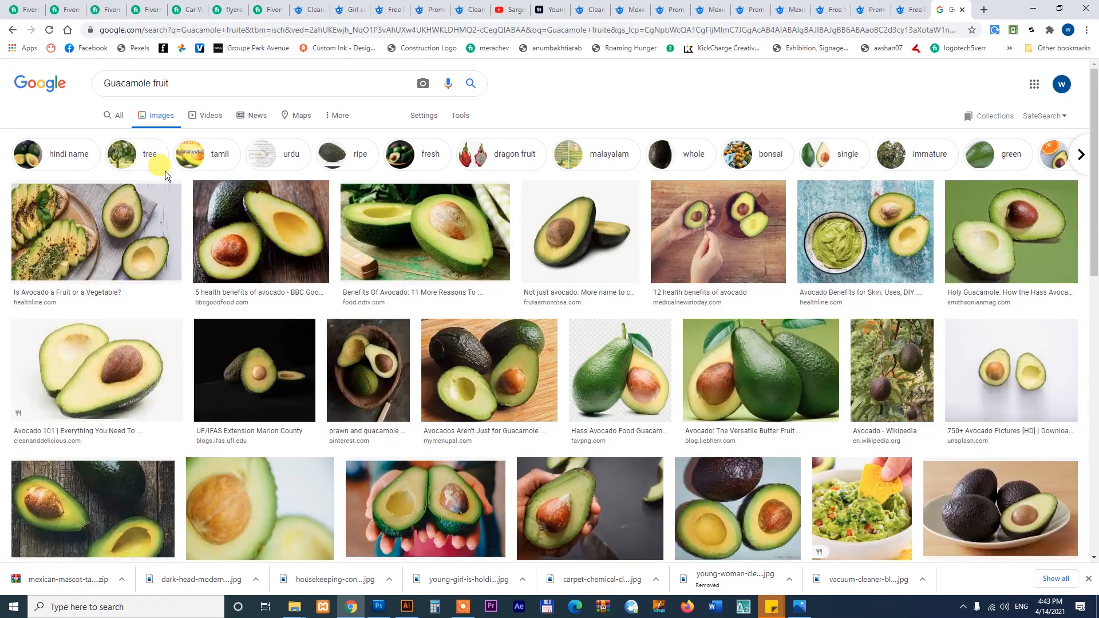
Step: Replace the cleaning services search on Freepik with a search for Holy Mole Guacamole
click(589, 2)
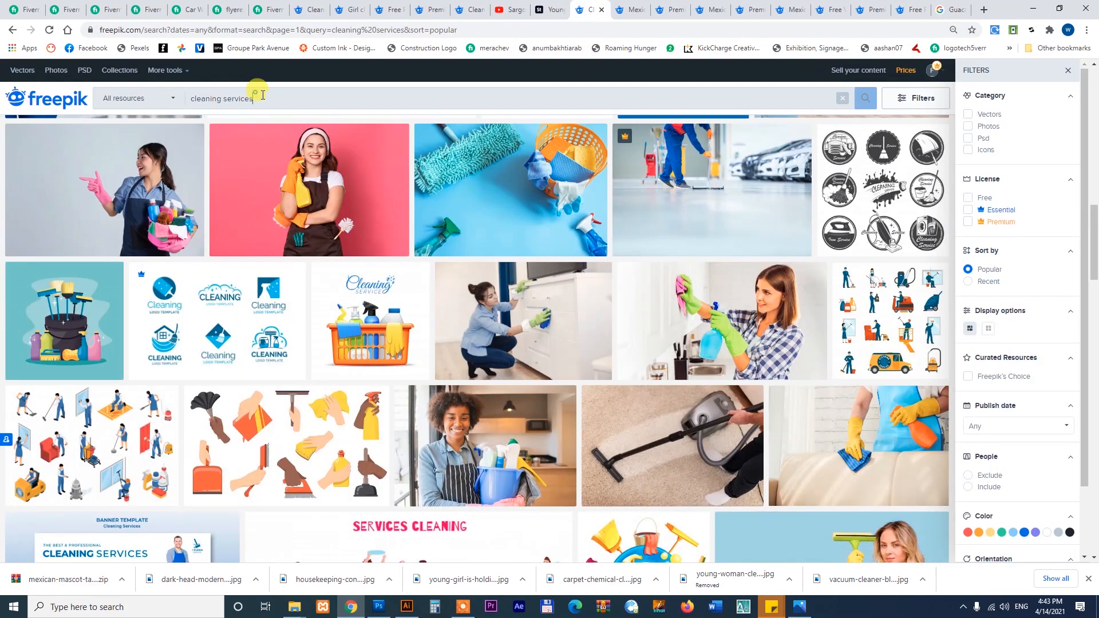
drag(271, 97, 96, 92)
text(Holy Mole Guacamole)
key(Return)
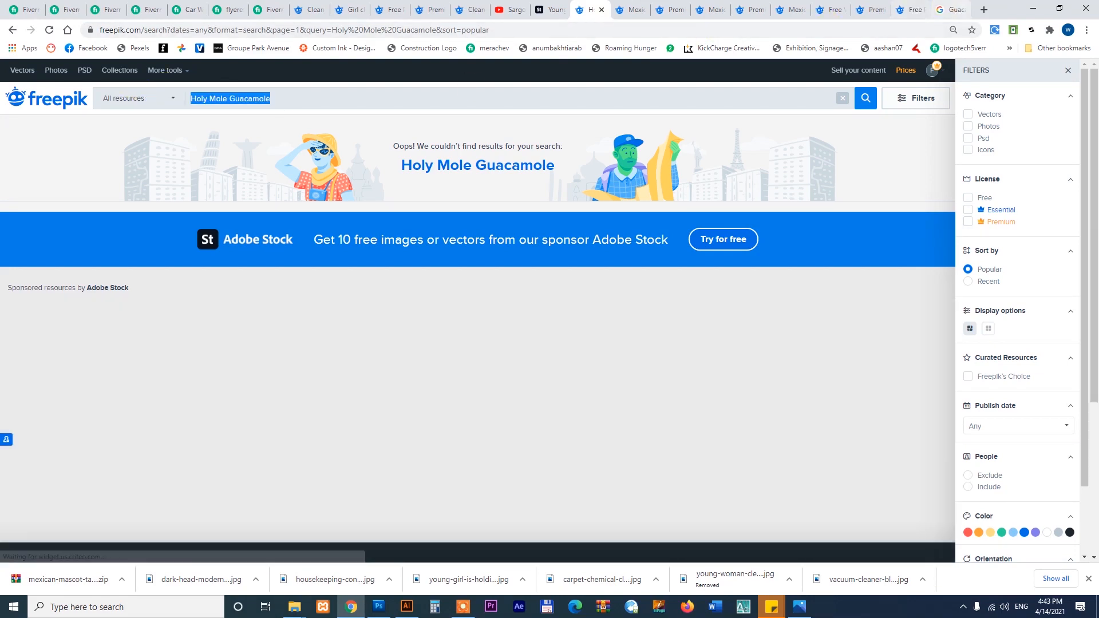
Step: Return to the Google Images results for Guacamole fruit and copy the word Guacamole from the search query
click(950, 9)
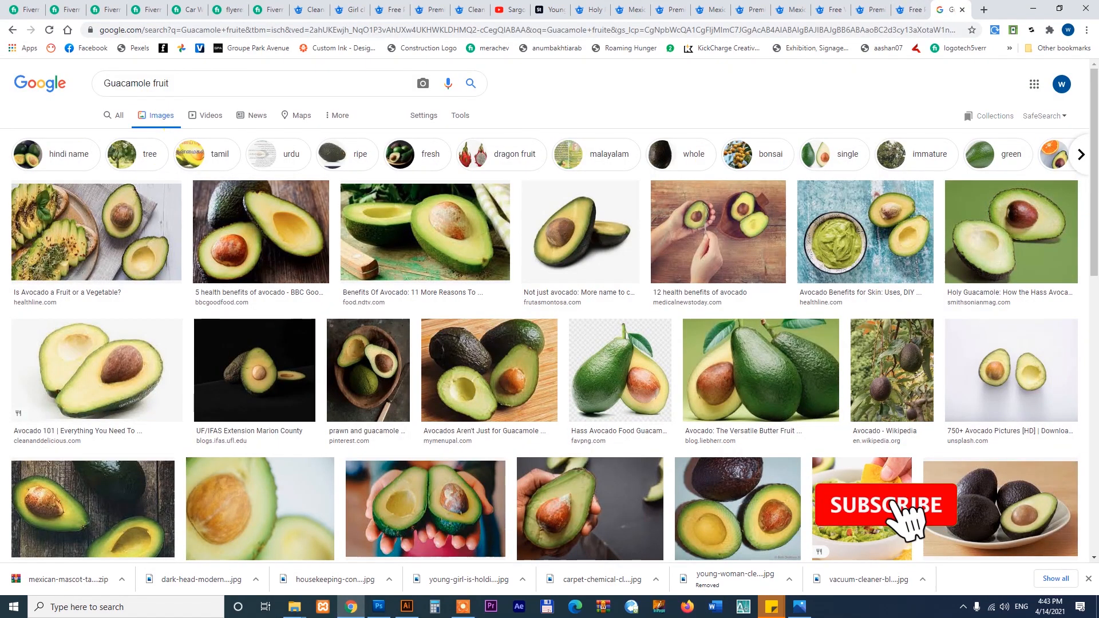
click(12, 30)
click(30, 31)
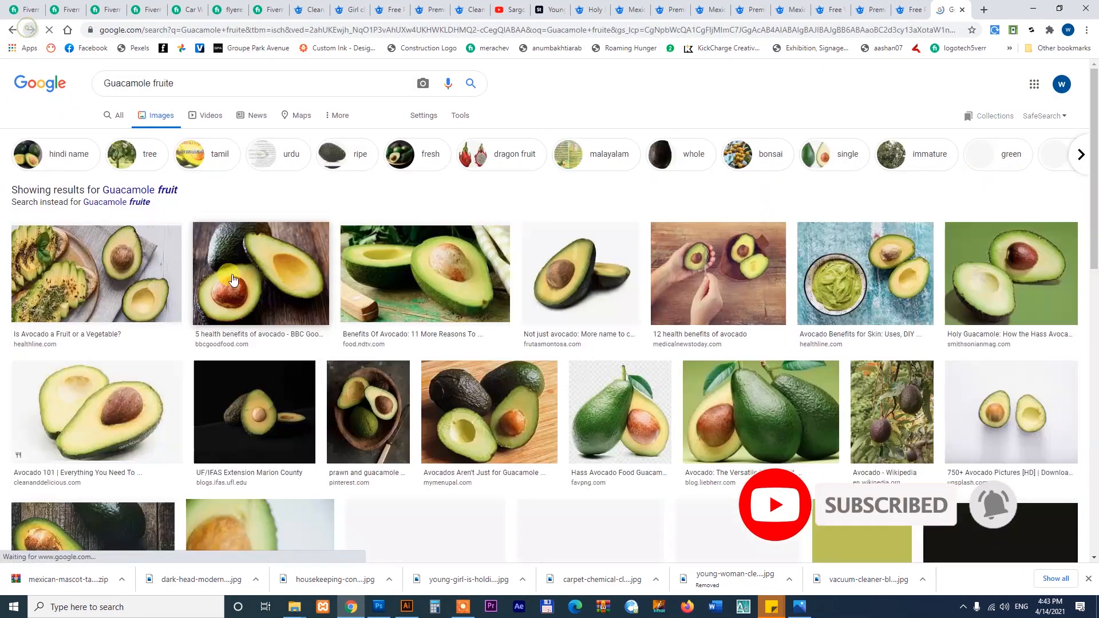
click(129, 189)
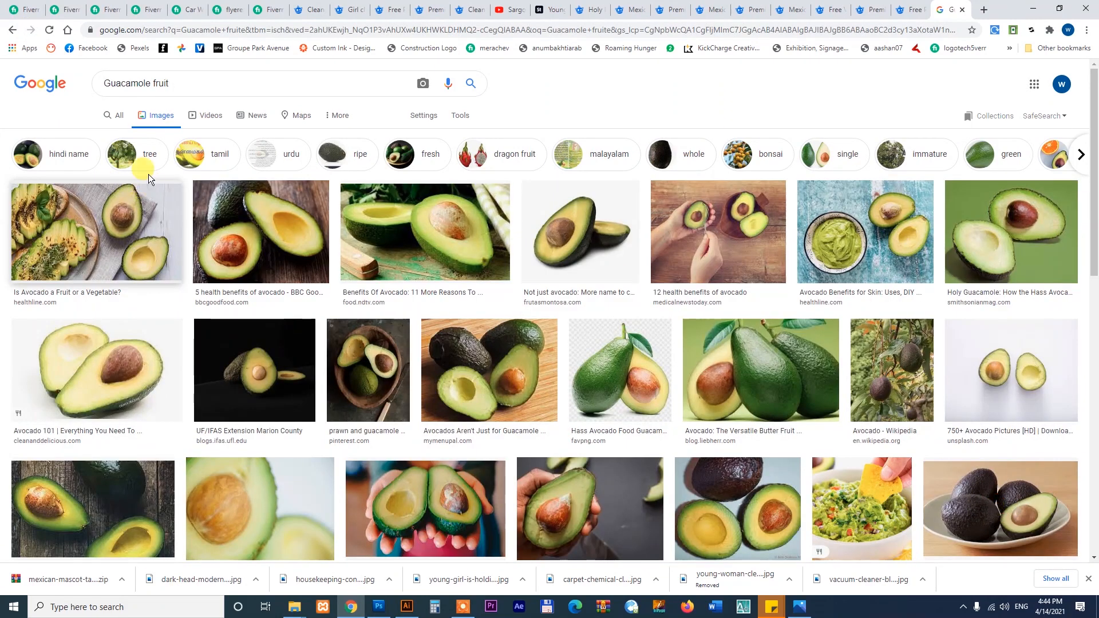
click(183, 83)
drag(138, 83, 104, 83)
key(ctrl+c)
Step: Search Freepik for Guacamole and look through the results for suitable avocado or guacamole artwork
click(593, 12)
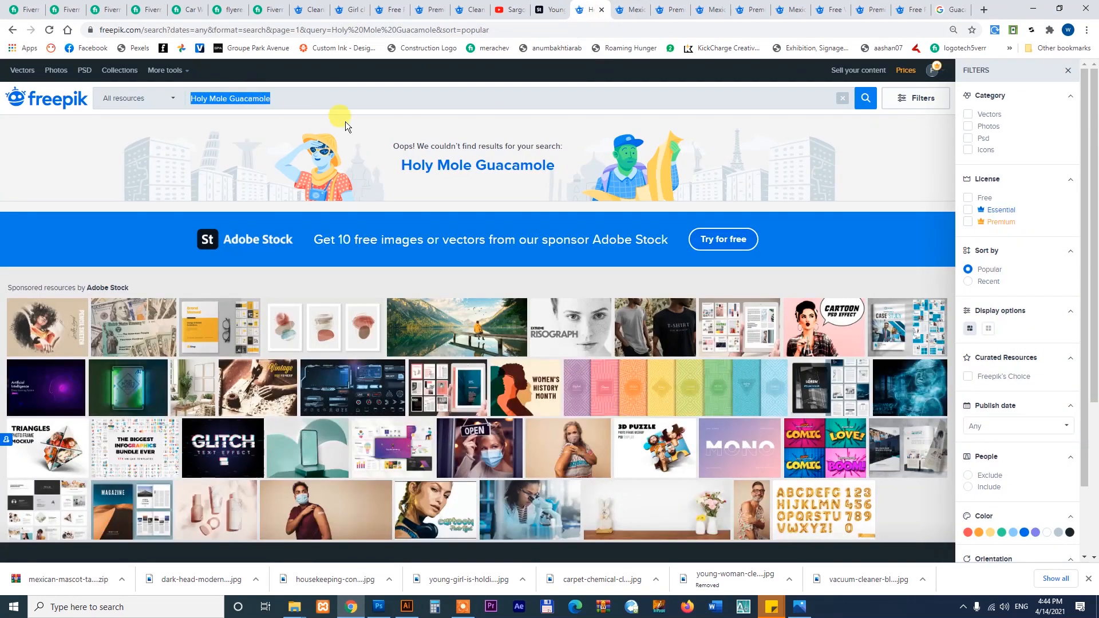
key(ctrl+v)
click(870, 101)
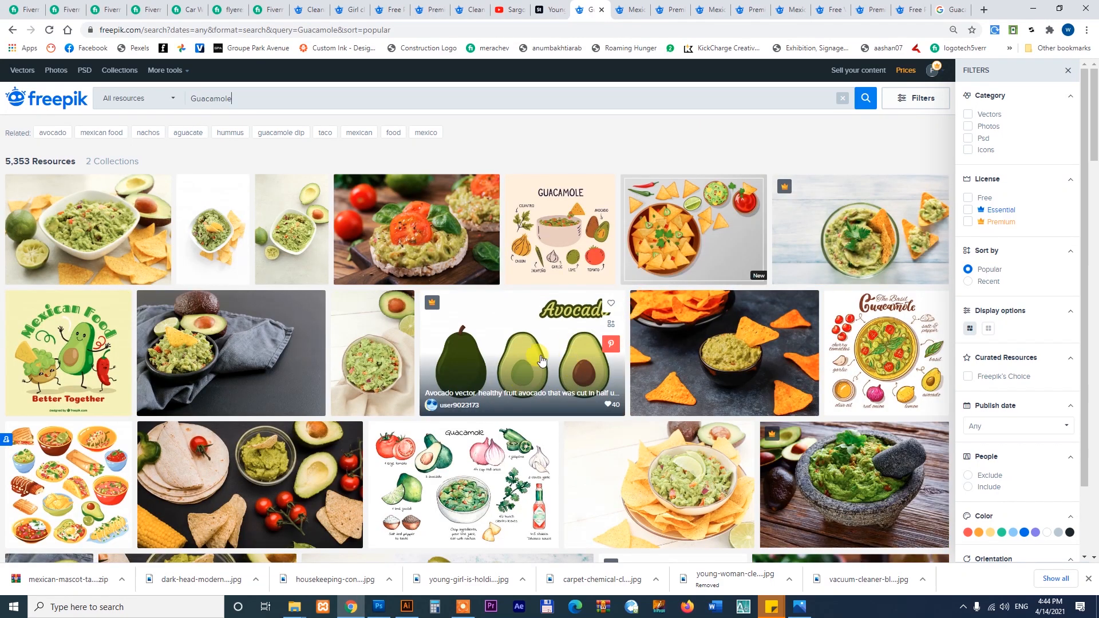
scroll(64, 278, down, 2)
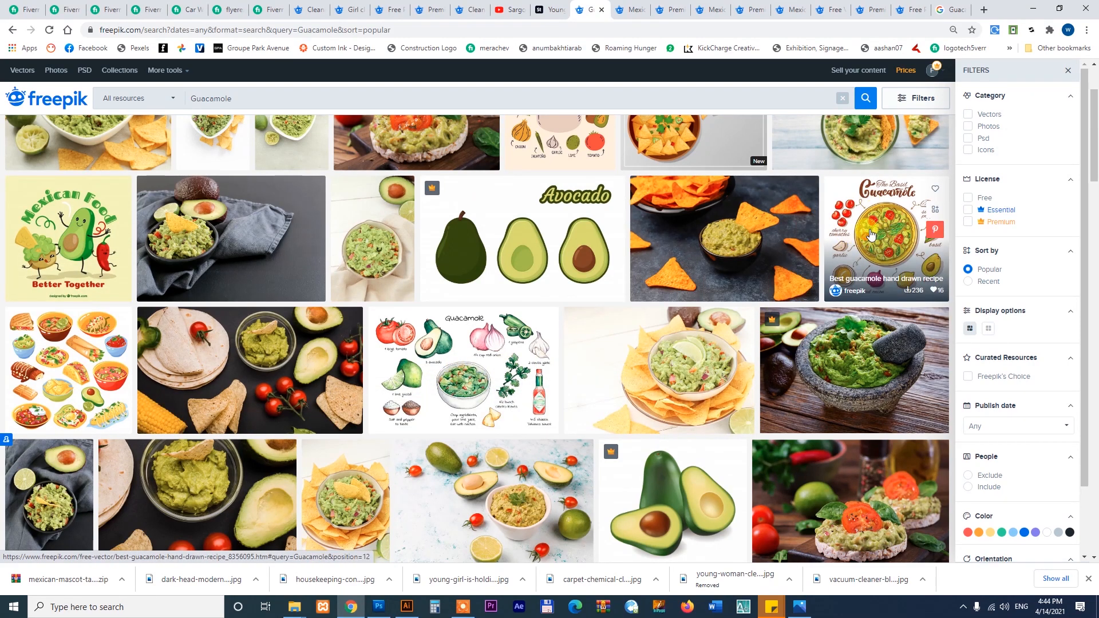
scroll(561, 344, down, 5)
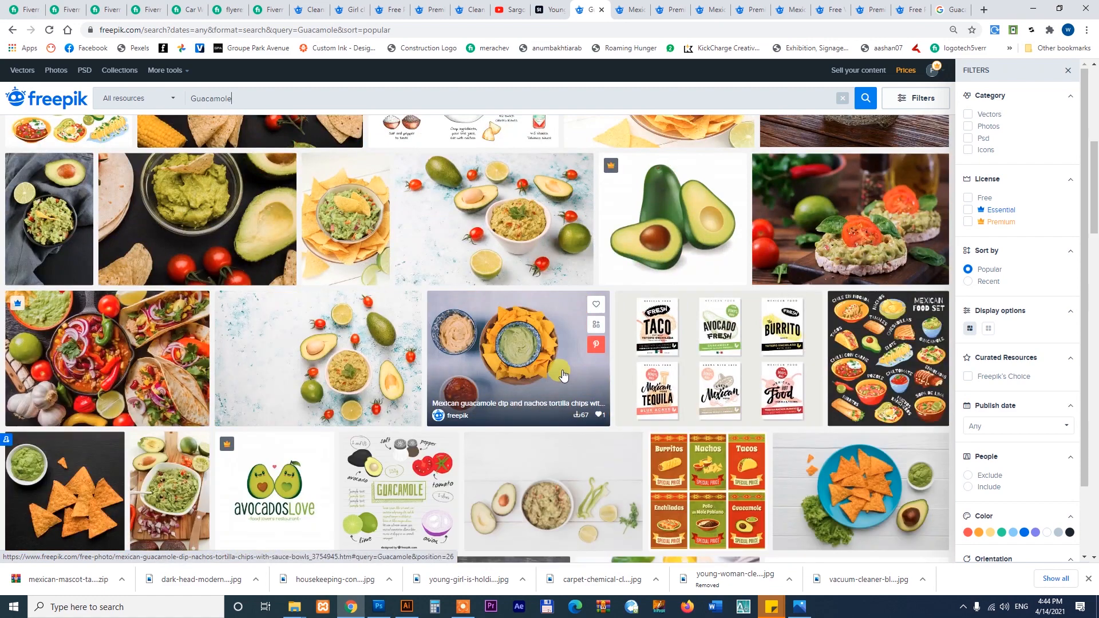
scroll(563, 375, down, 3)
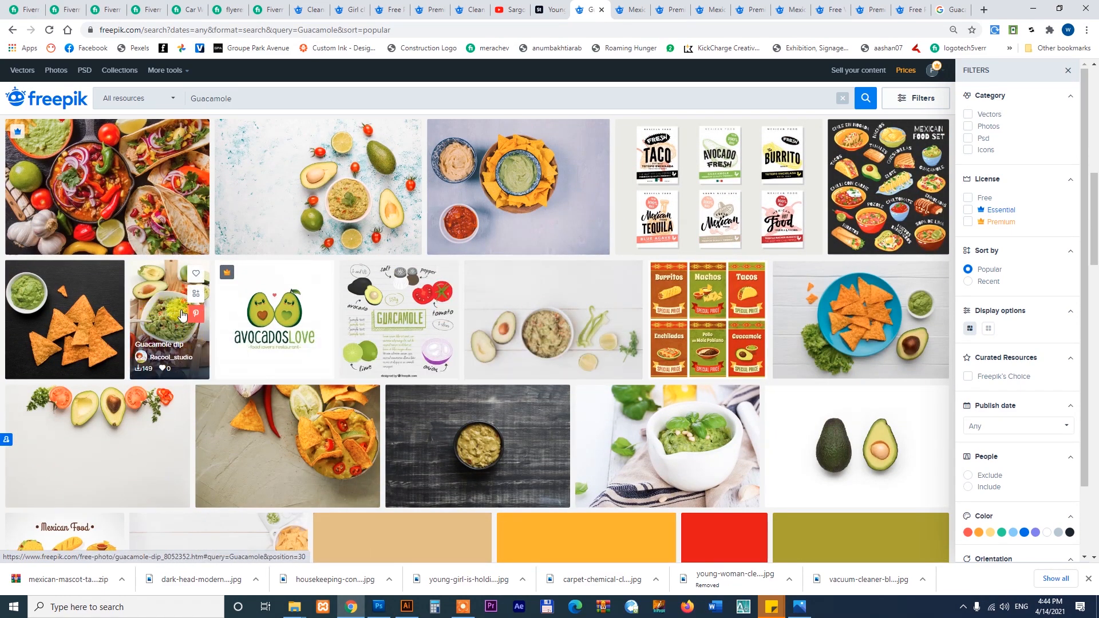
Step: Look further through the Guacamole results and open the hand-drawn Mexican menus vector with the guacamole bowl in its own tab
scroll(441, 334, down, 5)
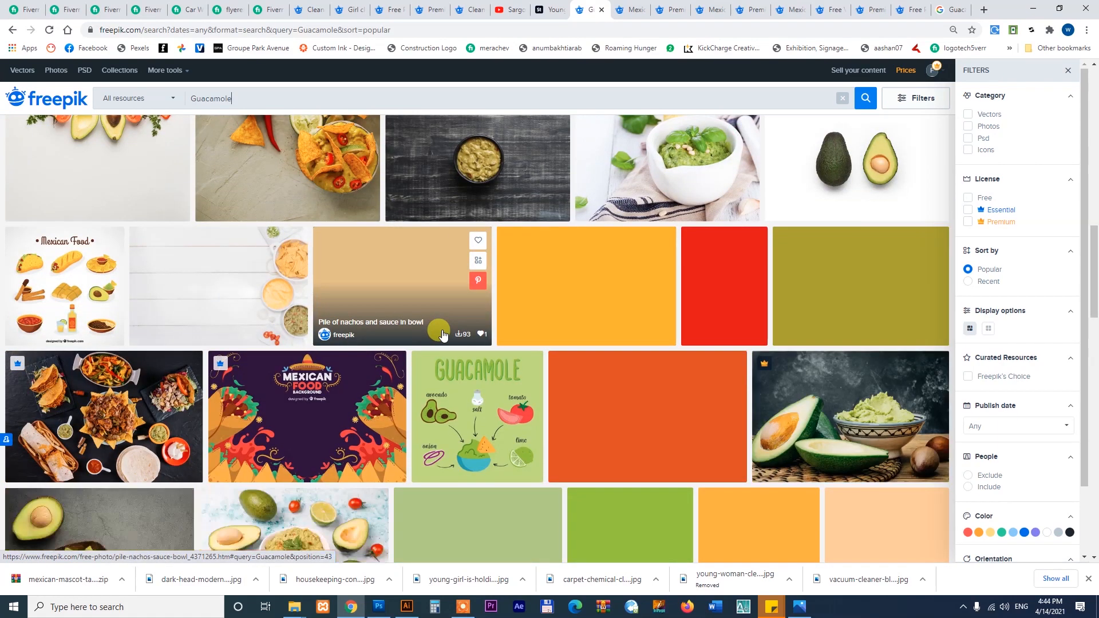
scroll(412, 318, down, 3)
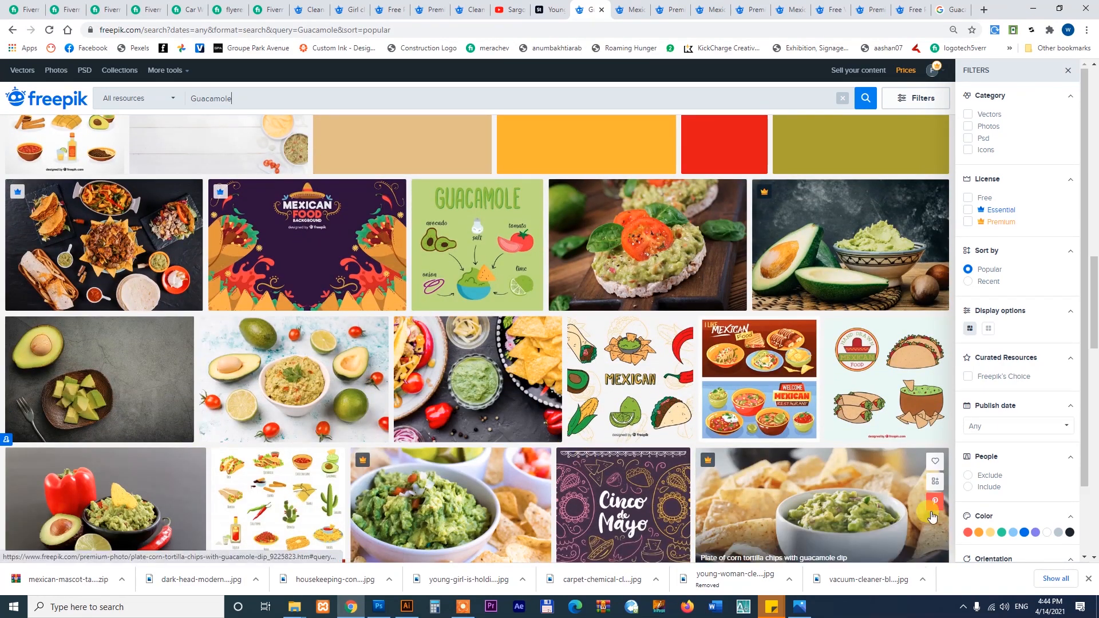
right_click(841, 339)
click(881, 347)
click(612, 10)
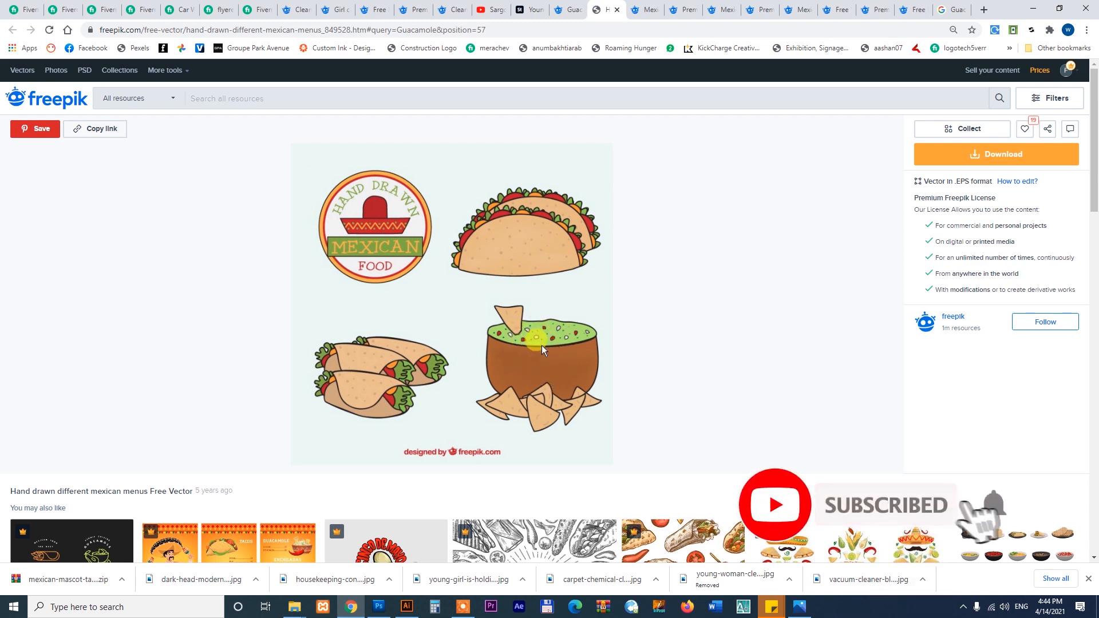
Step: Look through the related Mexican food artwork suggested below the hand-drawn menus vector for a better guacamole illustration
scroll(683, 338, down, 4)
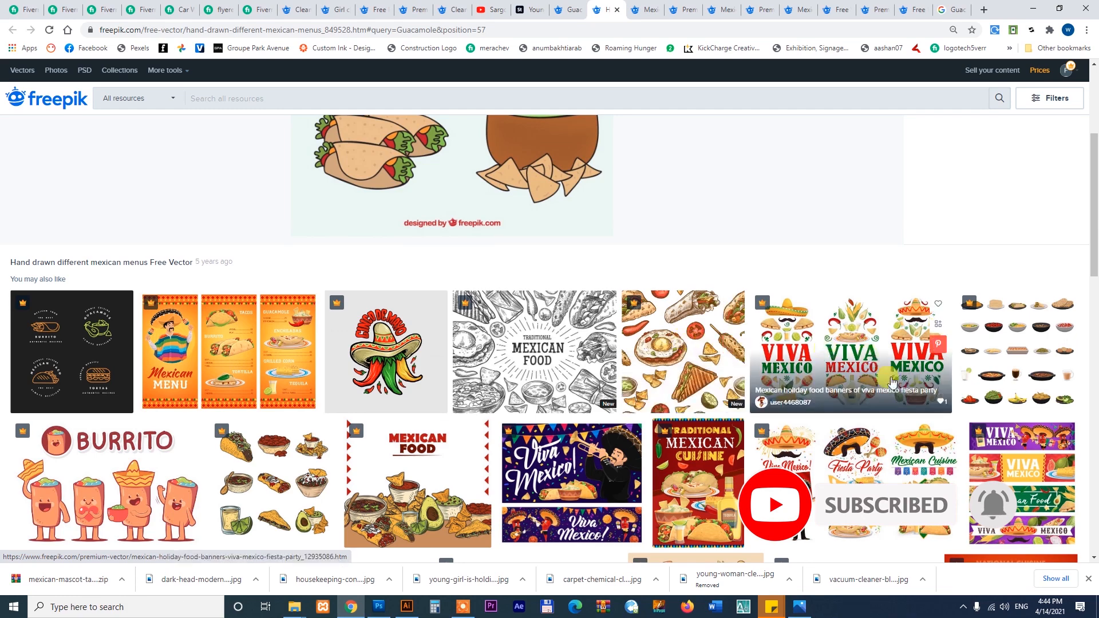
scroll(554, 350, down, 3)
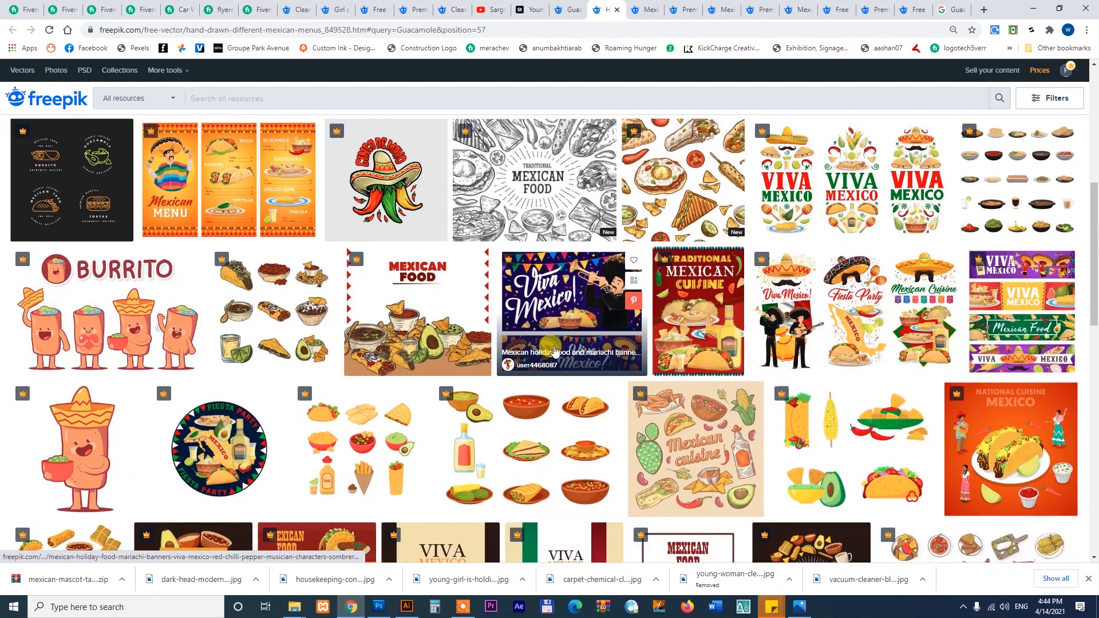
scroll(429, 338, down, 3)
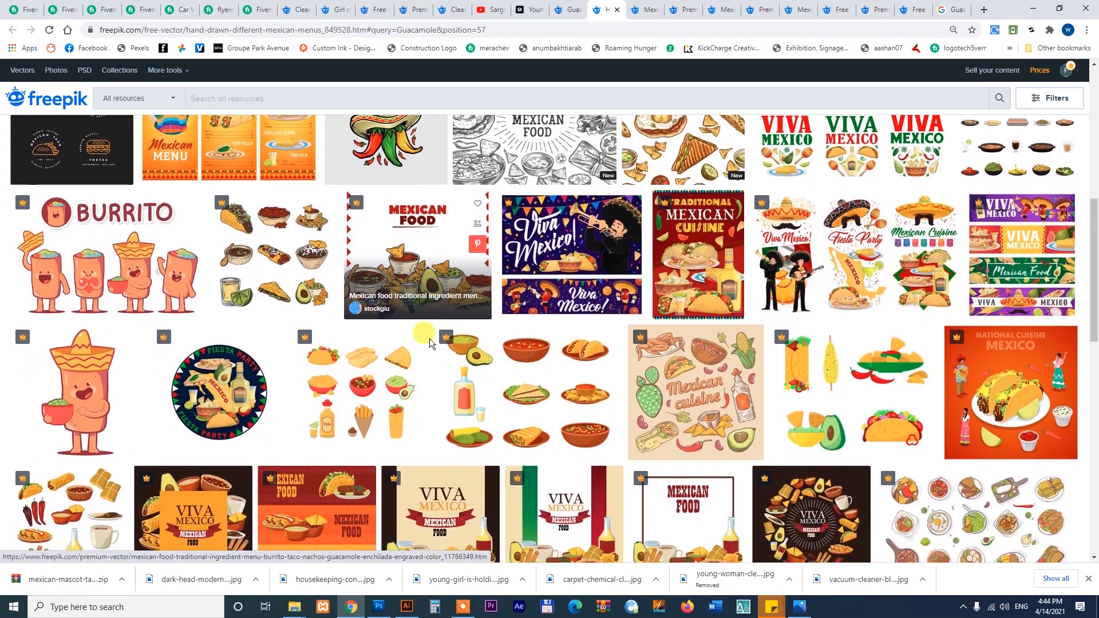
mouse_move(631, 394)
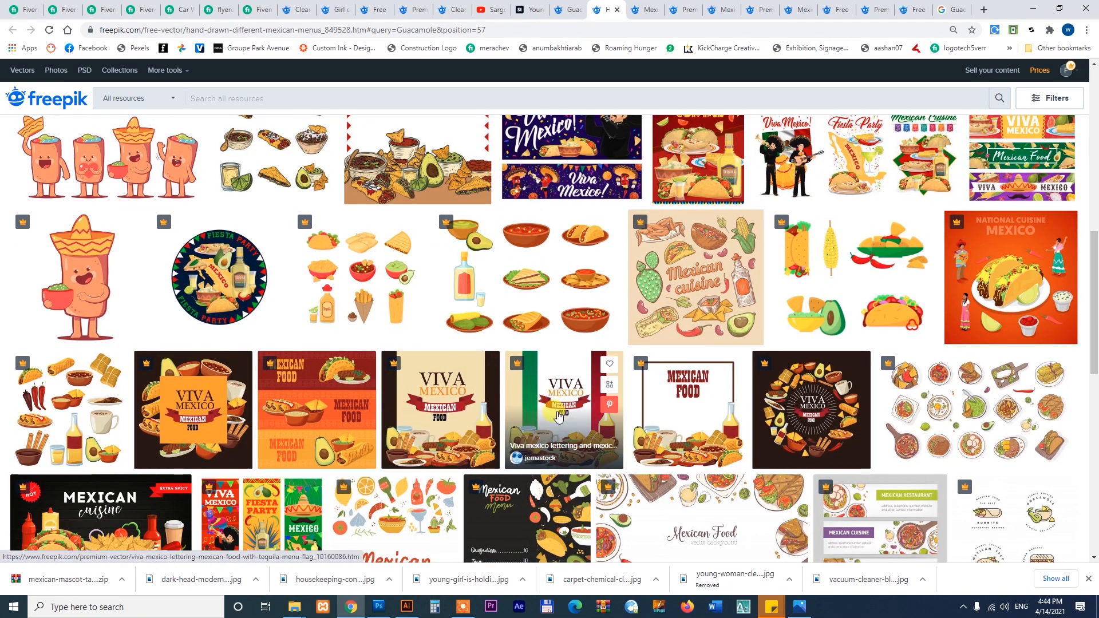
scroll(558, 416, down, 3)
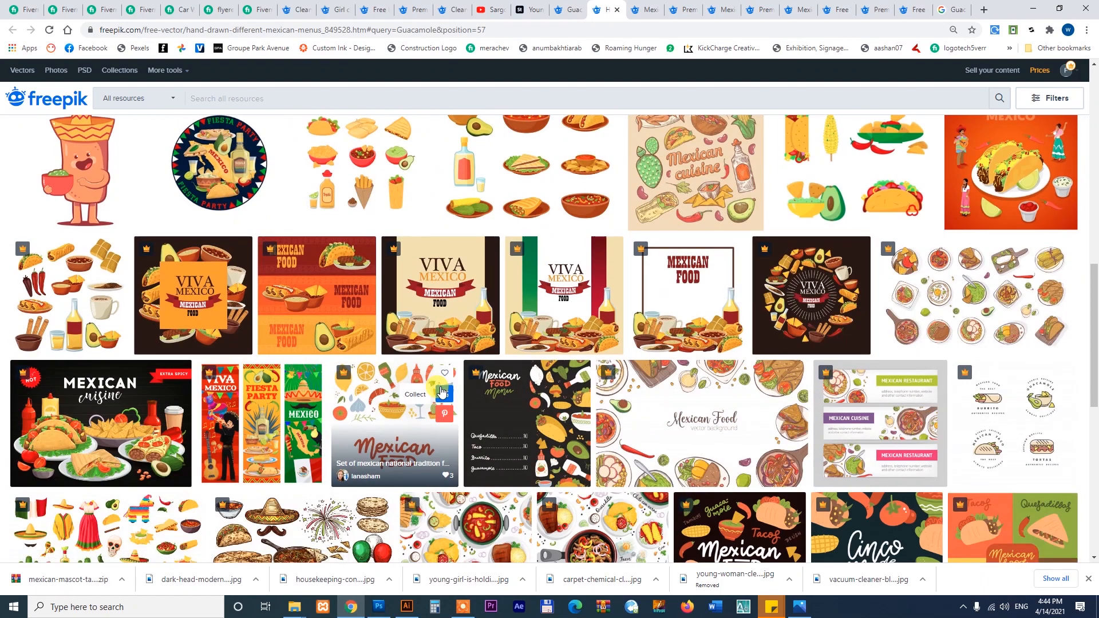
scroll(441, 389, down, 1)
scroll(442, 391, up, 14)
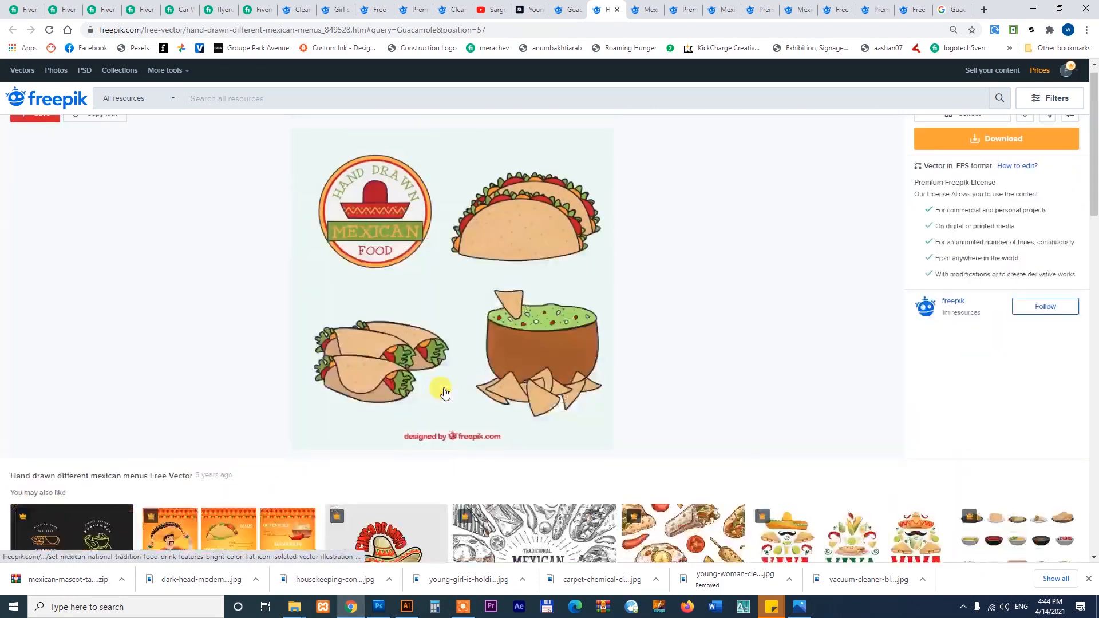
Step: Search Freepik again for Guacamole and open the Mexican Food Better Together avocado vector in a separate tab
click(364, 104)
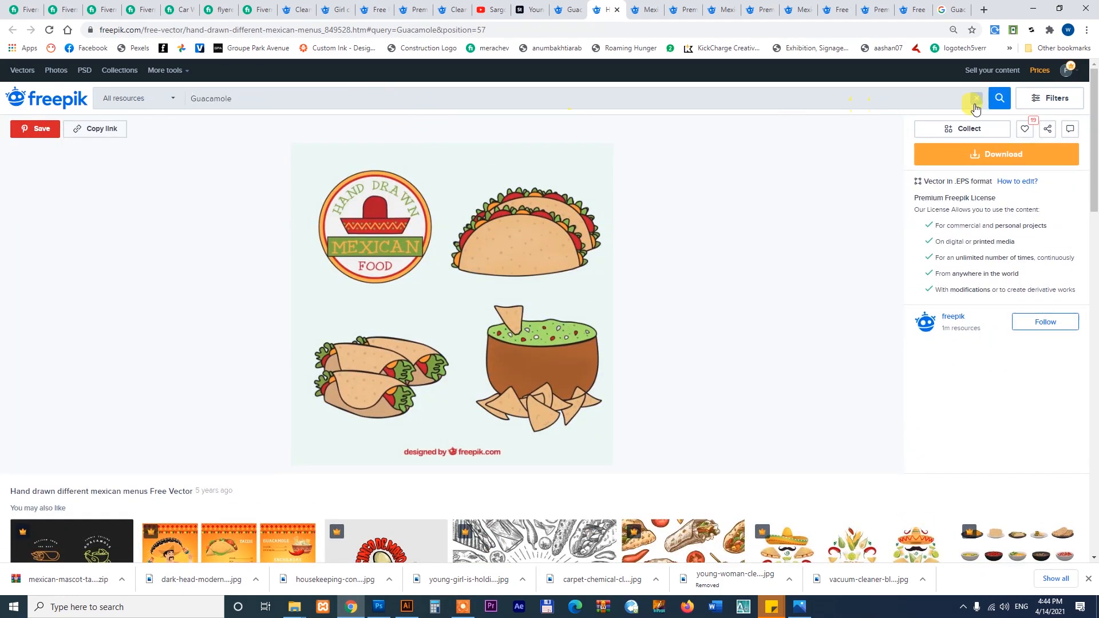
click(998, 99)
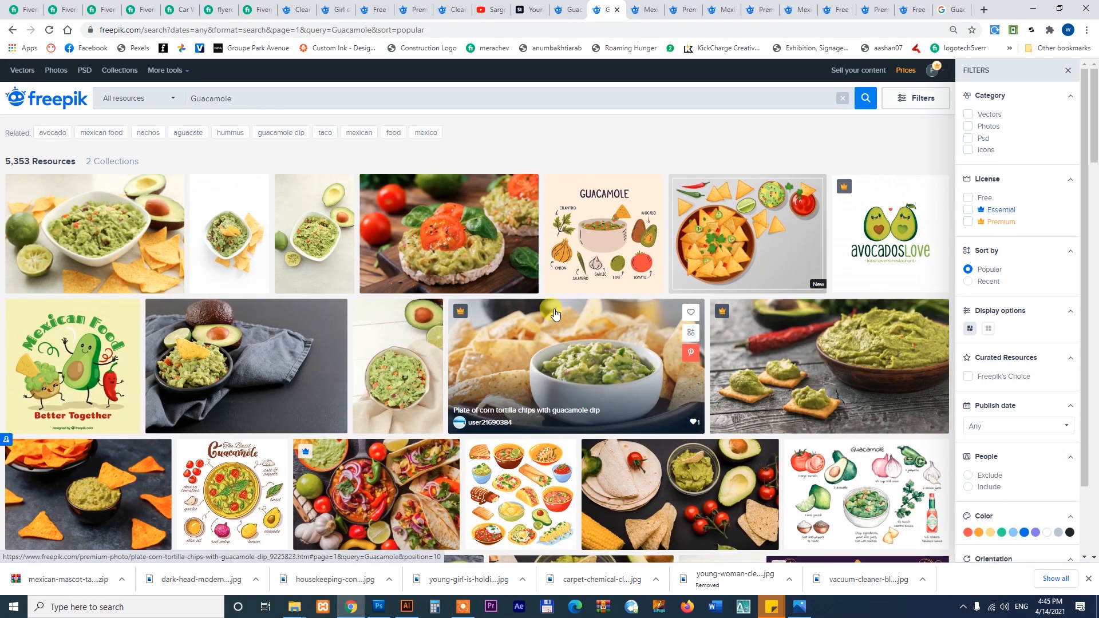
scroll(527, 337, down, 3)
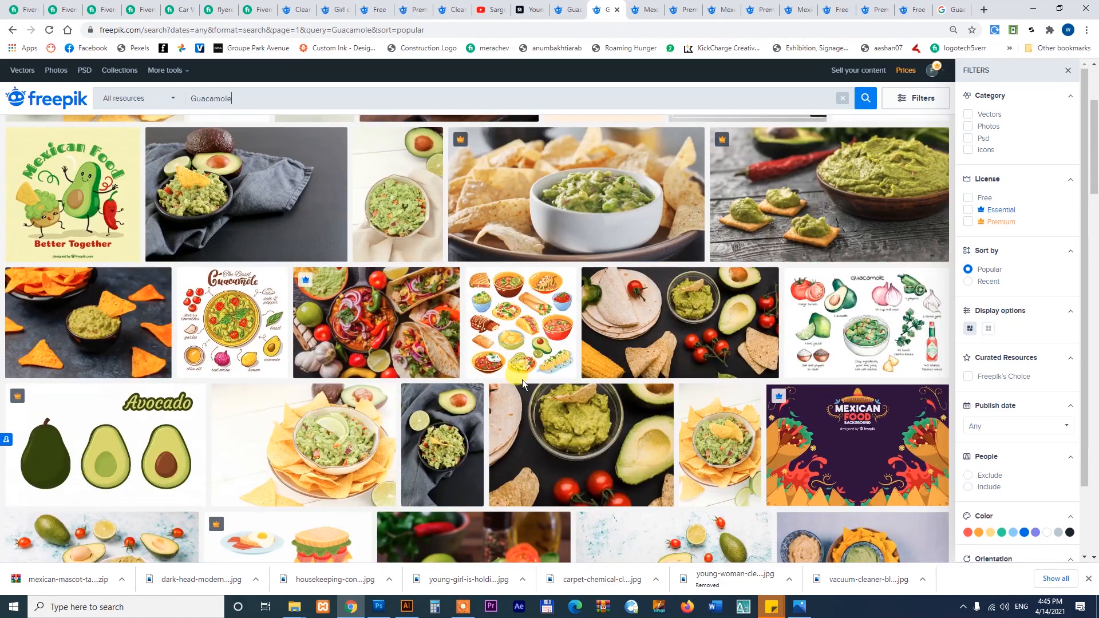
right_click(52, 172)
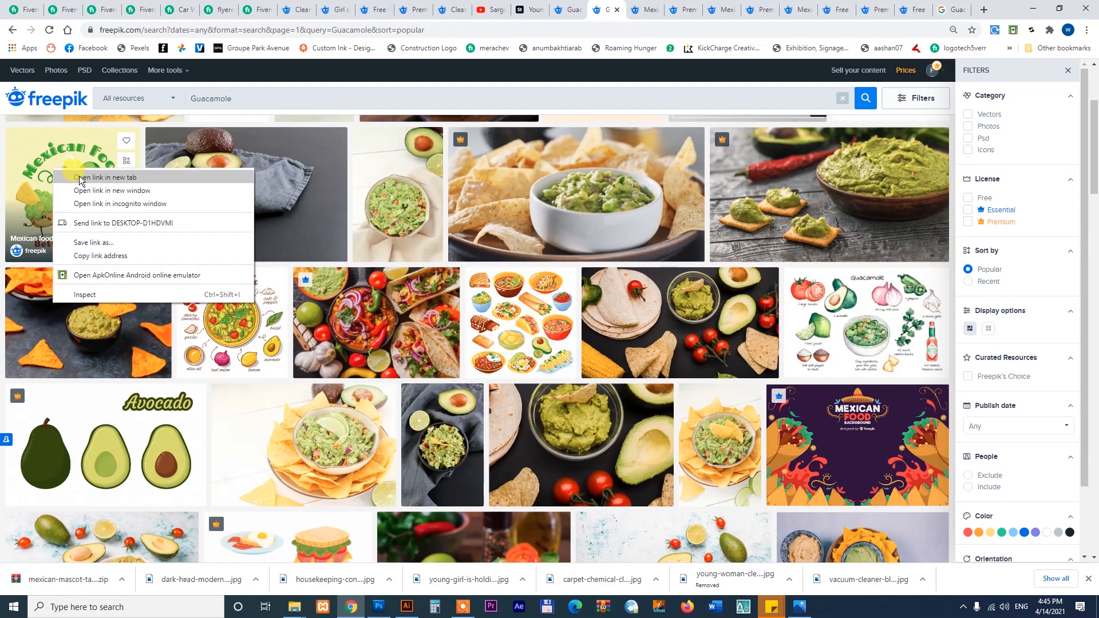
click(77, 179)
scroll(501, 365, down, 5)
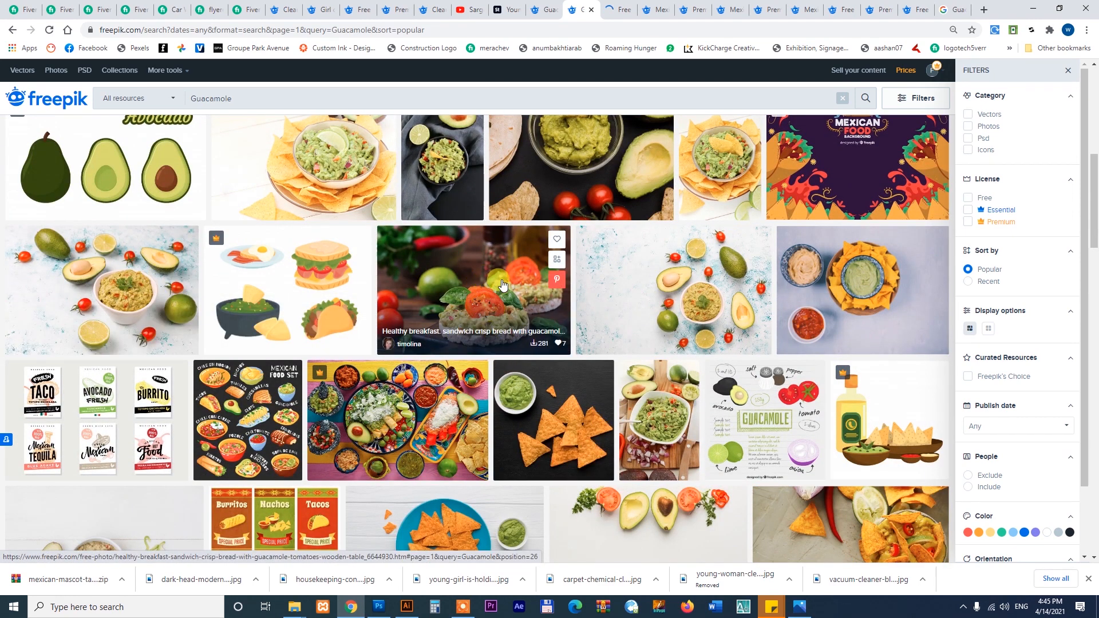
Step: Limit the Guacamole results to vectors and look through them for a usable guacamole illustration
click(968, 114)
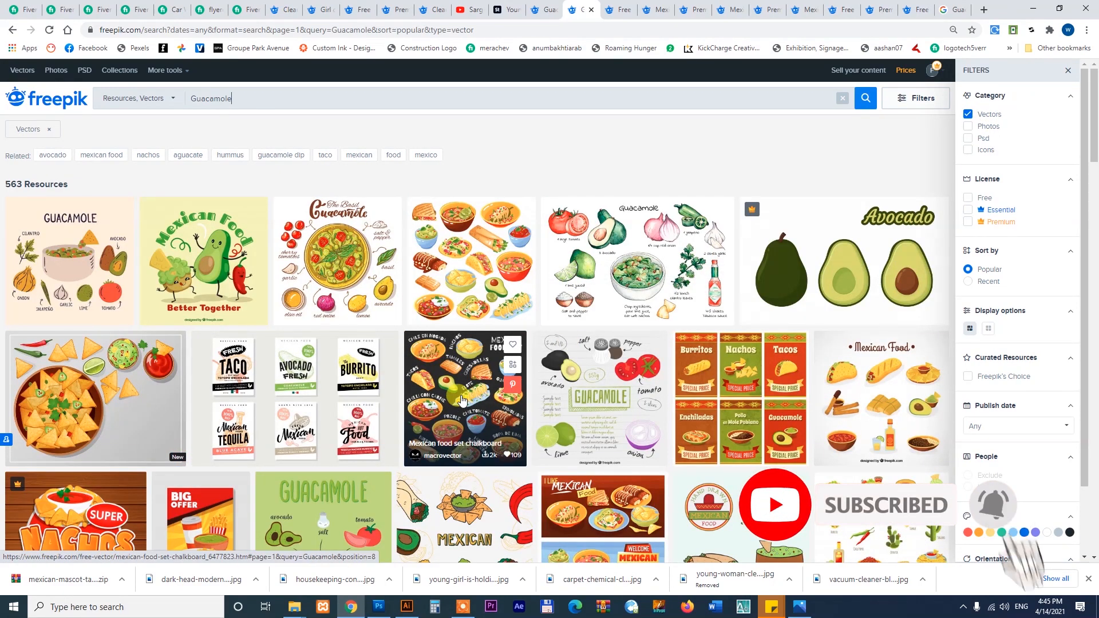
scroll(463, 399, down, 4)
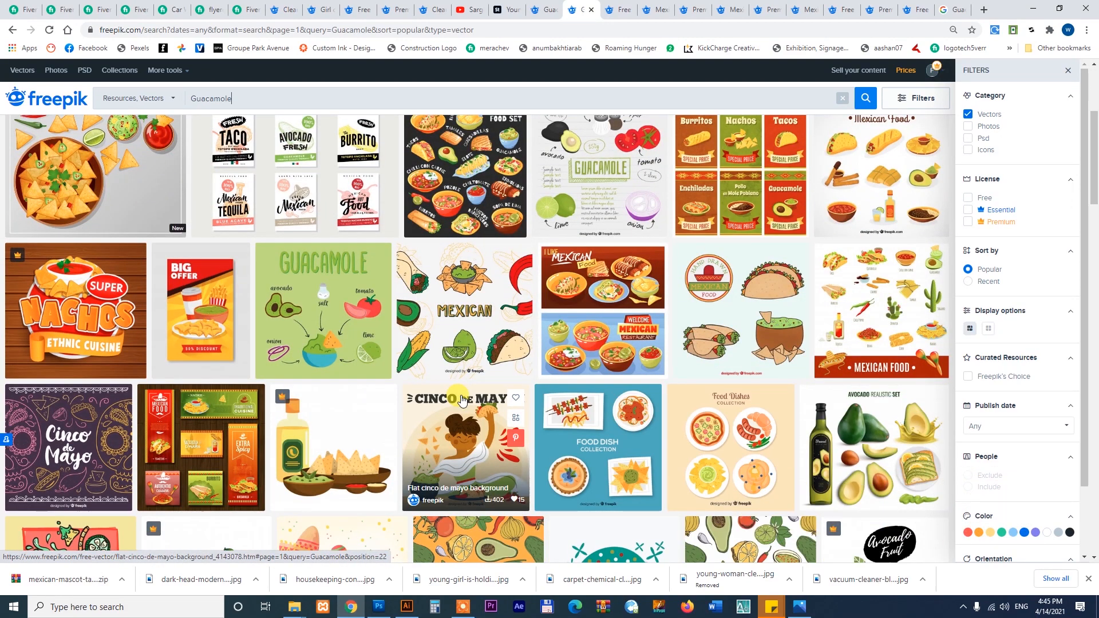
scroll(462, 398, down, 1)
scroll(462, 399, down, 2)
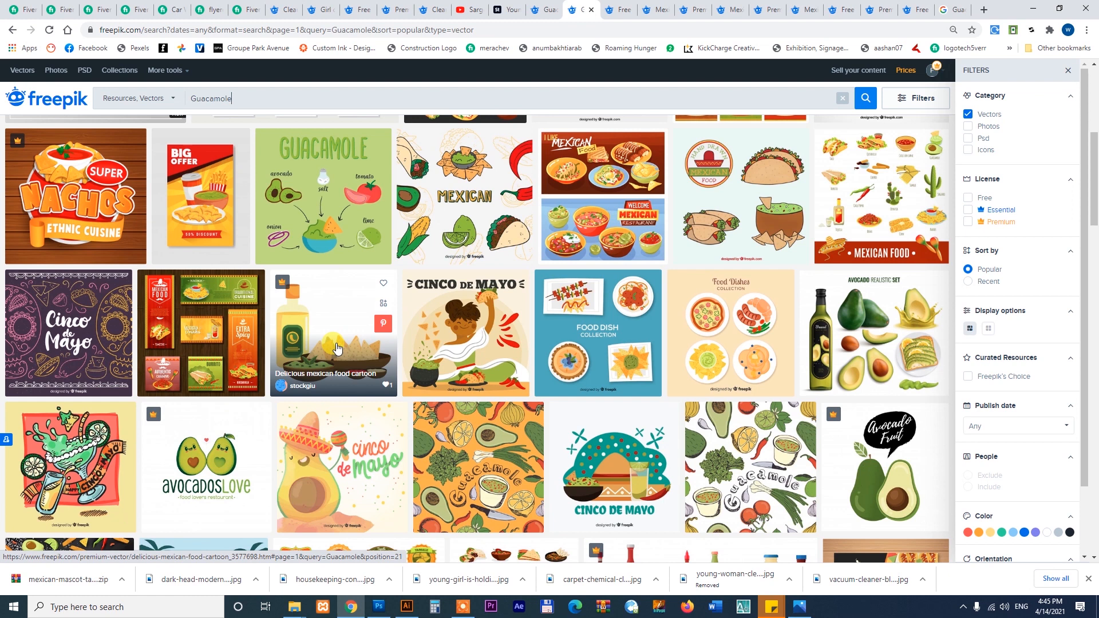
scroll(338, 348, down, 1)
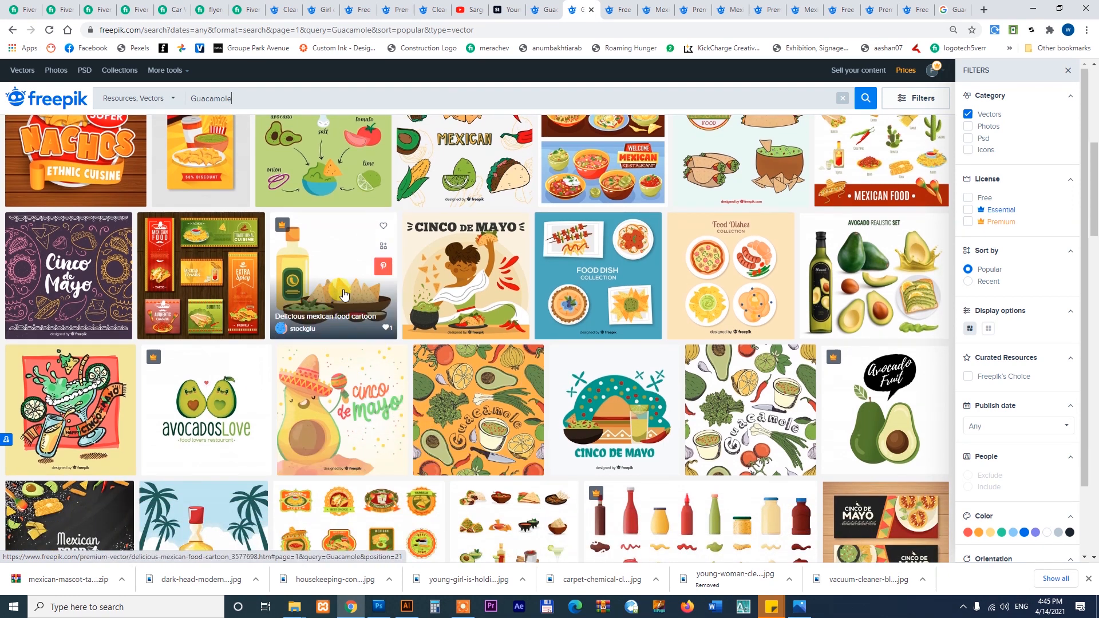
Step: Open the Cinco de Mayo vector with the guacamole bowl in a new tab and download it
right_click(605, 393)
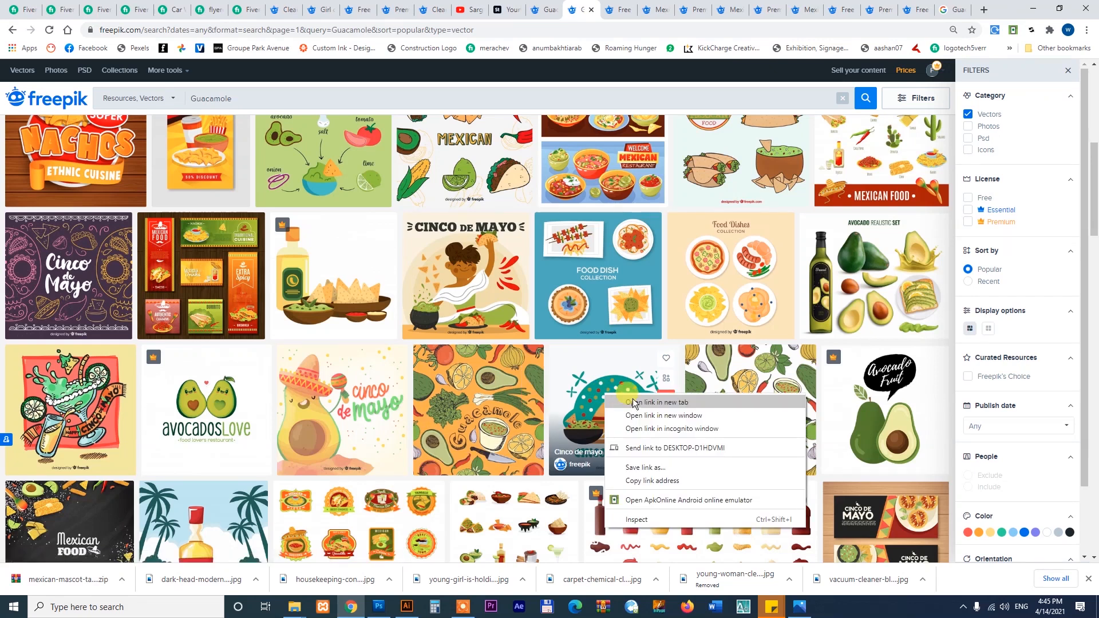
click(634, 401)
click(634, 5)
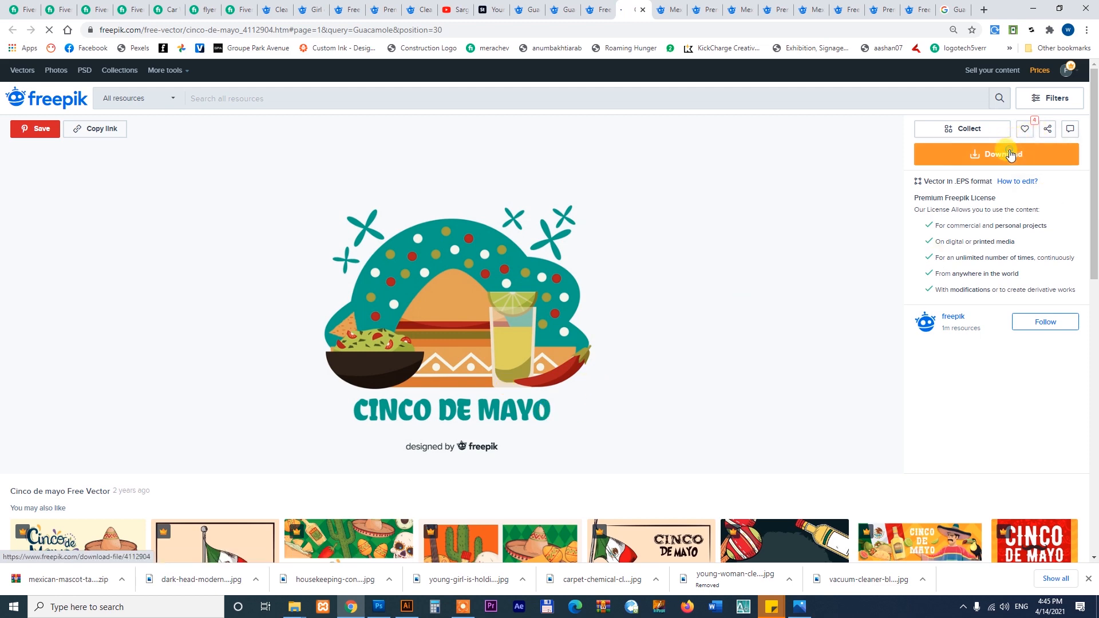
scroll(846, 221, down, 5)
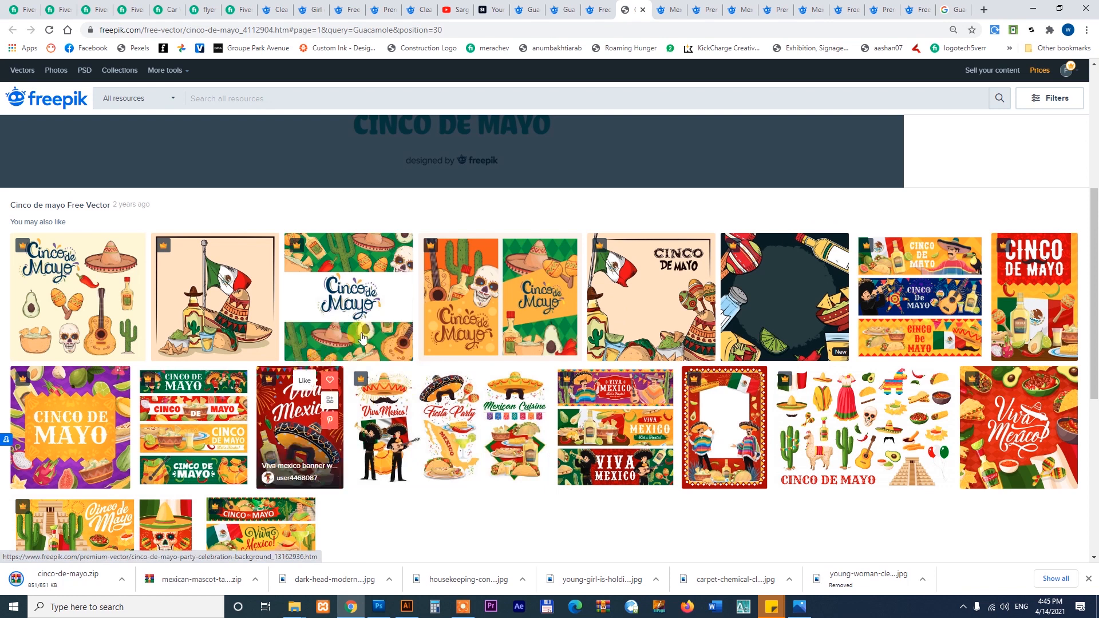
Step: Find the downloaded cinco-de-mayo.zip in its folder and place it in the project's New folder (2)
click(122, 580)
click(135, 542)
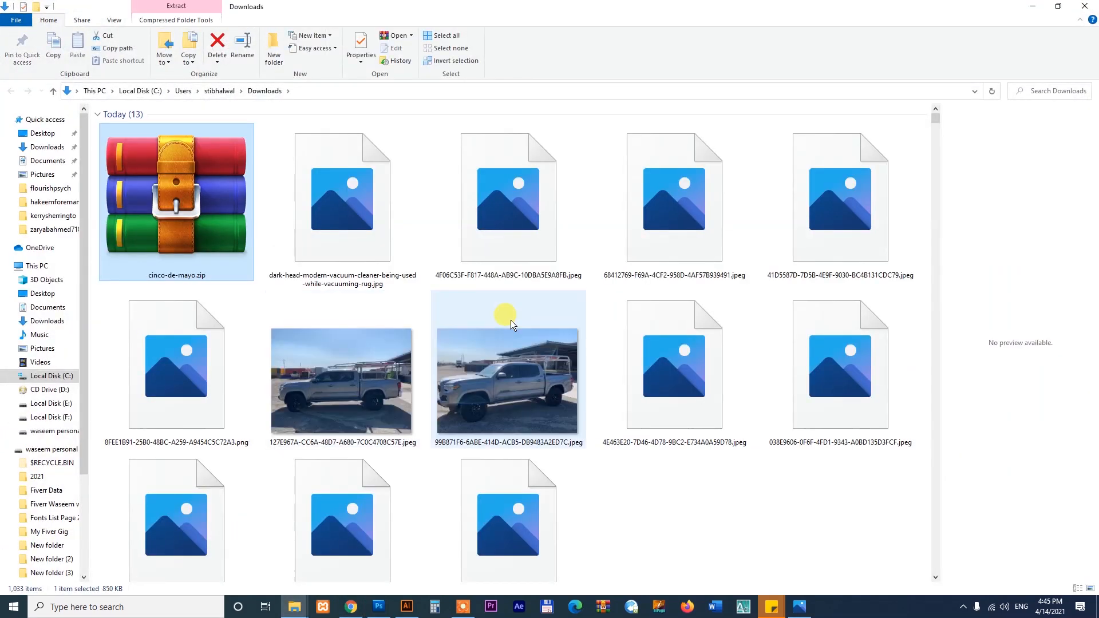
click(289, 611)
click(168, 563)
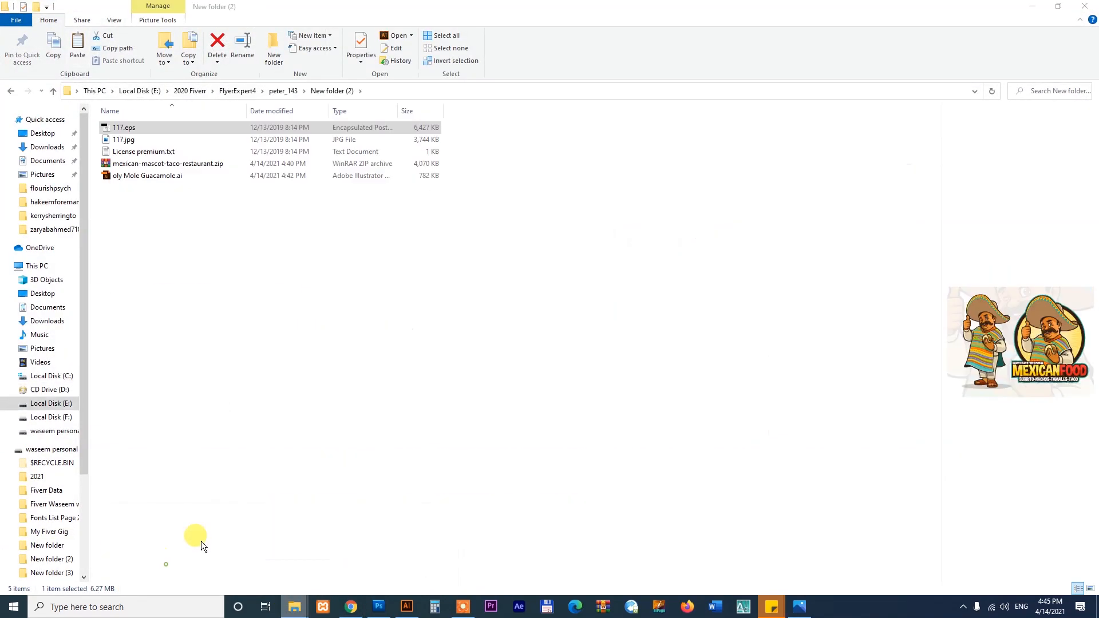
click(330, 468)
key(ctrl+v)
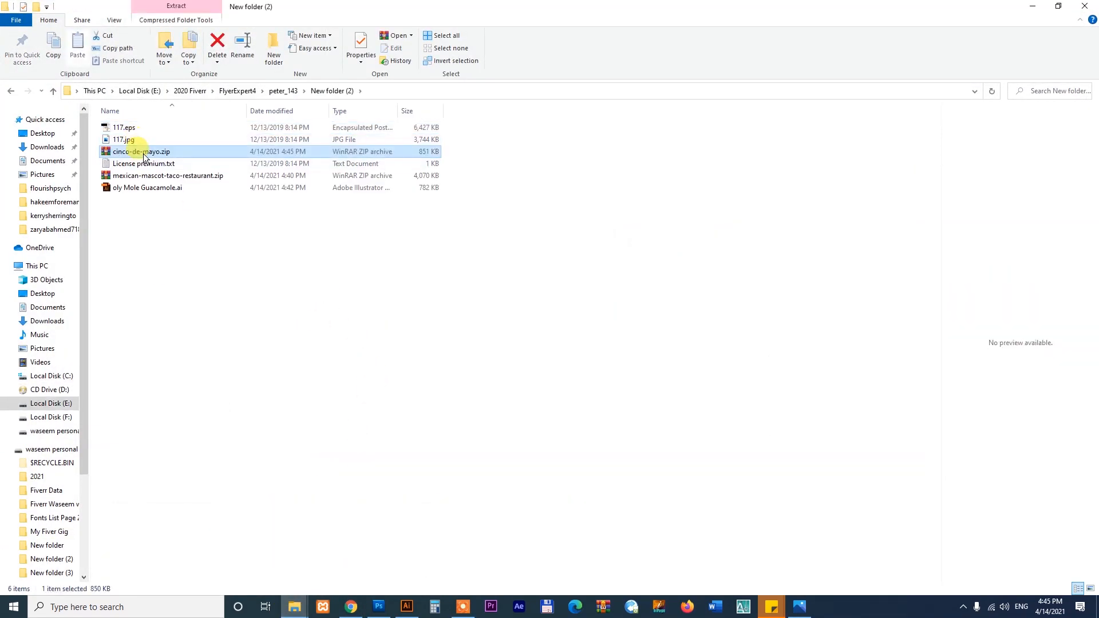
Step: Extract cinco-de-mayo.zip in the project folder and open its 2188154.eps file in Illustrator
right_click(144, 153)
click(175, 212)
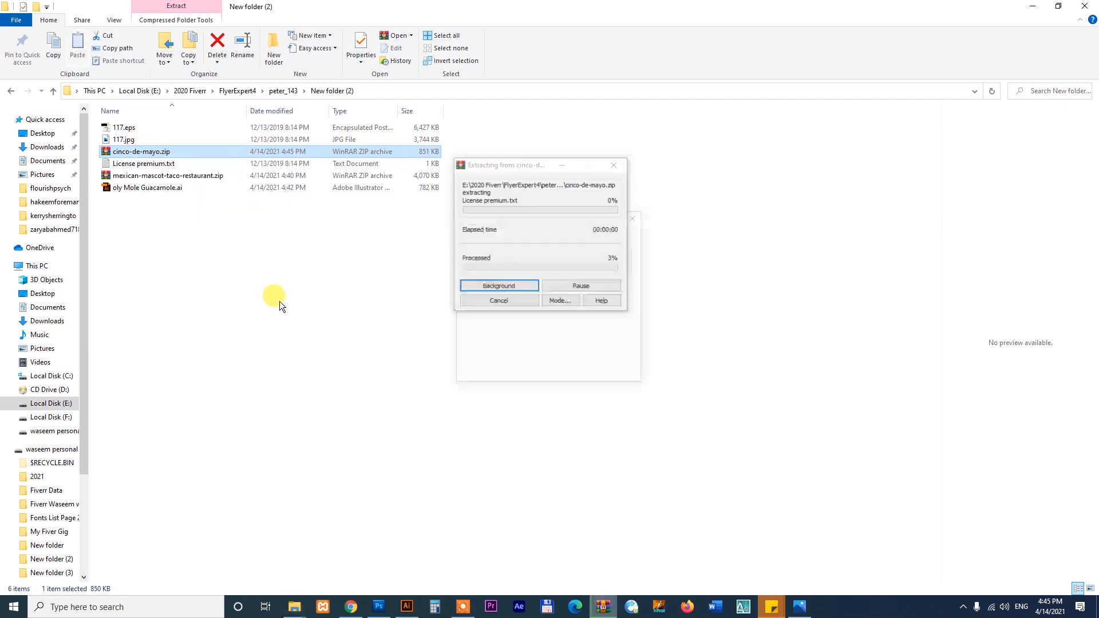
click(525, 361)
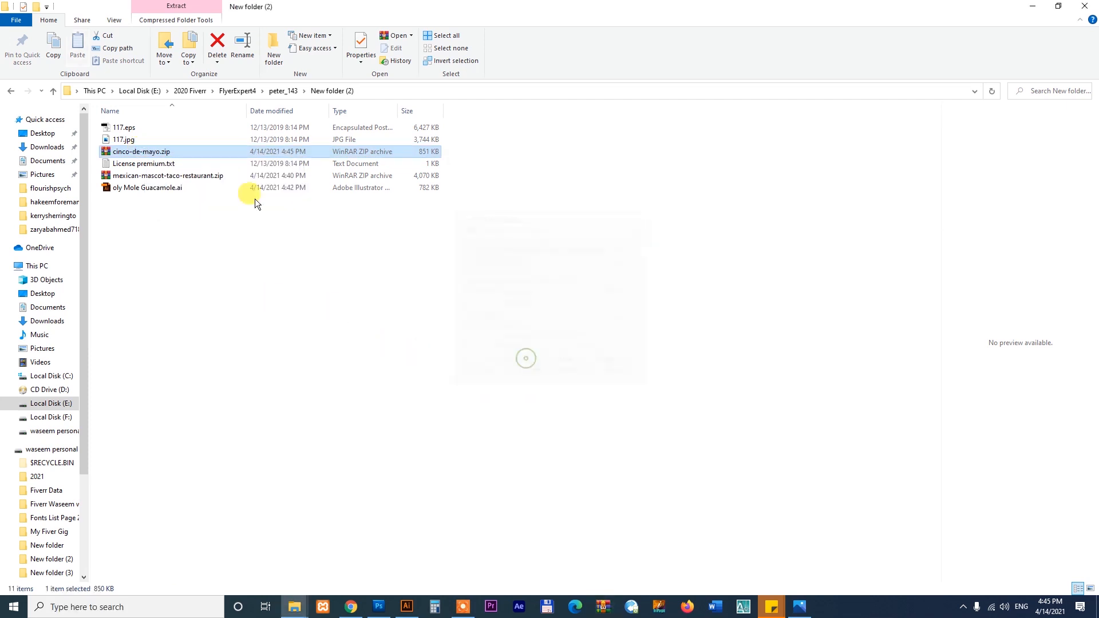
click(114, 20)
click(130, 37)
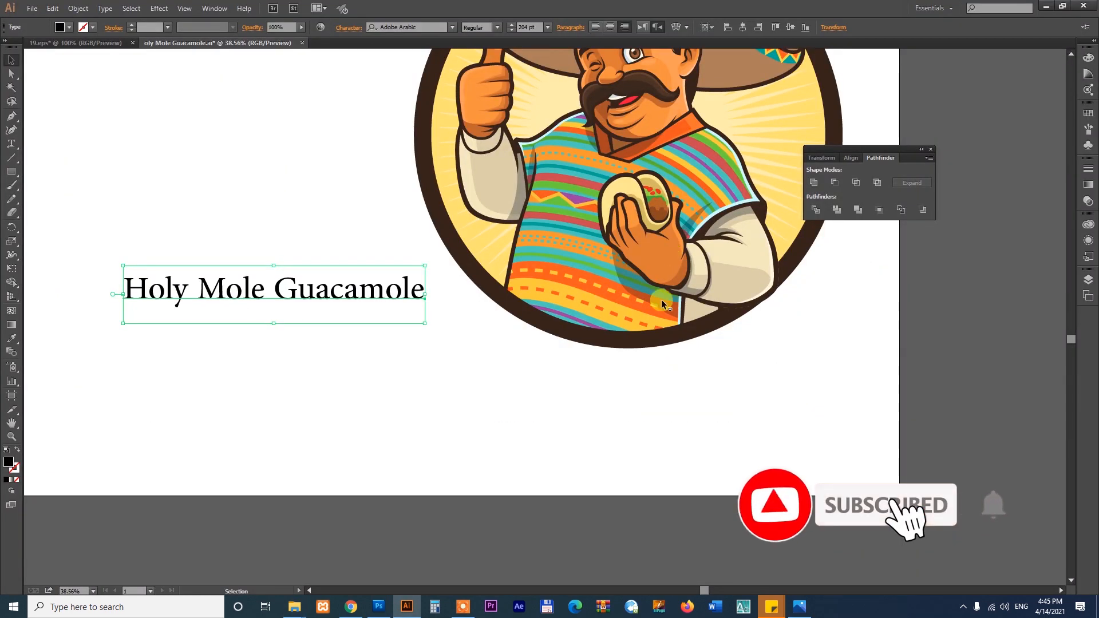
click(599, 319)
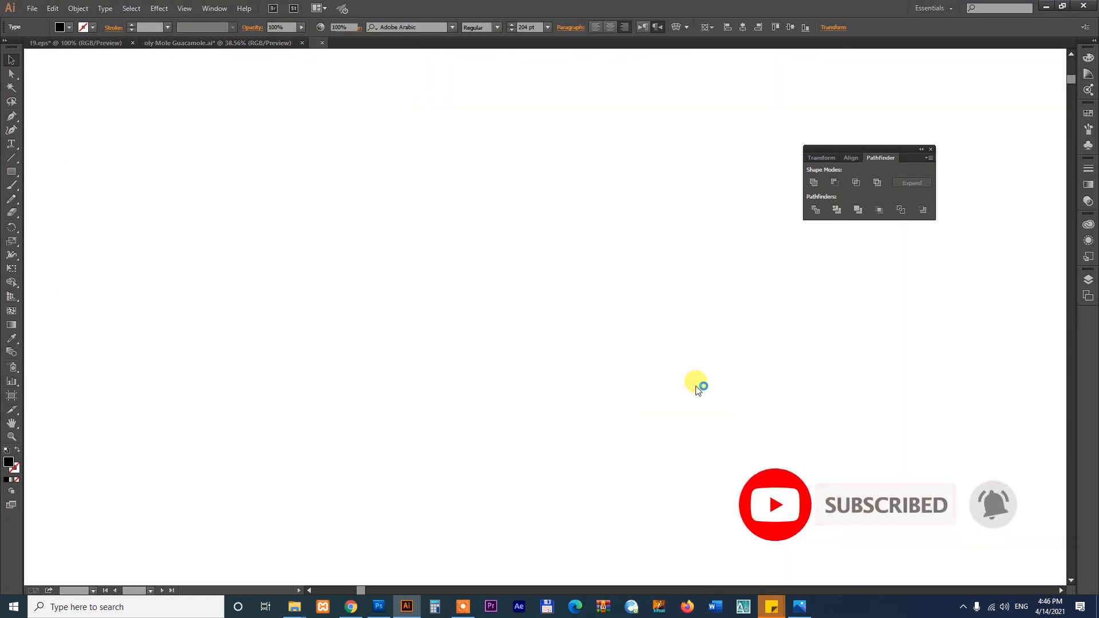
Step: Move the CINCO DE MAYO title off the artboard to the empty area beside it
drag(557, 228, 669, 248)
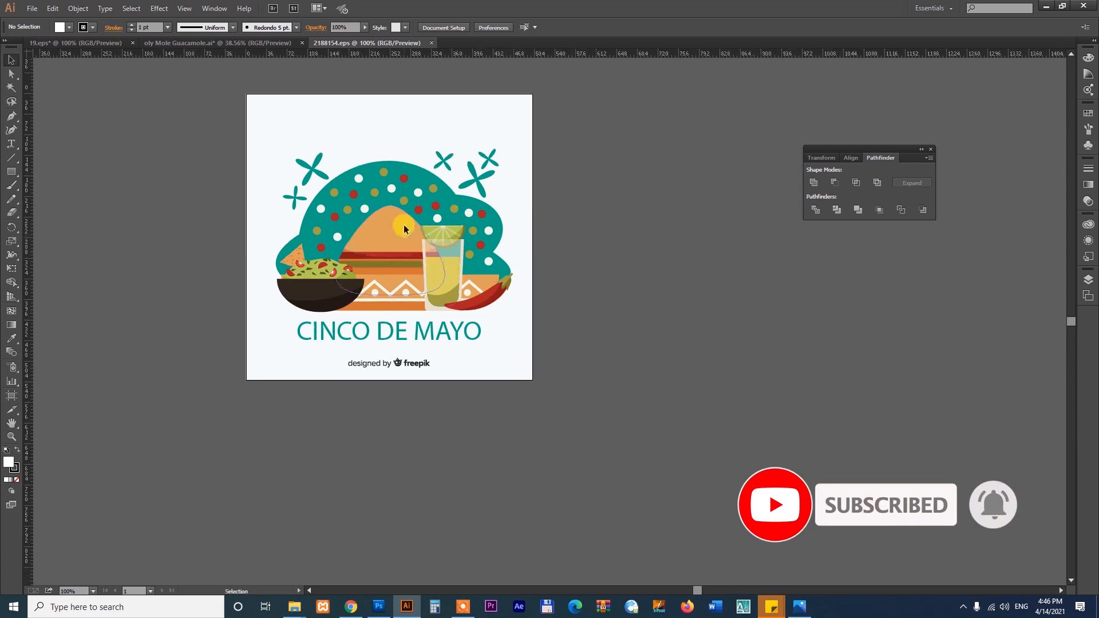
click(404, 227)
drag(393, 335, 700, 321)
Step: Try to transfer the whole Cinco de Mayo illustration from 2188154.eps into the Holy Mole Guacamole logo document
click(531, 331)
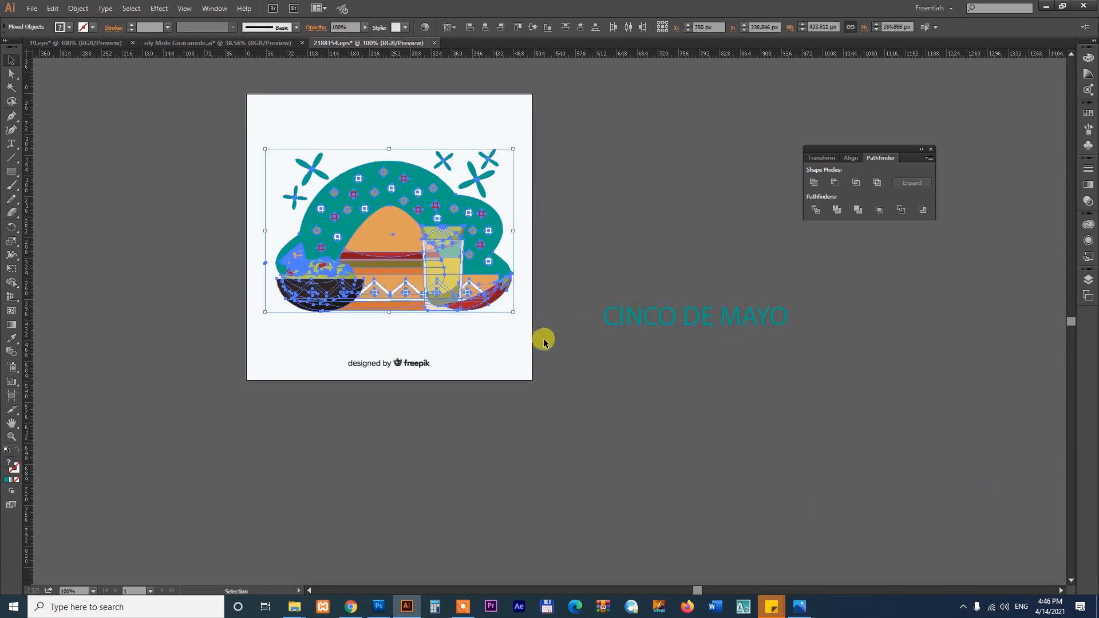
key(Delete)
click(98, 42)
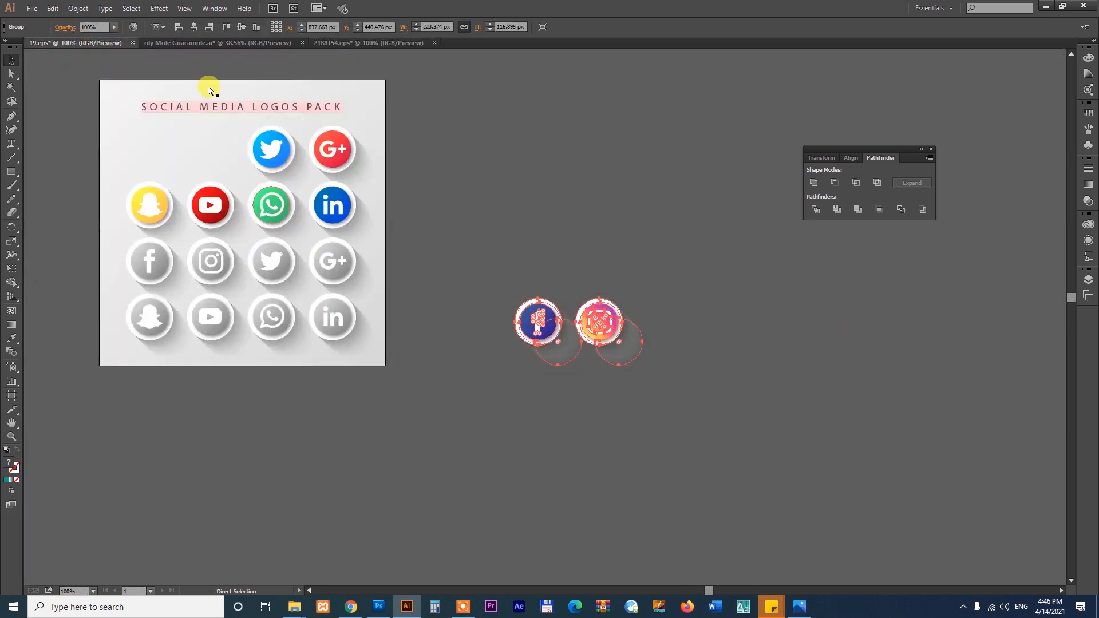
click(208, 44)
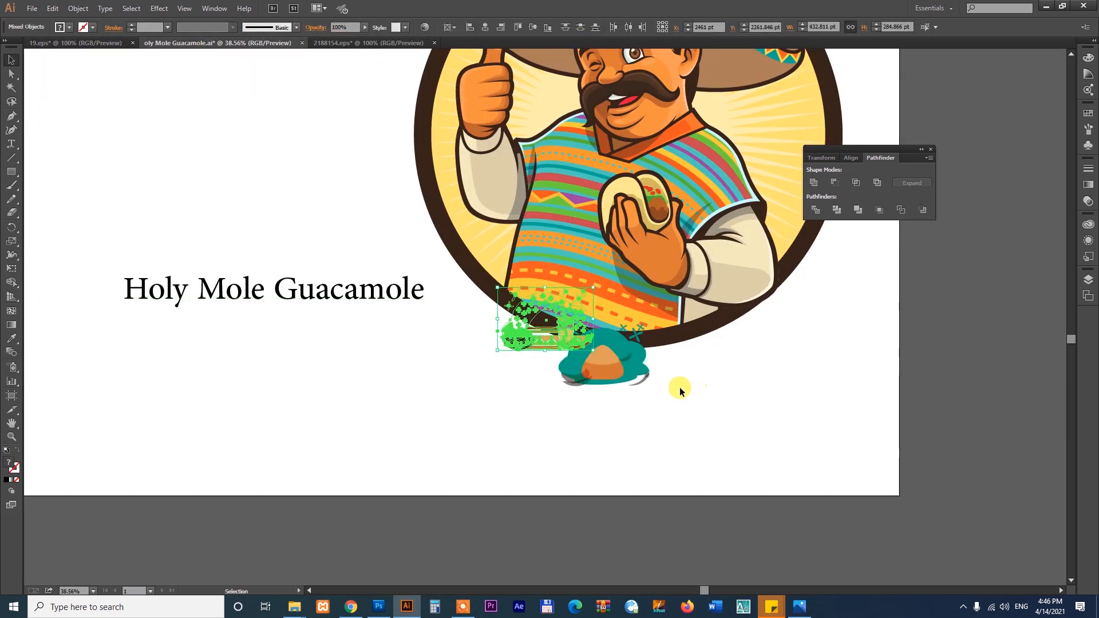
drag(679, 348, 469, 332)
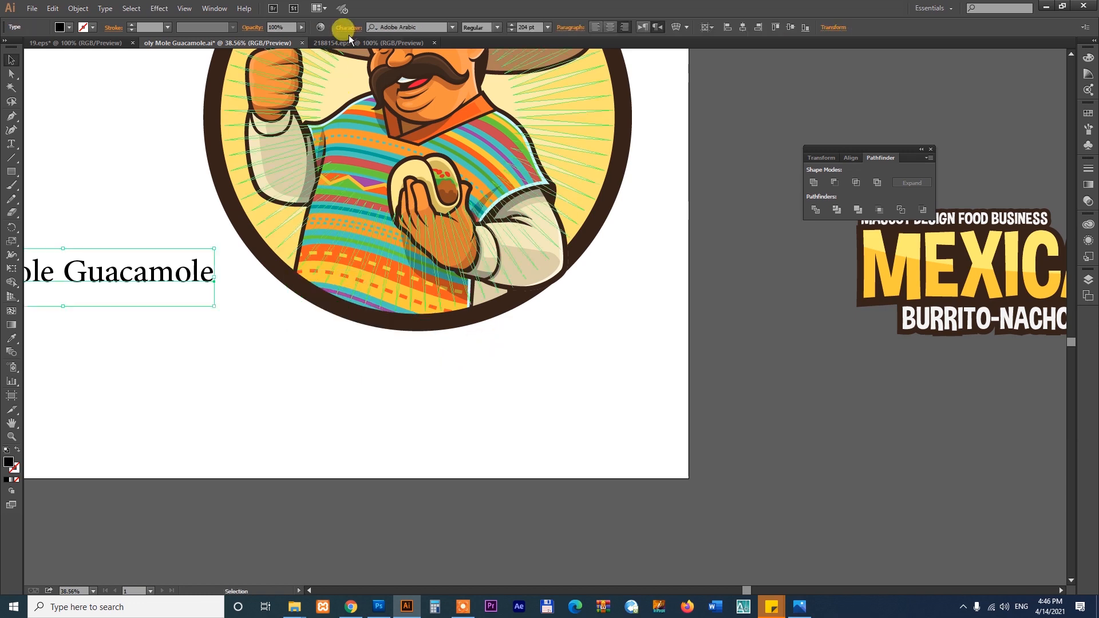
Step: Restore the Cinco de Mayo illustration in 2188154.eps, then cut it and paste it into the Holy Mole Guacamole document
click(355, 43)
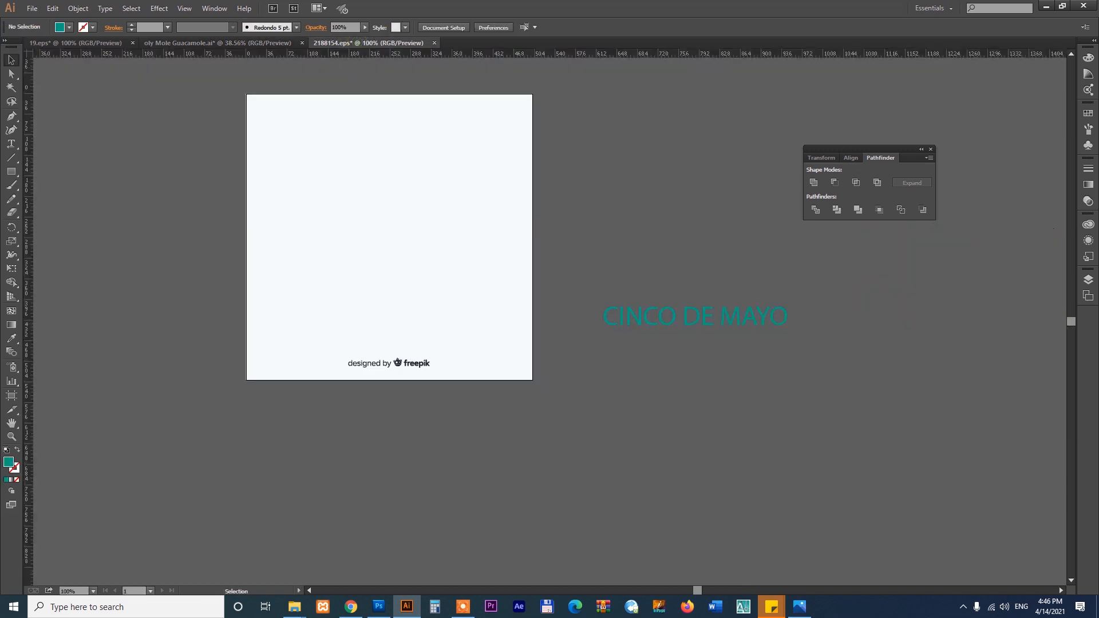
key(ctrl+z)
click(78, 9)
click(124, 142)
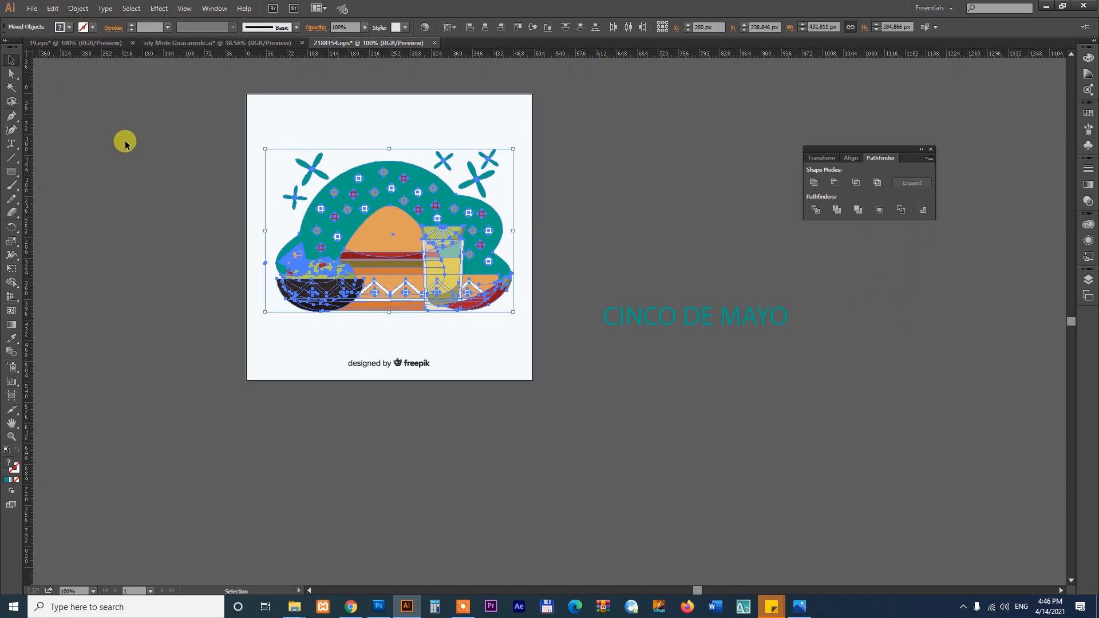
click(193, 43)
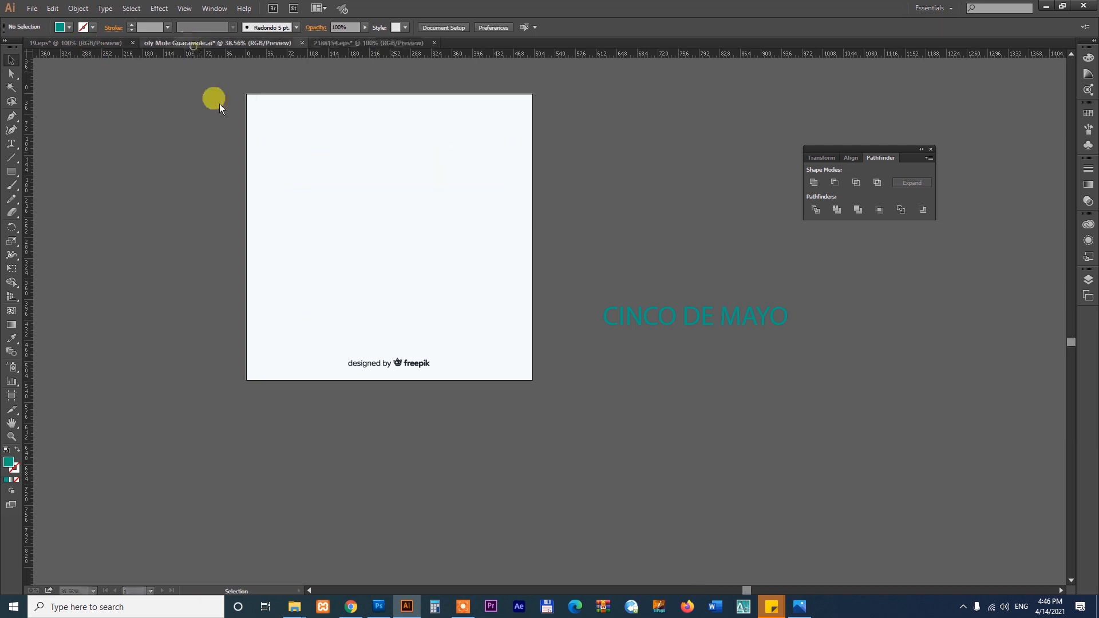
key(ctrl+v)
Step: Move the pasted Cinco de Mayo illustration off the artboard, to the empty area around the MEXICAN FOOD title
drag(550, 342, 847, 452)
drag(907, 486, 714, 391)
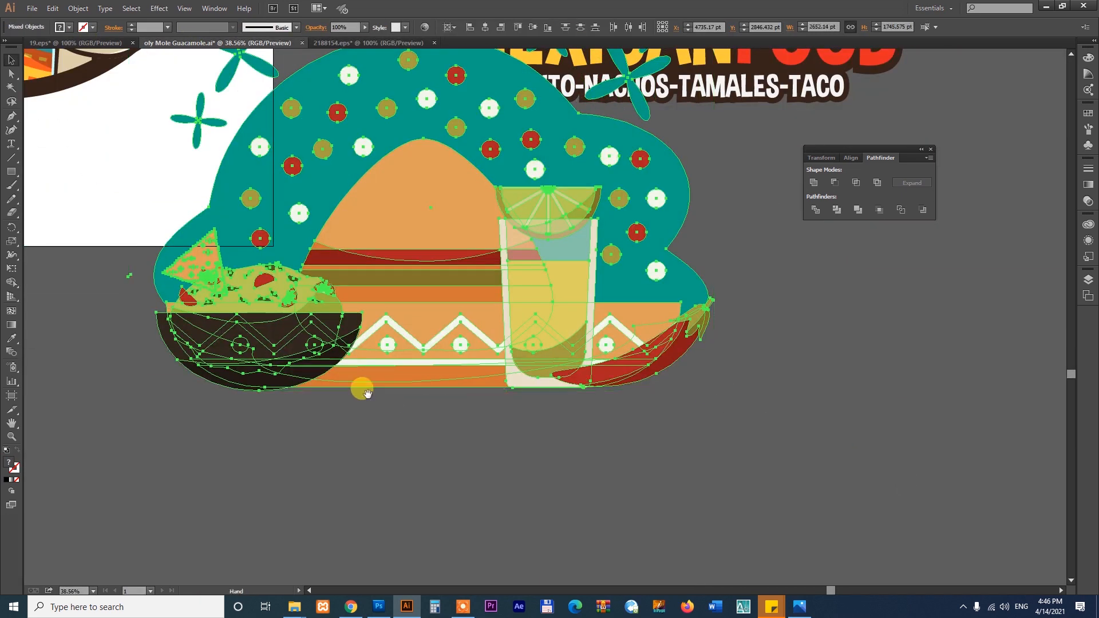
drag(246, 328, 764, 429)
click(630, 427)
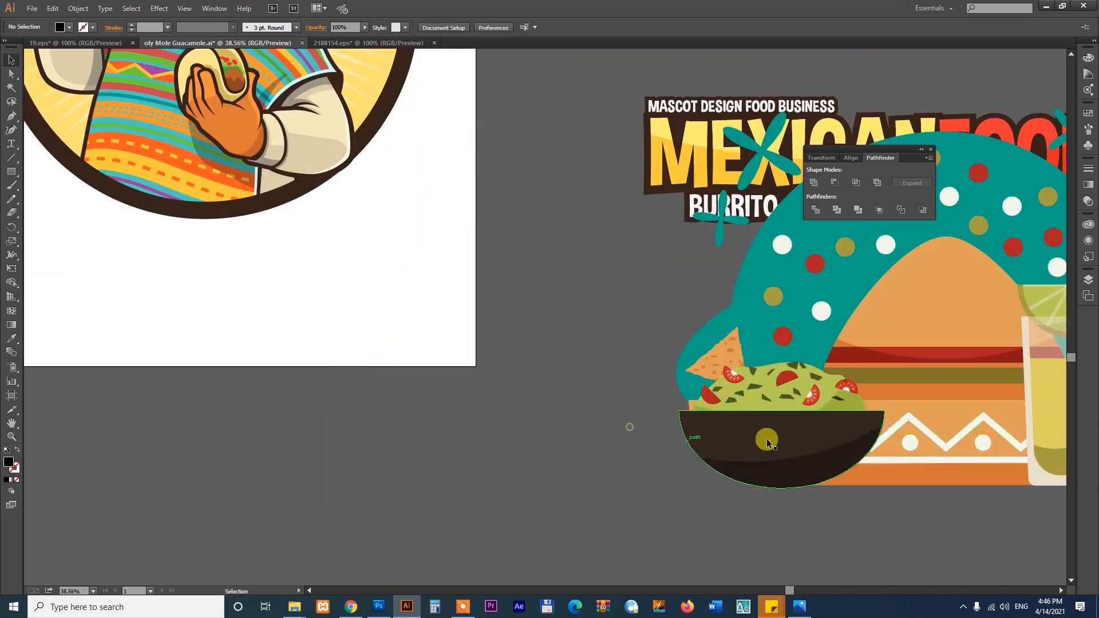
Step: Move the guacamole bowl group out of the Cinco de Mayo illustration and onto the mascot's chest
click(770, 432)
key(ctrl+minus)
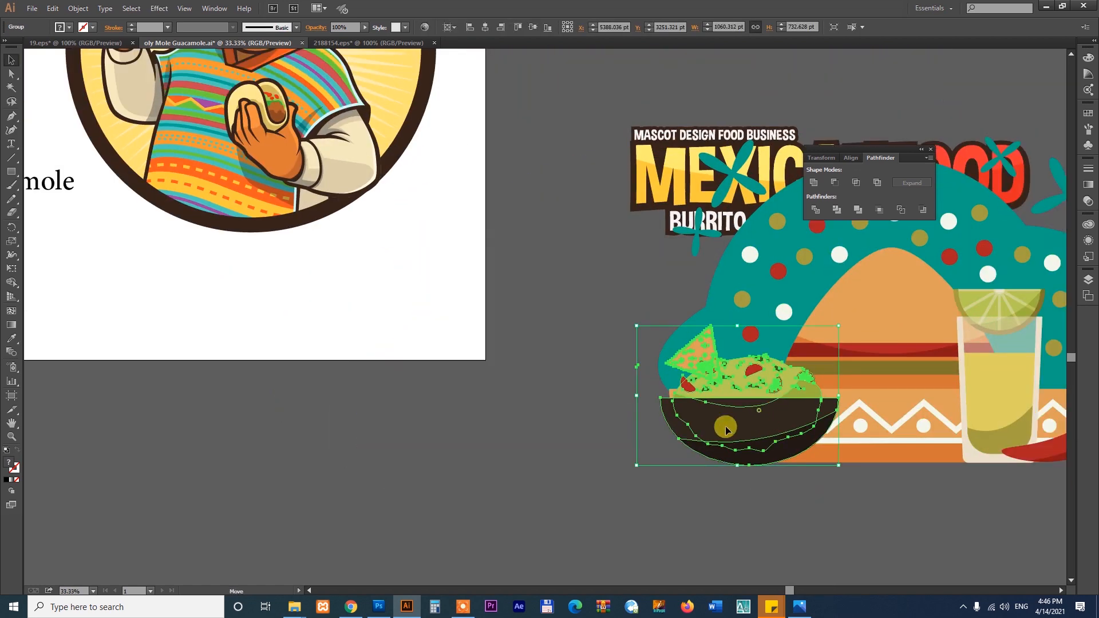
drag(726, 431, 249, 151)
click(331, 262)
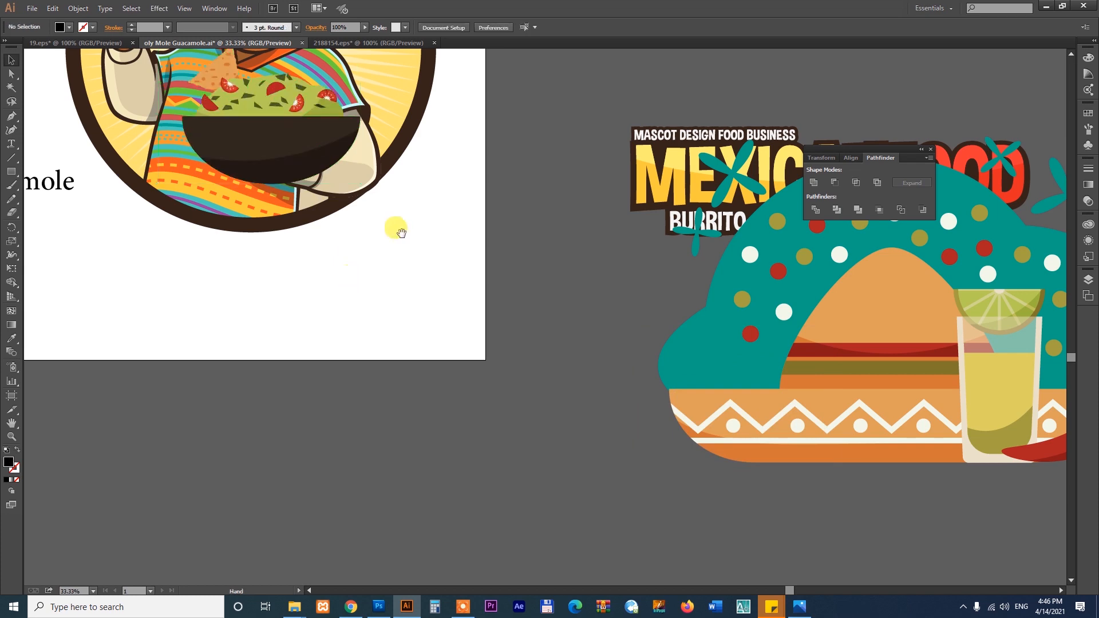
Step: Scale the guacamole bowl down to about 651 by 450 pt and position it over the taco in the mascot's hand
drag(396, 228, 421, 360)
drag(194, 165, 530, 379)
click(371, 337)
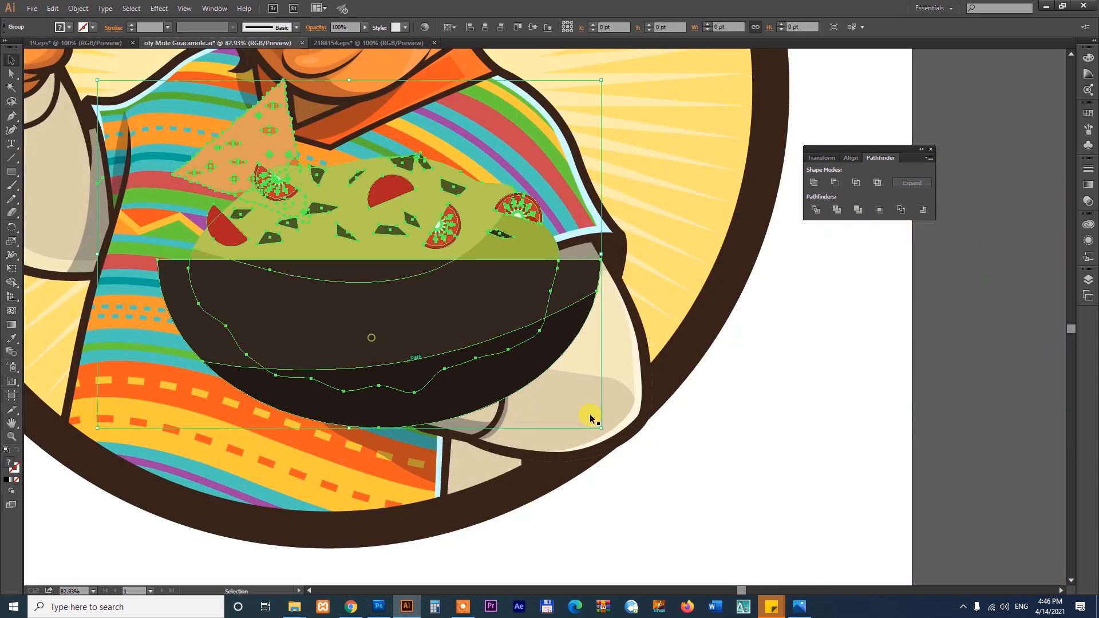
drag(599, 427, 477, 374)
drag(376, 304, 343, 266)
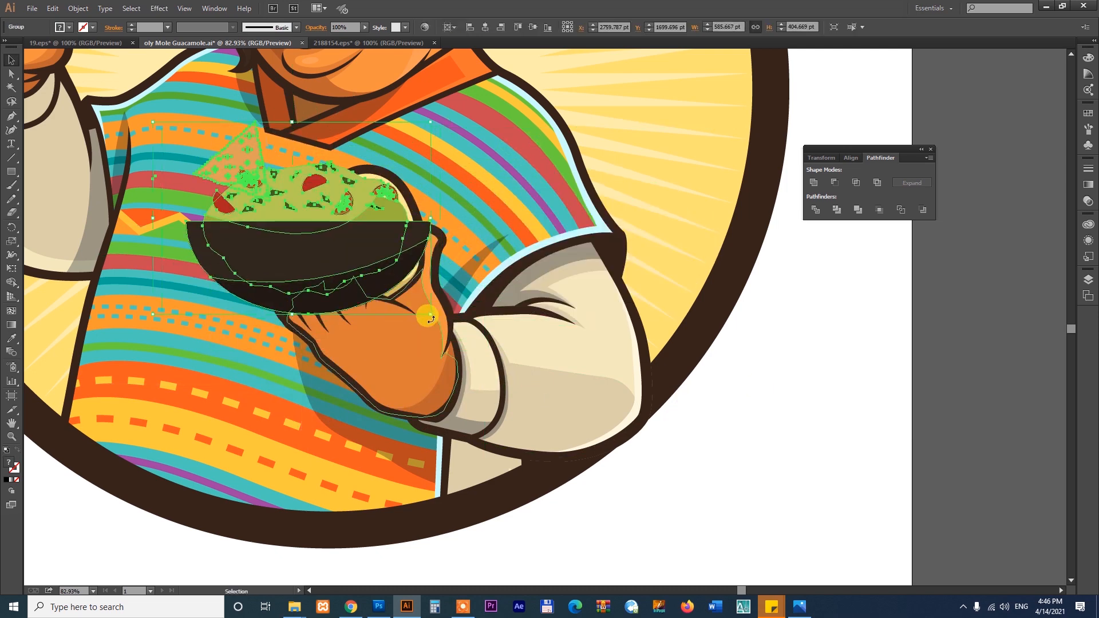
drag(431, 314, 446, 324)
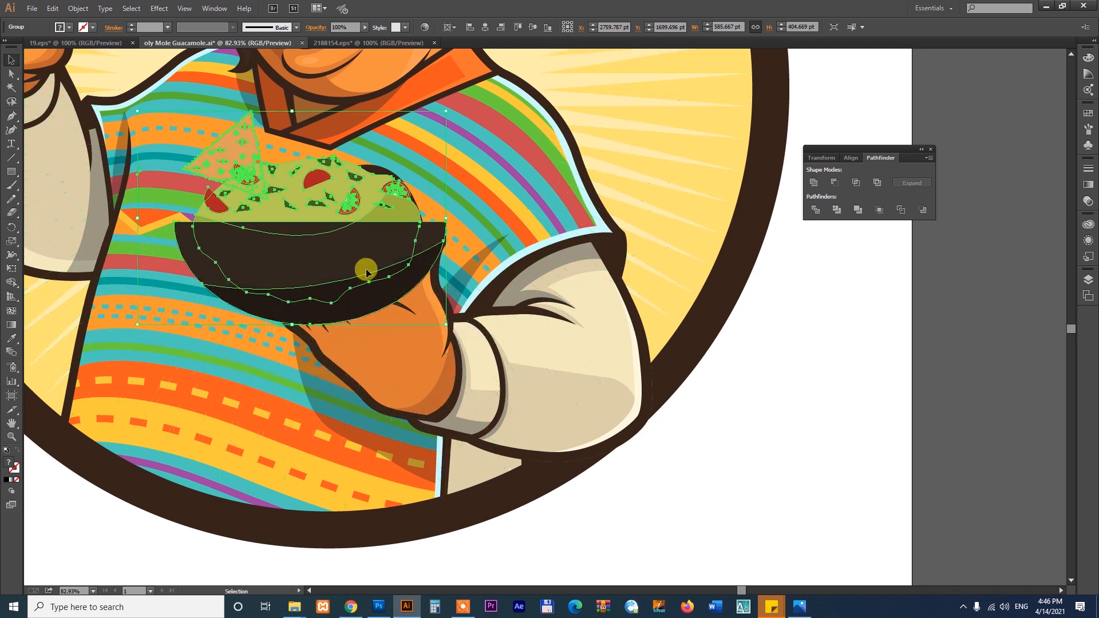
key(ctrl+a)
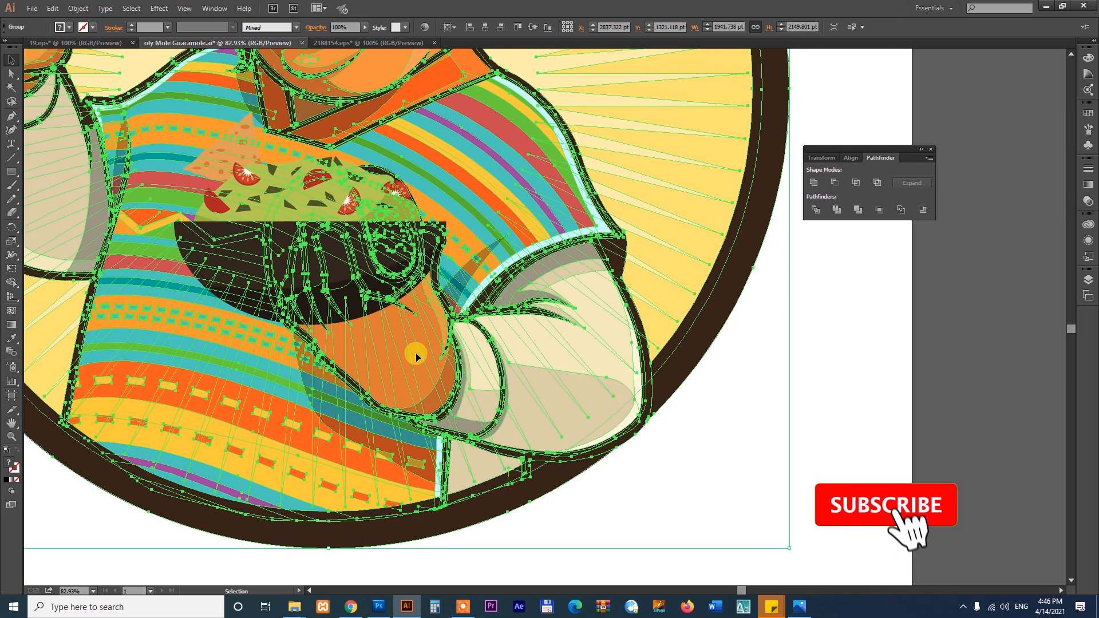
scroll(416, 357, down, 3)
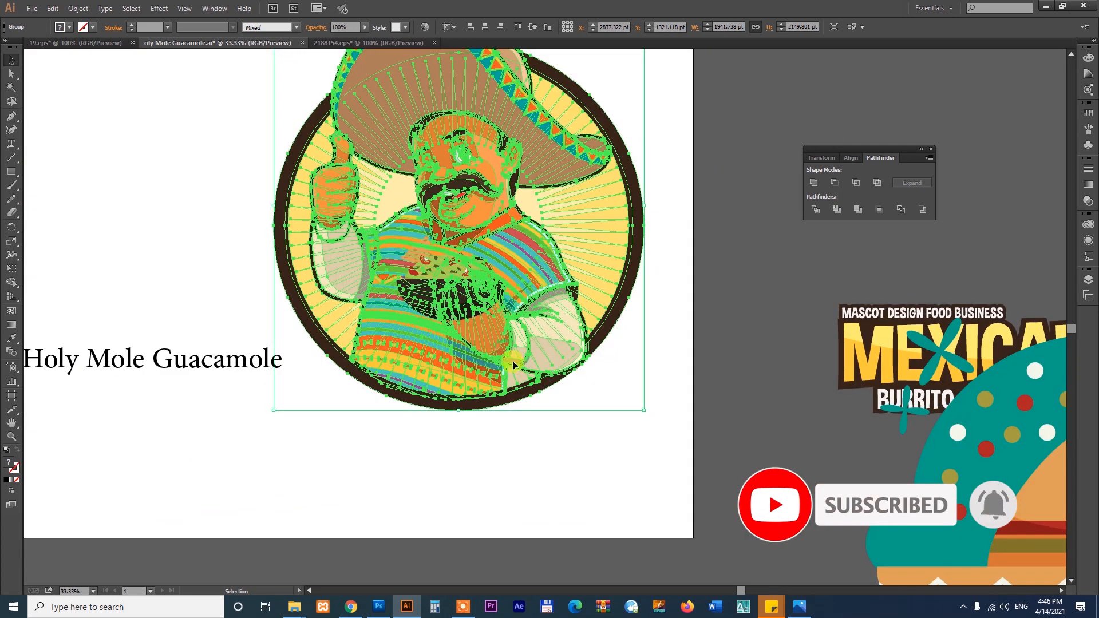
key(a)
key(v)
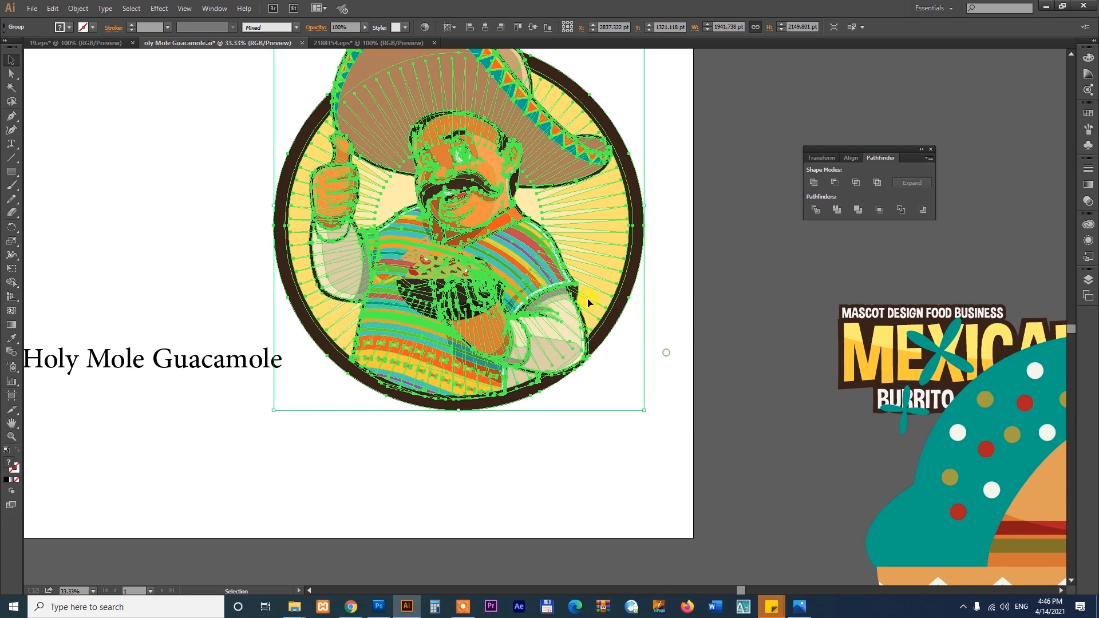
drag(579, 279, 386, 261)
key(ctrl+z)
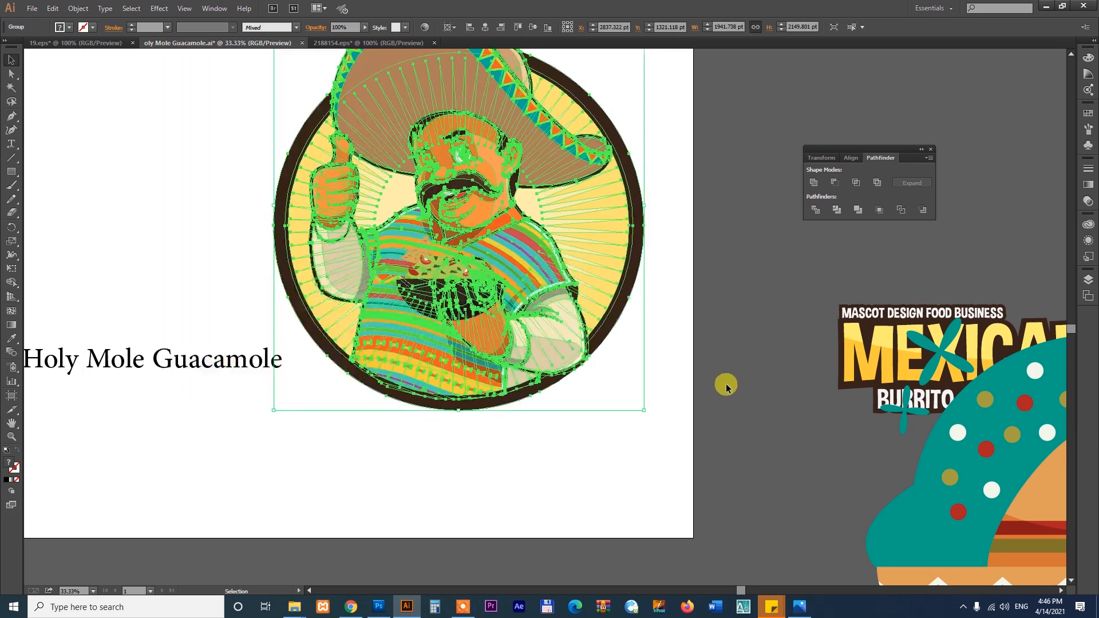
Step: Ungroup the circular mascot artwork and delete the yellow sunburst background behind the man
key(ctrl+shift+a)
click(618, 240)
key(ctrl+shift+a)
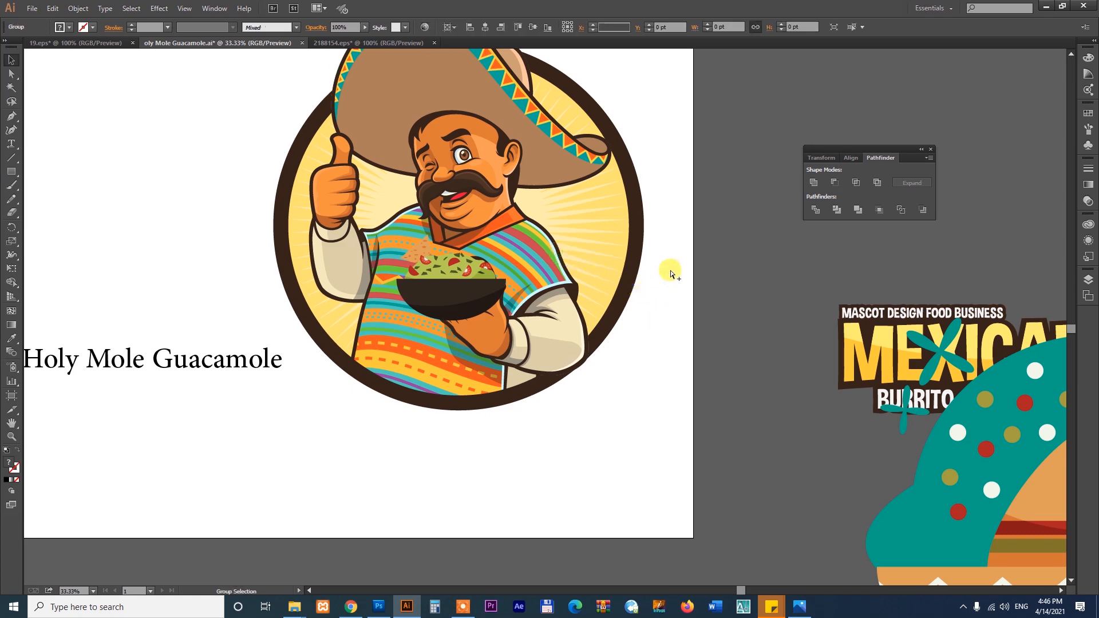
key(ctrl+alt+2)
right_click(545, 228)
click(587, 294)
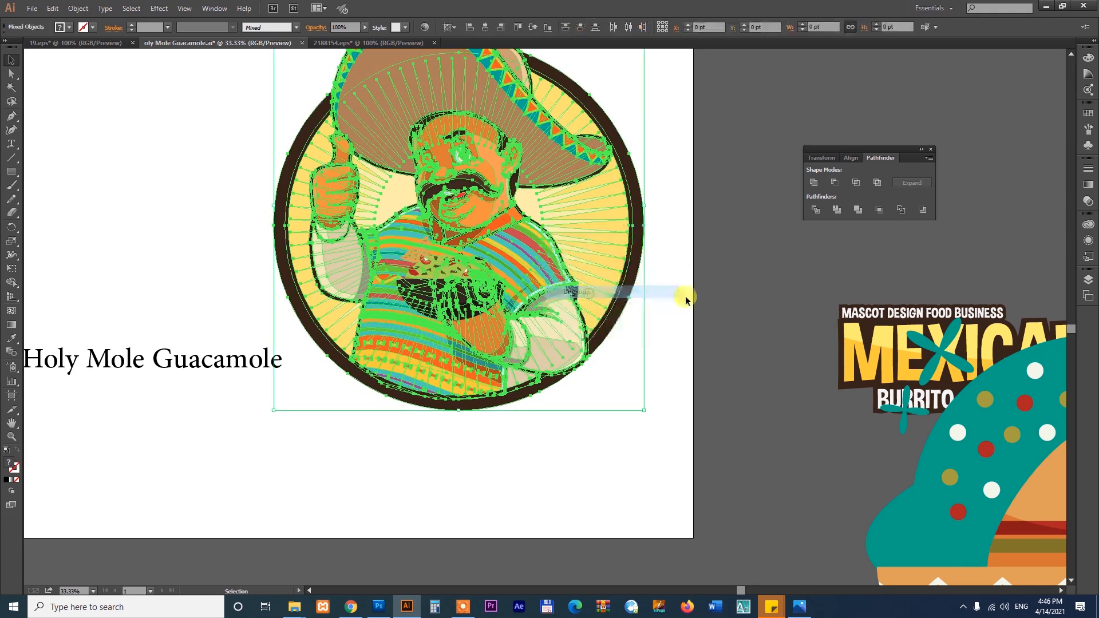
key(ctrl+shift+a)
click(579, 232)
key(Delete)
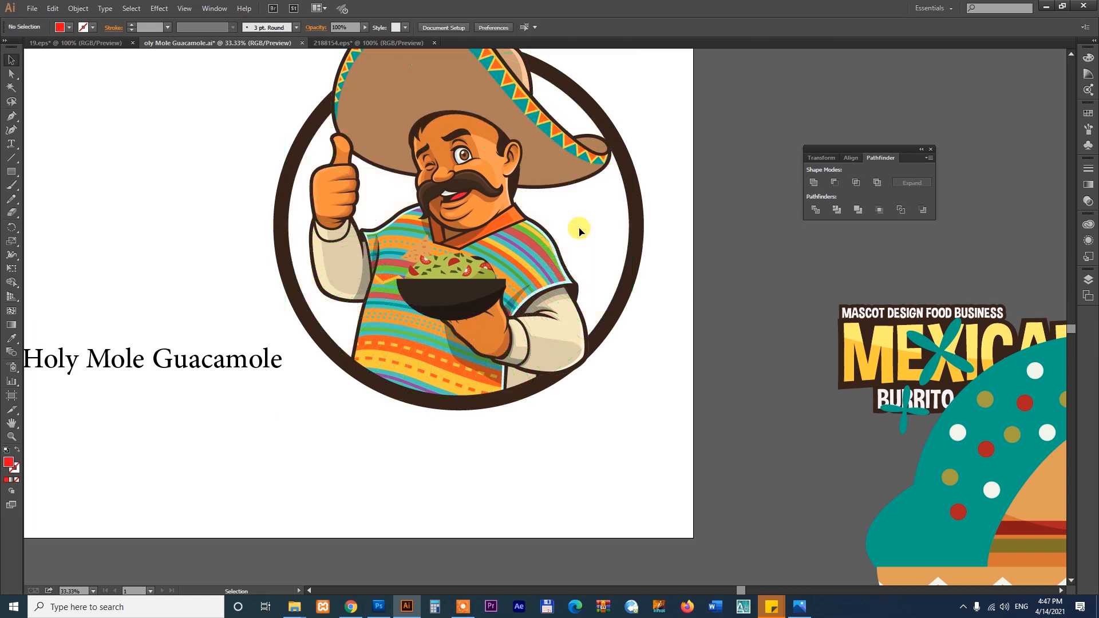
Step: Ungroup the mascot figure twice so that its outline and colour shapes can be selected separately
click(554, 273)
right_click(625, 256)
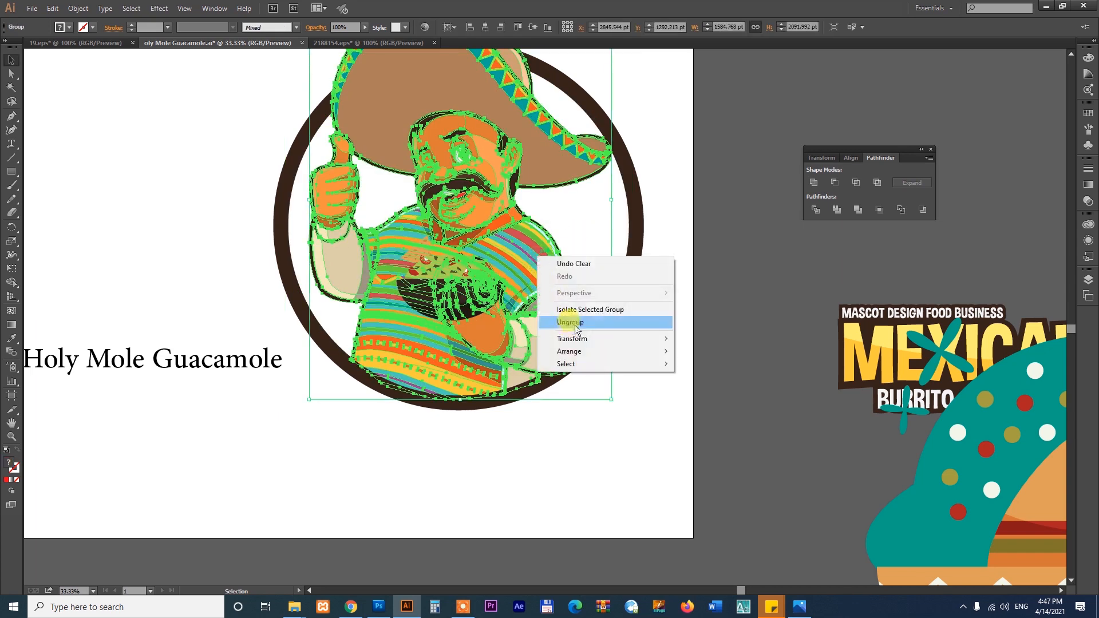
click(646, 323)
right_click(567, 337)
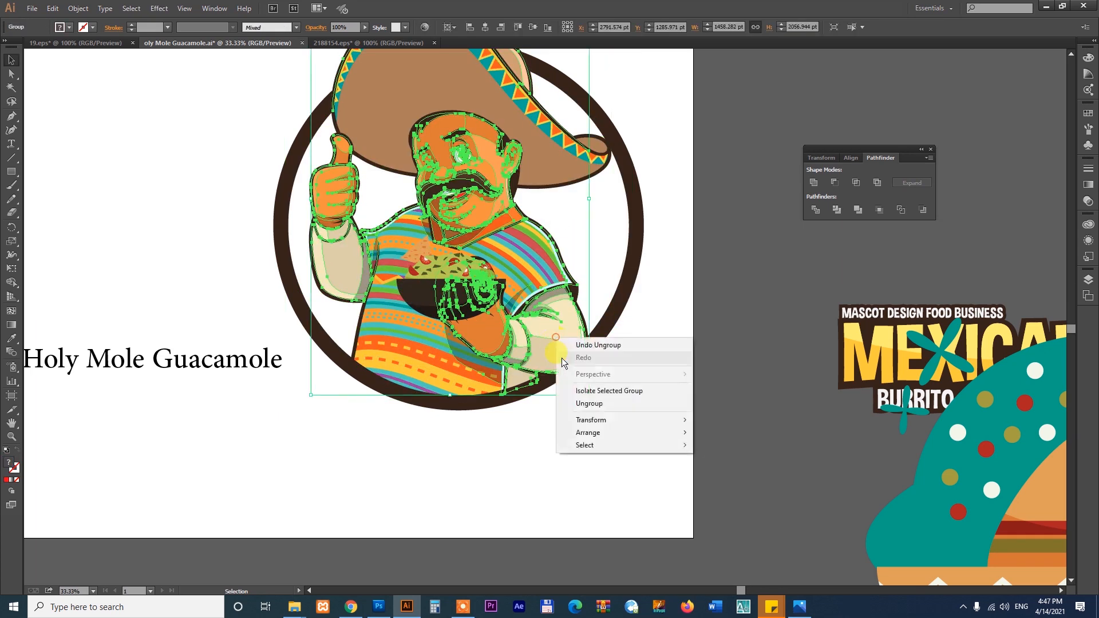
click(584, 400)
Step: Remove the striped poncho fill and the brown sombrero fill from the mascot
click(519, 247)
drag(519, 247, 246, 170)
key(Delete)
drag(337, 112, 691, 173)
click(731, 321)
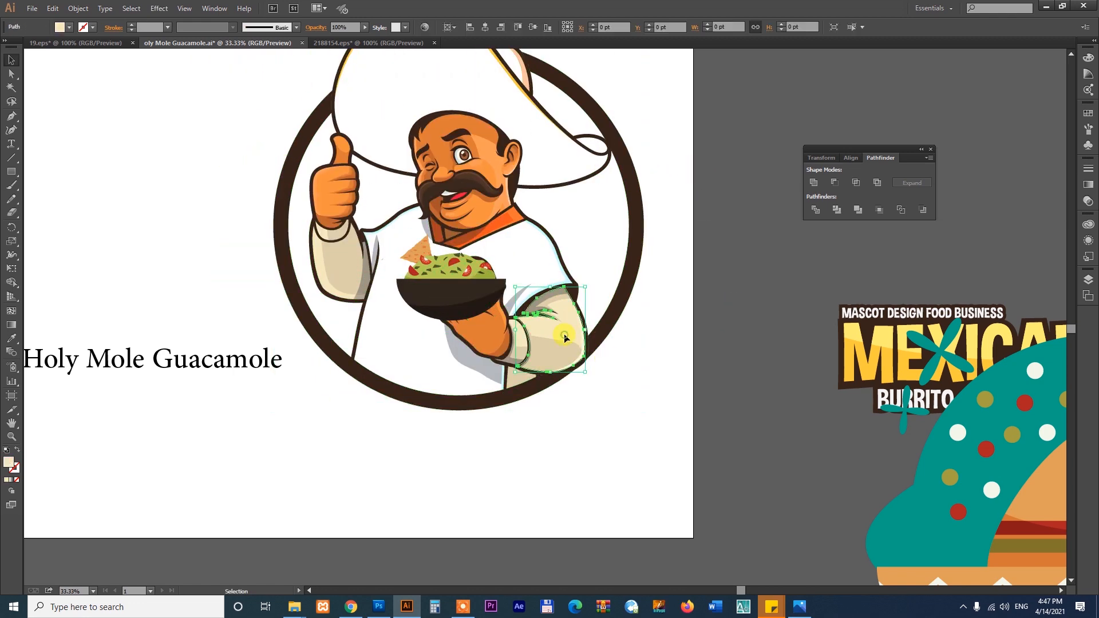
Step: Delete the dark circular ring around the mascot
click(481, 327)
click(610, 422)
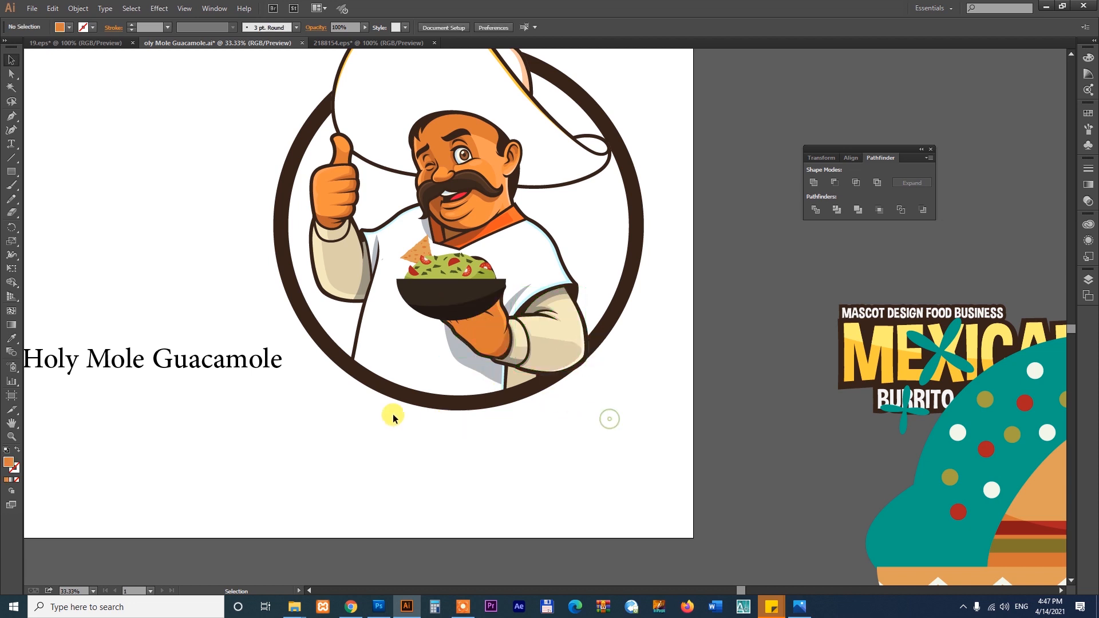
drag(394, 394, 373, 439)
key(Delete)
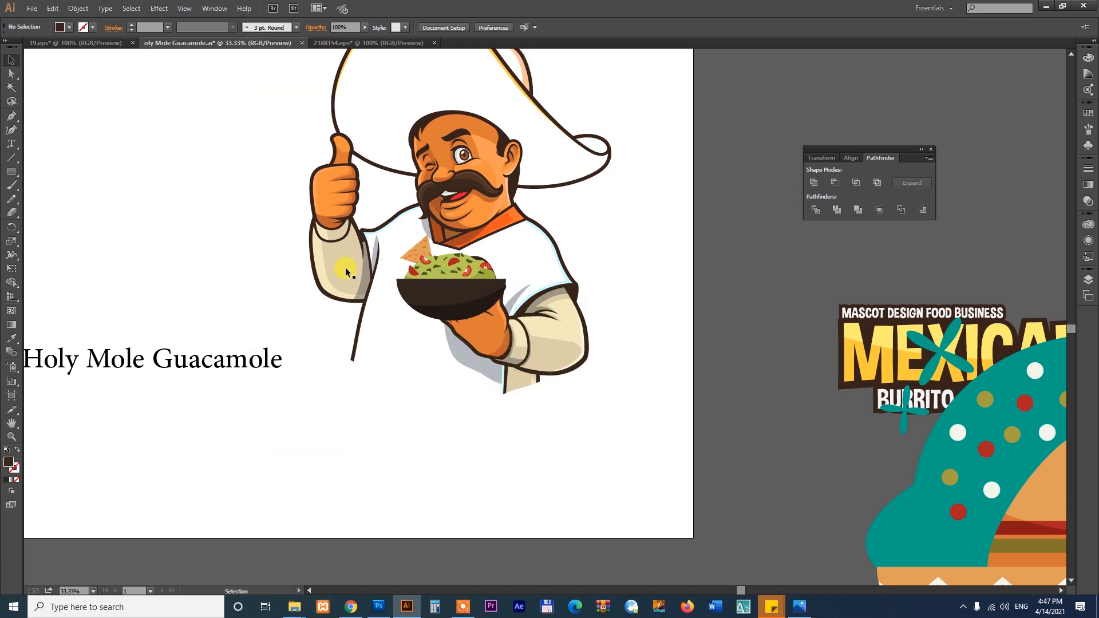
drag(359, 317, 369, 365)
click(379, 405)
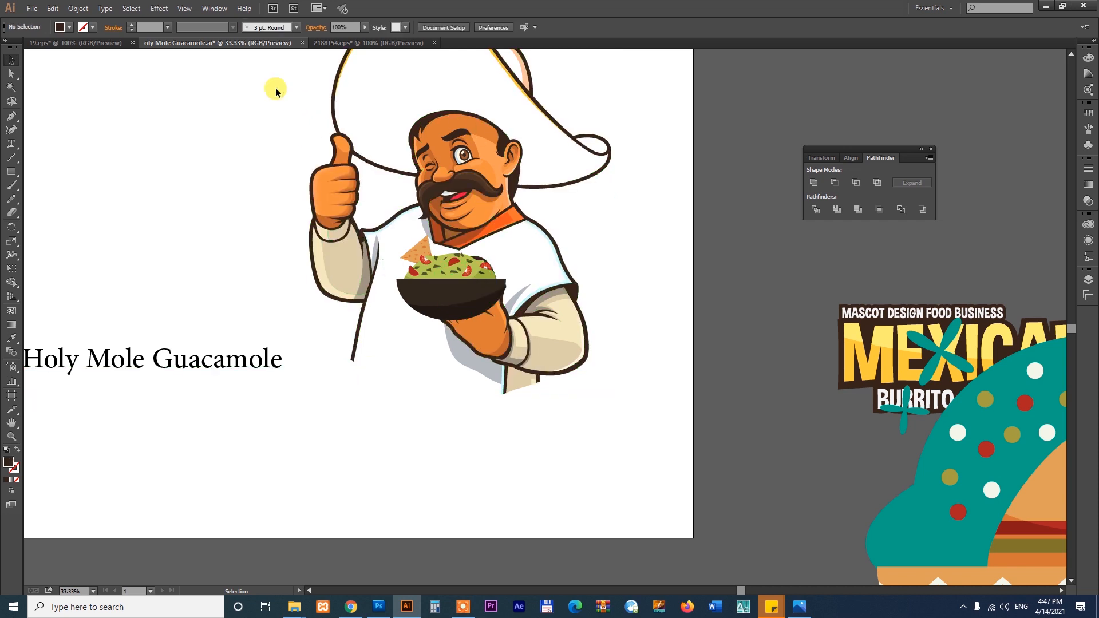
drag(276, 92, 631, 393)
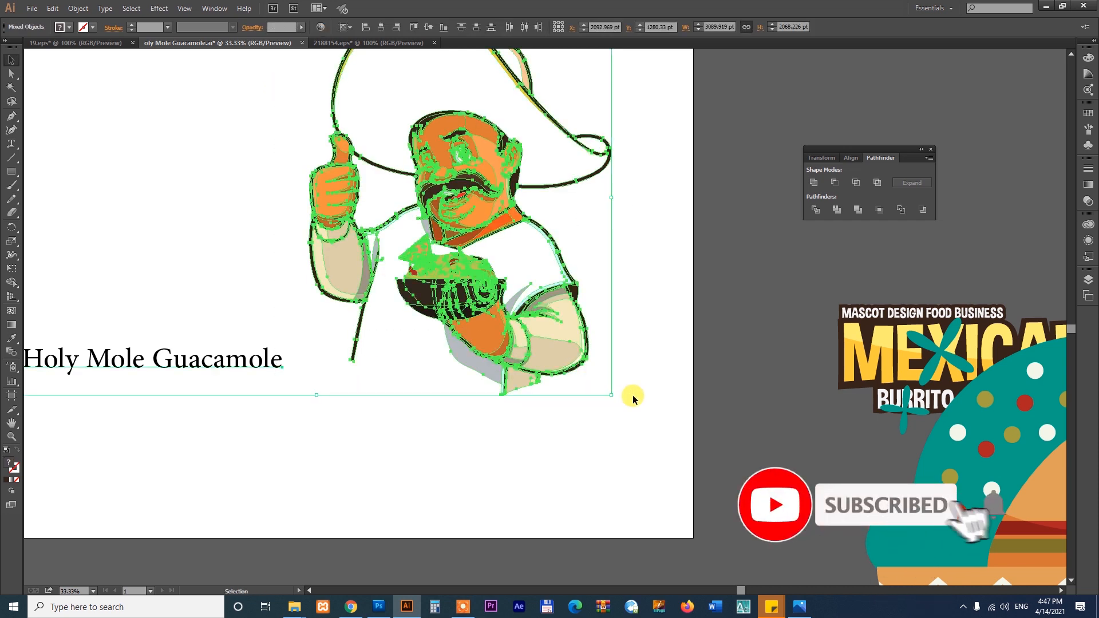
click(635, 396)
click(509, 344)
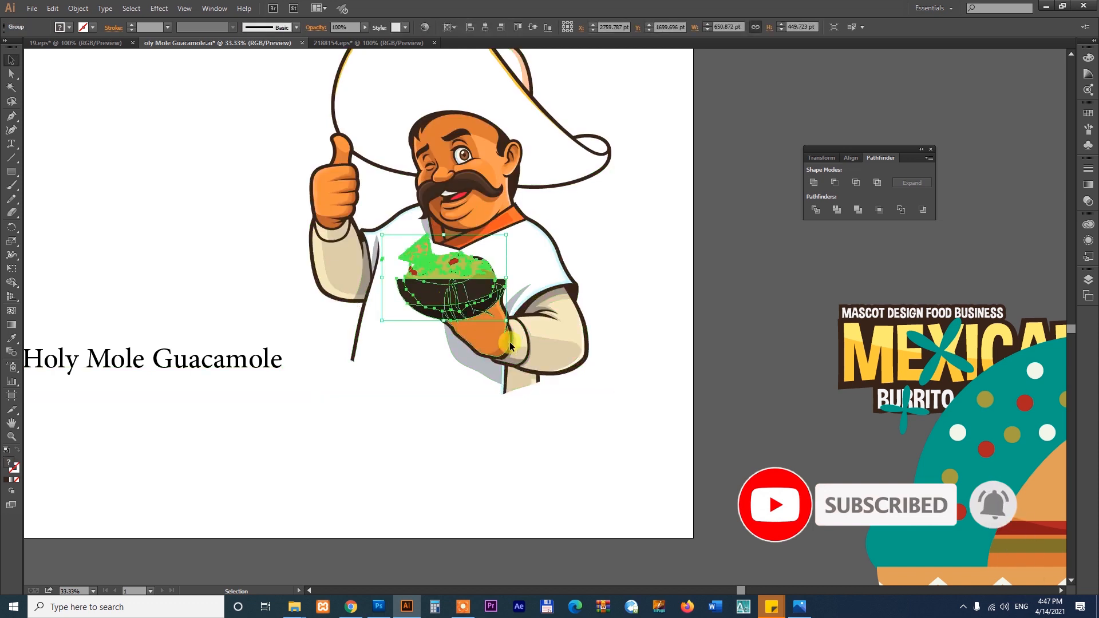
ctrl+click(510, 345)
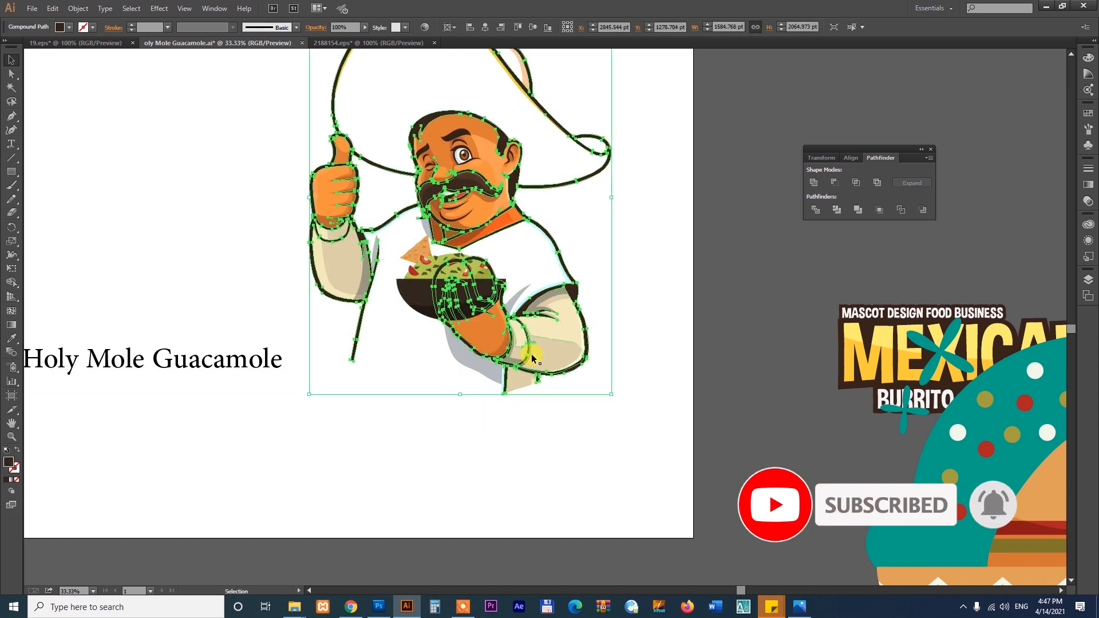
click(658, 258)
Step: Bring the orange shapes of the holding hand and the mascot's dark outline in front of the guacamole bowl
key(z)
drag(312, 216, 626, 422)
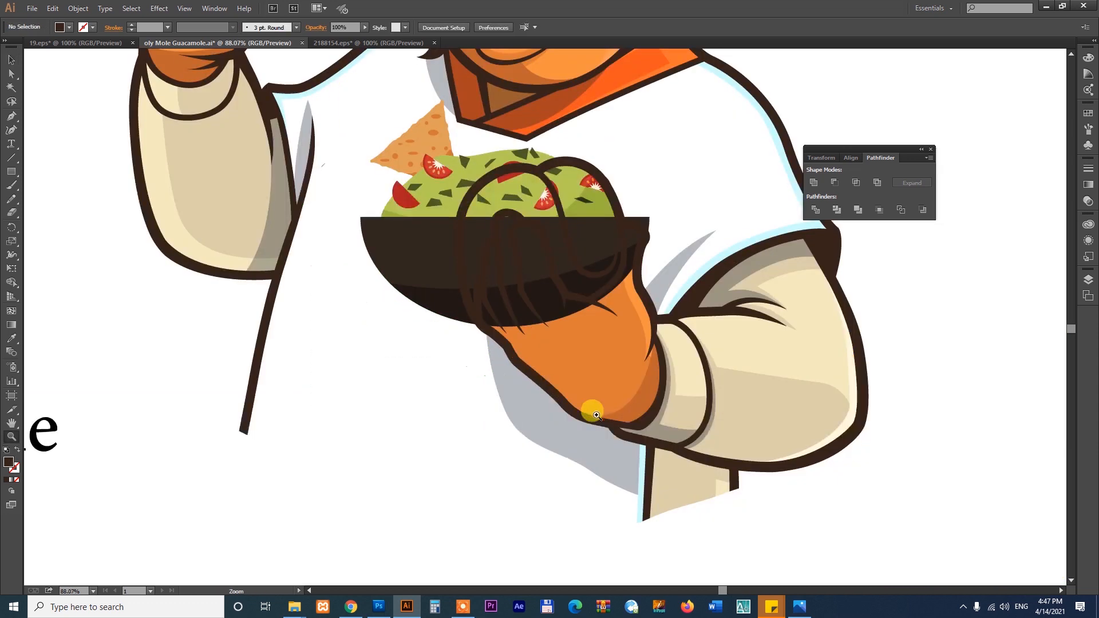
key(v)
click(589, 355)
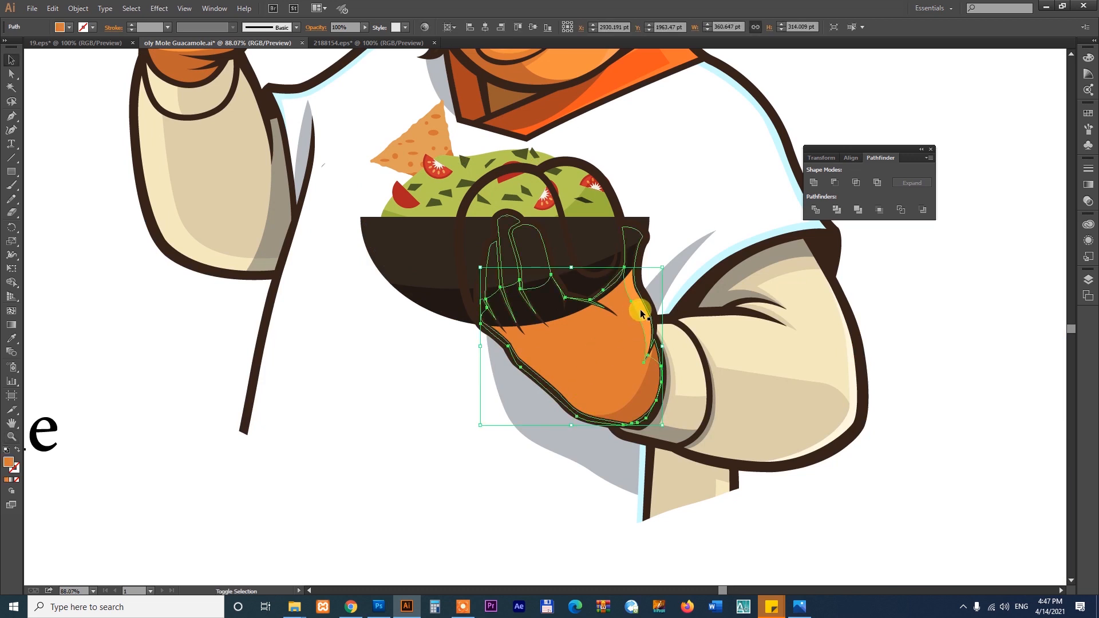
shift+click(633, 313)
shift+click(649, 300)
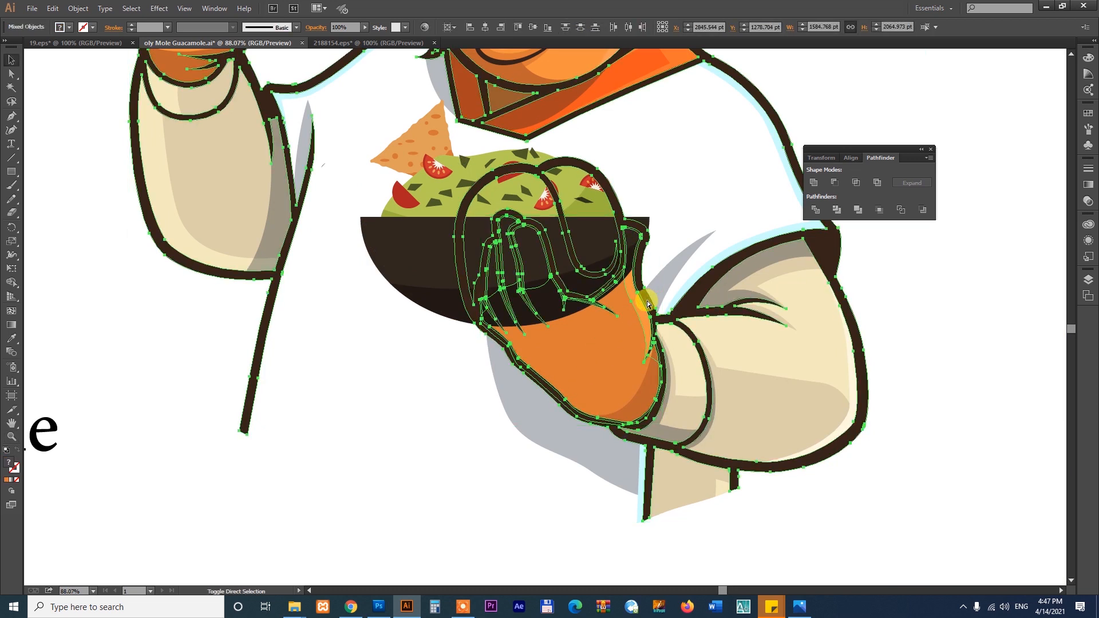
click(955, 341)
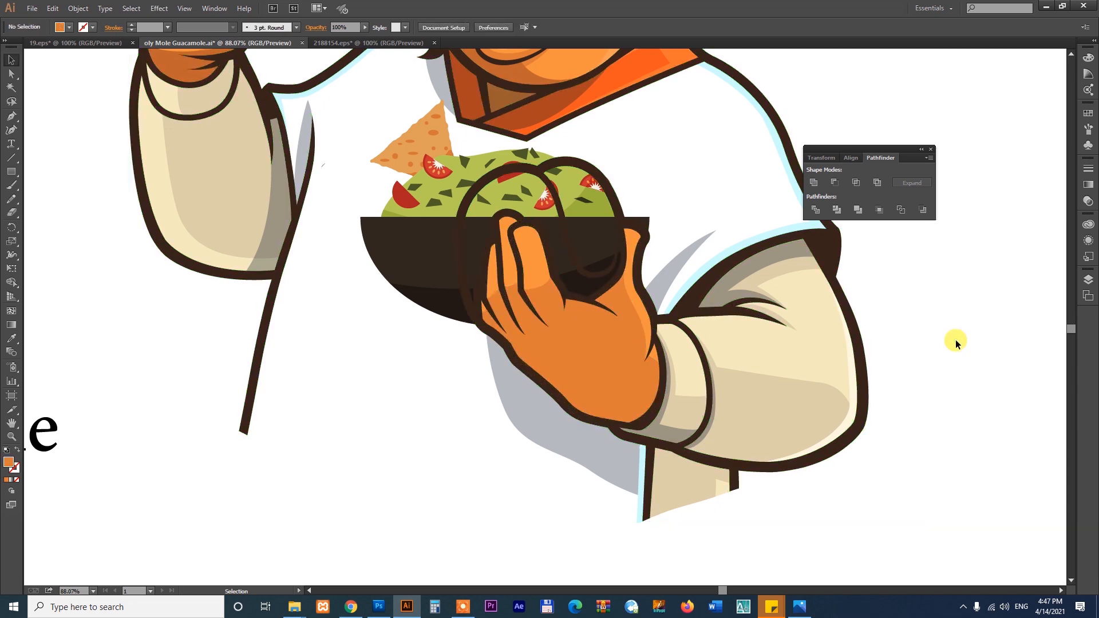
drag(914, 305, 860, 350)
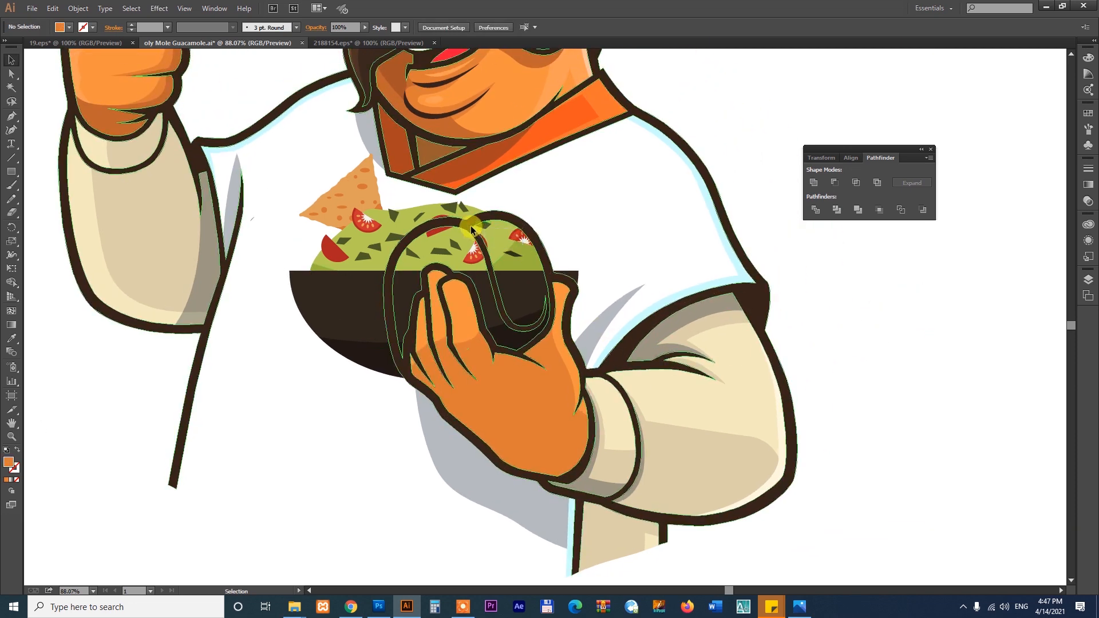
drag(475, 231, 670, 300)
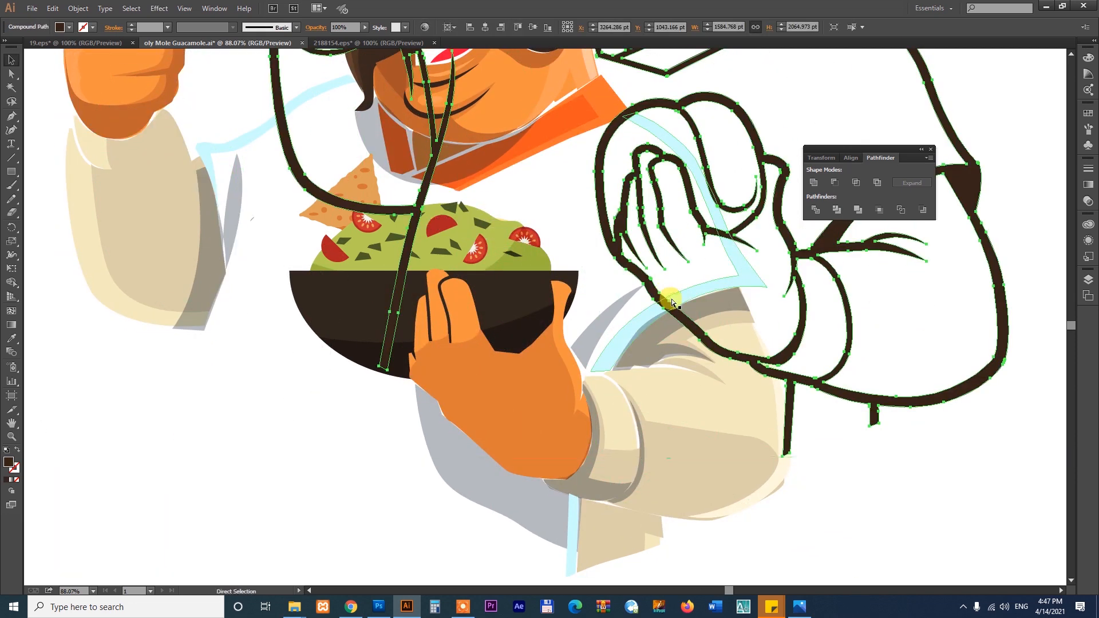
key(ctrl+z)
Step: Try releasing the dark outline's compound path and deleting the looped outline pieces above the holding hand
right_click(522, 326)
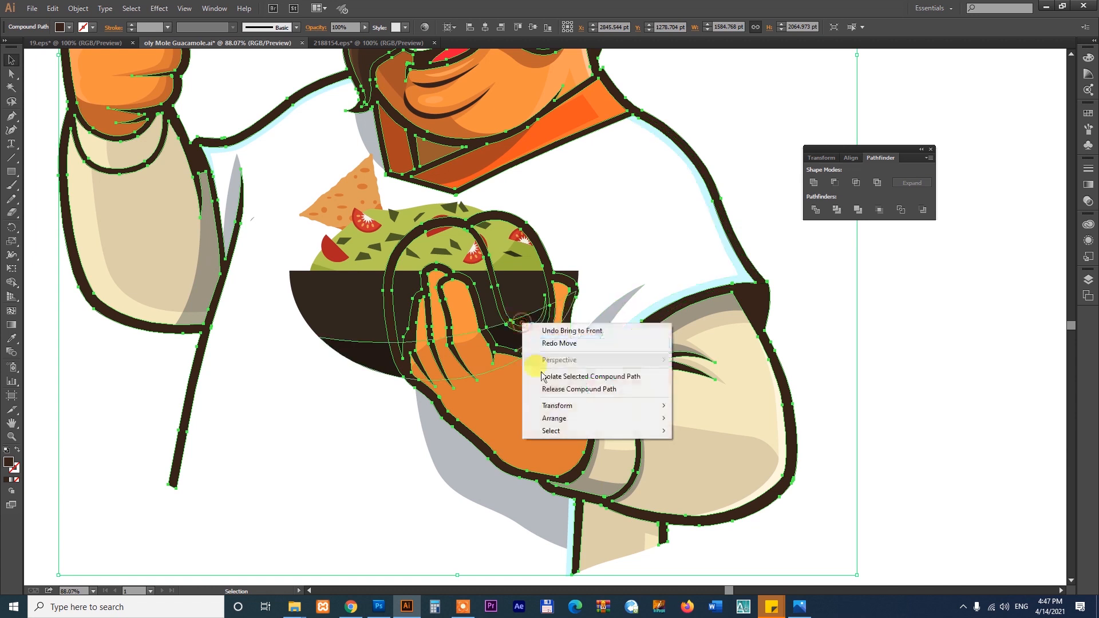
click(546, 388)
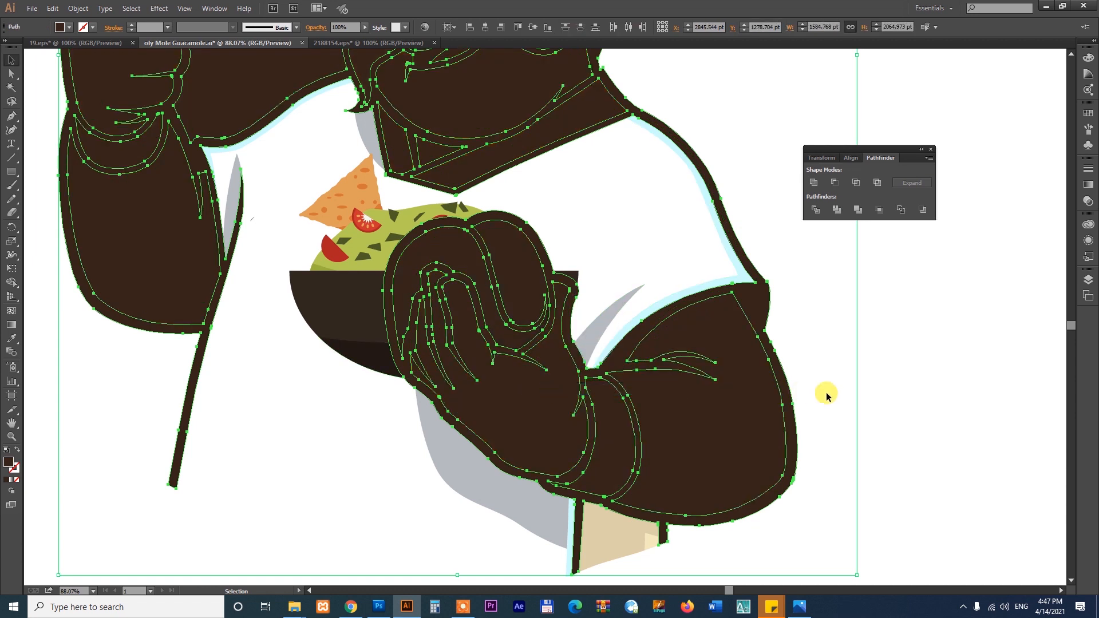
click(911, 359)
click(507, 223)
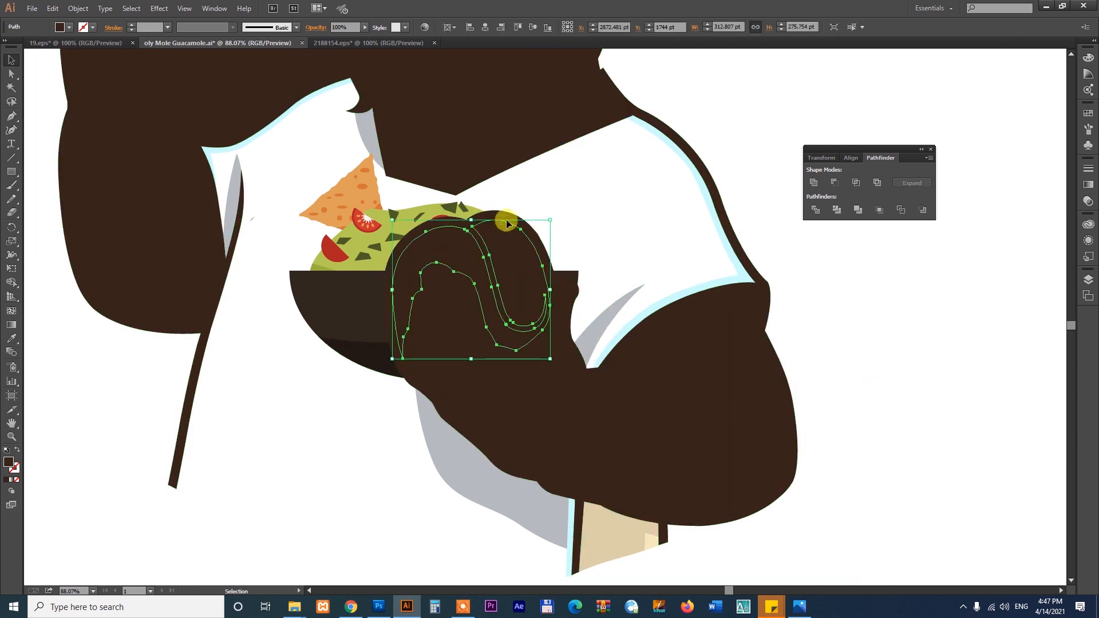
drag(503, 213, 675, 158)
key(Delete)
click(512, 243)
key(Delete)
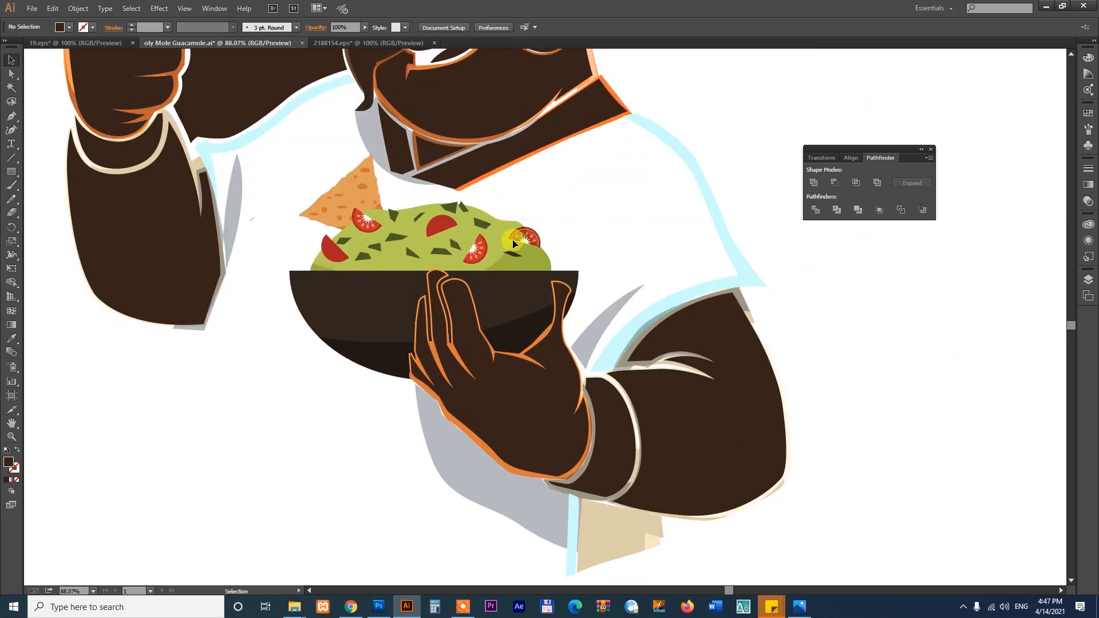
click(551, 396)
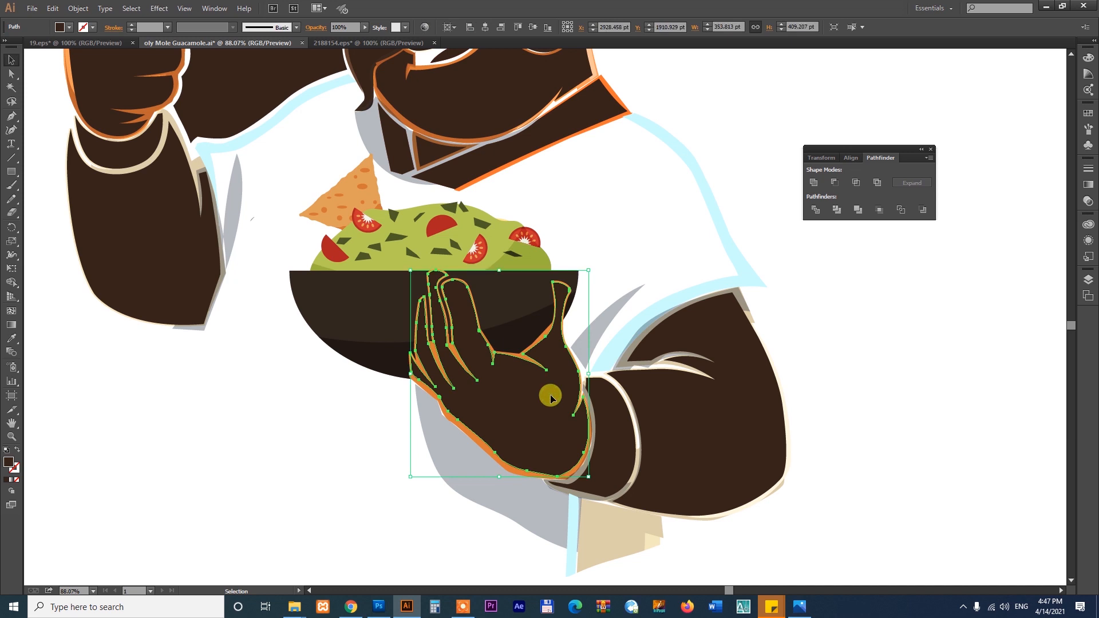
key(v)
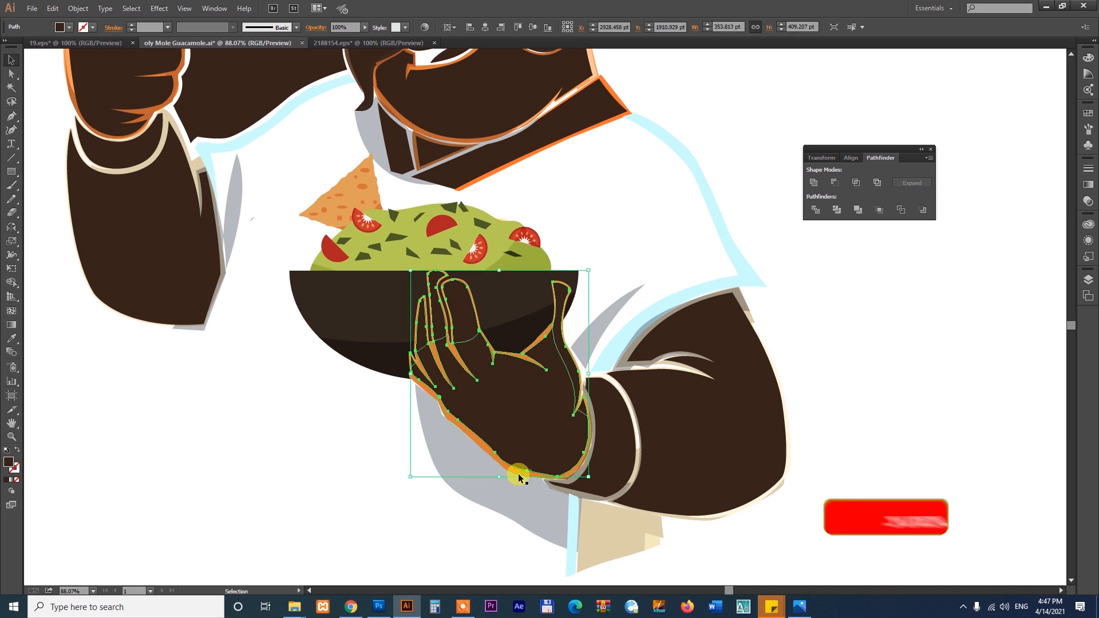
click(517, 472)
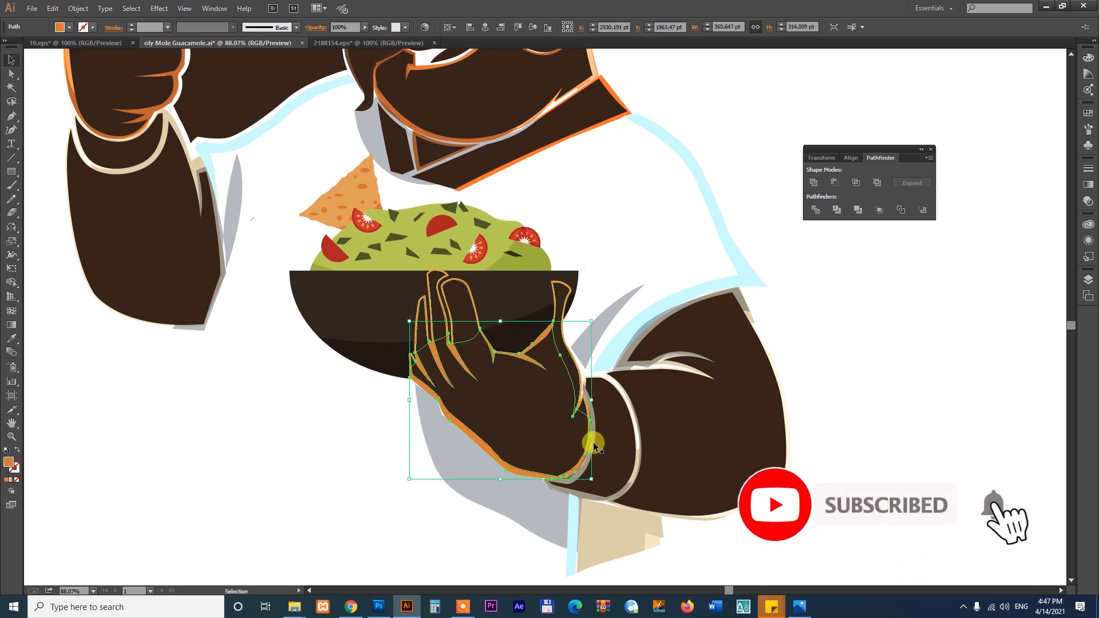
Step: Undo the piece deletions and the compound path release on the mascot's dark outline
key(a)
key(ctrl+z)
key(ctrl+z)
key(ctrl+z)
key(ctrl+z)
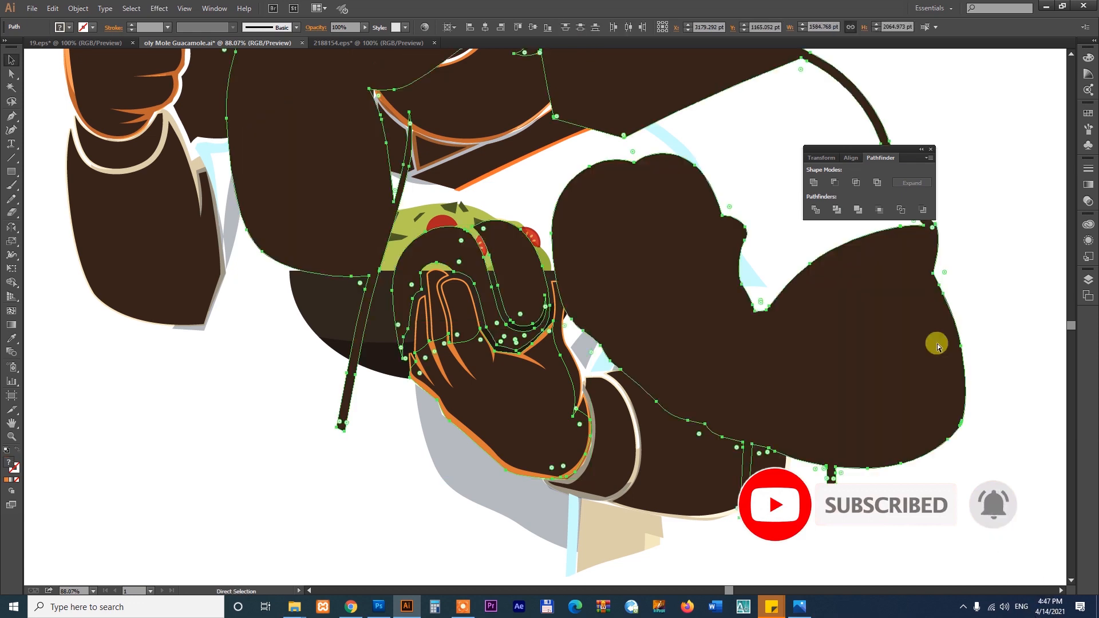
key(v)
click(945, 375)
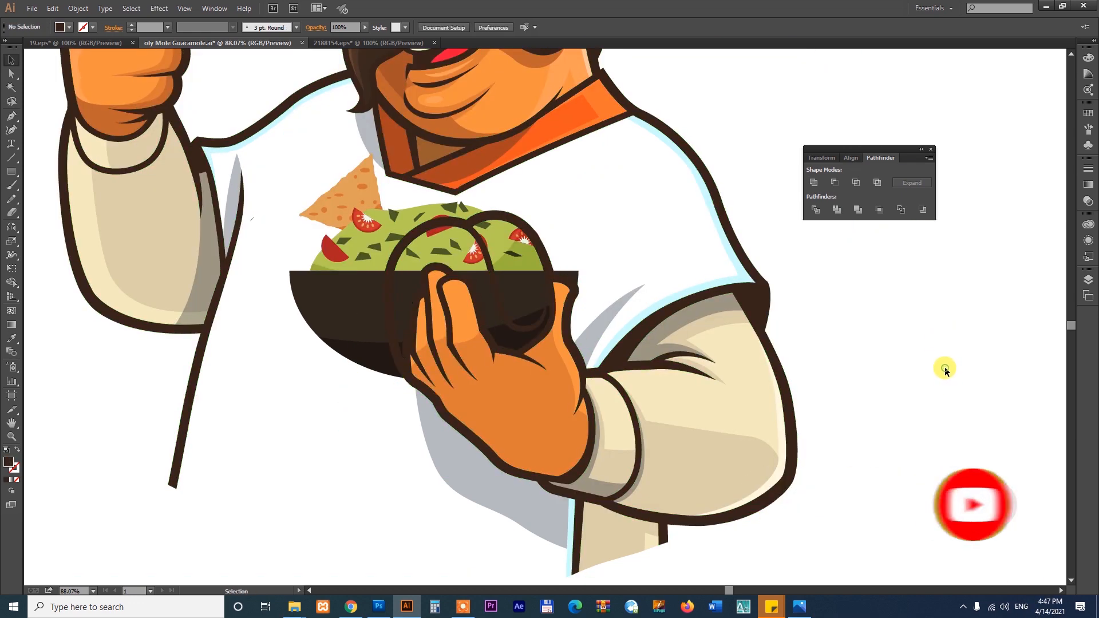
Step: Erase the looped outline that crosses the guacamole and bowl above the holding hand
click(532, 242)
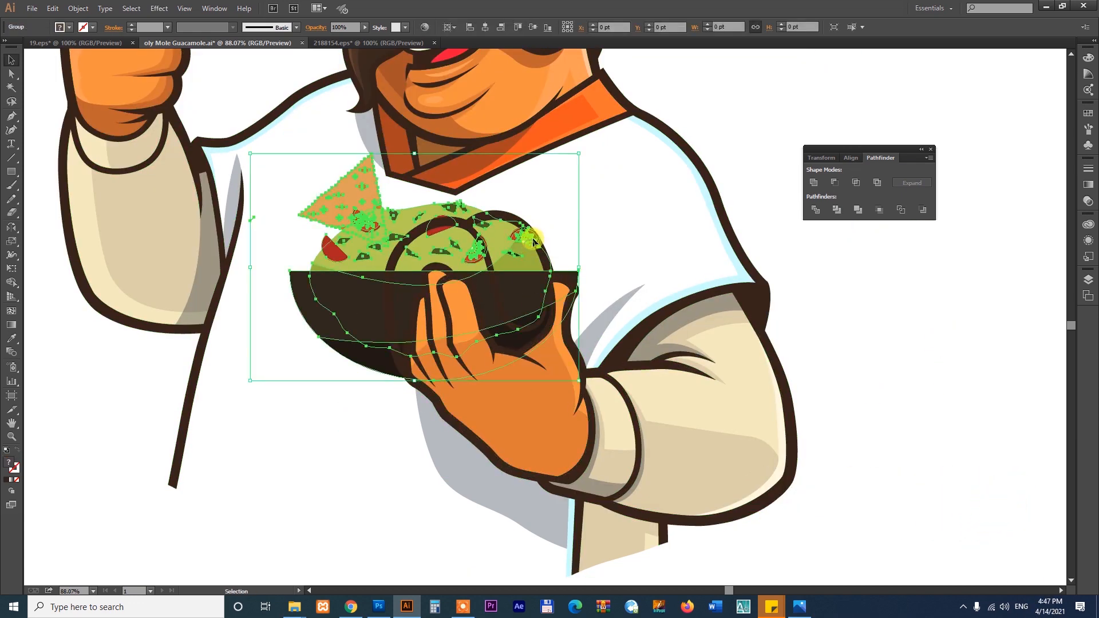
click(509, 221)
key(z)
drag(289, 193, 765, 439)
key(v)
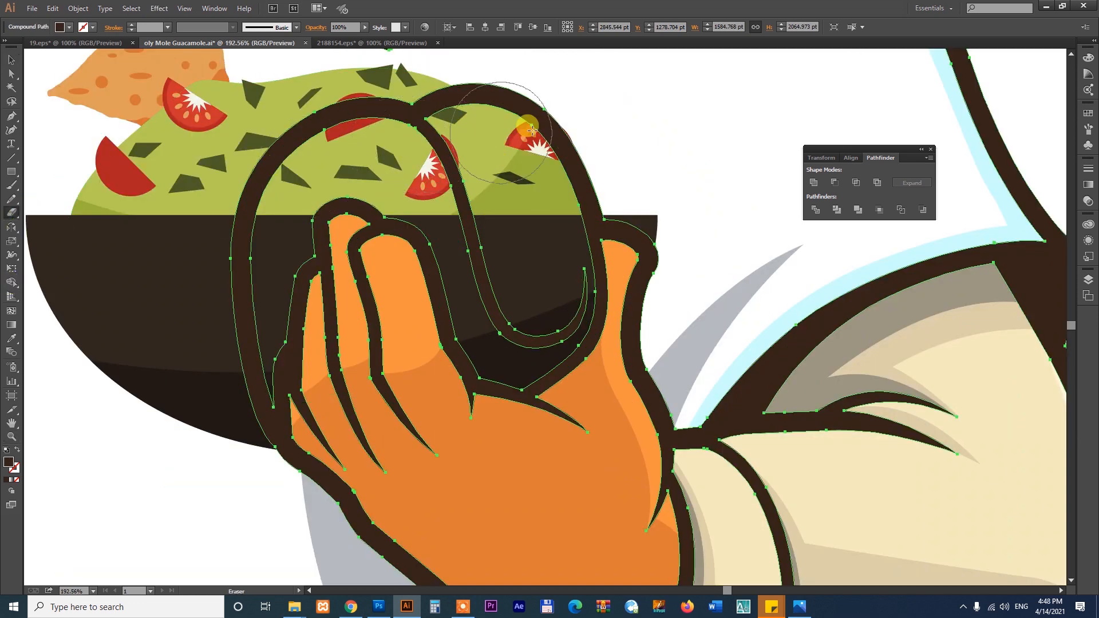
mouse_move(532, 131)
mouse_down()
mouse_move(419, 105)
mouse_move(456, 115)
mouse_move(460, 142)
mouse_move(556, 152)
mouse_move(570, 188)
mouse_move(519, 265)
mouse_move(523, 313)
mouse_move(541, 277)
mouse_move(516, 262)
mouse_move(450, 157)
mouse_move(369, 97)
mouse_move(270, 125)
mouse_move(218, 242)
mouse_move(226, 452)
mouse_up()
key(v)
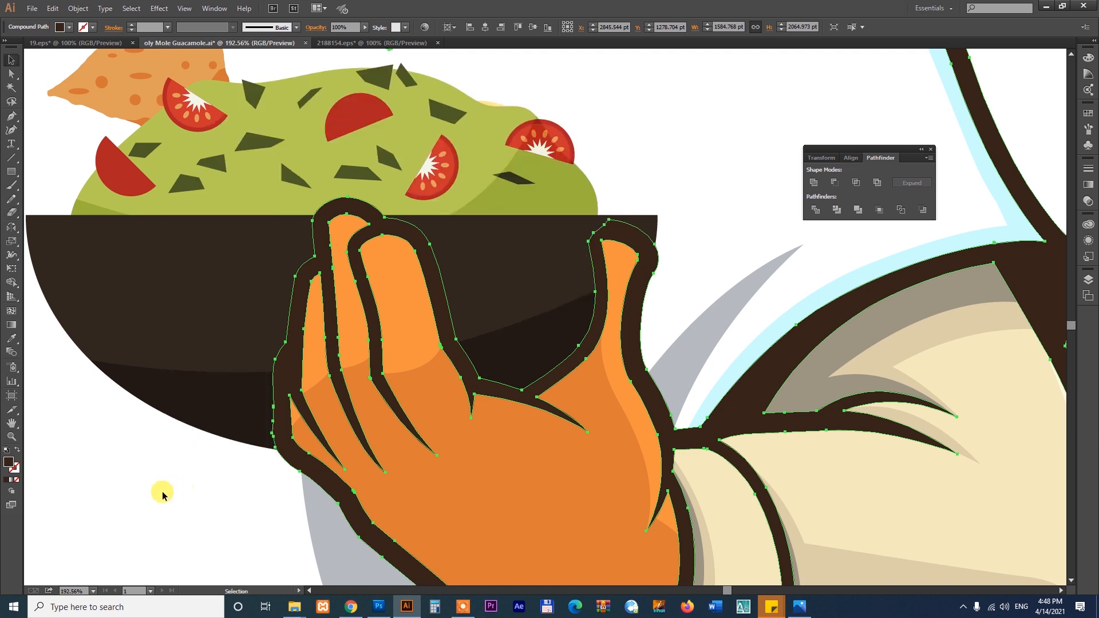
Step: Erase the thumb section of the mascot's dark outline at the bowl's rim
click(160, 497)
key(ctrl+minus)
key(ctrl+minus)
key(ctrl+minus)
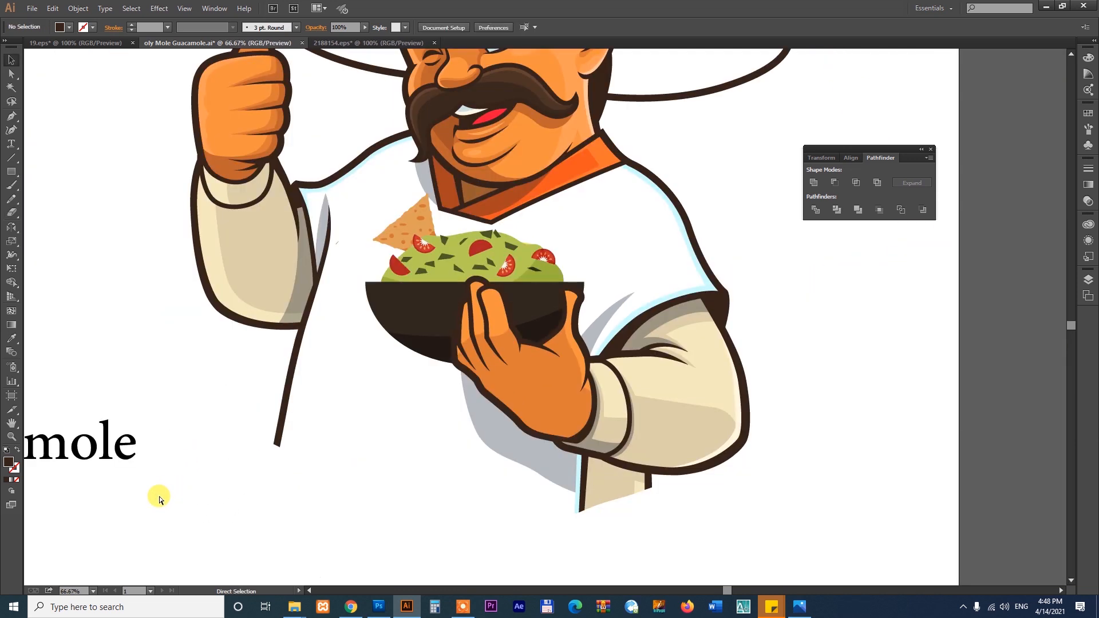
drag(647, 255, 522, 283)
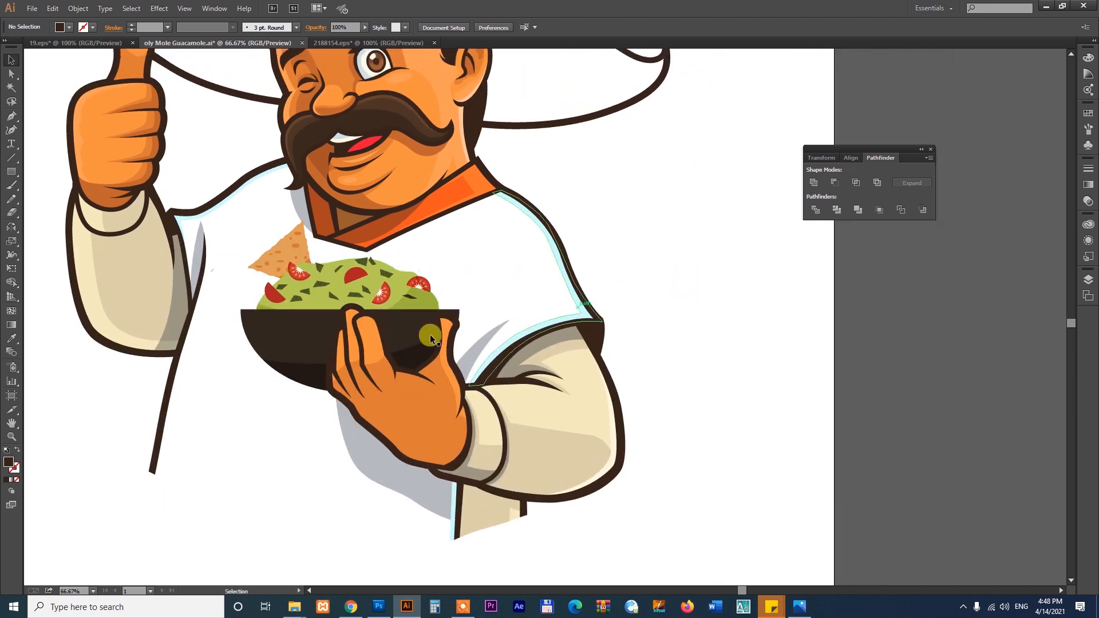
click(443, 388)
click(458, 378)
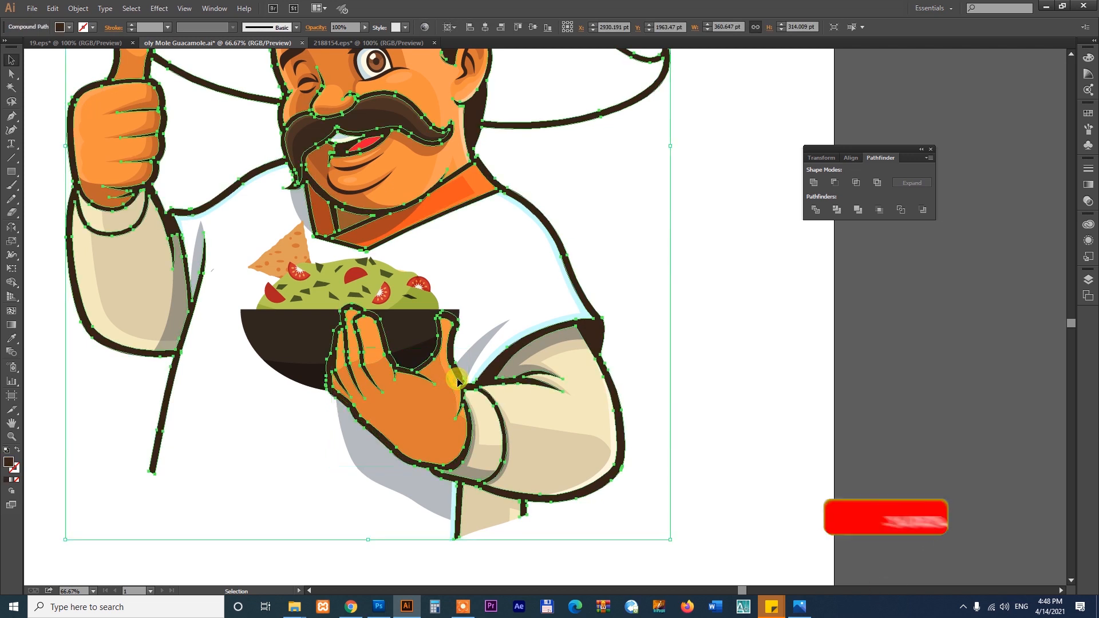
drag(188, 231, 677, 485)
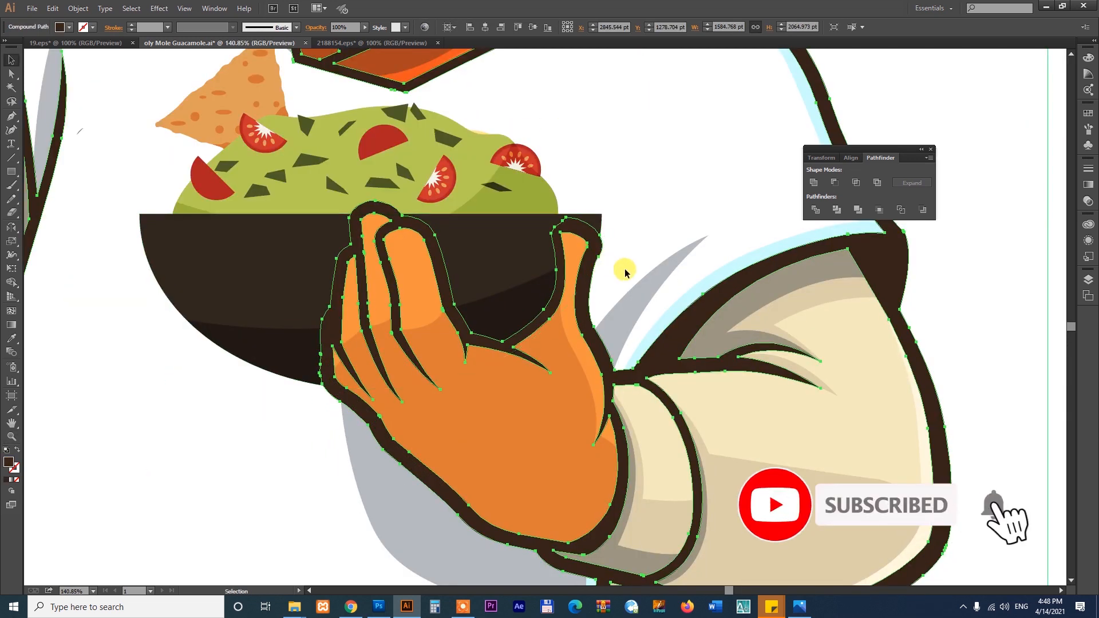
click(11, 212)
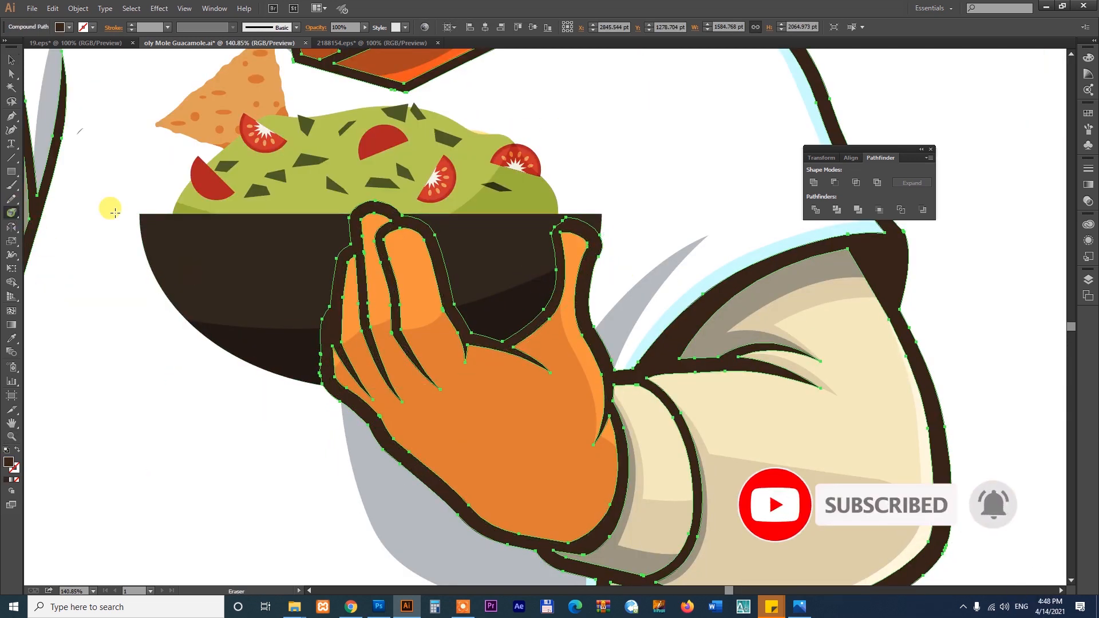
mouse_move(630, 206)
mouse_down()
mouse_move(589, 214)
mouse_move(604, 216)
mouse_move(529, 278)
mouse_move(569, 266)
mouse_move(610, 295)
mouse_move(555, 266)
mouse_up()
key(v)
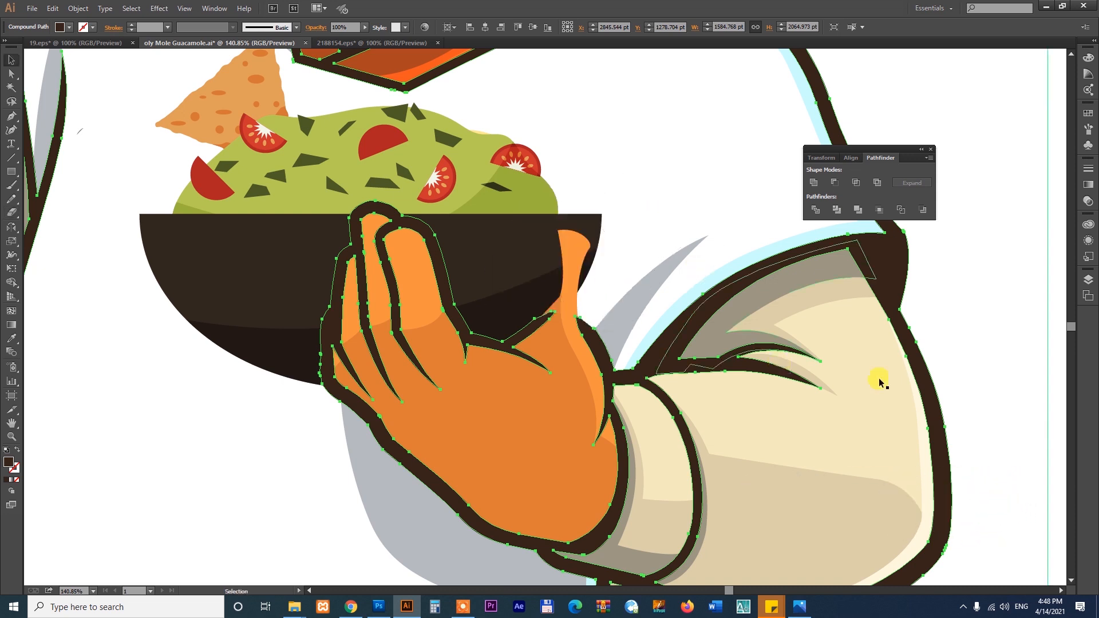
Step: Erase the thumb's orange fill where it overlaps the bowl's rim
click(571, 258)
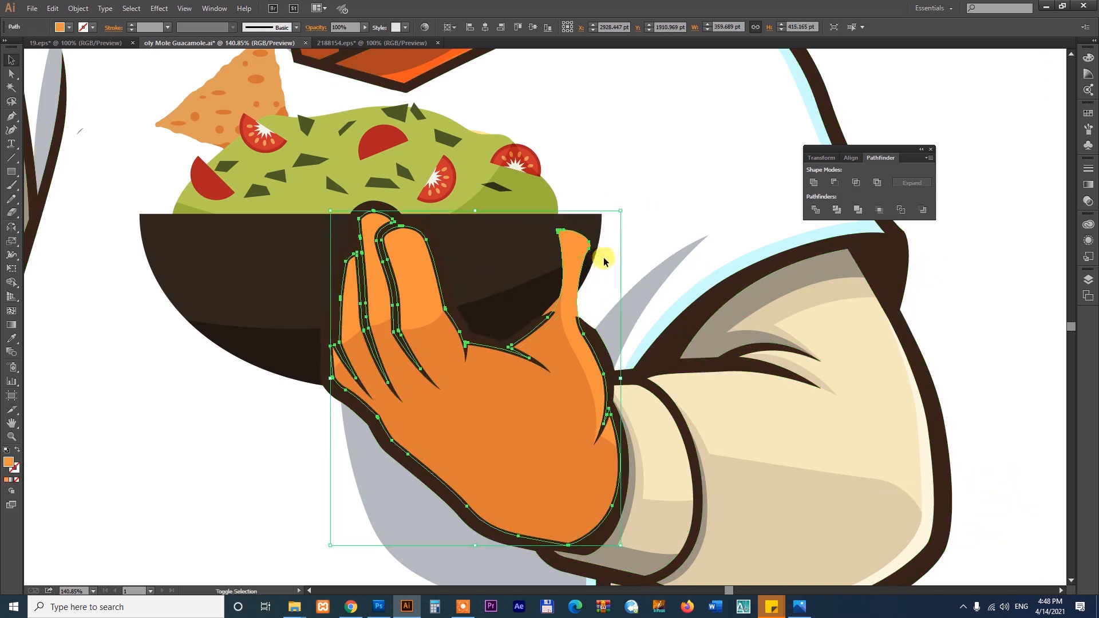
click(10, 212)
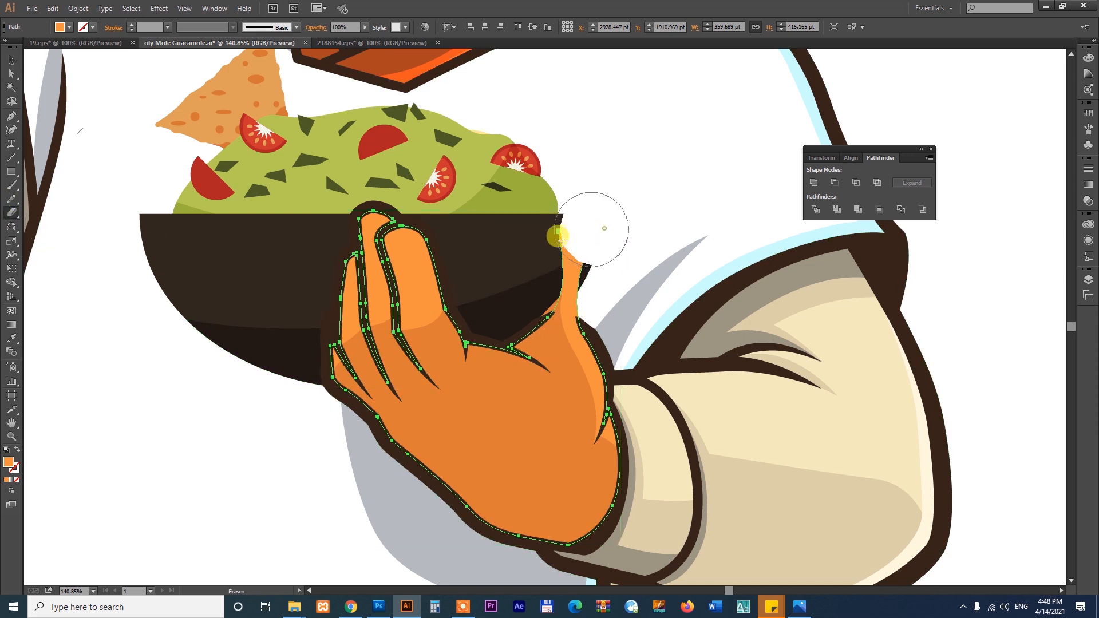
mouse_move(560, 233)
mouse_down()
mouse_move(538, 280)
mouse_move(614, 273)
mouse_up()
key(v)
click(919, 310)
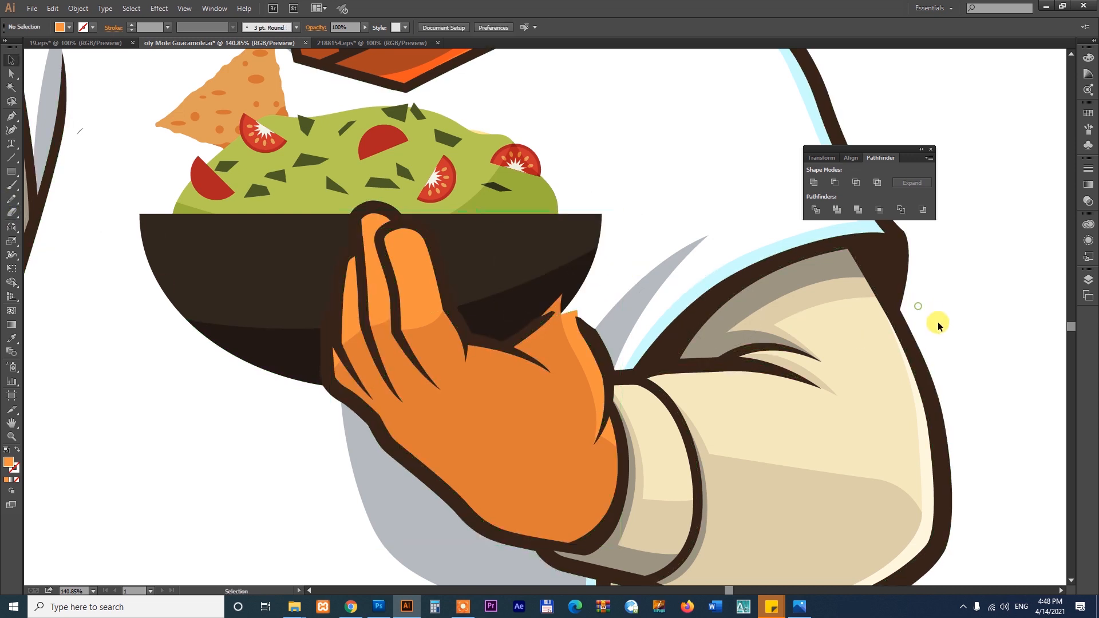
Step: Select the mascot's outline and colour shapes, excluding the bowl, and expand them
key(ctrl+minus)
key(ctrl+minus)
key(ctrl+minus)
key(ctrl+minus)
key(ctrl+minus)
drag(653, 217, 640, 276)
click(477, 232)
click(78, 8)
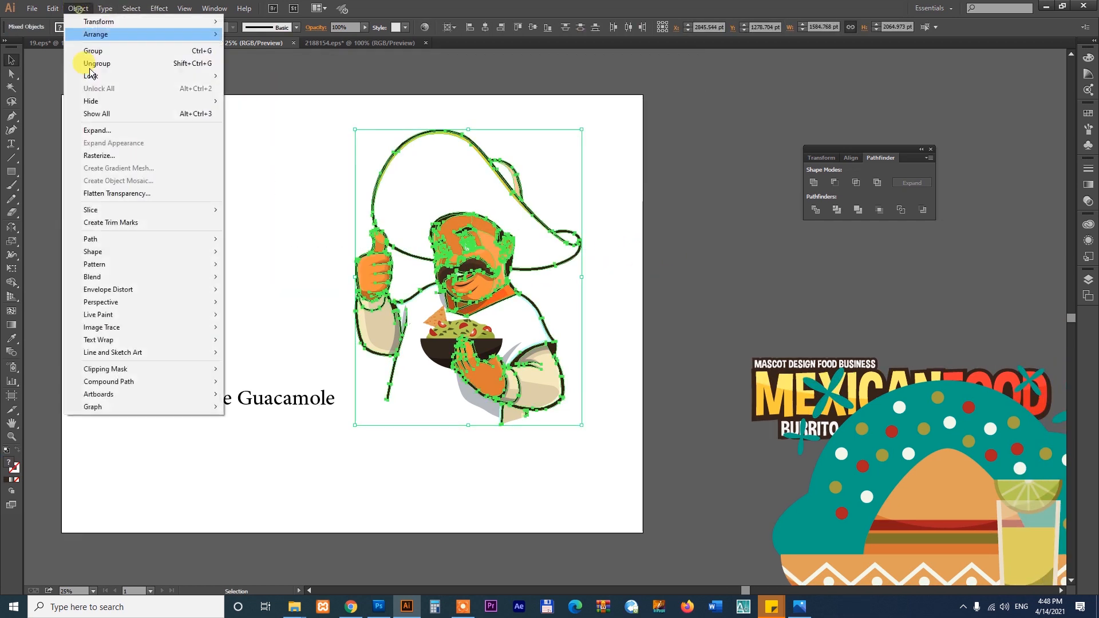
click(109, 129)
key(shift+e)
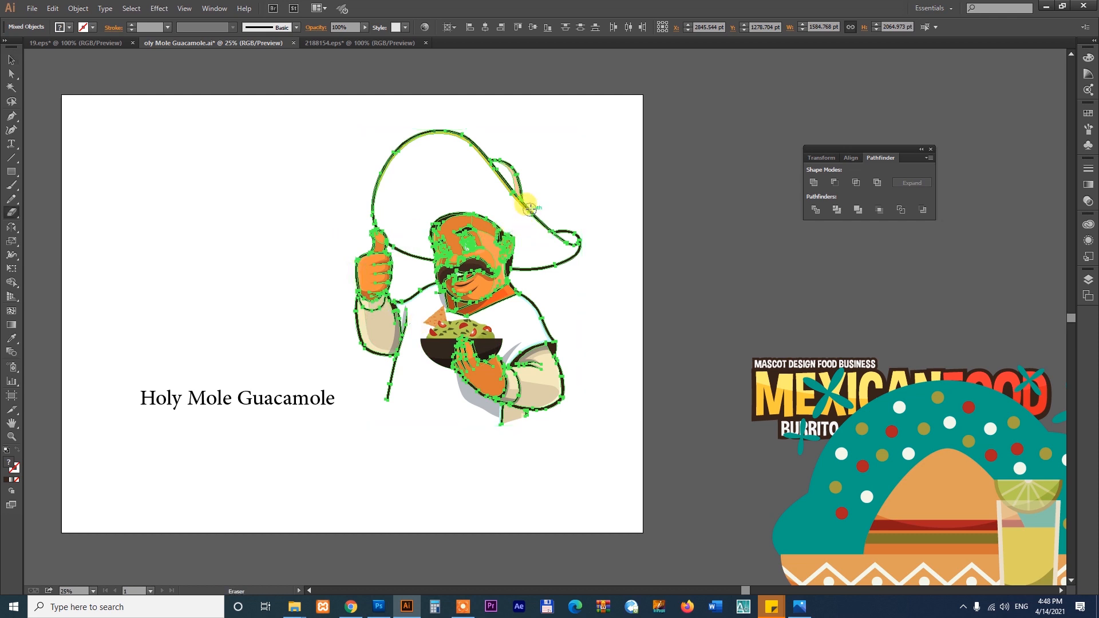
Step: Erase the sombrero, head, shoulder and raised-arm parts of the selected shapes, keeping the arm that holds the bowl
mouse_move(590, 240)
mouse_down()
mouse_move(351, 124)
mouse_move(535, 187)
mouse_up()
mouse_move(567, 244)
mouse_down()
mouse_move(412, 253)
mouse_move(417, 268)
mouse_move(351, 293)
mouse_up()
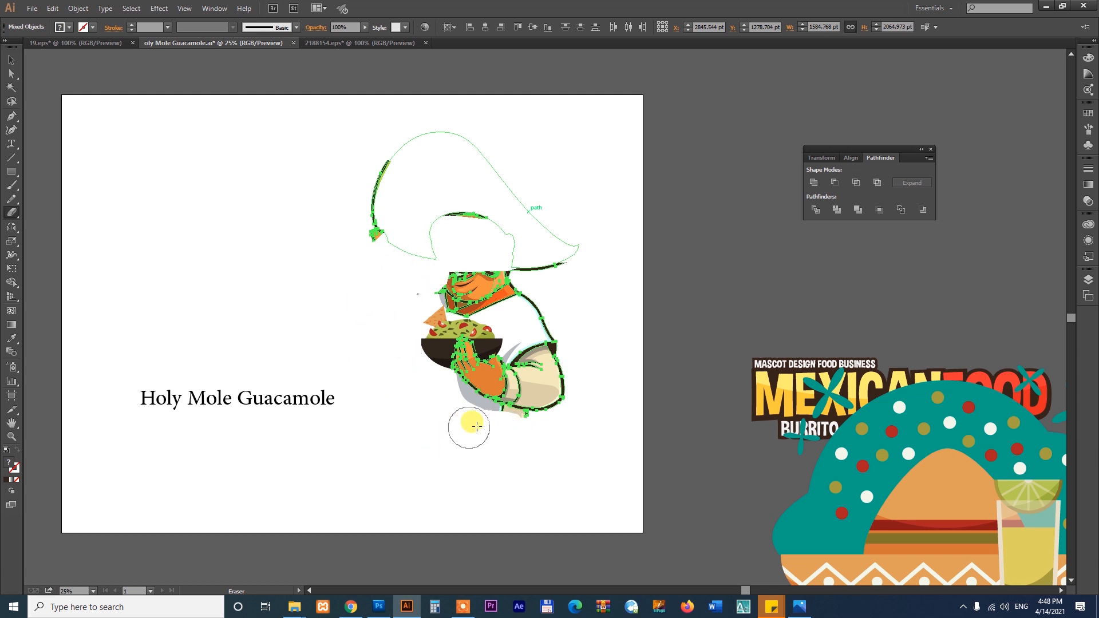
mouse_move(477, 426)
mouse_down()
mouse_move(503, 429)
mouse_move(650, 289)
mouse_move(549, 274)
mouse_move(446, 288)
mouse_move(458, 302)
mouse_move(569, 257)
mouse_move(539, 213)
mouse_up()
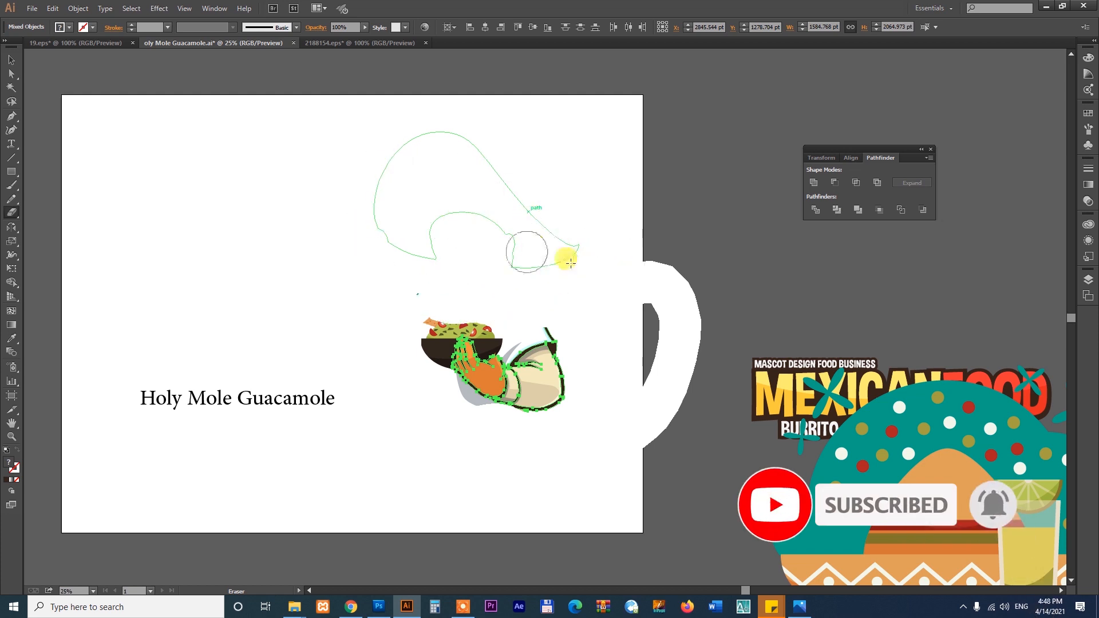
mouse_move(571, 263)
mouse_down()
mouse_move(633, 247)
mouse_move(692, 263)
mouse_up()
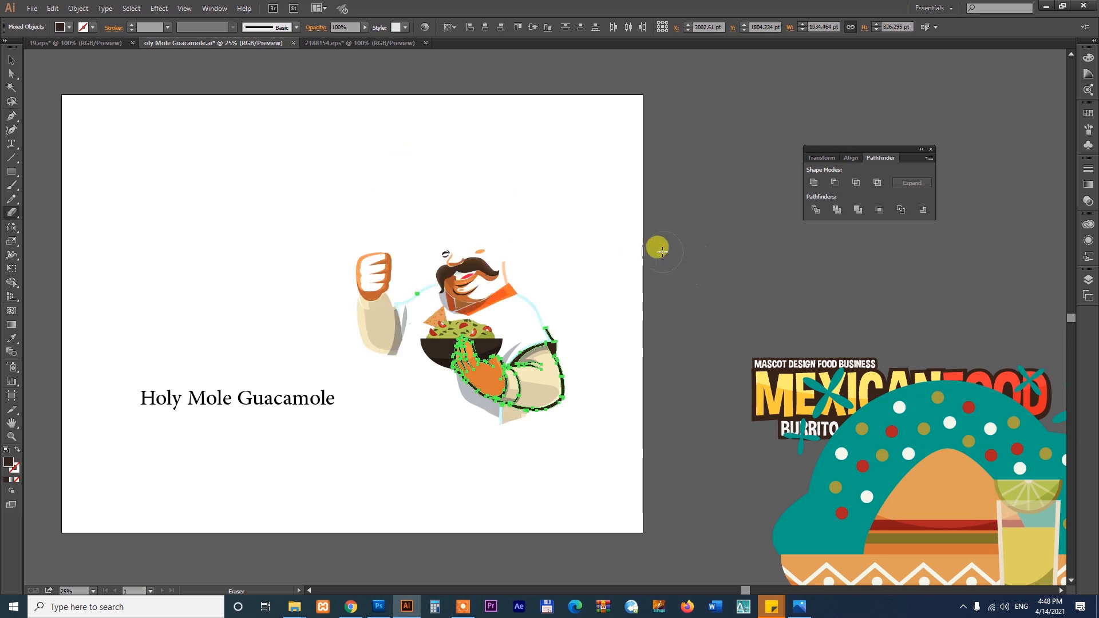
click(642, 275)
Step: Delete the leftover fist, sleeve, face, scarf and grey shadow pieces around the bowl and holding arm
click(453, 265)
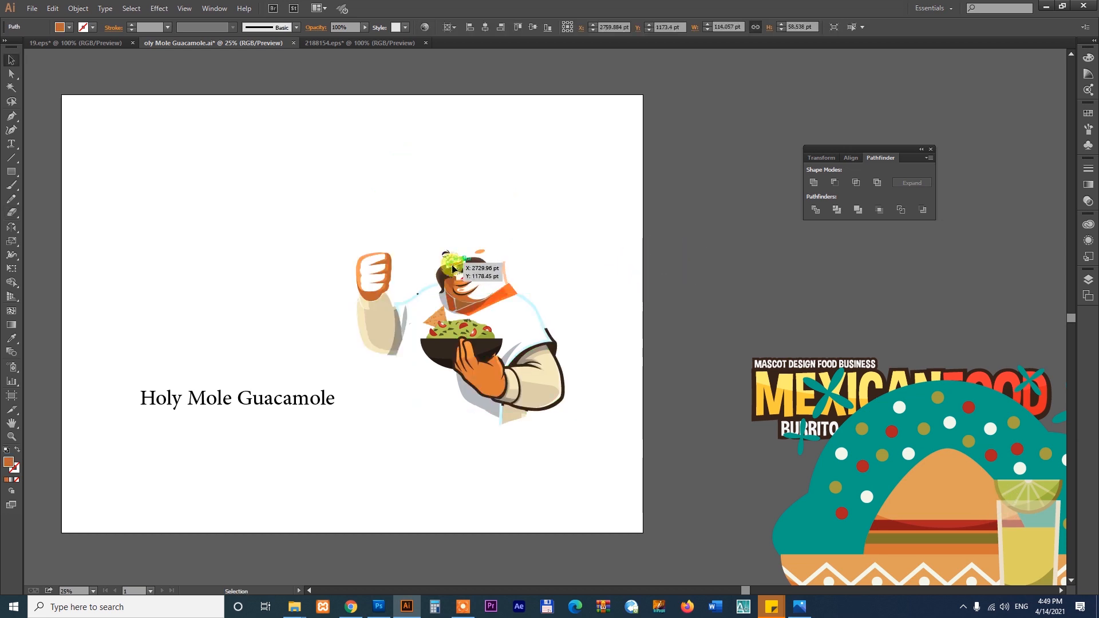
drag(261, 187, 678, 449)
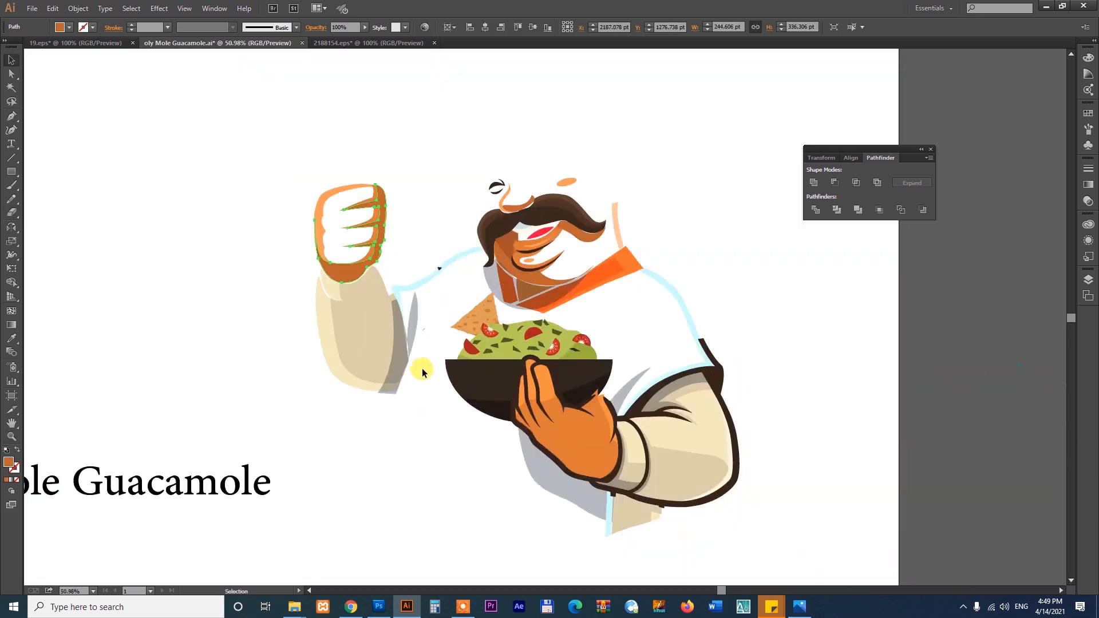
click(349, 393)
key(Delete)
drag(739, 280, 742, 277)
key(Delete)
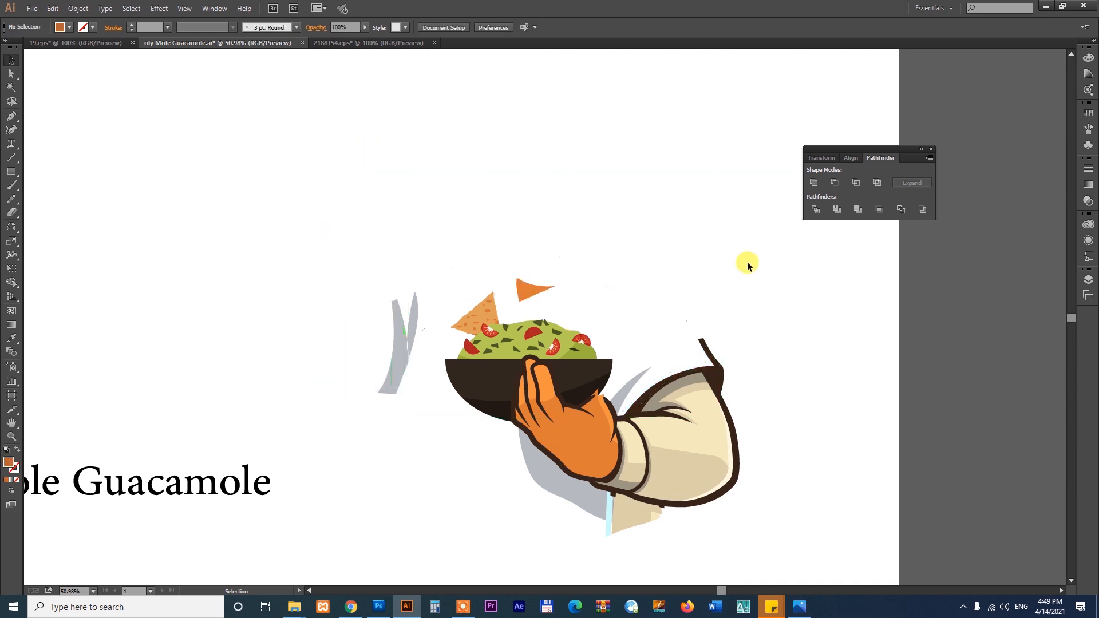
click(545, 300)
key(Delete)
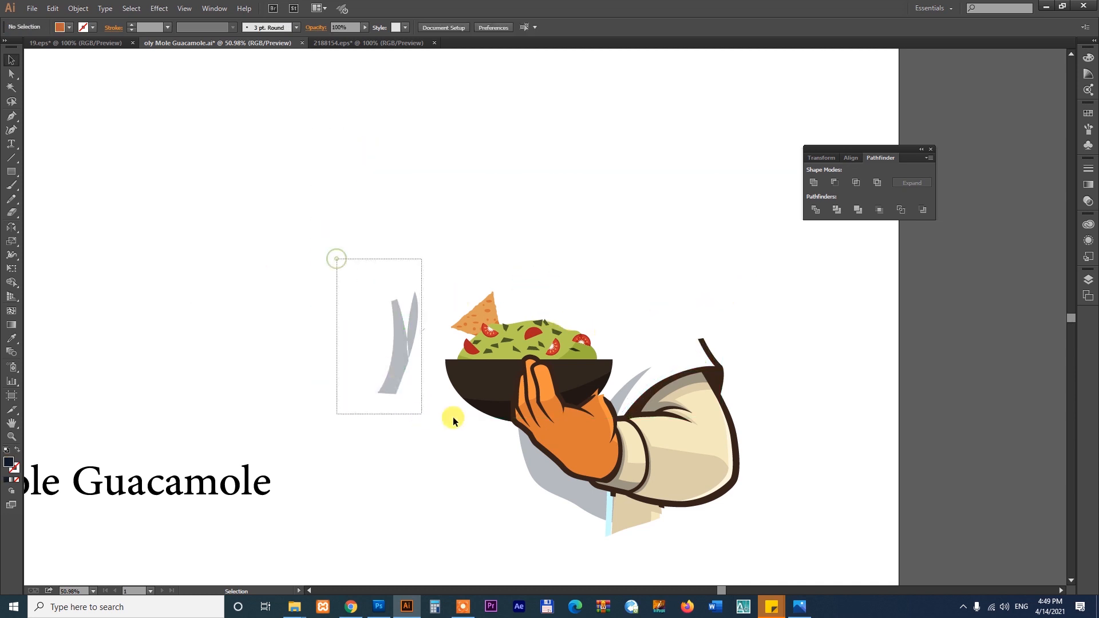
drag(453, 421, 452, 420)
key(Delete)
Step: Delete the grey shadow and the beige clothing remnant beneath the holding arm
drag(691, 280, 718, 325)
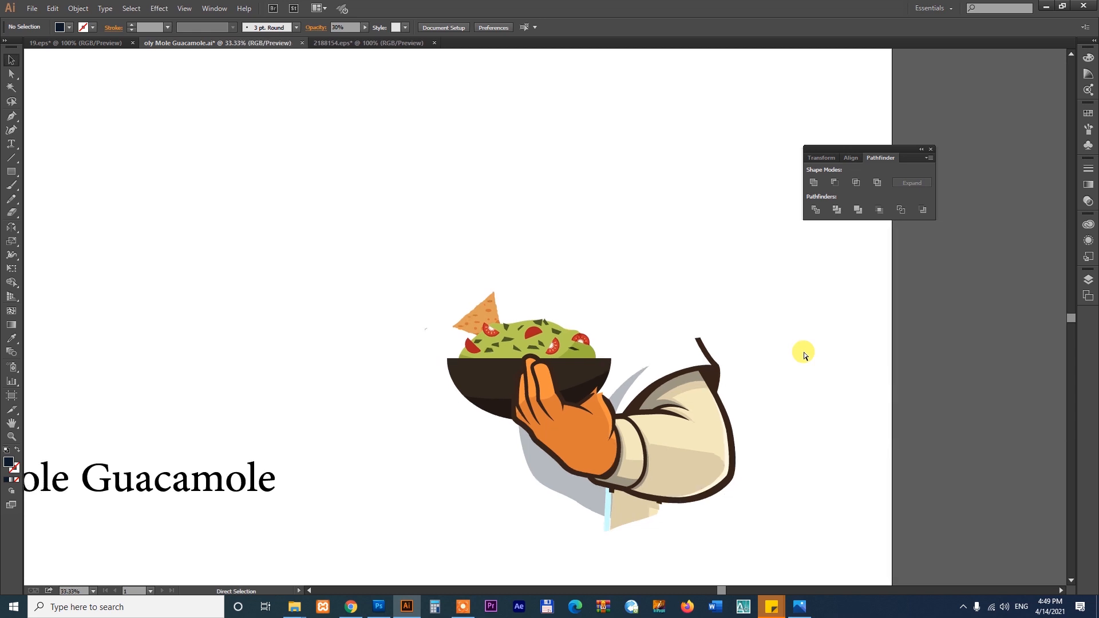
key(ctrl+minus)
click(558, 445)
key(Delete)
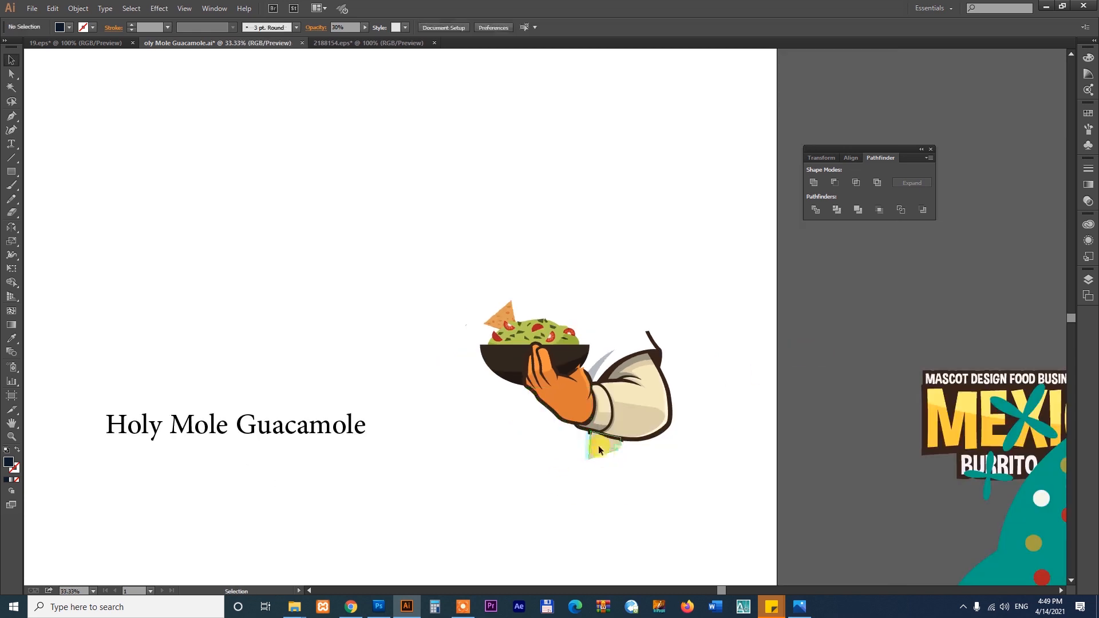
click(589, 462)
key(Delete)
Step: Paste the complete mascot with its striped poncho and circular badge behind the guacamole bowl and holding arm
key(ctrl+v)
click(787, 325)
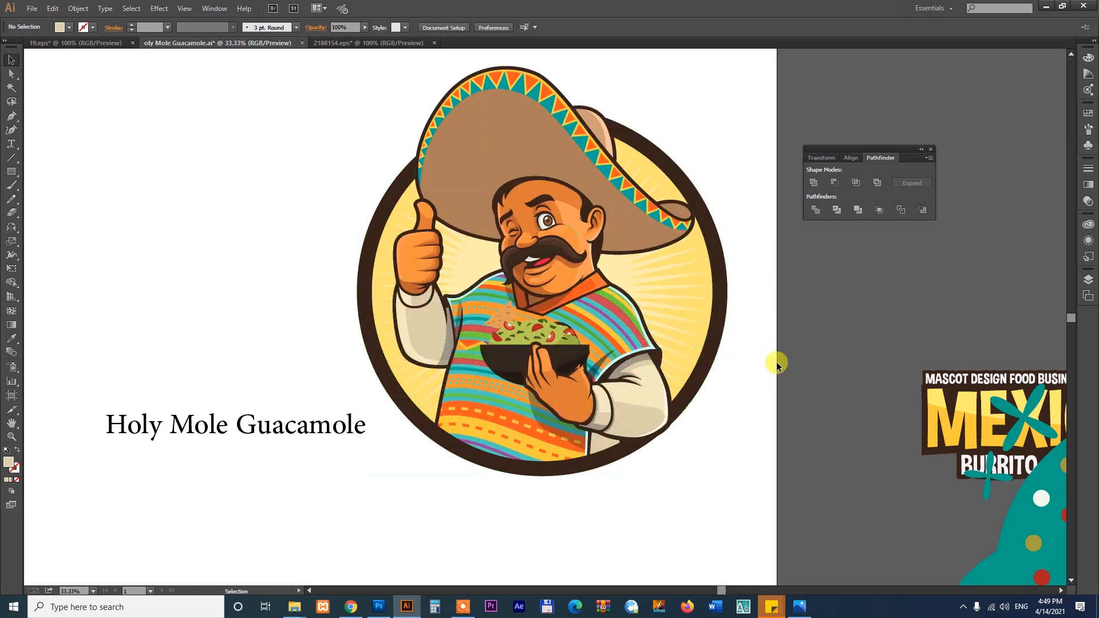
drag(707, 444, 748, 451)
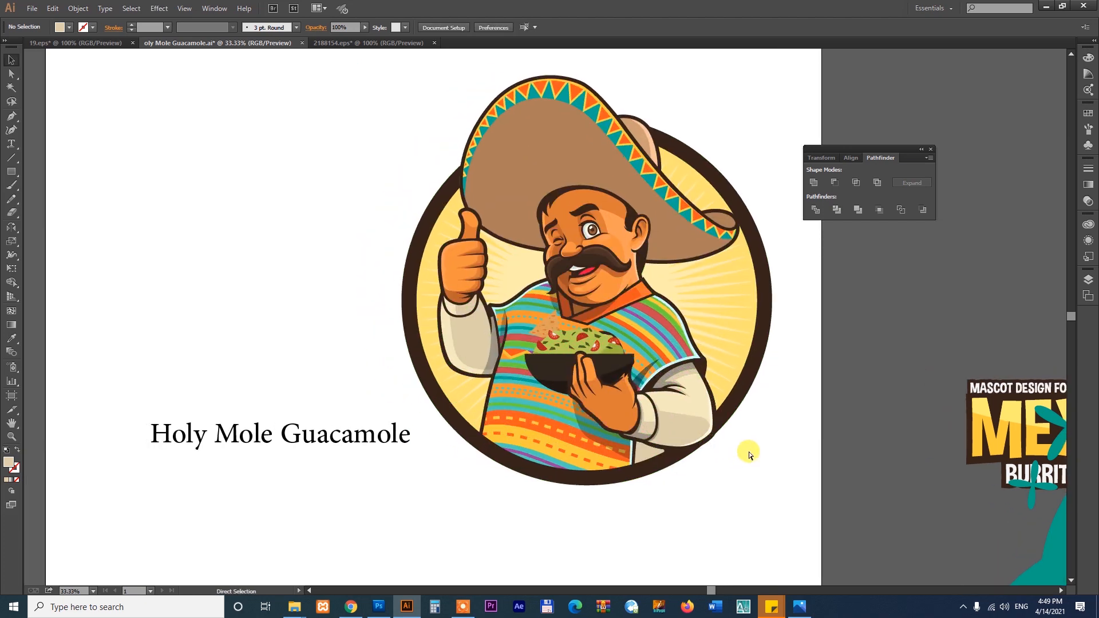
key(ctrl+minus)
drag(711, 442, 553, 449)
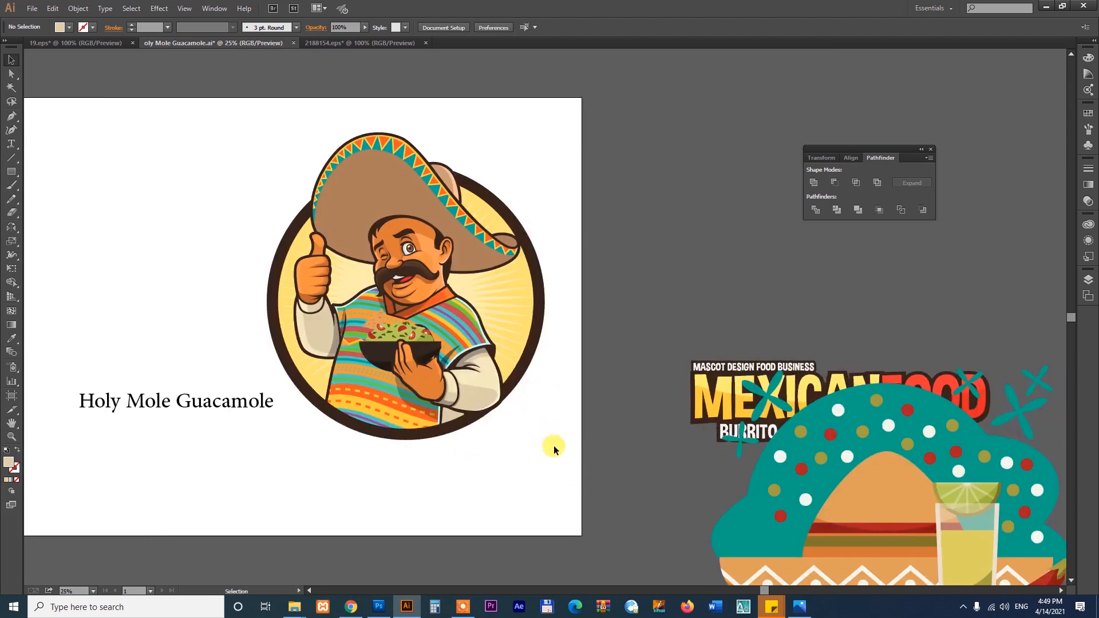
Step: Move the name text below the artboard's lower edge, then shrink the mascot badge and place it on the artboard's left half
click(178, 403)
key(ctrl+z)
drag(223, 119, 568, 454)
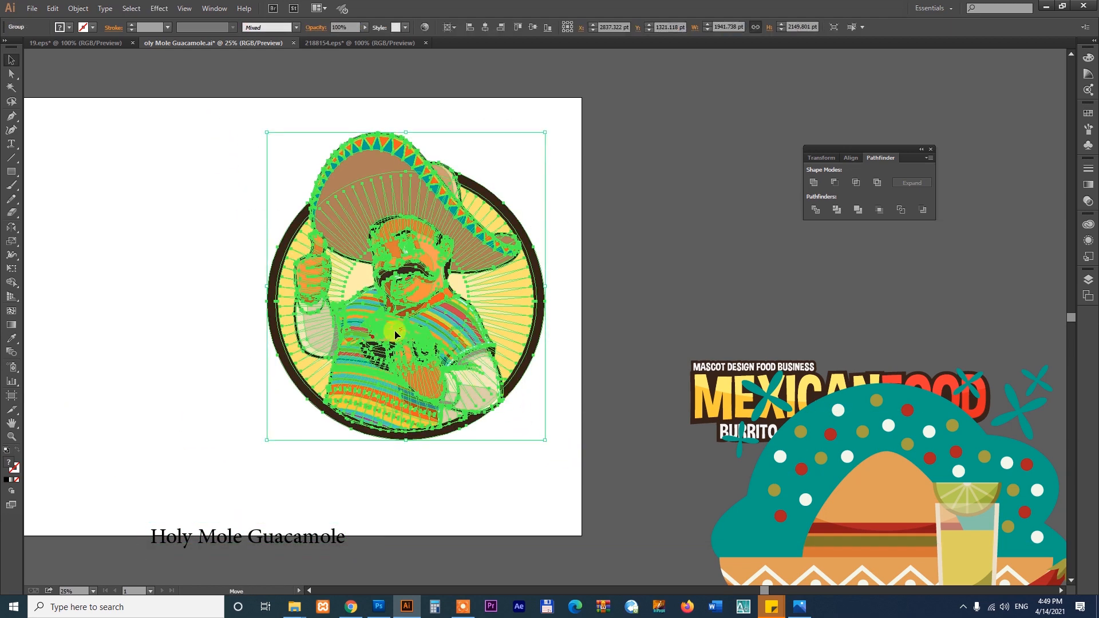
drag(395, 334, 233, 331)
drag(384, 441, 339, 389)
click(411, 347)
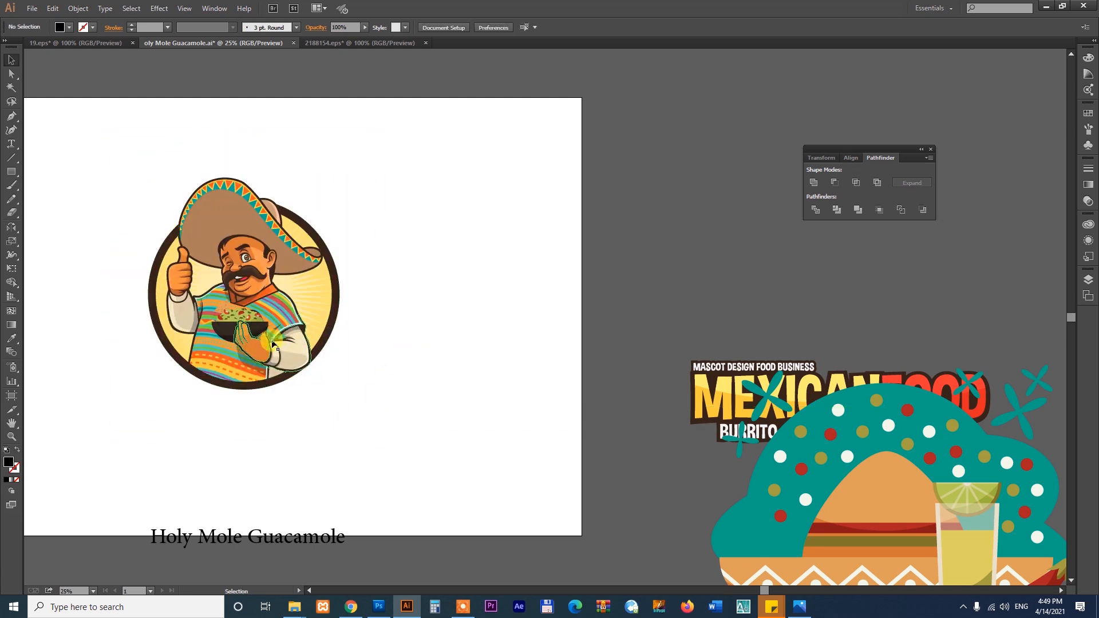
drag(282, 351, 289, 324)
click(373, 392)
Step: Bring the MEXICAN FOOD lettering group out from behind the teal sombrero artwork and place it beside the mascot badge
scroll(393, 439, down, 3)
scroll(393, 439, left, 1)
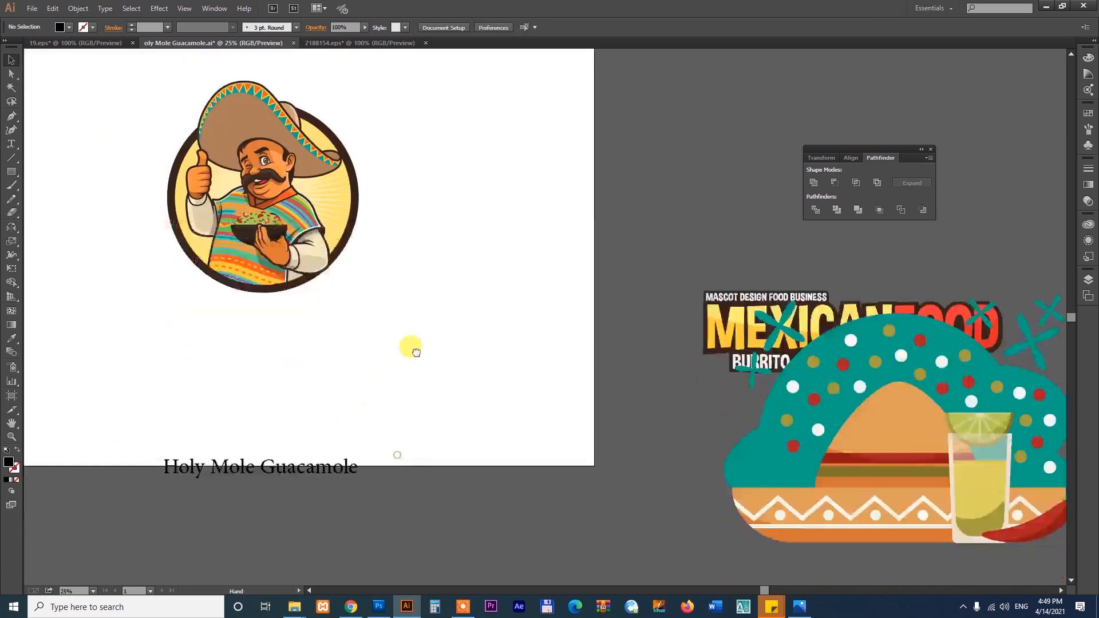
drag(555, 377, 459, 375)
click(805, 333)
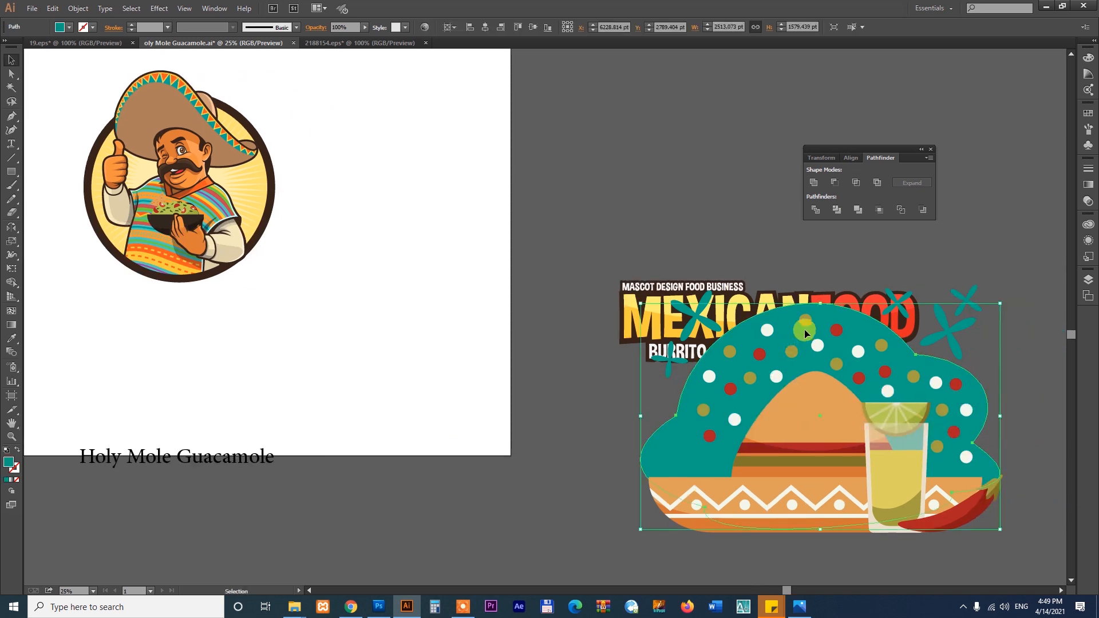
drag(662, 316, 55, 318)
click(331, 416)
drag(332, 403, 520, 484)
click(403, 310)
drag(338, 314, 217, 342)
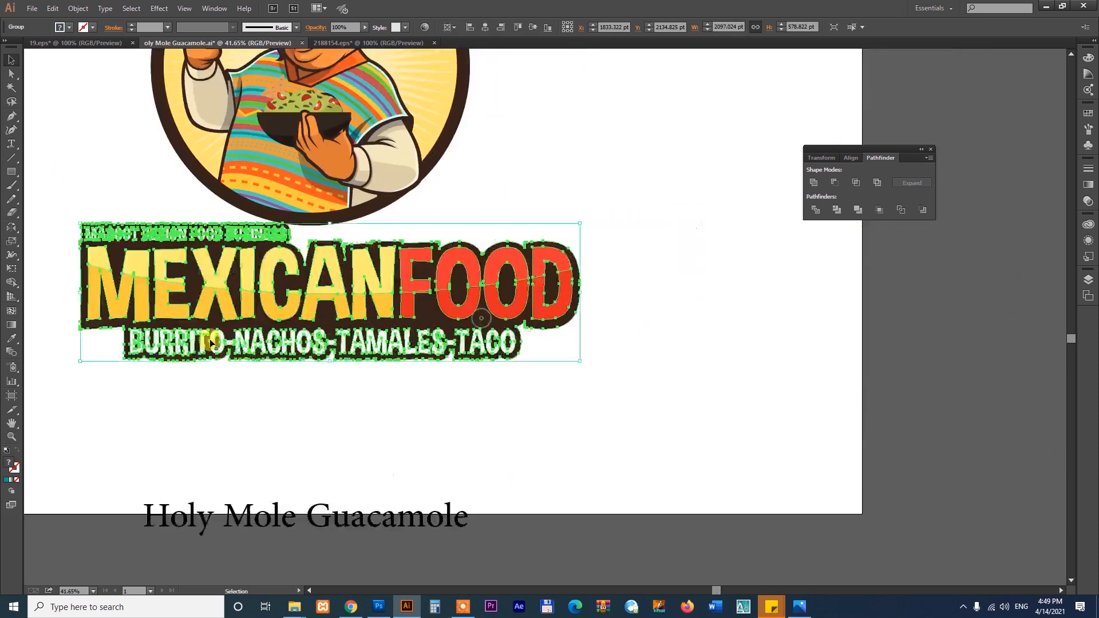
drag(162, 309, 675, 144)
scroll(637, 343, up, 2)
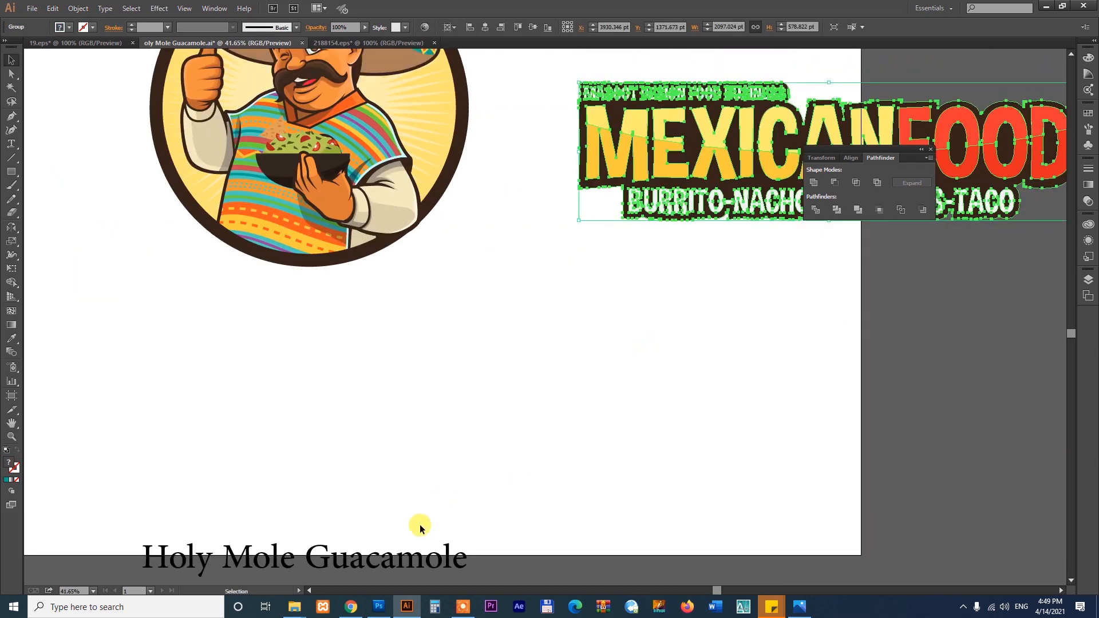
Step: Move the name text up onto the artboard and cut the word Guacamole out of it, leaving Holy Mole
drag(318, 562, 281, 459)
double_click(299, 462)
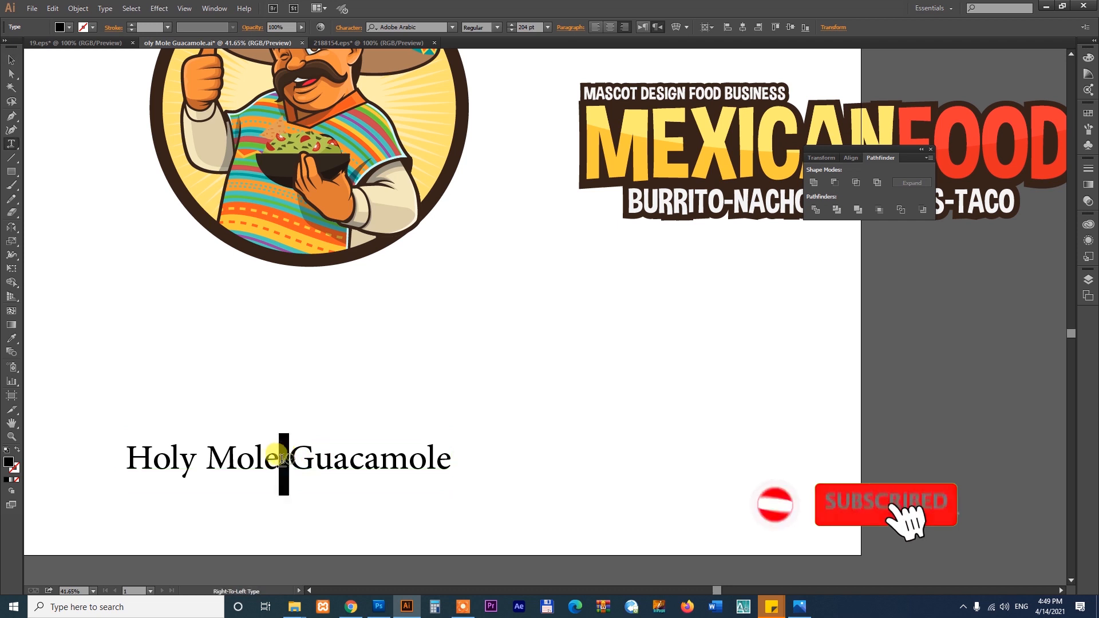
key(BackSpace)
key(shift+End)
key(ctrl+c)
key(BackSpace)
click(12, 116)
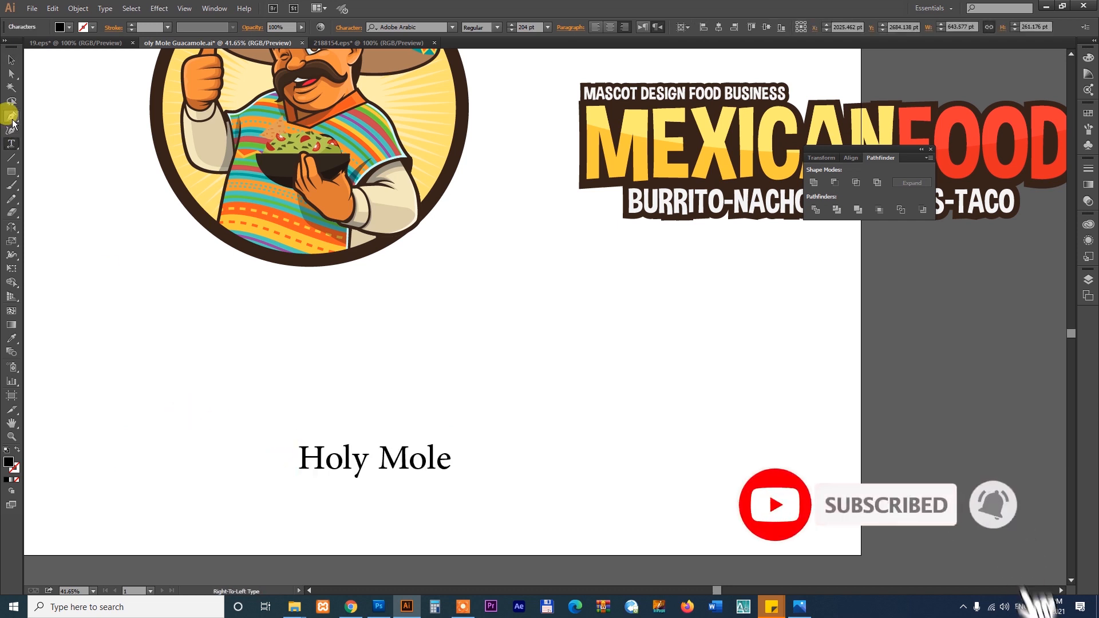
click(9, 62)
Step: Duplicate the Holy Mole text beneath the mascot and replace the copy's wording with Guacamole
drag(412, 451, 621, 342)
drag(621, 343, 318, 351)
double_click(316, 348)
key(ctrl+a)
key(ctrl+v)
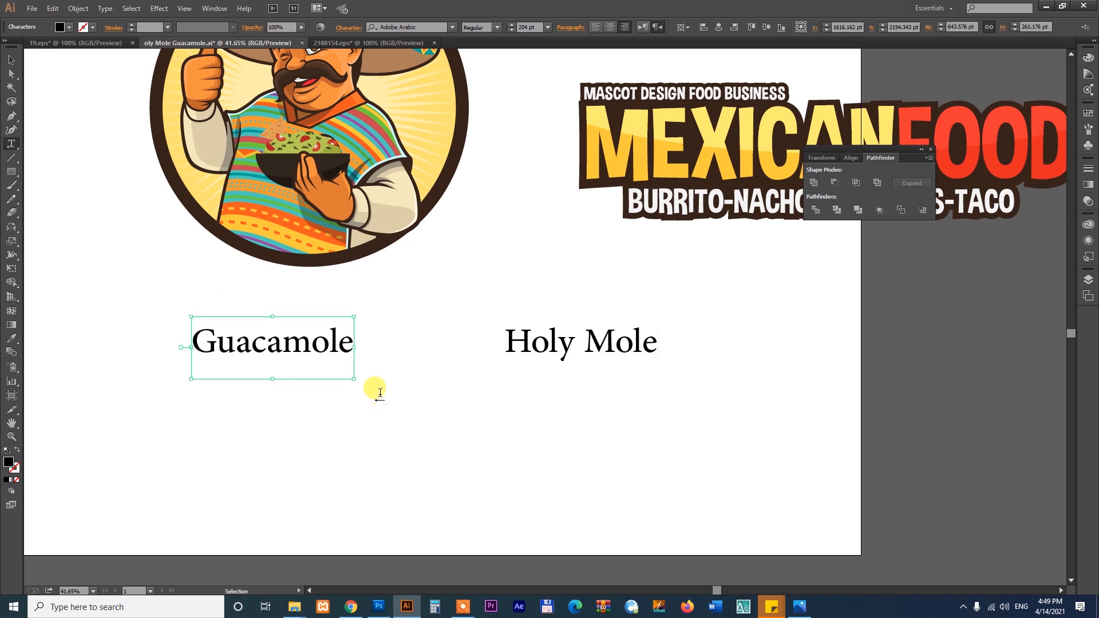
Step: Scale the Guacamole text up to about 453 pt and position it directly under the mascot badge
click(12, 63)
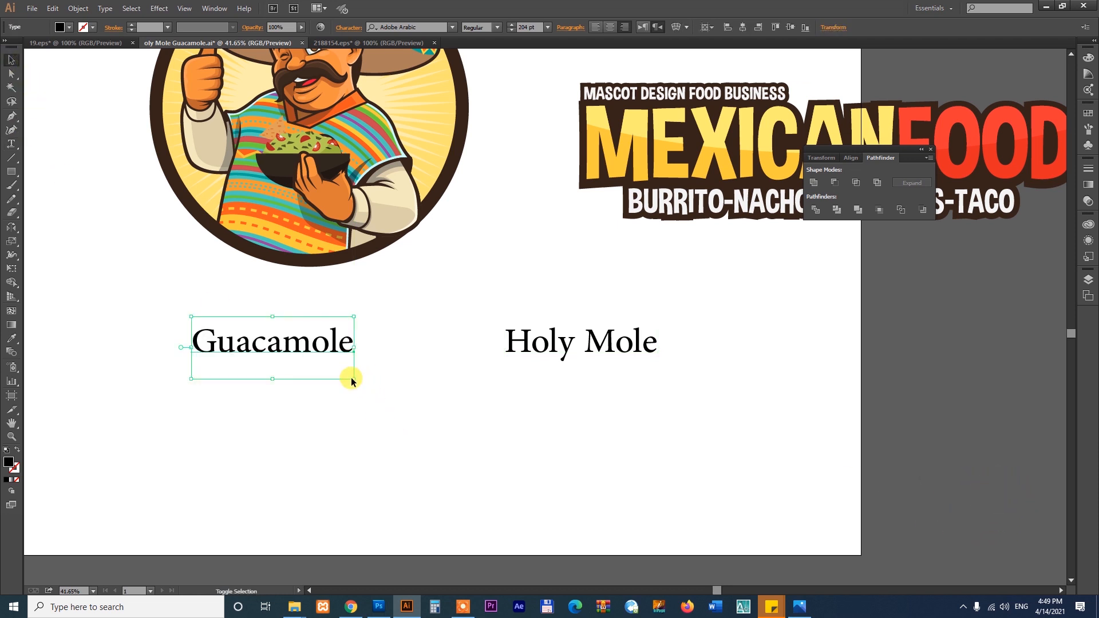
drag(354, 379, 453, 416)
drag(396, 360, 410, 331)
Step: Switch to Chrome and load dafont.com in one of the open Freepik tabs
click(351, 605)
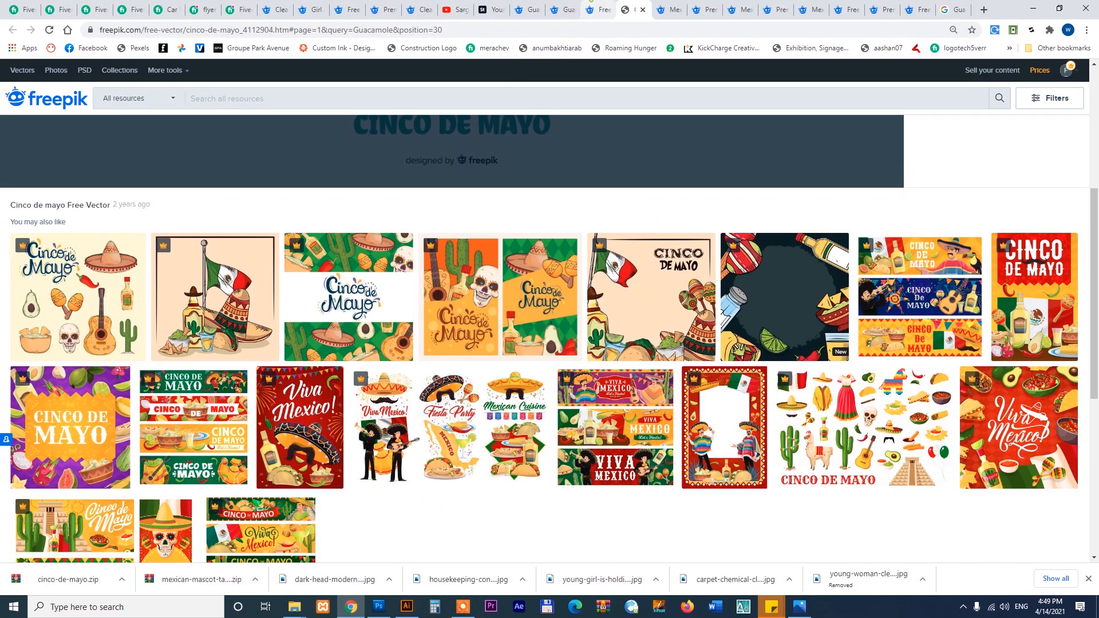
click(597, 5)
click(592, 25)
text(d)
click(245, 48)
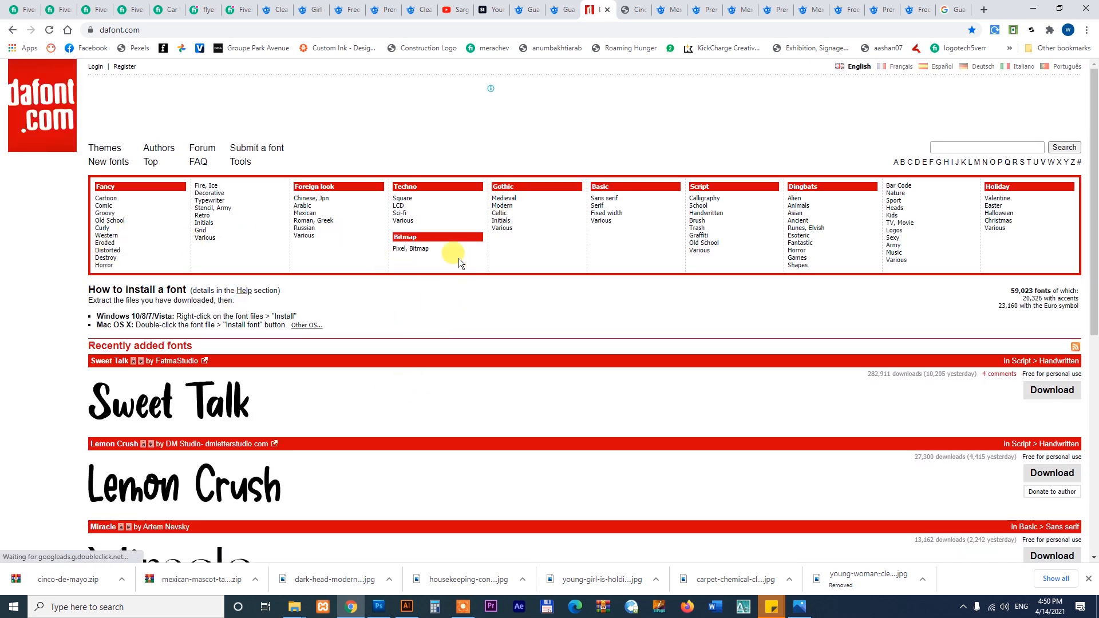
Step: Look through dafont's recently added fonts and the Chinese, Jpn category for a suitable logo typeface
scroll(757, 279, down, 8)
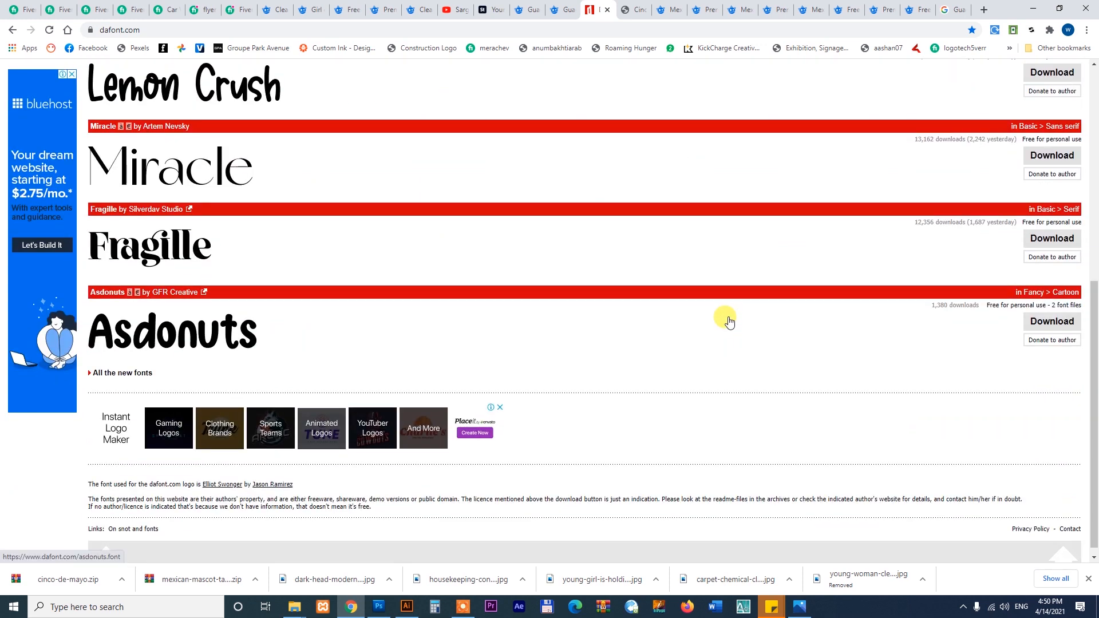
scroll(368, 304, up, 10)
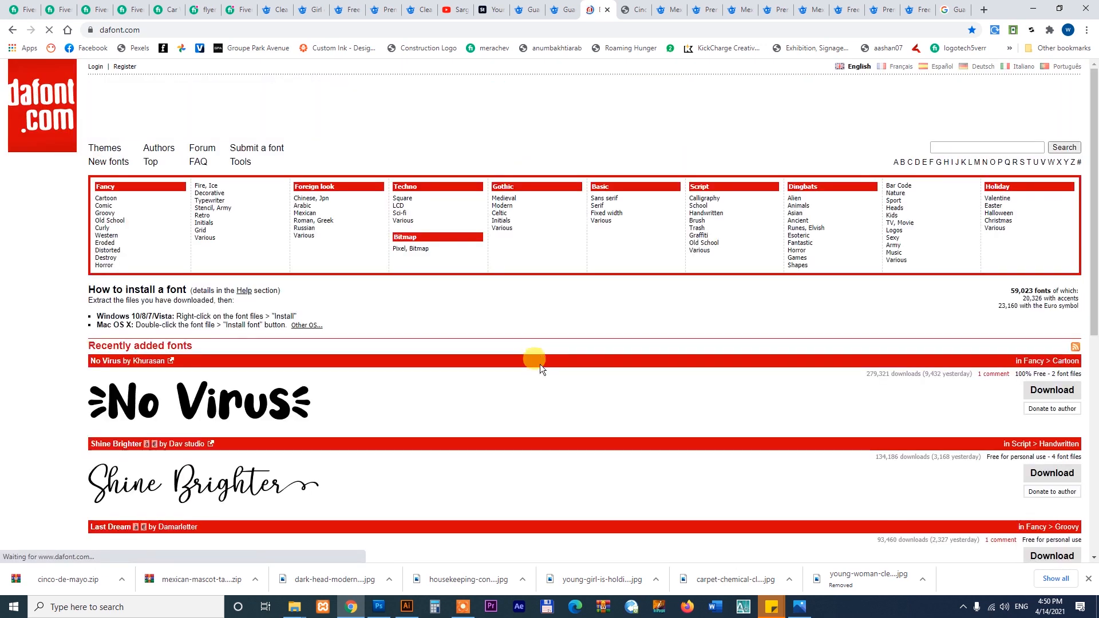
scroll(535, 378, down, 7)
scroll(537, 381, up, 3)
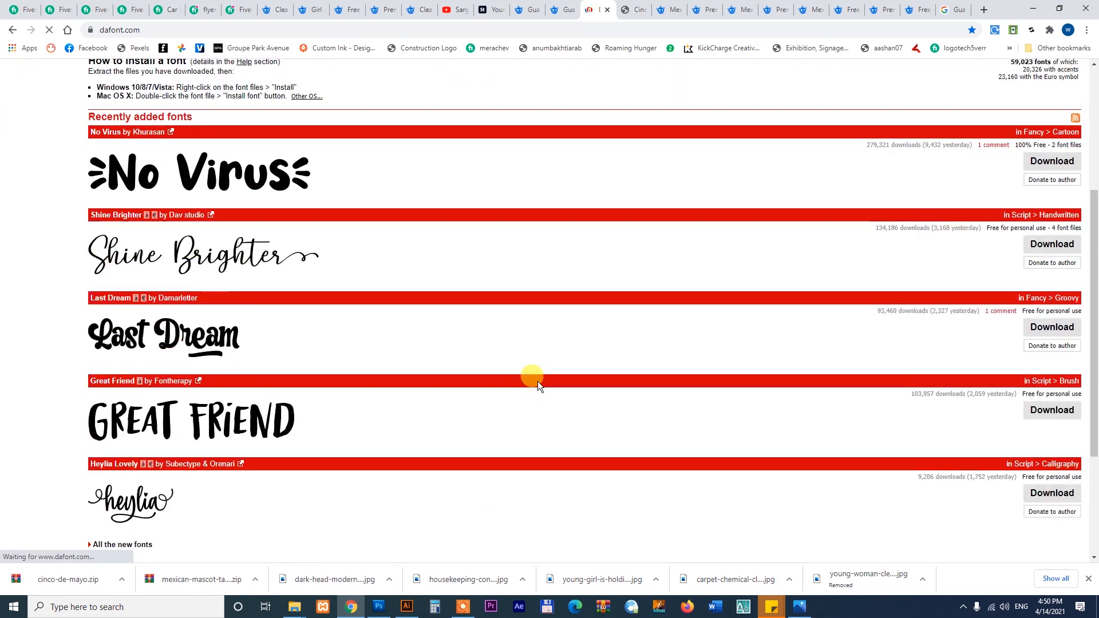
scroll(537, 383, down, 1)
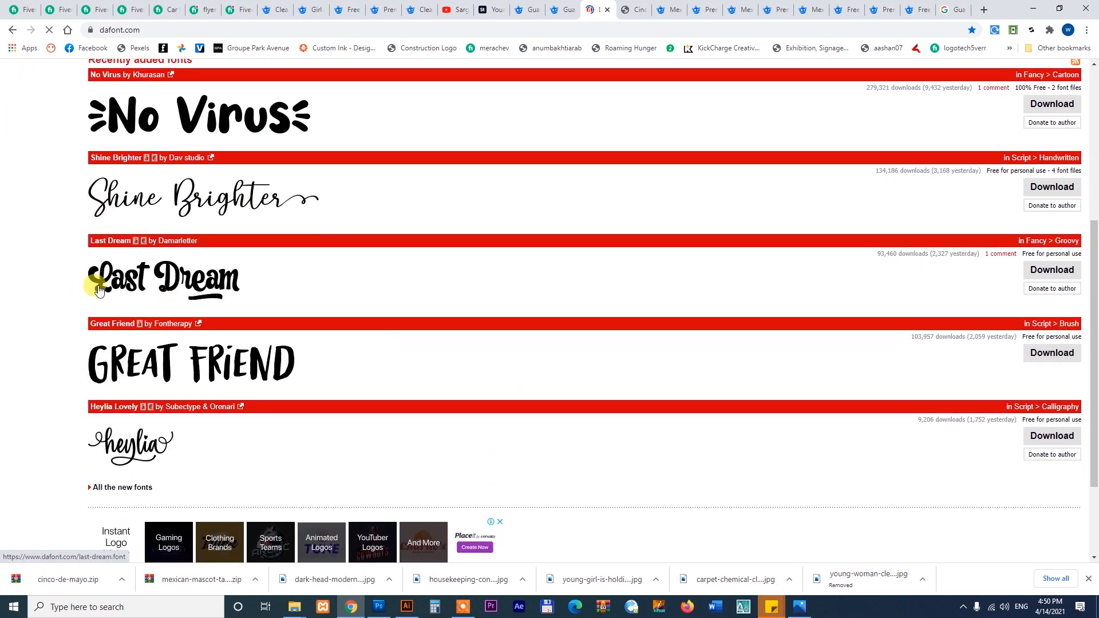
scroll(498, 334, up, 4)
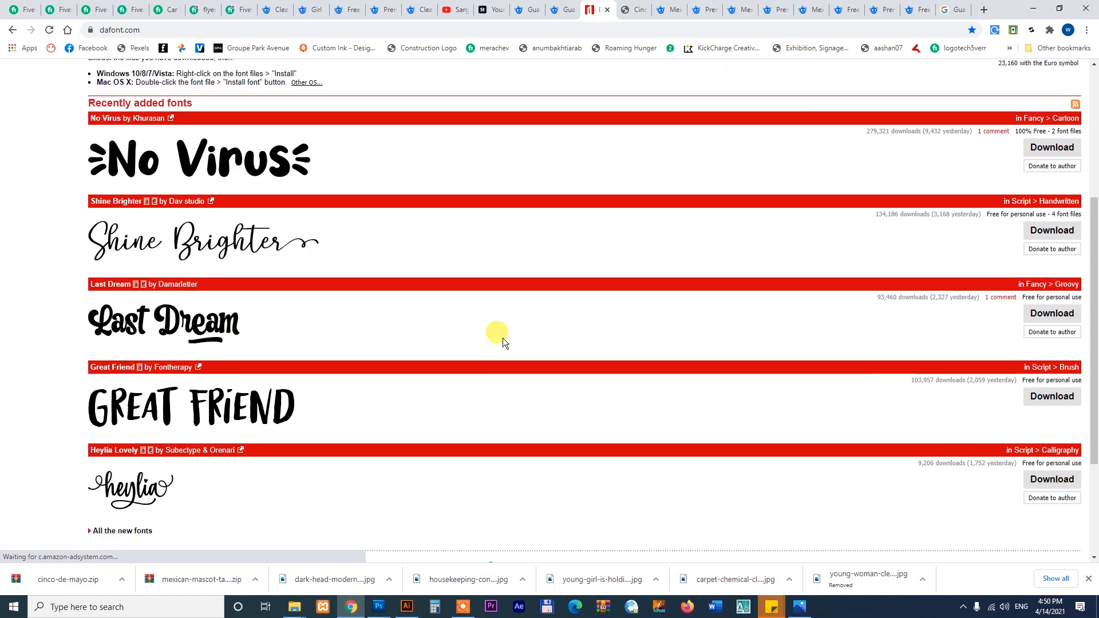
click(310, 141)
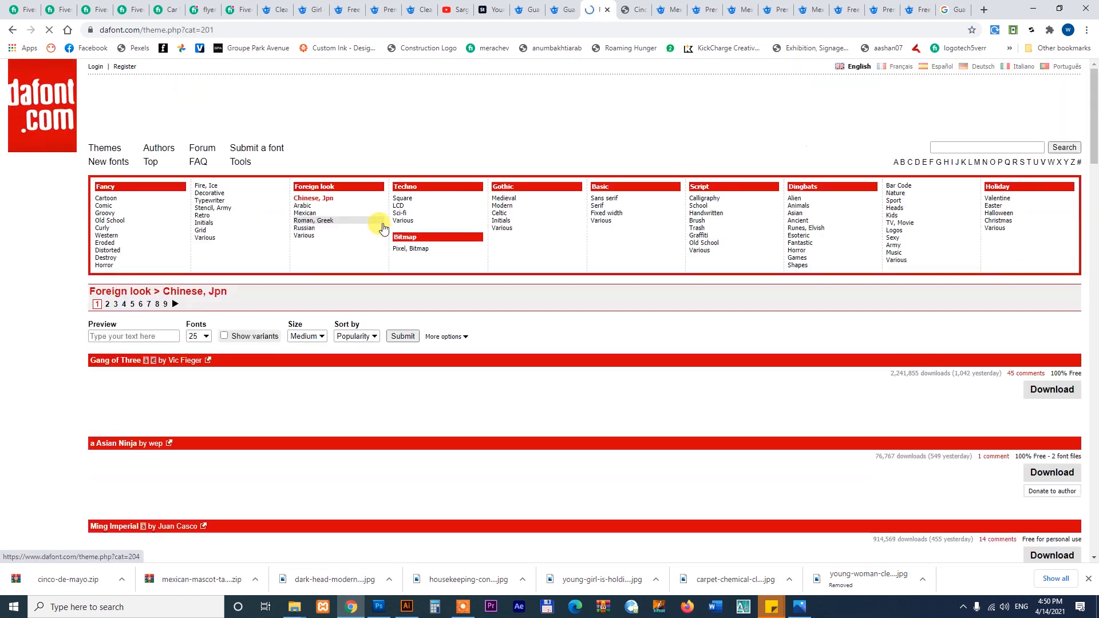
scroll(431, 270, down, 4)
scroll(473, 278, down, 6)
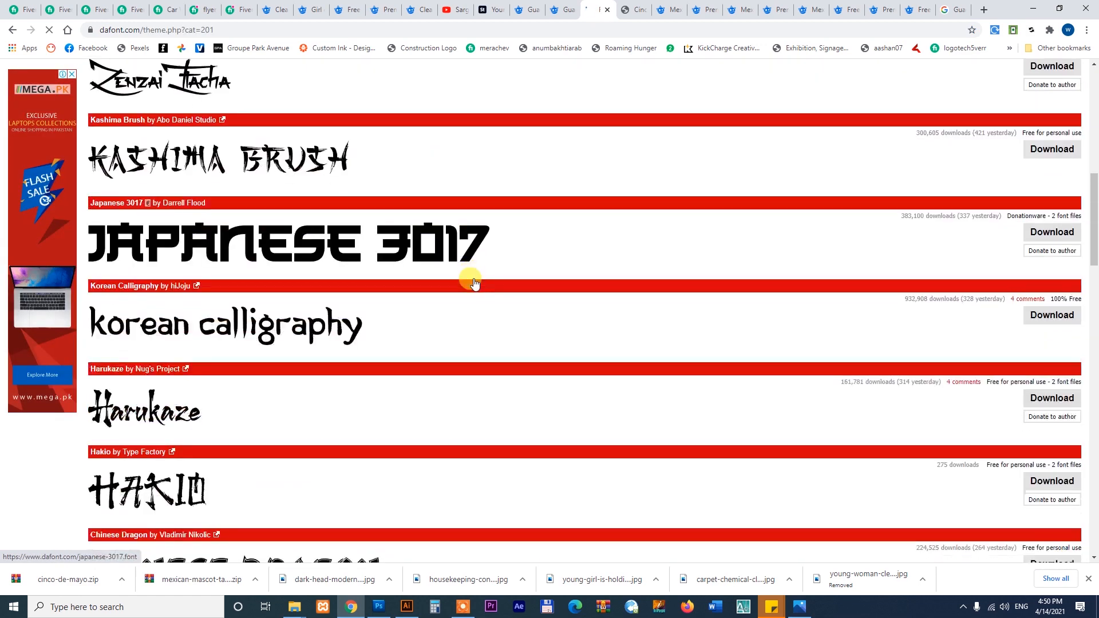
scroll(473, 278, up, 10)
Step: Open the Foreign look > Mexican font category and download the Artesania Display font
click(304, 207)
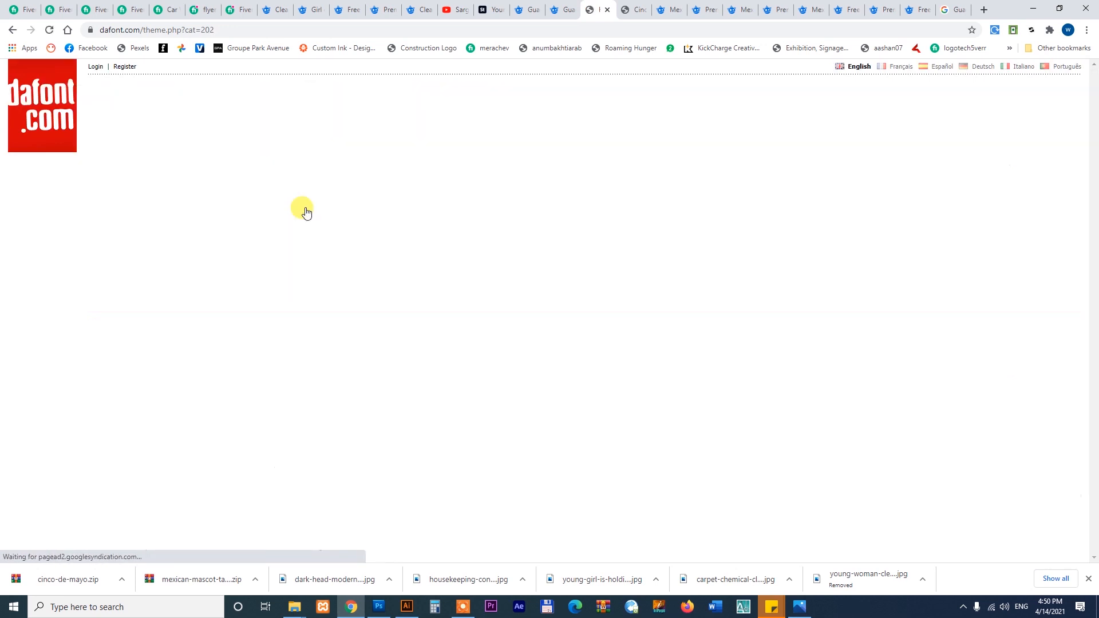
click(306, 212)
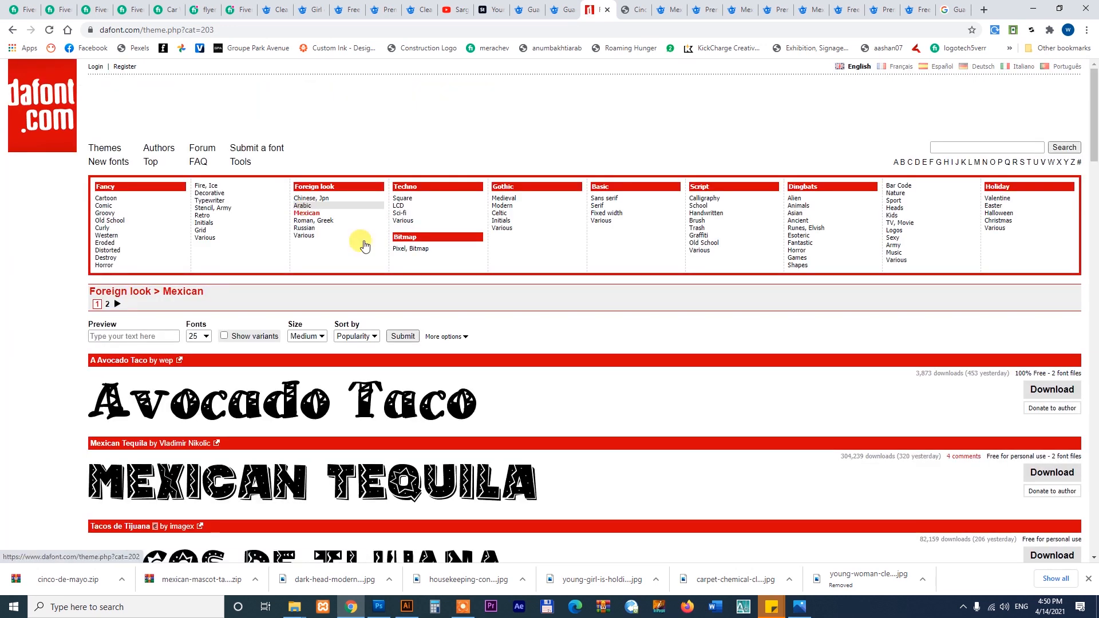
scroll(463, 327, down, 6)
scroll(577, 363, down, 8)
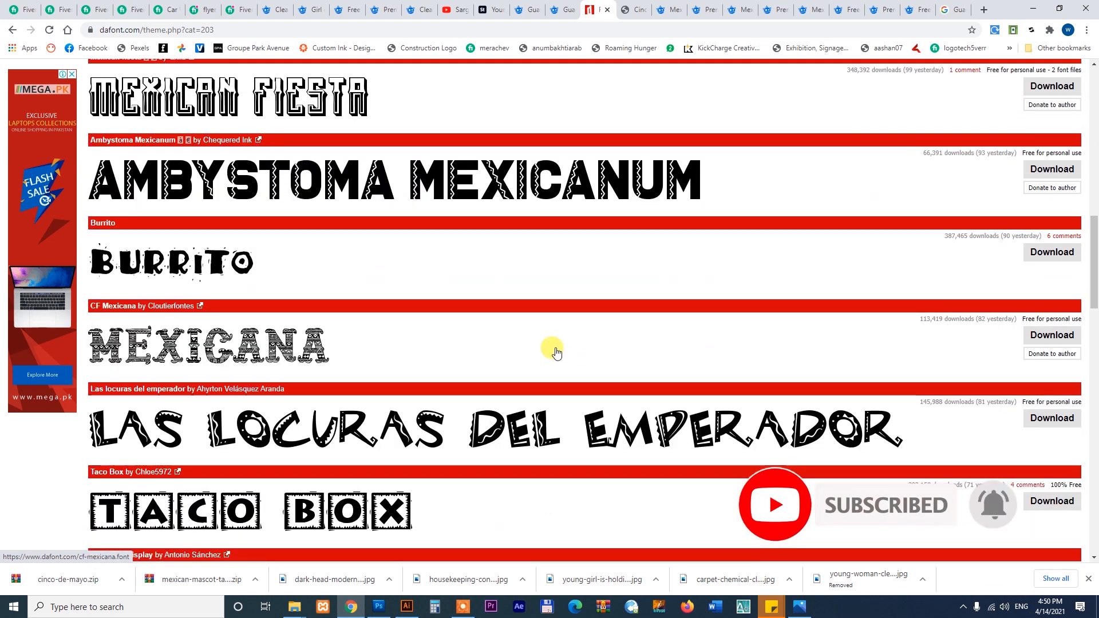
scroll(557, 352, down, 5)
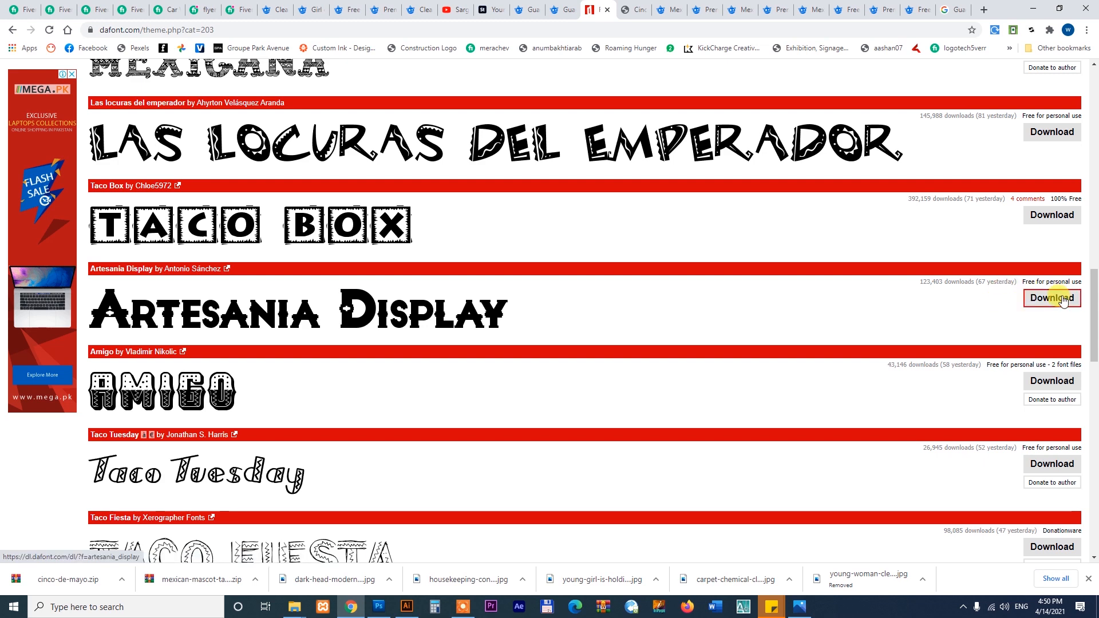
scroll(730, 286, down, 6)
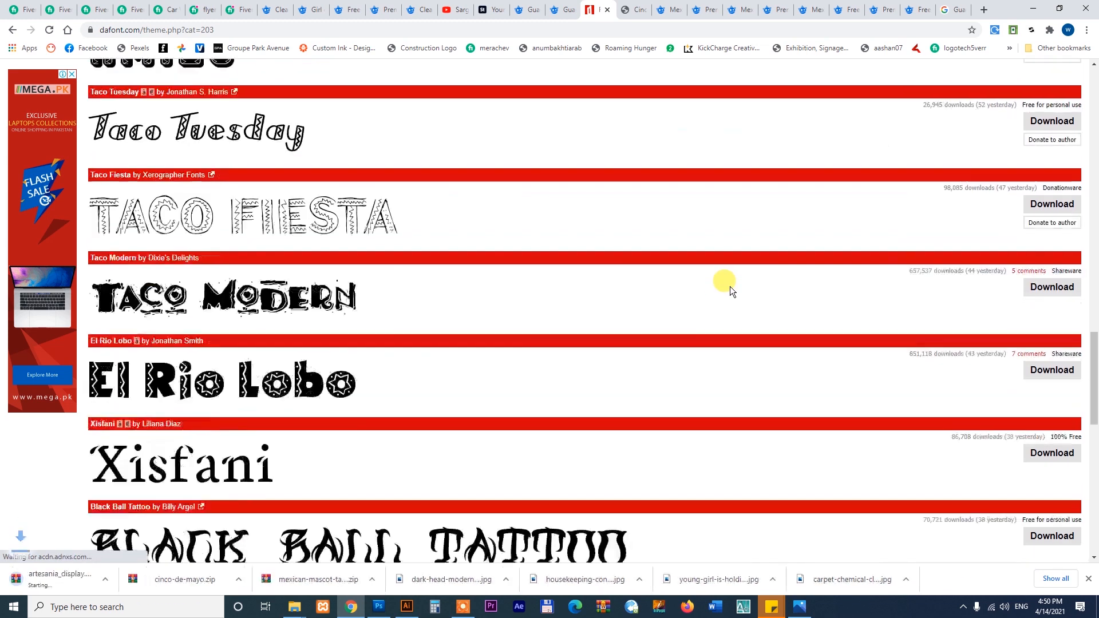
Step: Examine the remaining Mexican fonts on both category pages, comparing them with the MEXICAN FOOD lettering in Illustrator
scroll(581, 327, down, 4)
scroll(581, 327, down, 4)
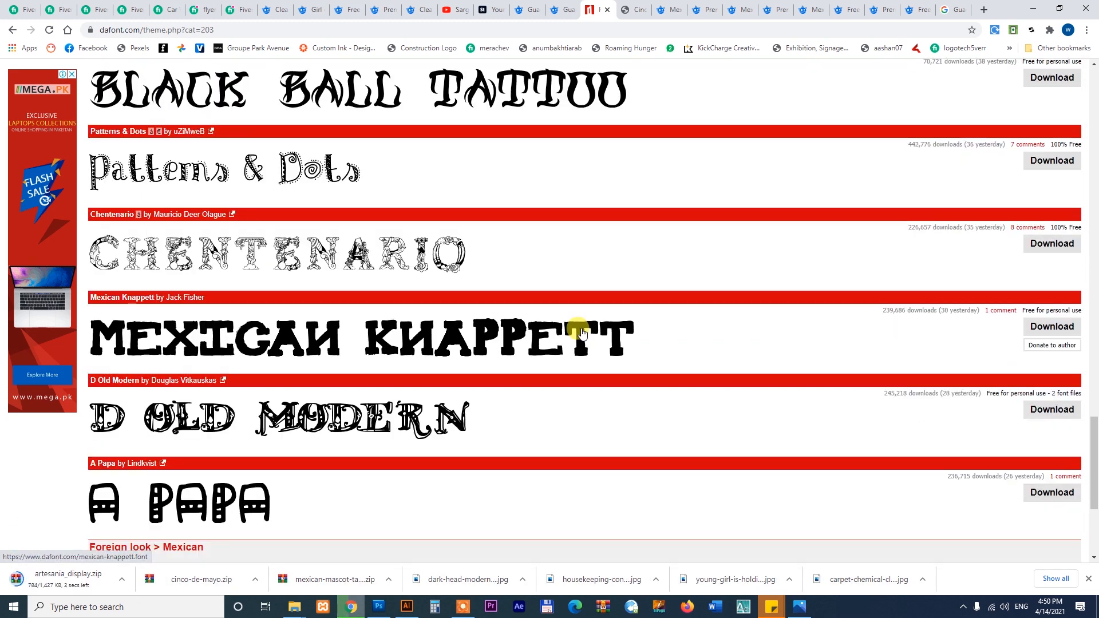
scroll(520, 363, down, 4)
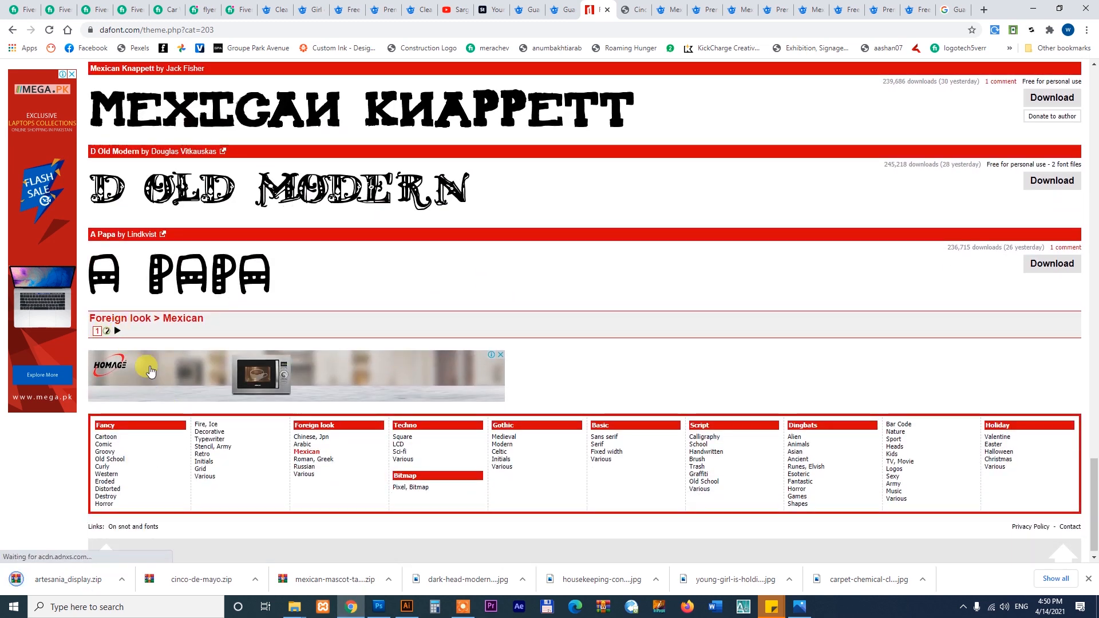
click(418, 606)
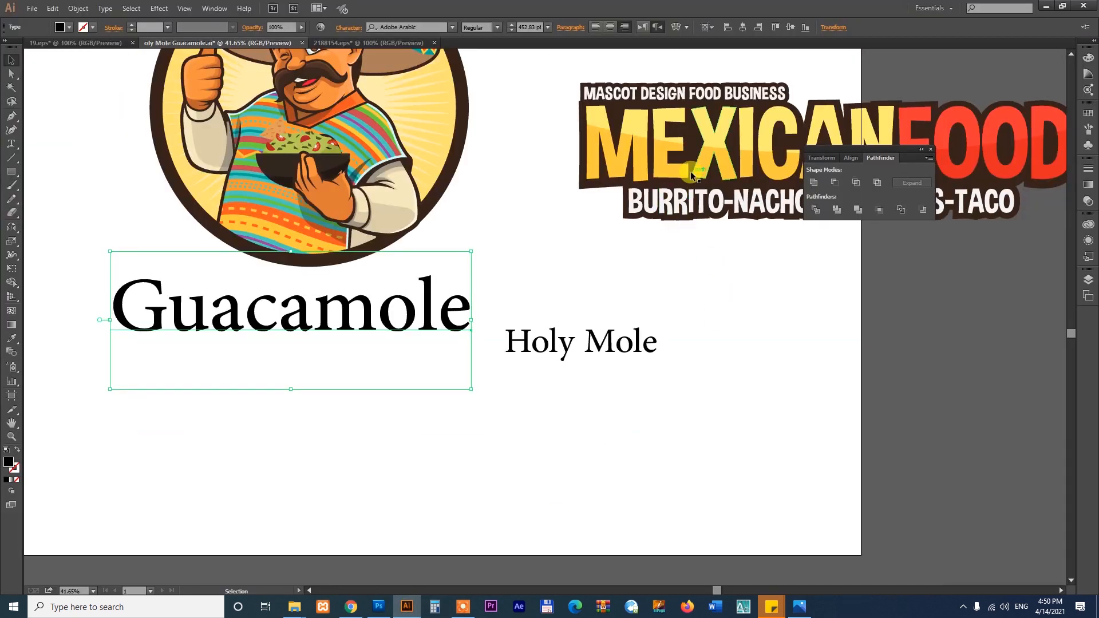
click(358, 611)
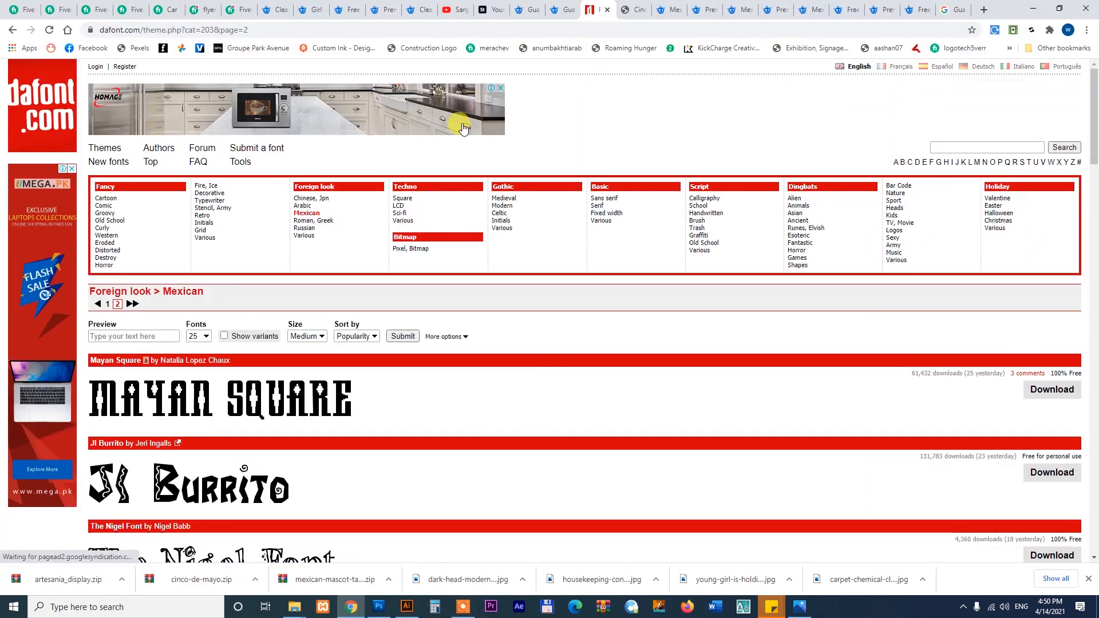
scroll(561, 380, down, 5)
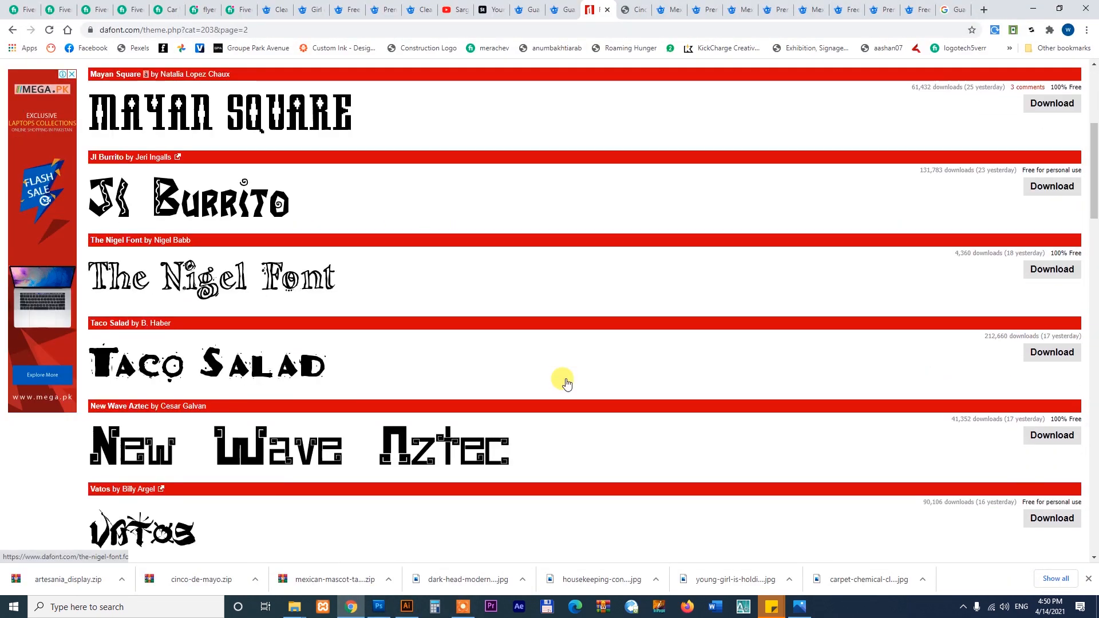
scroll(565, 383, down, 7)
scroll(566, 386, down, 7)
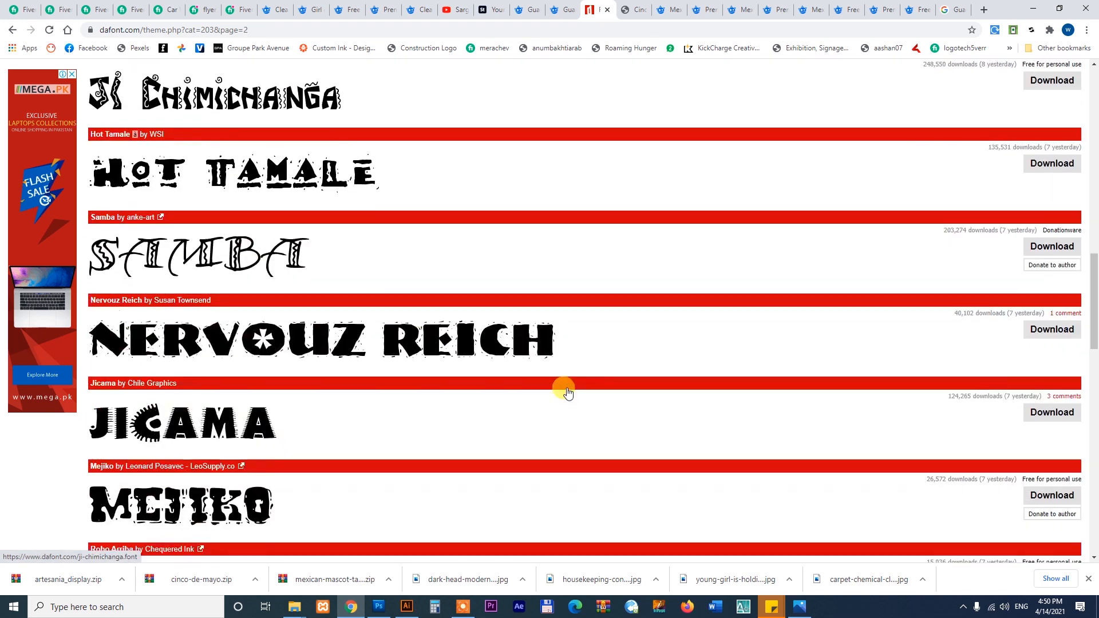
scroll(567, 392, down, 6)
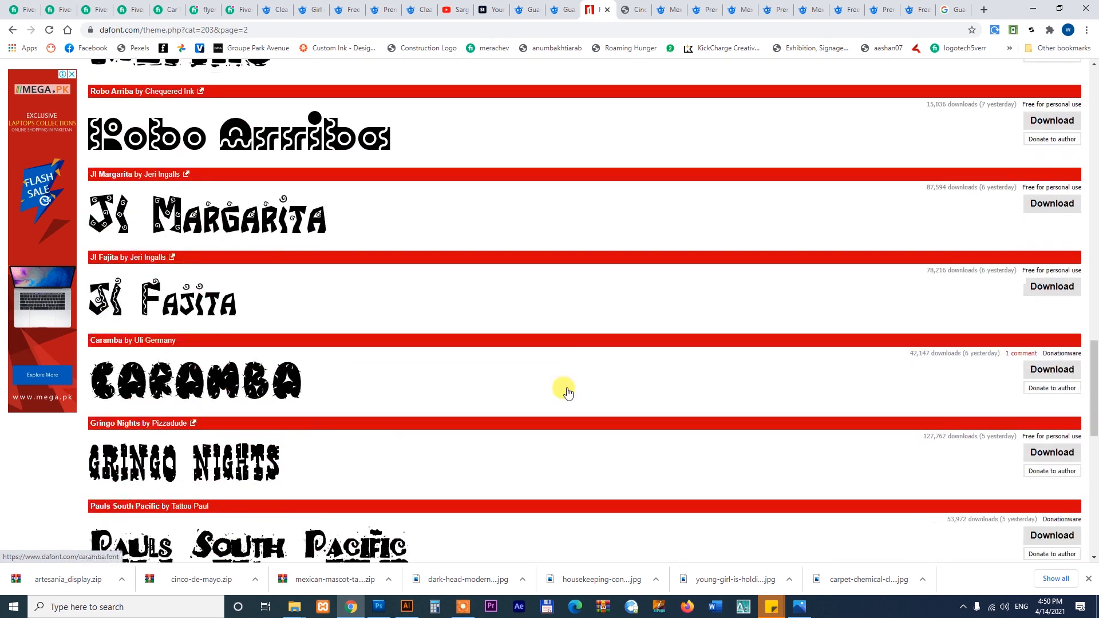
scroll(567, 390, down, 10)
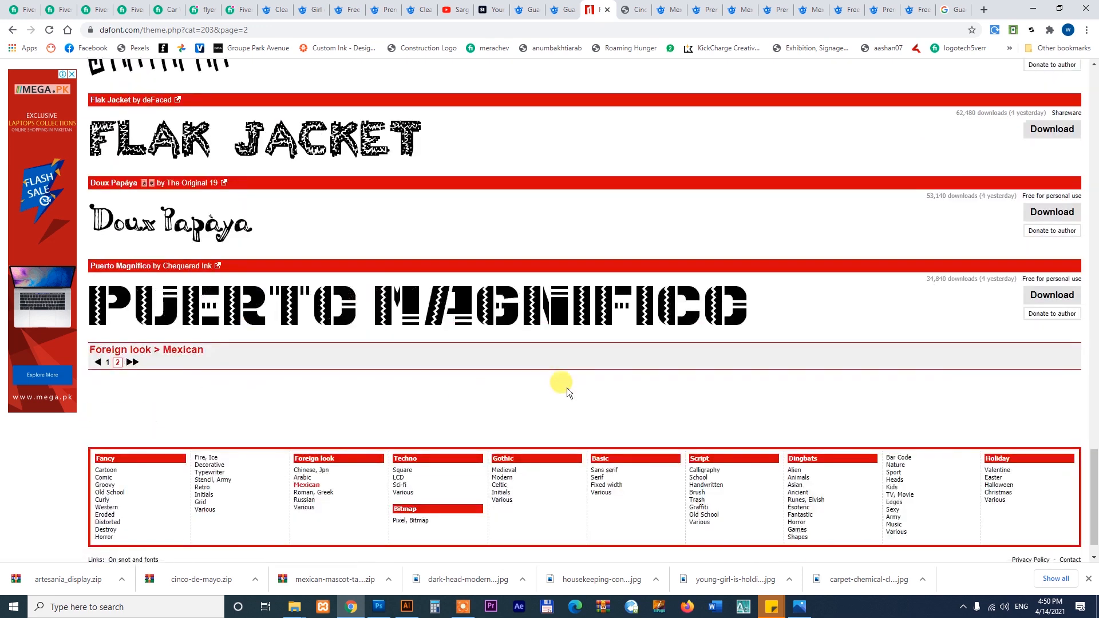
Step: Locate the downloaded artesania_display.zip and paste it into a new folder created inside the project's New folder (2)
click(118, 571)
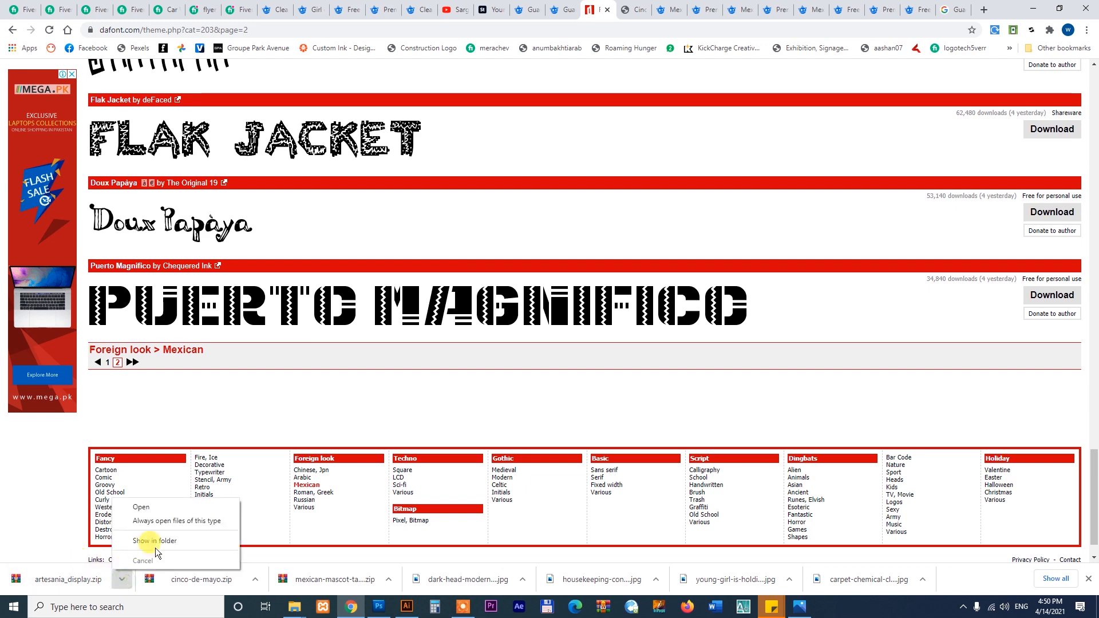
click(142, 544)
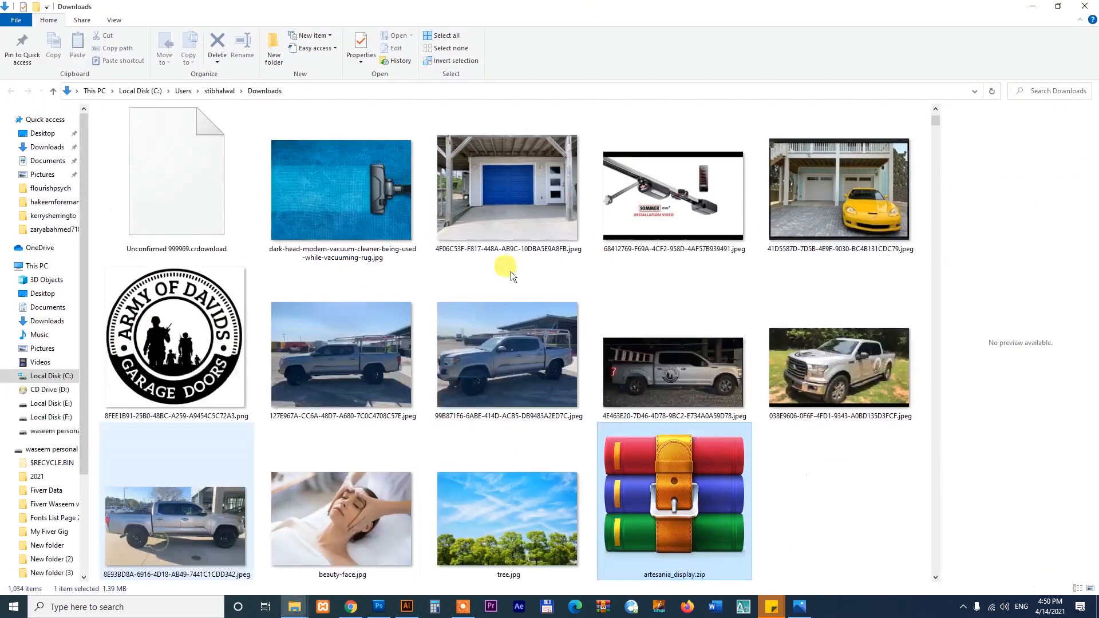
click(294, 606)
click(180, 586)
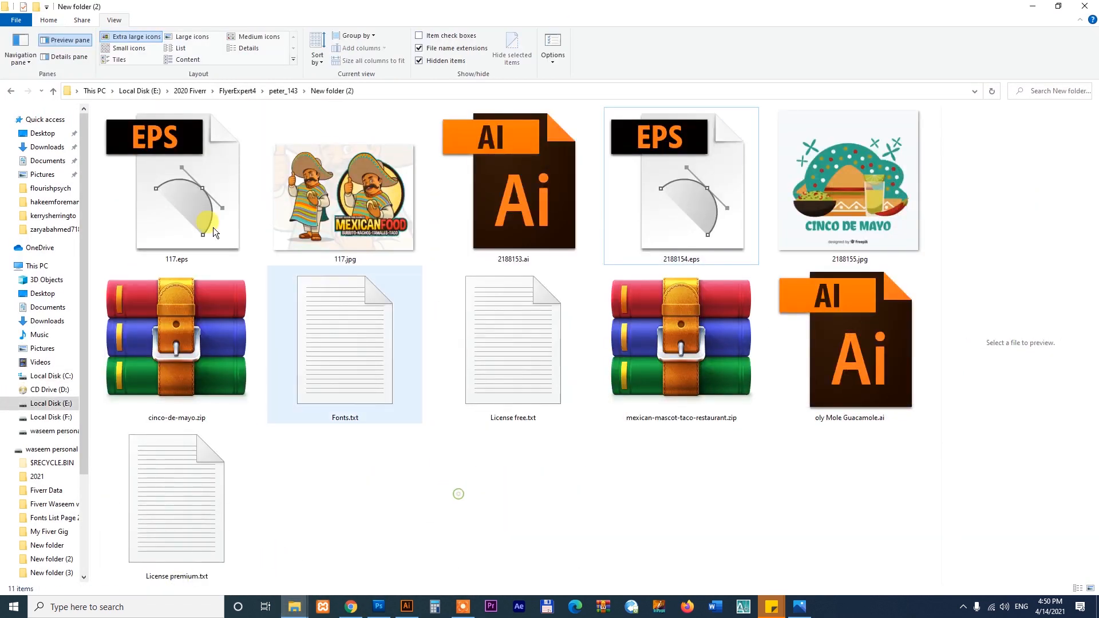
click(48, 22)
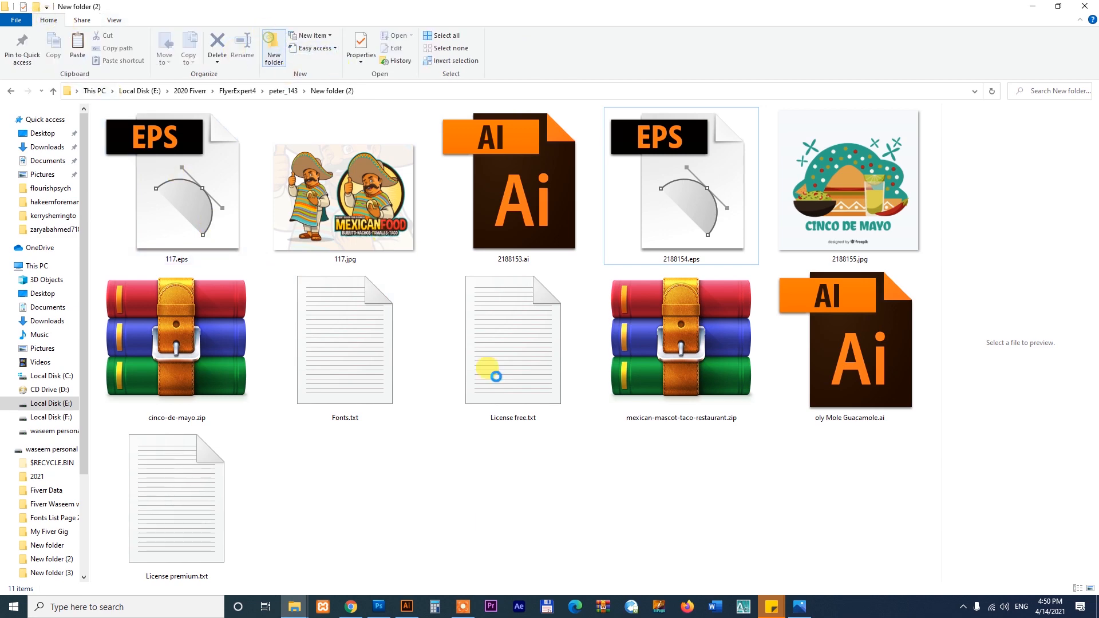
click(573, 478)
double_click(182, 171)
right_click(379, 292)
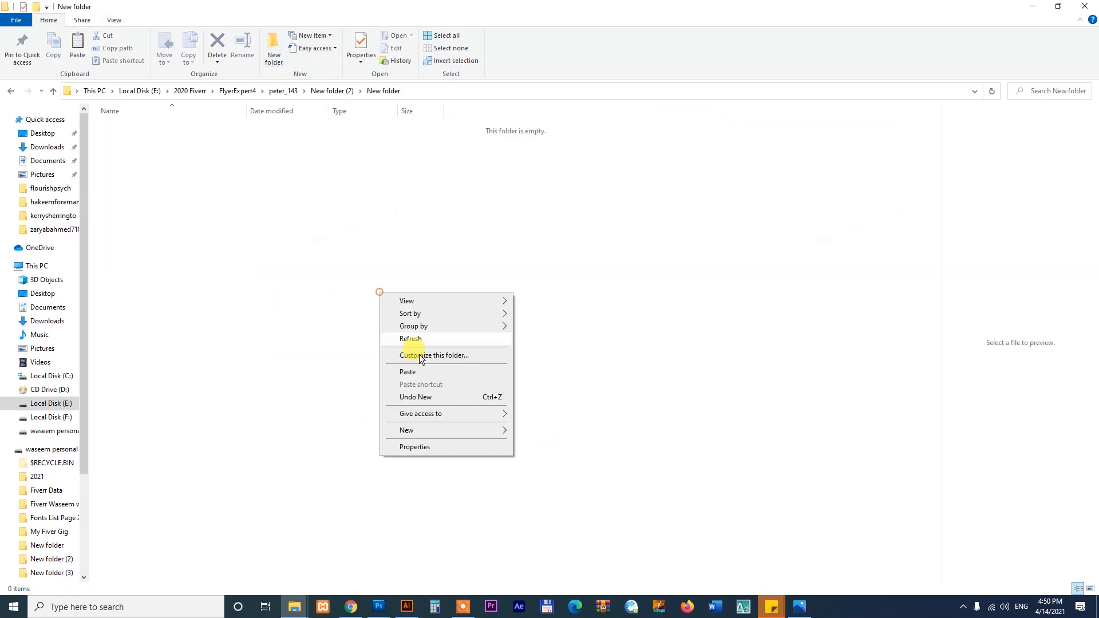
click(407, 372)
Step: Extract artesania_display.zip in place and install the ARTESANIA display.otf font
right_click(176, 127)
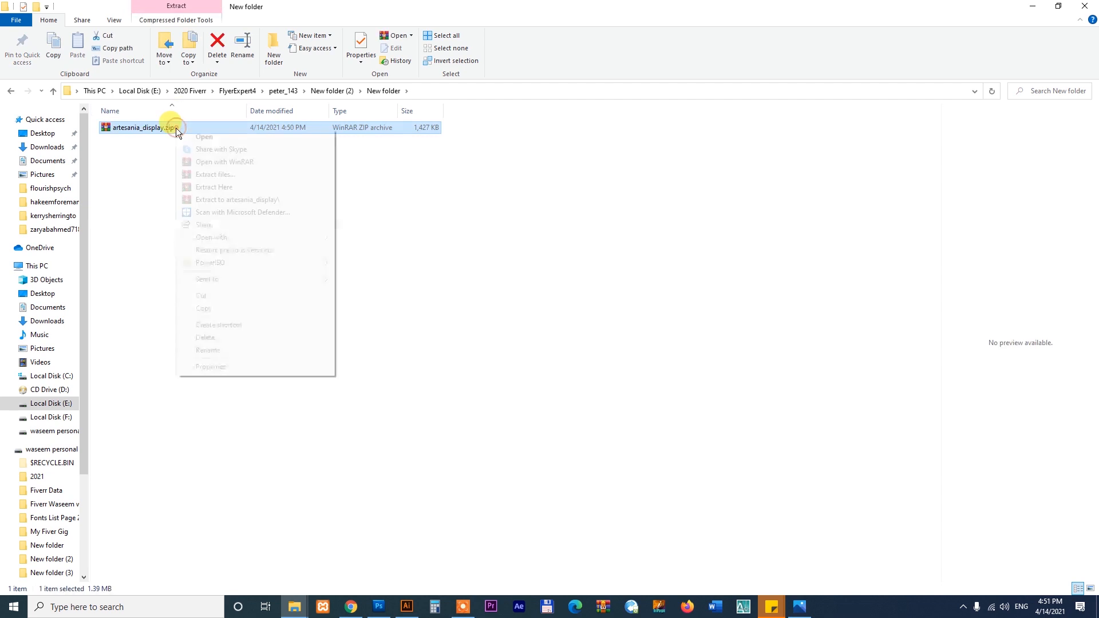
click(206, 189)
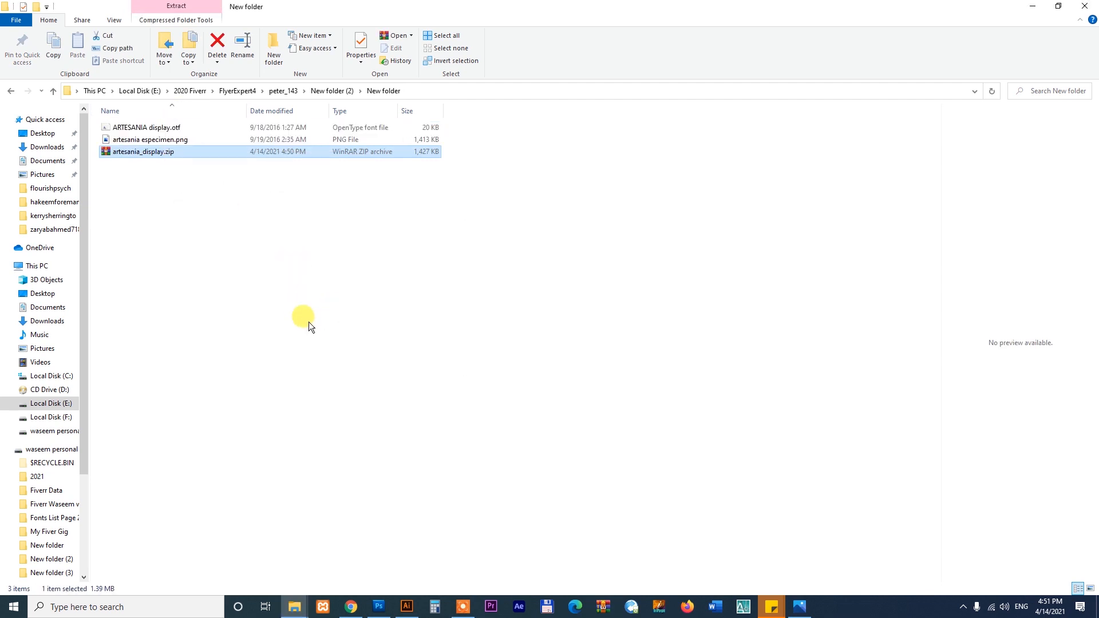
click(137, 128)
right_click(137, 128)
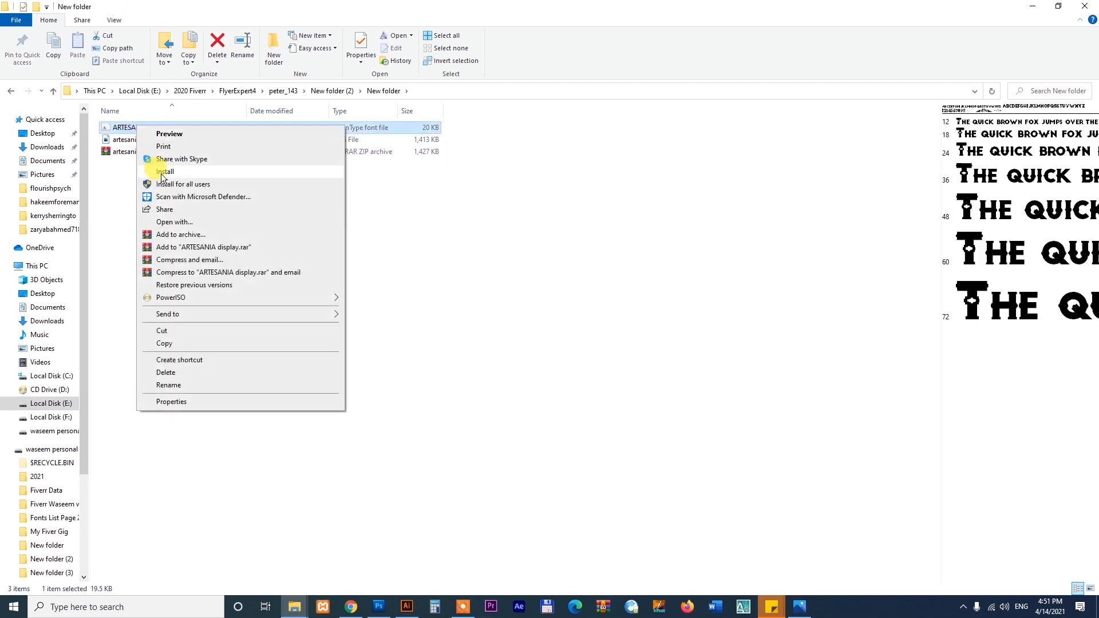
click(163, 166)
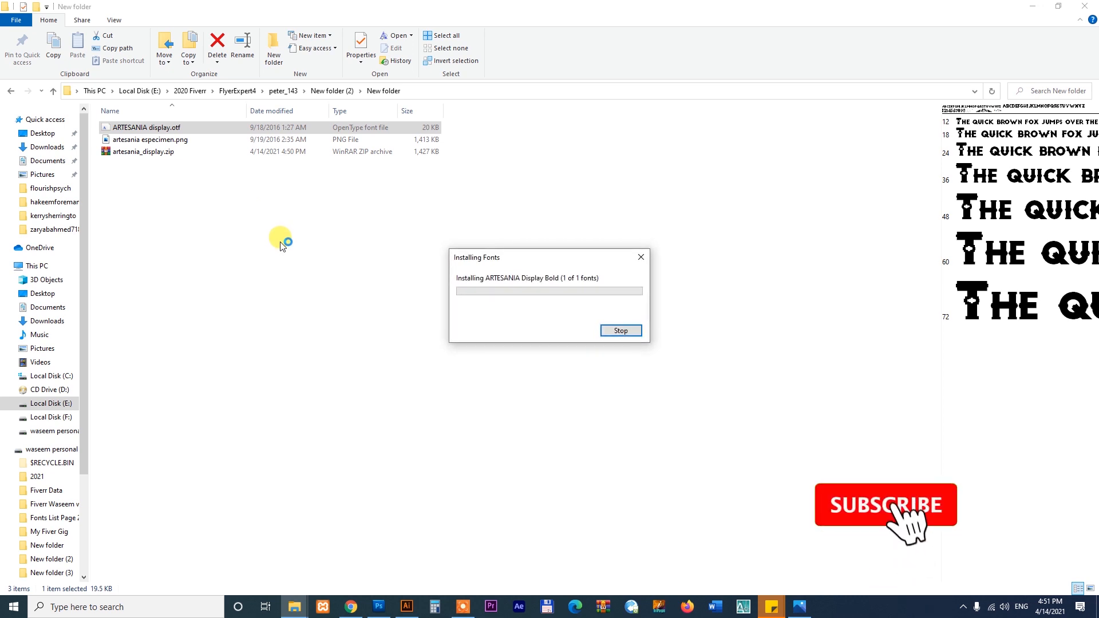
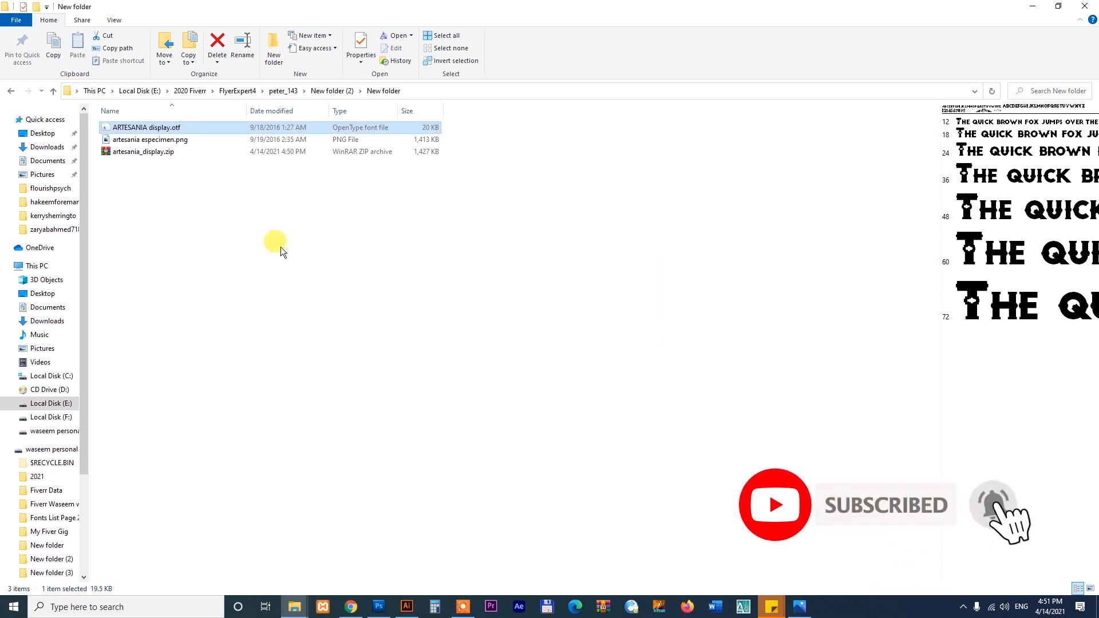
Step: Switch to Illustrator, set the Guacamole text in ARTESANIA Display Bold and shift it slightly down below the mascot badge
click(408, 608)
click(407, 25)
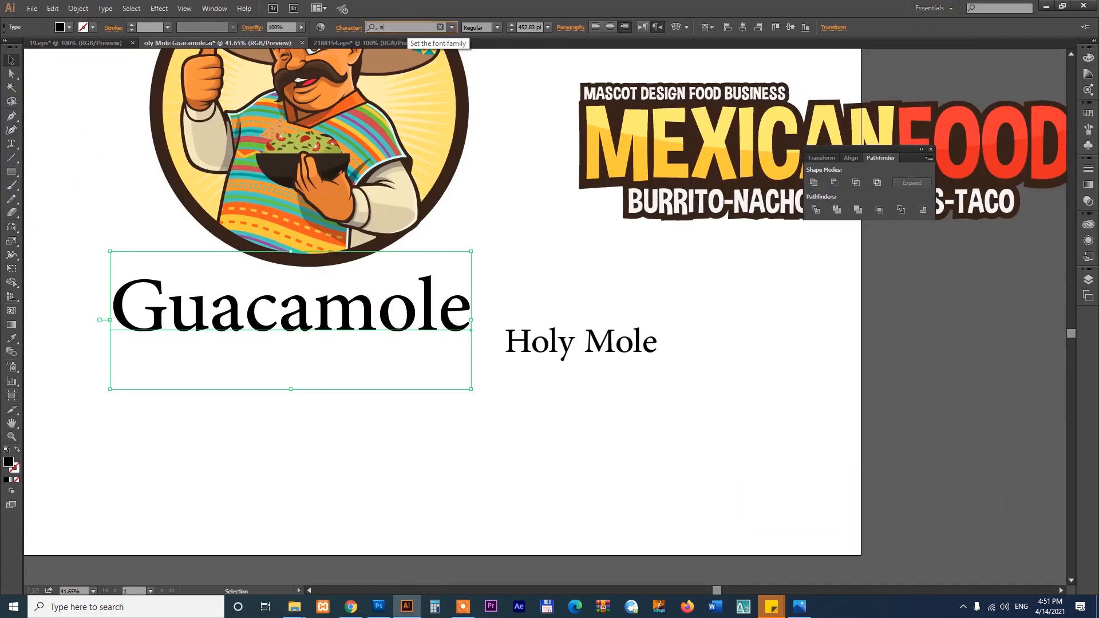
text(artes)
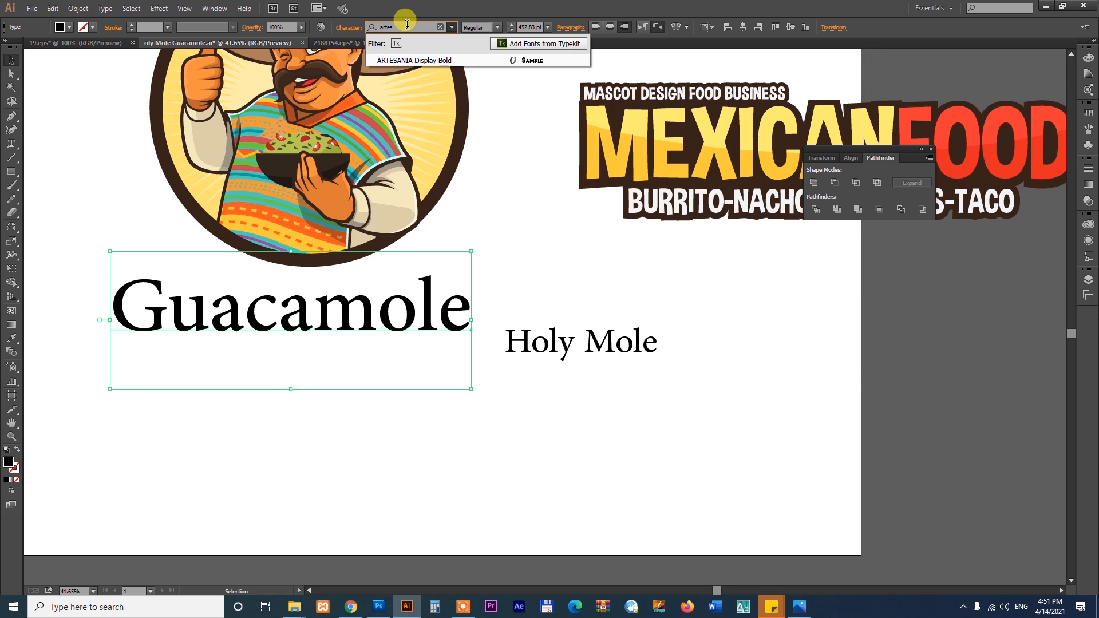
key(Return)
click(417, 382)
drag(373, 371, 521, 412)
drag(484, 345, 486, 382)
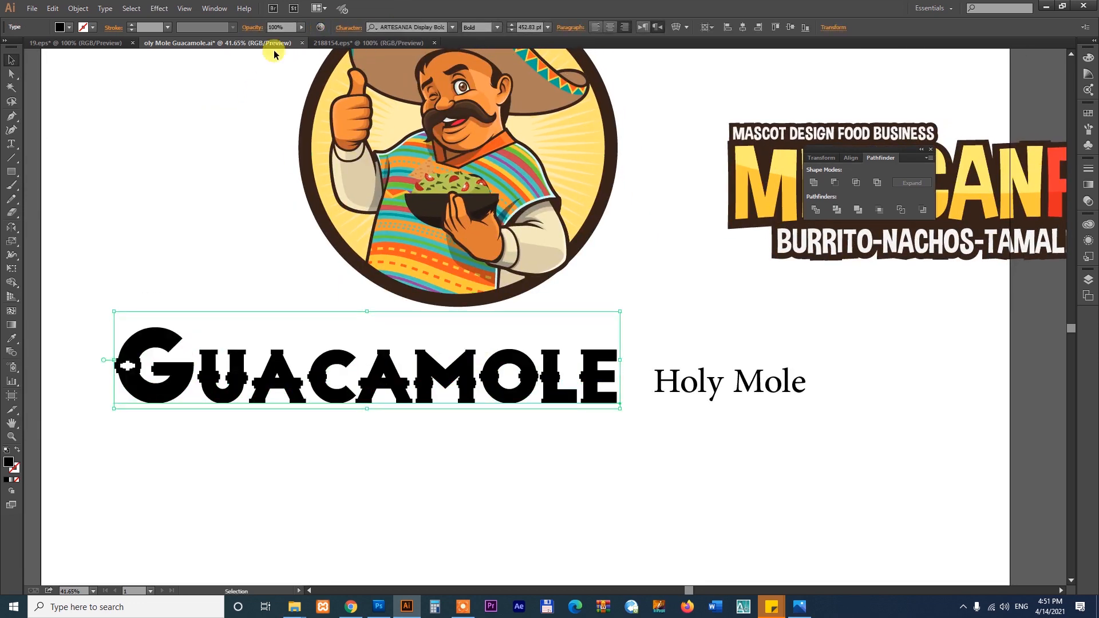
Step: Apply All Caps to the Guacamole text
click(345, 29)
click(241, 164)
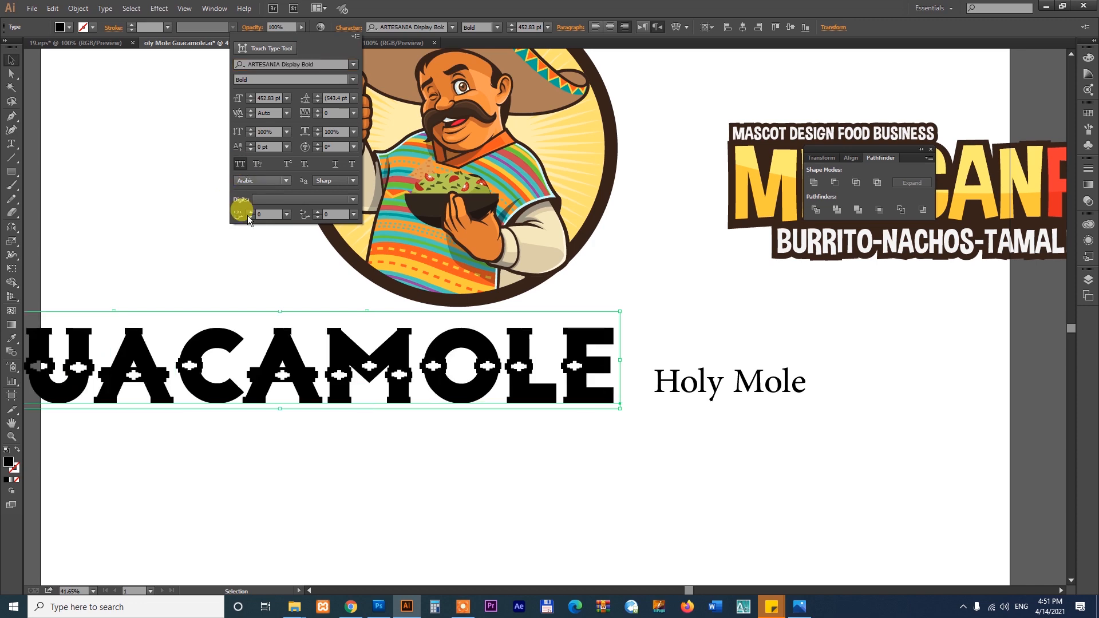
click(246, 253)
Step: Move Holy Mole aside, scale GUACAMOLE down to about 314 pt and place it under the mascot badge
drag(418, 393, 570, 466)
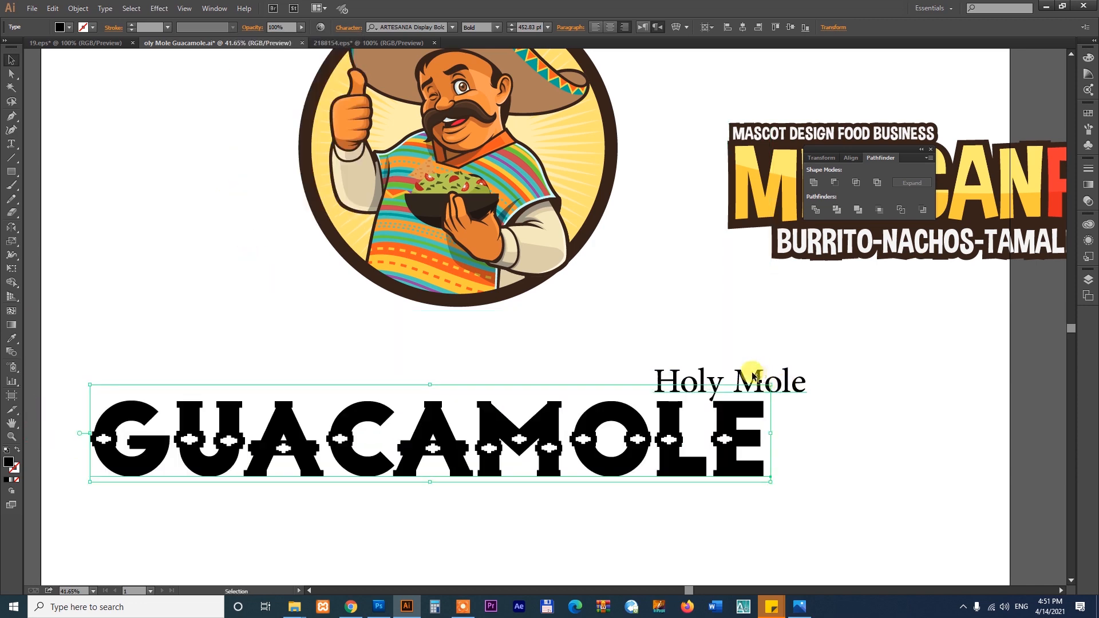
drag(752, 377, 865, 329)
drag(751, 438, 795, 367)
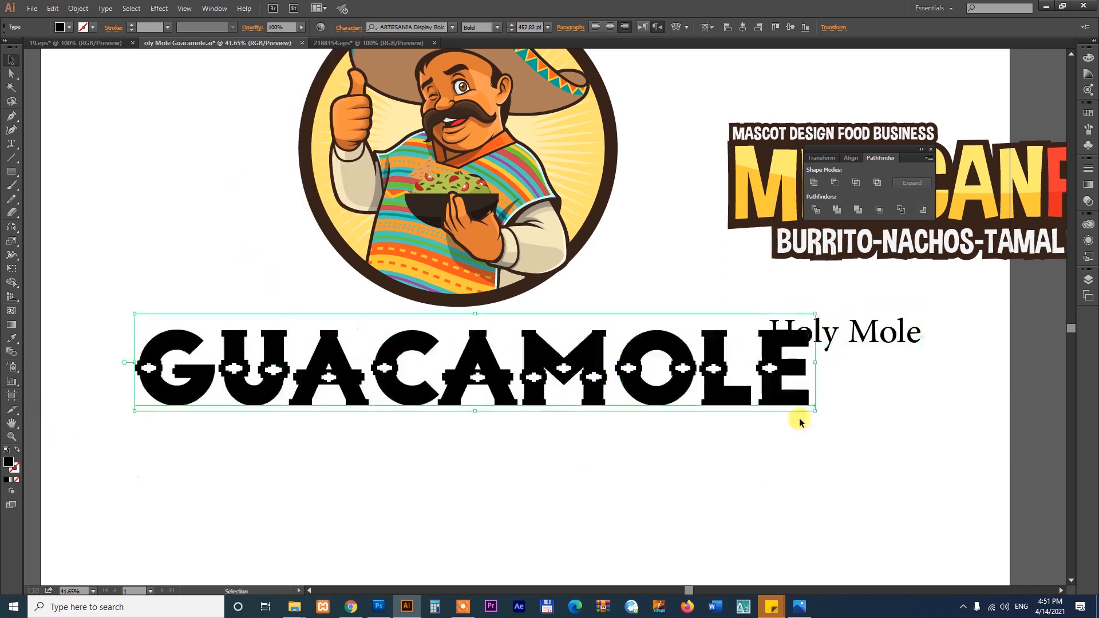
drag(815, 411, 634, 389)
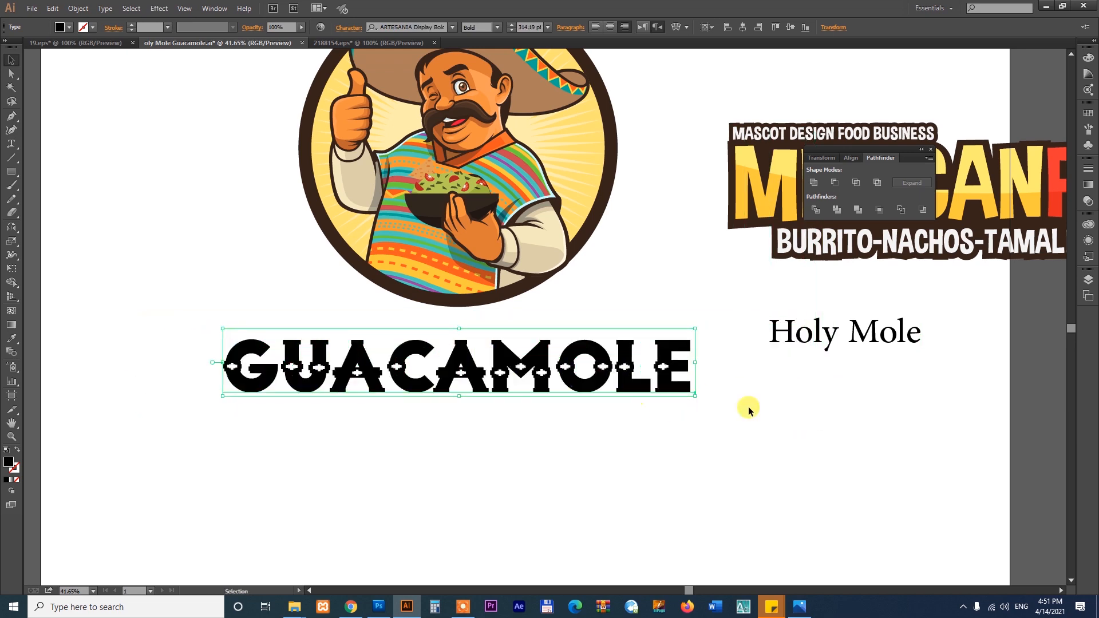
drag(753, 399, 643, 473)
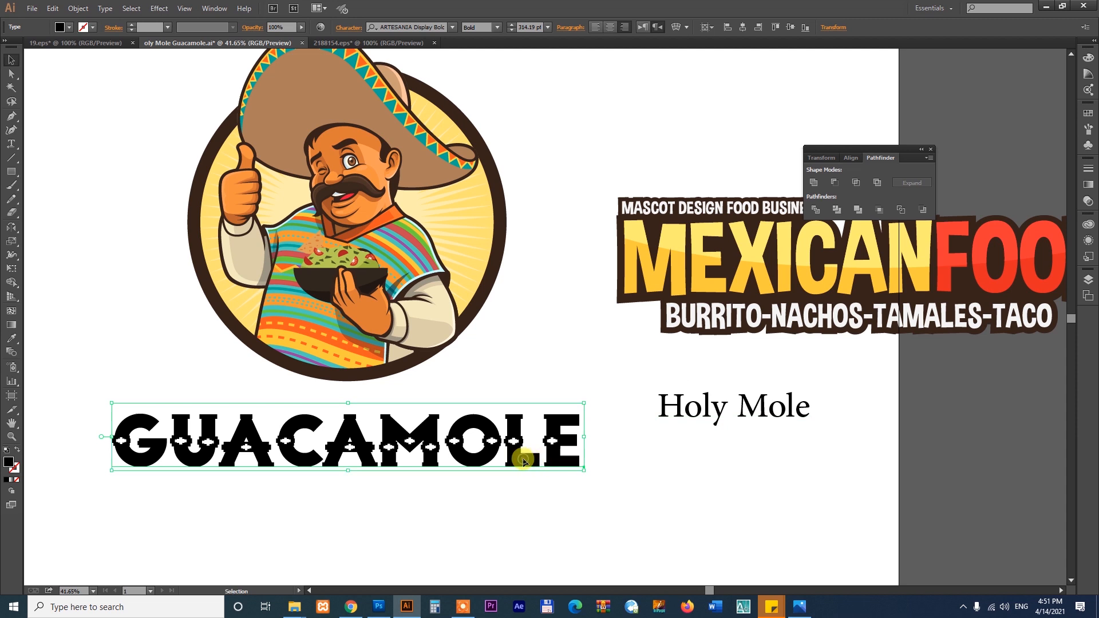
drag(520, 462, 507, 466)
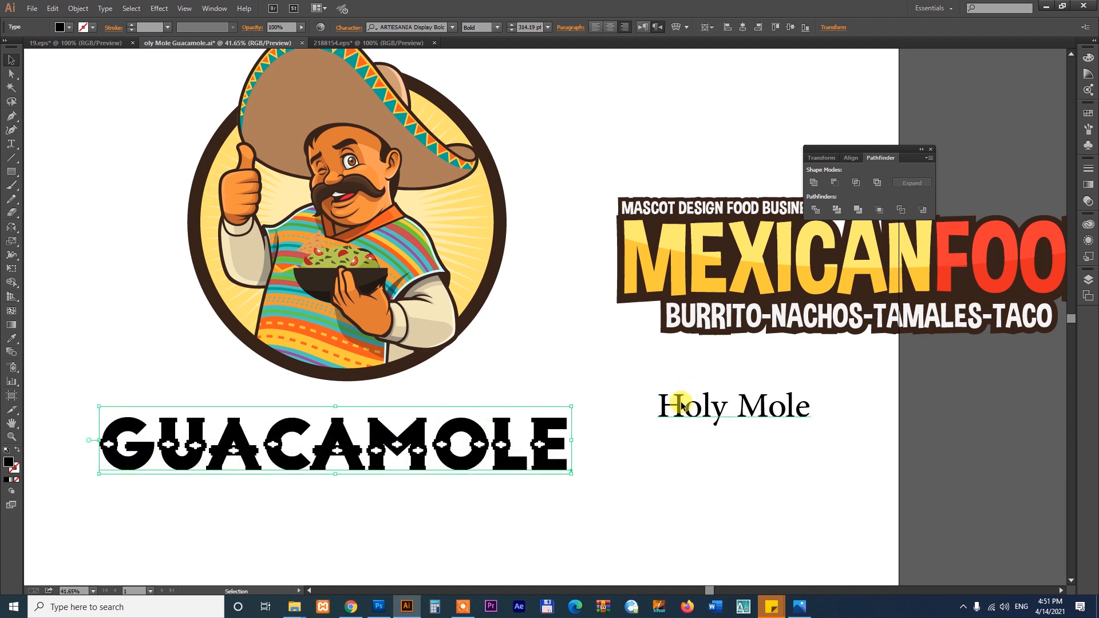
Step: Copy GUACAMOLE's type style onto the Holy Mole text with the Eyedropper
click(681, 405)
key(i)
click(507, 450)
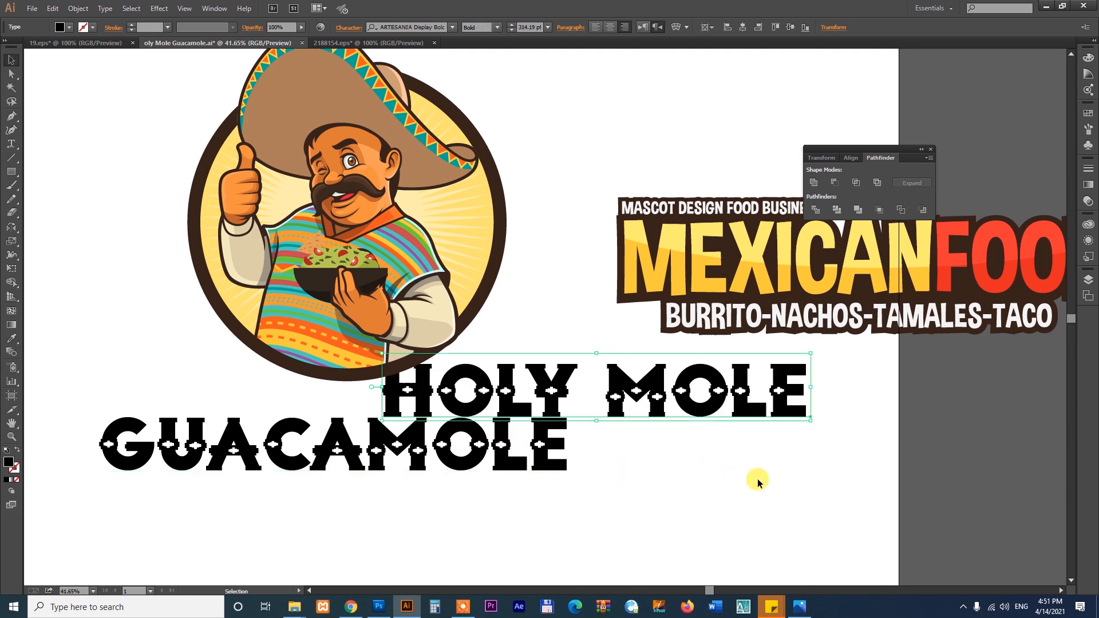
Step: Place HOLY MOLE above GUACAMOLE, scale it down to about 214 pt and nudge both lines up against the badge
drag(708, 417, 441, 412)
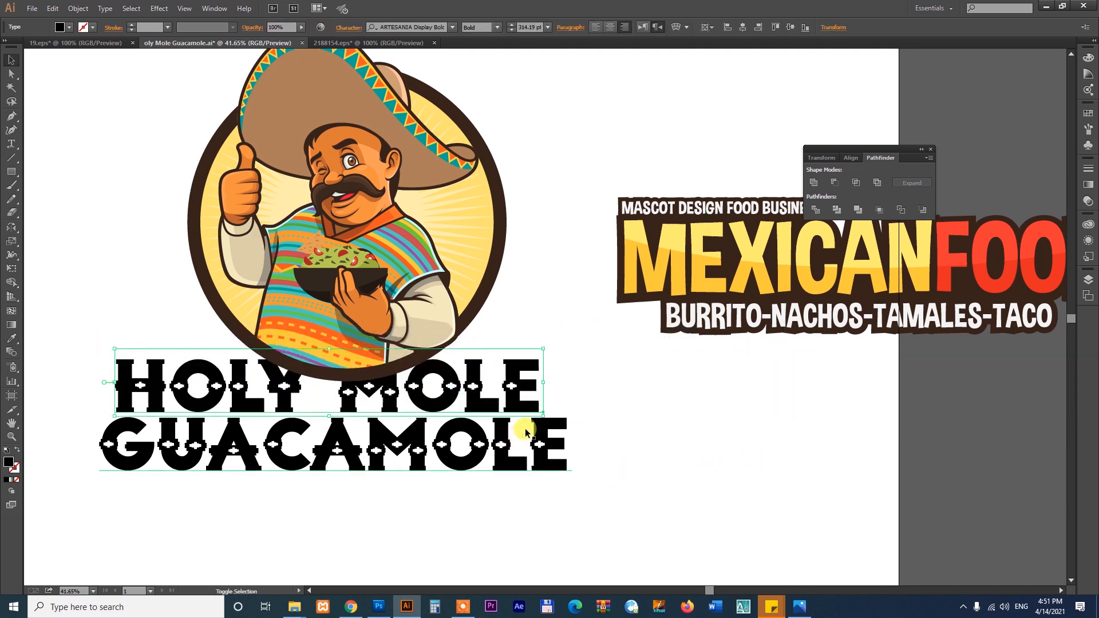
drag(542, 413, 430, 406)
shift+click(434, 455)
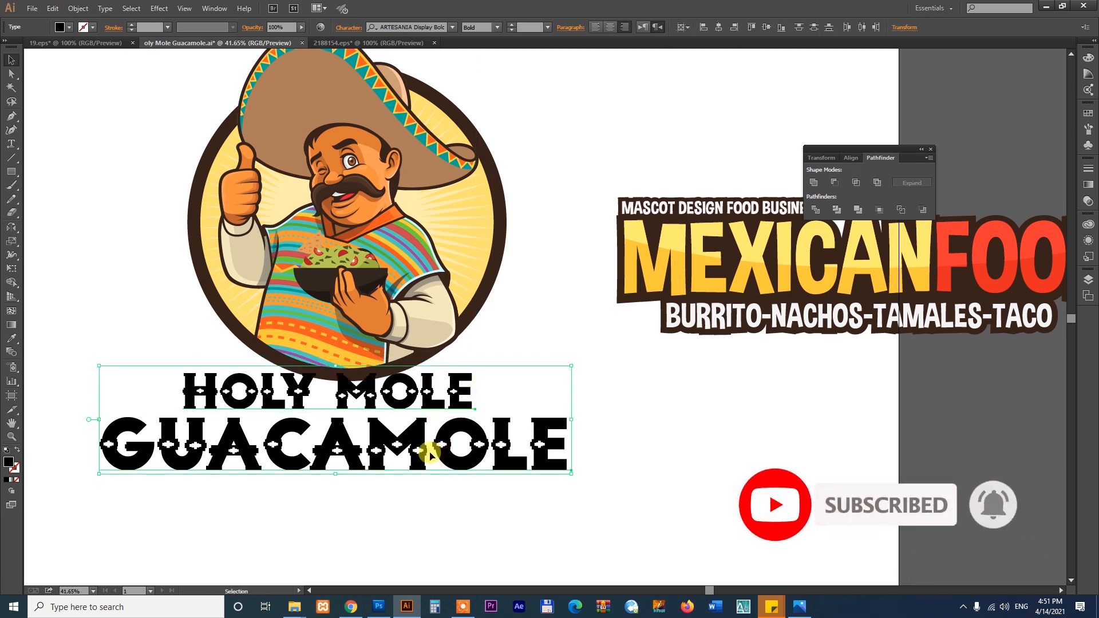
drag(431, 454, 434, 450)
click(432, 505)
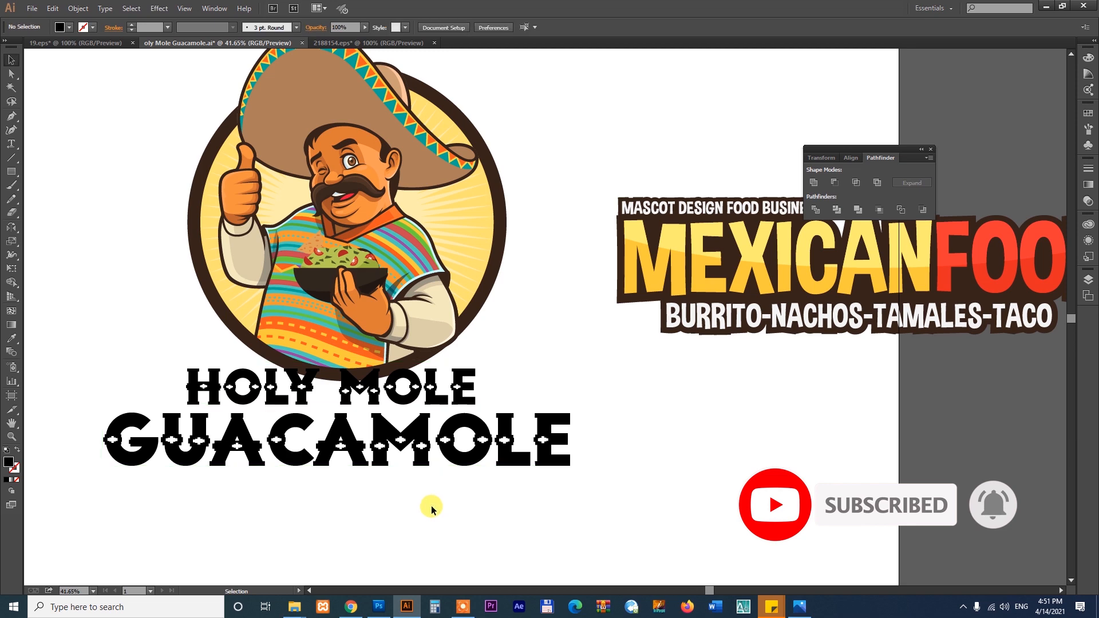
Step: Move the MEXICAN FOOD reference lettering slightly down and closer to the badge, and deselect it
click(793, 265)
drag(793, 264, 786, 308)
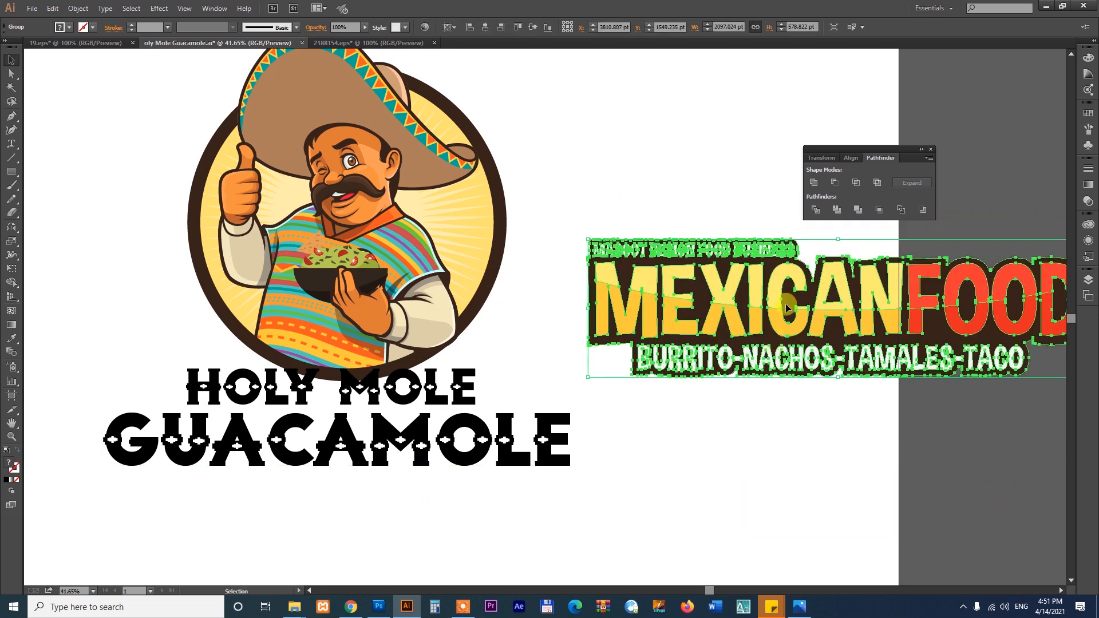
click(651, 448)
Step: Duplicate the HOLY MOLE and GUACAMOLE live text onto the empty pasteboard beside the artboard as a spare copy
click(436, 402)
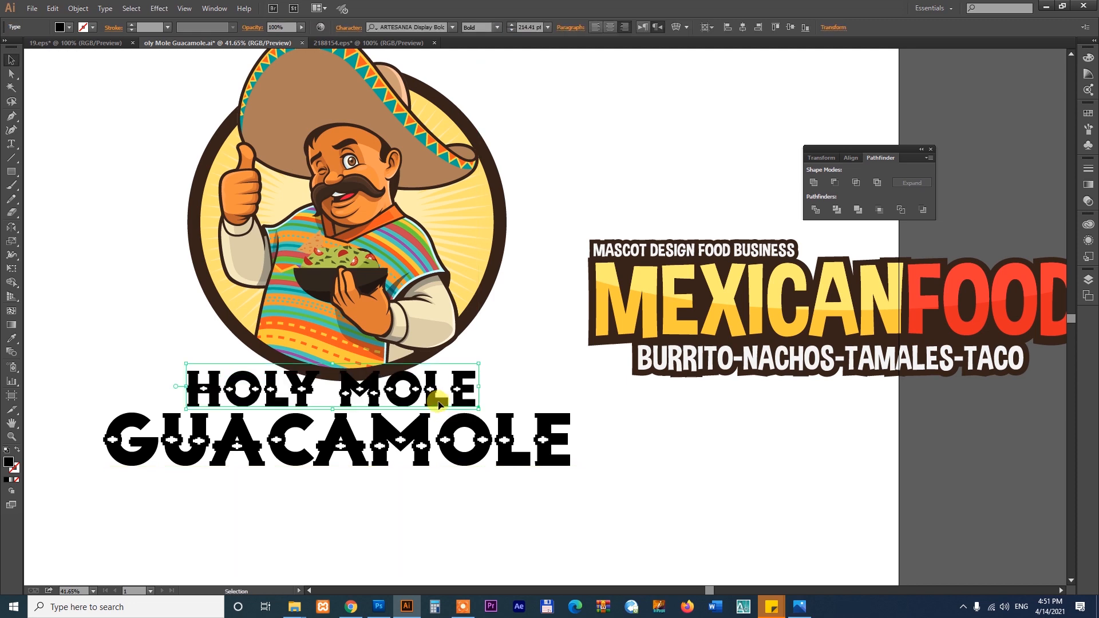
shift+click(418, 442)
scroll(633, 435, left, 5)
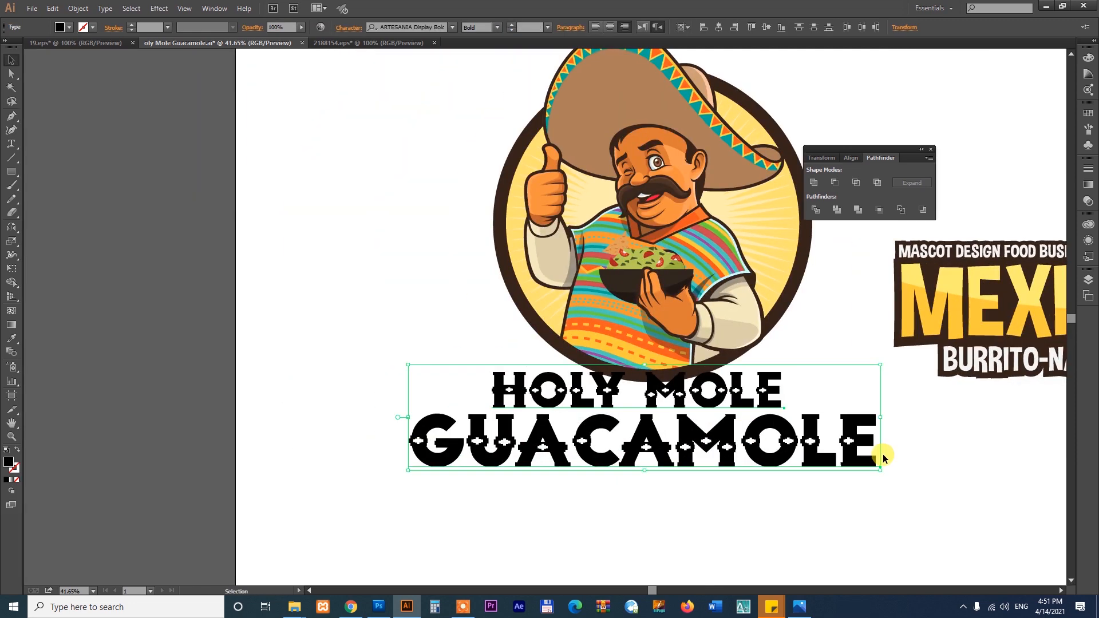
drag(857, 440, 140, 252)
click(297, 307)
drag(646, 373, 323, 365)
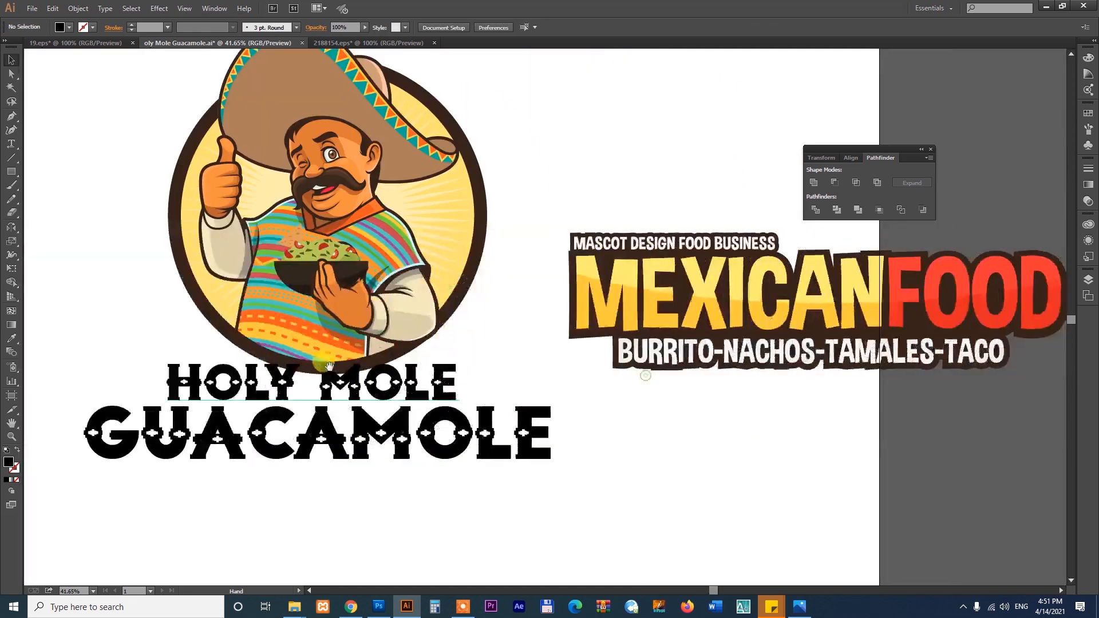
Step: Convert the HOLY MOLE and GUACAMOLE text under the badge to outlines
click(436, 392)
shift+click(433, 436)
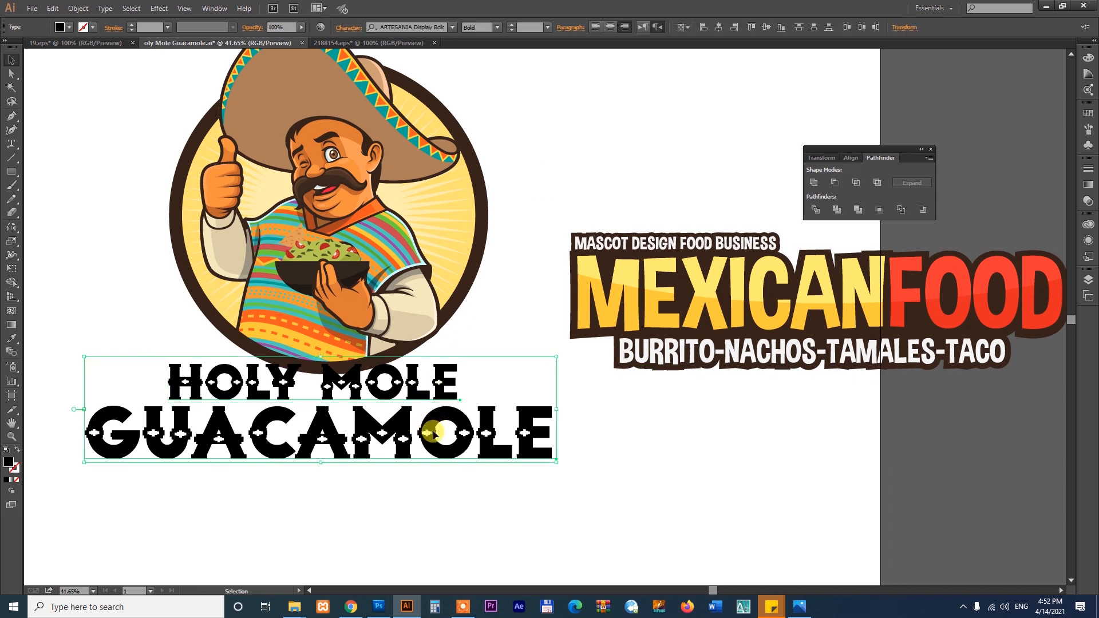
key(ctrl+shift+o)
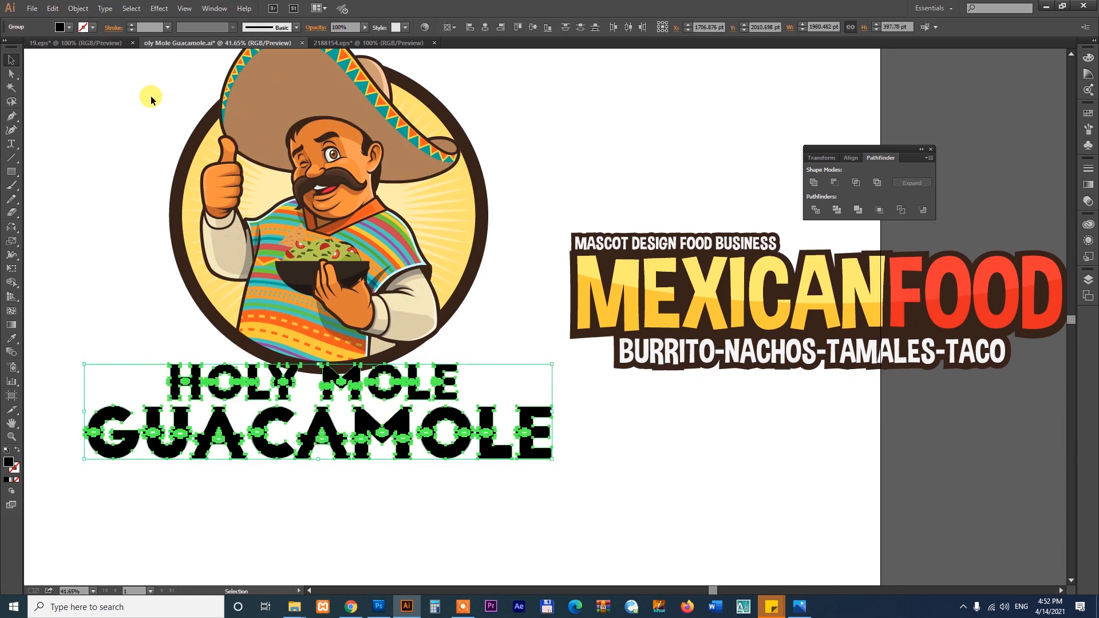
Step: Ungroup the outlined lettering so that each letter can be selected separately
drag(227, 339, 499, 528)
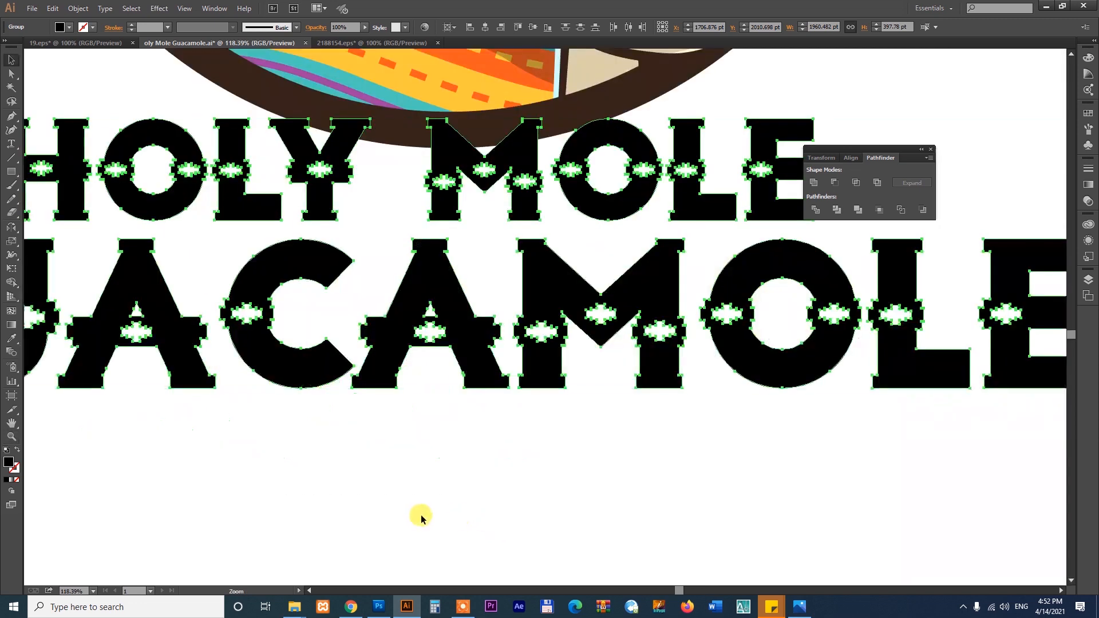
click(420, 515)
right_click(436, 285)
click(462, 349)
click(491, 417)
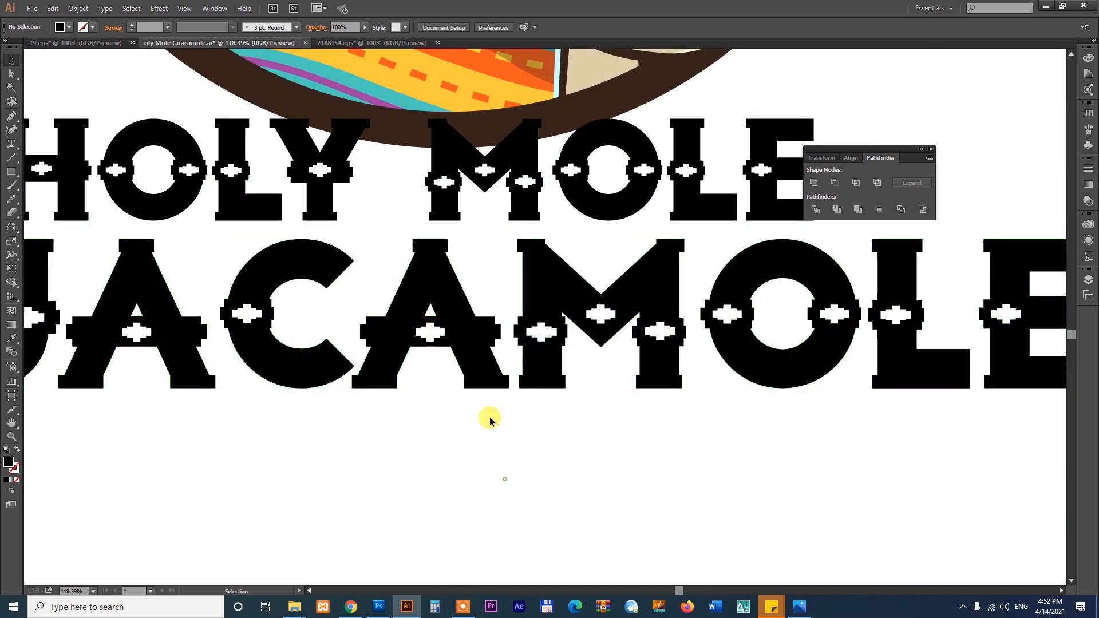
click(471, 352)
Step: Select all the GUACAMOLE letters and move them slightly up to tighten the gap below HOLY MOLE
key(ctrl+minus)
key(ctrl+minus)
key(ctrl+minus)
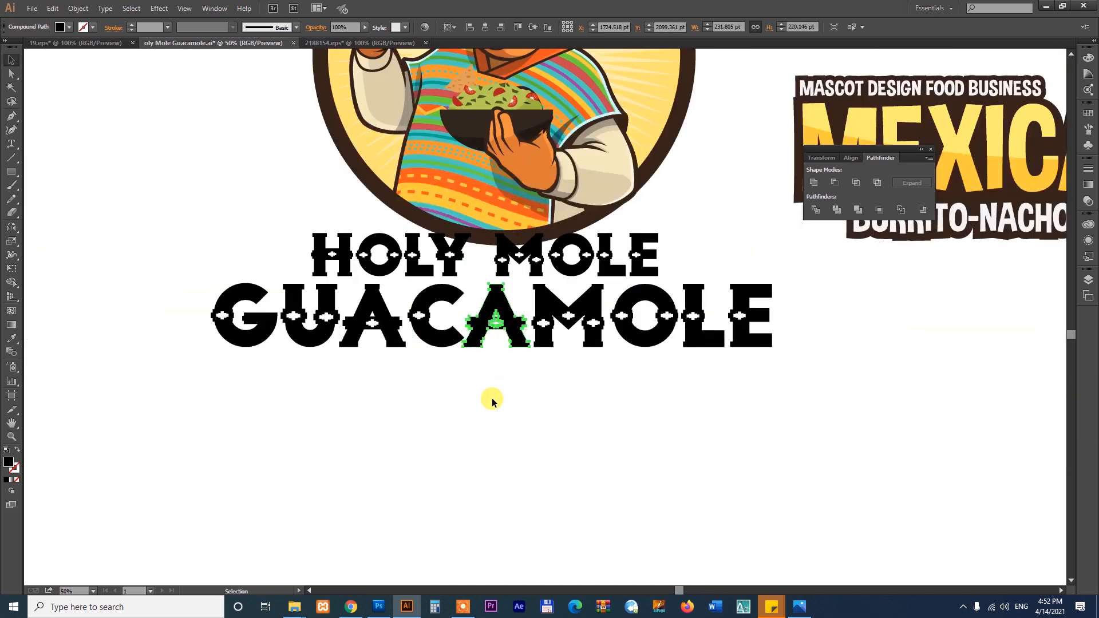
drag(181, 305, 759, 414)
drag(427, 205, 645, 356)
drag(579, 375, 579, 365)
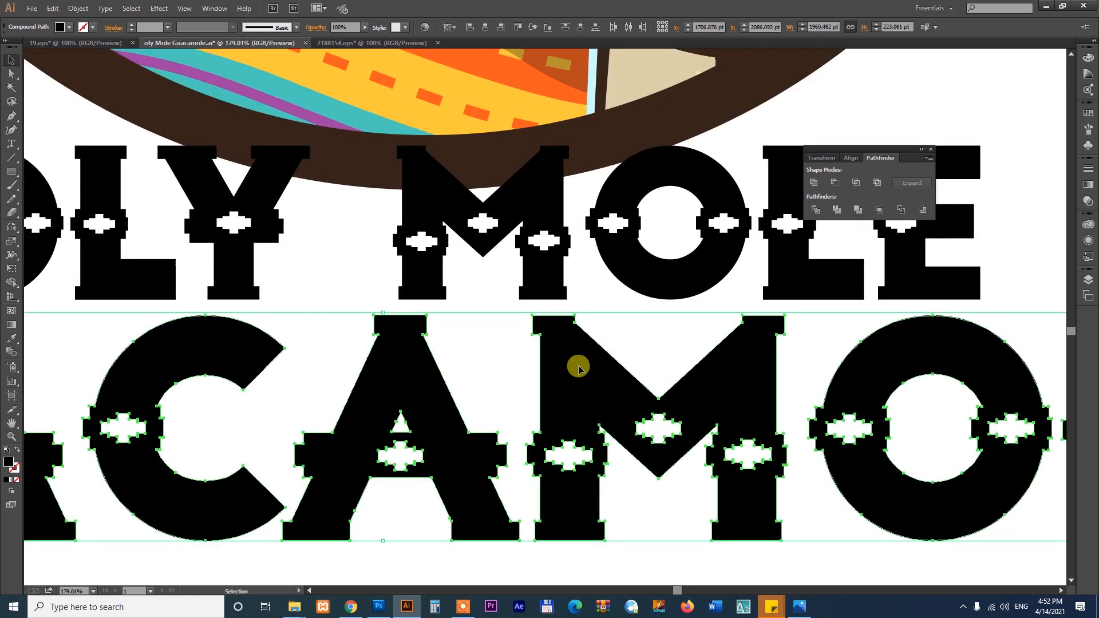
key(ctrl+minus)
key(ctrl+minus)
key(ctrl+minus)
Step: Group the outlined letters of both HOLY MOLE and GUACAMOLE together
drag(187, 306, 826, 410)
key(ctrl+g)
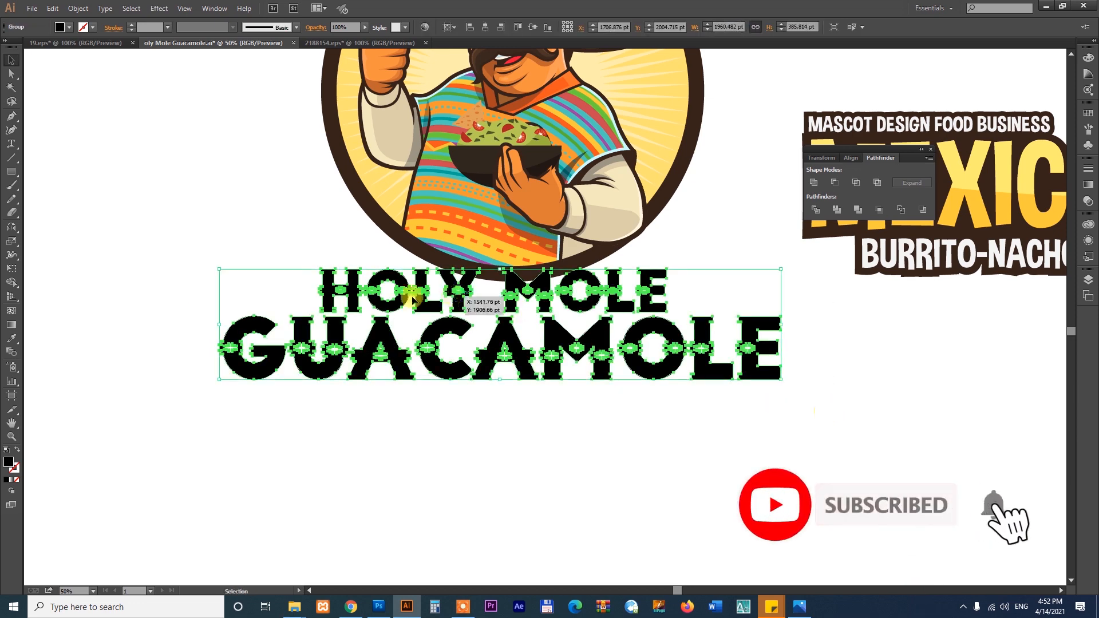
drag(227, 238, 871, 468)
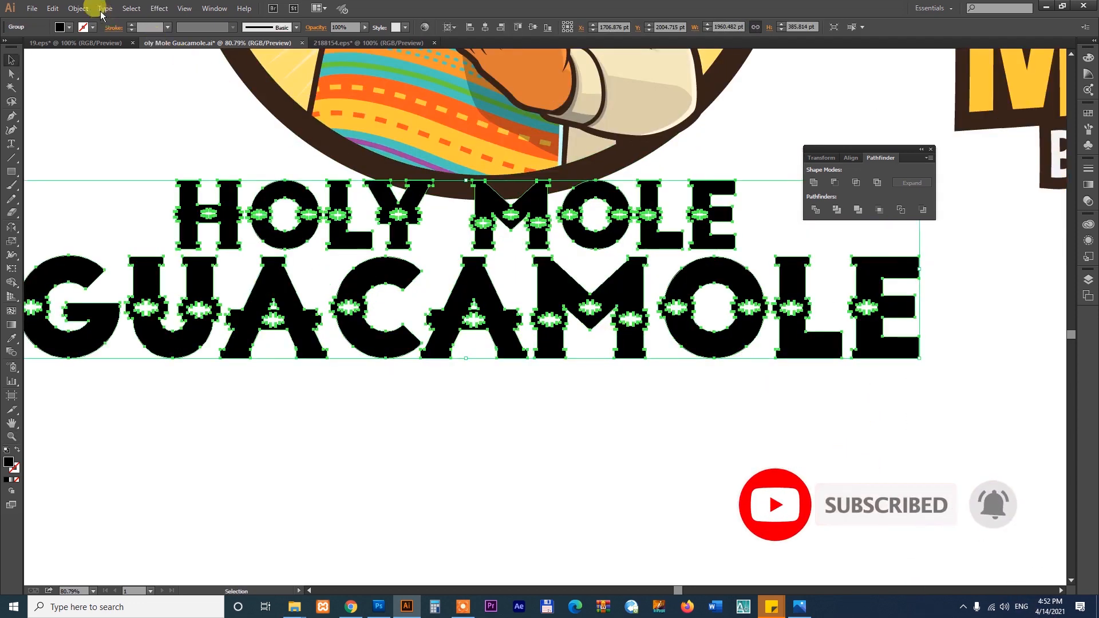
Step: Try to offset the paths of the grouped HOLY MOLE GUACAMOLE lettering by 19 pt with miter joins
click(78, 8)
mouse_move(138, 239)
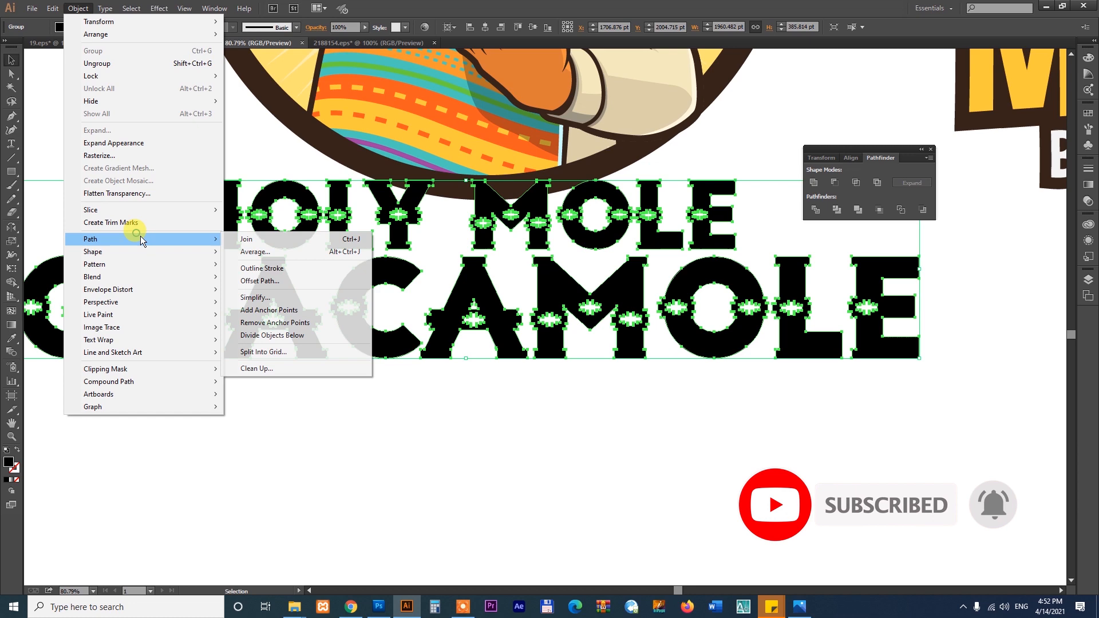
click(254, 280)
click(477, 332)
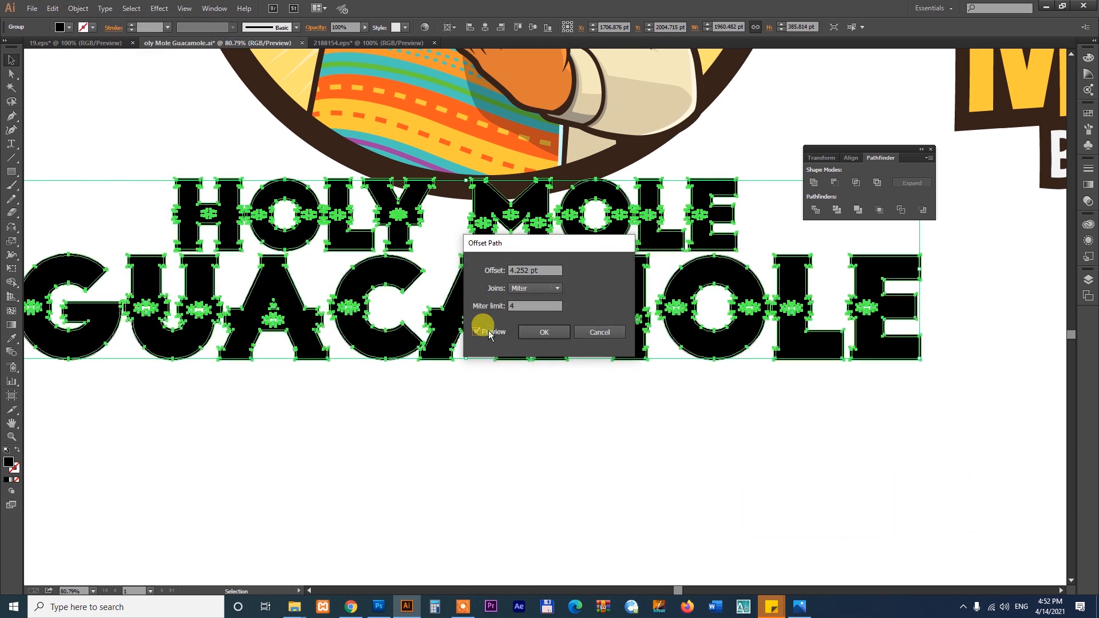
text(13)
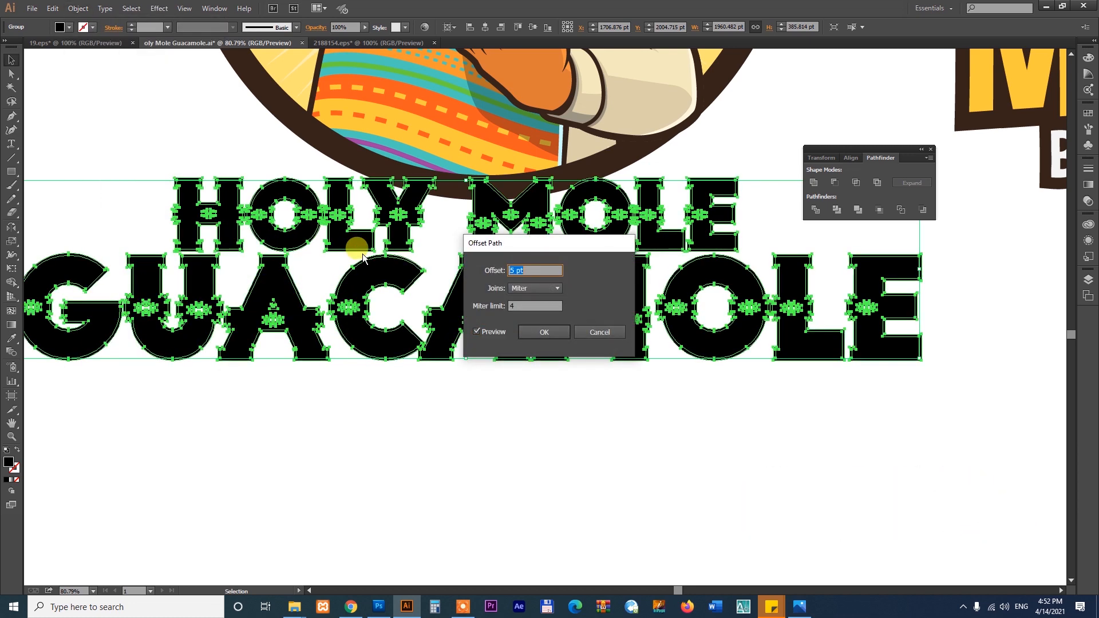
key(Up)
key(Up)
key(Up)
key(Up)
key(Up)
key(Up)
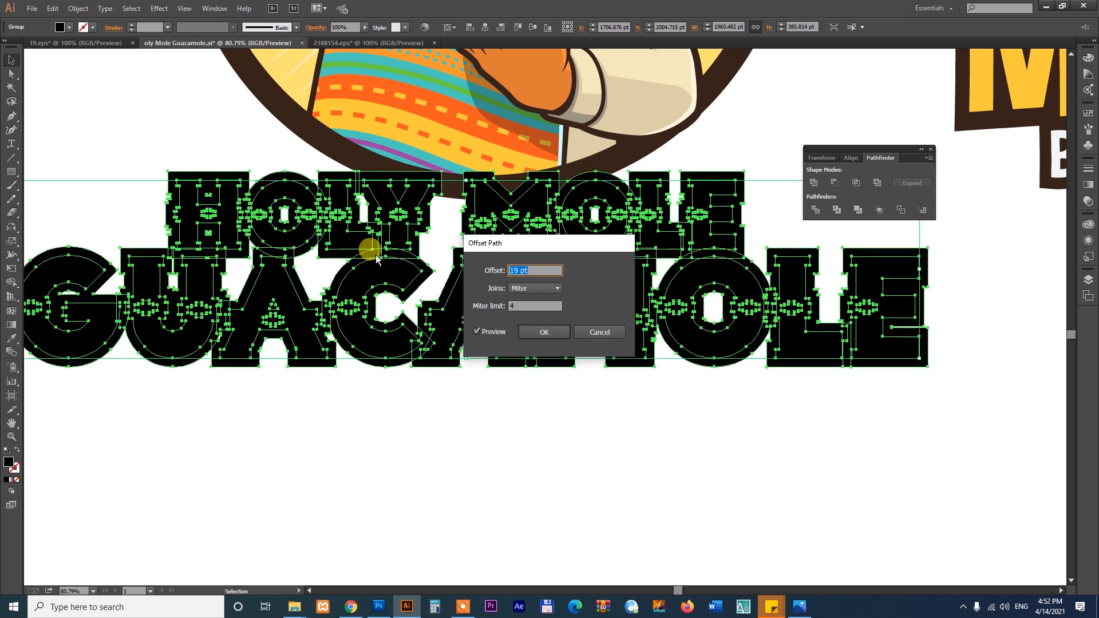
click(541, 338)
Step: Try to fill the offset shapes behind the lettering with the dark brown sampled from the badge's outer ring
key(ctrl+minus)
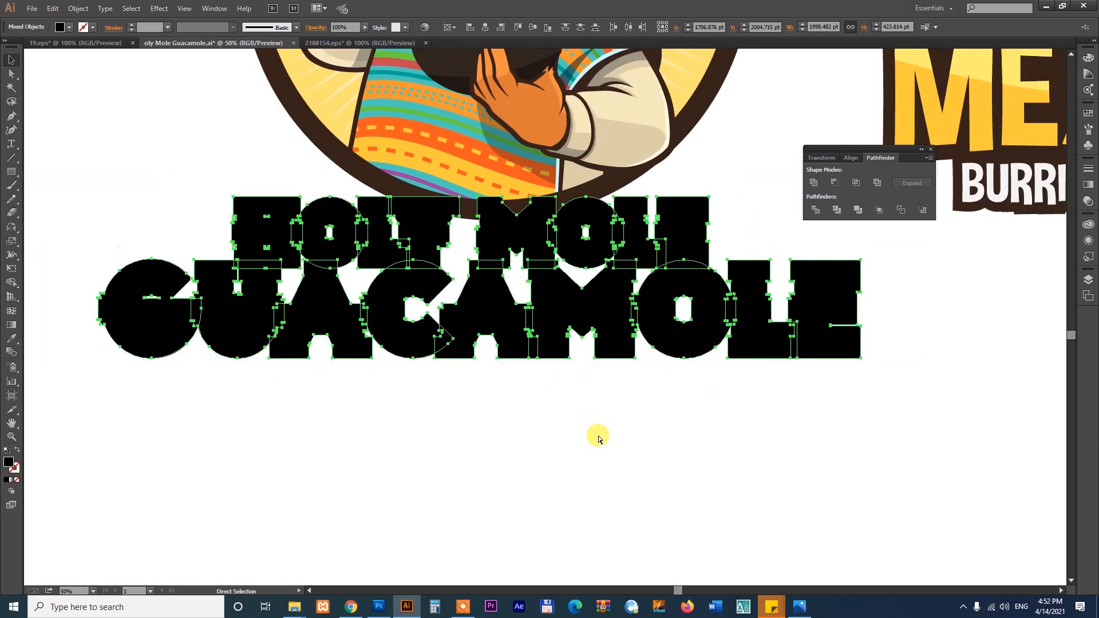
key(ctrl+minus)
drag(606, 325, 414, 366)
key(i)
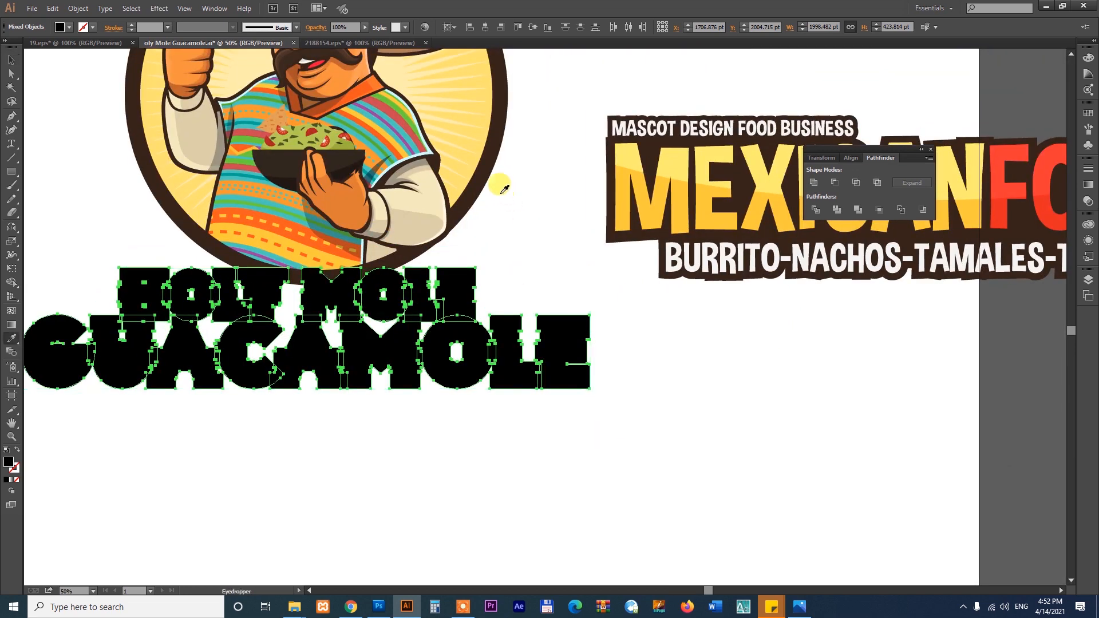
click(492, 164)
key(v)
Step: Try to fill the whole lettering group with the yellow gradient sampled from the MEXICAN lettering
drag(521, 265, 569, 259)
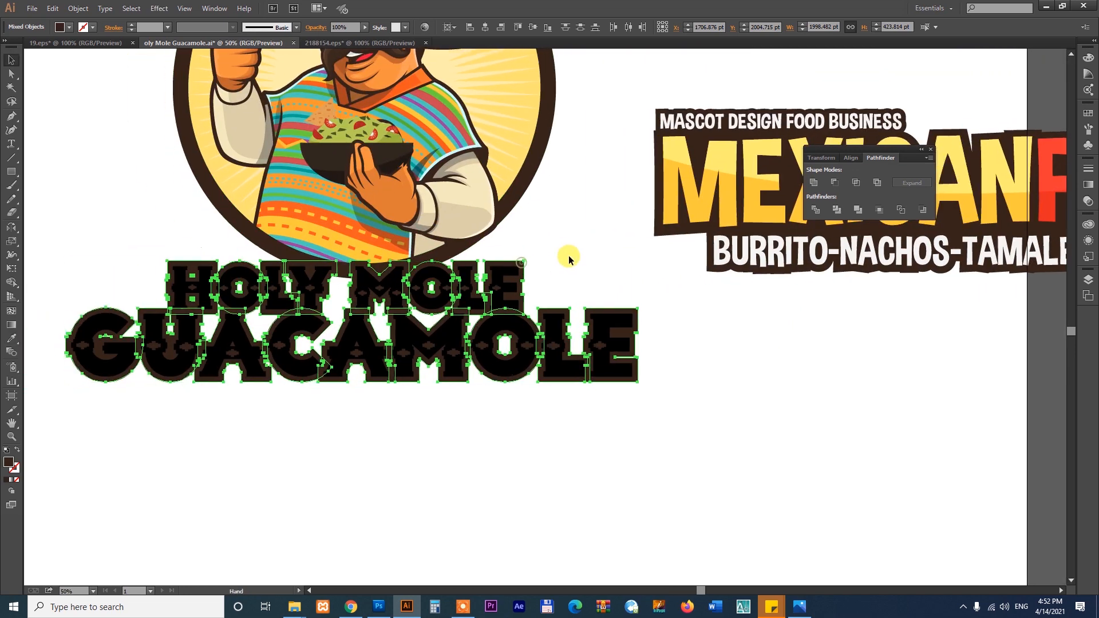
click(541, 472)
click(495, 327)
drag(661, 307, 483, 327)
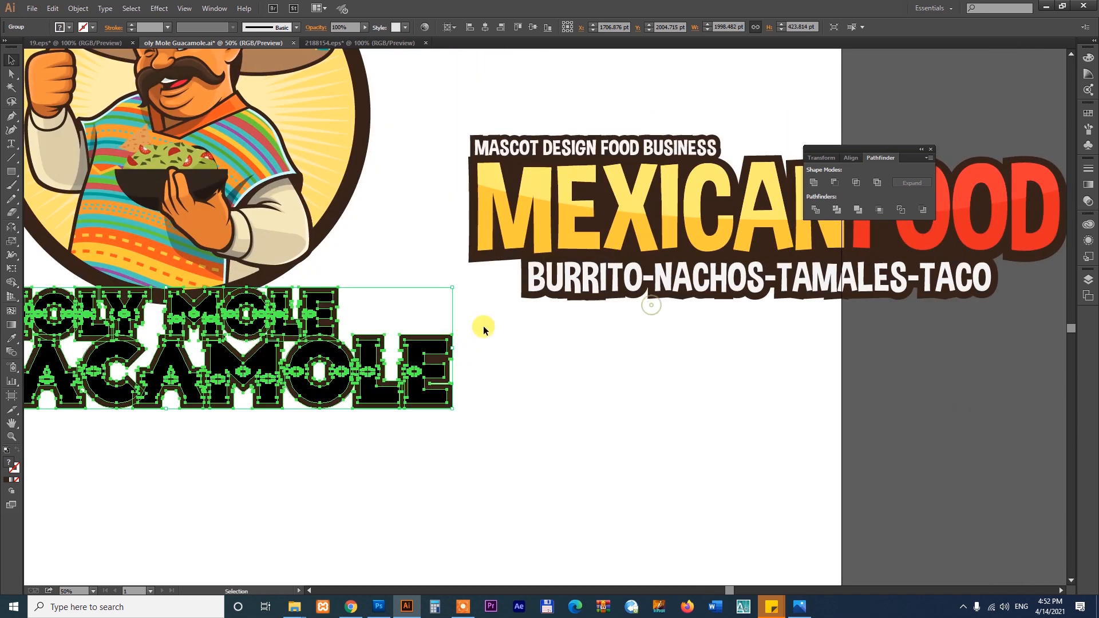
key(i)
click(572, 171)
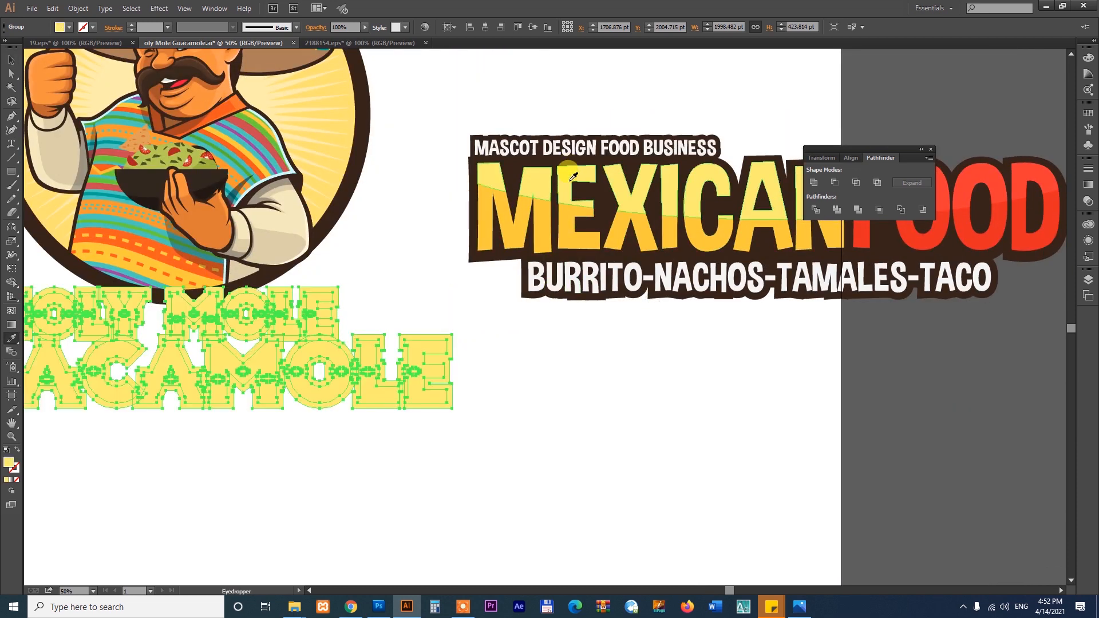
key(v)
Step: Undo the yellow and brown fills and the path offset on the HOLY MOLE GUACAMOLE lettering
drag(418, 363, 483, 452)
key(ctrl+z)
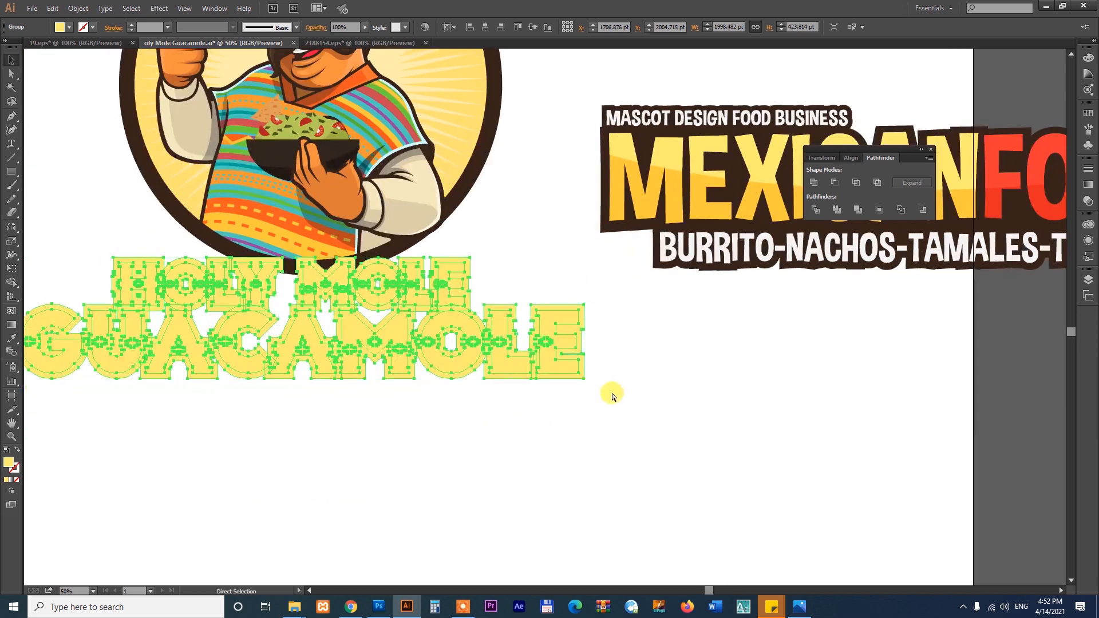
key(ctrl+z)
key(ctrl+z)
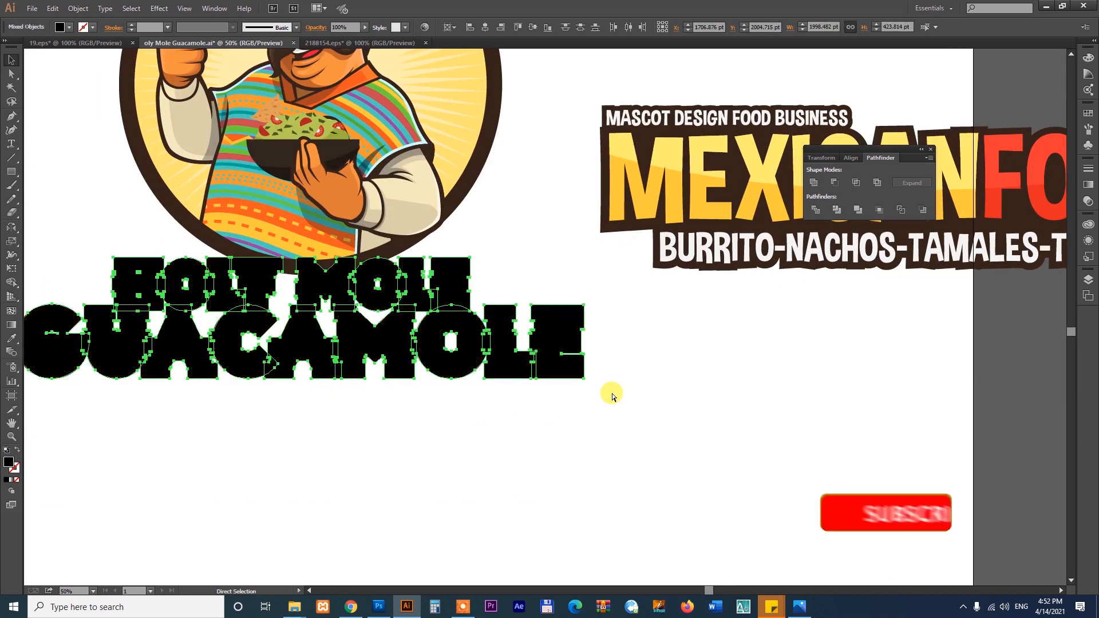
key(ctrl+z)
key(ctrl+z)
key(ctrl+z)
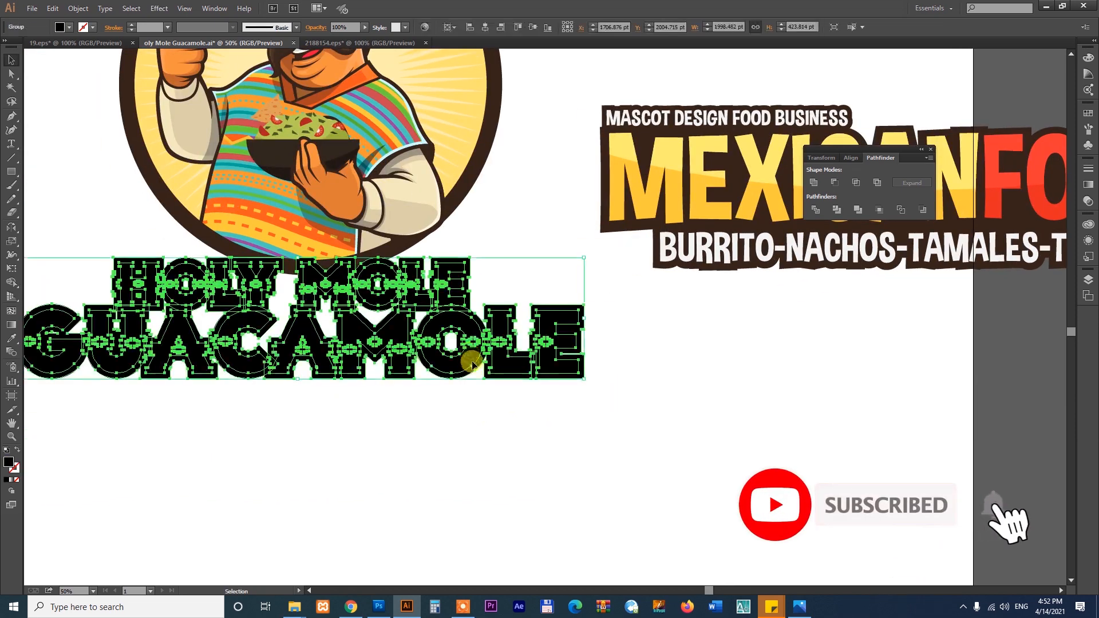
click(611, 420)
click(504, 365)
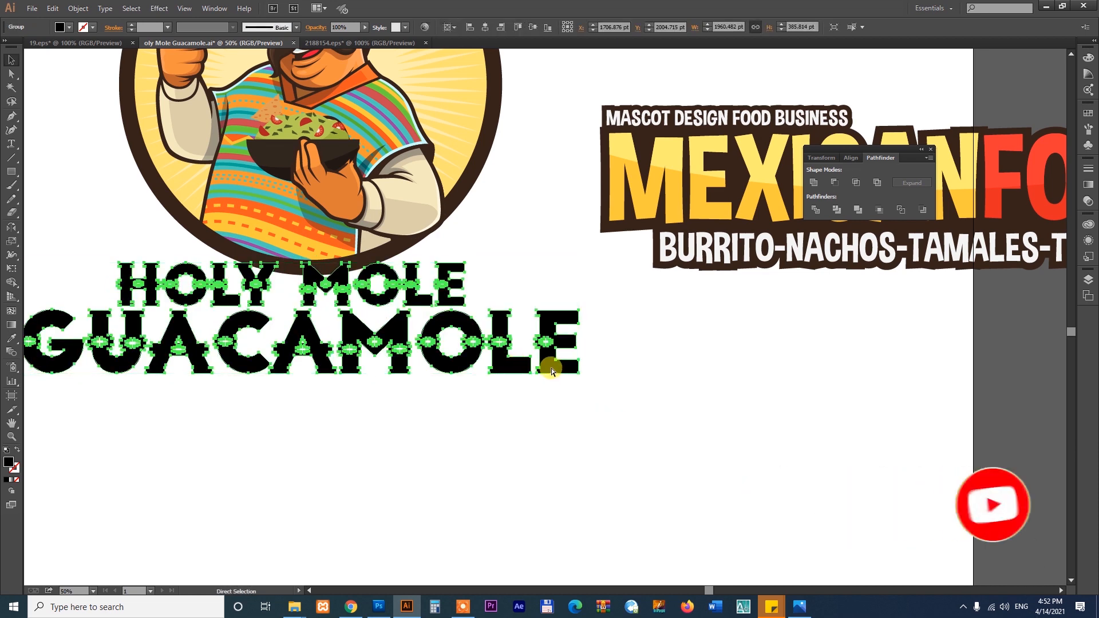
Step: Clear the selection and select the grouped HOLY MOLE GUACAMOLE lettering again
key(ctrl+shift+a)
click(468, 342)
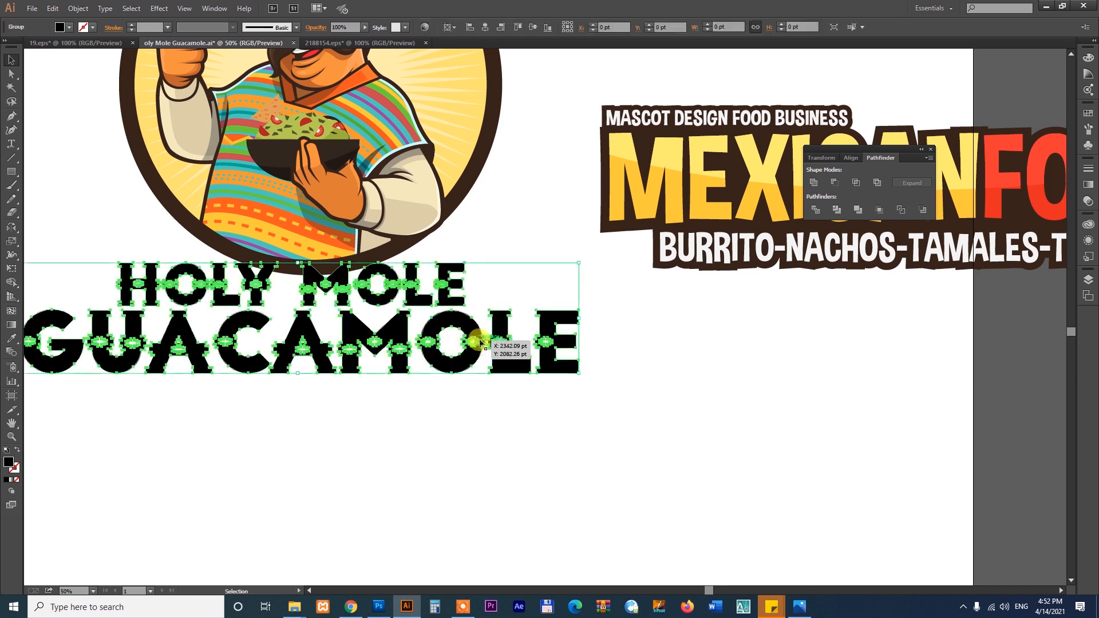
Step: Offset the paths of the HOLY MOLE GUACAMOLE lettering by 19 pt with miter joins and a miter limit of 4
click(78, 8)
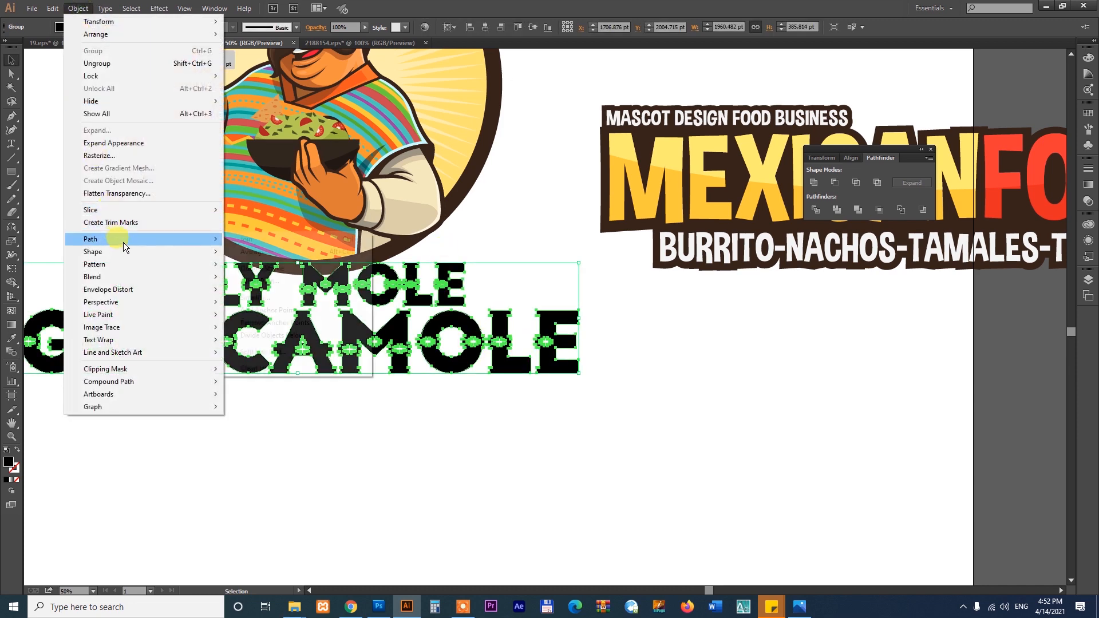
mouse_move(122, 241)
click(255, 282)
click(489, 332)
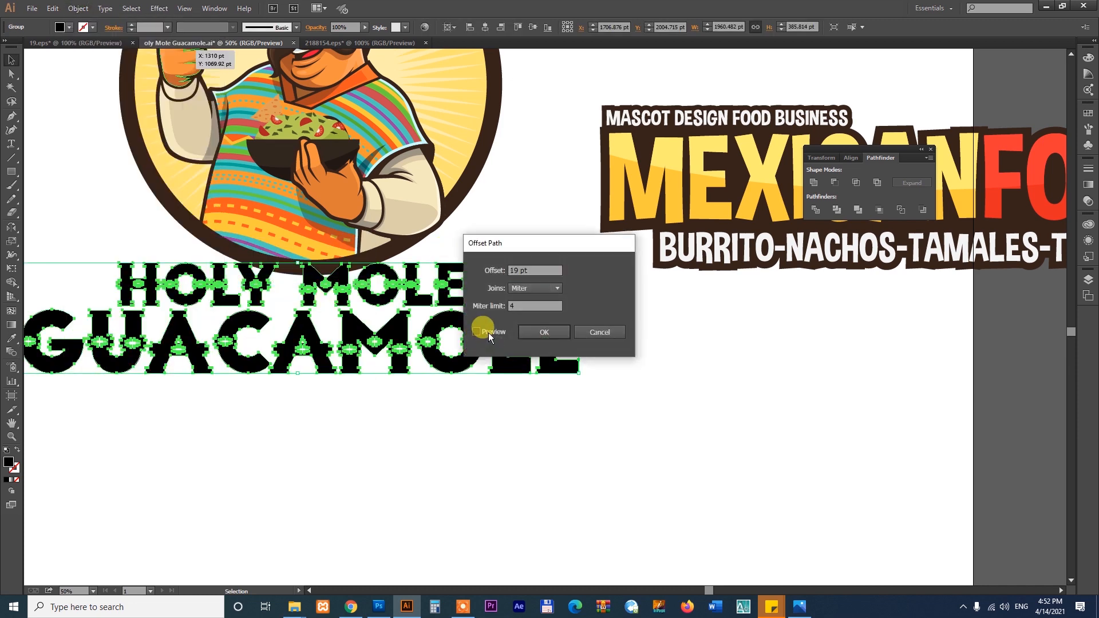
click(555, 331)
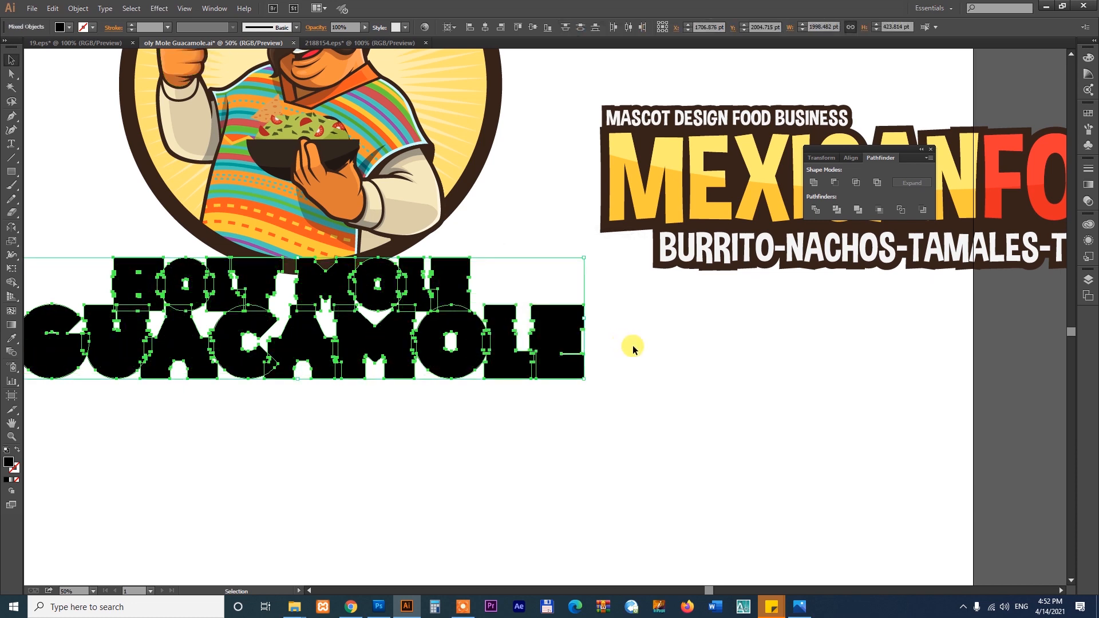
Step: Fill the offset lettering with the dark brown sampled from the badge ring and show the hidden black lettering again
click(562, 337)
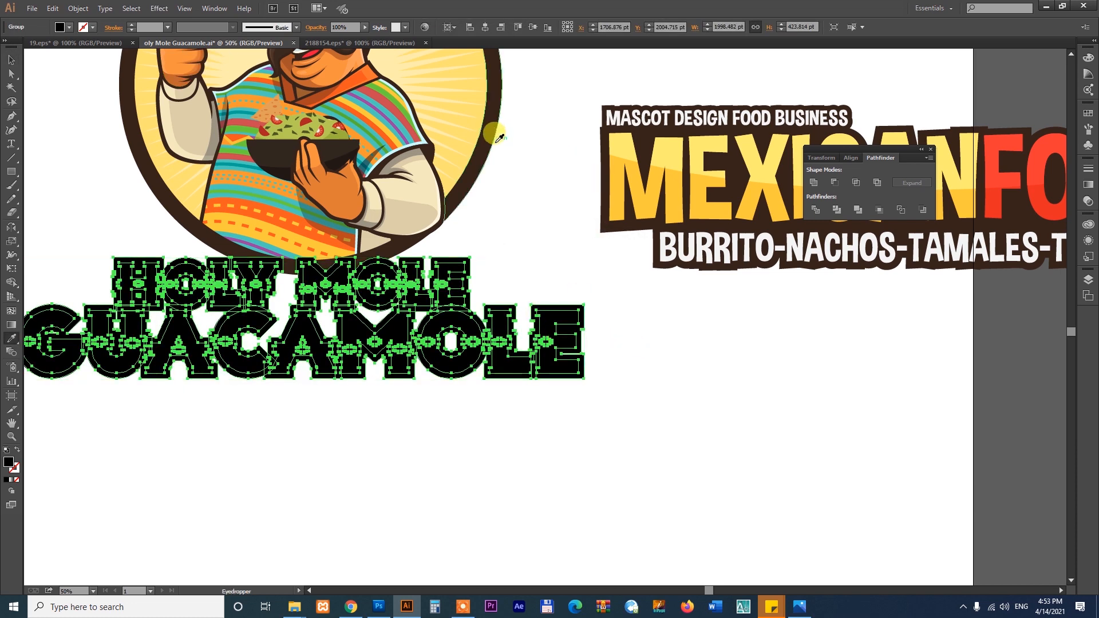
key(i)
click(490, 136)
key(v)
click(534, 248)
click(552, 349)
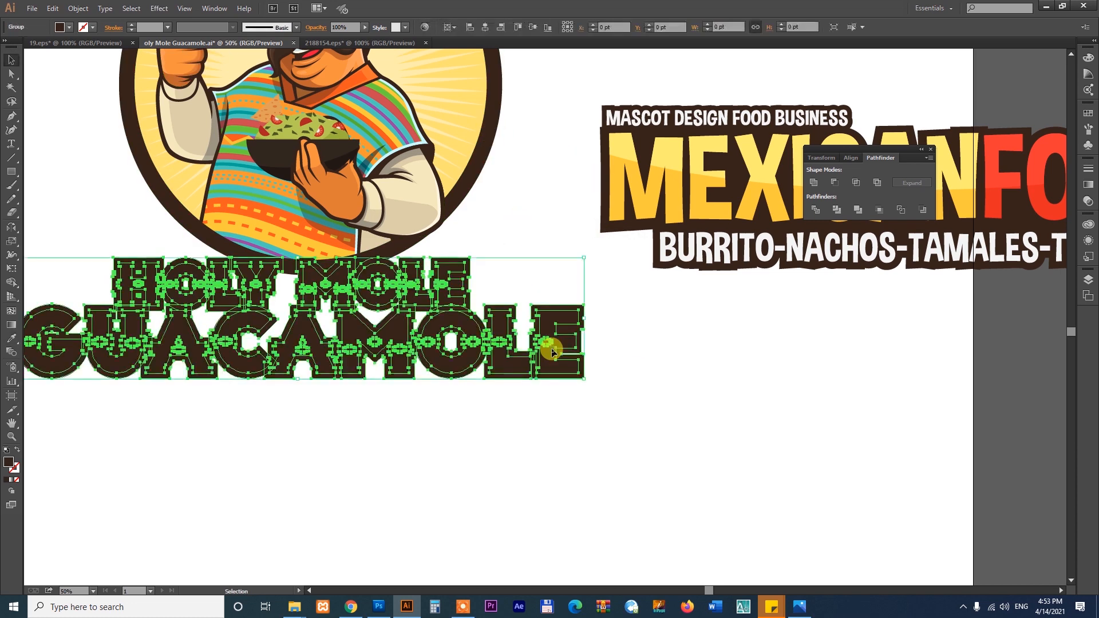
click(666, 394)
drag(625, 377, 596, 462)
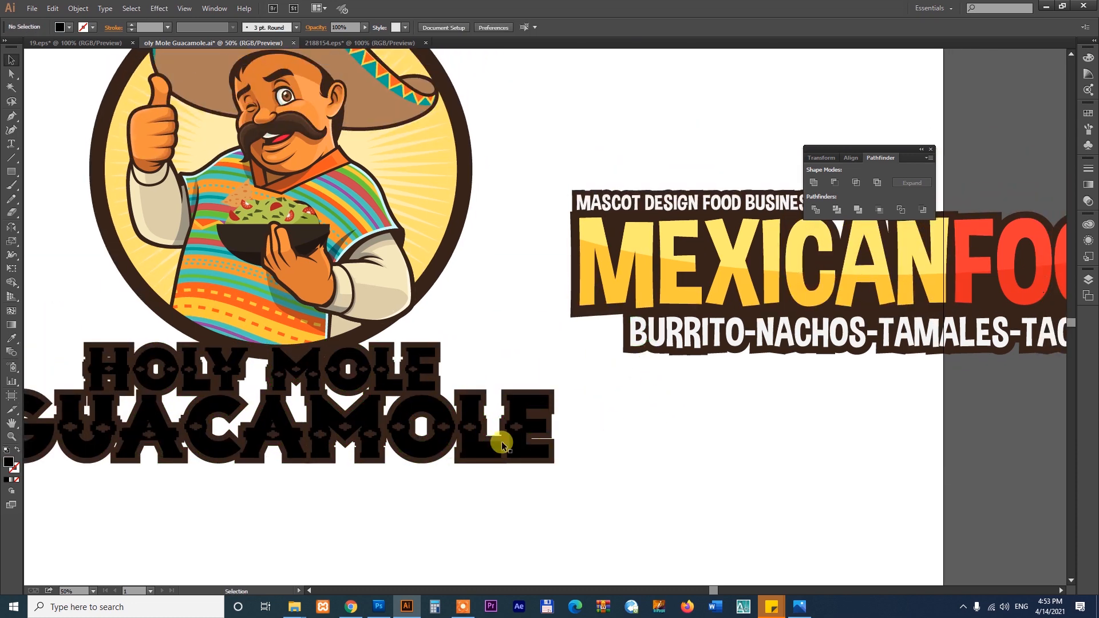
Step: Ungroup the black lettering into separate letters and lock the dark brown outline behind it
click(472, 441)
drag(473, 441, 561, 410)
right_click(566, 422)
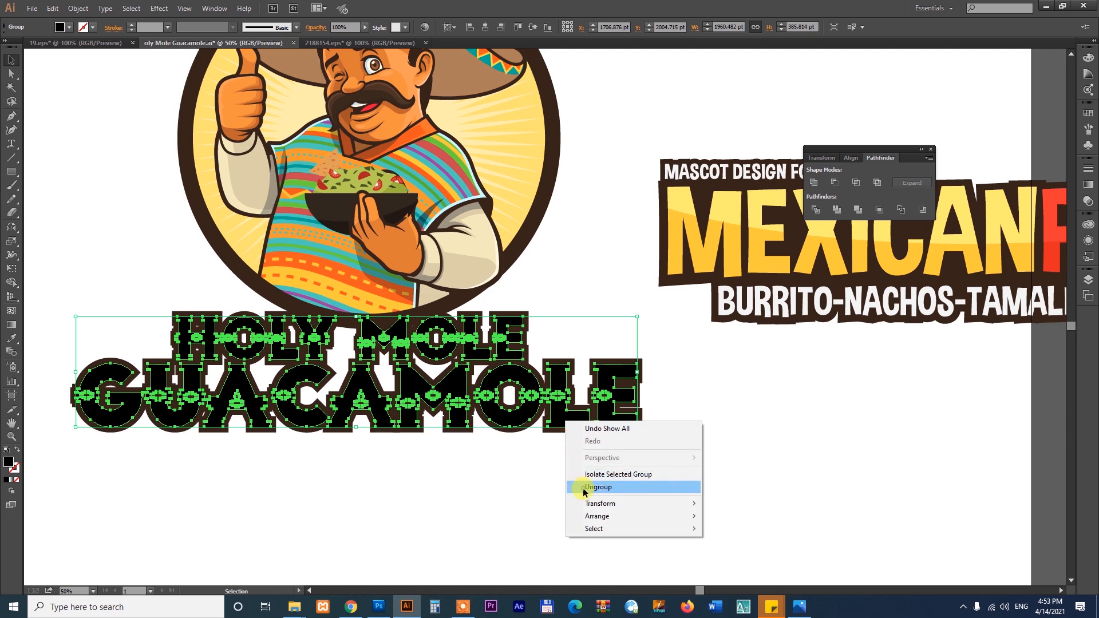
click(584, 487)
click(560, 422)
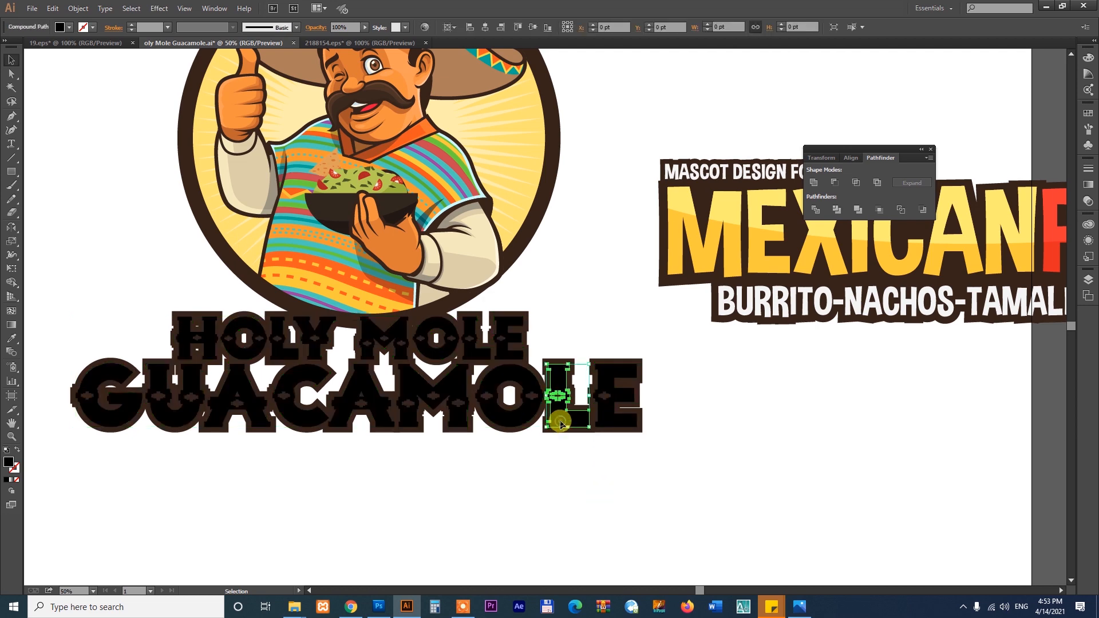
click(525, 315)
click(530, 309)
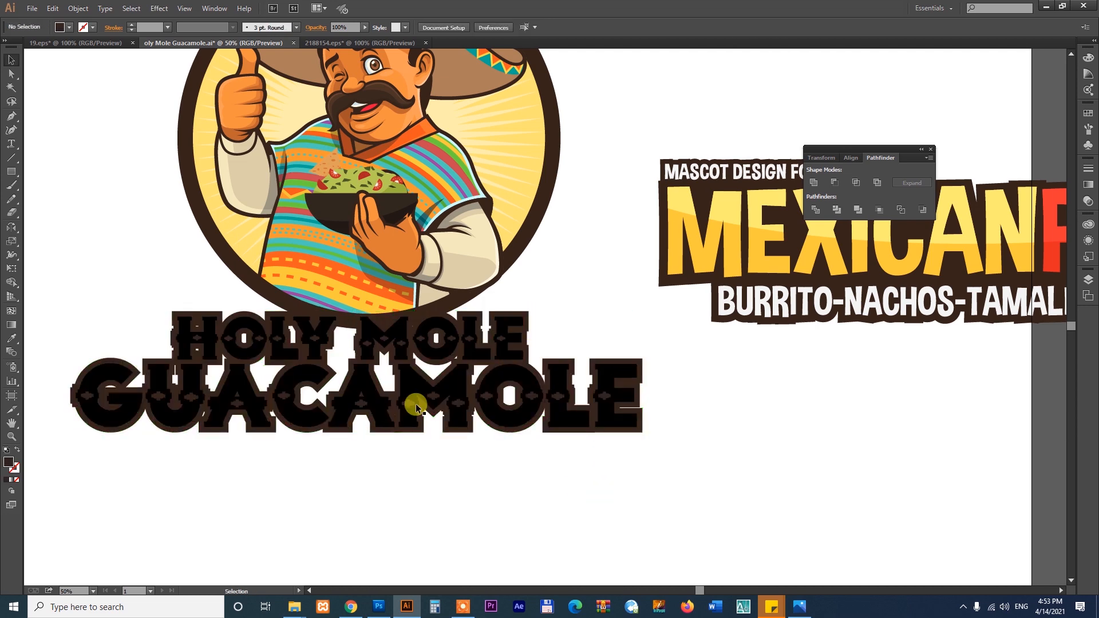
Step: Fill all the GUACAMOLE letters with the red sampled from the word FOOD in the reference logo
drag(82, 467, 640, 405)
drag(758, 393, 688, 411)
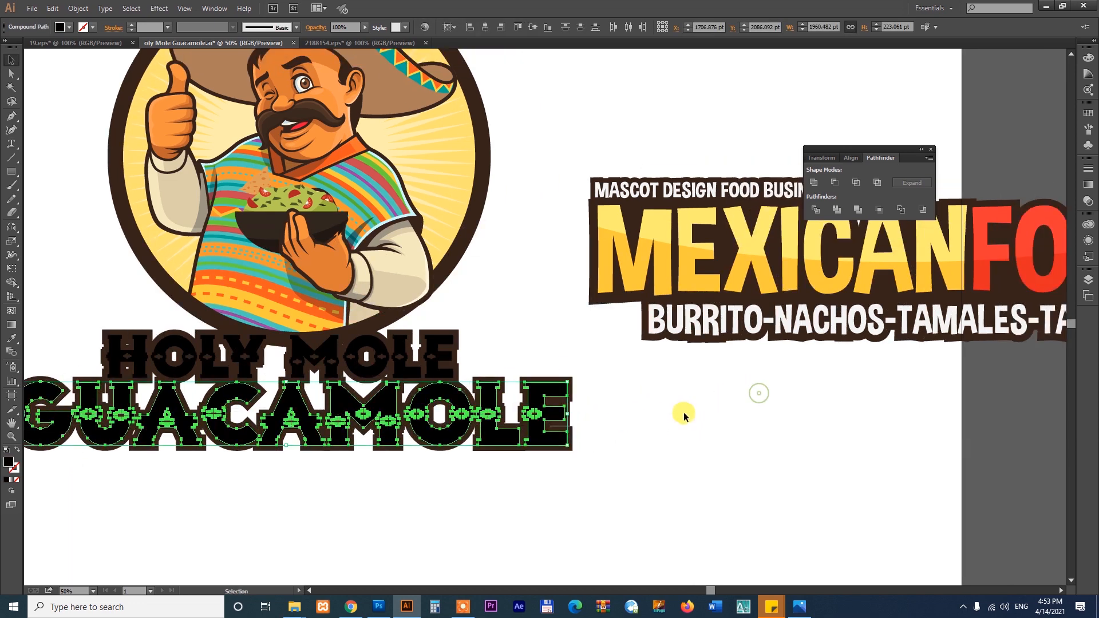
key(o)
key(i)
click(1001, 211)
key(v)
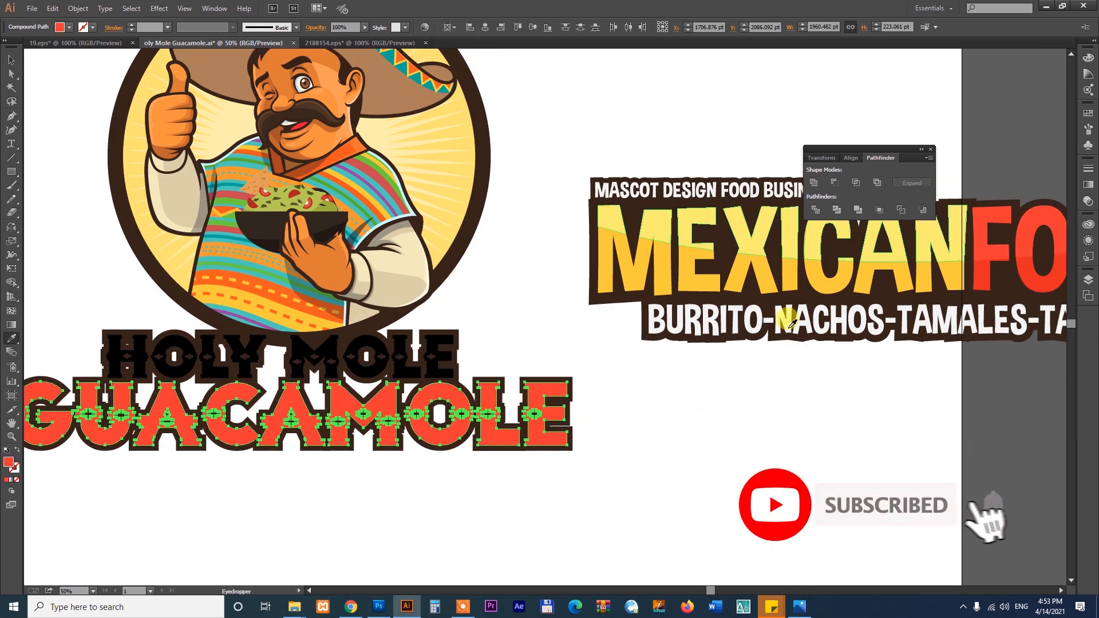
key(space)
drag(655, 439, 719, 426)
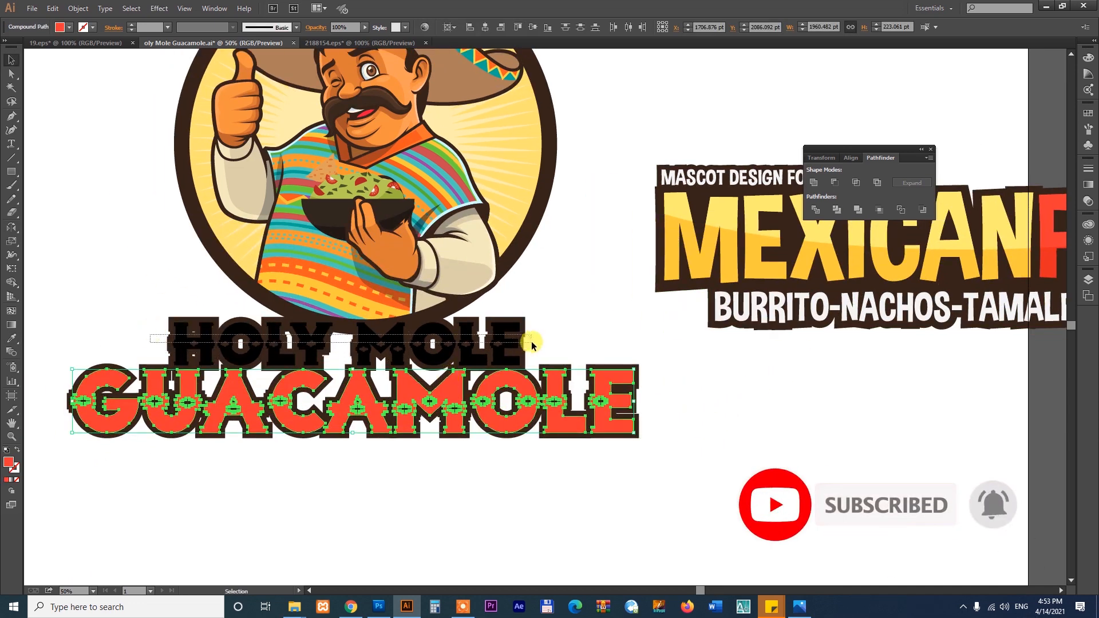
click(526, 343)
key(o)
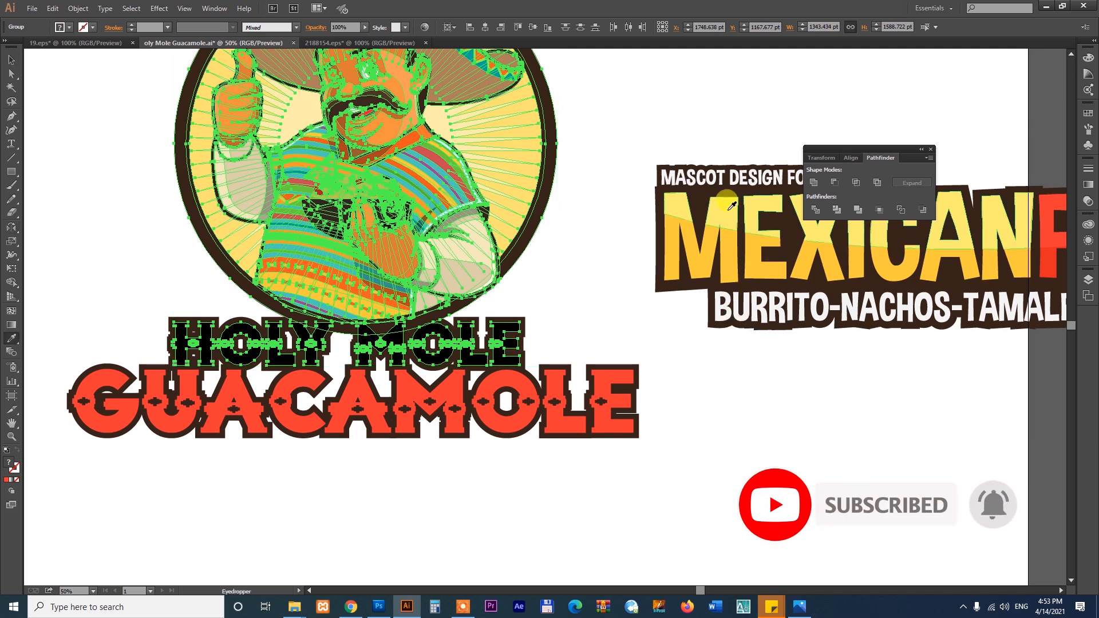
click(728, 209)
key(v)
key(ctrl+z)
click(681, 396)
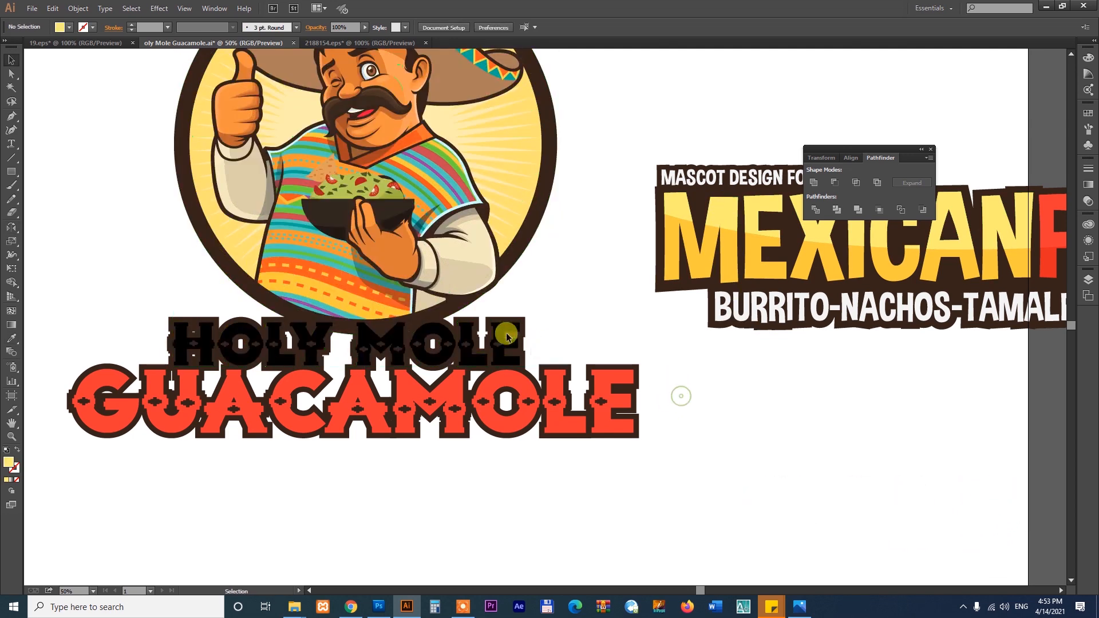
Step: Group the HOLY MOLE letters and fill them with the light yellow sampled from MEXICAN in the reference logo
click(506, 334)
drag(507, 333, 632, 321)
key(ctrl+z)
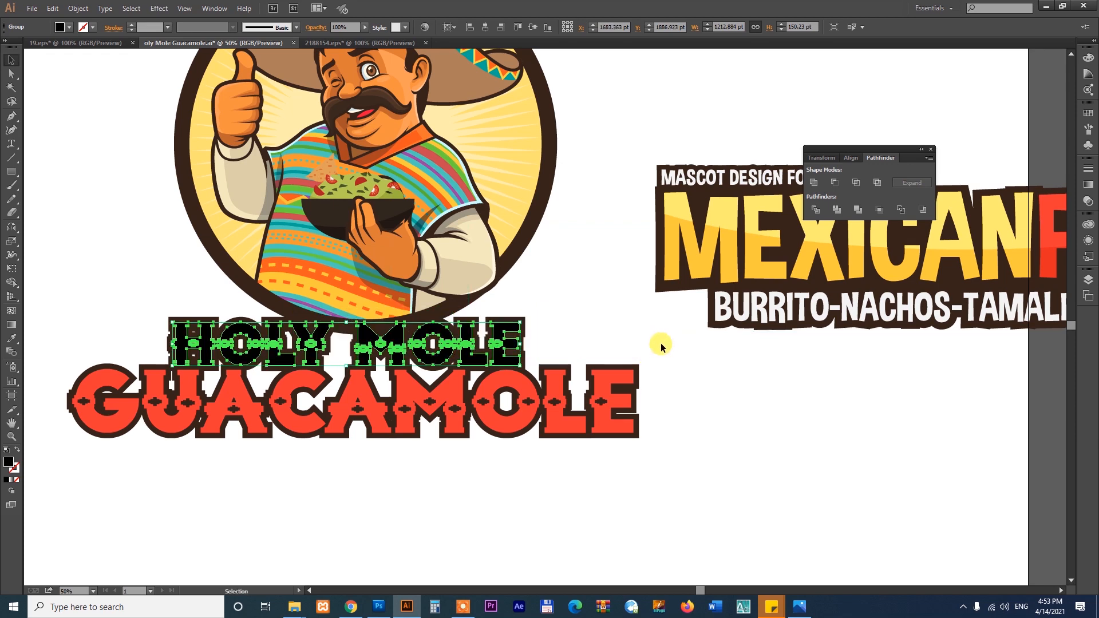
key(i)
click(730, 197)
key(v)
click(717, 389)
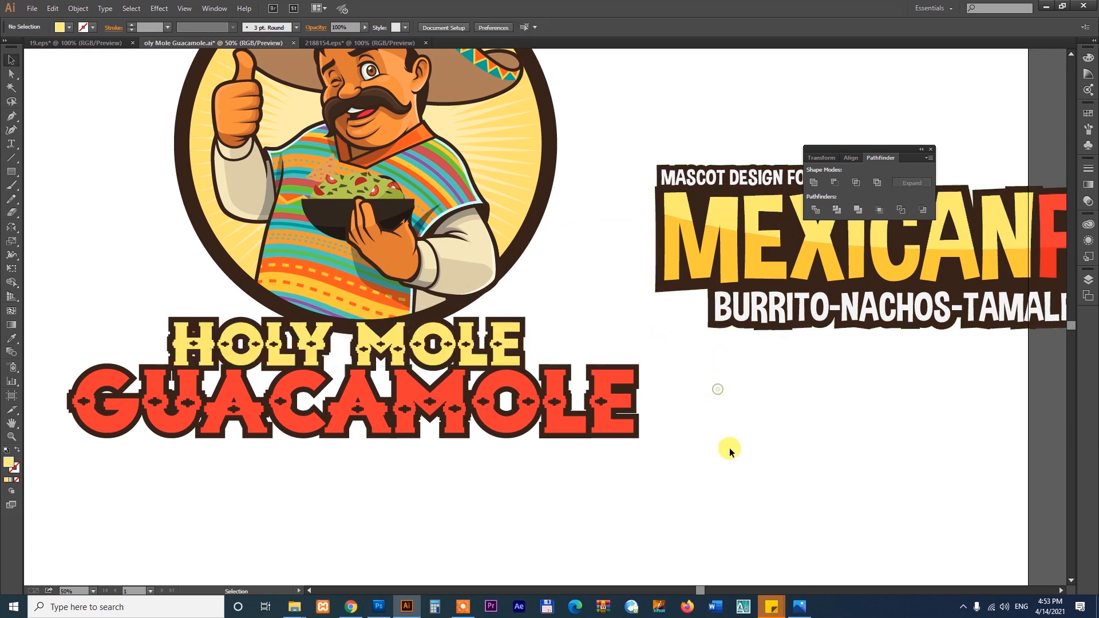
Step: Select all nine red letters of GUACAMOLE and group them
drag(728, 368, 644, 428)
key(ctrl+minus)
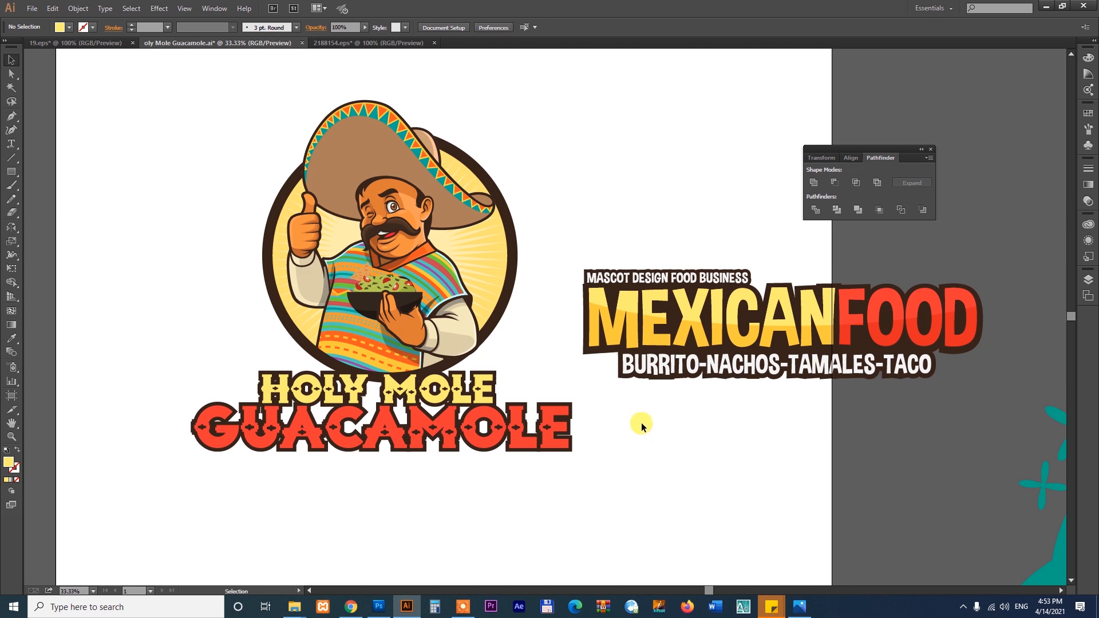
key(ctrl+space)
drag(165, 278, 636, 517)
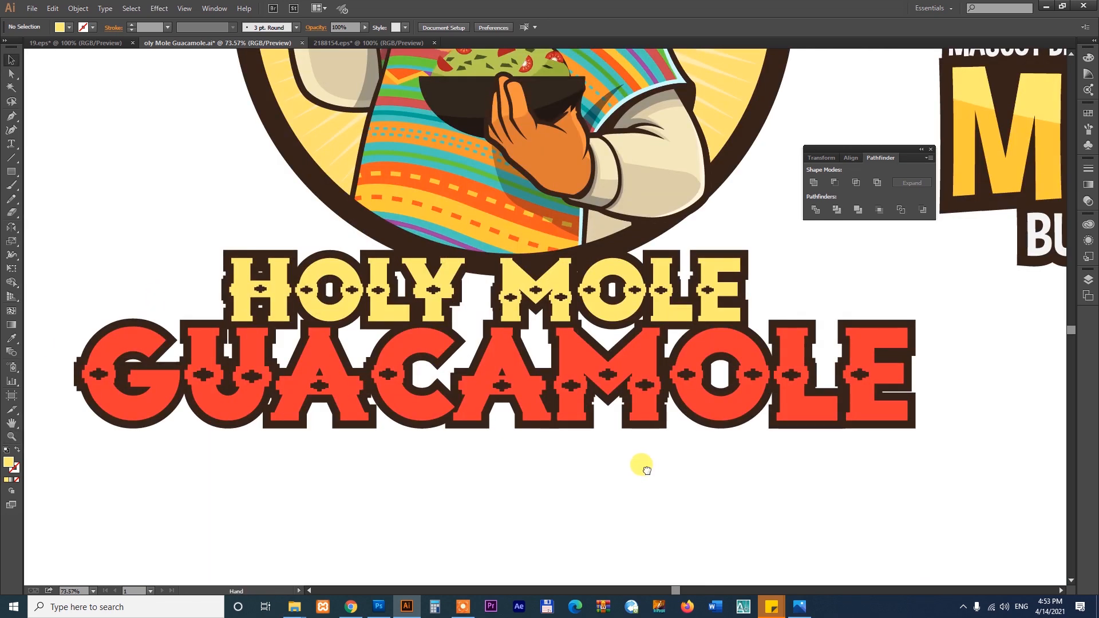
drag(646, 469, 638, 469)
click(626, 356)
shift+click(733, 373)
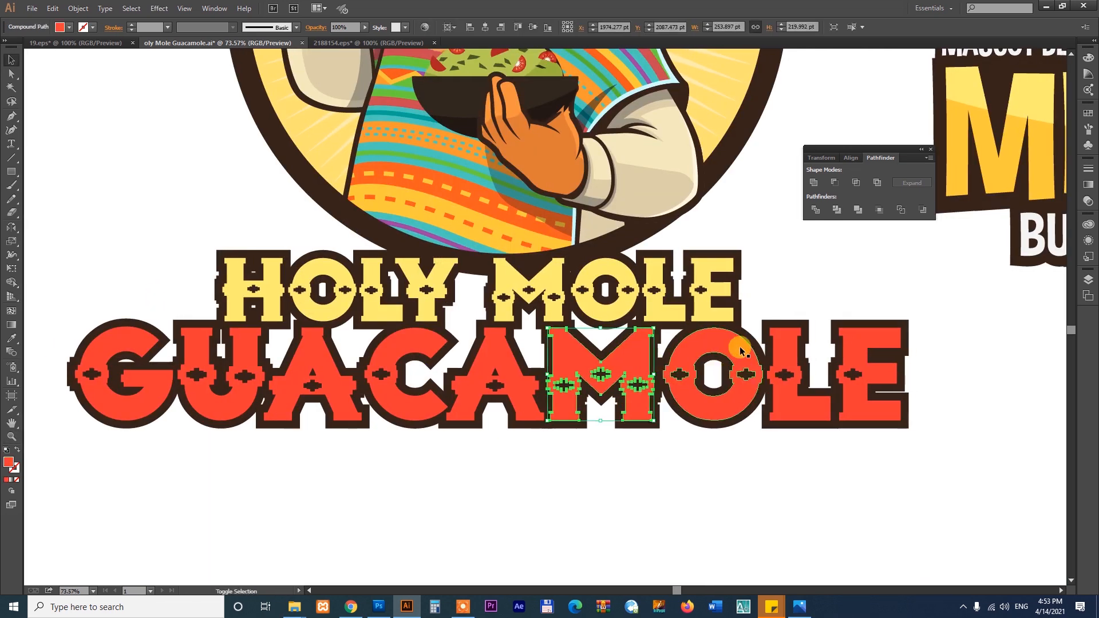
shift+click(788, 343)
shift+click(857, 337)
shift+click(496, 342)
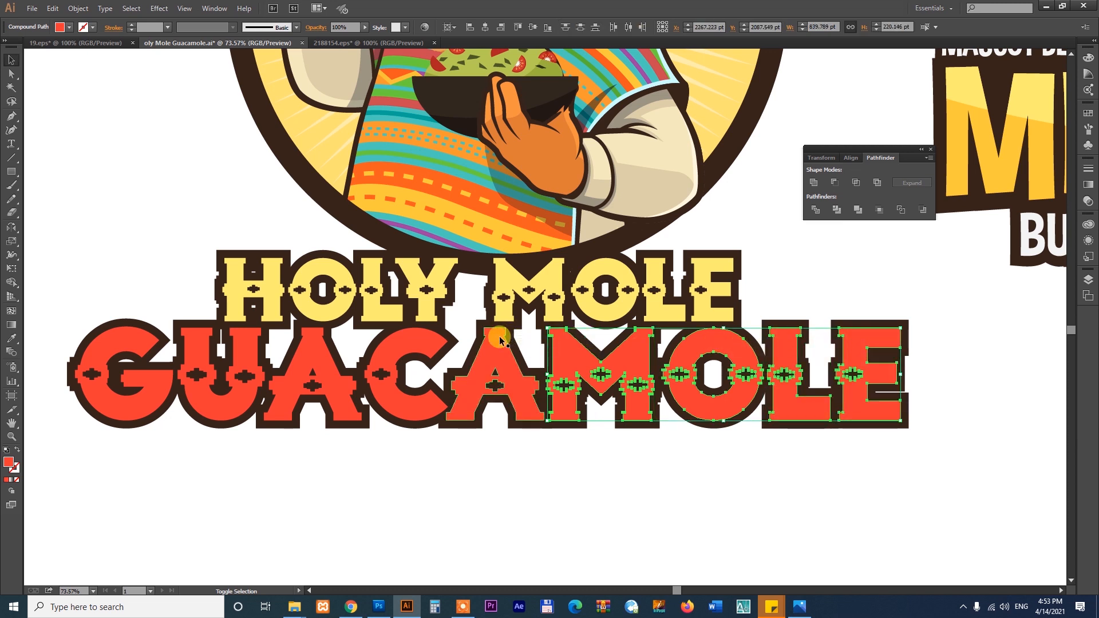
shift+click(408, 345)
shift+click(327, 345)
shift+click(245, 347)
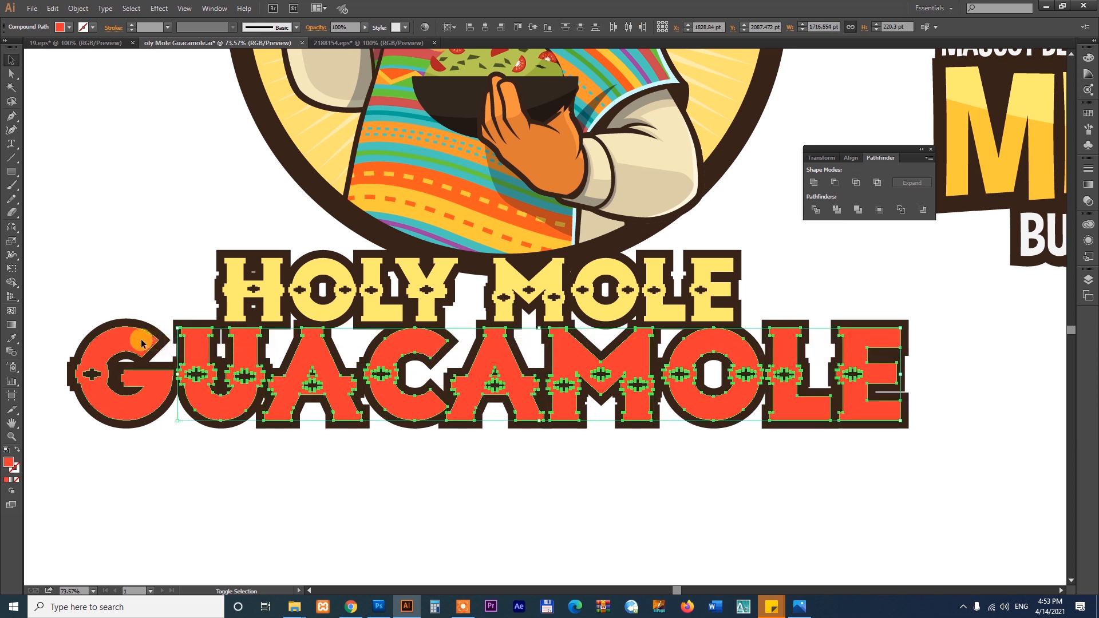
shift+click(123, 377)
key(ctrl+g)
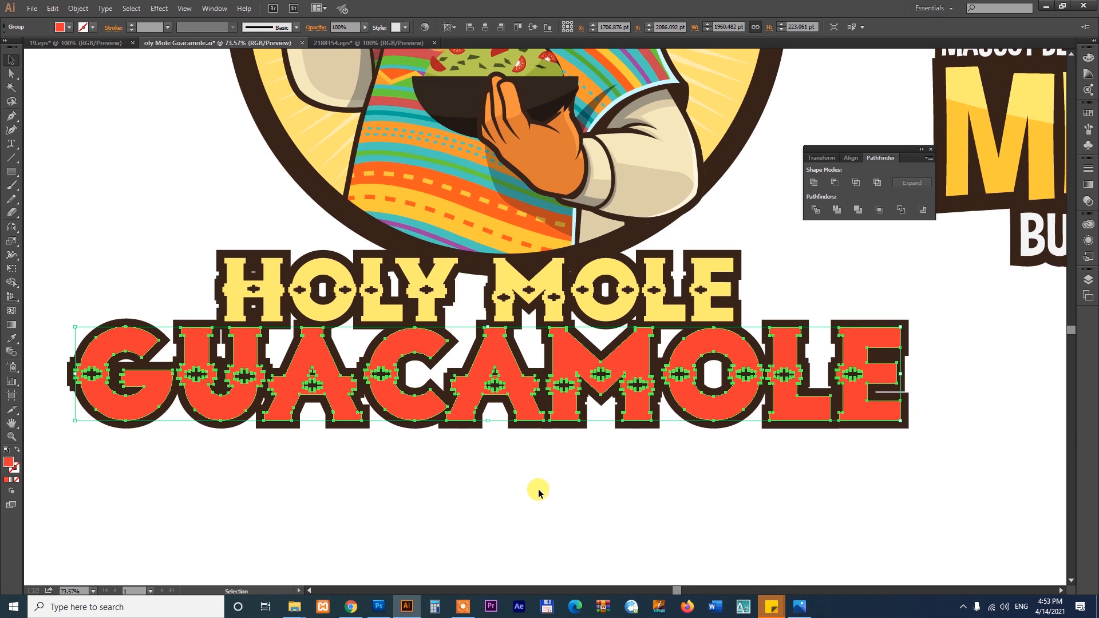
Step: Draw a wide ellipse about 3361 by 1074 pt over the mascot, its lower curve crossing the GUACAMOLE lettering
key(a)
key(v)
key(ctrl+minus)
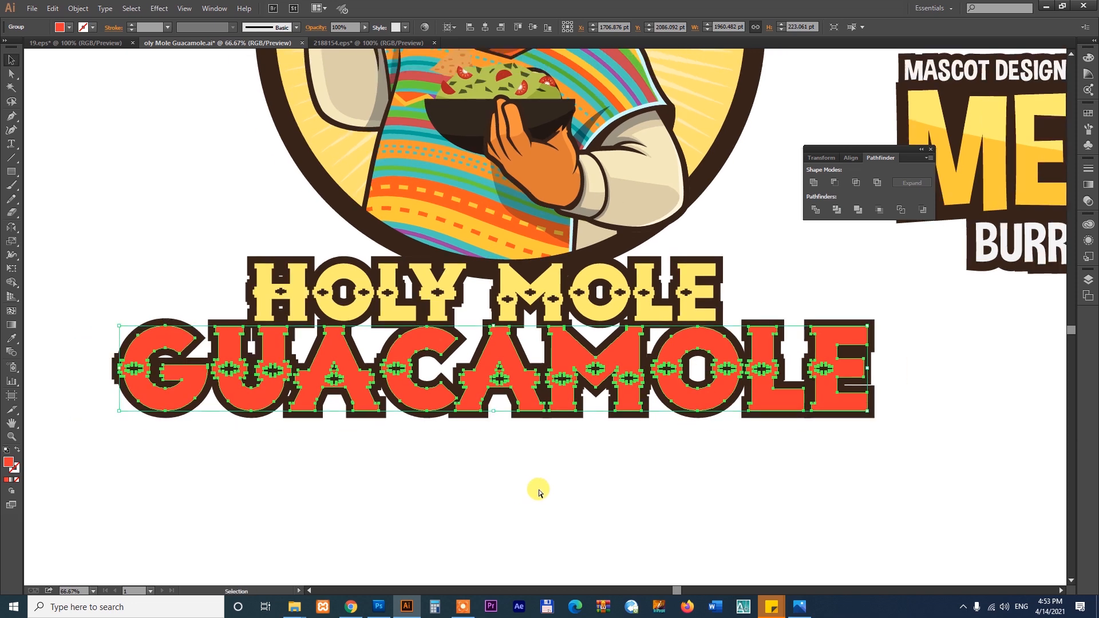
key(ctrl+minus)
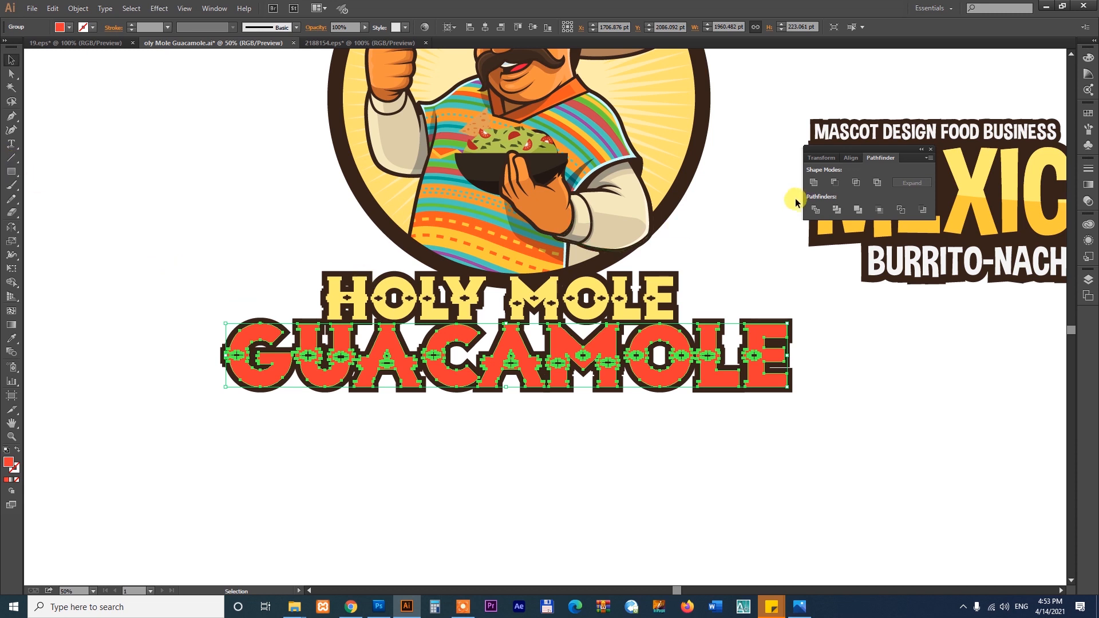
drag(11, 172, 49, 209)
click(51, 203)
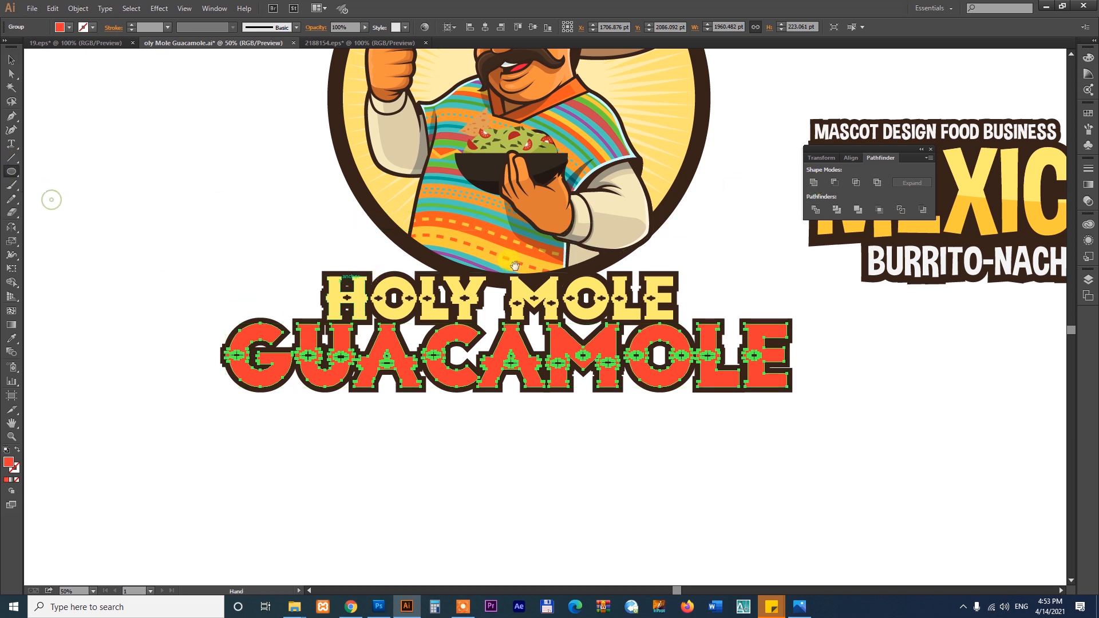
drag(532, 270, 296, 356)
drag(119, 303, 326, 248)
drag(114, 94, 841, 398)
key(ctrl+minus)
key(v)
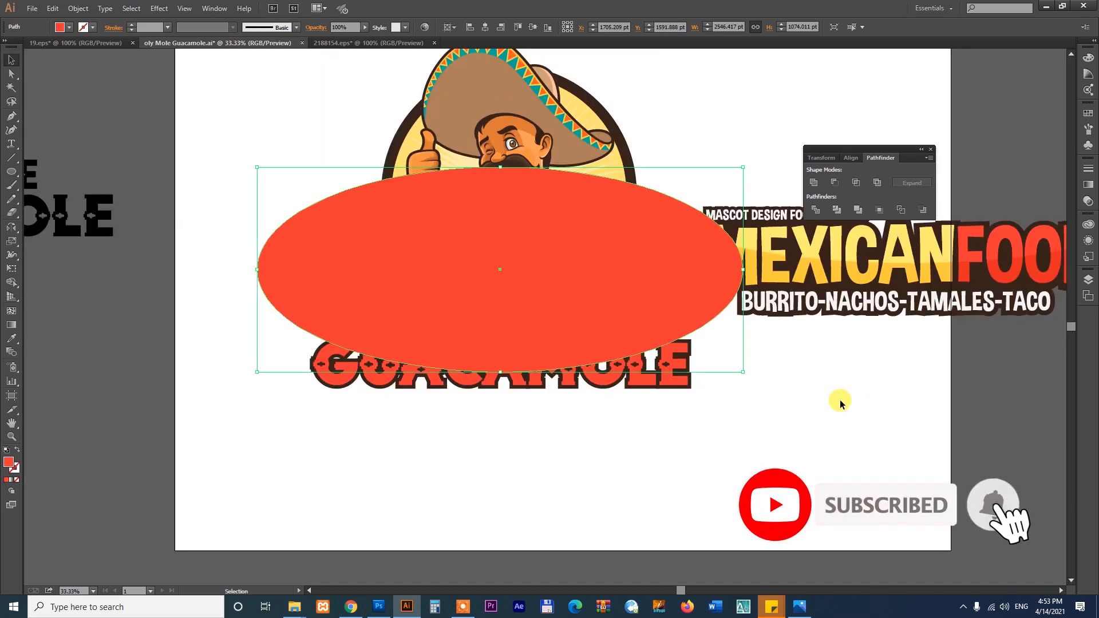
drag(772, 269, 821, 269)
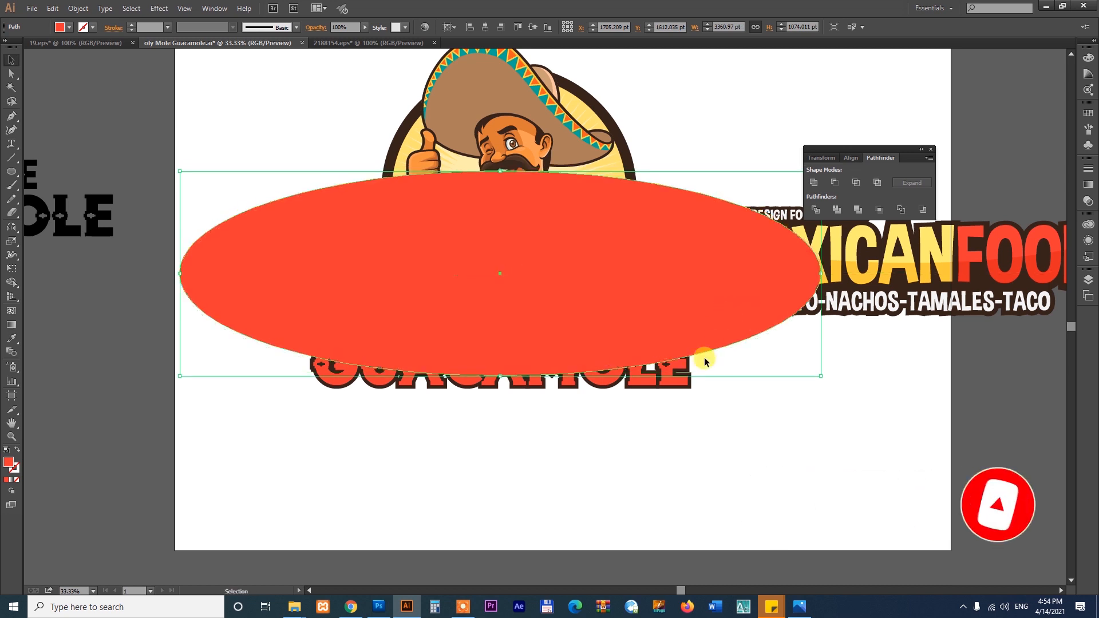
Step: Crop the GUACAMOLE lettering to the ellipse with the Pathfinder Crop operation
shift+click(671, 380)
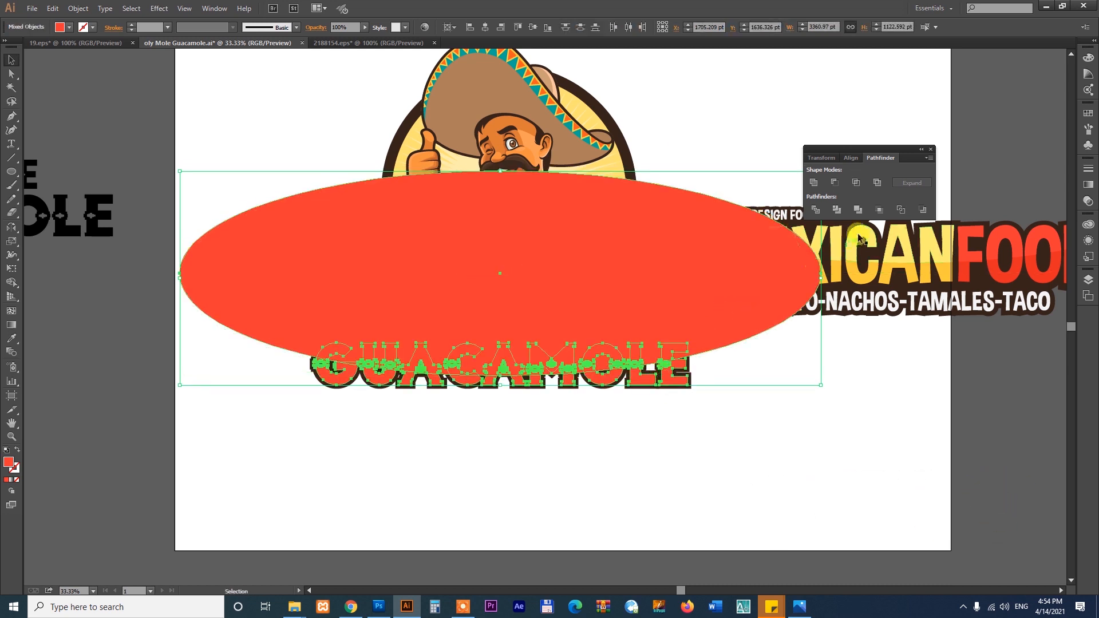
click(879, 210)
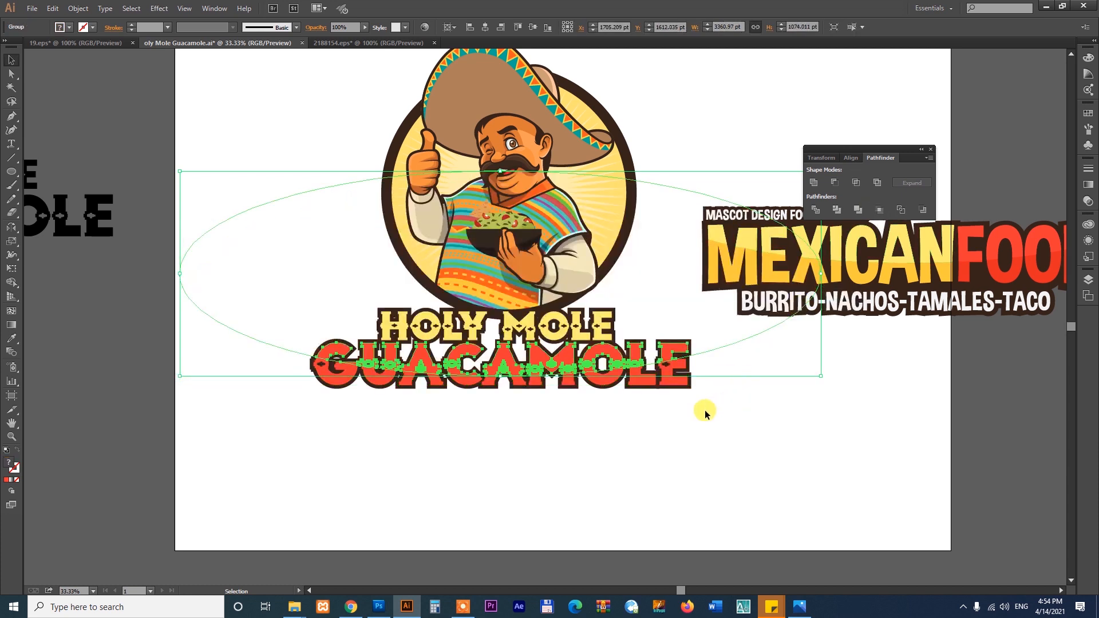
drag(765, 405, 701, 411)
Step: Try to recolour the cropped GUACAMOLE shapes with the red sampled from the word FOOD
key(i)
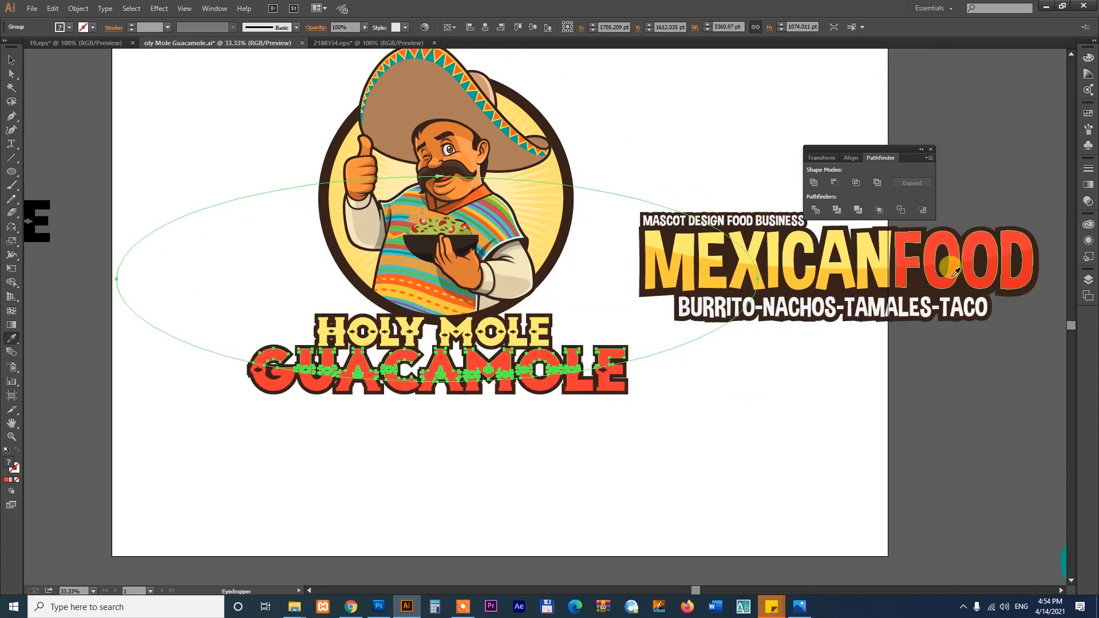
click(953, 275)
key(v)
key(ctrl+z)
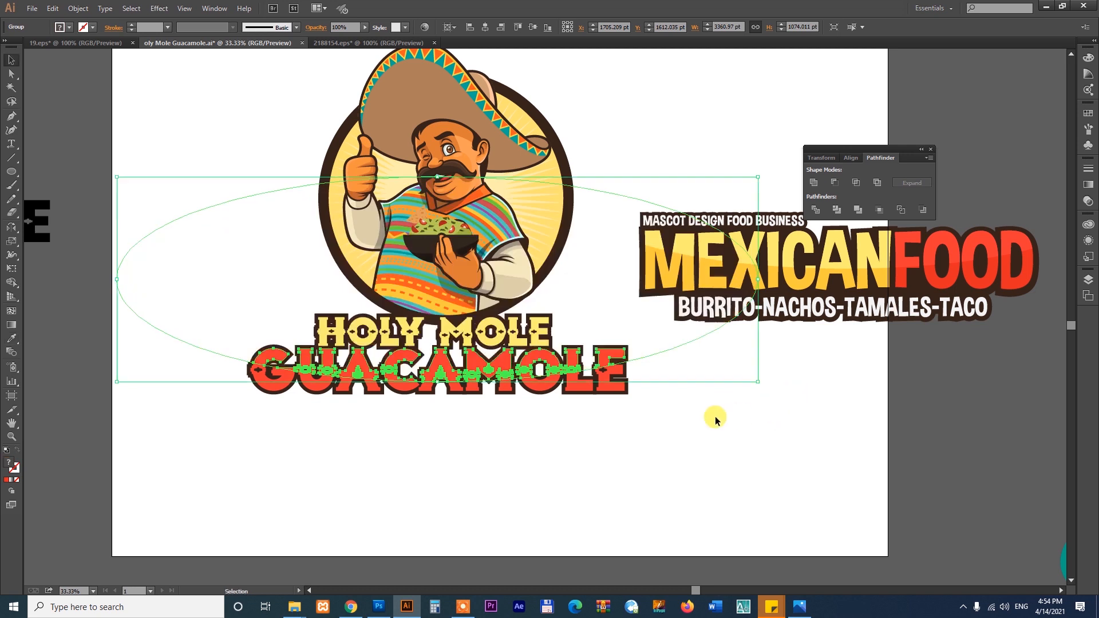
click(715, 419)
Step: Try to expand the cropped GUACAMOLE group
key(z)
drag(219, 315, 721, 462)
key(v)
mouse_move(613, 262)
mouse_down()
mouse_move(612, 347)
mouse_move(613, 262)
mouse_up()
click(78, 8)
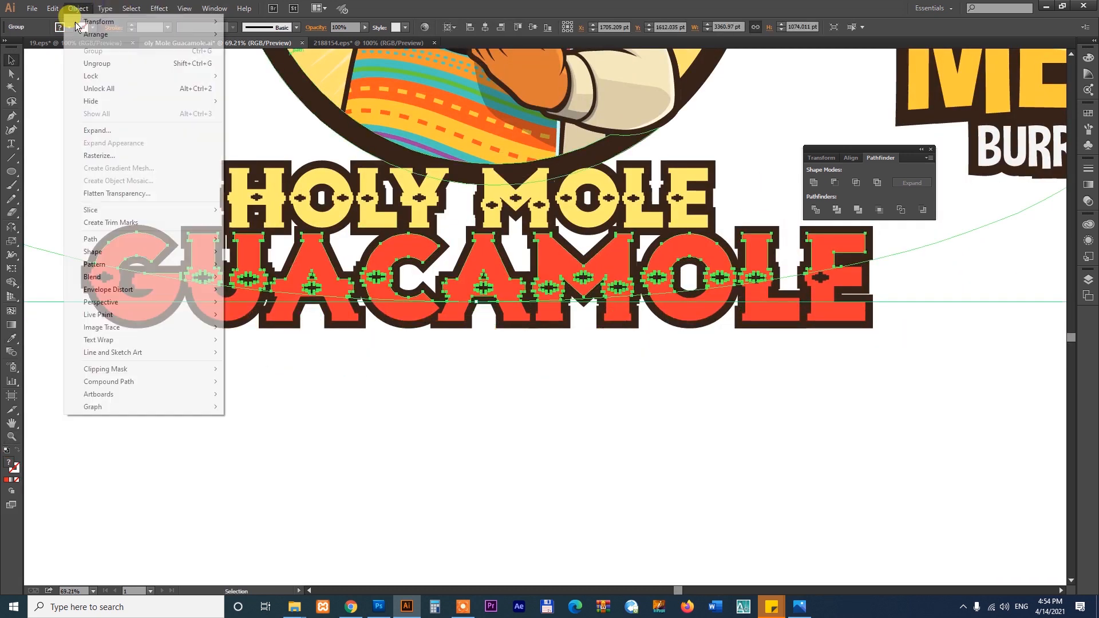
click(97, 130)
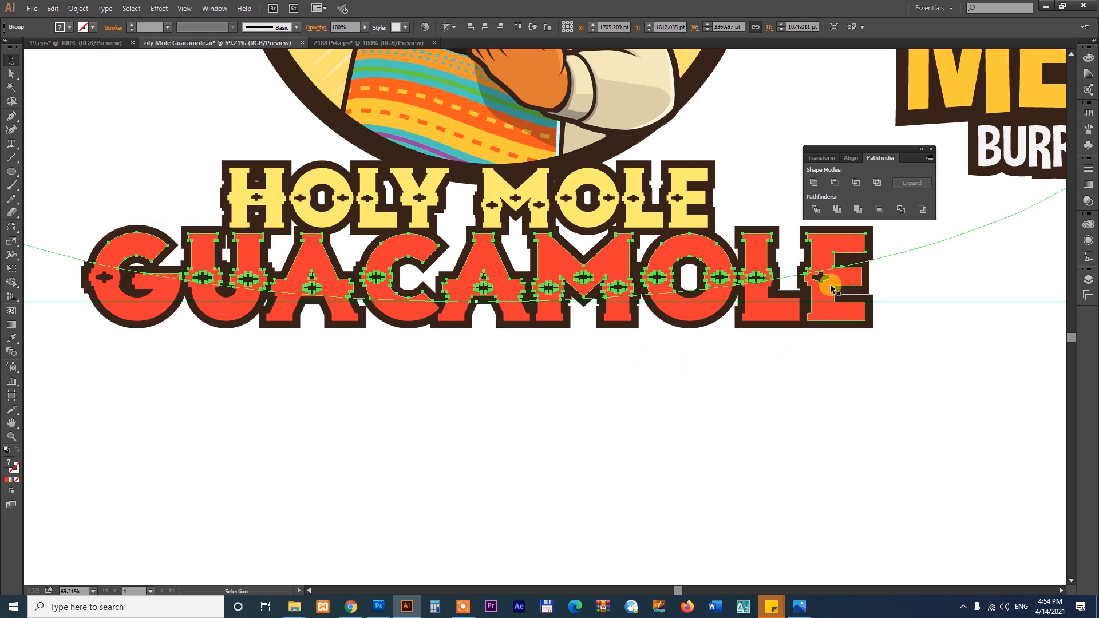
click(78, 8)
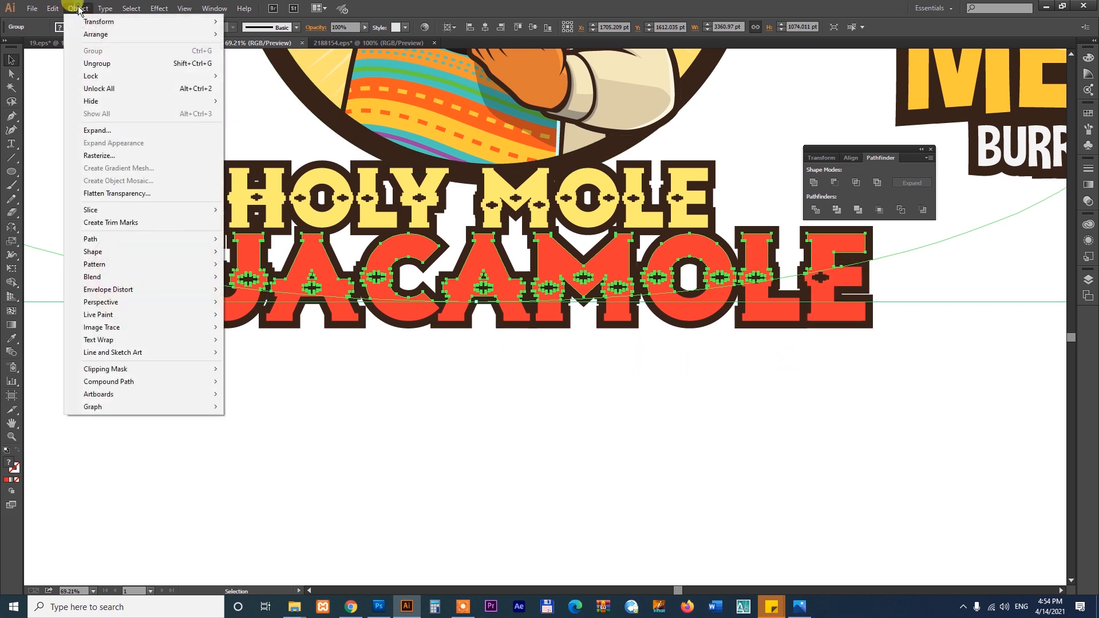
click(92, 130)
drag(804, 356, 578, 382)
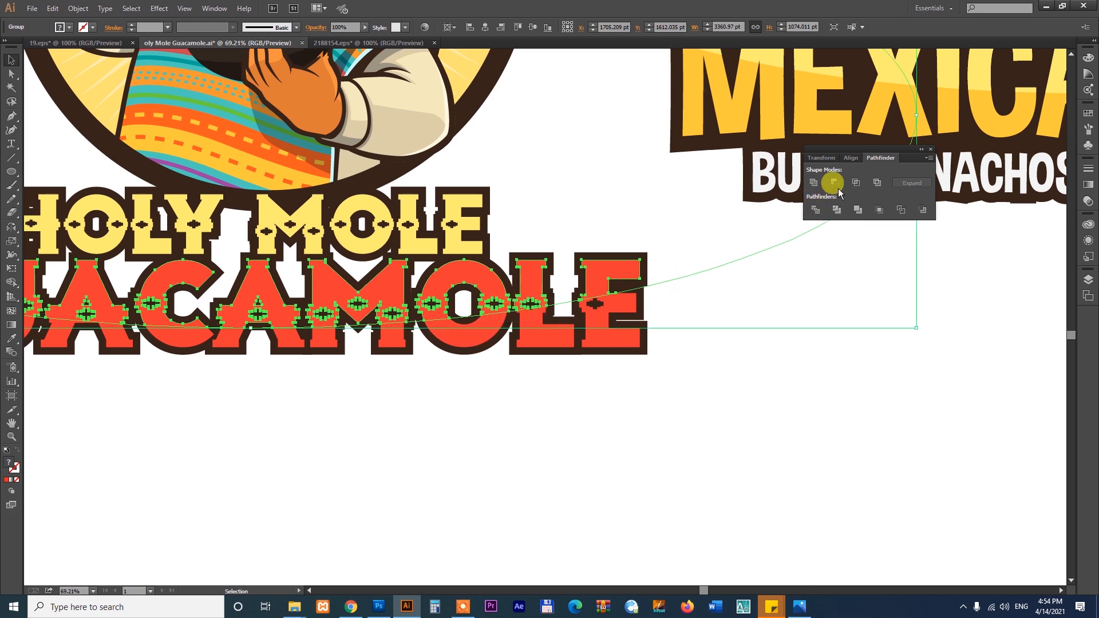
Step: Try to unite the ellipse with the GUACAMOLE lettering, and undo back to the separate wide ellipse and letters
click(813, 182)
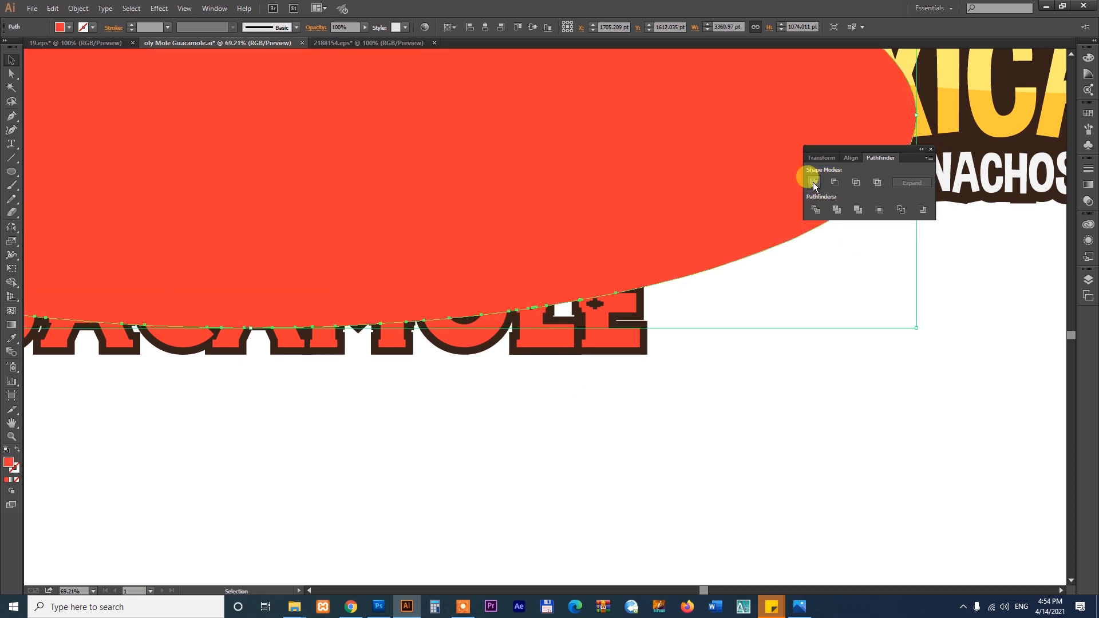
key(ctrl+z)
key(ctrl+shift+z)
key(ctrl+minus)
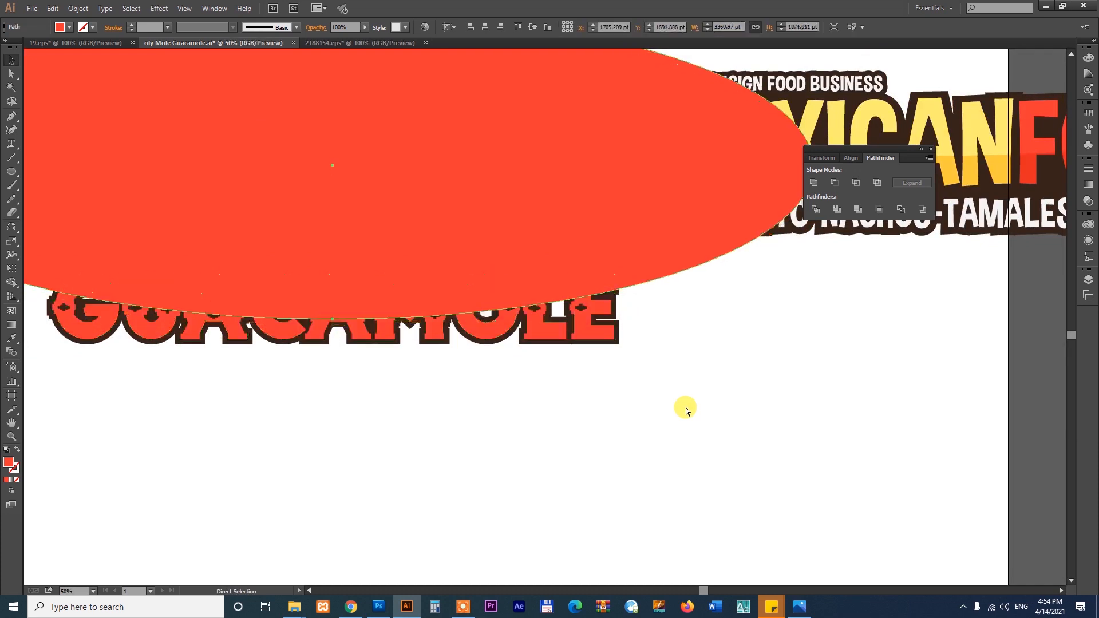
key(ctrl+z)
key(ctrl+shift+z)
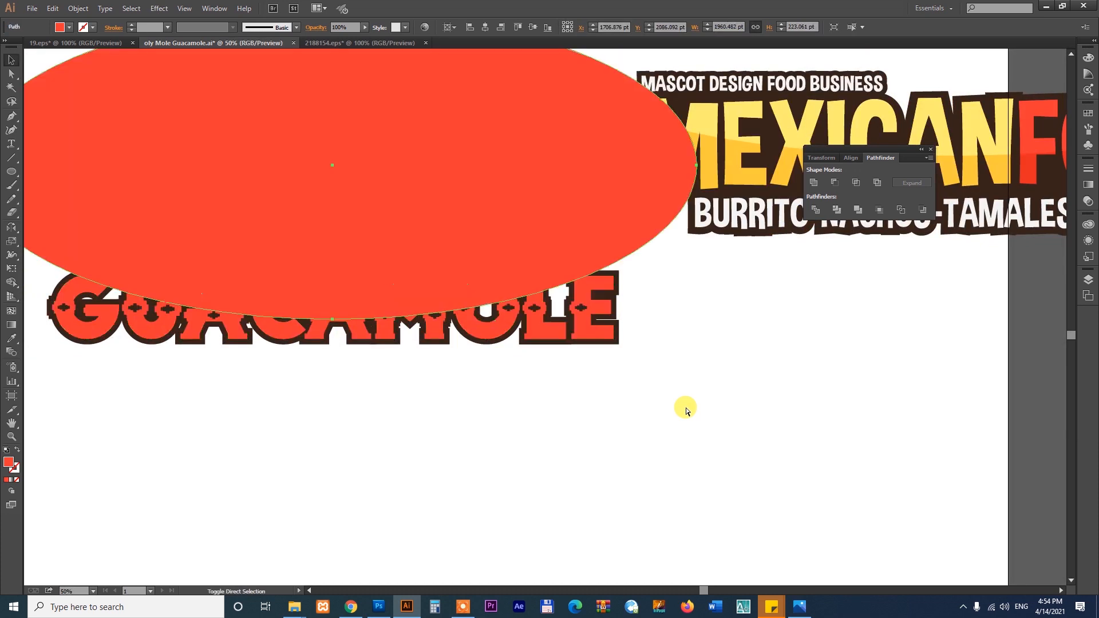
key(ctrl+shift+z)
Step: Split the GUACAMOLE lettering along the wide ellipse with the Pathfinder Divide operation
shift+click(594, 334)
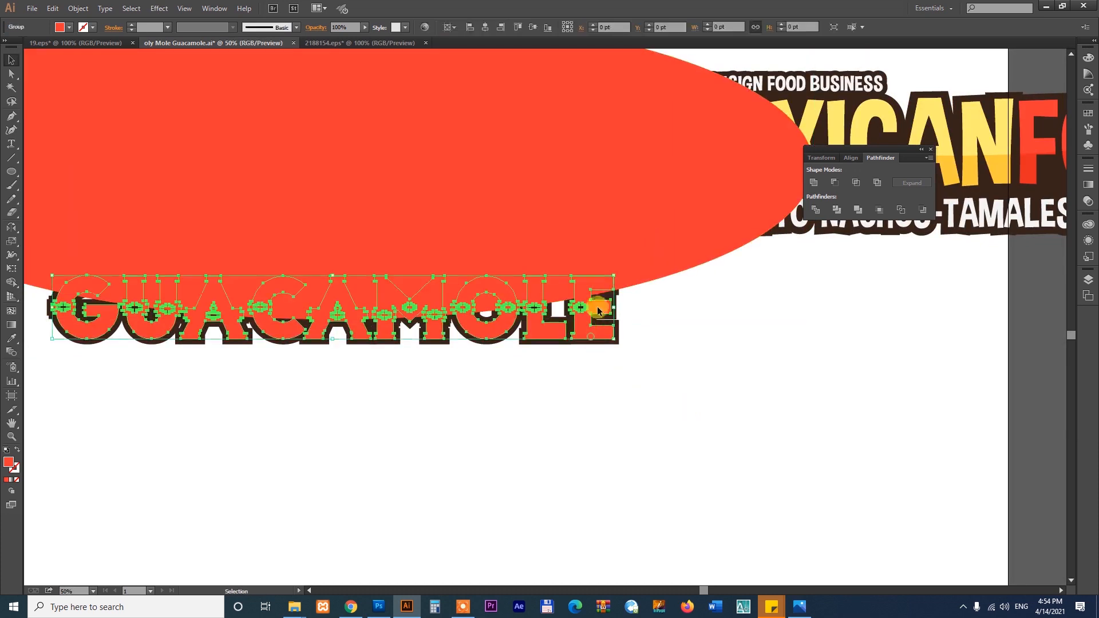
click(856, 183)
click(646, 316)
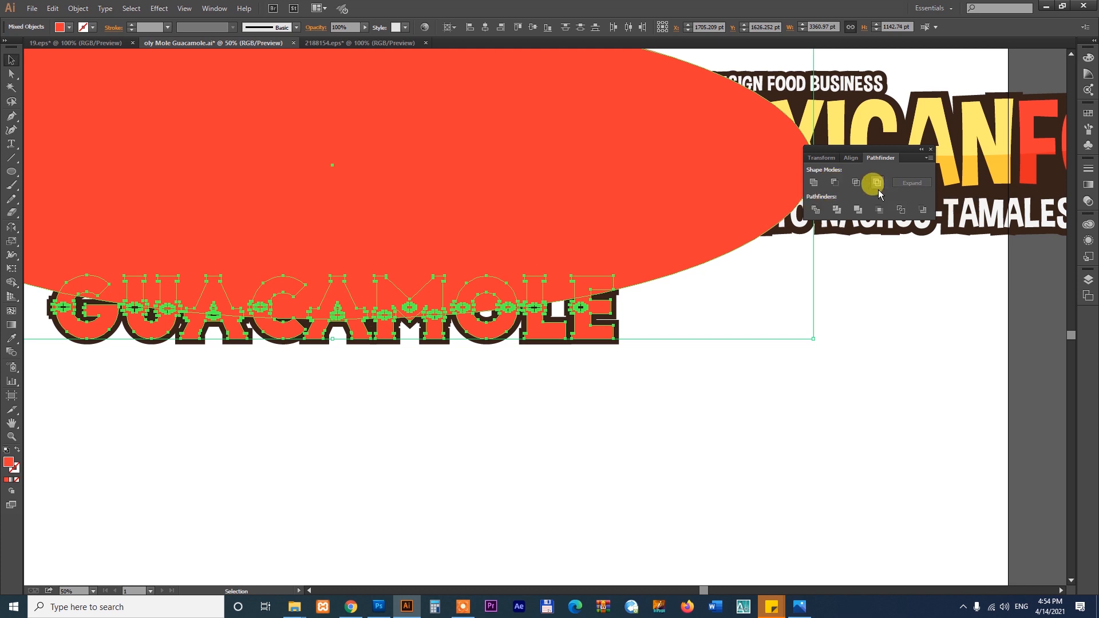
click(815, 211)
key(ctrl+minus)
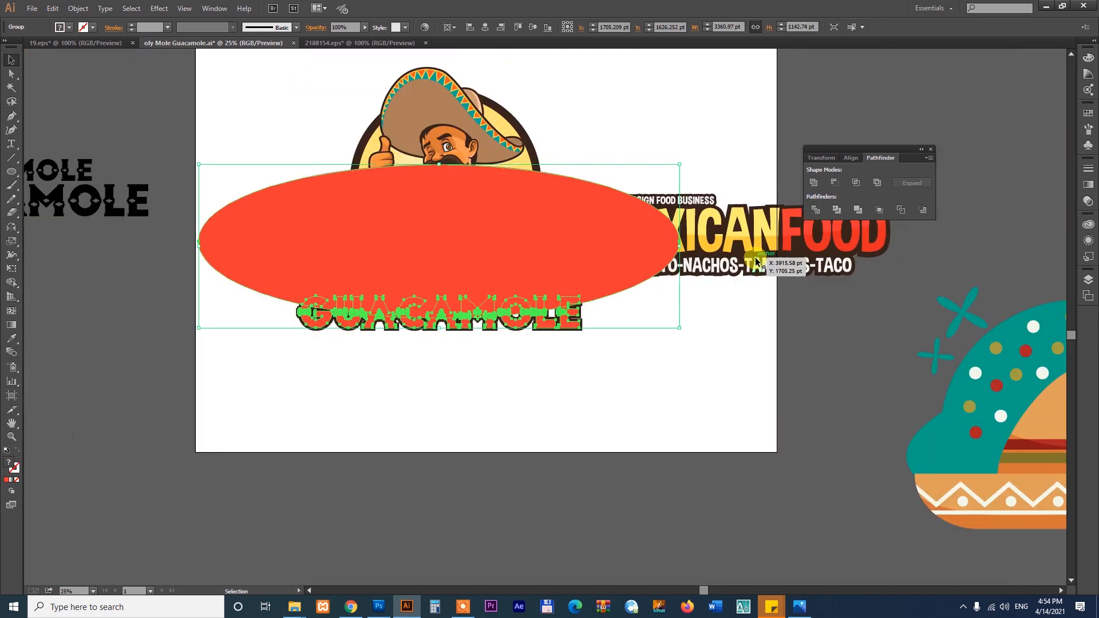
Step: Move the divided ellipse and lettering clear below the logo and ungroup the pieces
drag(604, 274, 612, 458)
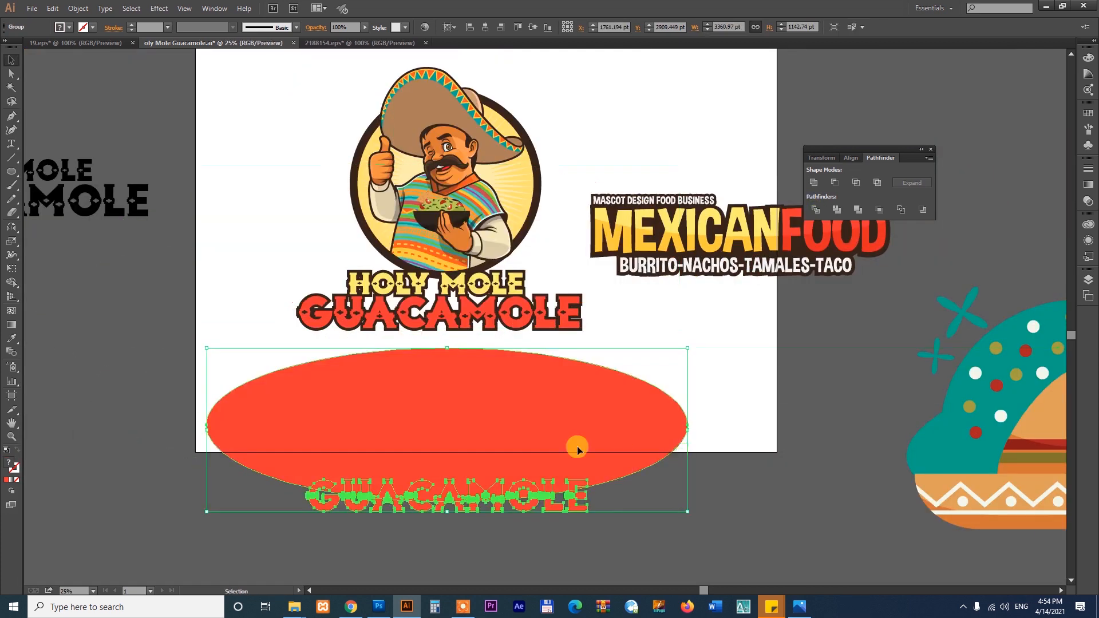
right_click(544, 430)
click(572, 491)
click(730, 533)
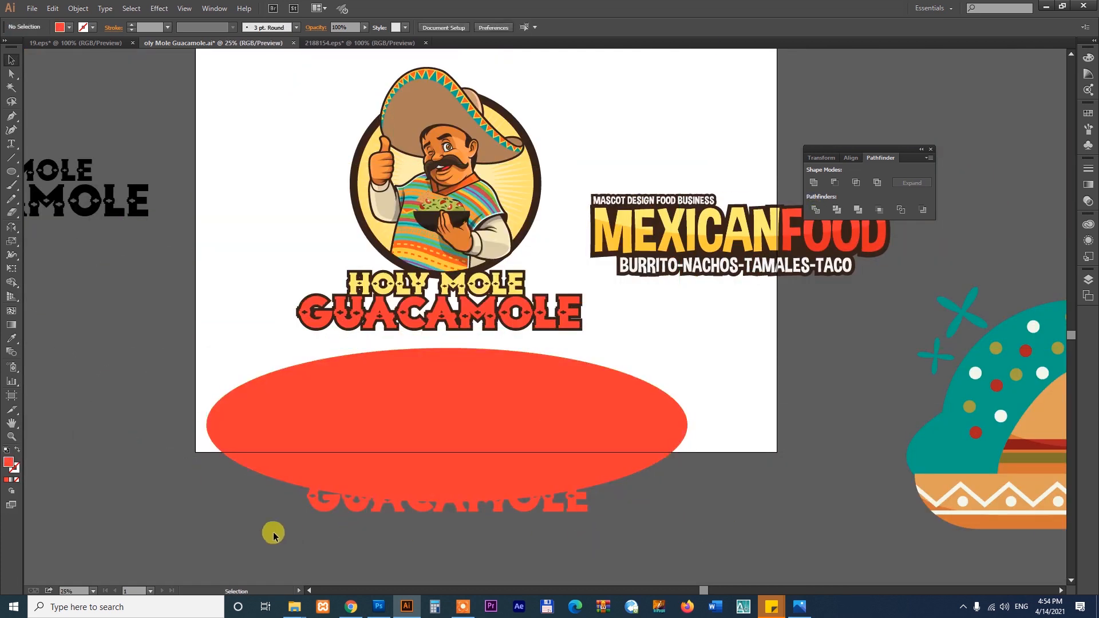
Step: Delete the large ellipse remainder and the upper slices of the GUACAMOLE letters
click(679, 422)
key(Delete)
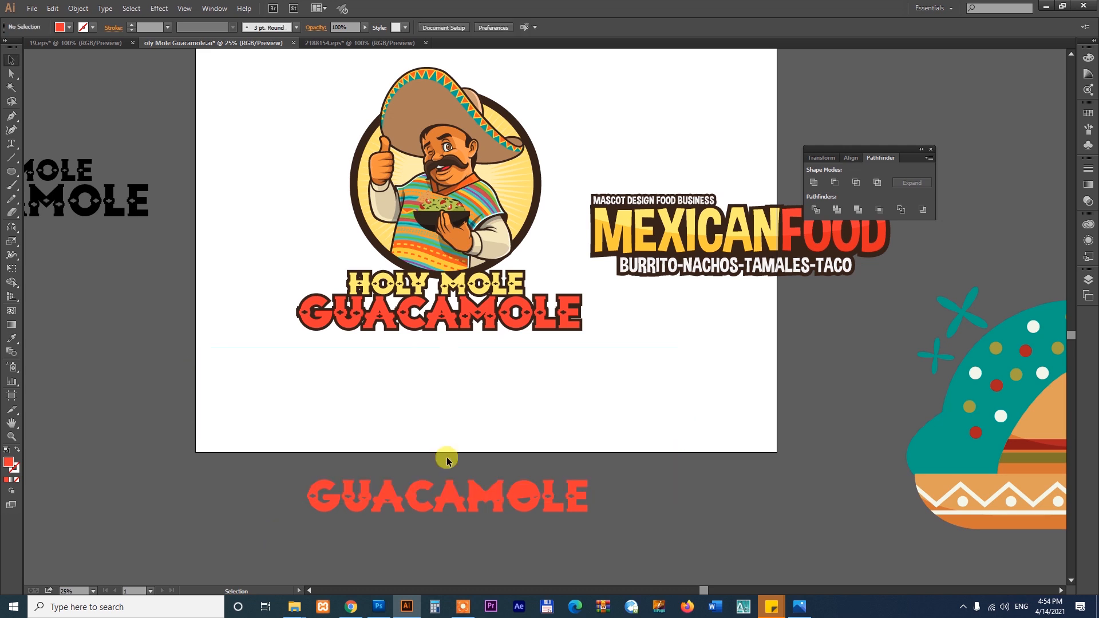
drag(622, 486, 621, 484)
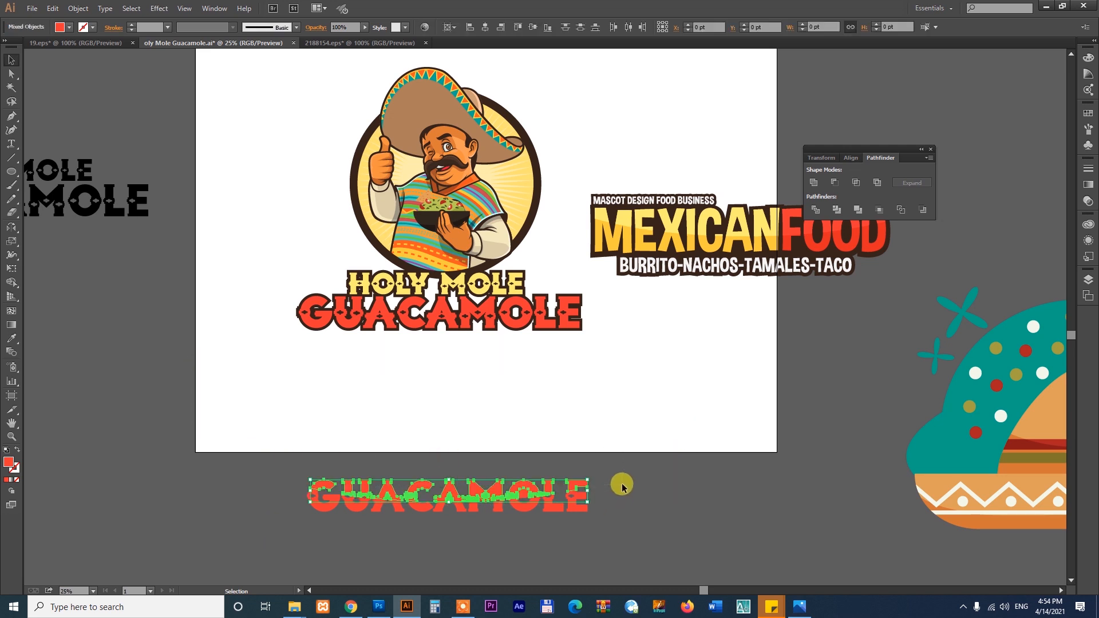
key(Delete)
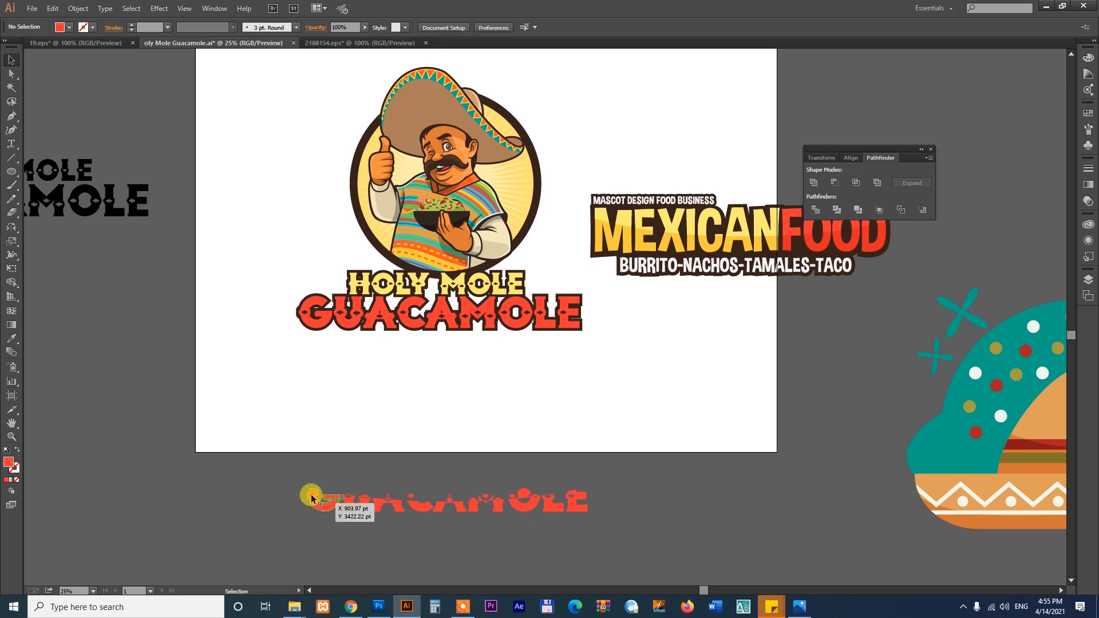
Step: Delete the stray notch and counter pieces above the cut on the A, C and M letters
key(z)
drag(336, 467, 635, 516)
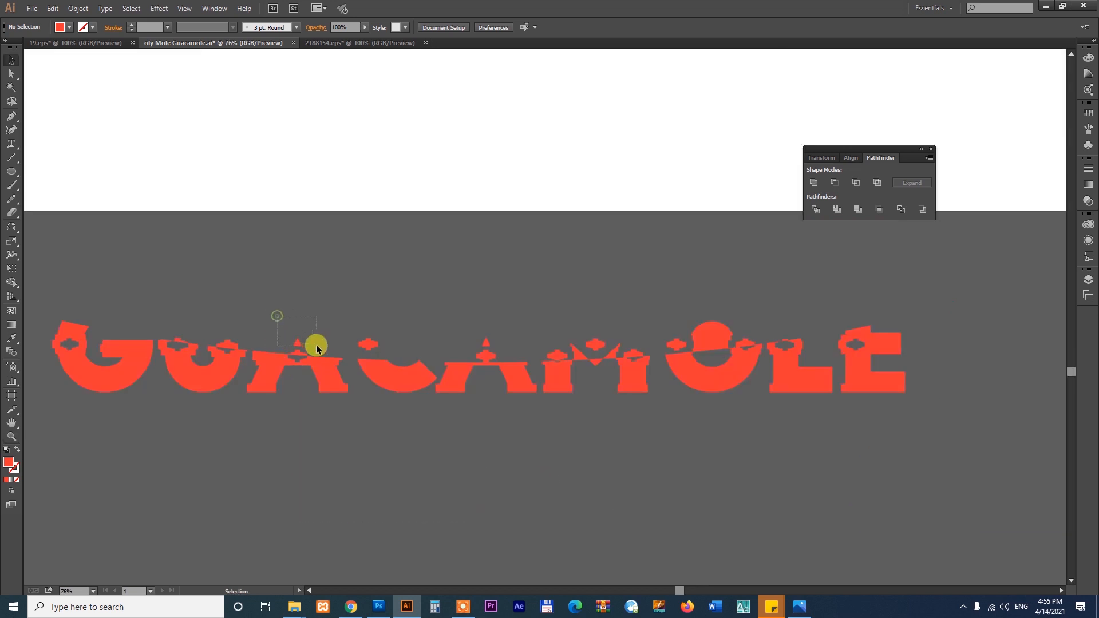
drag(316, 347, 317, 347)
key(Delete)
drag(459, 339, 491, 351)
key(Delete)
drag(621, 358, 625, 353)
key(Delete)
click(747, 342)
key(Delete)
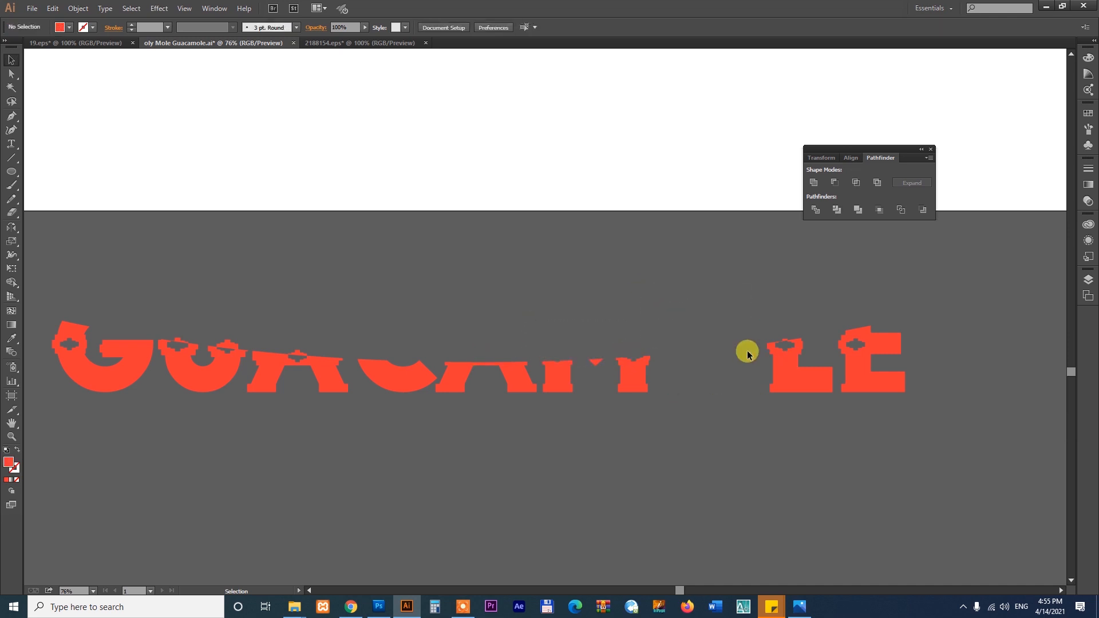
key(ctrl+z)
Step: Delete the piece filling the O's counter and the notch pieces on both sides of the O
click(761, 463)
key(z)
drag(413, 282, 826, 476)
click(747, 231)
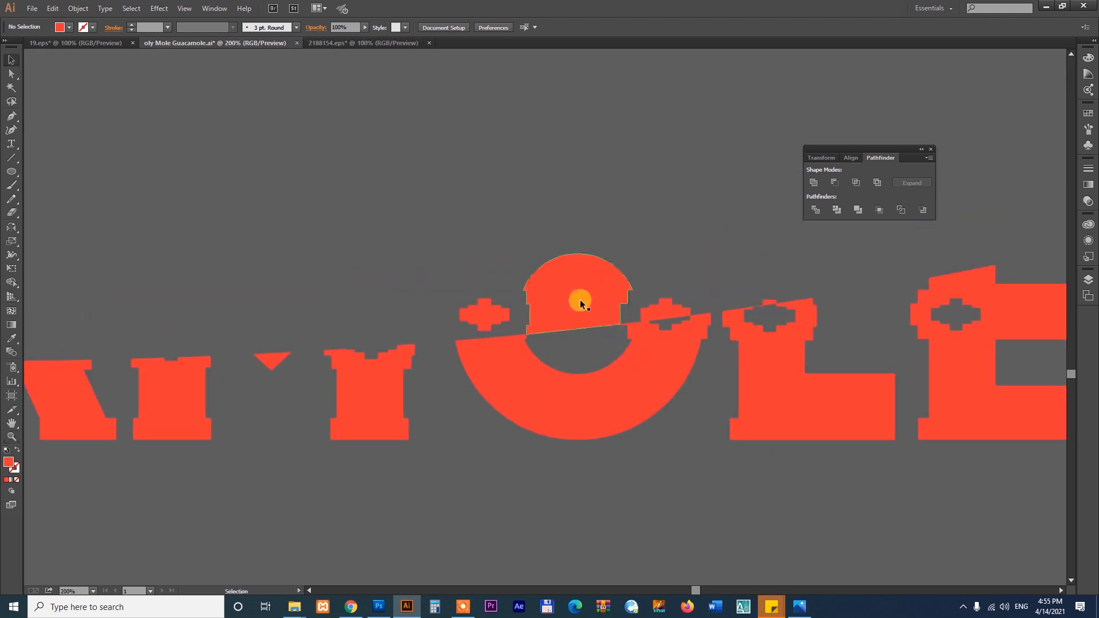
click(580, 299)
key(Delete)
click(662, 309)
key(Delete)
click(492, 310)
key(Delete)
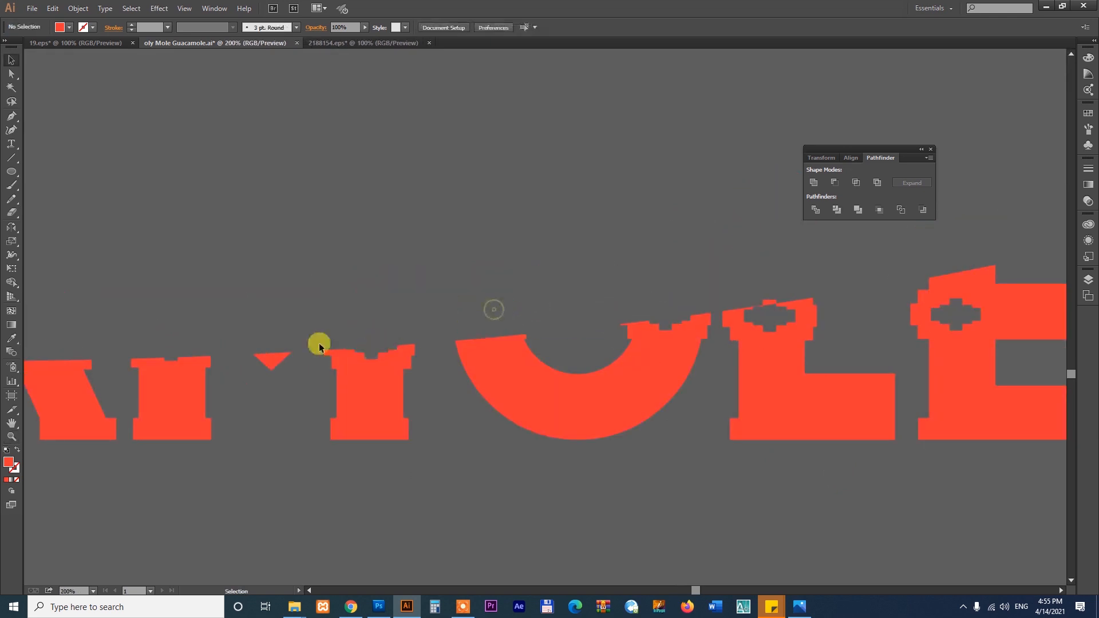
Step: Delete the two notch pieces on the U and the notch piece on the first A
drag(256, 439, 783, 411)
drag(120, 372, 861, 413)
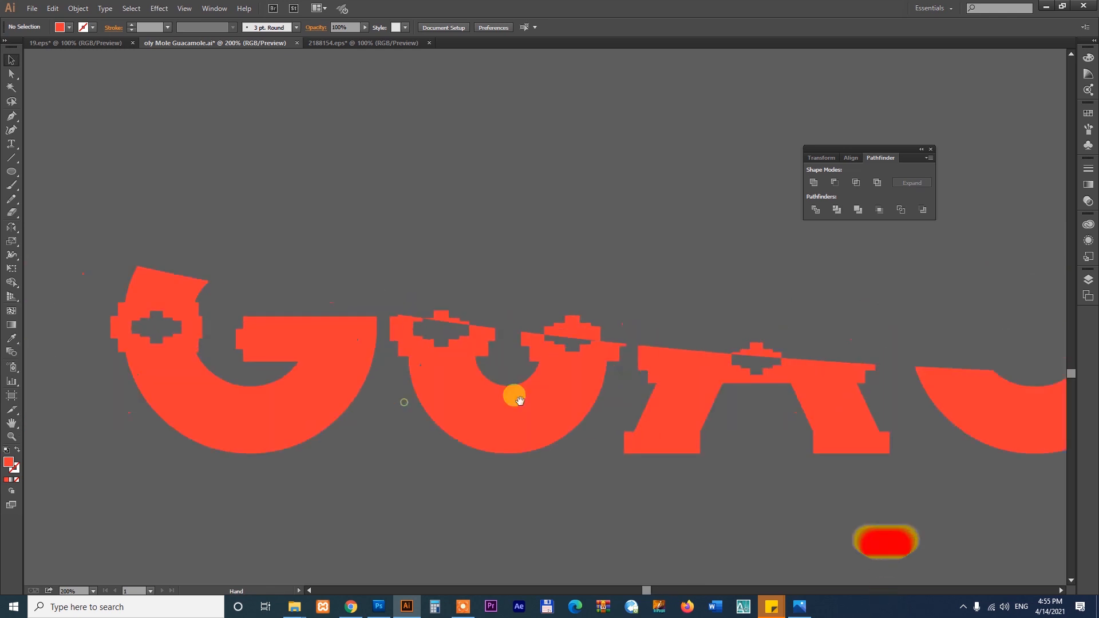
click(574, 329)
key(Delete)
click(444, 314)
key(Delete)
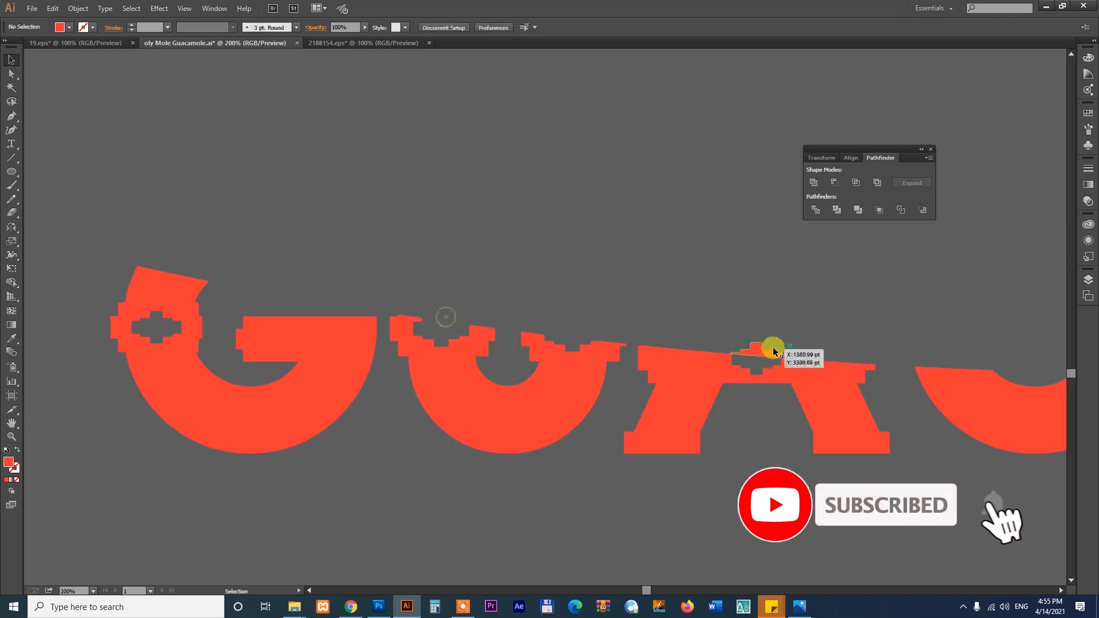
click(770, 351)
key(Delete)
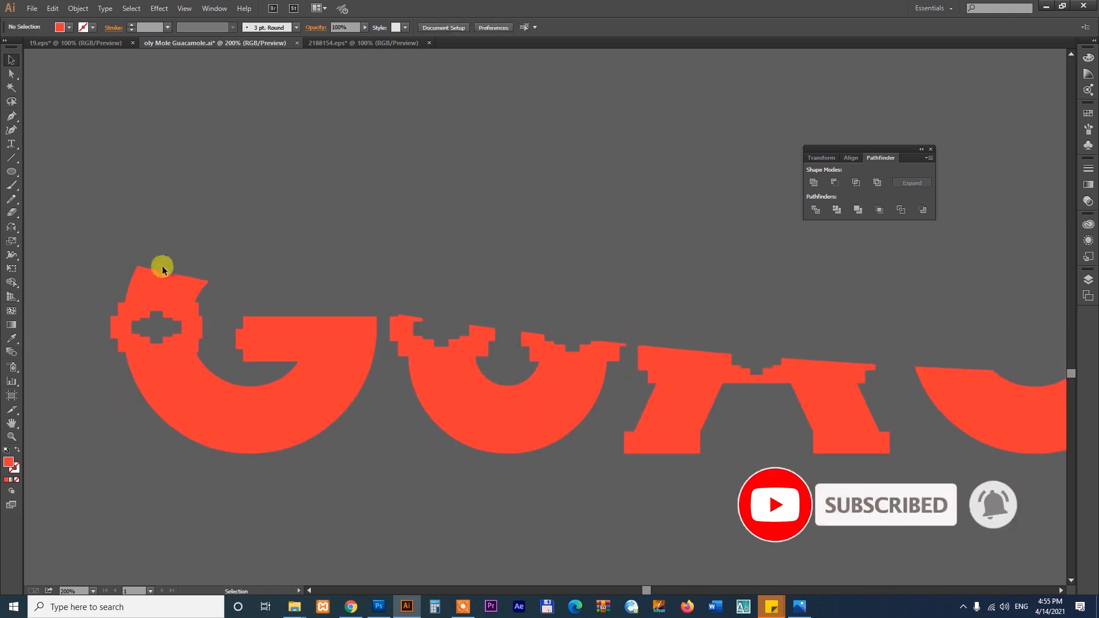
Step: Group all the remaining lower slices of the GUACAMOLE letters
click(140, 271)
key(ctrl+minus)
key(ctrl+minus)
key(ctrl+minus)
key(ctrl+minus)
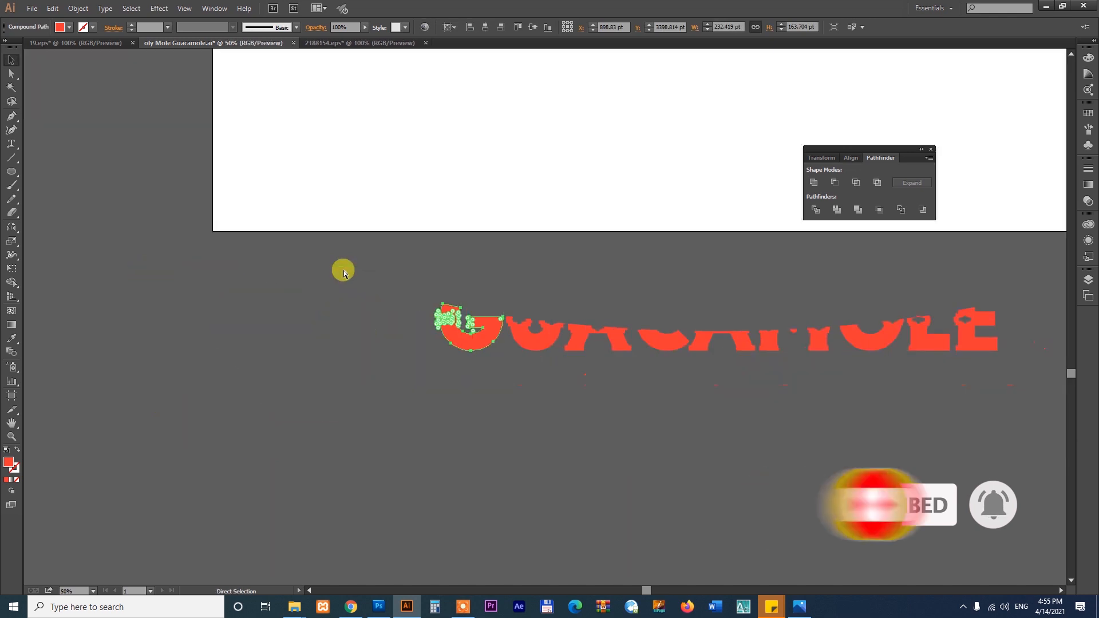
key(ctrl+minus)
drag(574, 327, 447, 331)
drag(338, 303, 745, 393)
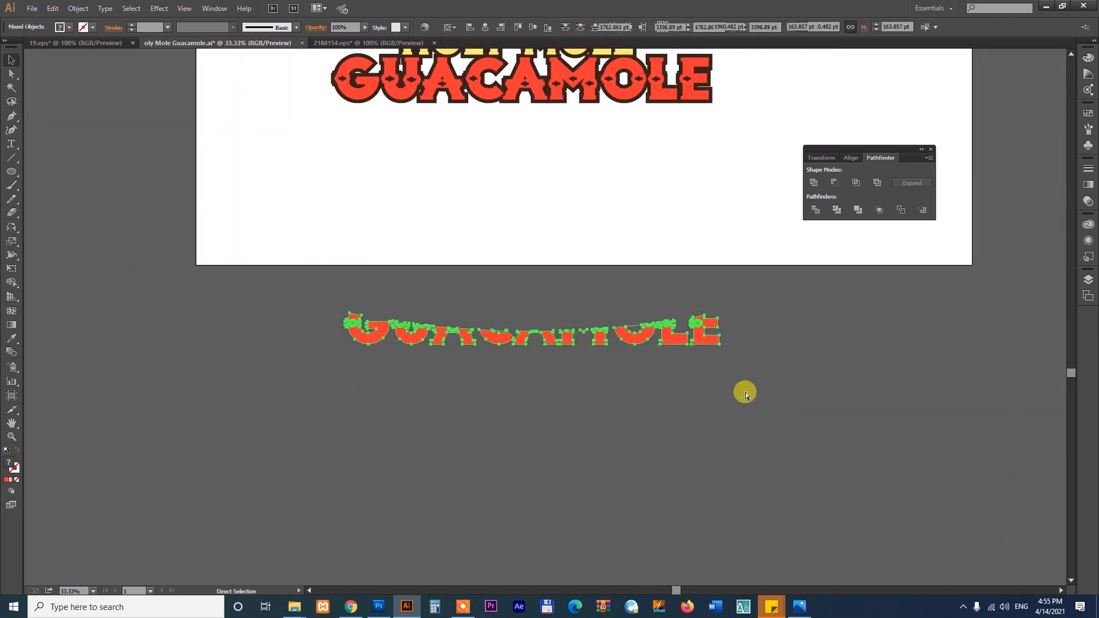
key(ctrl+g)
Step: Align the slice group's bottom edge with the GUACAMOLE lettering and shift it sideways exactly onto the letters
drag(717, 210, 638, 252)
shift+click(585, 142)
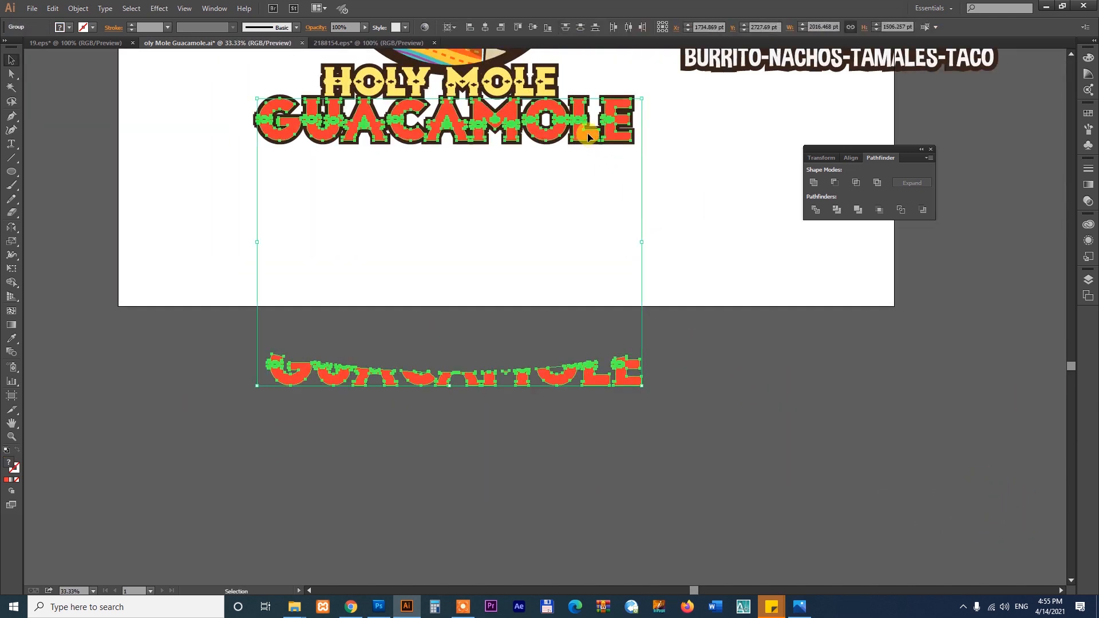
click(548, 27)
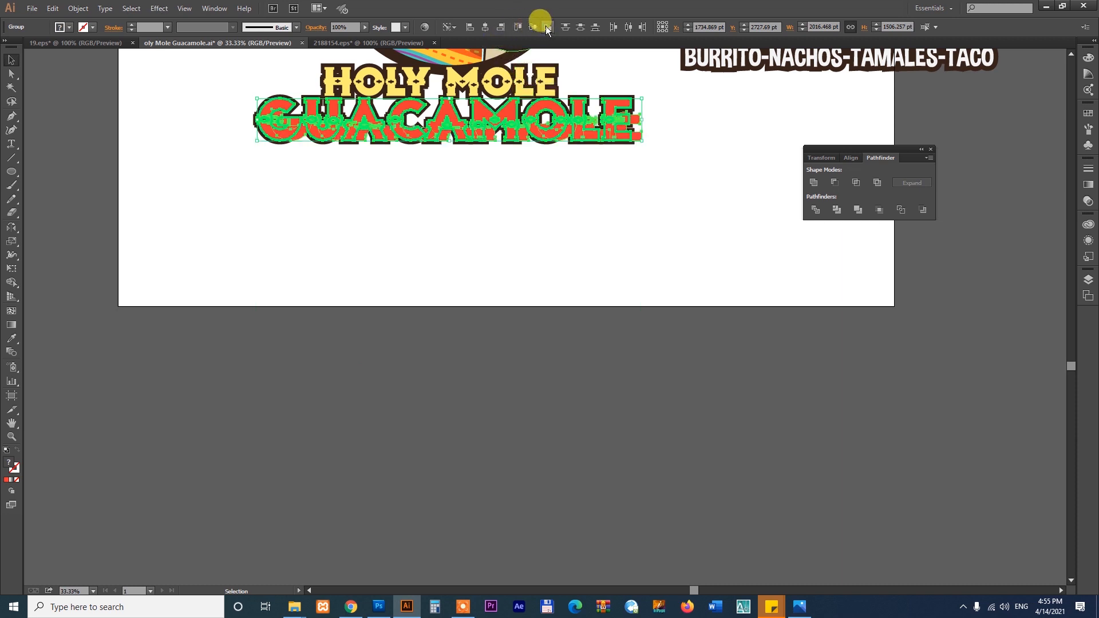
drag(636, 212, 594, 330)
drag(528, 213, 663, 339)
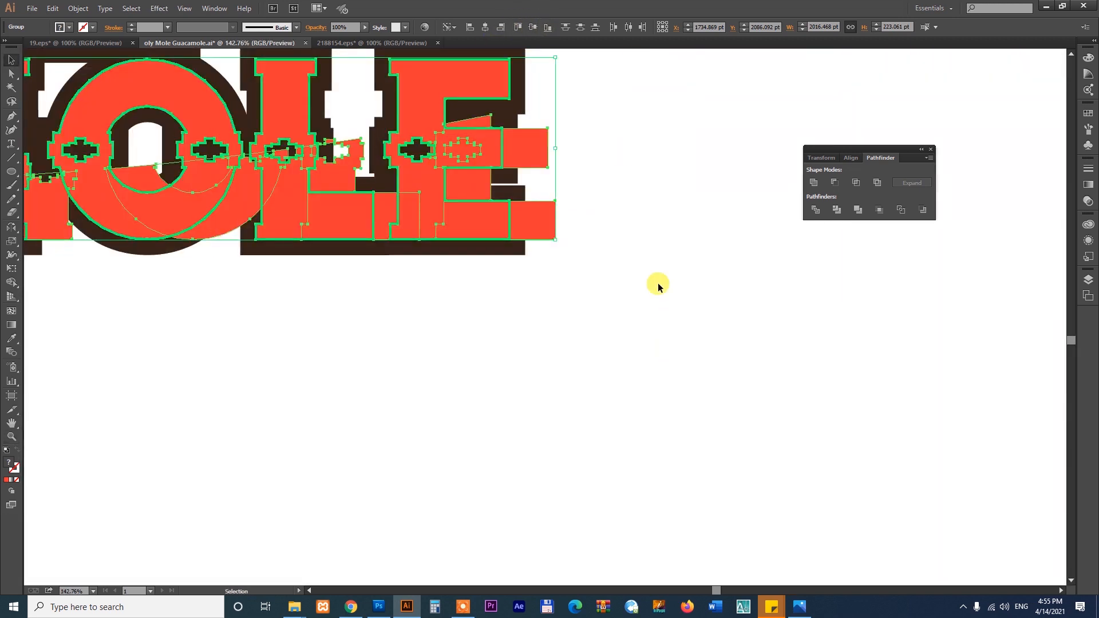
click(658, 284)
drag(553, 224, 499, 223)
Step: Fill the lower slice group with the darker red sampled from the lower part of the word FOOD
key(ctrl+minus)
key(ctrl+minus)
key(ctrl+minus)
key(ctrl+minus)
key(ctrl+minus)
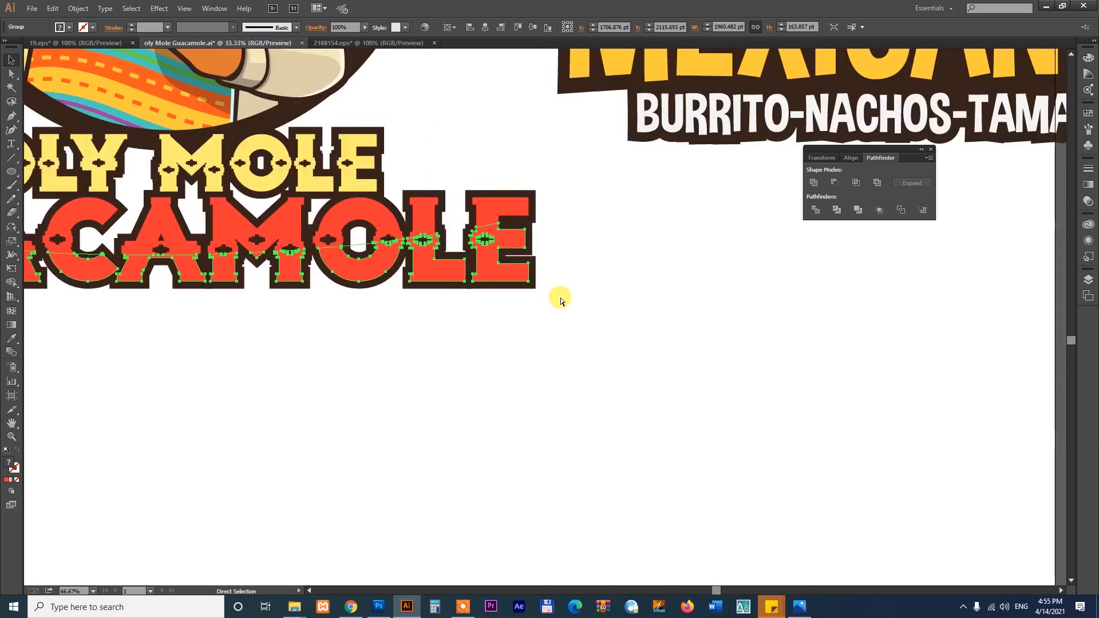
drag(630, 275, 533, 281)
drag(453, 161, 804, 350)
key(i)
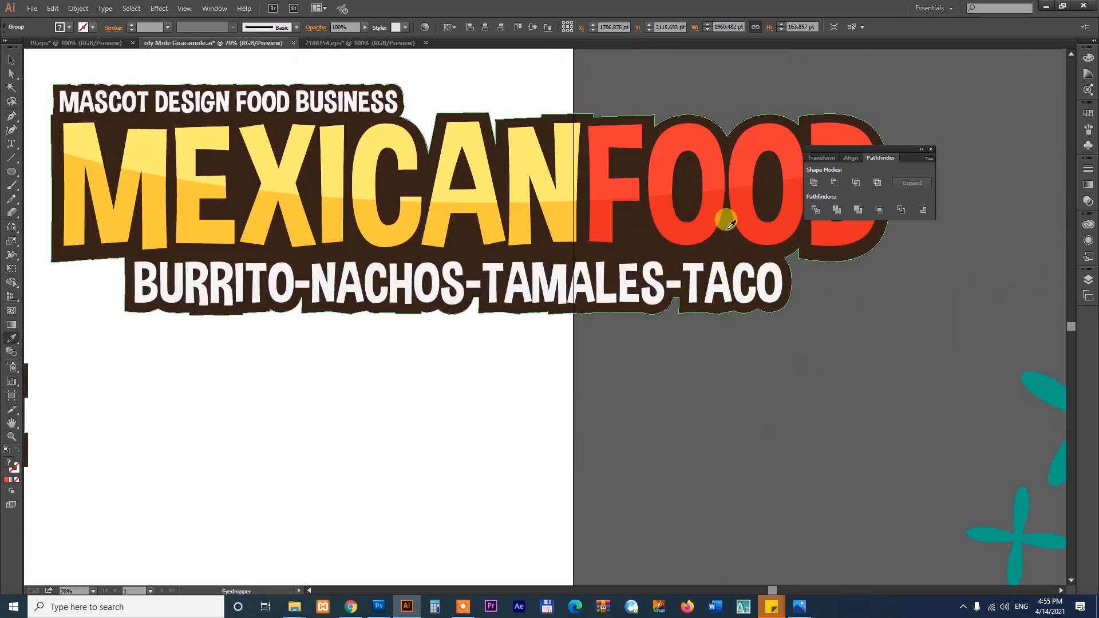
click(751, 225)
scroll(576, 418, left, 10)
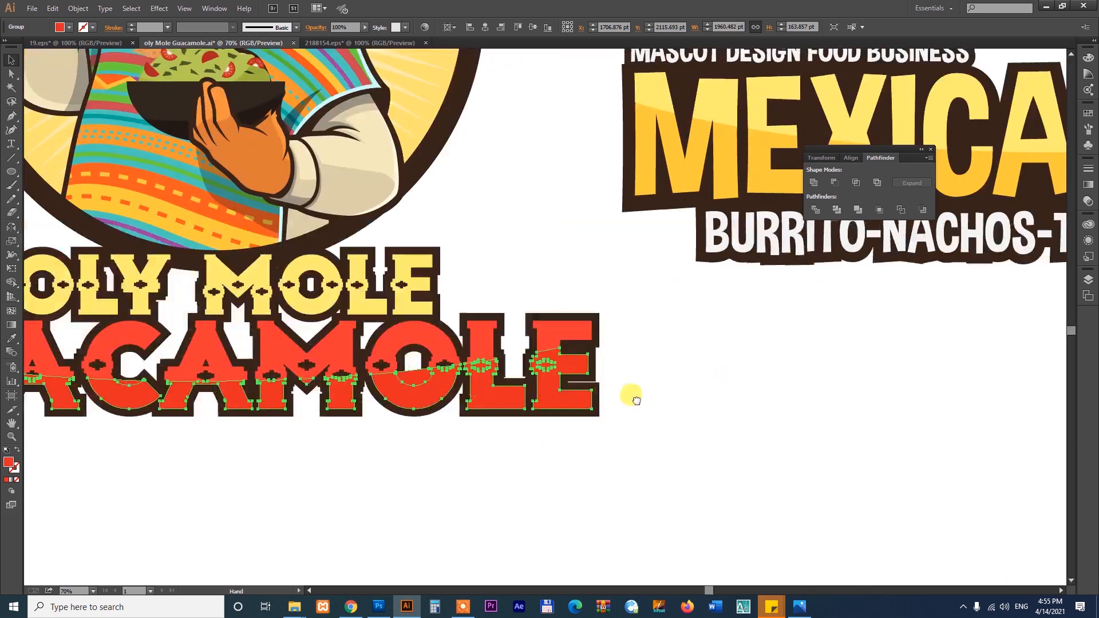
key(v)
click(650, 486)
scroll(719, 492, left, 5)
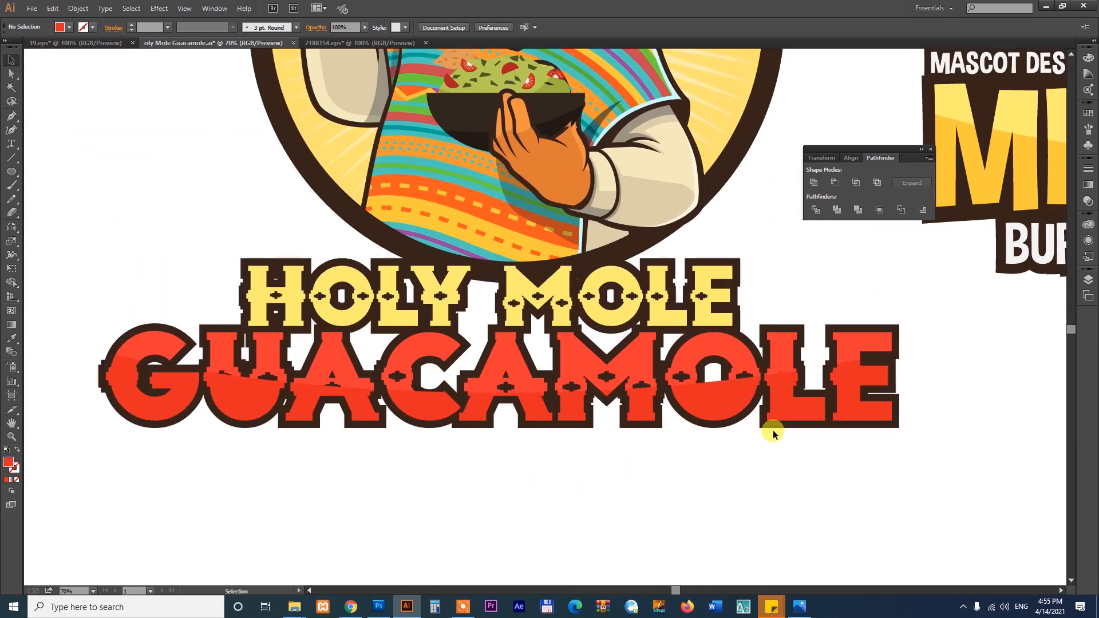
Step: Set the opacity of the darker red slice group to 48%
click(780, 410)
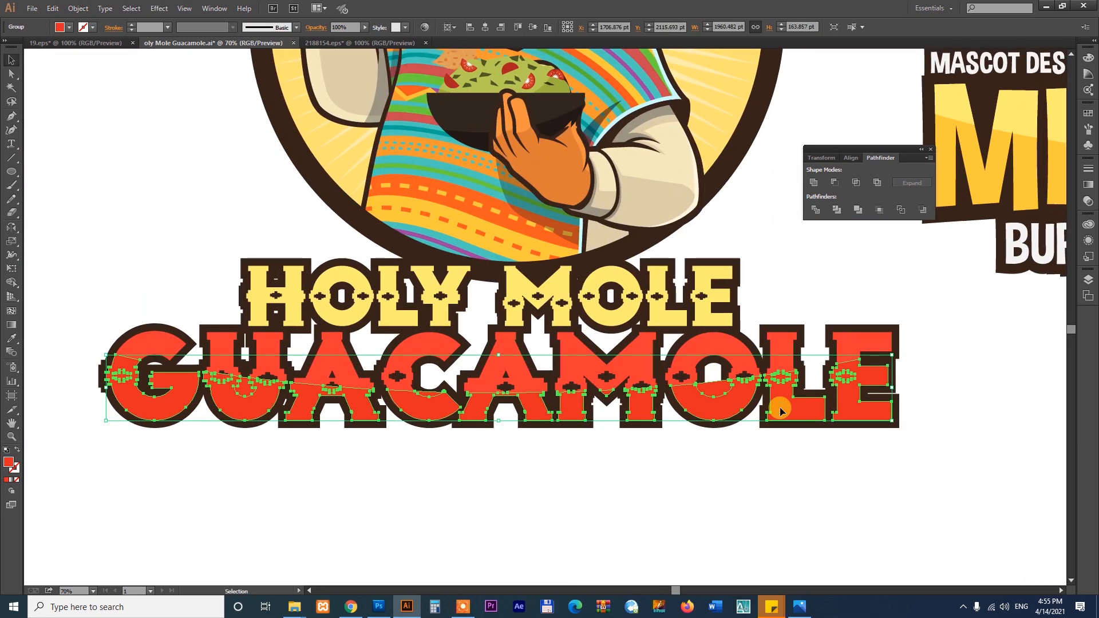
click(1085, 200)
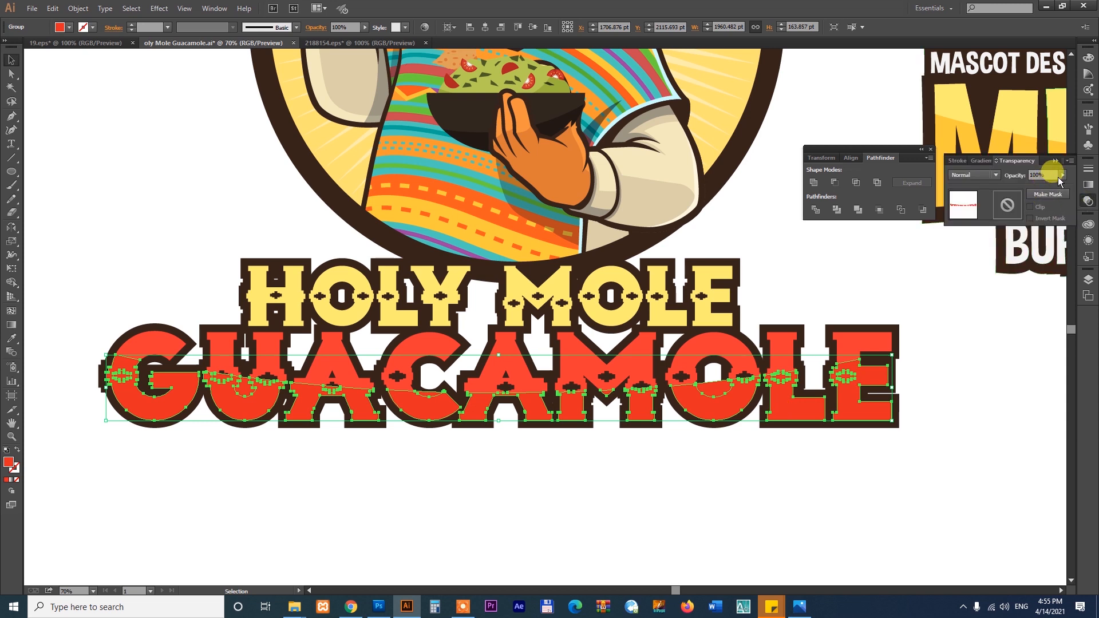
click(797, 490)
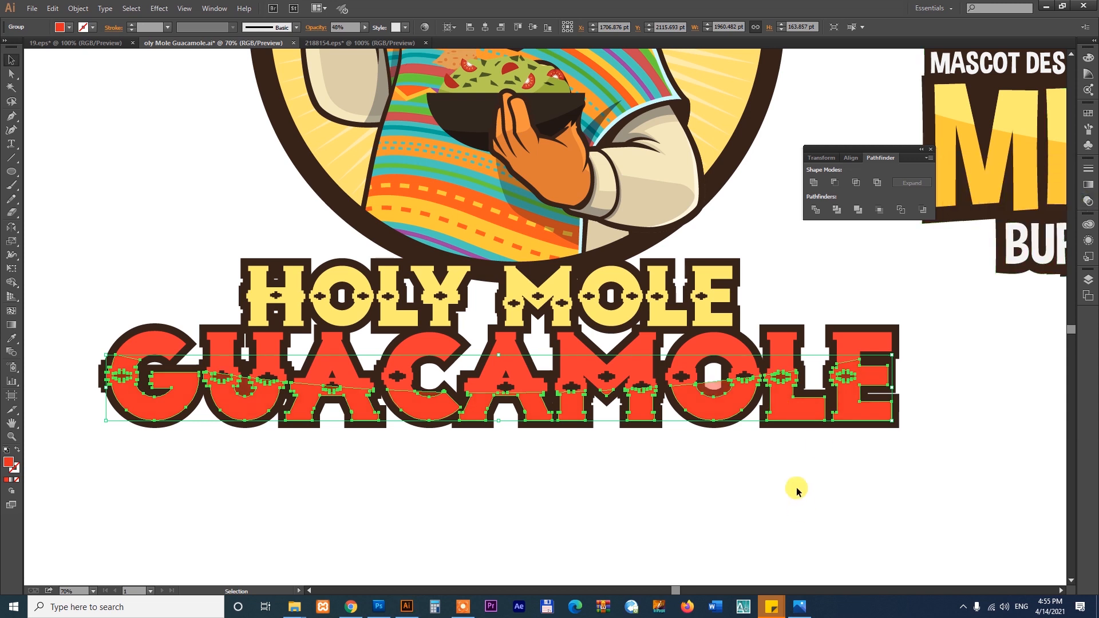
click(797, 490)
drag(707, 494, 719, 489)
Step: Isolate the shade group and delete the pieces covering the U's opening and notches and the first A's notch
key(z)
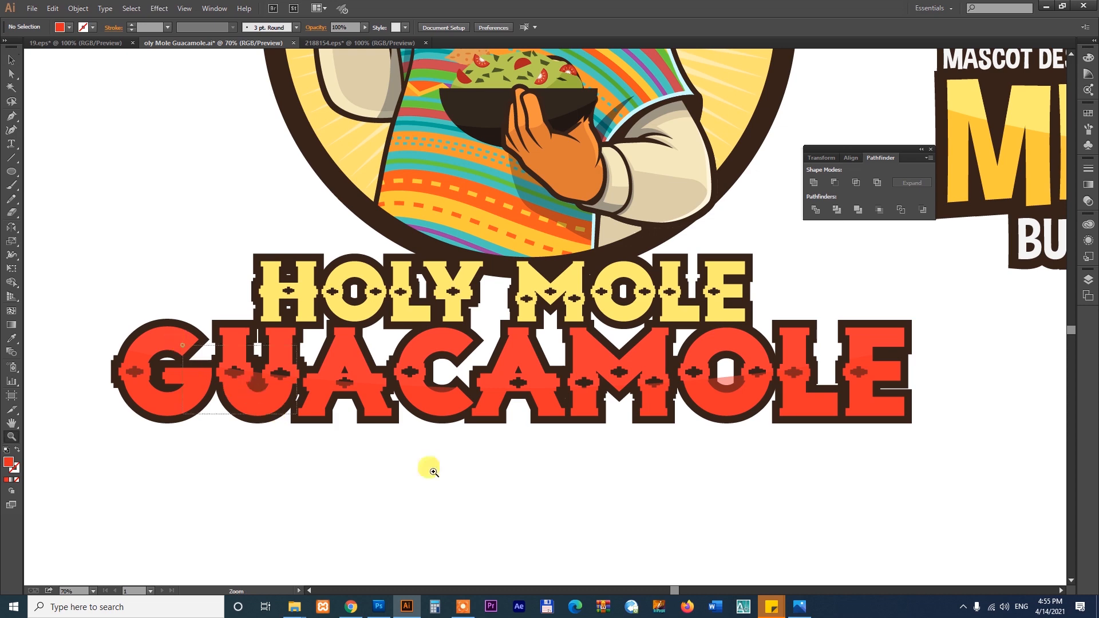
drag(433, 471, 473, 481)
key(v)
click(301, 203)
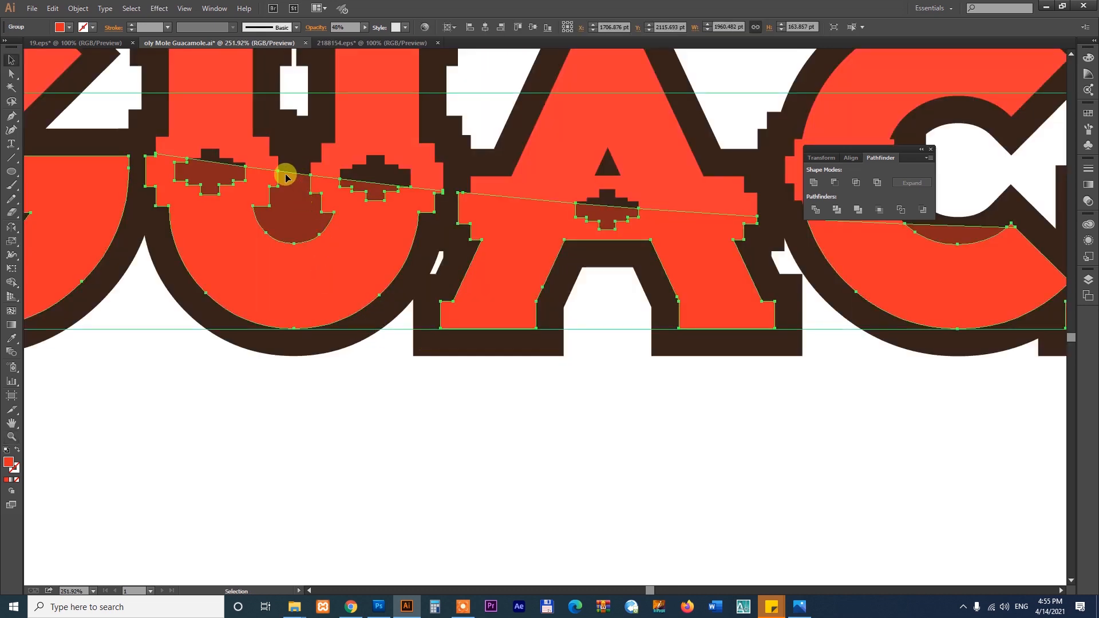
double_click(290, 205)
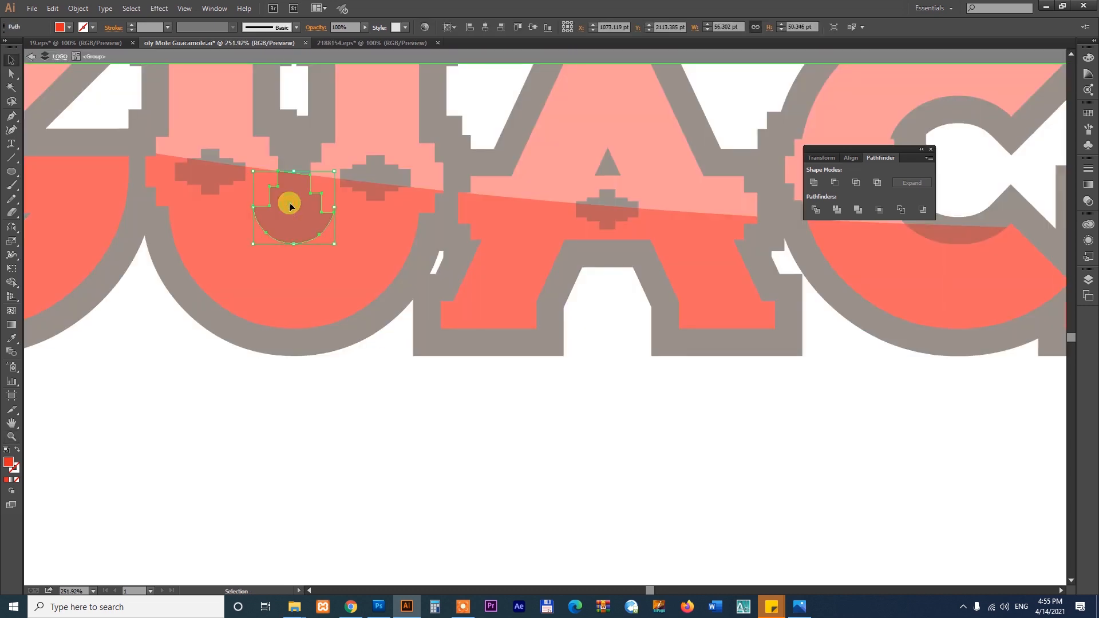
key(Delete)
click(360, 194)
key(Delete)
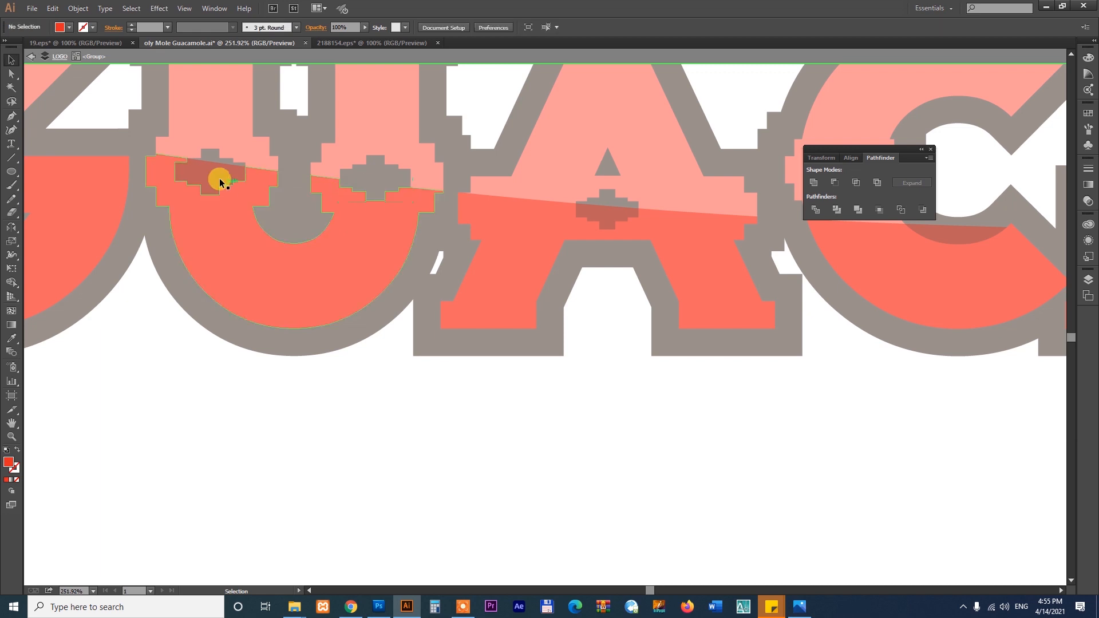
click(218, 178)
key(Delete)
key(Delete)
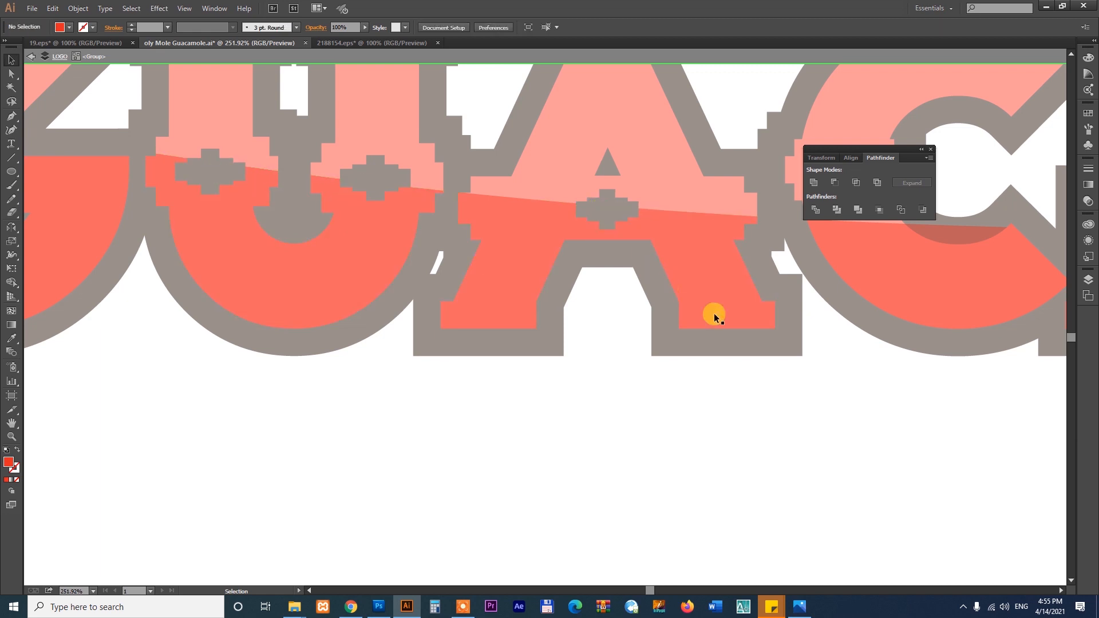
Step: Isolate the shade group and delete the piece covering the inner opening of the C in GUACAMOLE
double_click(767, 397)
drag(905, 343, 359, 351)
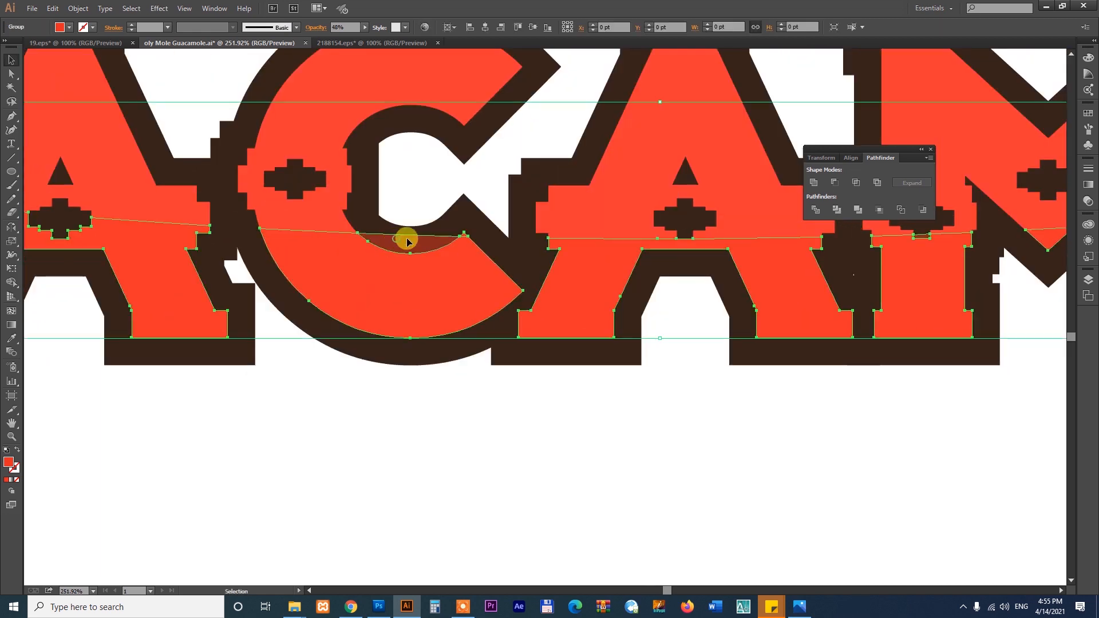
double_click(404, 239)
double_click(723, 394)
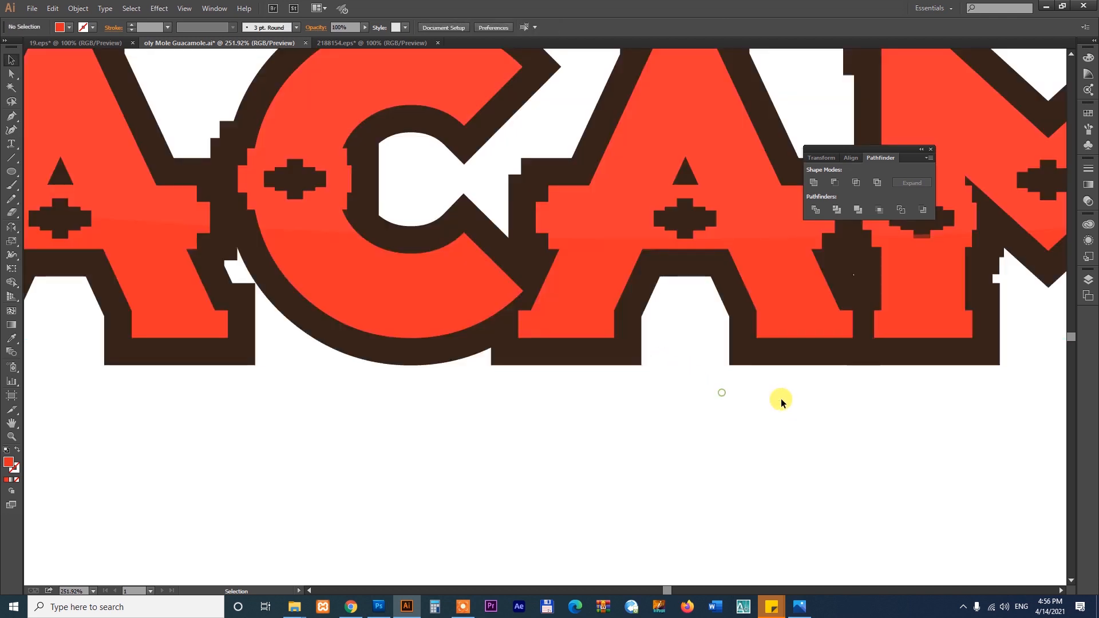
Step: Set the opacity of the darker red shade group on GUACAMOLE to 100%
drag(844, 412, 598, 395)
click(558, 302)
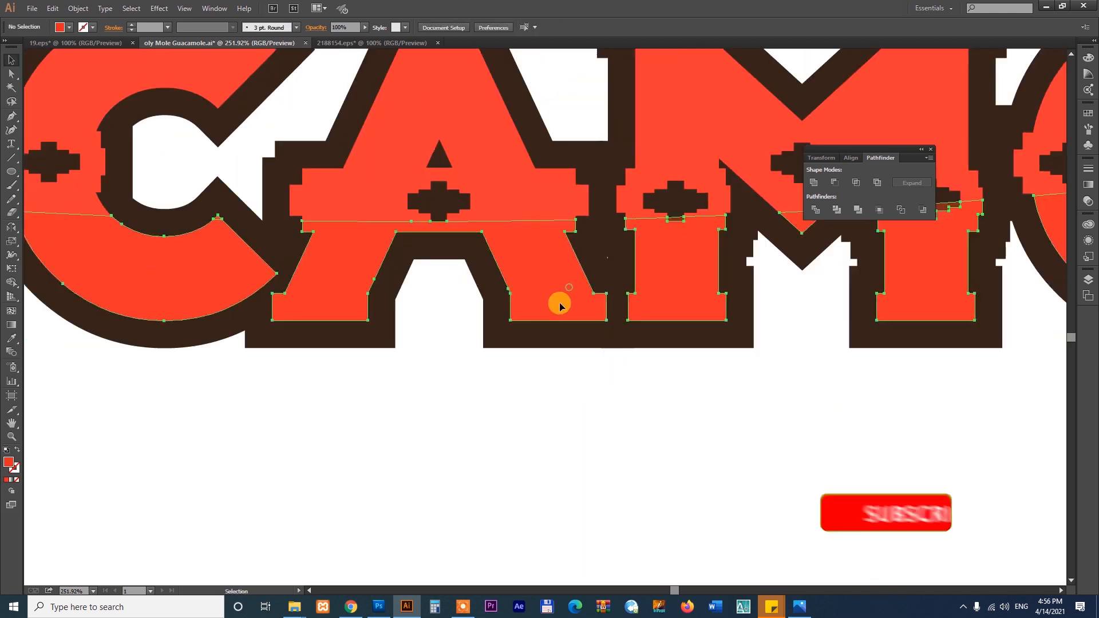
click(1088, 201)
drag(1041, 186, 1072, 184)
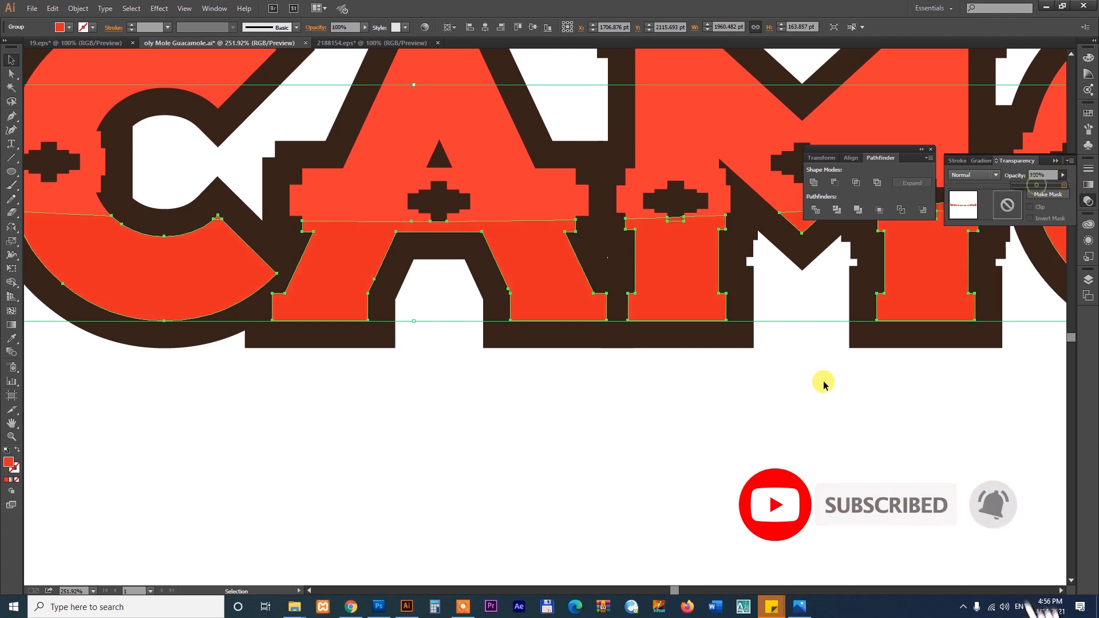
click(824, 416)
Step: Isolate the shade group and delete the pieces covering the O's opening and right-hand notch
drag(1026, 369, 498, 403)
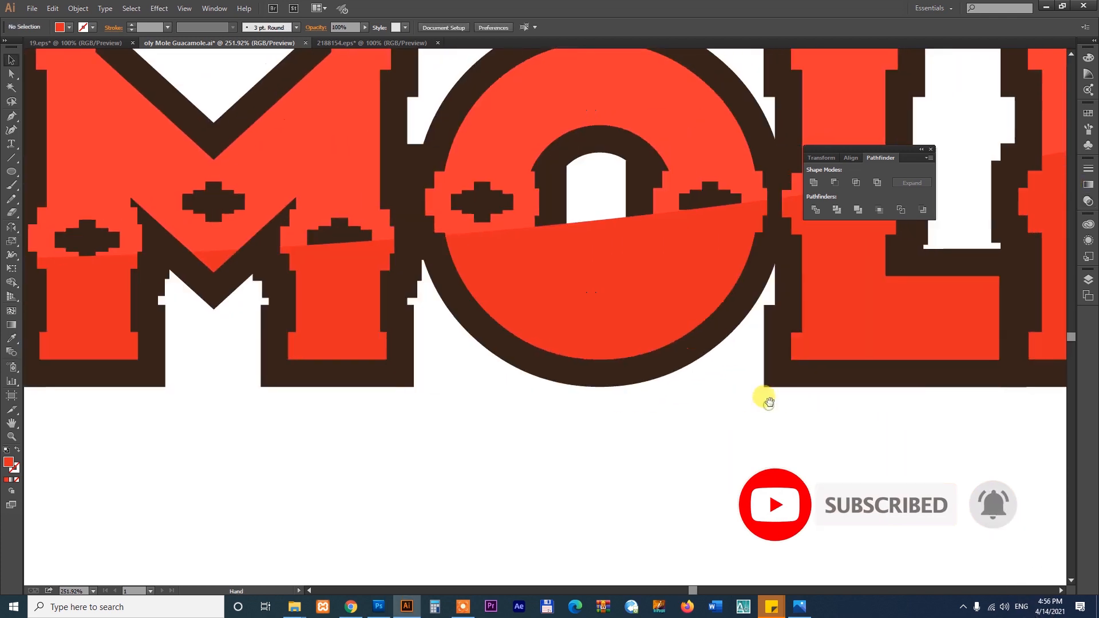
drag(765, 397, 595, 395)
drag(740, 377, 859, 362)
drag(208, 395, 478, 398)
drag(713, 349, 495, 334)
click(630, 170)
double_click(630, 170)
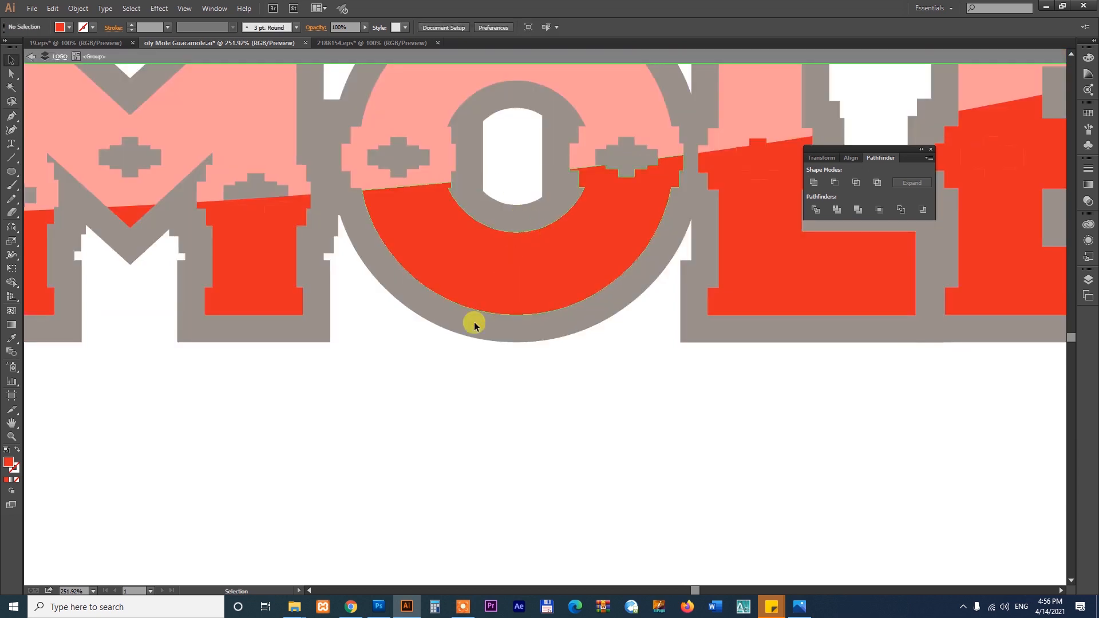
double_click(471, 390)
Step: Examine the darker red shade across the GUACAMOLE letters from G to E for covered openings and notches
drag(427, 375, 801, 357)
drag(431, 318, 950, 329)
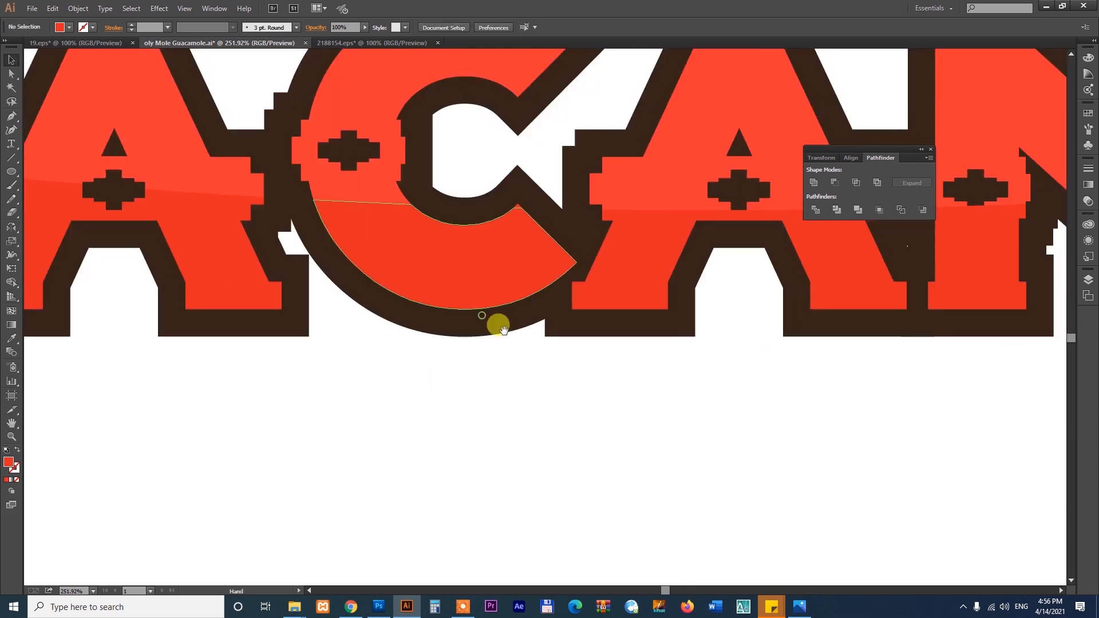
drag(481, 314, 687, 321)
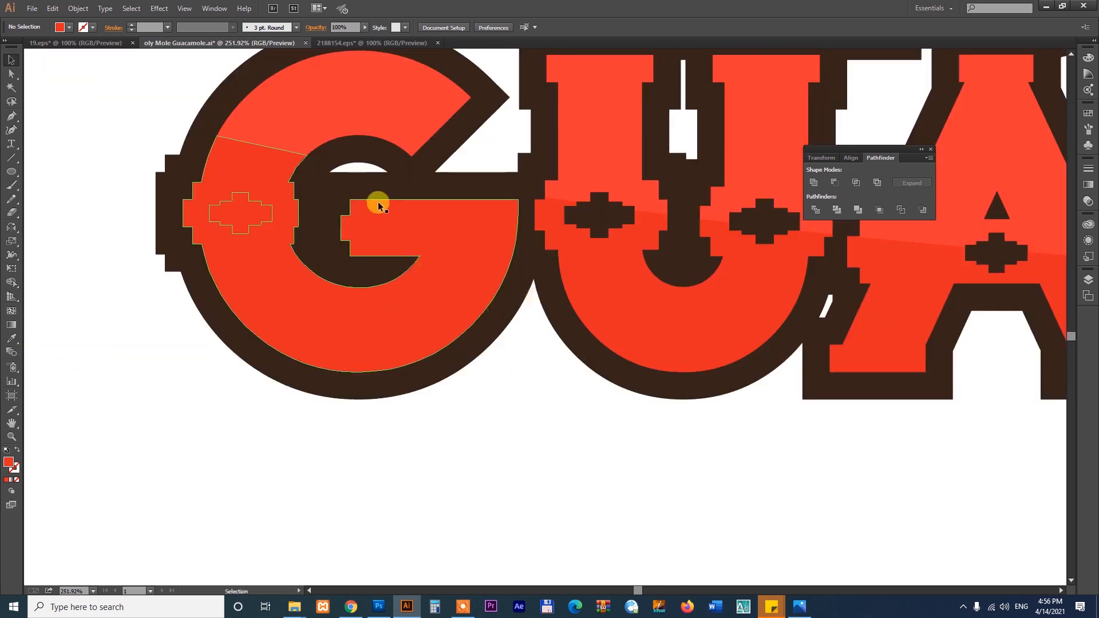
scroll(430, 322, down, 2)
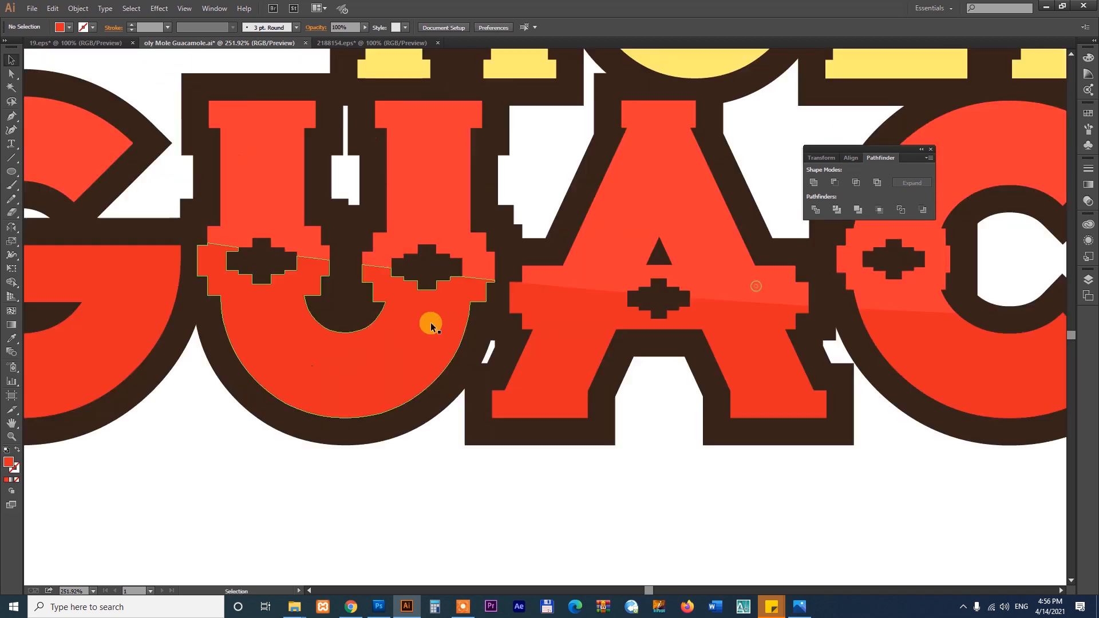
scroll(431, 323, down, 3)
drag(533, 392, 338, 405)
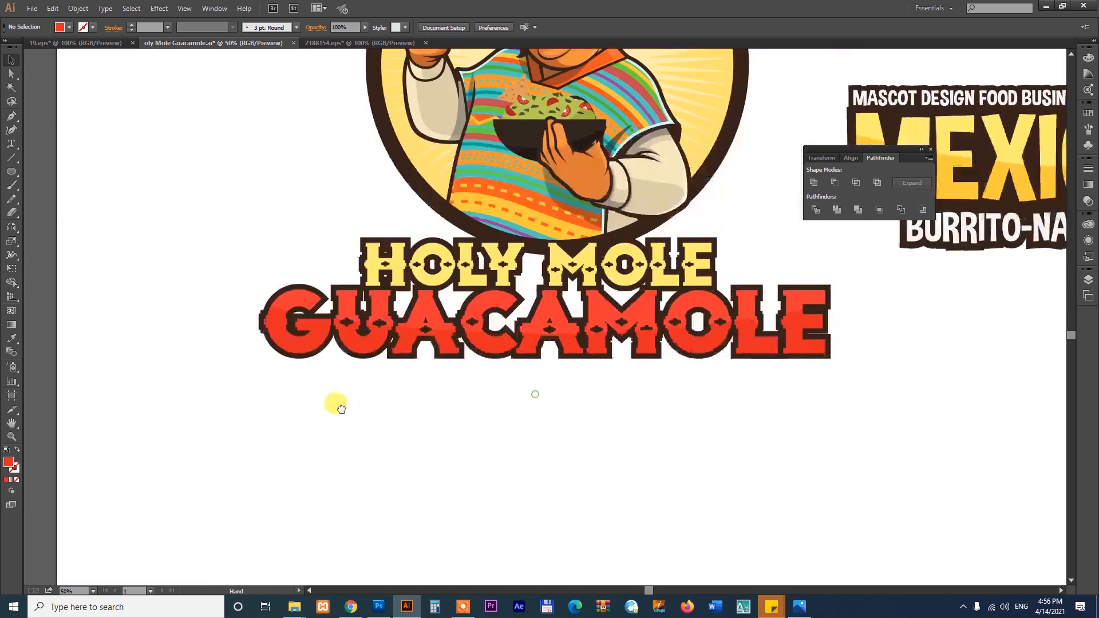
drag(175, 261, 843, 390)
key(v)
click(918, 315)
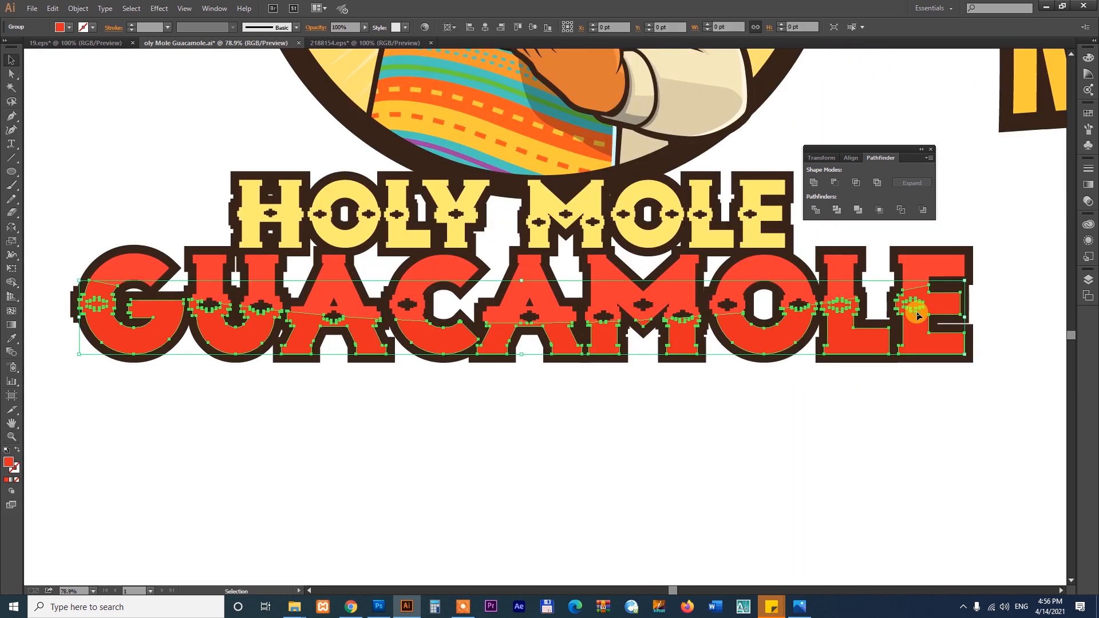
double_click(916, 324)
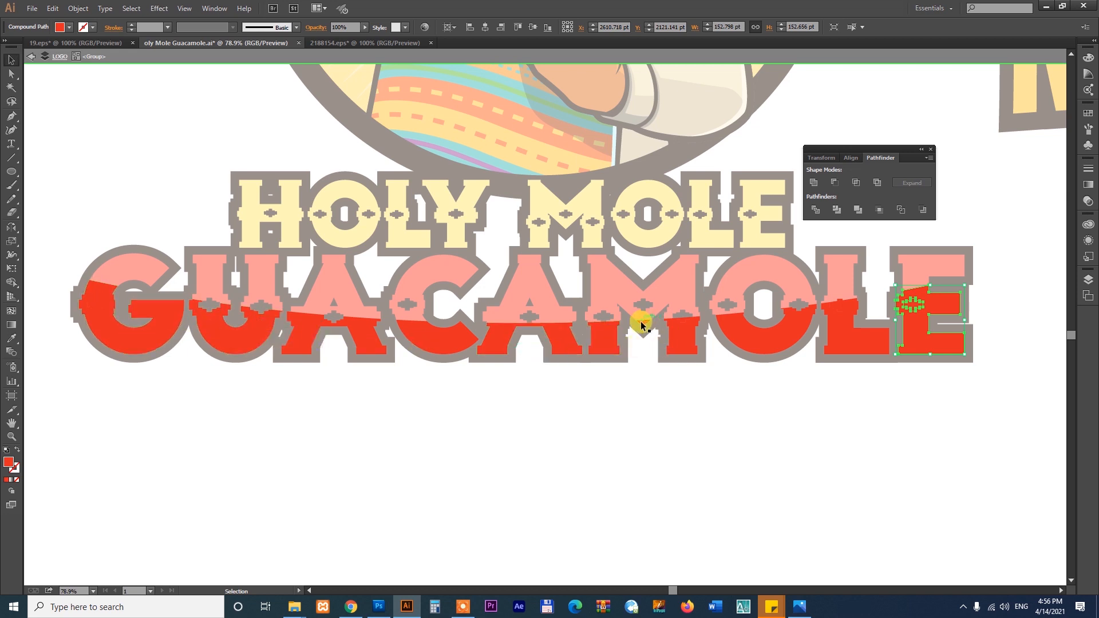
double_click(656, 451)
Step: Draw a yellow ellipse about 1950 pt wide and position its lower curve across the middle of the HOLY MOLE lettering
drag(549, 342, 468, 411)
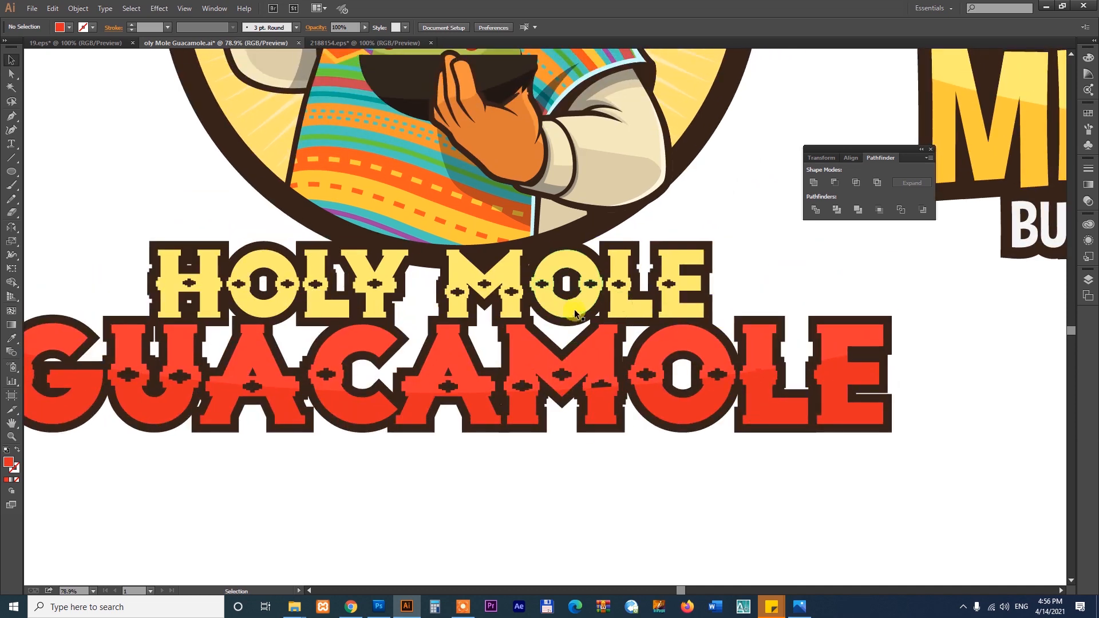
click(571, 303)
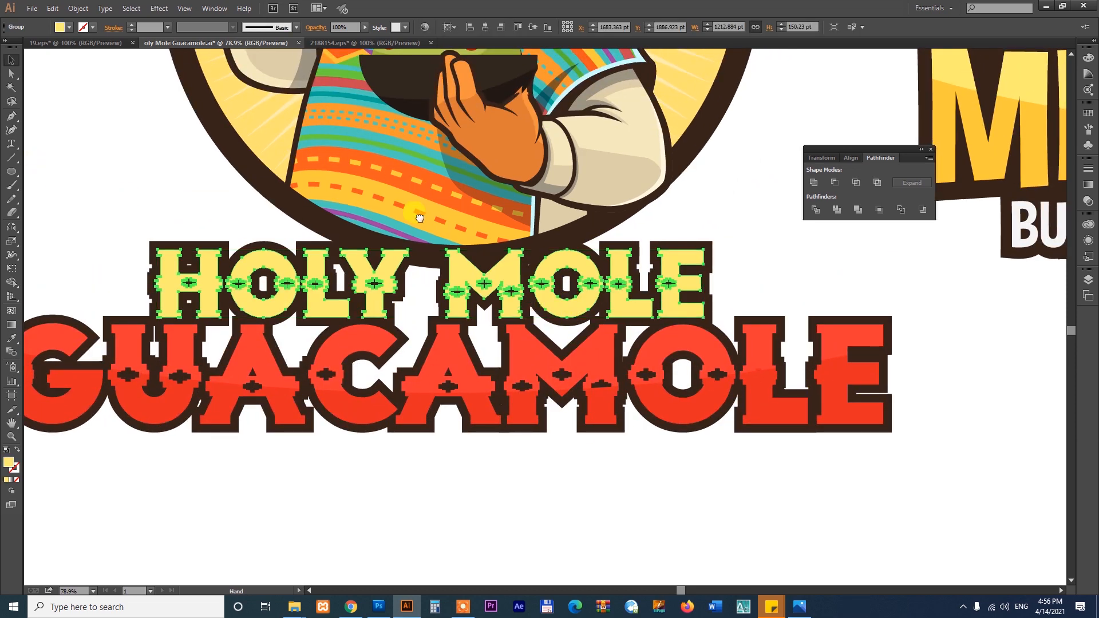
key(ctrl+minus)
key(ctrl+minus)
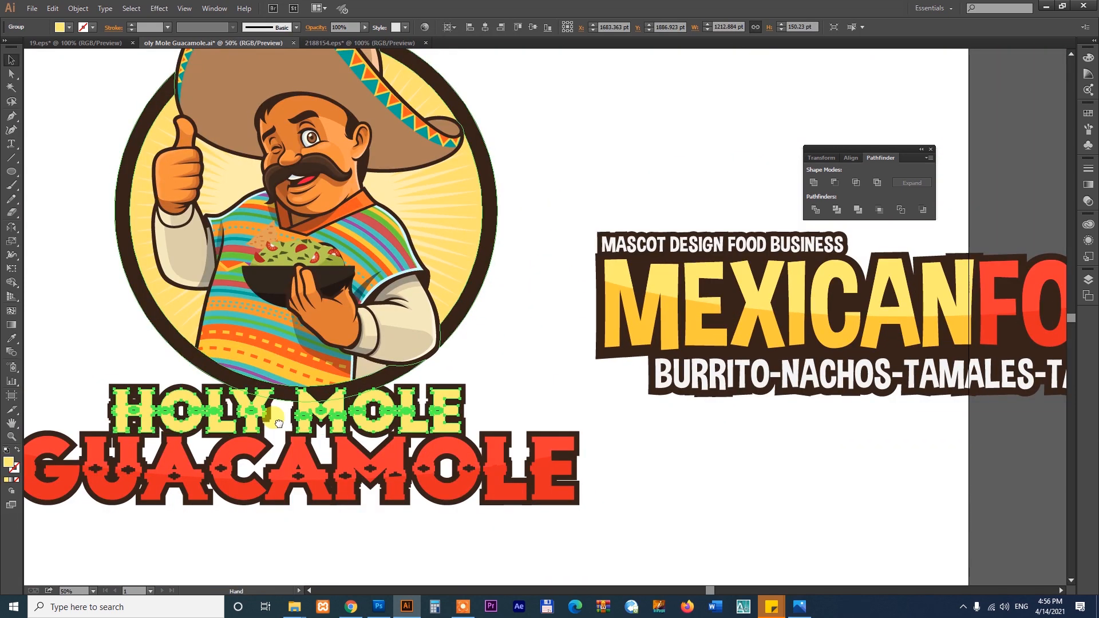
drag(250, 416, 340, 393)
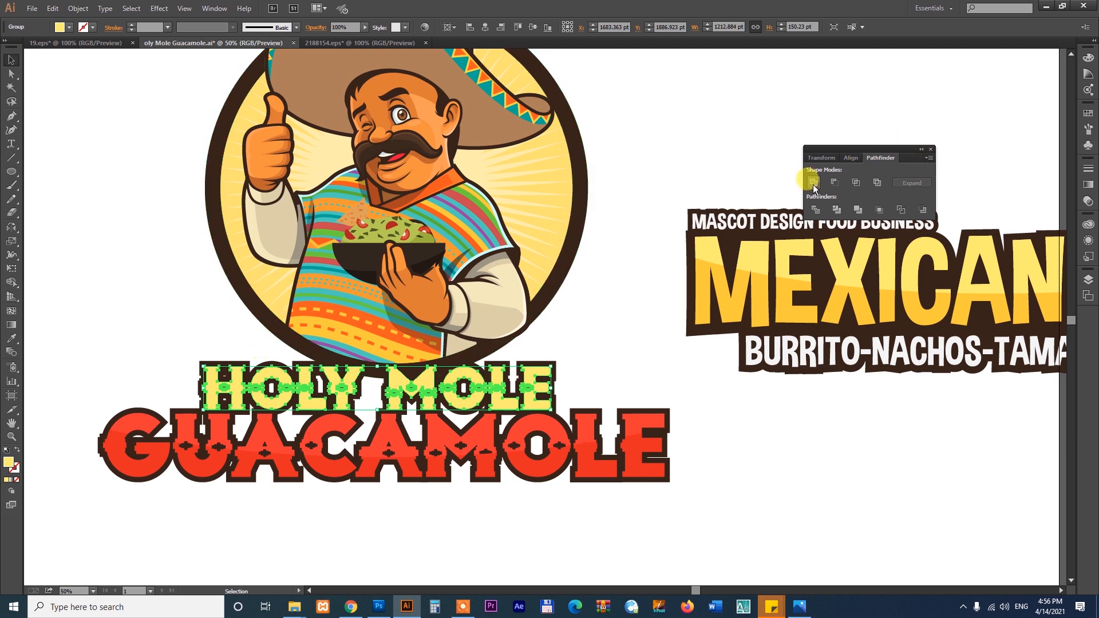
drag(9, 174, 46, 199)
drag(111, 210, 670, 393)
key(z)
drag(445, 433, 702, 481)
key(v)
drag(677, 269, 559, 274)
Step: Try to remove the ellipse and the letter areas beneath it from the HOLY MOLE lettering with the Shape Builder
shift+click(670, 357)
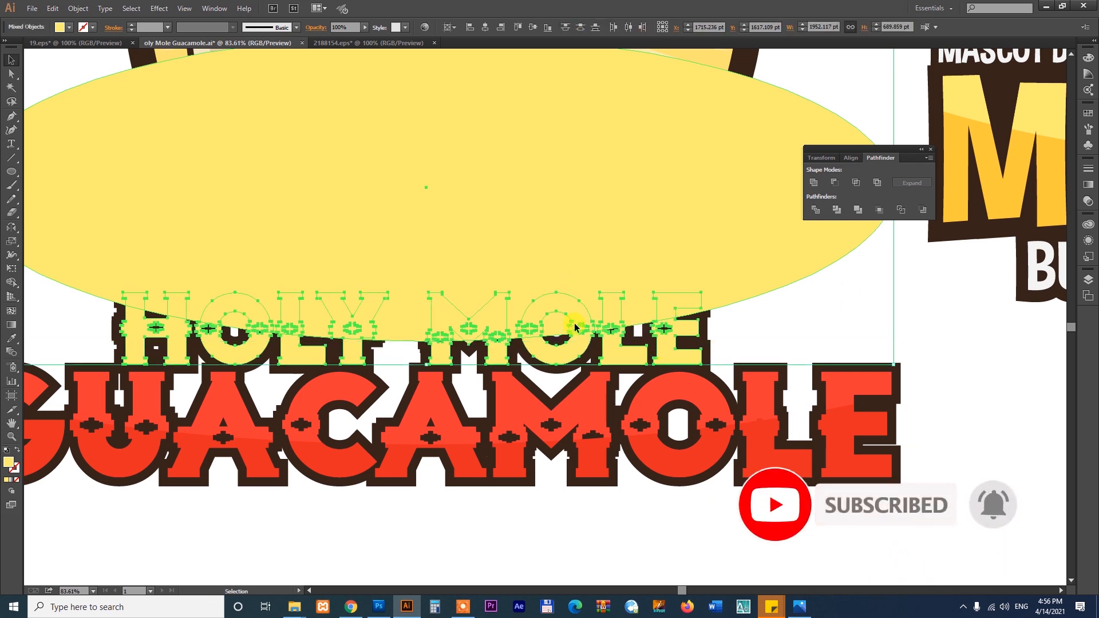
key(shift+m)
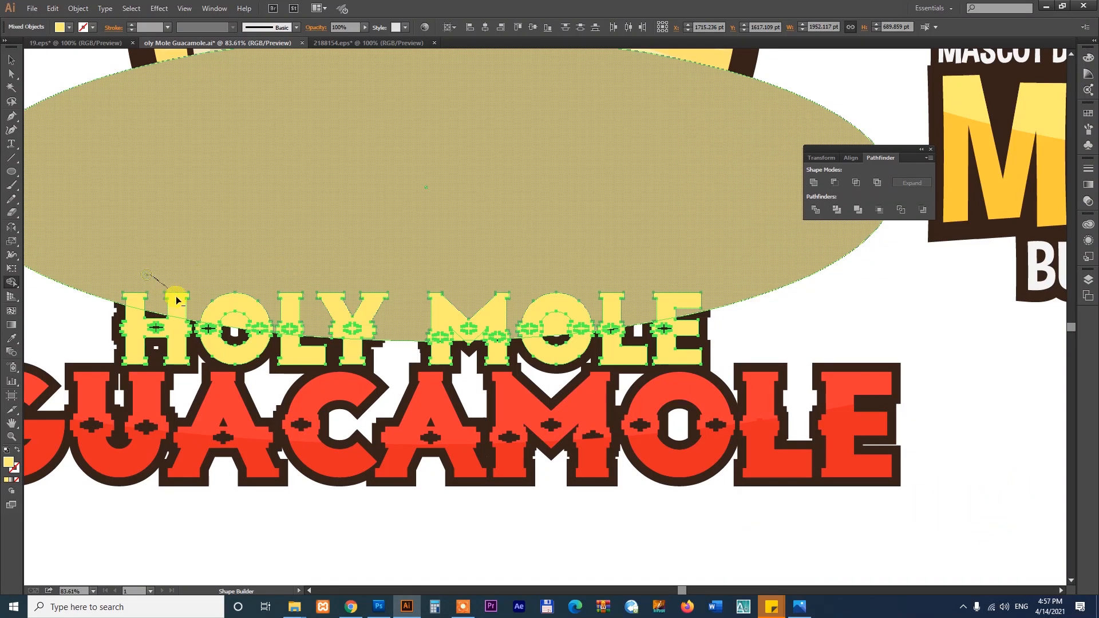
mouse_move(176, 301)
mouse_down()
mouse_move(305, 329)
mouse_move(293, 328)
mouse_move(366, 335)
mouse_move(395, 313)
mouse_move(496, 339)
mouse_move(483, 333)
mouse_move(689, 306)
mouse_up()
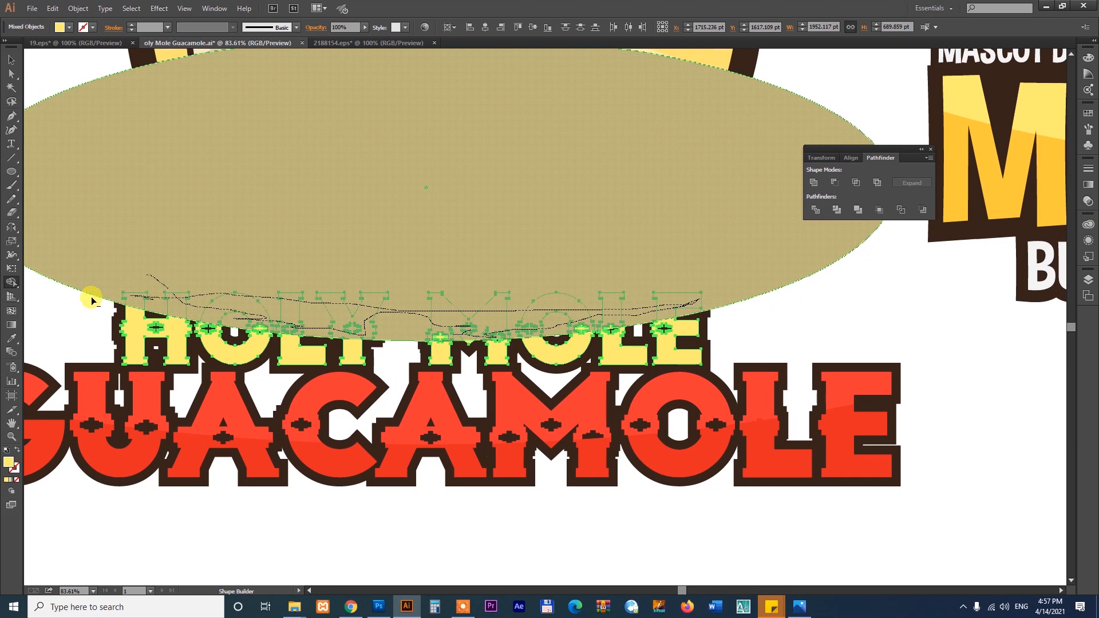
drag(92, 301, 10, 286)
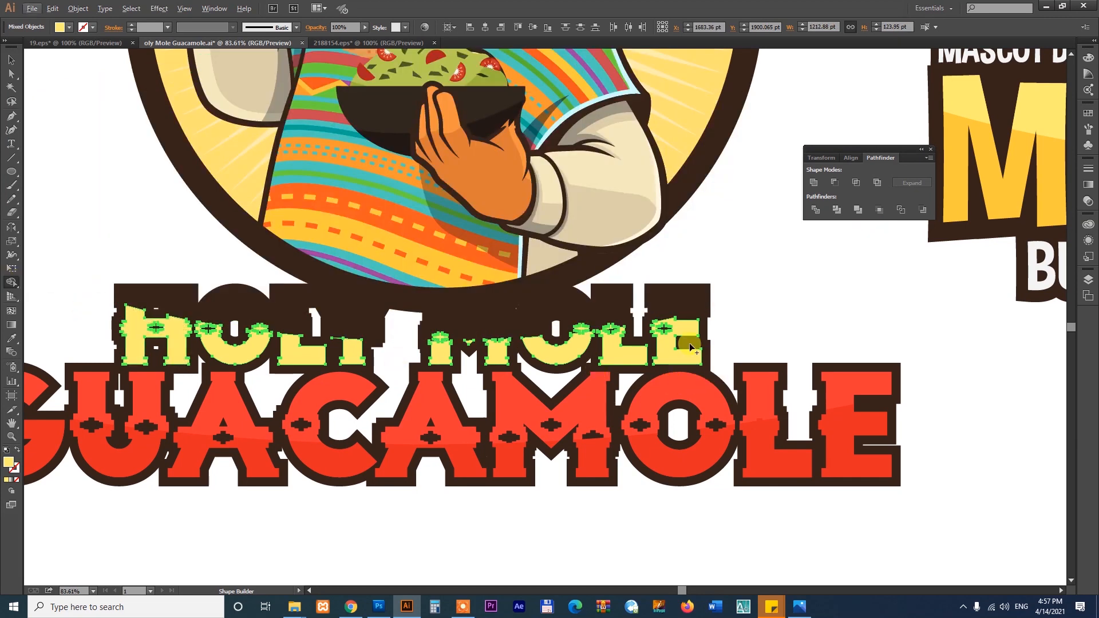
key(ctrl+z)
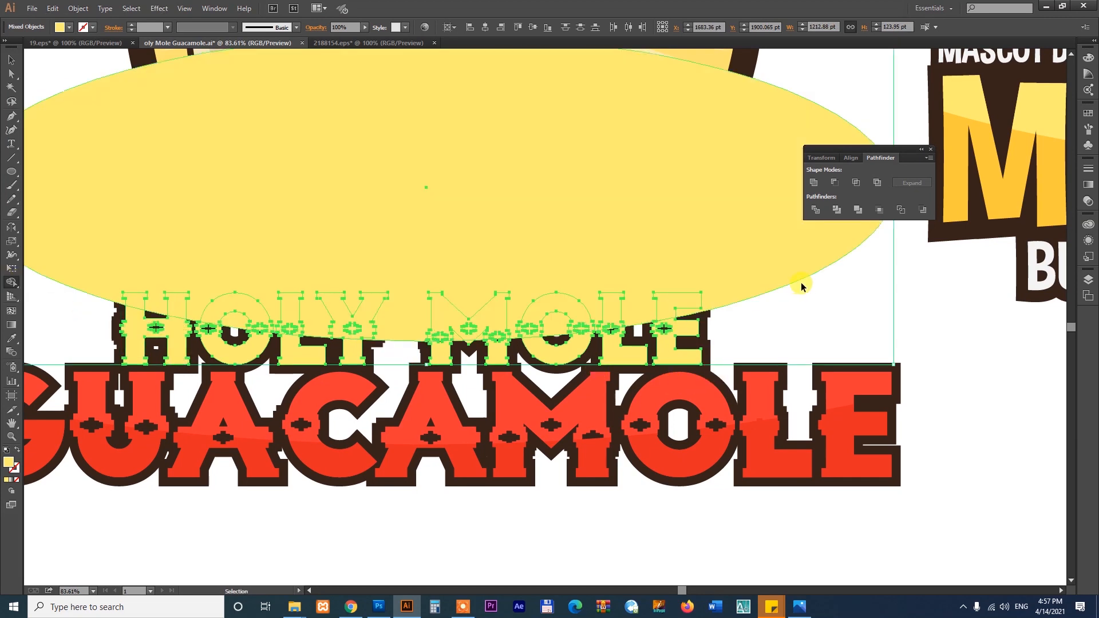
Step: Duplicate the HOLY MOLE lettering in place and select the copy together with the yellow ellipse
key(v)
click(824, 301)
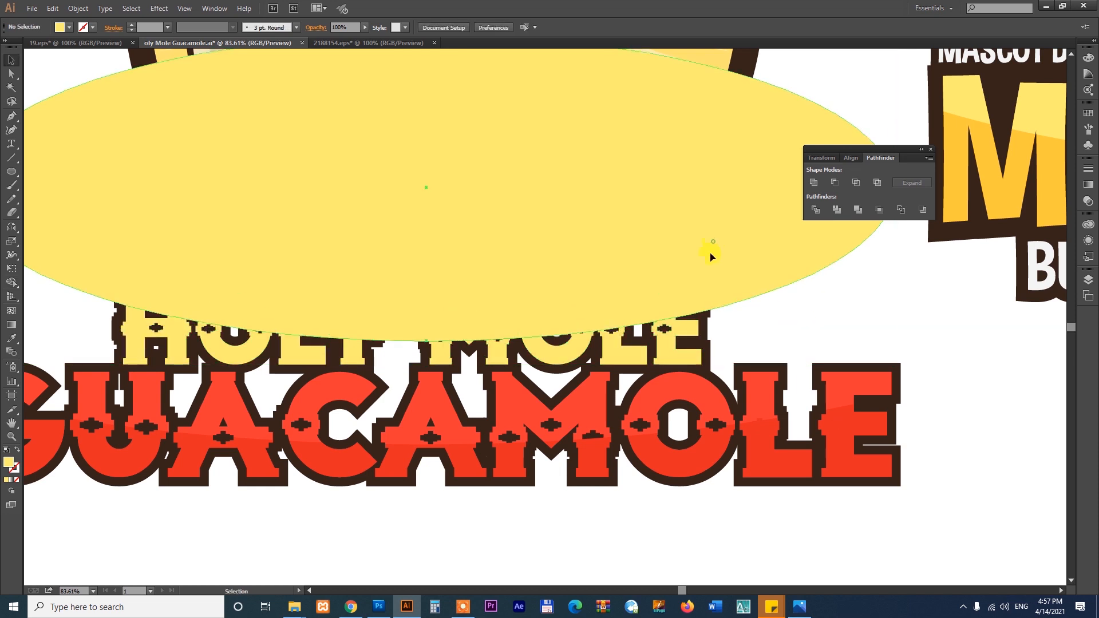
click(702, 333)
key(a)
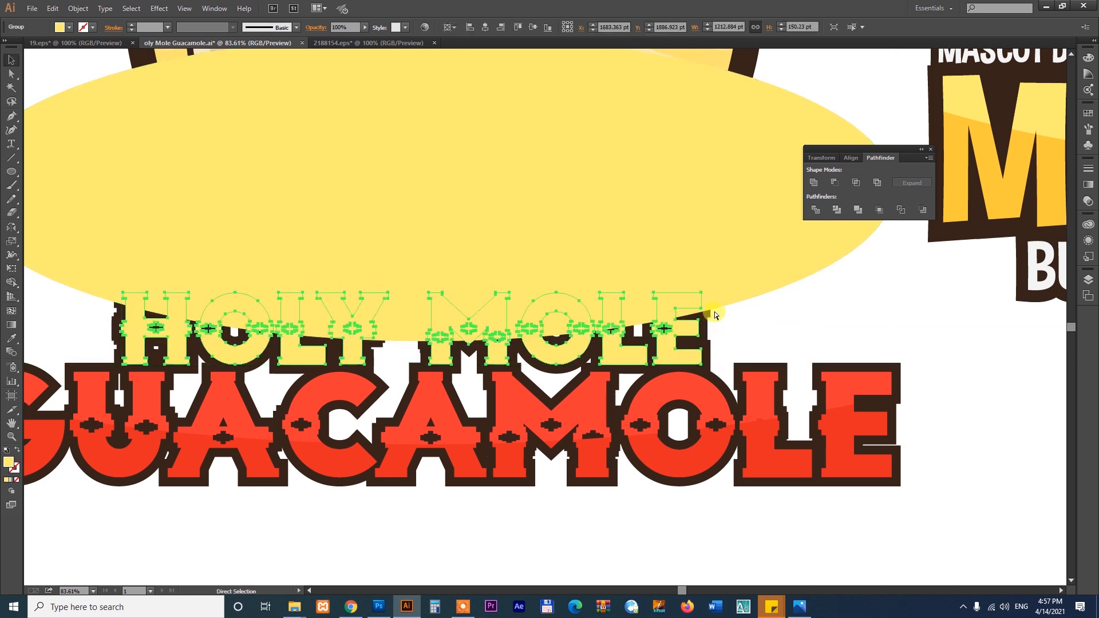
key(v)
shift+click(729, 256)
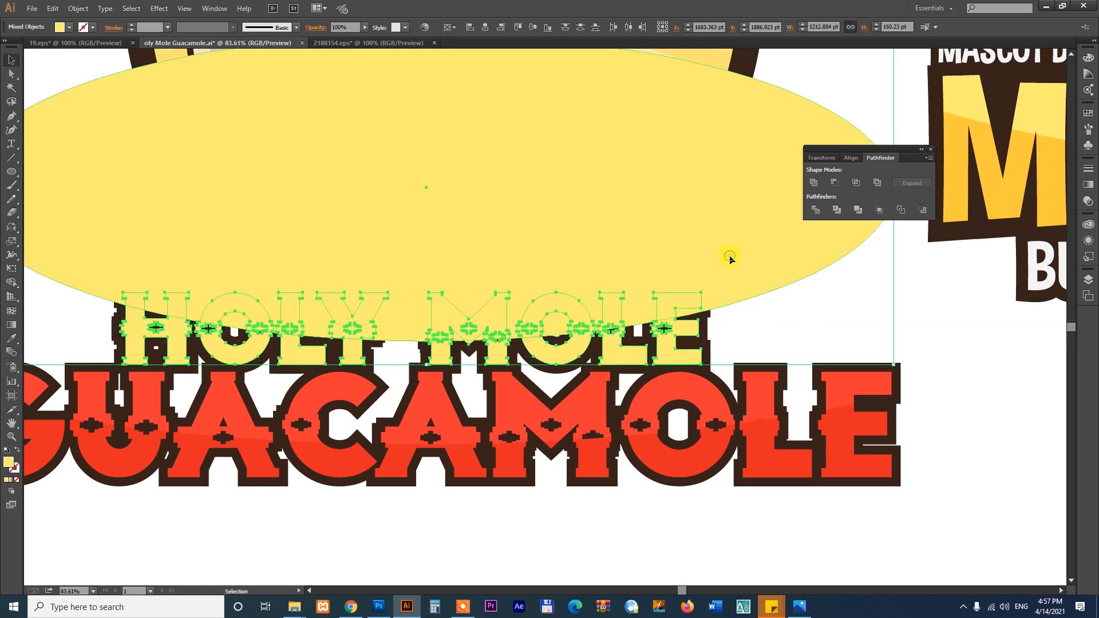
Step: Remove the ellipse and the copied letters' upper parts with the Shape Builder, keeping only the lower slices
key(shift+m)
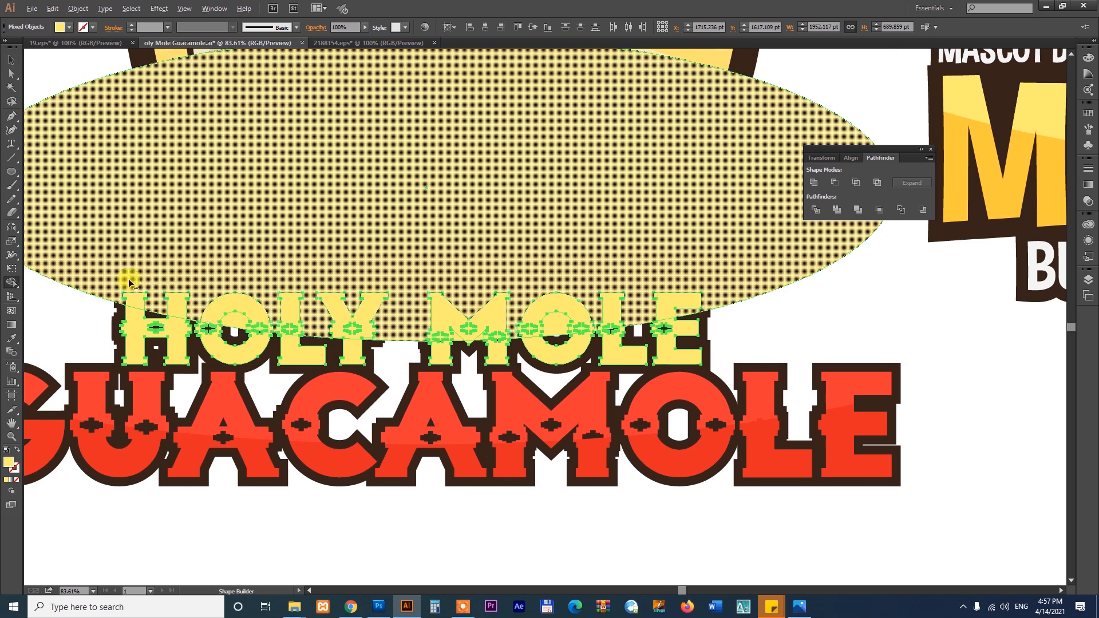
mouse_move(159, 307)
mouse_down()
mouse_move(207, 302)
mouse_move(266, 329)
mouse_move(401, 333)
mouse_move(557, 326)
mouse_move(694, 303)
mouse_up()
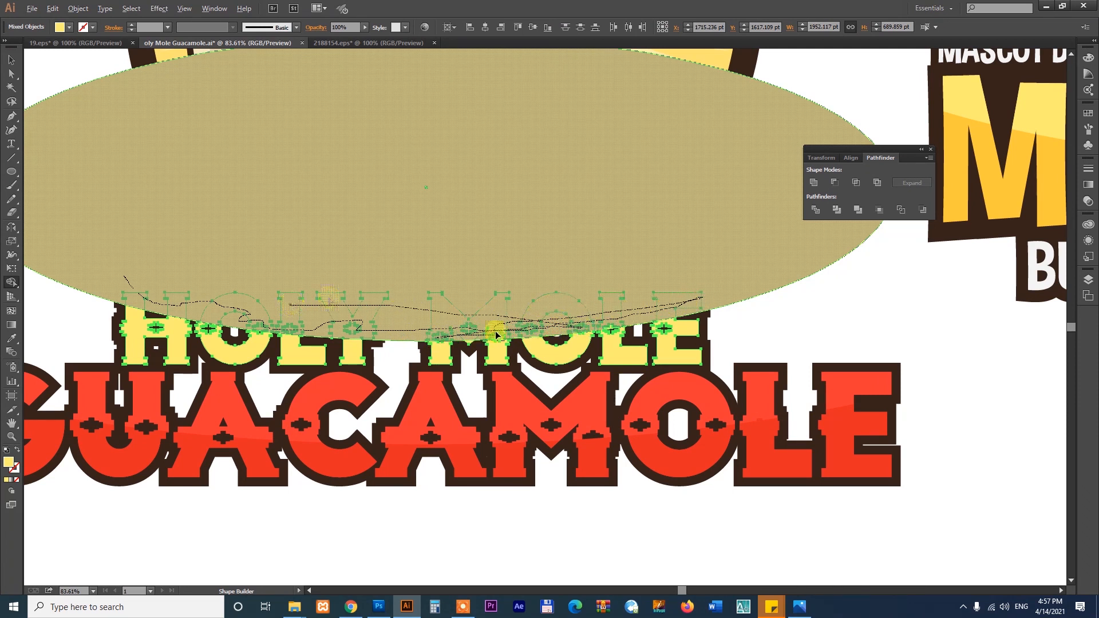
drag(496, 335, 496, 336)
Step: Fill the lower HOLY MOLE slices with the darker yellow sampled from the lower part of the M in MEXICAN
key(i)
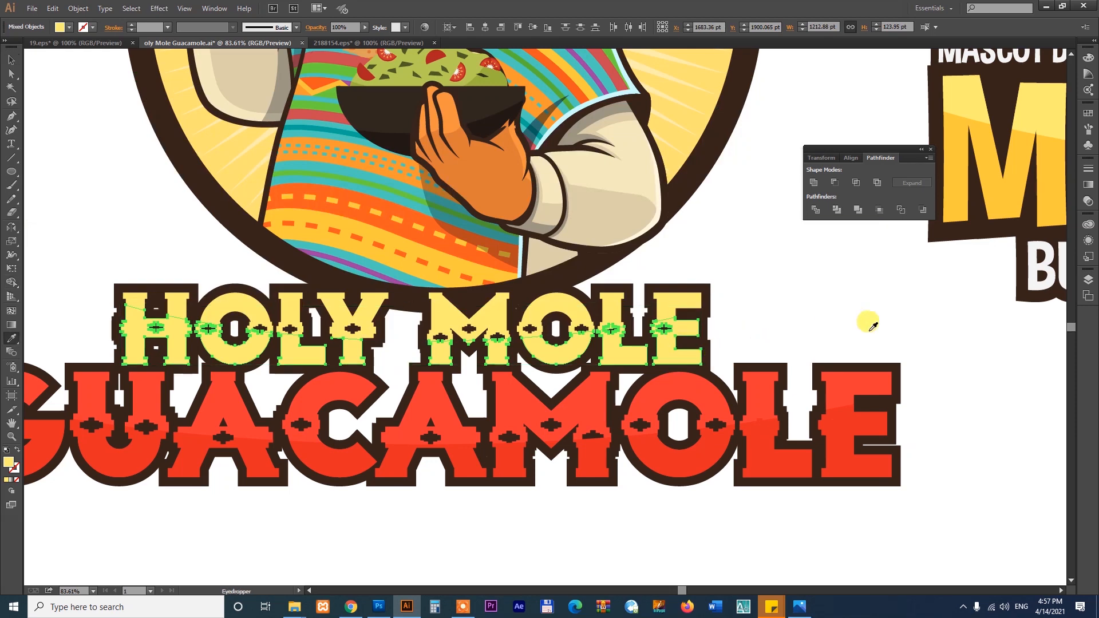
click(996, 208)
key(v)
click(805, 314)
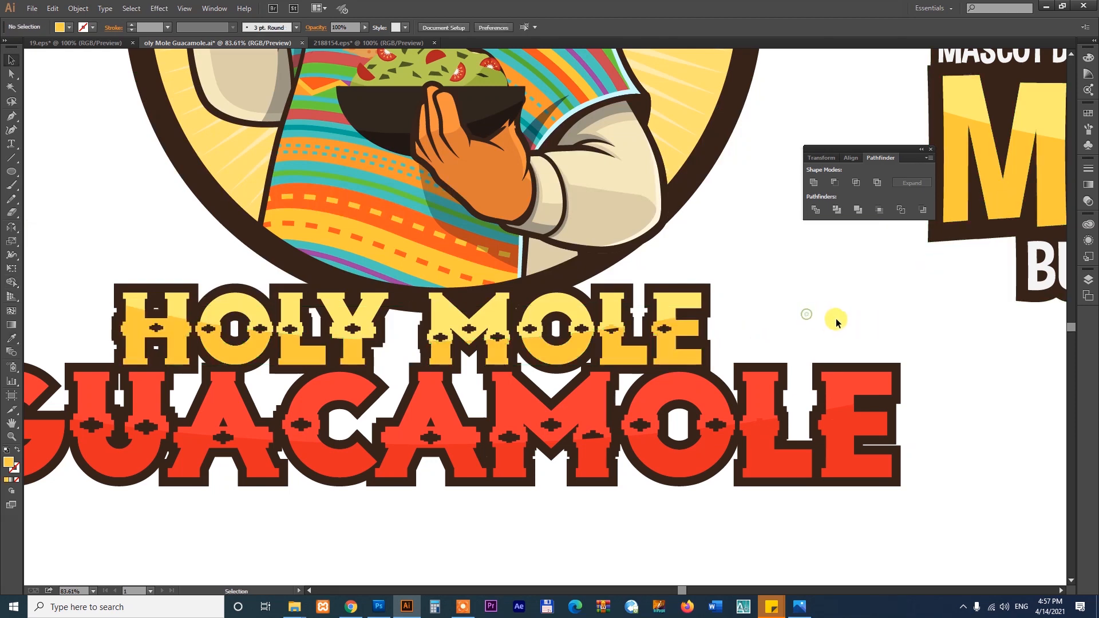
Step: Compare the two-tone HOLY MOLE GUACAMOLE lettering with the mascot and the MEXICAN FOOD reference
drag(836, 318, 800, 324)
key(ctrl+minus)
key(ctrl+minus)
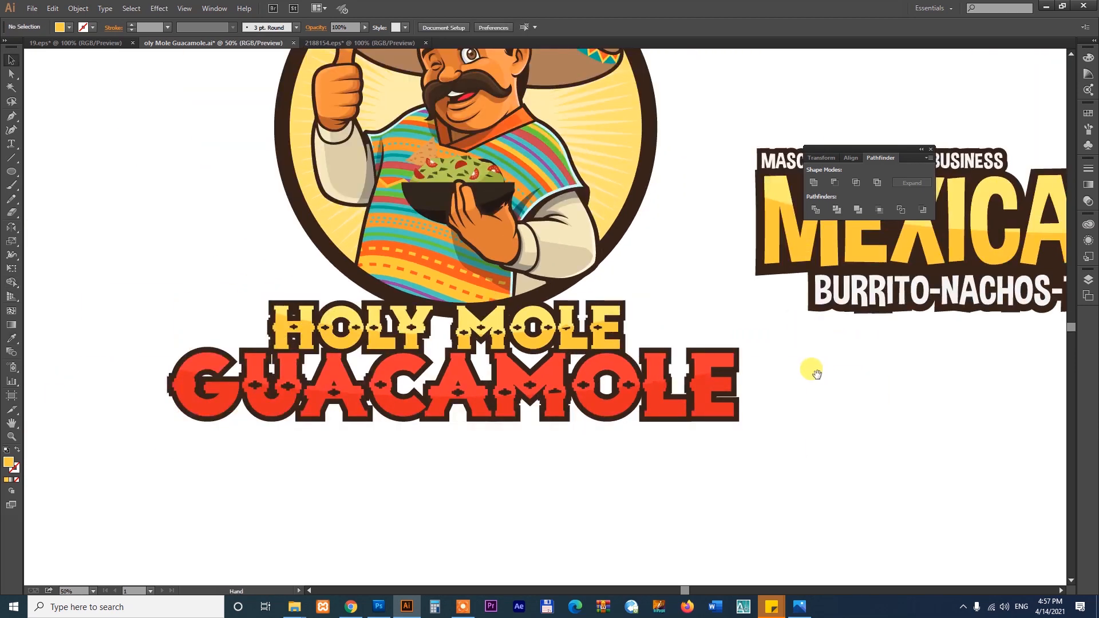
drag(815, 373, 747, 446)
key(ctrl+minus)
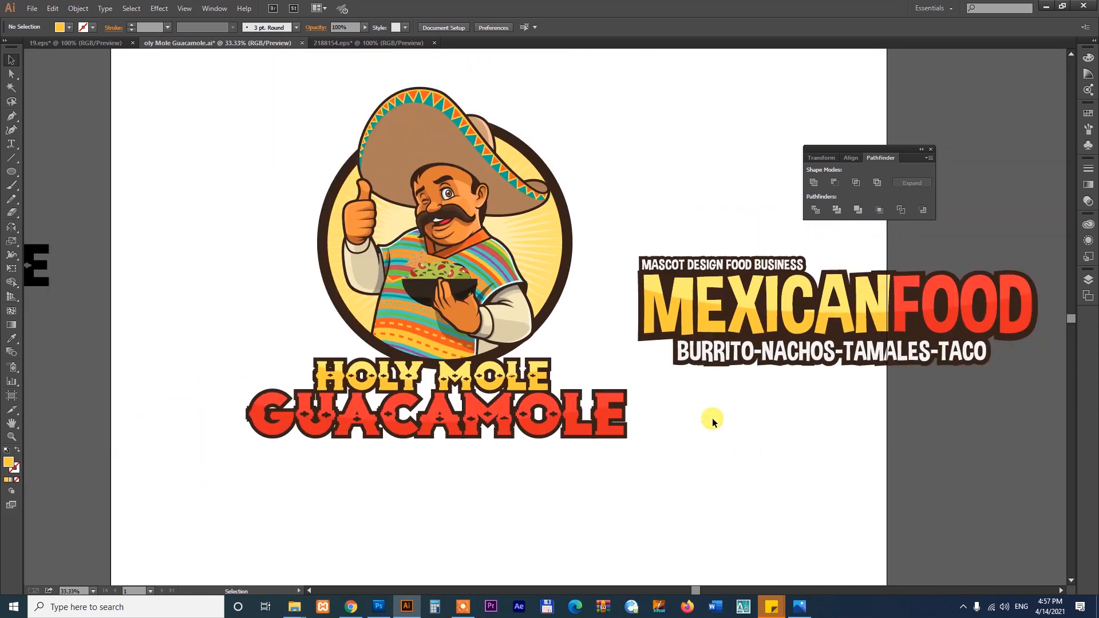
key(ctrl+space)
drag(189, 217, 773, 520)
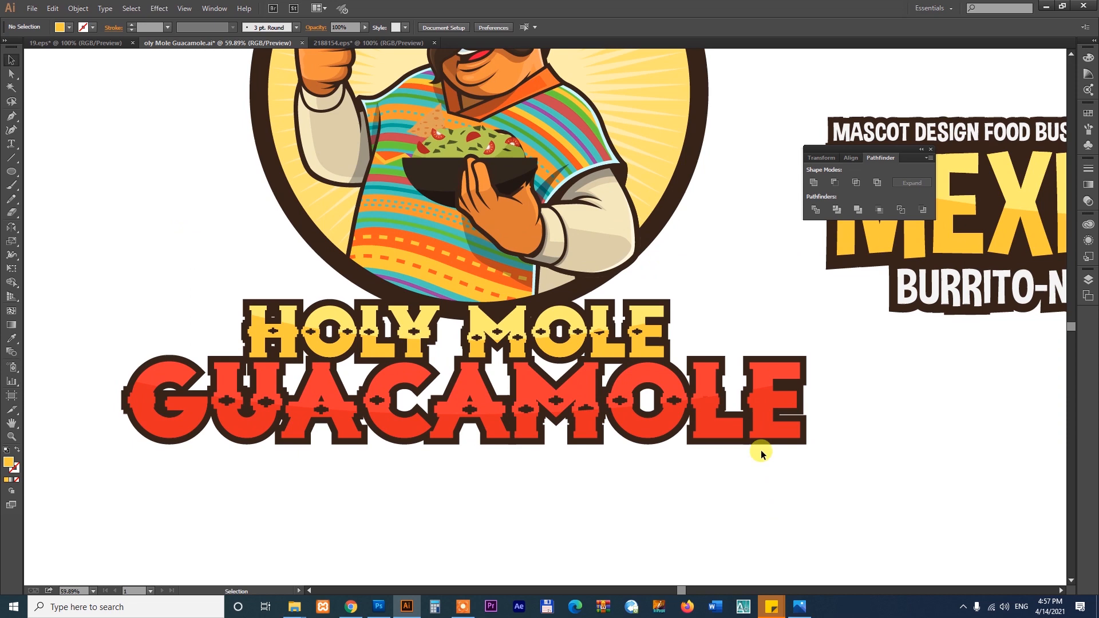
Step: Try to shift the brown outline group diagonally away from the yellow and red lettering
click(803, 441)
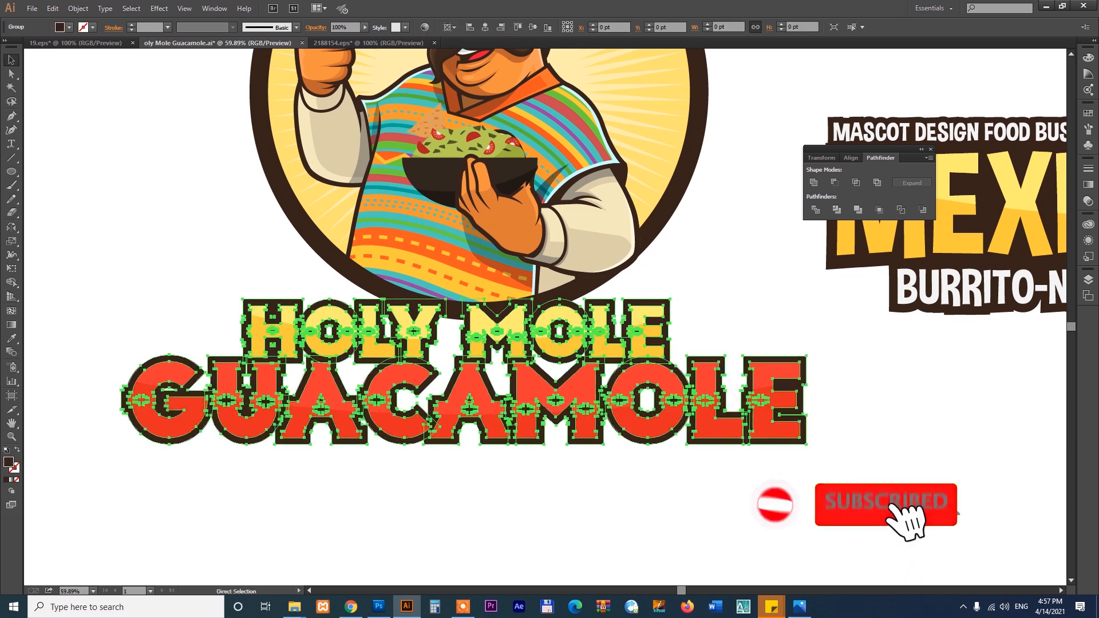
click(809, 460)
drag(806, 445, 836, 486)
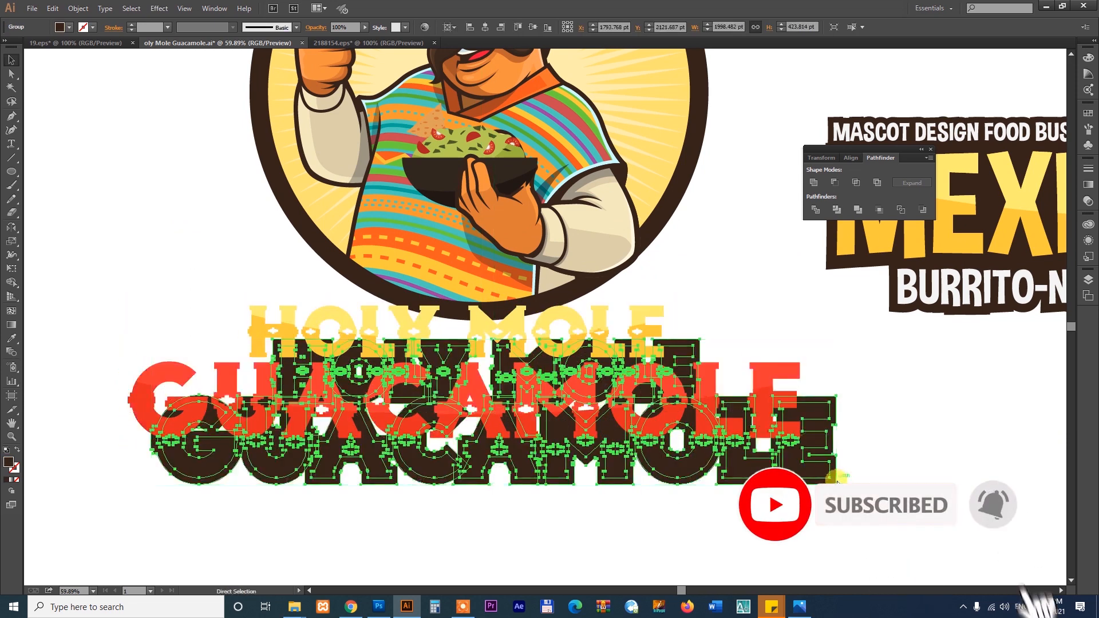
key(ctrl+z)
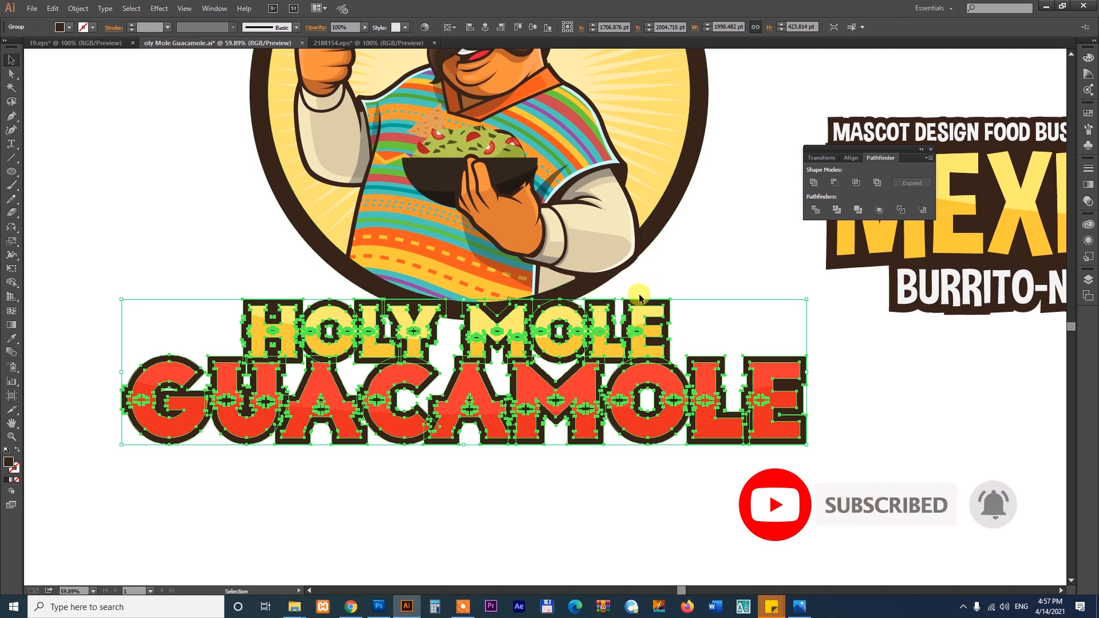
Step: Thicken the brown outline group behind the HOLY MOLE GUACAMOLE lettering with a 19 pt Offset Path using miter joins
click(77, 8)
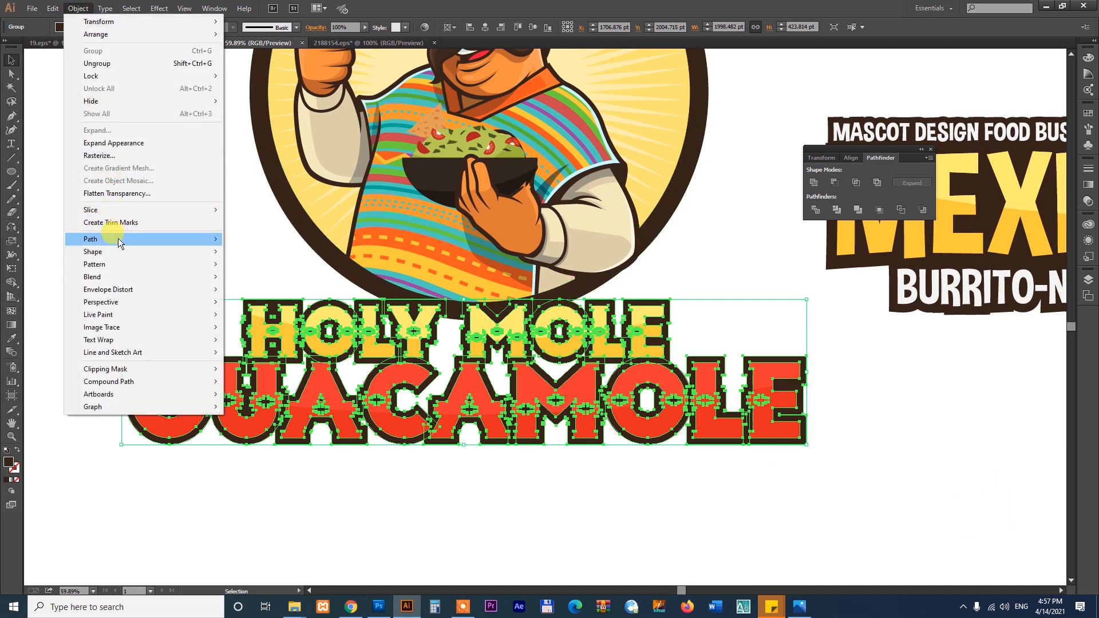
mouse_move(117, 238)
click(260, 280)
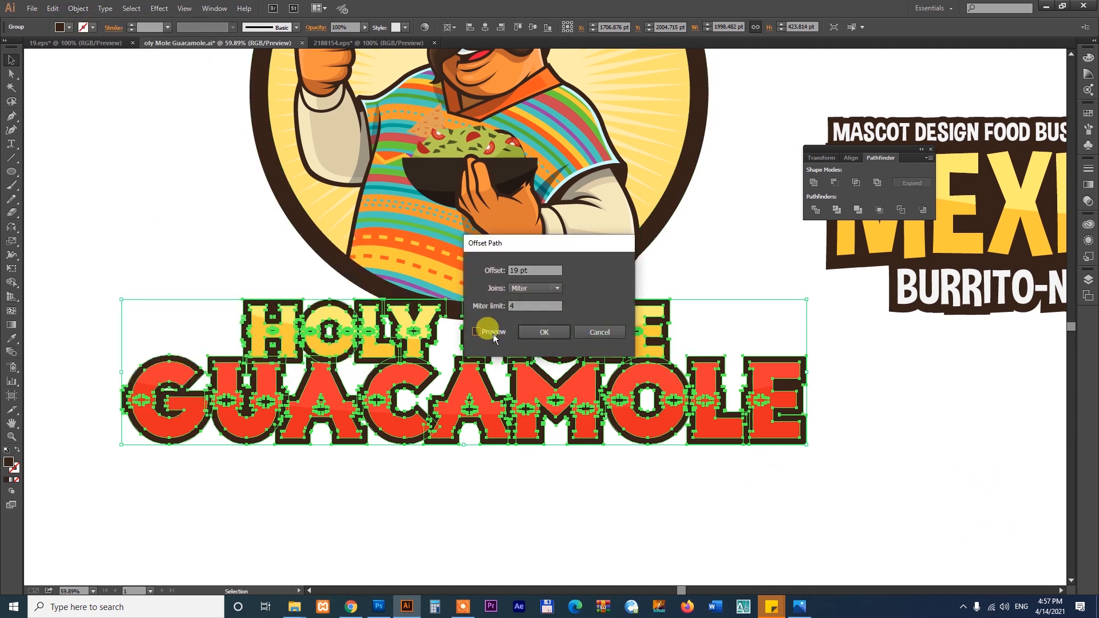
click(492, 334)
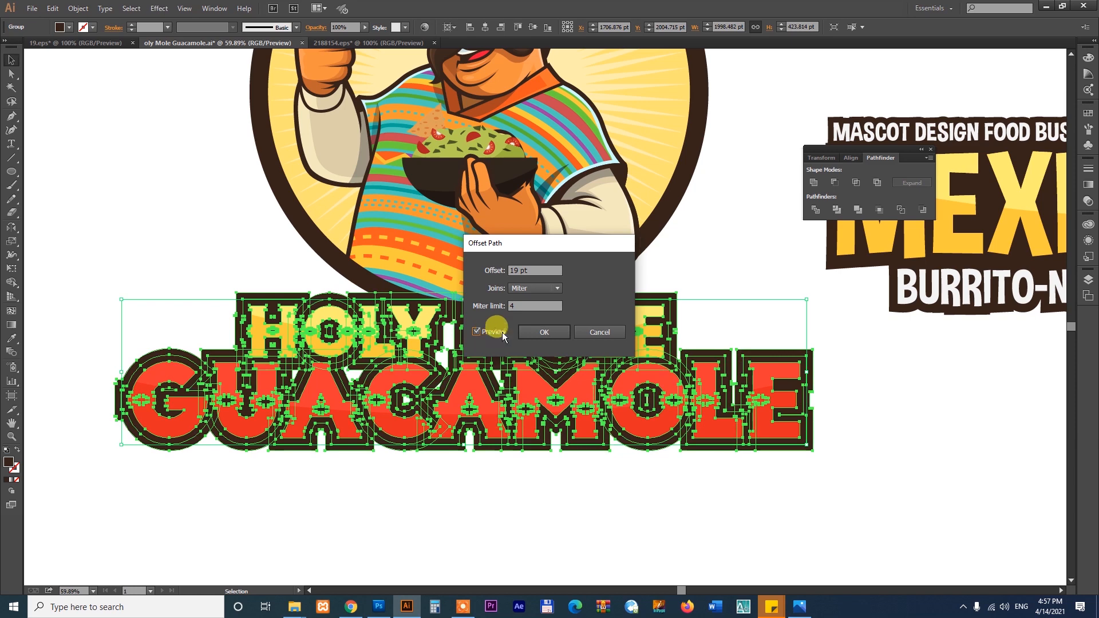
click(550, 332)
click(703, 497)
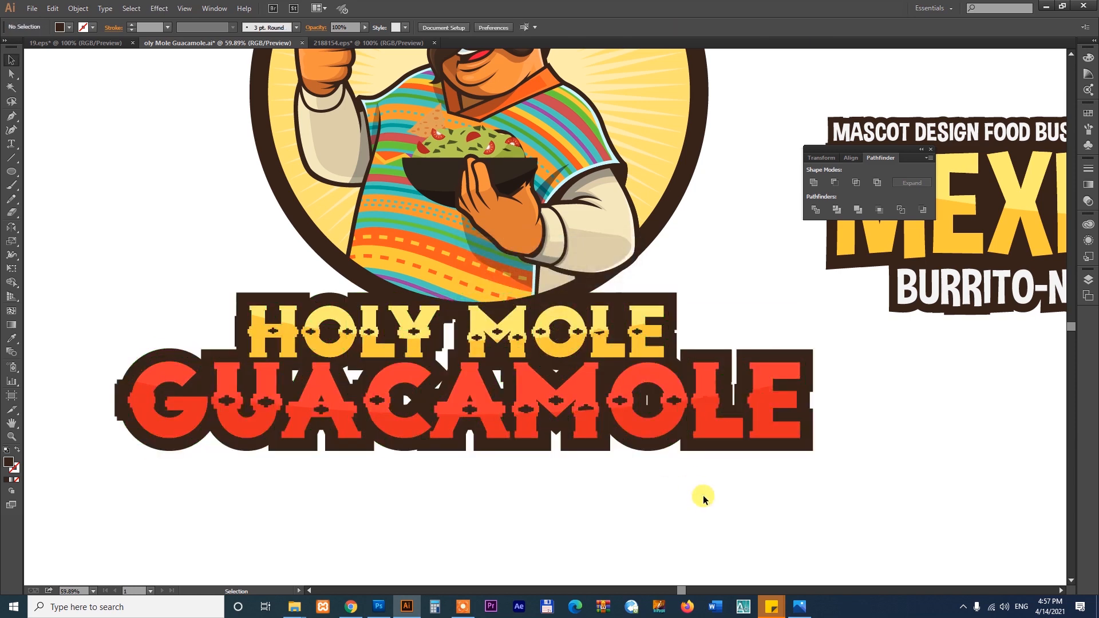
Step: Move the MEXICAN FOOD reference off the artboard and shift the mascot with its lettering toward the artboard's centre
key(ctrl+minus)
key(ctrl+minus)
key(ctrl+minus)
drag(742, 363, 600, 406)
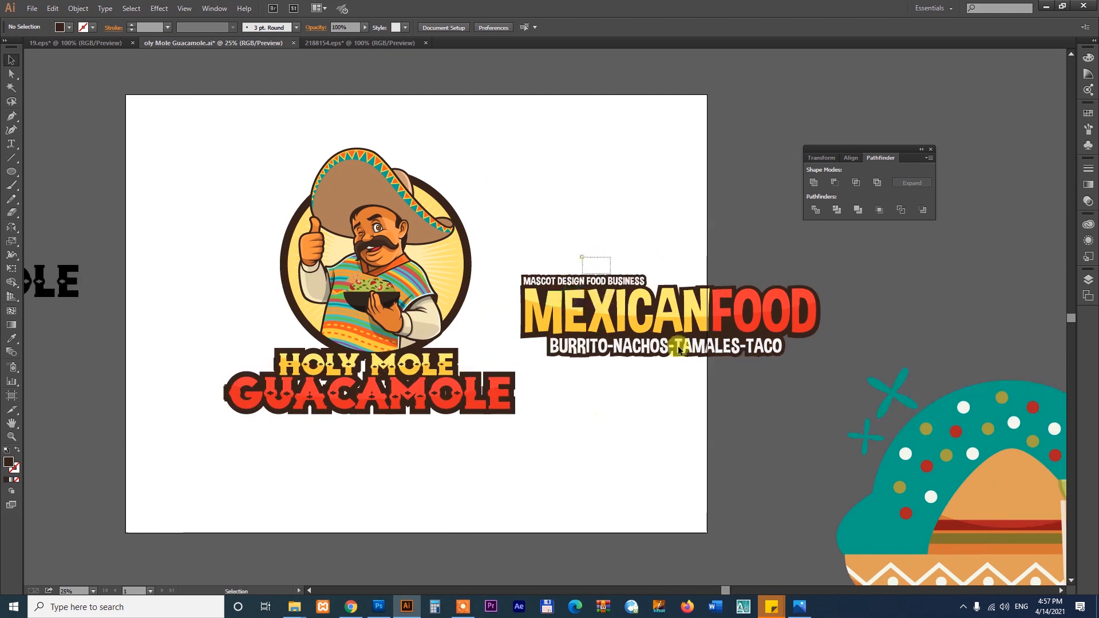
drag(678, 350, 1002, 268)
drag(209, 150, 616, 480)
drag(399, 296, 444, 314)
key(ctrl+minus)
key(ctrl+minus)
drag(558, 309, 506, 313)
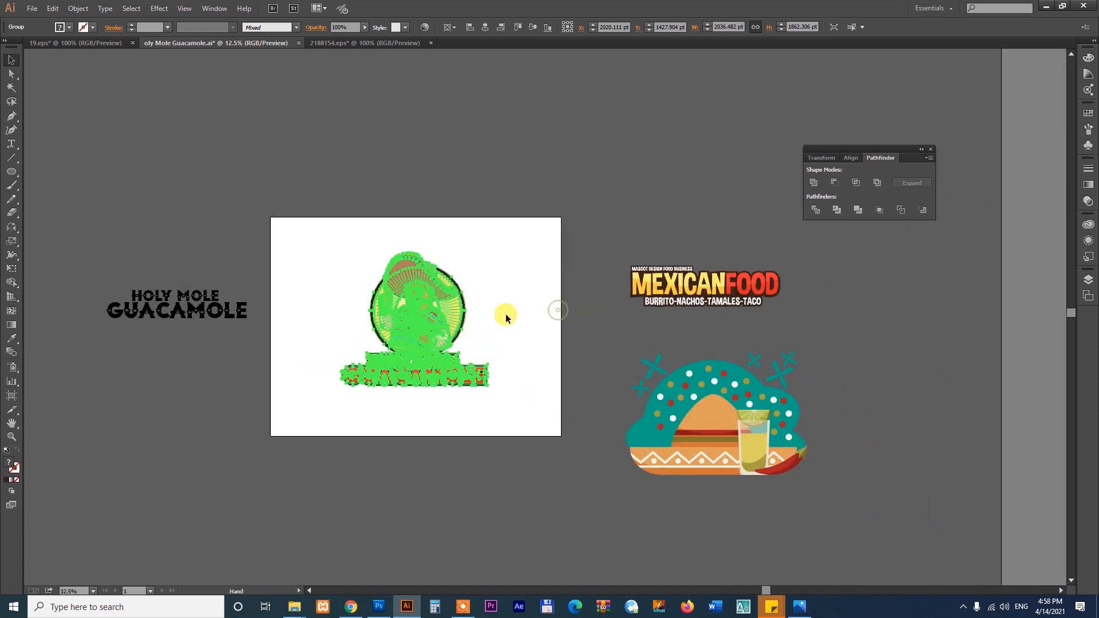
click(531, 269)
Step: Enlarge the mascot and lettering together on the artboard, and move the original black HOLY MOLE GUACAMOLE text above it
drag(524, 405, 558, 395)
drag(363, 240, 564, 416)
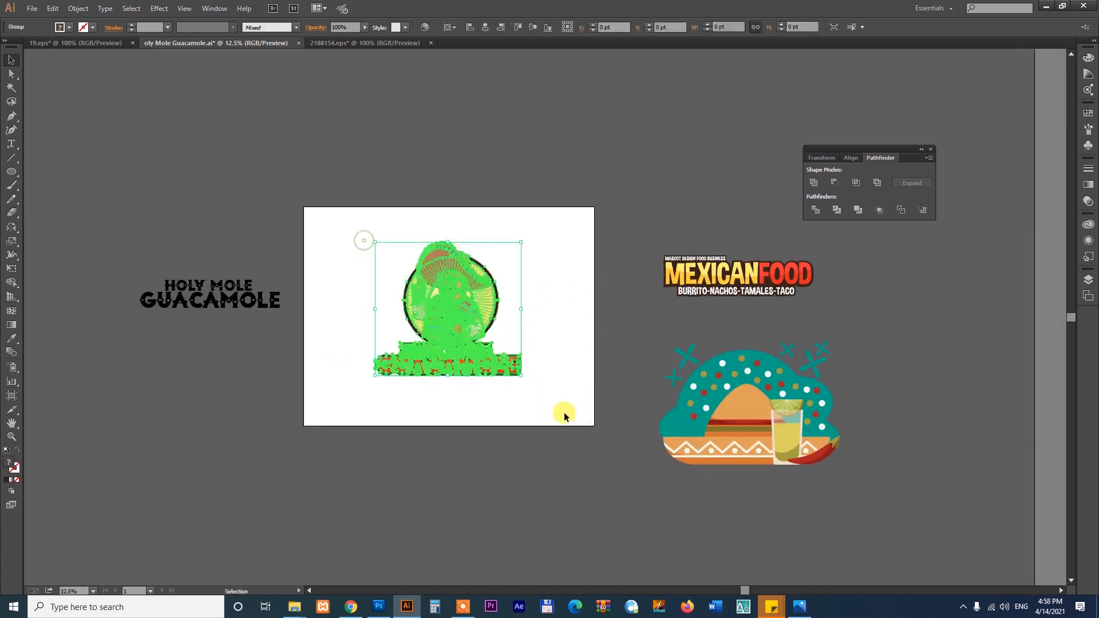
drag(519, 376, 745, 307)
click(564, 370)
click(337, 233)
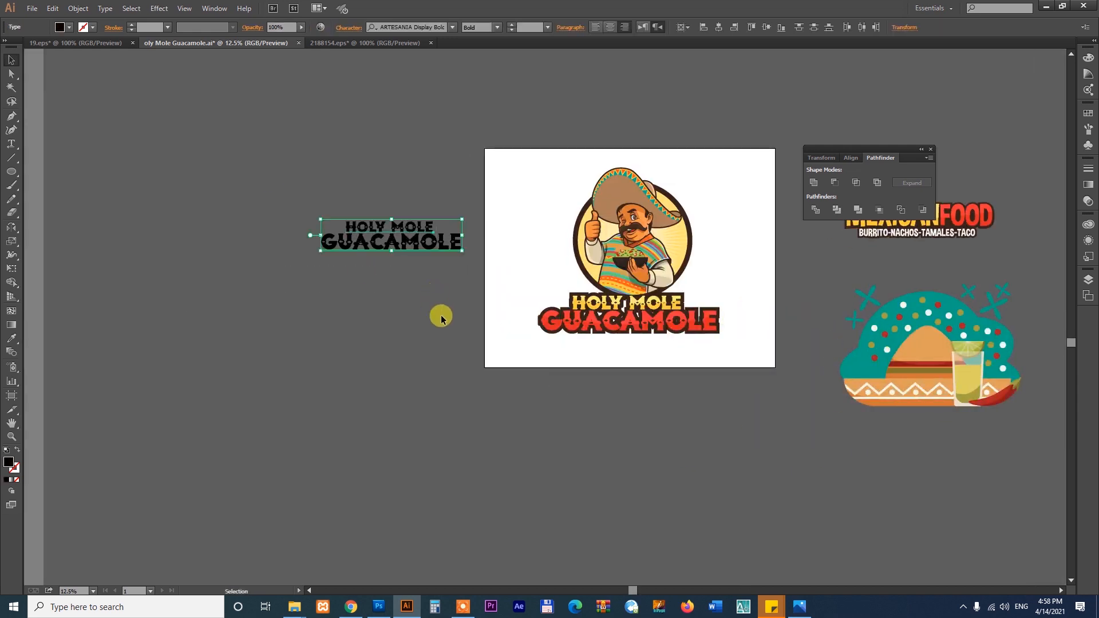
drag(558, 120, 567, 113)
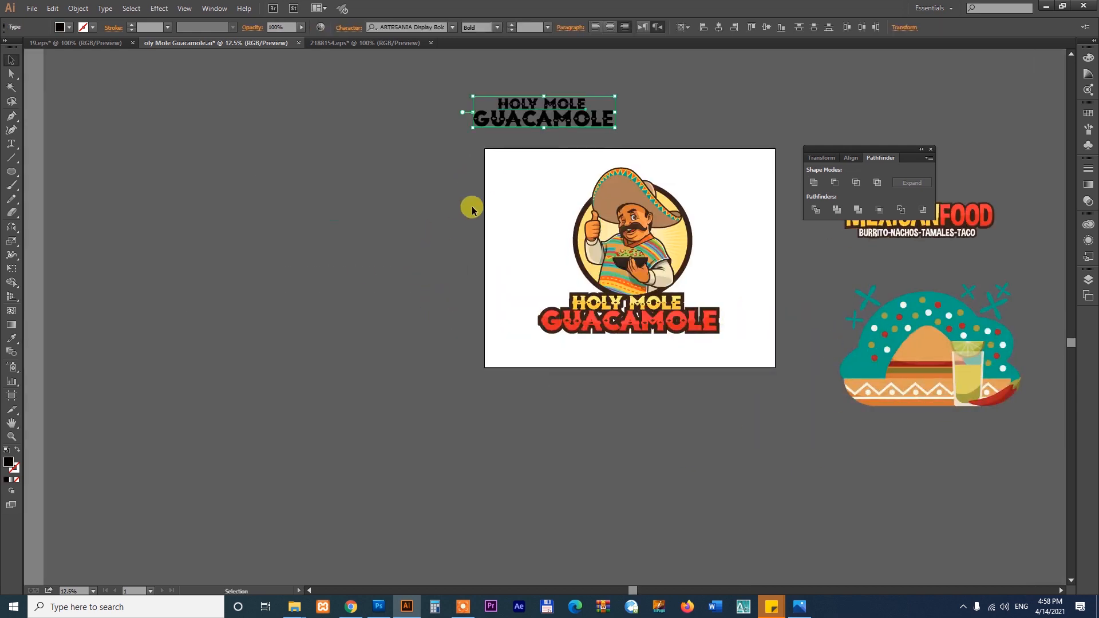
click(462, 606)
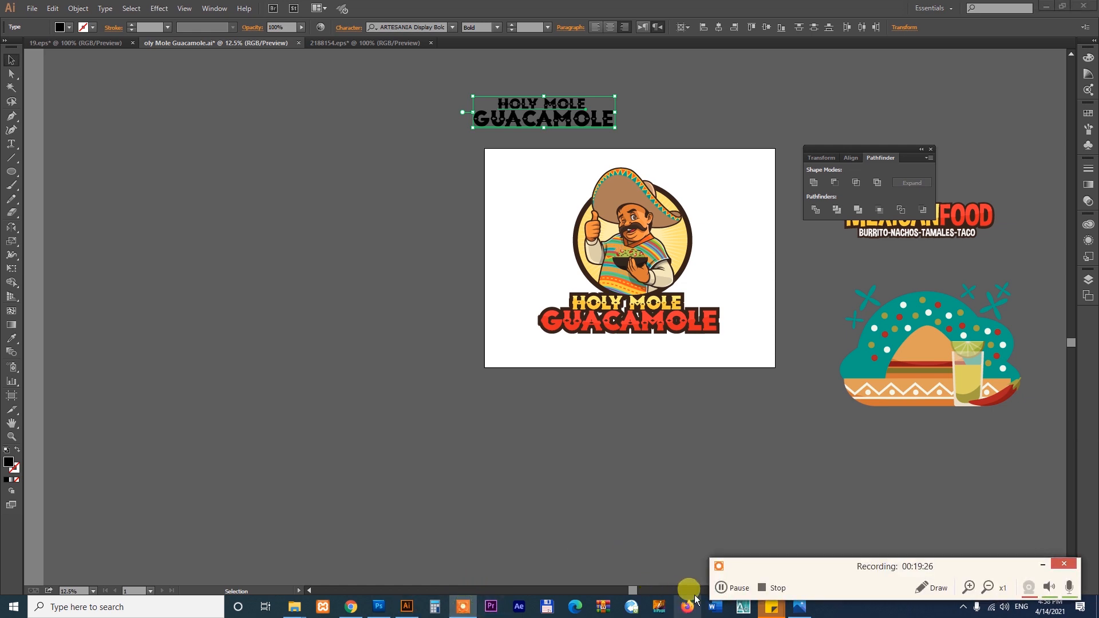
click(722, 588)
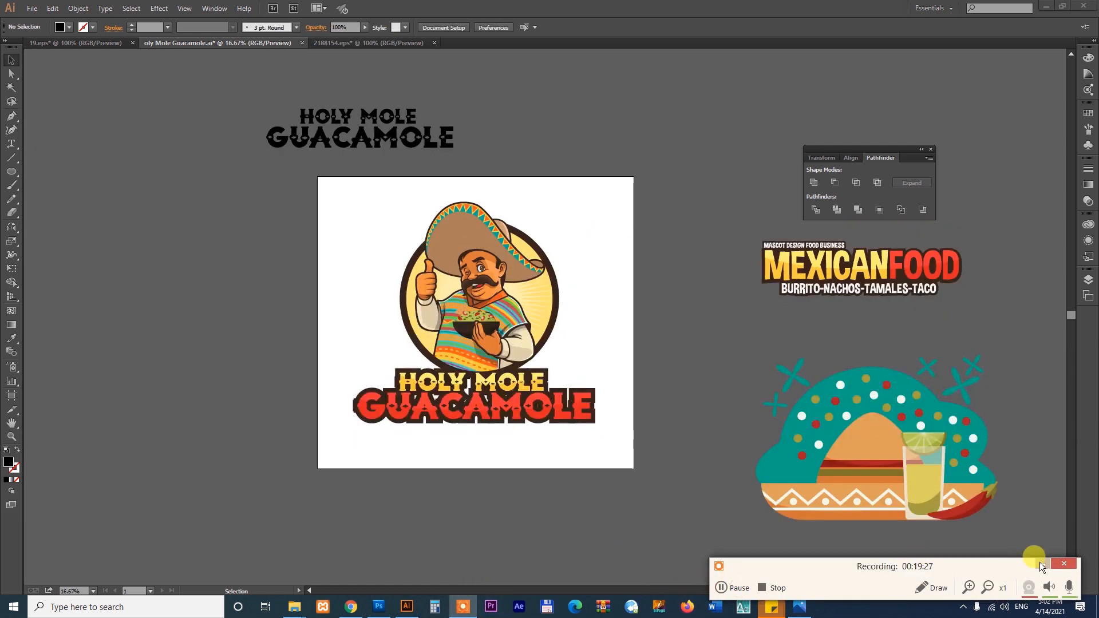
click(1040, 564)
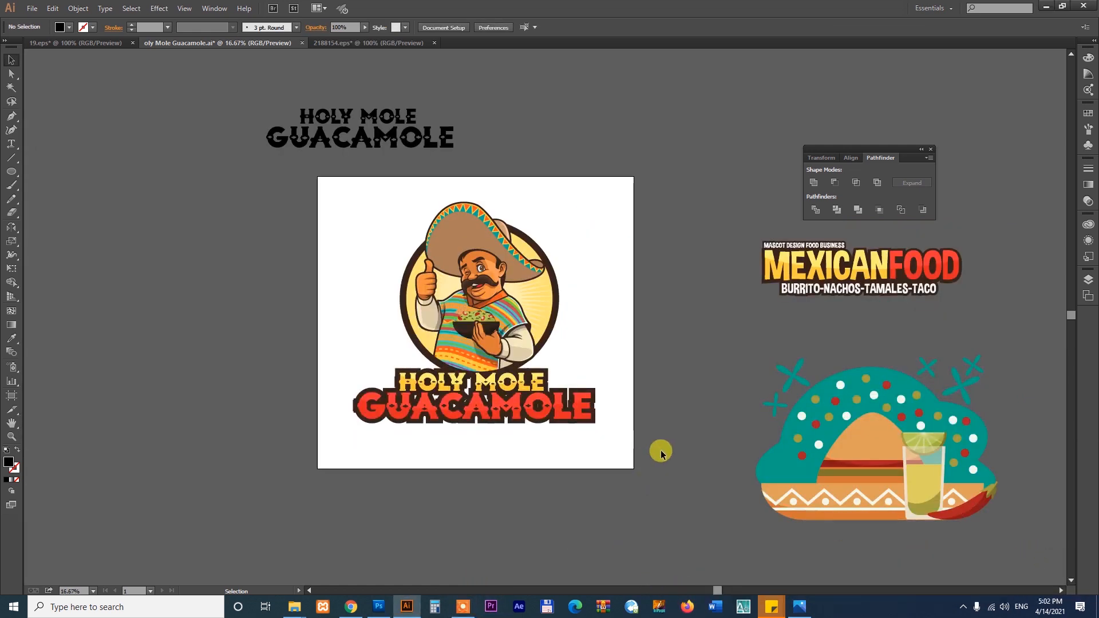
Step: Move the lime-topped glass from the sombrero illustration above the end of GUACAMOLE and scale it down to about 283 × 538 pt
drag(598, 360, 582, 341)
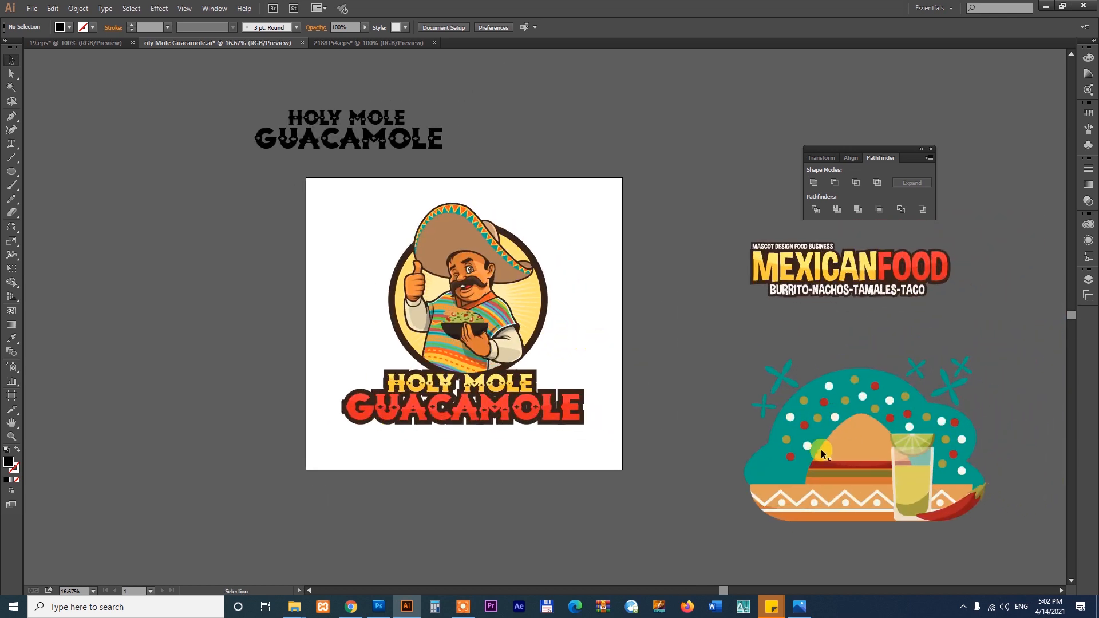
mouse_move(897, 476)
mouse_down()
mouse_move(907, 492)
mouse_move(562, 349)
mouse_up()
drag(346, 272, 718, 453)
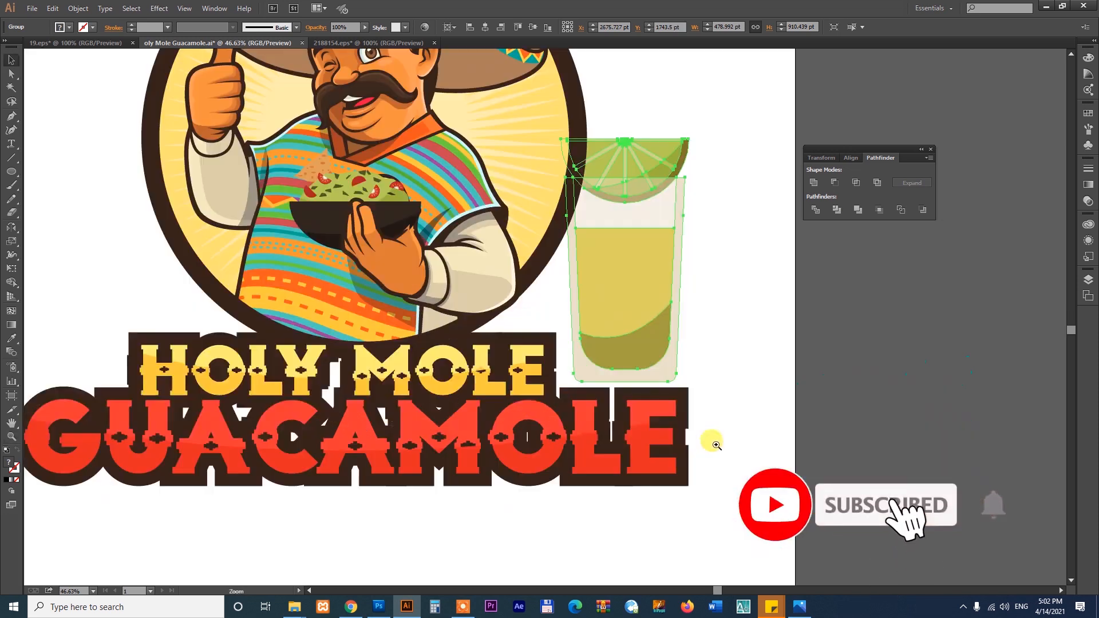
drag(685, 151, 636, 227)
drag(607, 300, 614, 307)
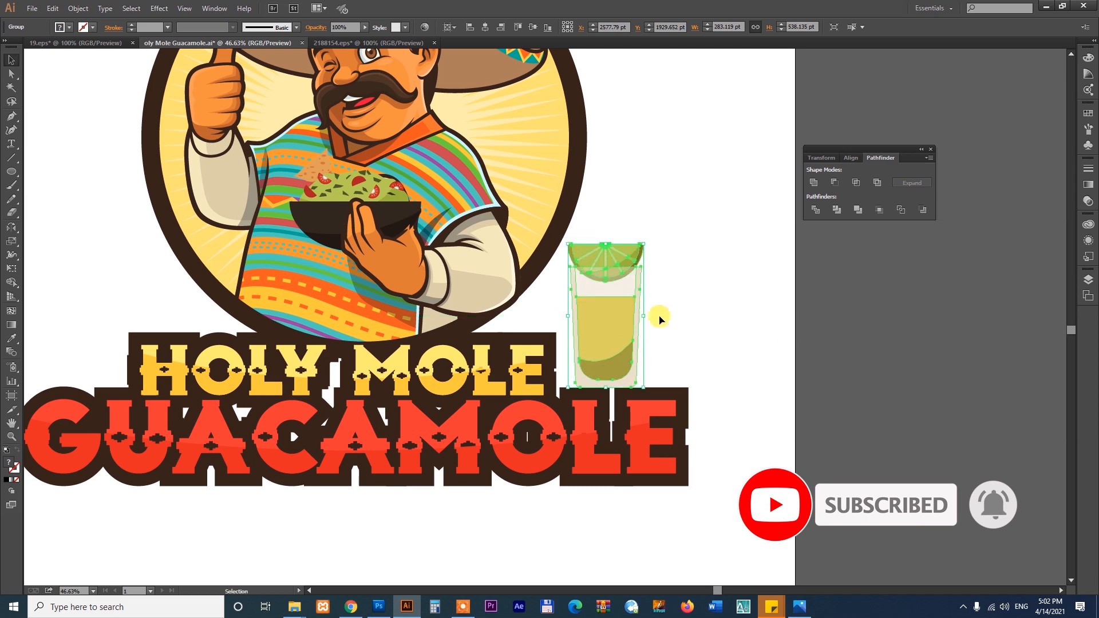
click(795, 333)
Step: Move the red chili from the sombrero illustration to just before HOLY, above the G, and scale it down to about 387 × 211 pt
key(ctrl+minus)
key(ctrl+minus)
key(ctrl+minus)
key(ctrl+minus)
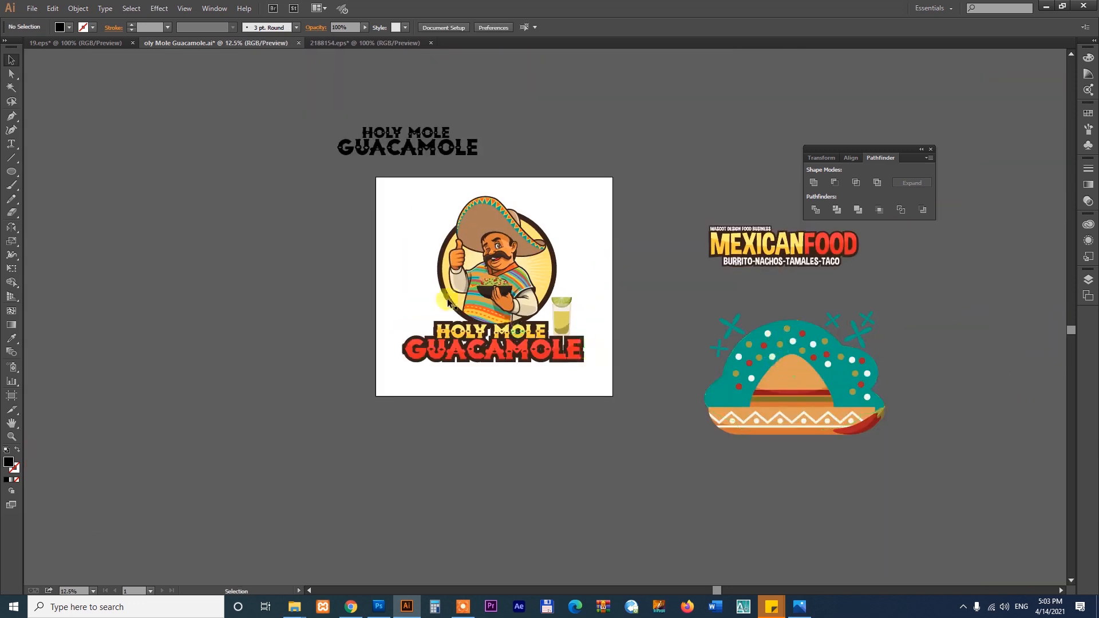
drag(380, 243, 847, 460)
drag(930, 450, 734, 384)
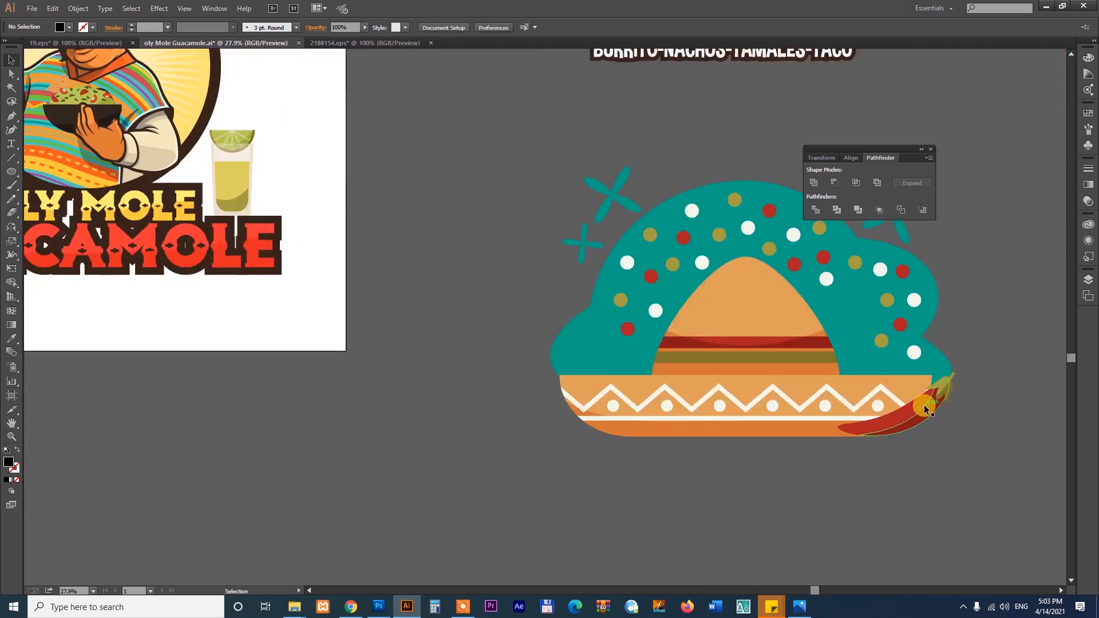
drag(917, 415, 197, 252)
drag(345, 304, 766, 386)
key(ctrl+space)
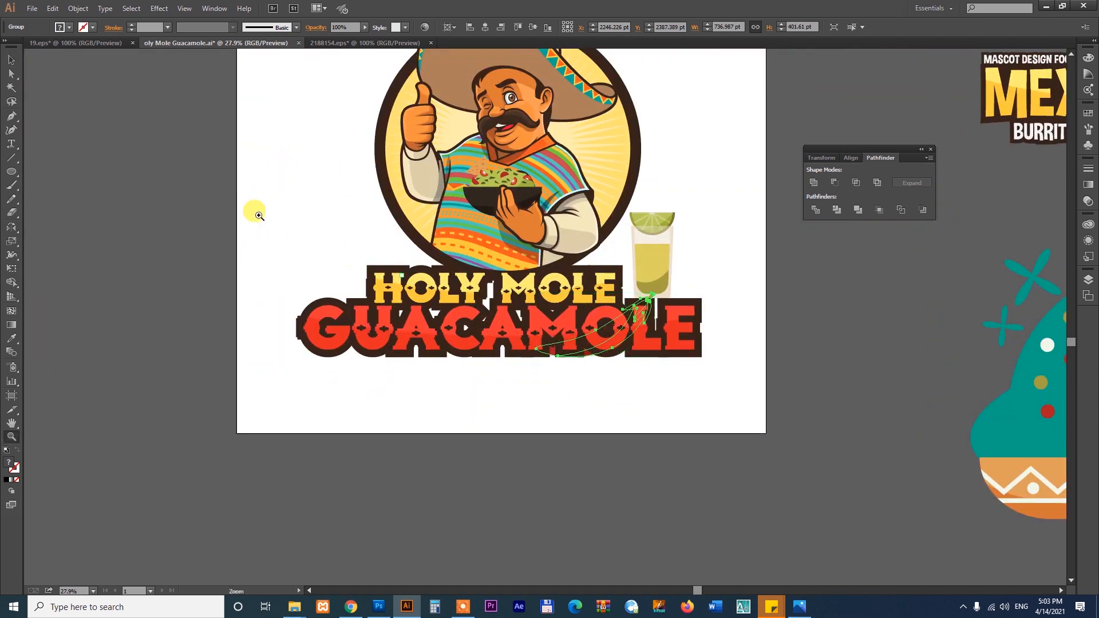
drag(259, 216, 778, 410)
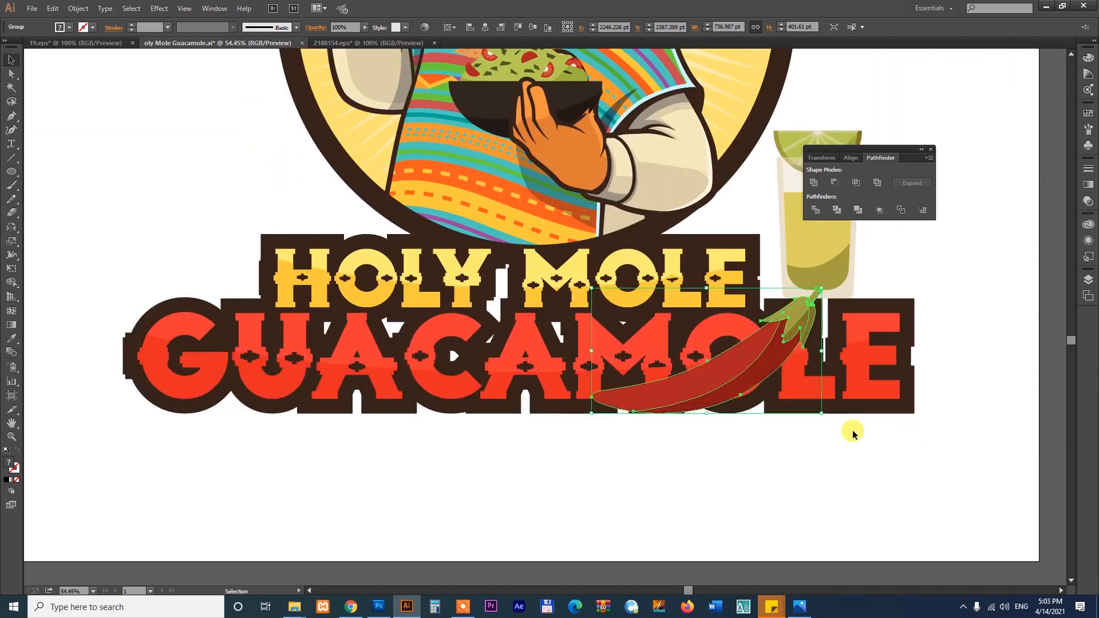
drag(760, 374, 221, 254)
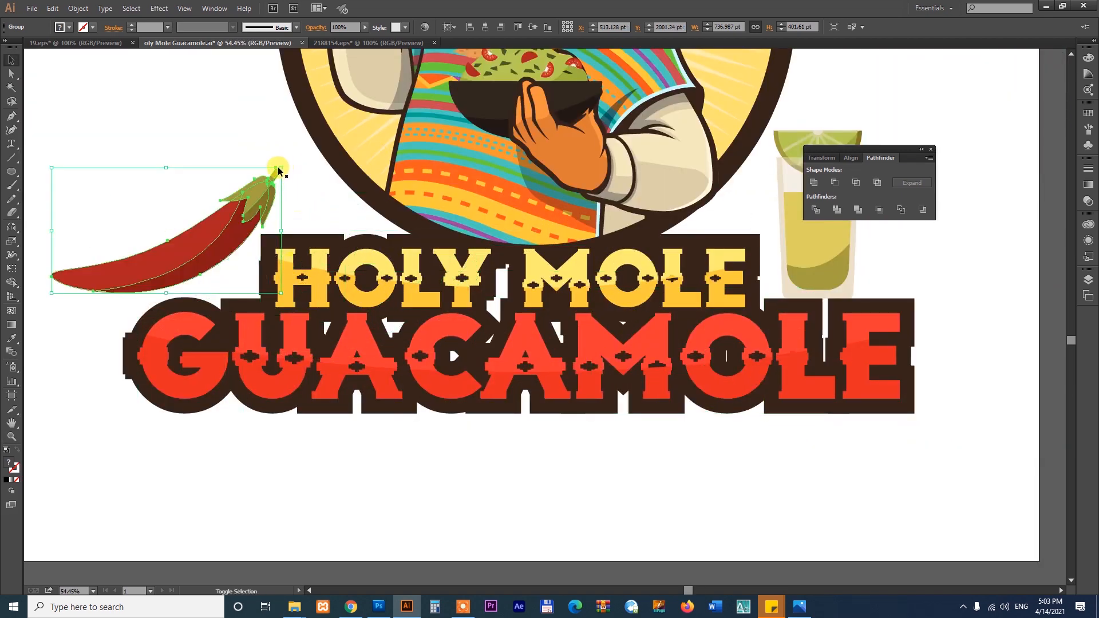
drag(278, 170, 243, 262)
click(206, 162)
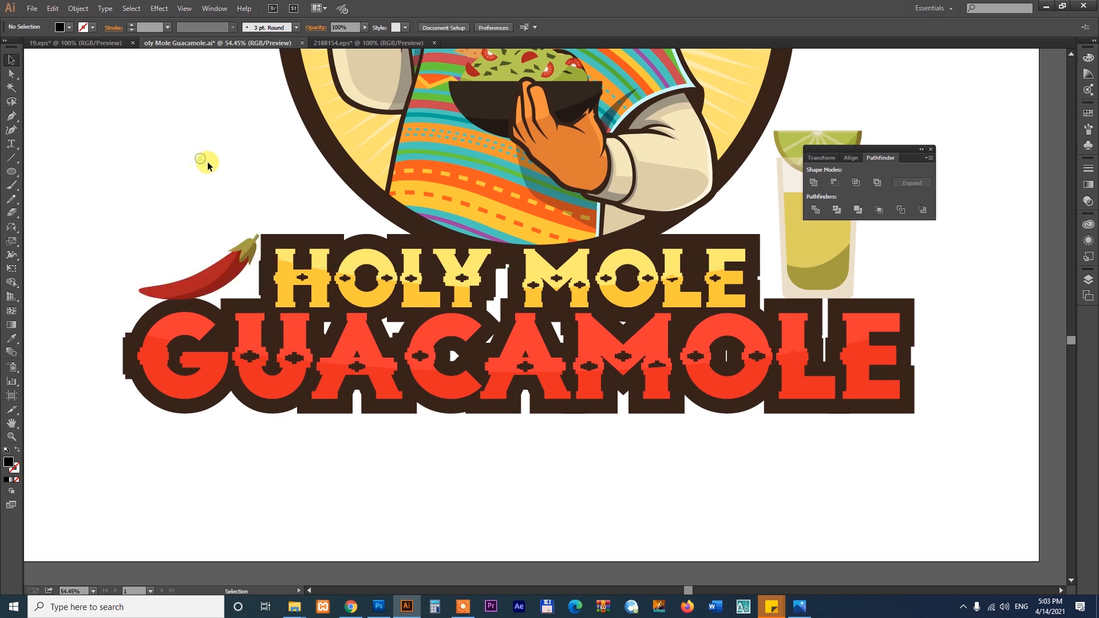
Step: Duplicate the logo artboard with its artwork, placing the copy to the left of the original
key(ctrl+minus)
key(ctrl+minus)
key(ctrl+minus)
key(ctrl+minus)
key(ctrl+minus)
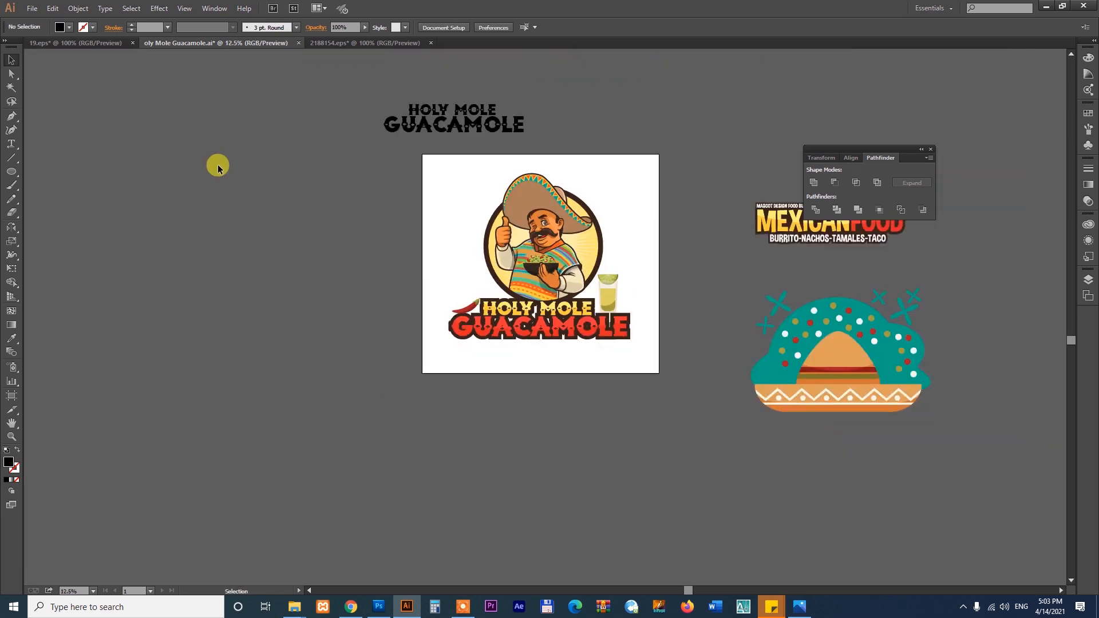
drag(542, 419, 541, 405)
drag(622, 412, 689, 424)
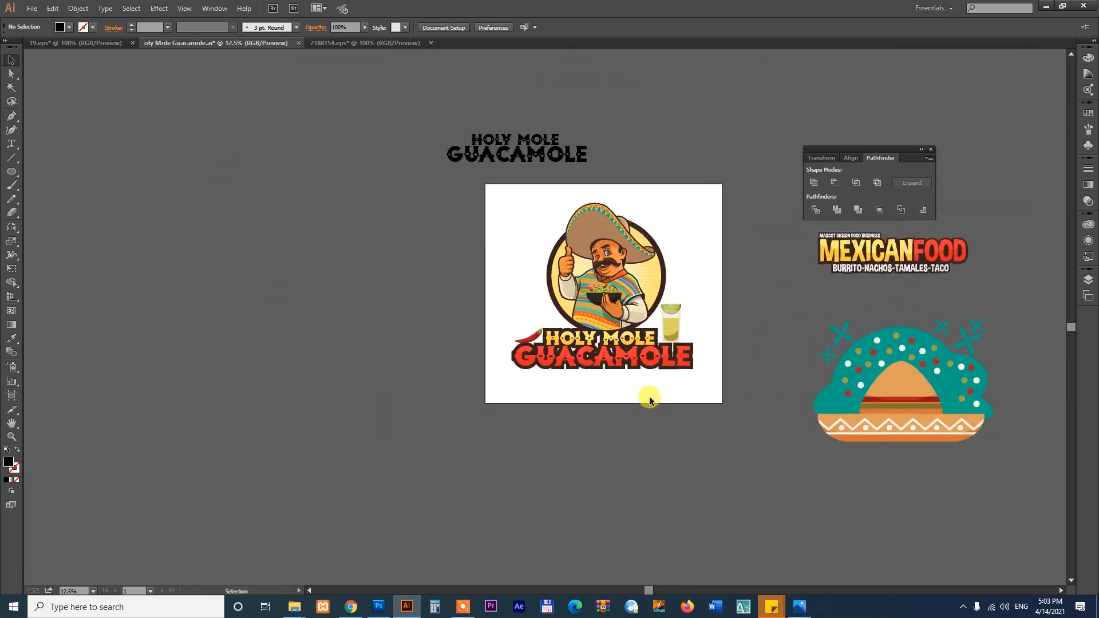
key(shift+o)
drag(633, 295, 342, 295)
key(v)
click(376, 424)
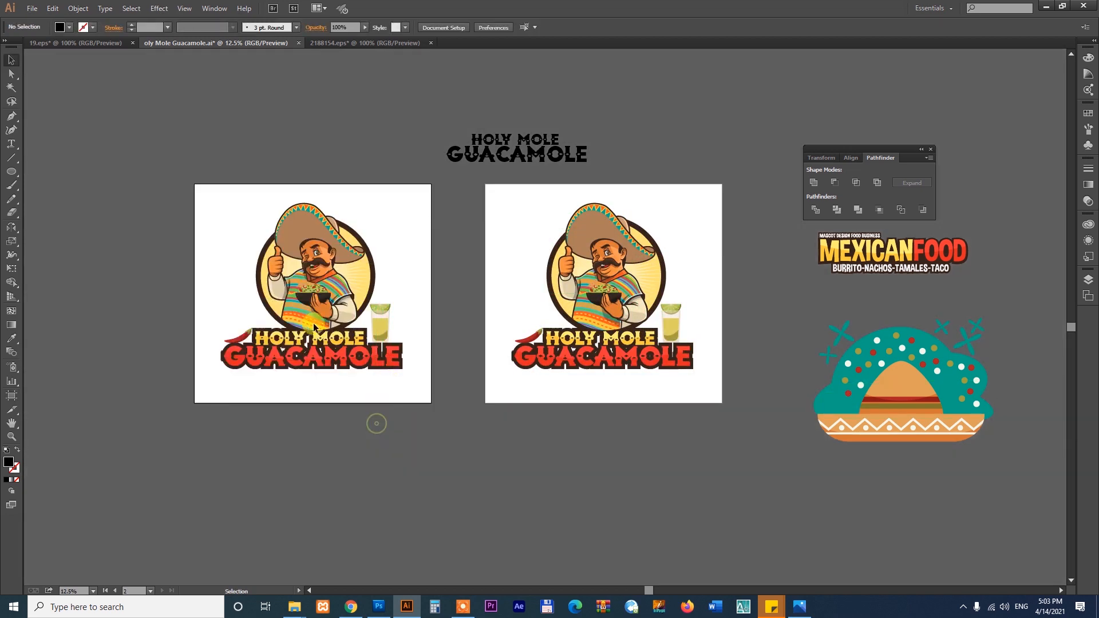
Step: Ungroup the logo copy and delete its mascot, lettering, chili and glass from the duplicated artboard
click(368, 266)
right_click(327, 276)
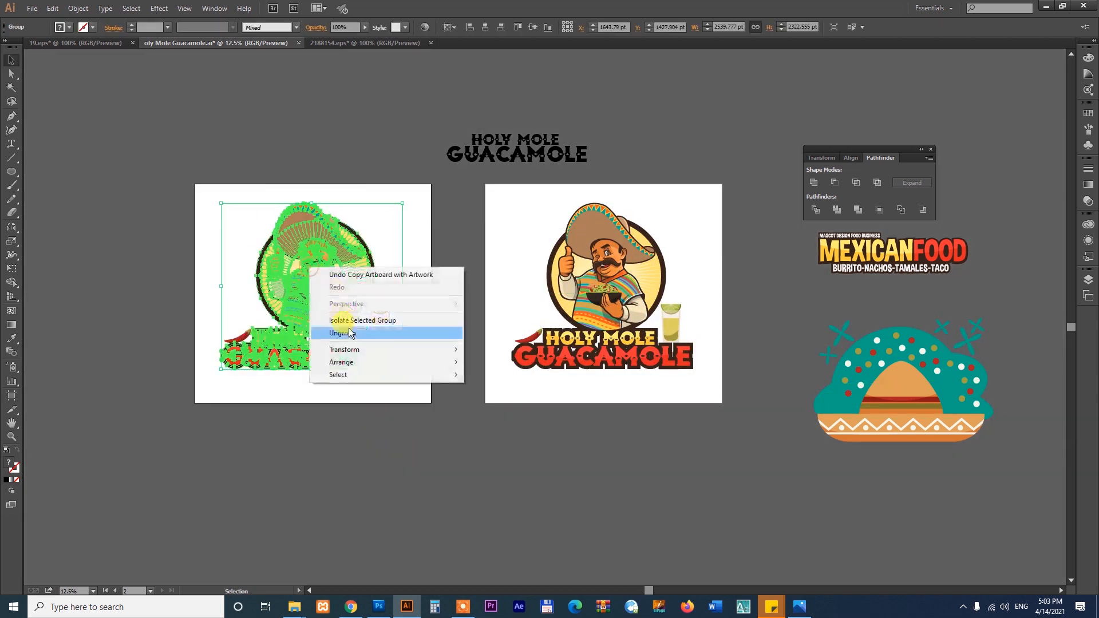
click(366, 332)
drag(197, 162, 384, 281)
key(Delete)
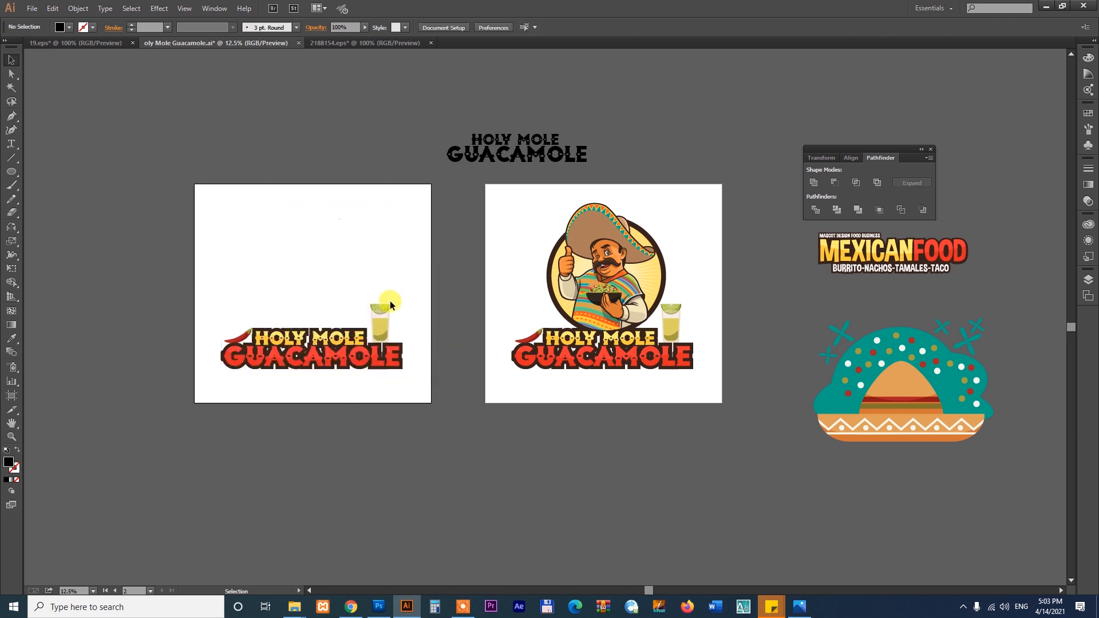
click(380, 322)
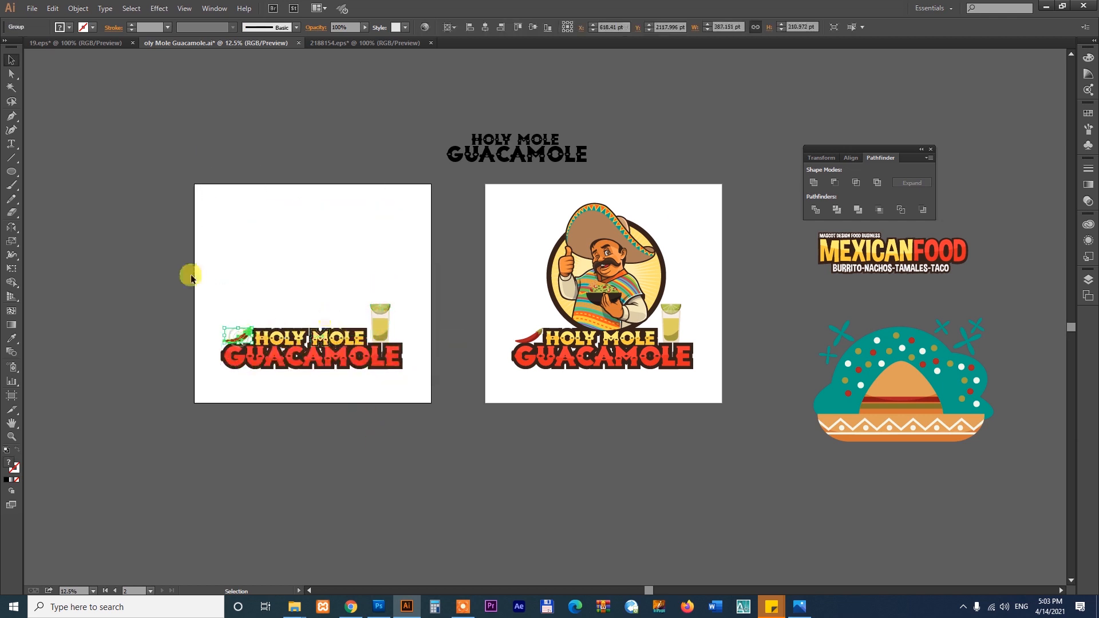
drag(191, 275, 400, 400)
key(Delete)
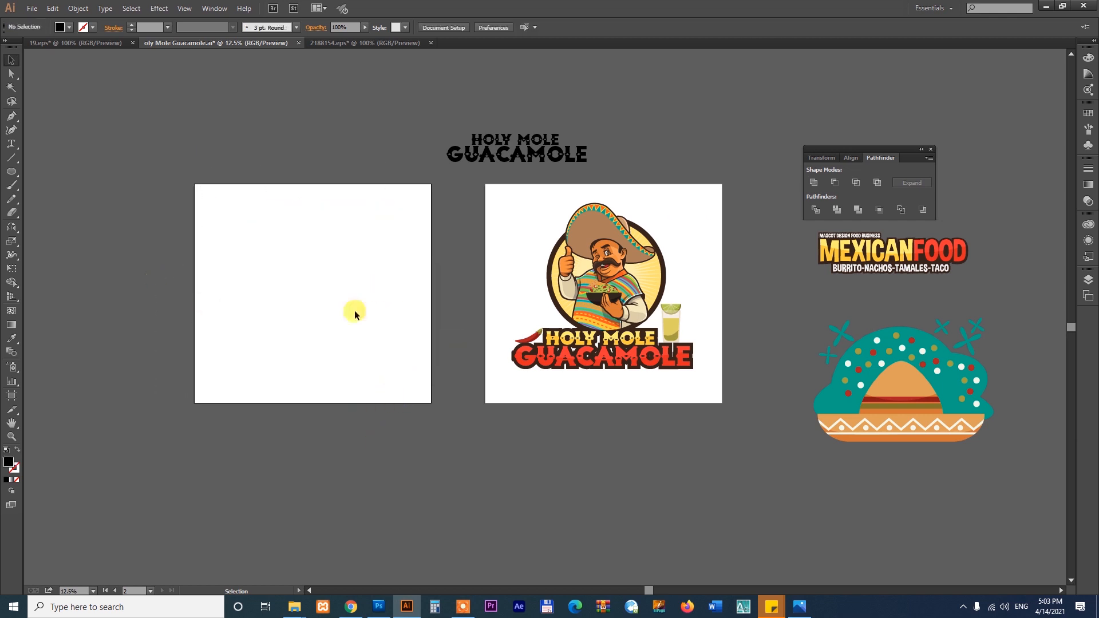
Step: Switch to Chrome and review the open Freepik pages with Guacamole results, Mexican food results and Mexican logo and poster vectors
click(350, 606)
click(527, 10)
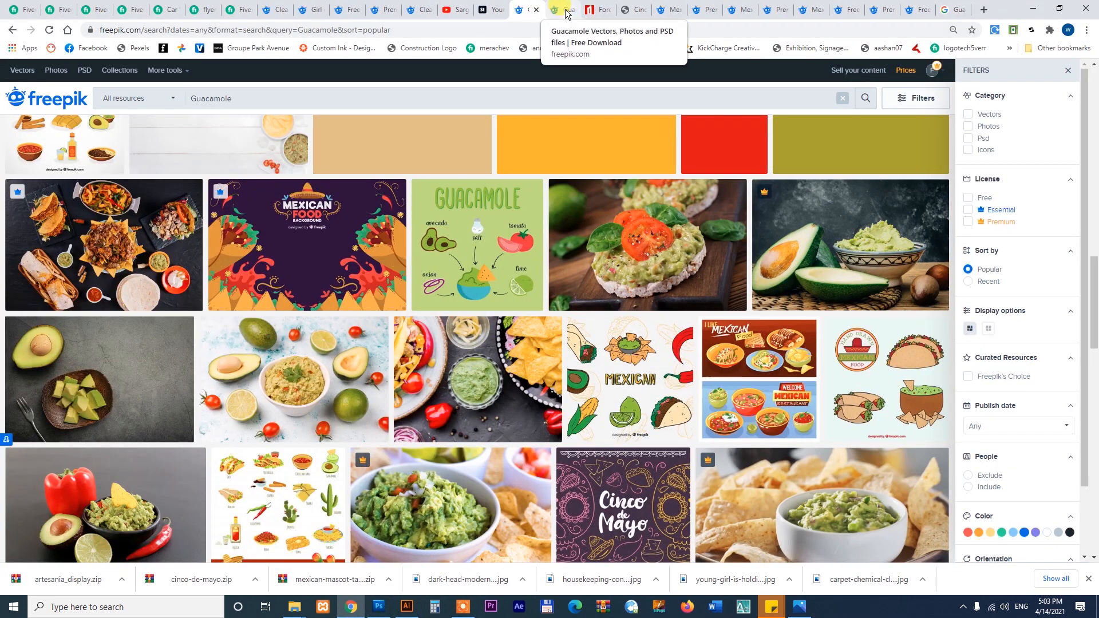
click(564, 12)
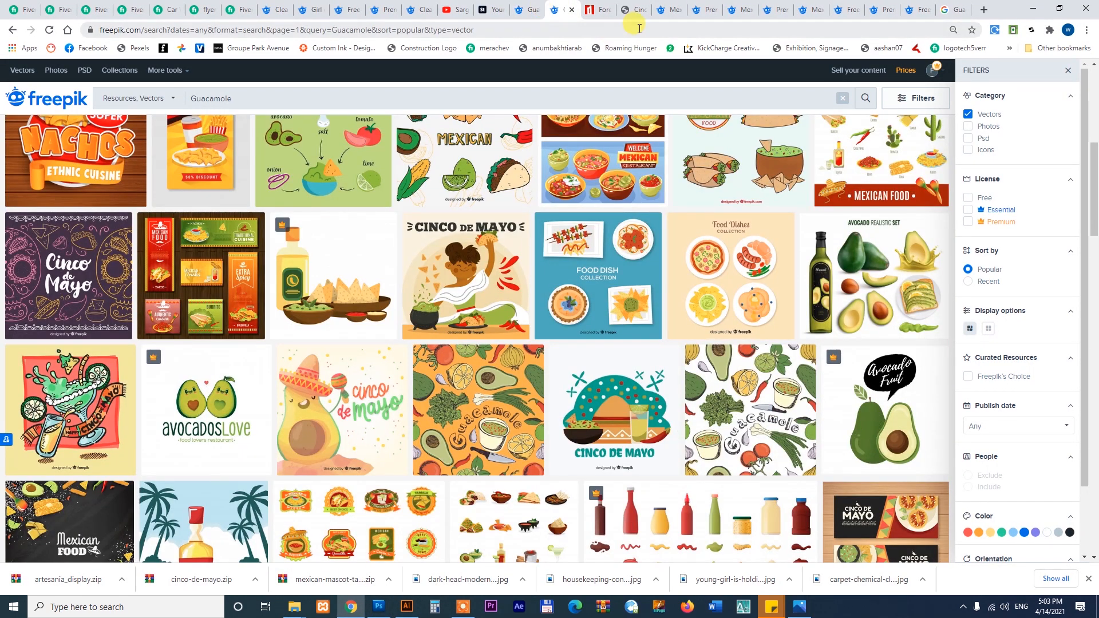
click(666, 10)
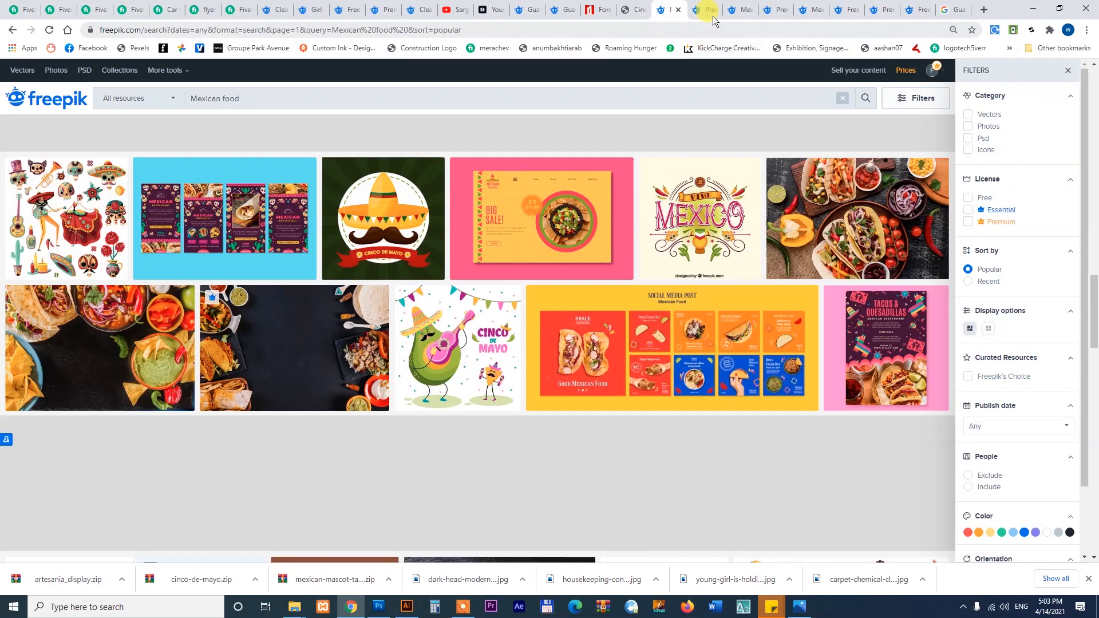
click(708, 9)
click(739, 9)
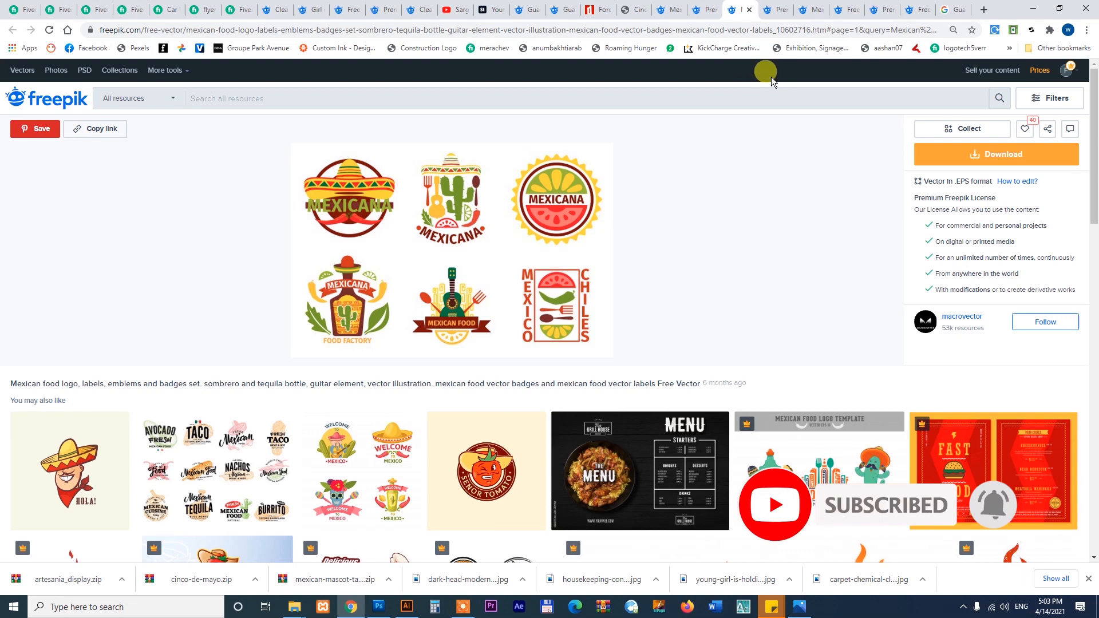
click(777, 9)
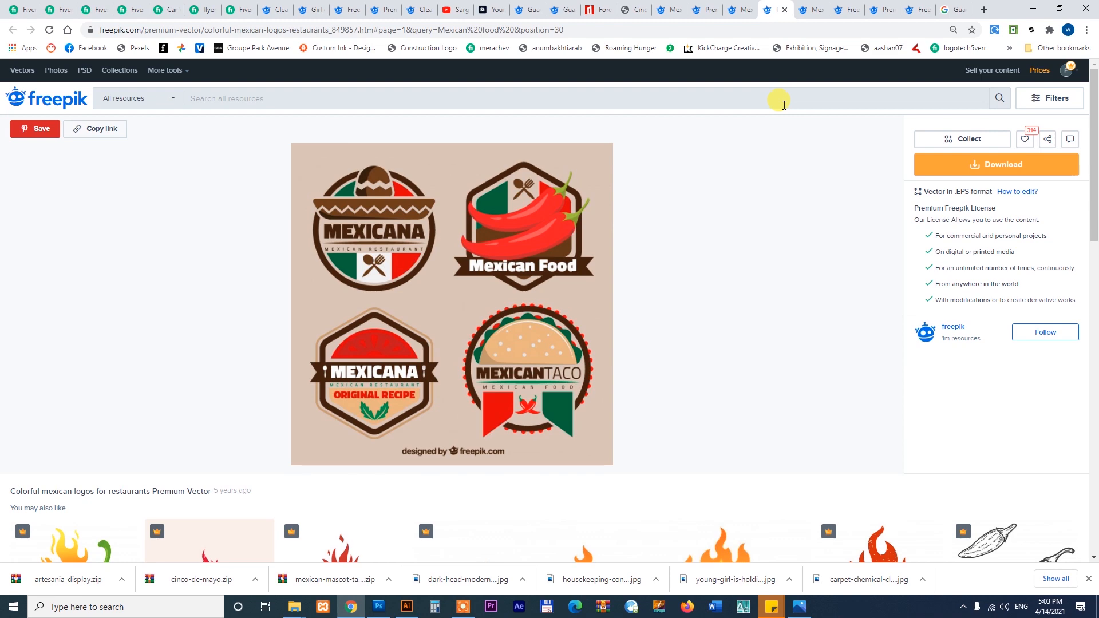
key(ctrl+Tab)
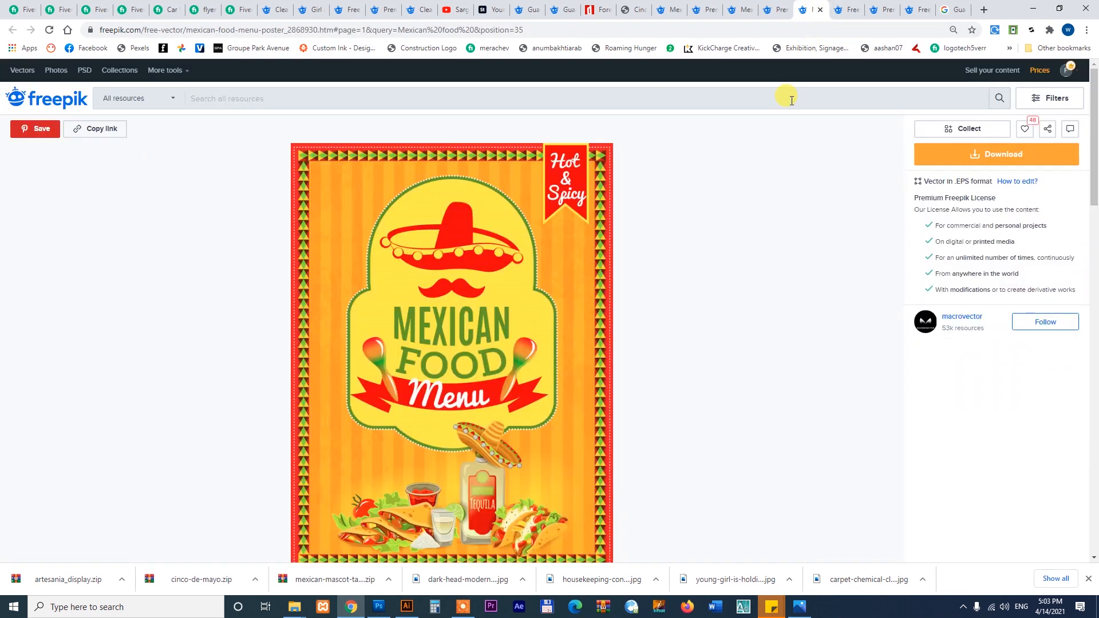
key(ctrl+Tab)
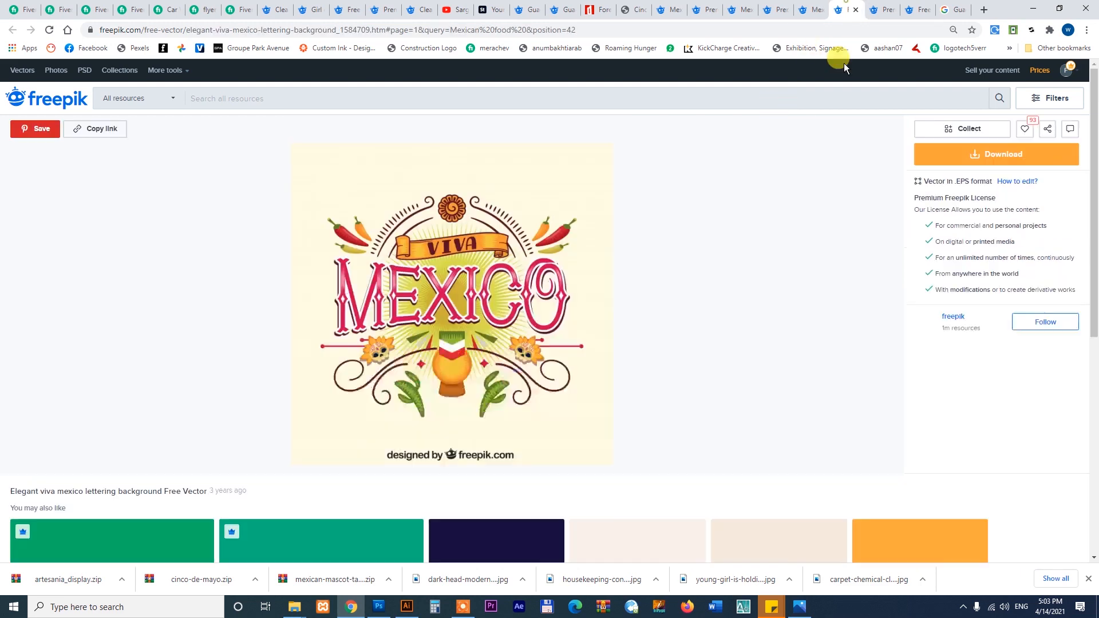
click(886, 11)
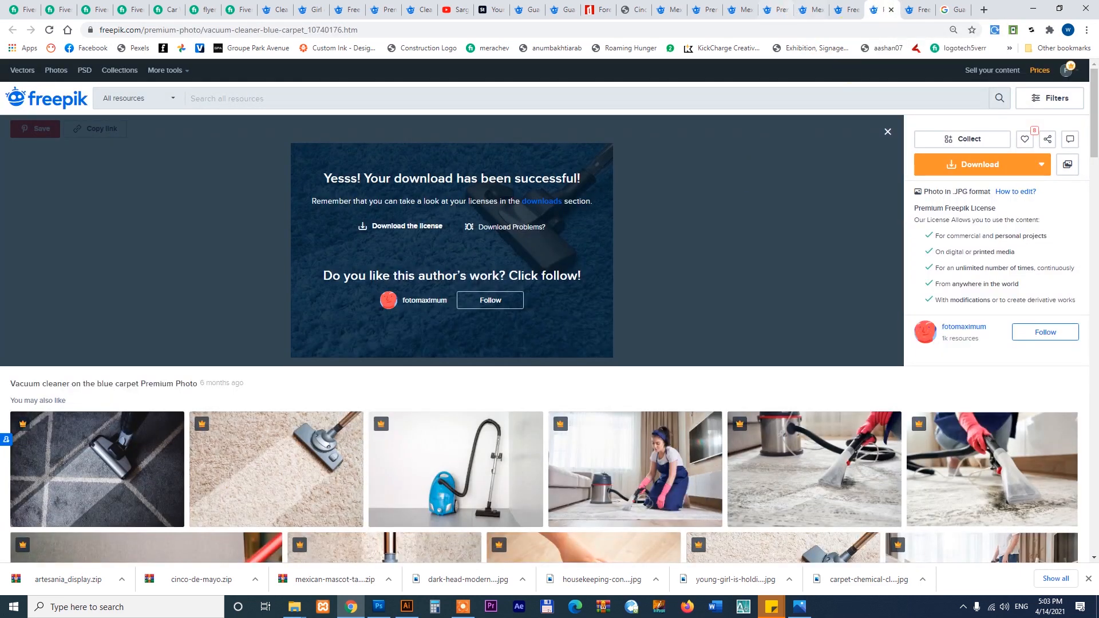
Step: Look through the Freepik Guacamole search results for further reference artwork
click(704, 10)
click(681, 5)
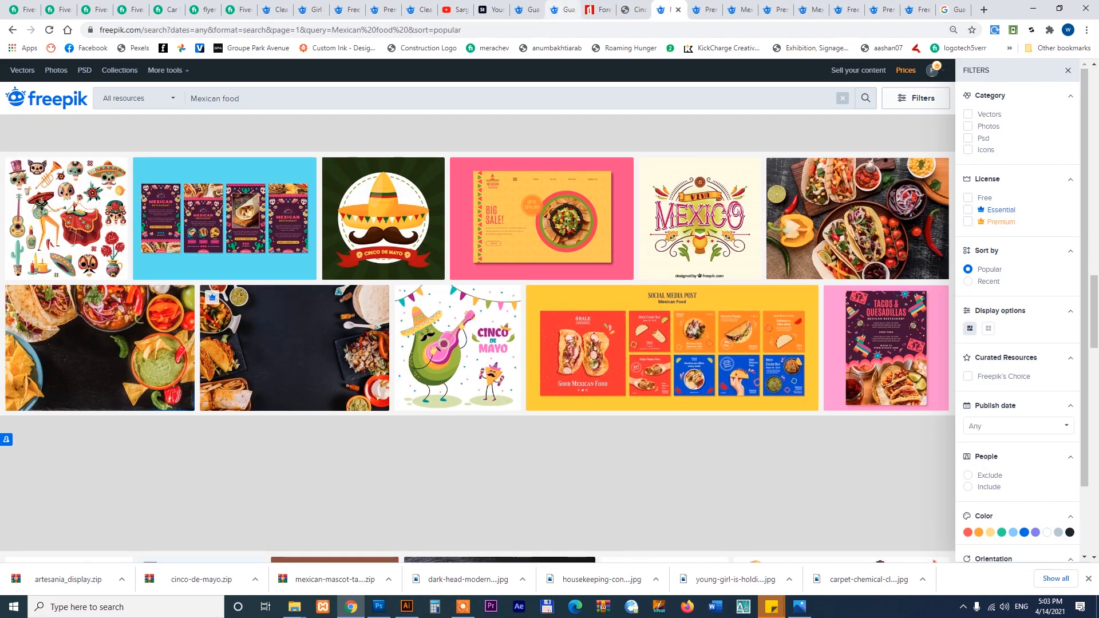
click(531, 8)
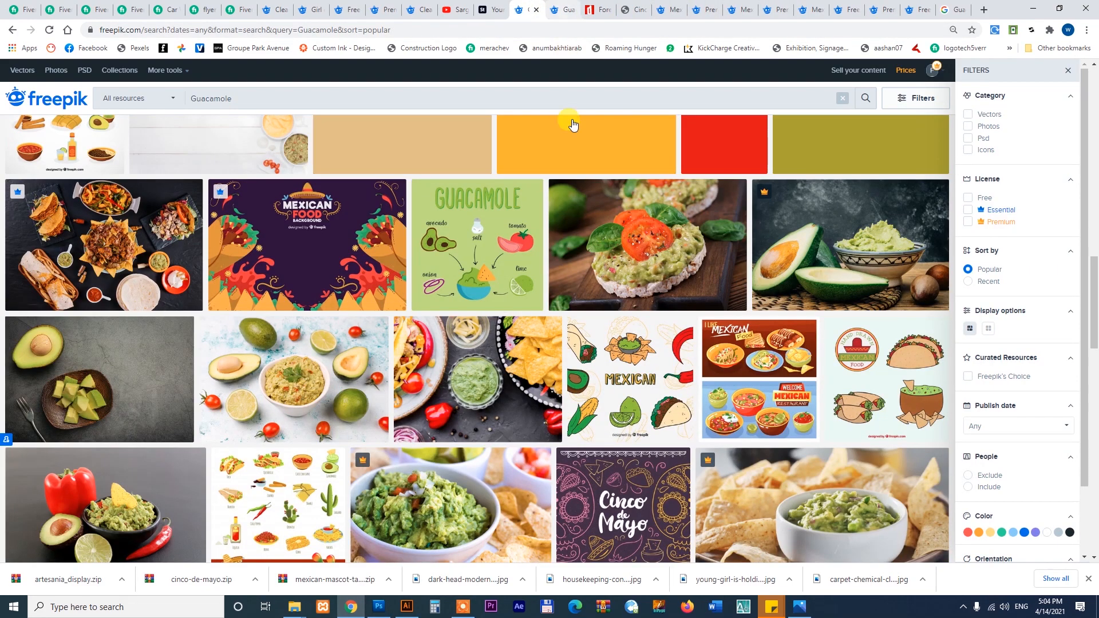
scroll(572, 125, up, 6)
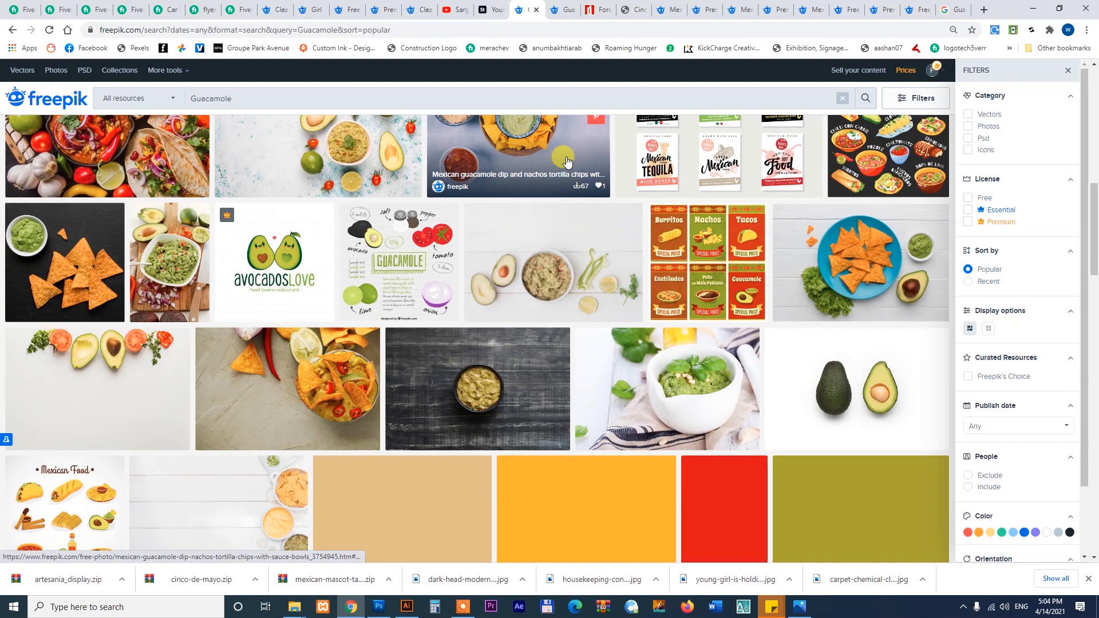
scroll(567, 161, up, 2)
scroll(567, 160, down, 1)
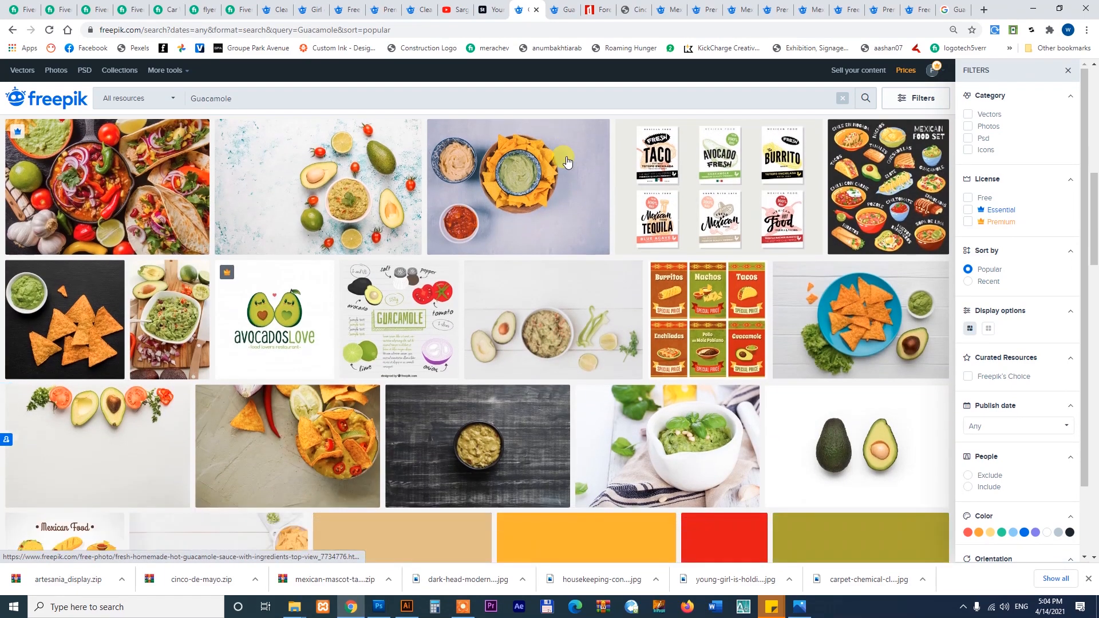
Step: Open the Cinco de Mayo illustration of the guitar-playing avocado from the Mexican food results in a new tab
click(662, 7)
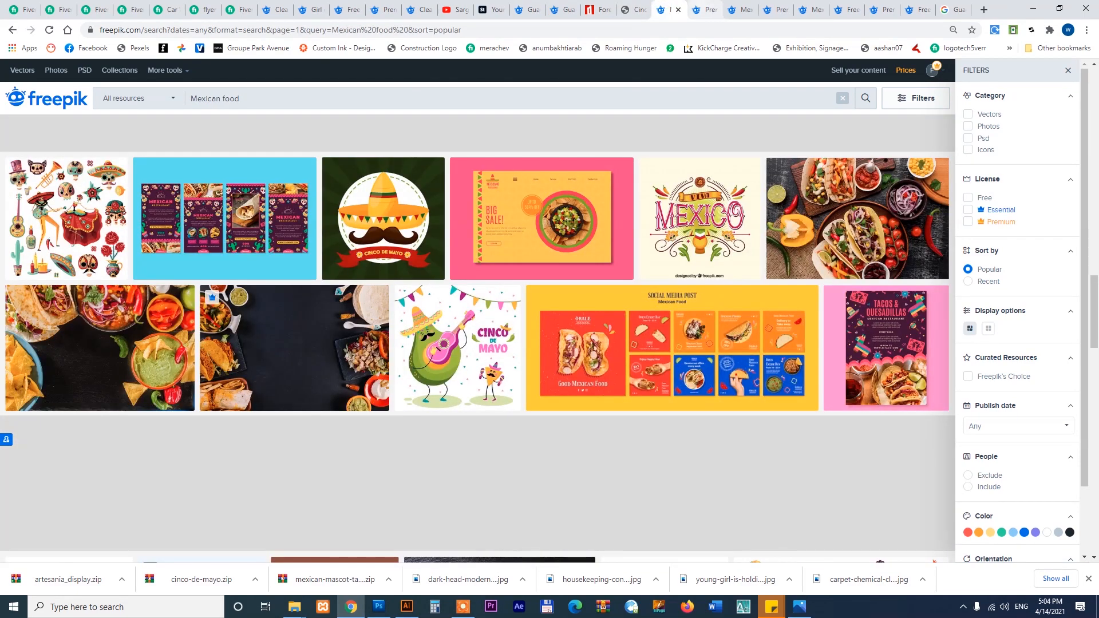
click(704, 12)
click(676, 12)
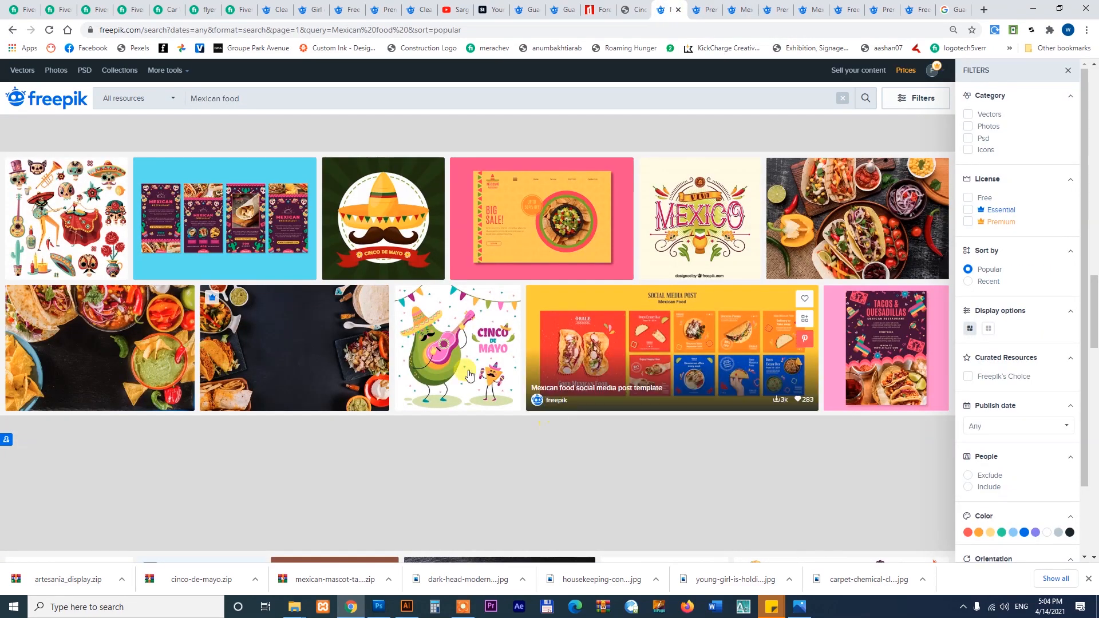
right_click(438, 324)
click(485, 329)
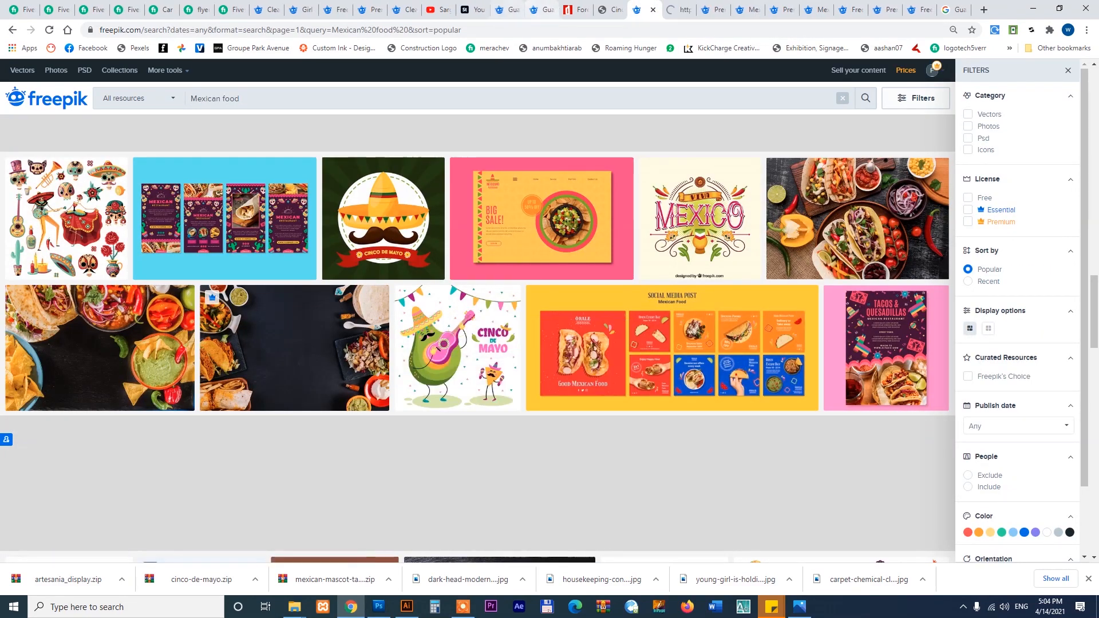
Step: Open the Avocados love logo template from the Guacamole results, browse its related avocado images, and download the template
click(529, 10)
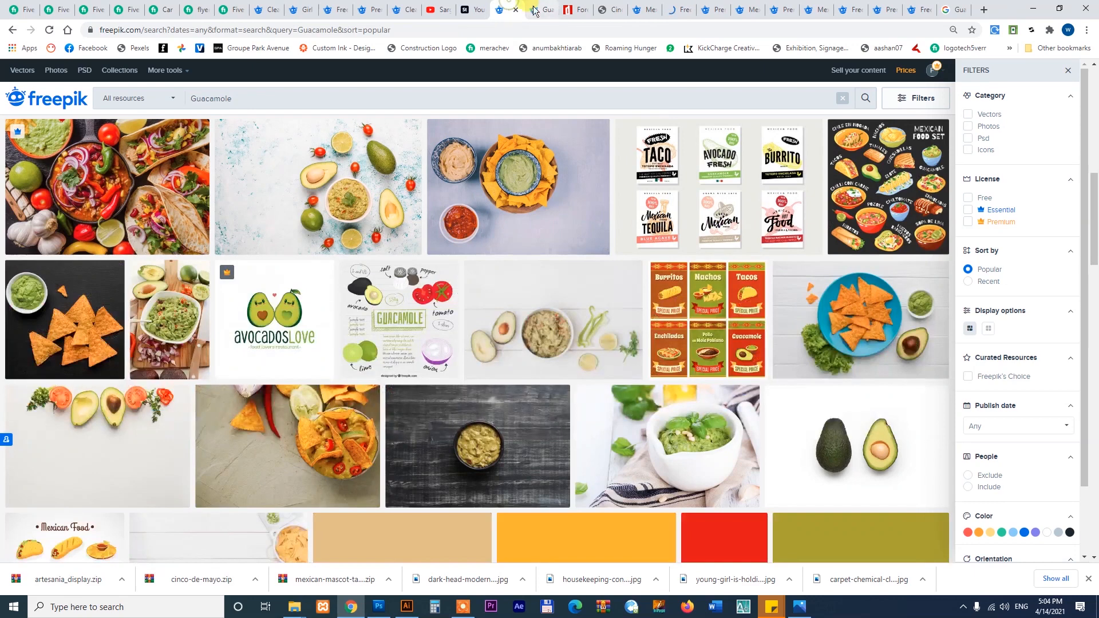
click(289, 340)
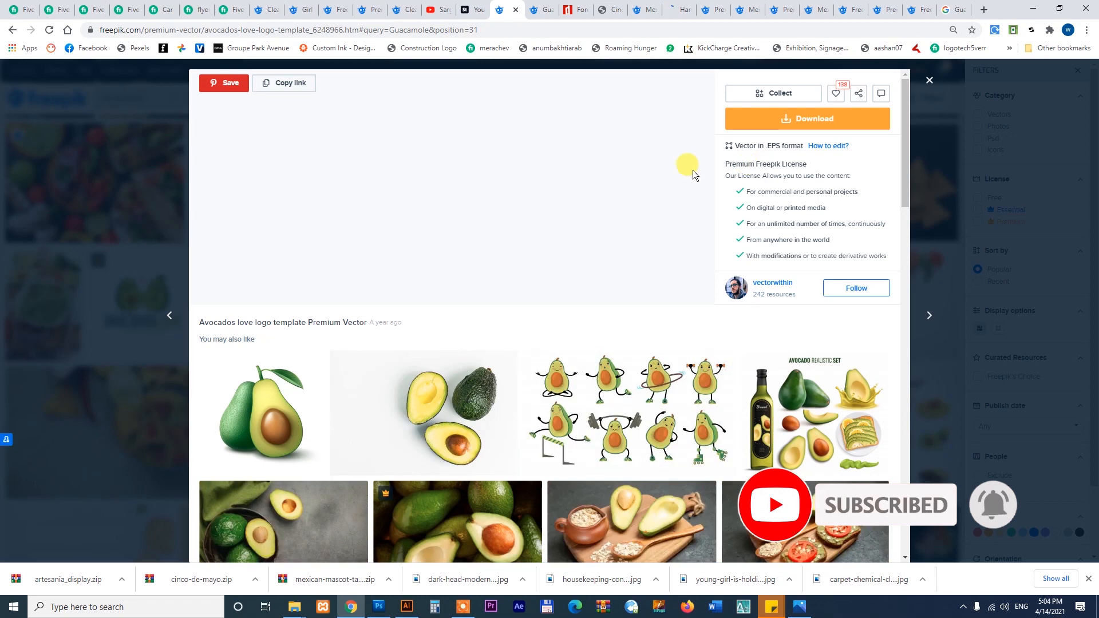
scroll(600, 240, down, 5)
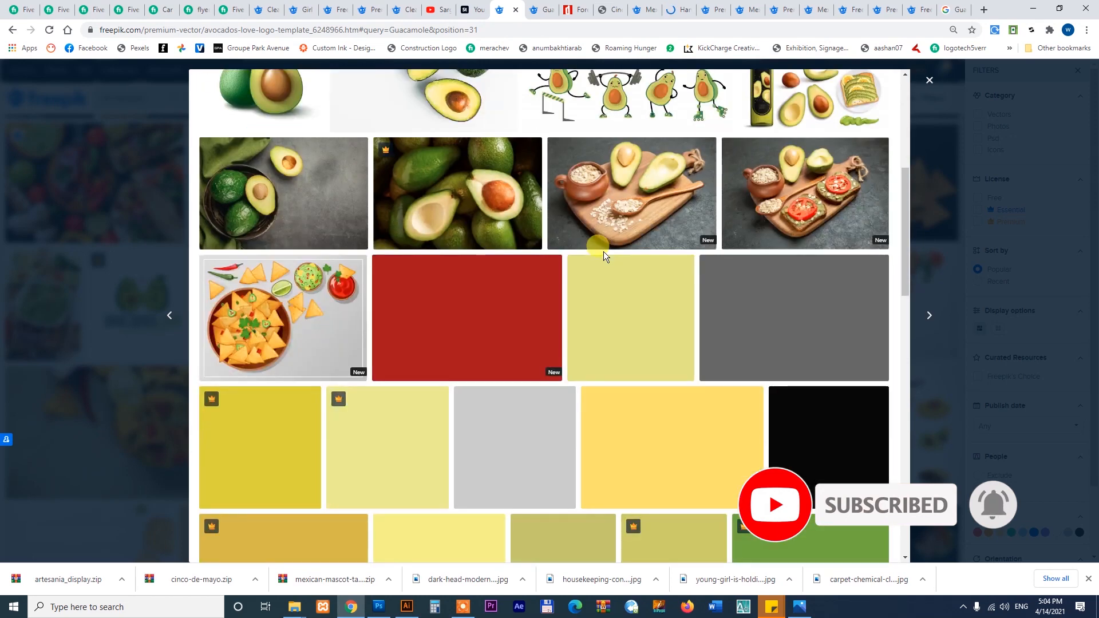
scroll(604, 257, up, 5)
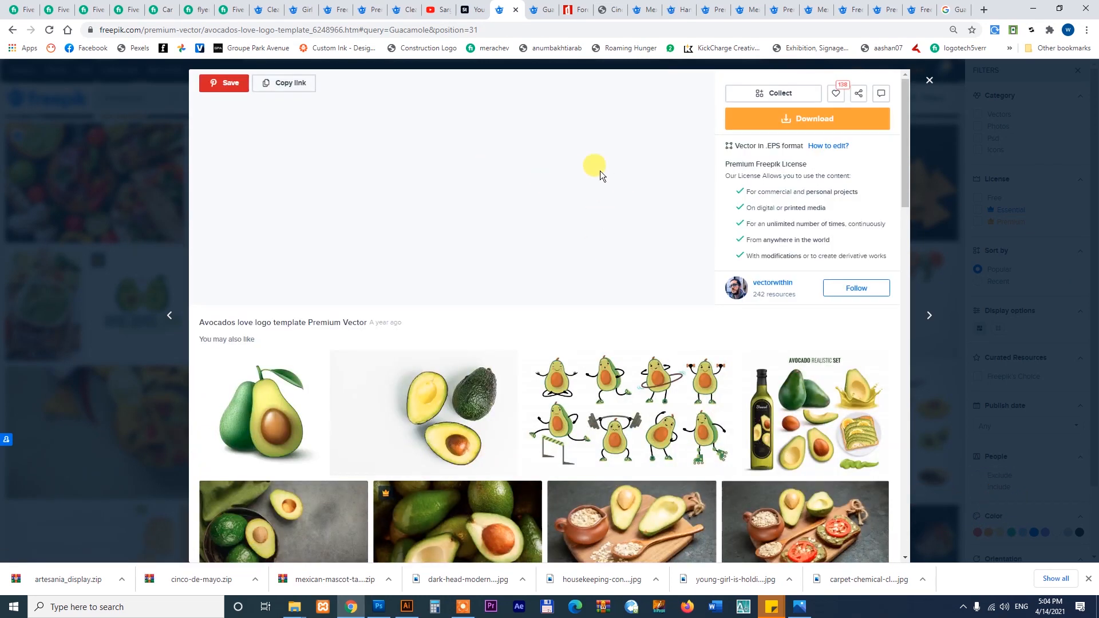
scroll(613, 281, down, 7)
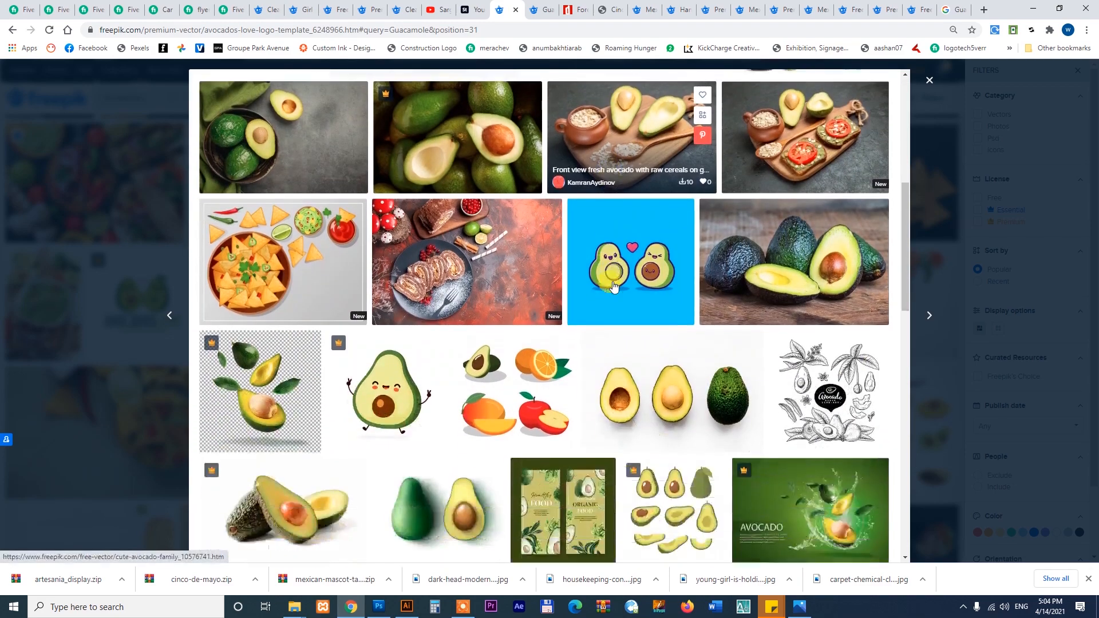
scroll(612, 284, down, 3)
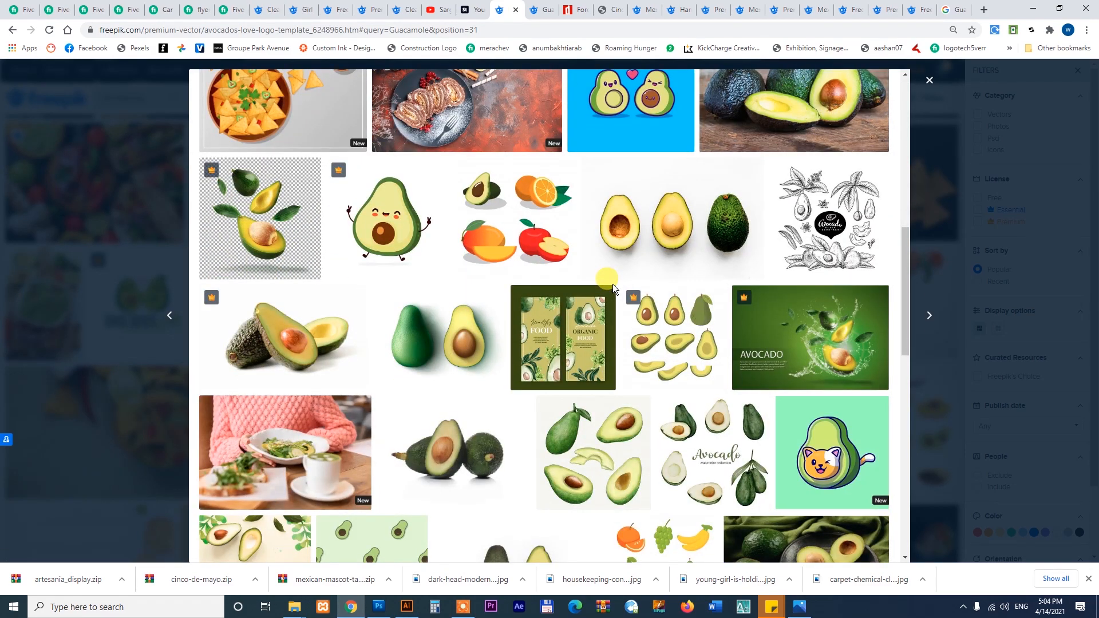
scroll(612, 284, down, 4)
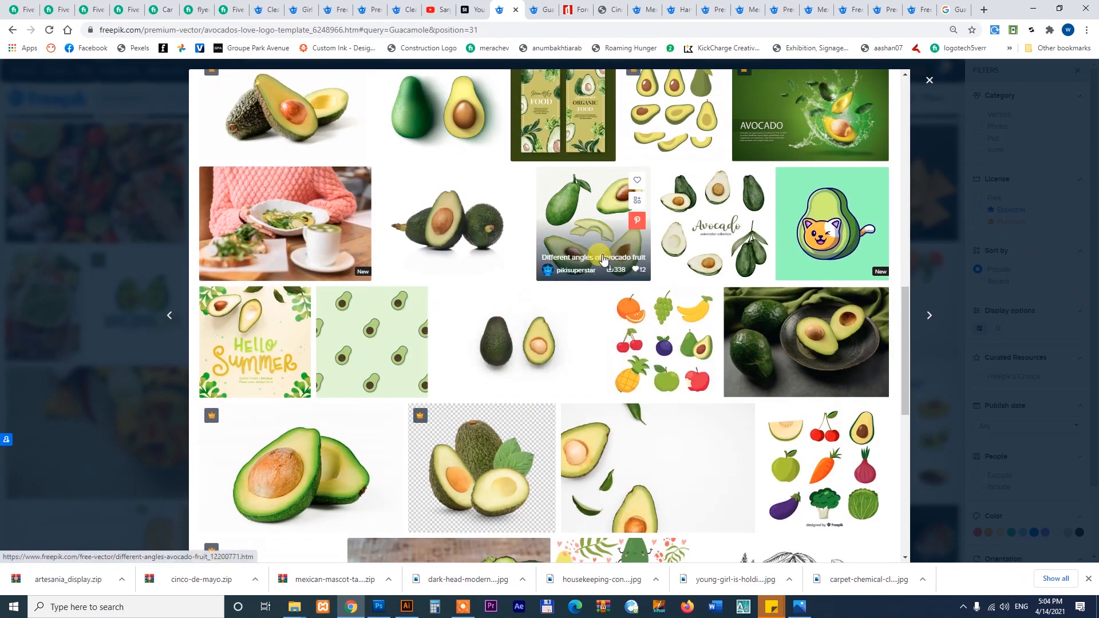
scroll(595, 266, up, 10)
scroll(592, 264, up, 1)
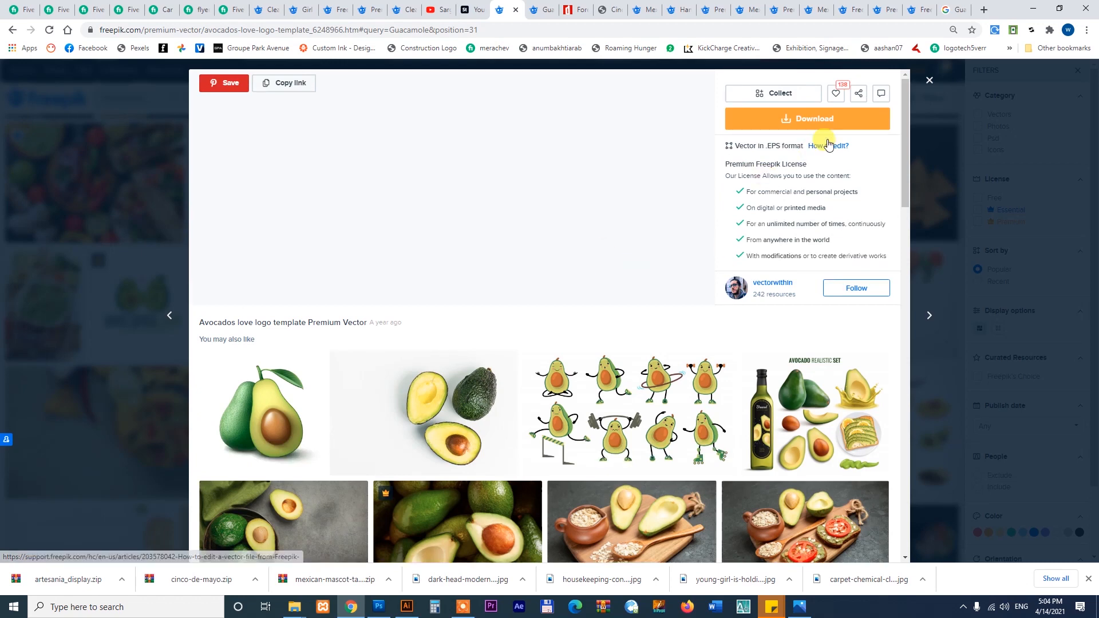
Step: Download the hand drawn food characters celebrating Cinco de Mayo vector and resume its interrupted download
click(676, 12)
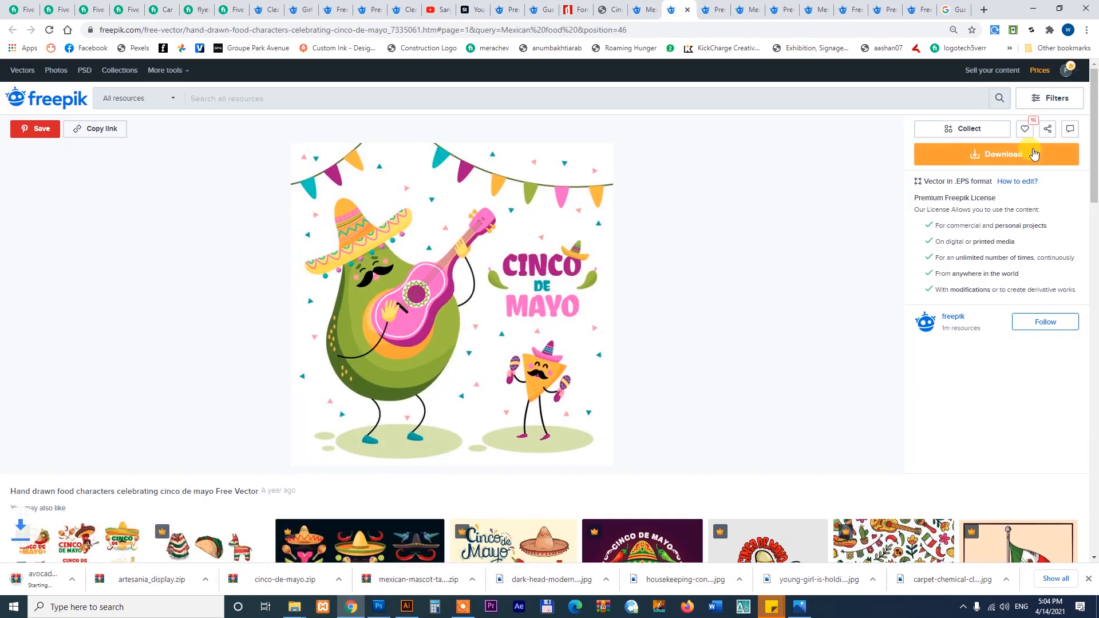
scroll(712, 241, down, 4)
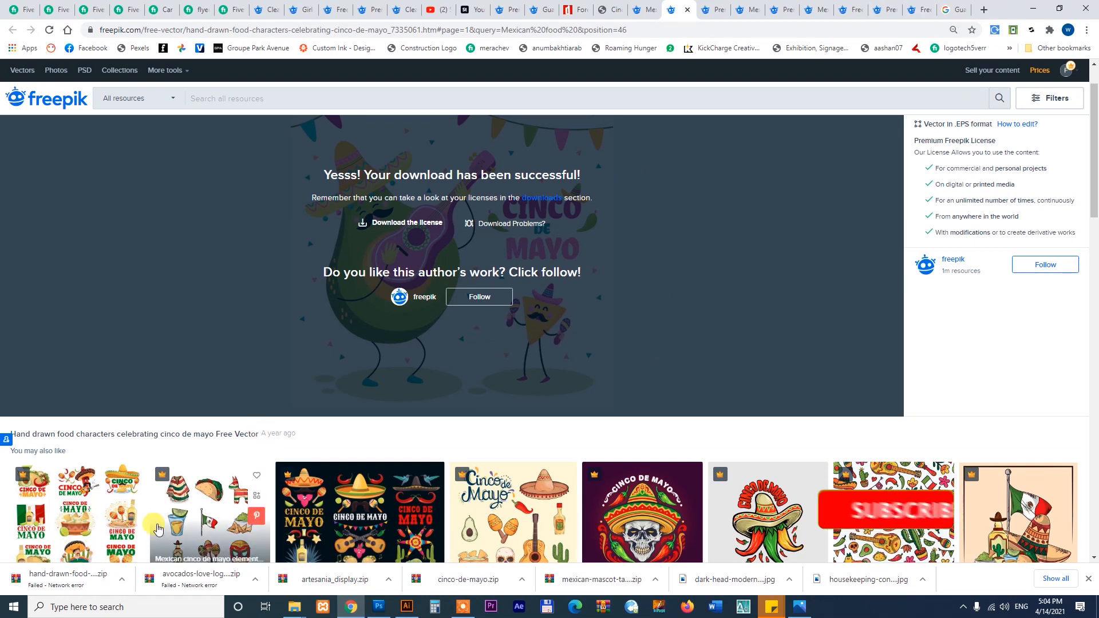
click(121, 579)
click(136, 527)
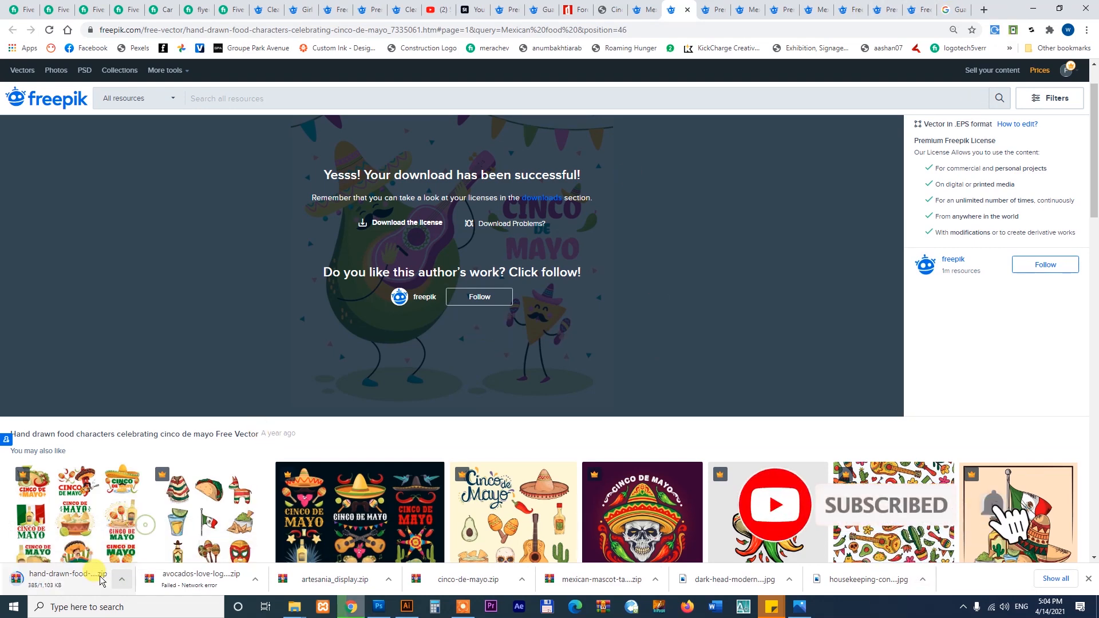
Step: Browse the related designs of the Mexican food logo and badges set and open the Senor Tomato logo template
click(712, 10)
click(746, 10)
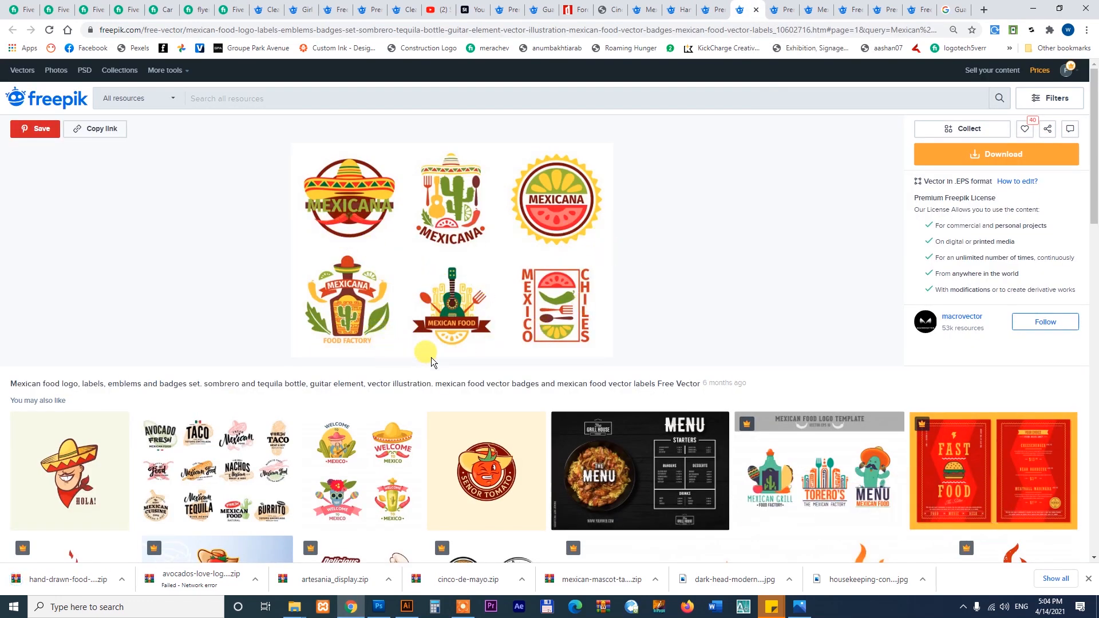
scroll(669, 298, down, 3)
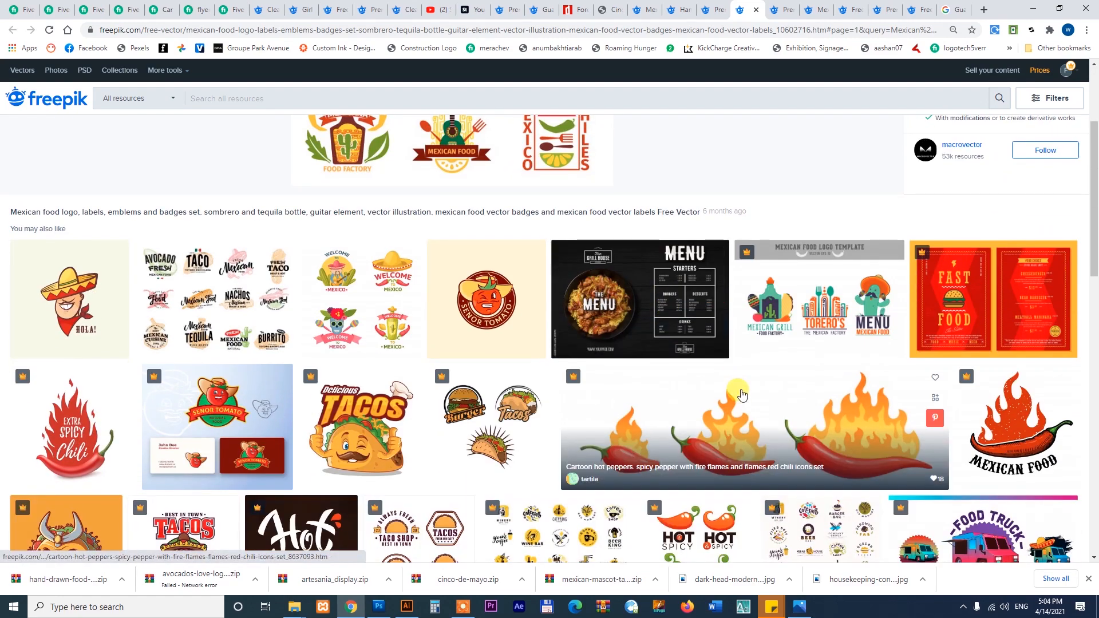
scroll(759, 396, down, 3)
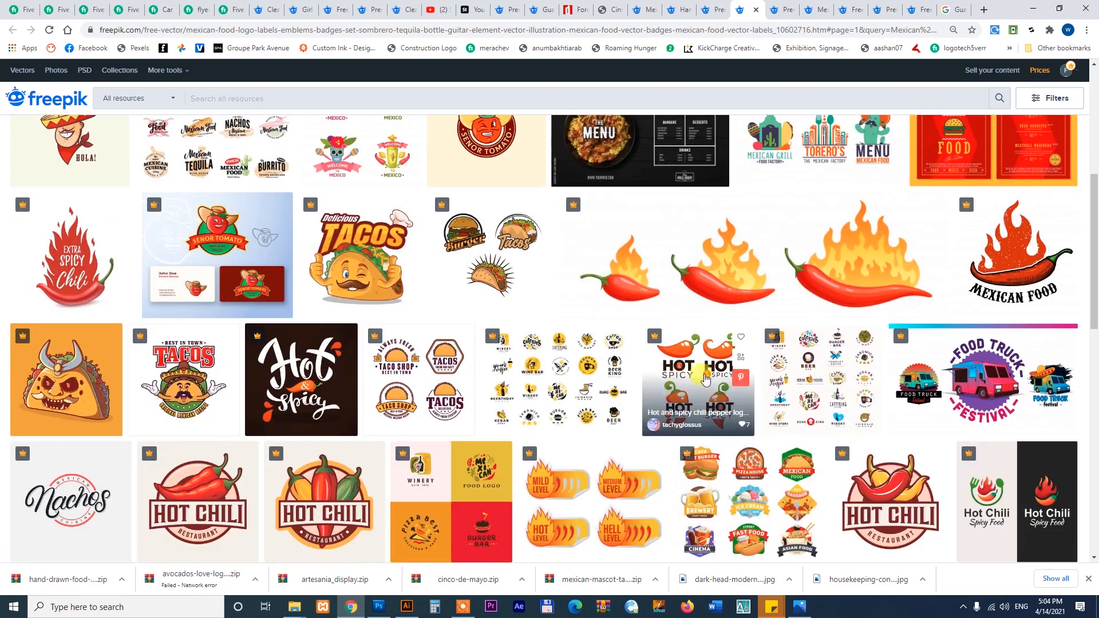
scroll(713, 380, up, 3)
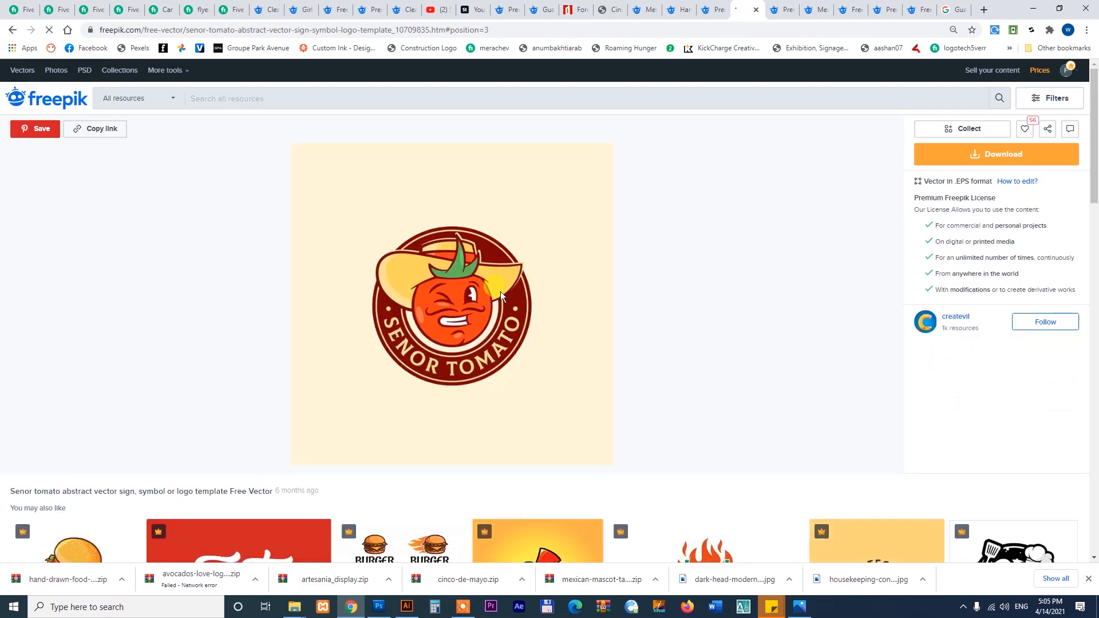
Step: Check the suggestions related to the Senor Tomato logo template and download the template
scroll(726, 335, down, 3)
scroll(726, 335, up, 3)
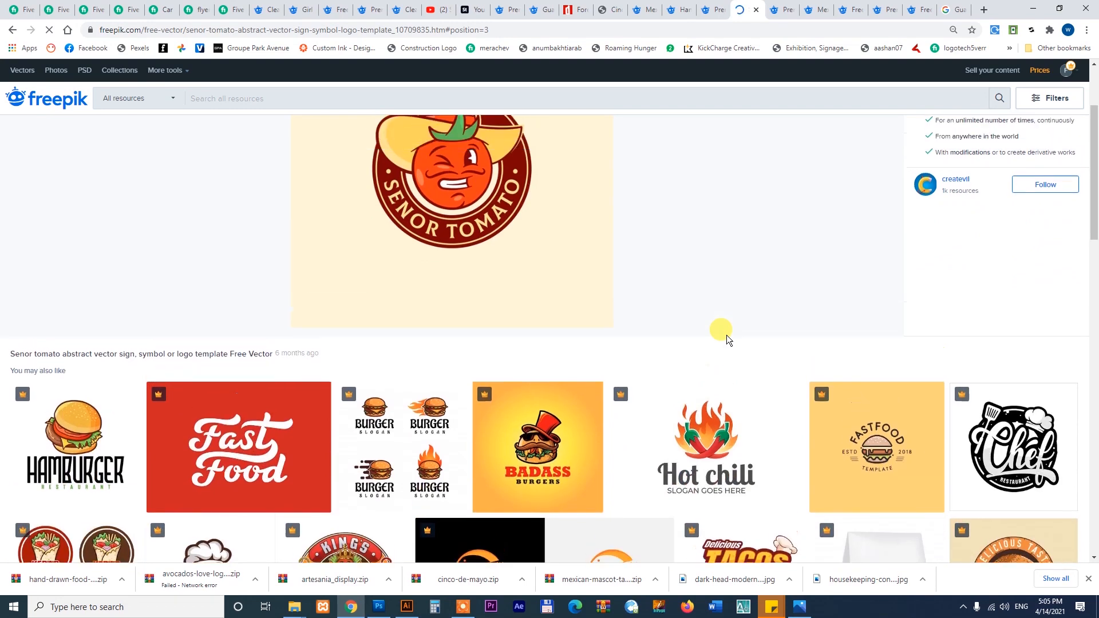
scroll(719, 350, down, 5)
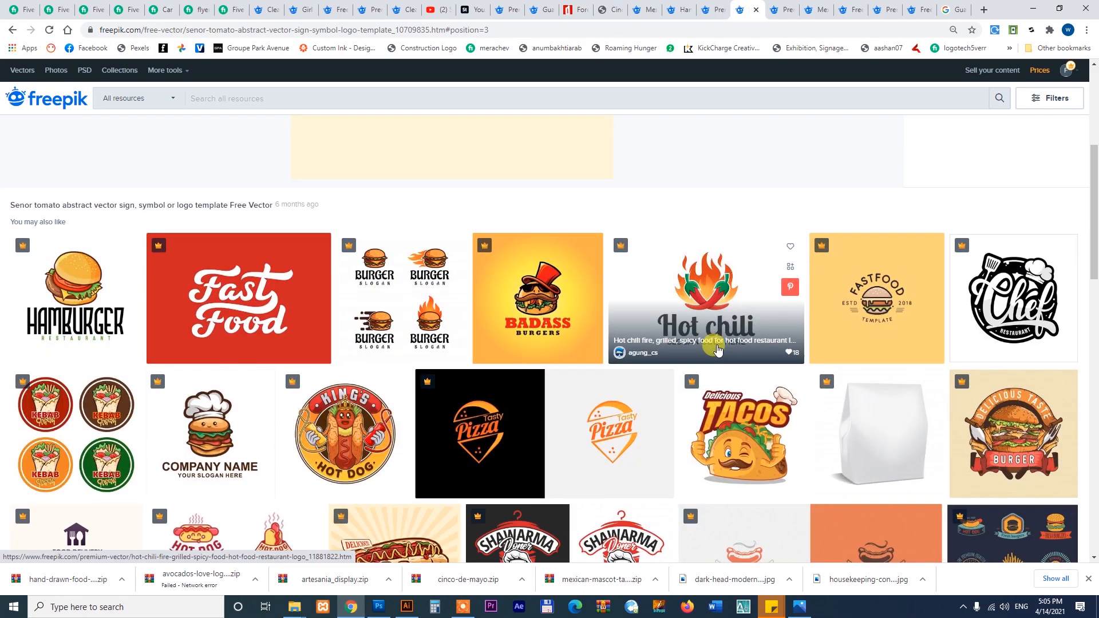
scroll(717, 350, up, 5)
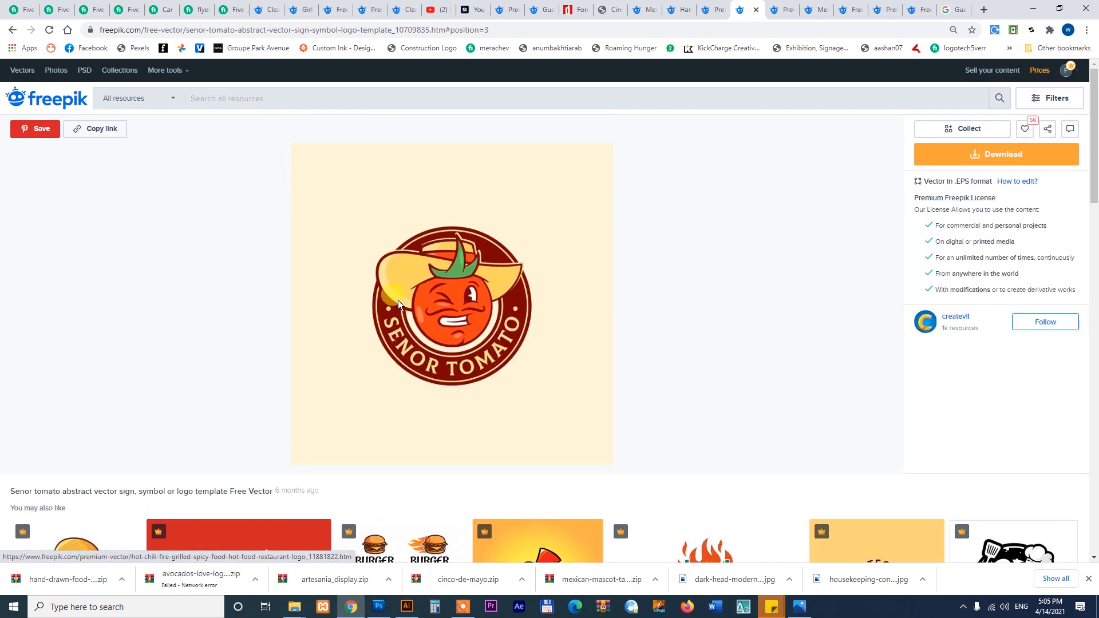
click(1014, 164)
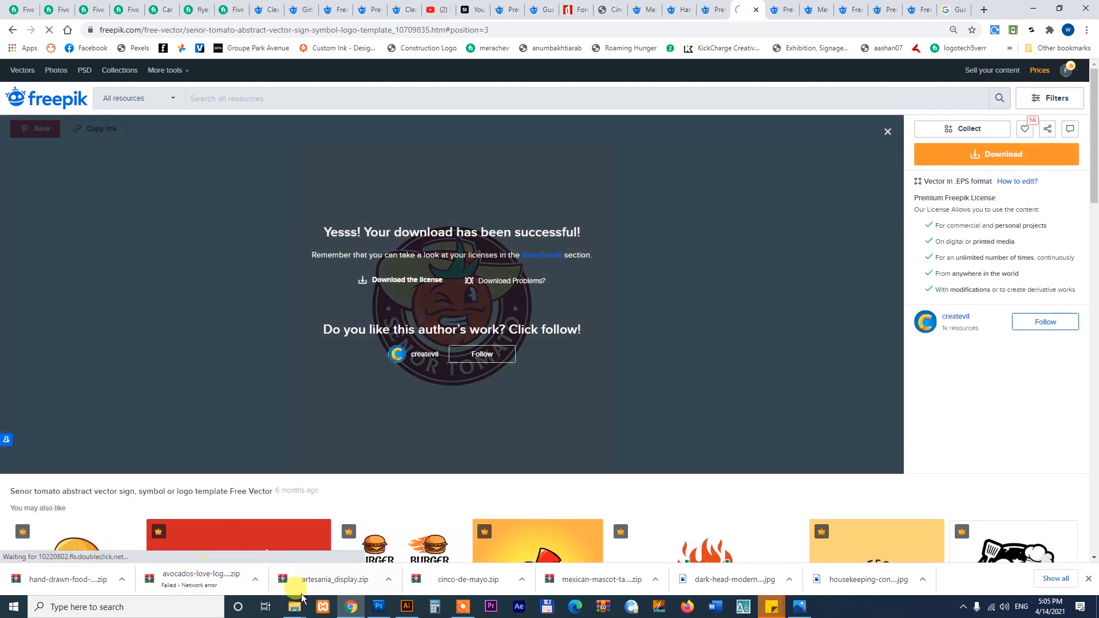
Step: Resume the interrupted downloads of the avocados love logo and Senor Tomato archives
click(389, 579)
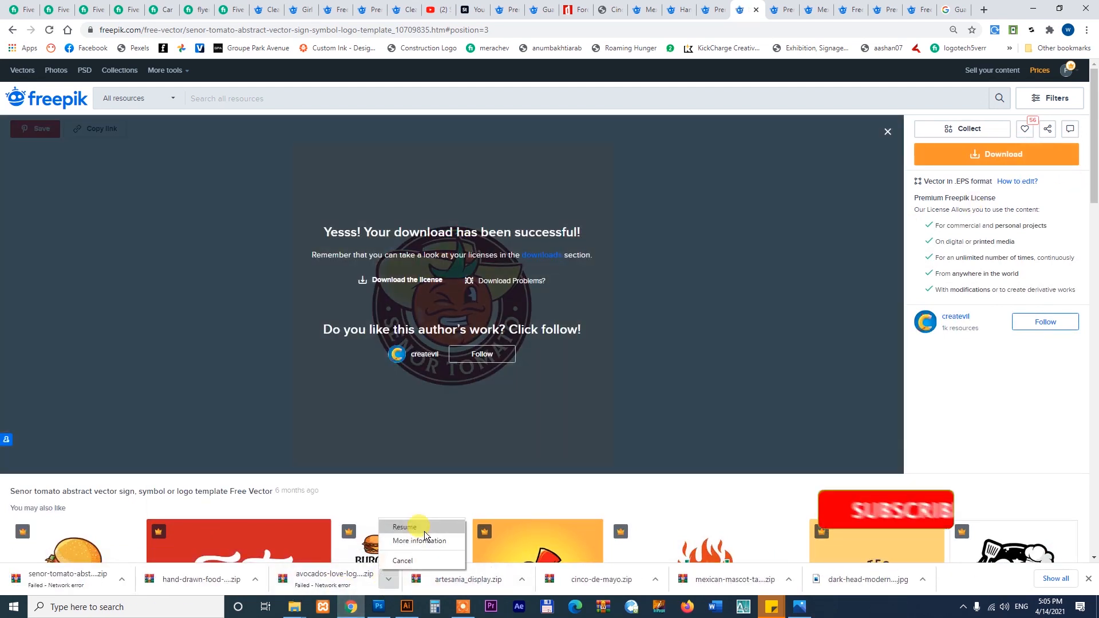
click(395, 537)
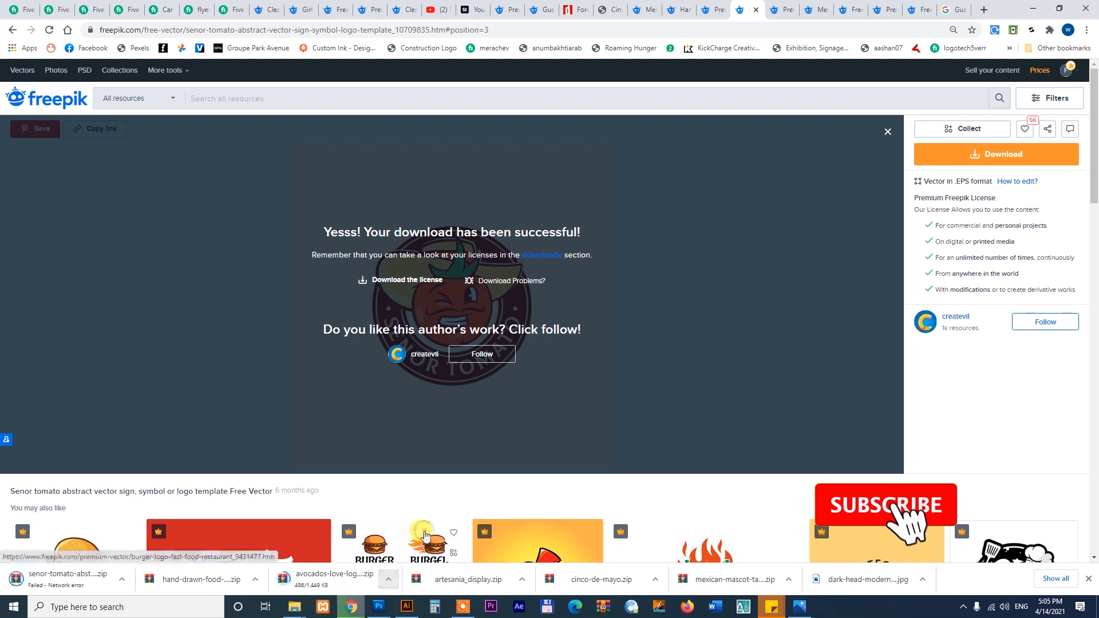
click(122, 579)
click(131, 538)
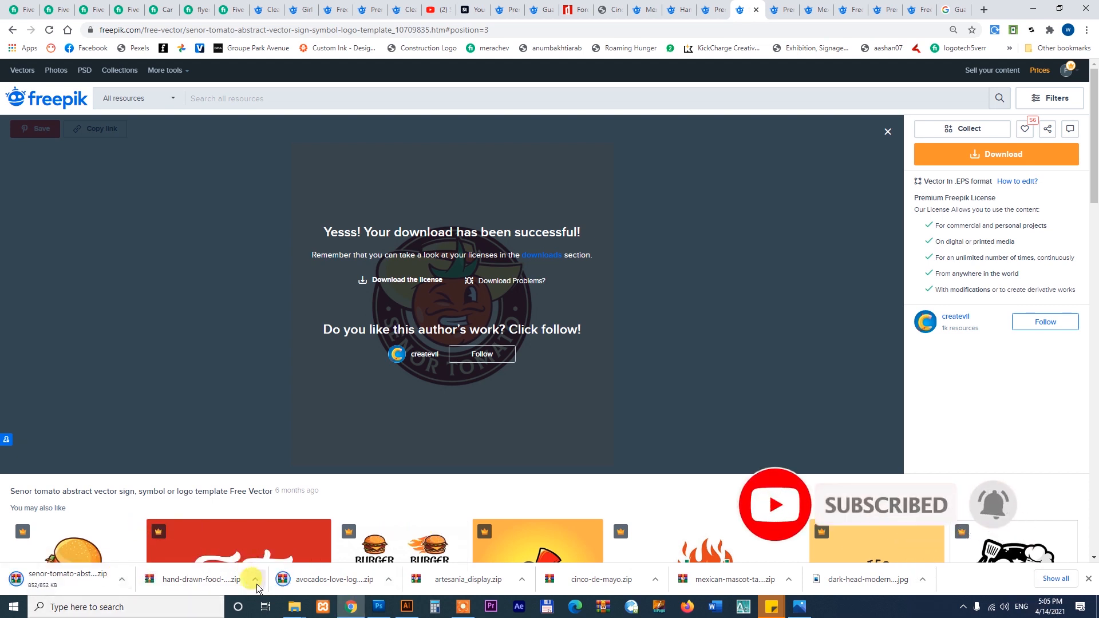
Step: Move the downloaded hand-drawn food characters archive from Downloads into the project's New folder
click(255, 578)
click(269, 538)
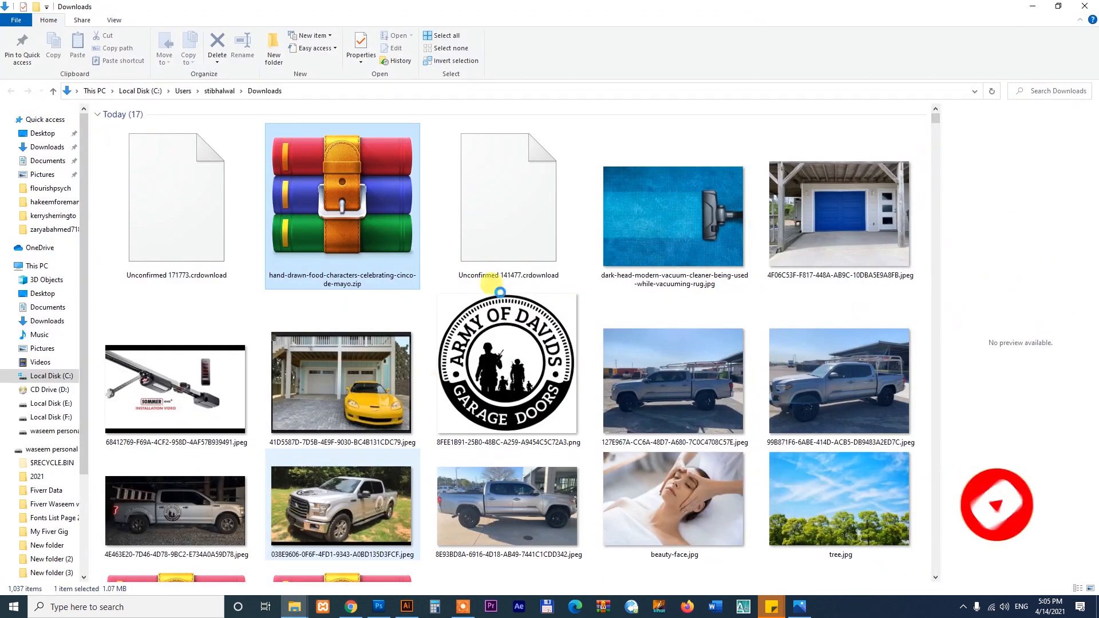
mouse_move(293, 611)
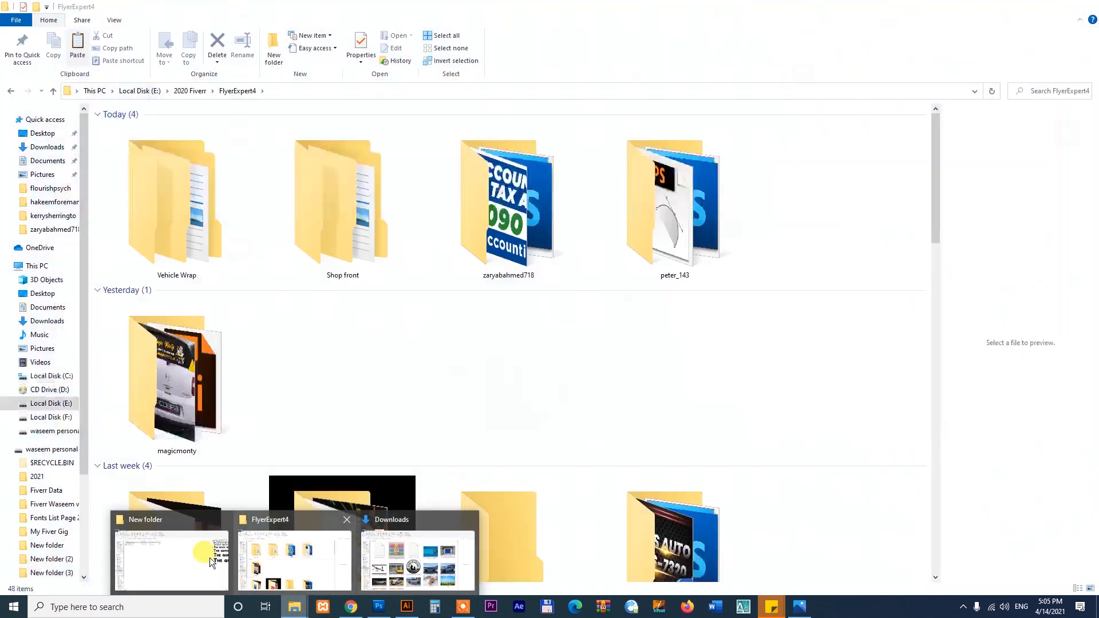
click(194, 557)
click(287, 325)
right_click(278, 283)
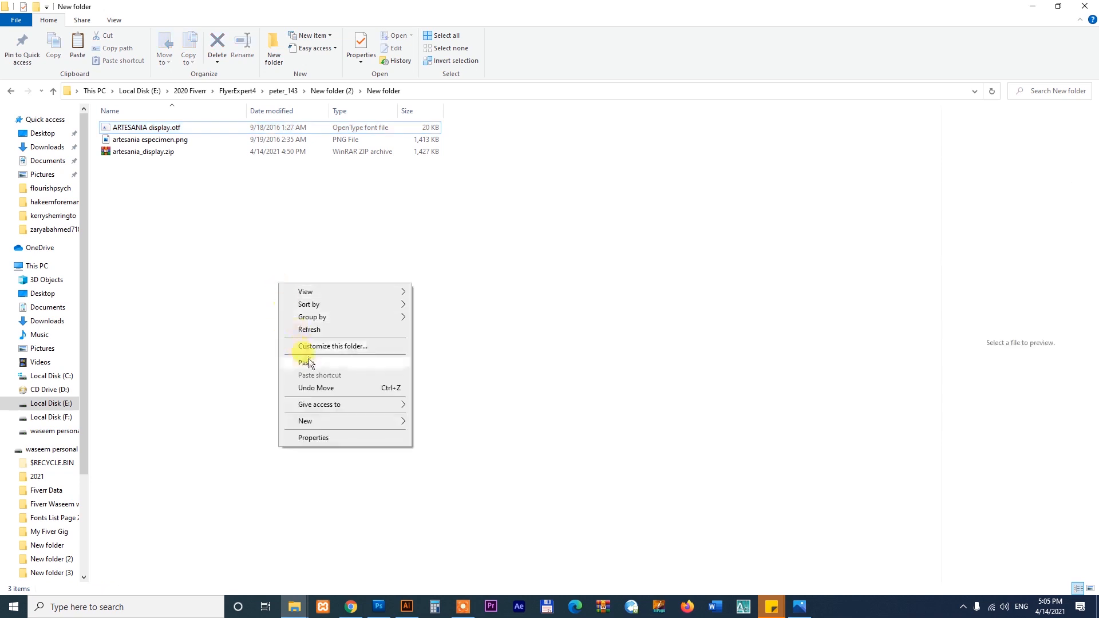
click(309, 361)
Step: Extract the hand-drawn food characters archive in place and open 3612569.eps in Illustrator
right_click(225, 166)
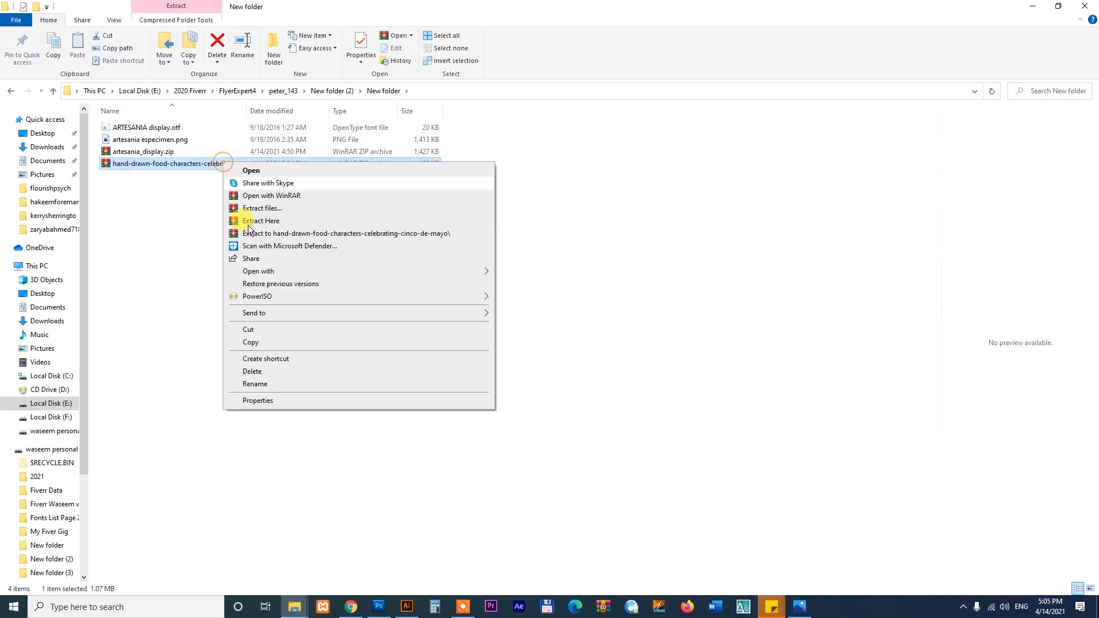
click(257, 224)
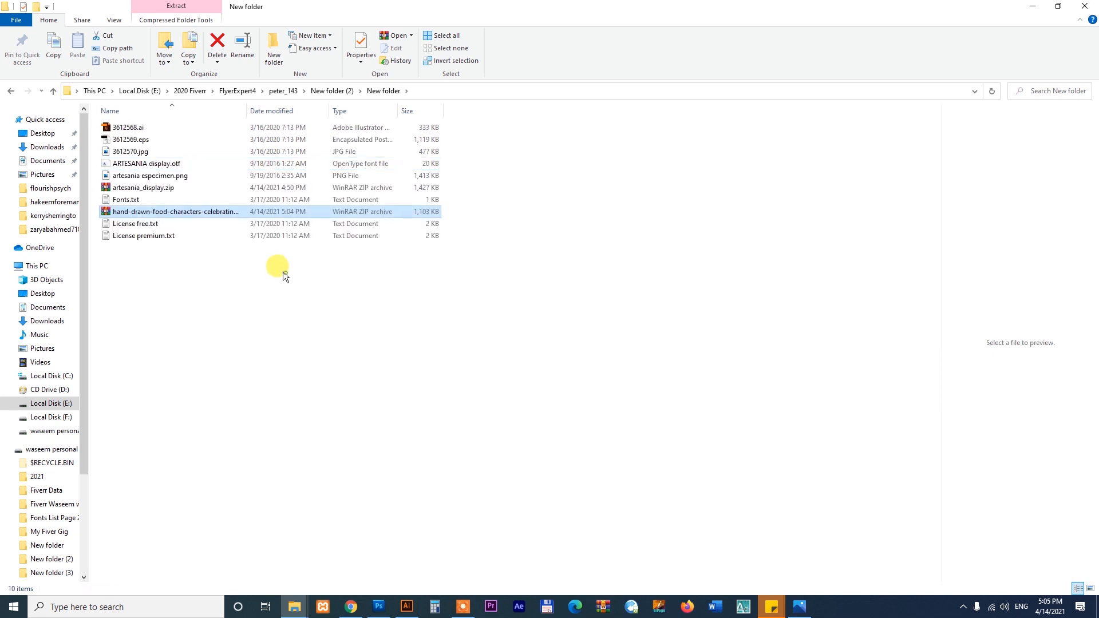
click(121, 141)
double_click(120, 139)
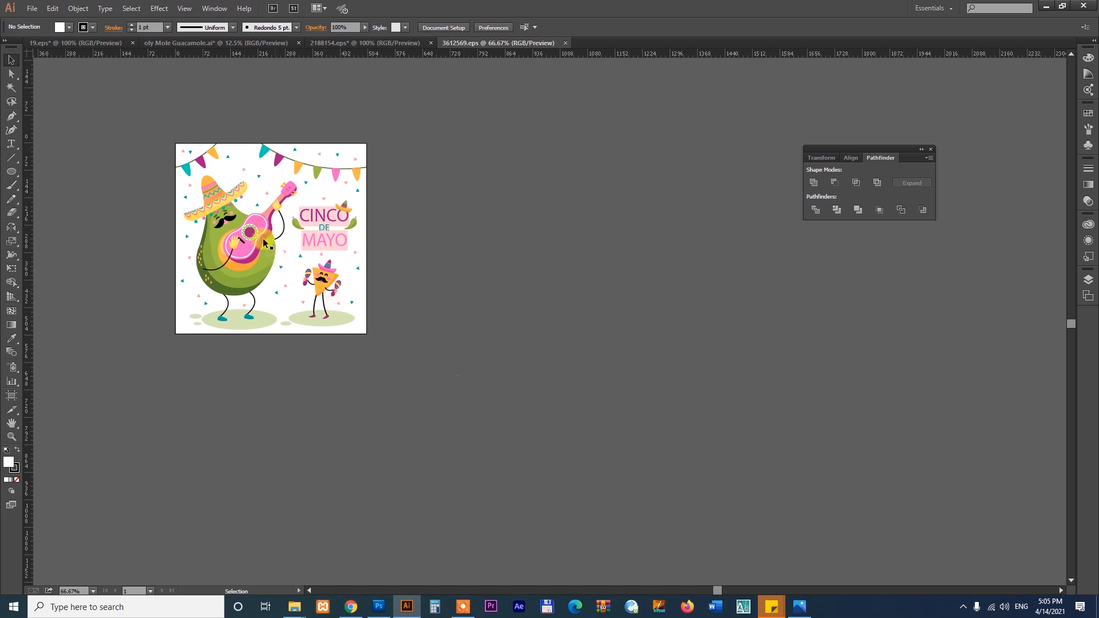
Step: Move the avocado and nacho characters off the Cinco de Mayo artboard, ungroup them, and delete the green ground ellipses
drag(263, 238, 646, 309)
right_click(645, 311)
click(684, 376)
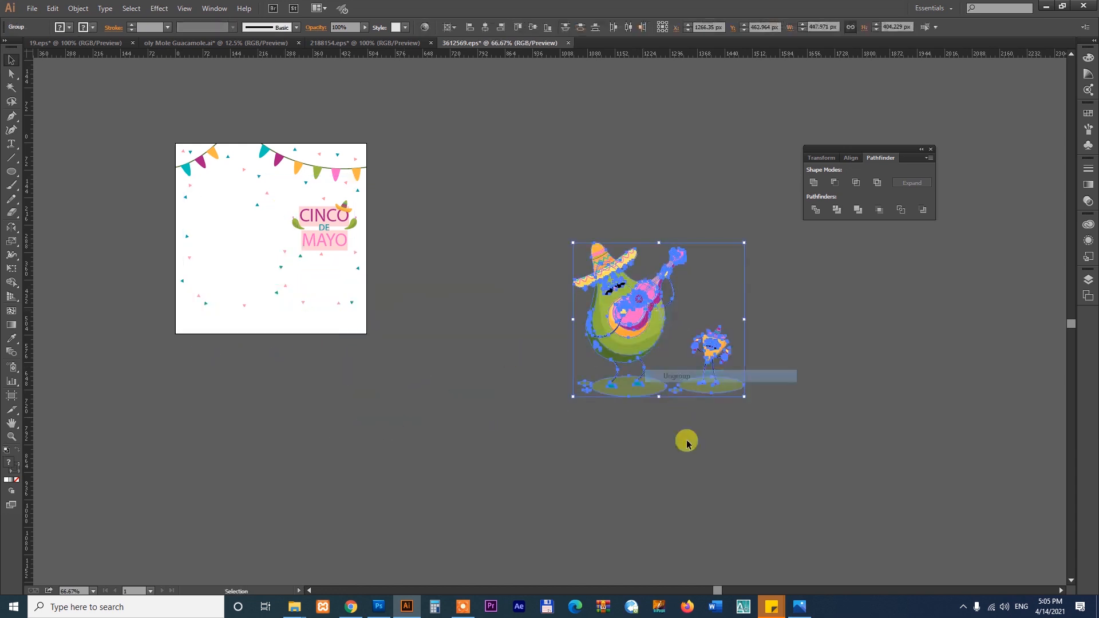
click(689, 445)
key(z)
drag(521, 213, 883, 458)
drag(590, 426, 637, 476)
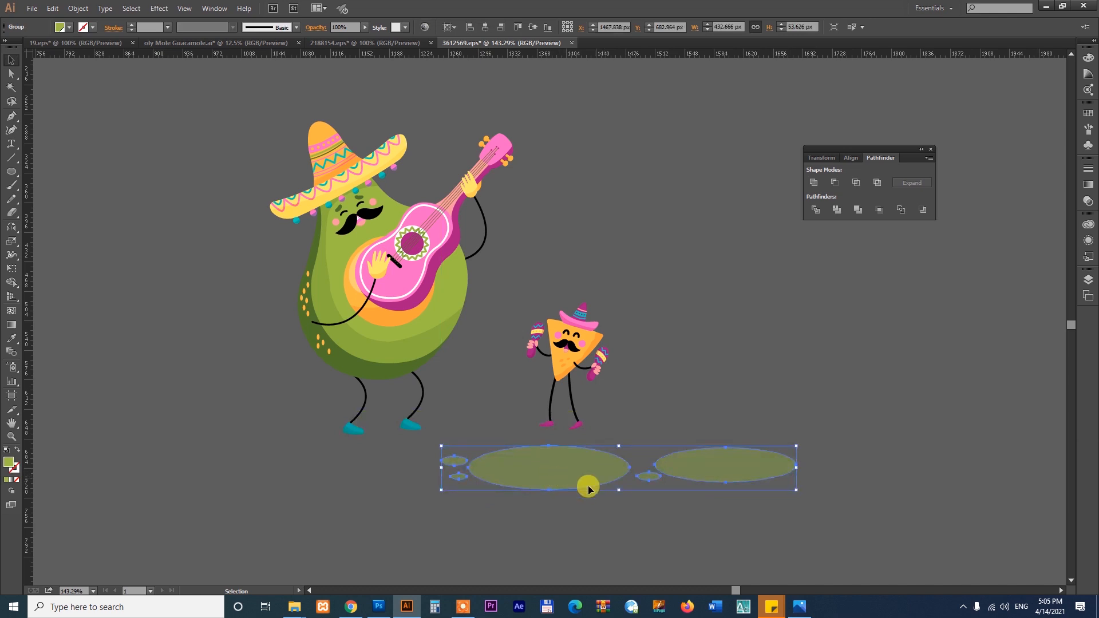
key(Delete)
Step: Enlarge the nacho character and place it close beside the guitar-playing avocado
click(543, 411)
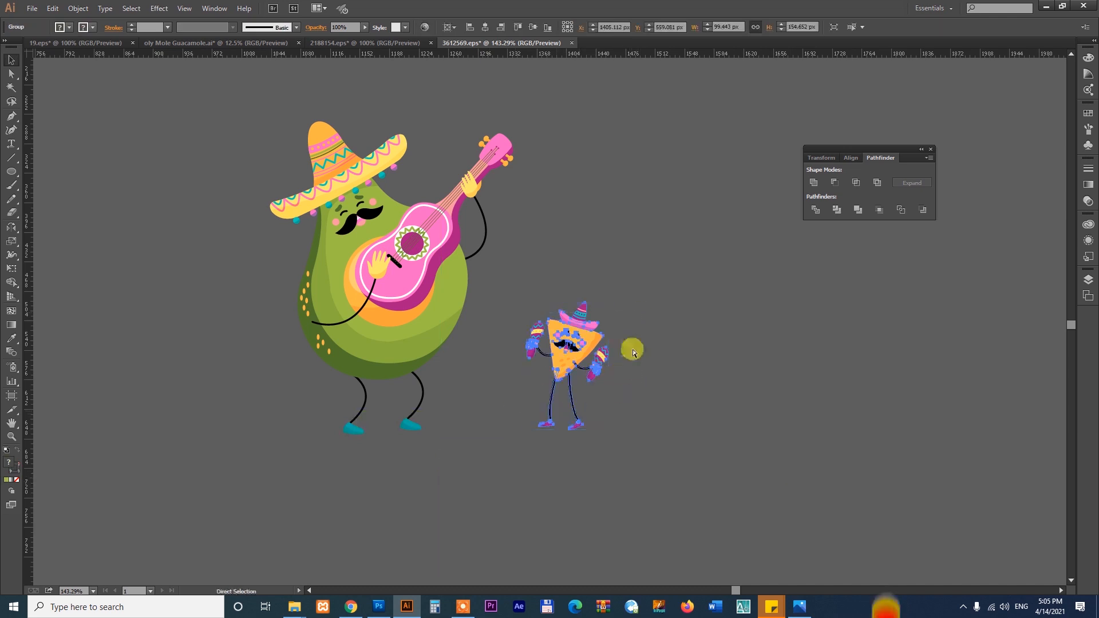
drag(606, 309, 554, 298)
click(663, 230)
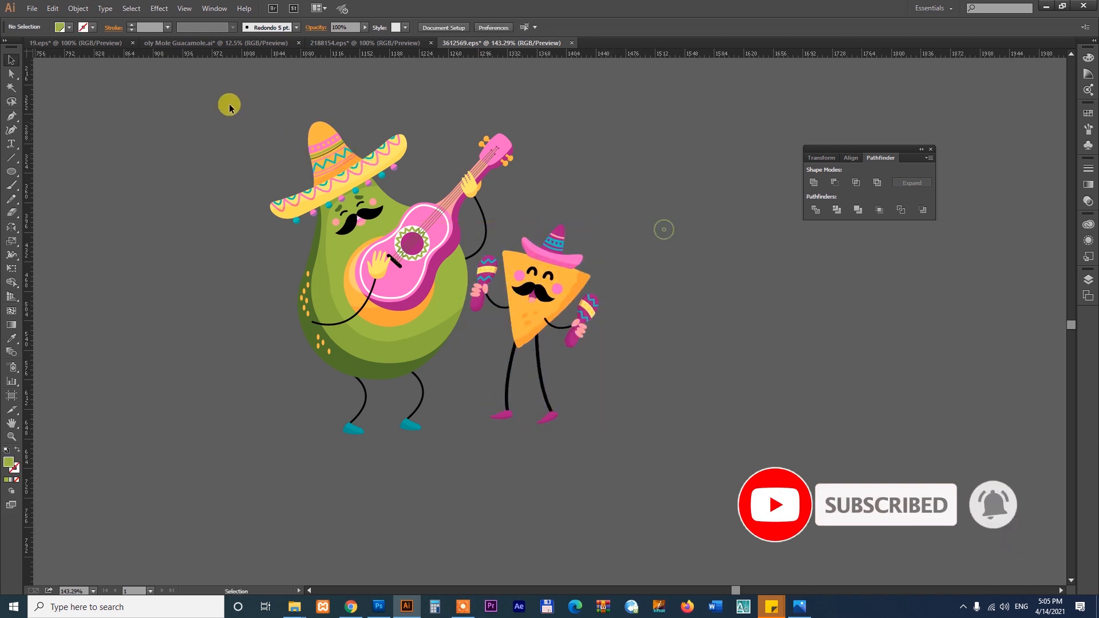
Step: Cut both characters, paste them into the Holy Mole Guacamole document, and scale them up on the empty artboard
key(ctrl+a)
key(ctrl+x)
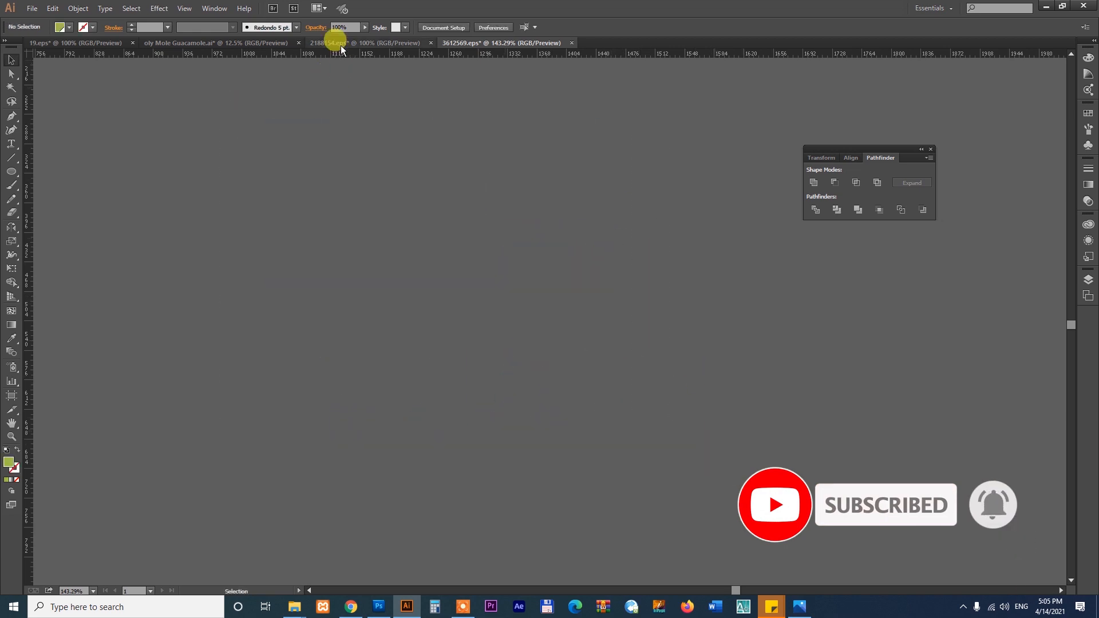
key(ctrl+minus)
key(ctrl+minus)
key(ctrl+minus)
key(ctrl+minus)
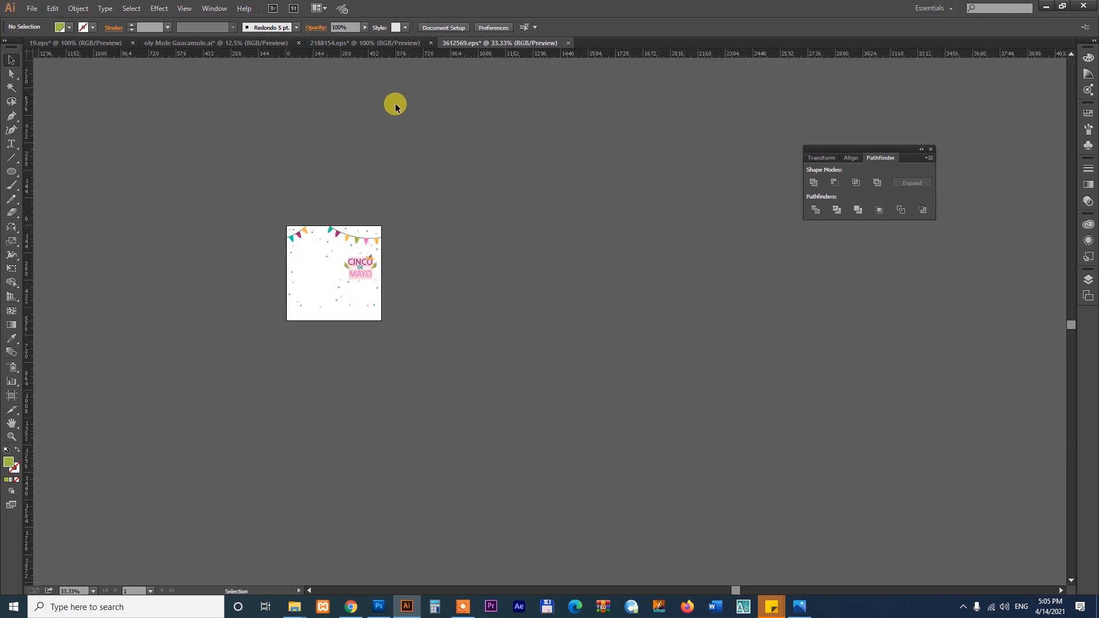
click(364, 43)
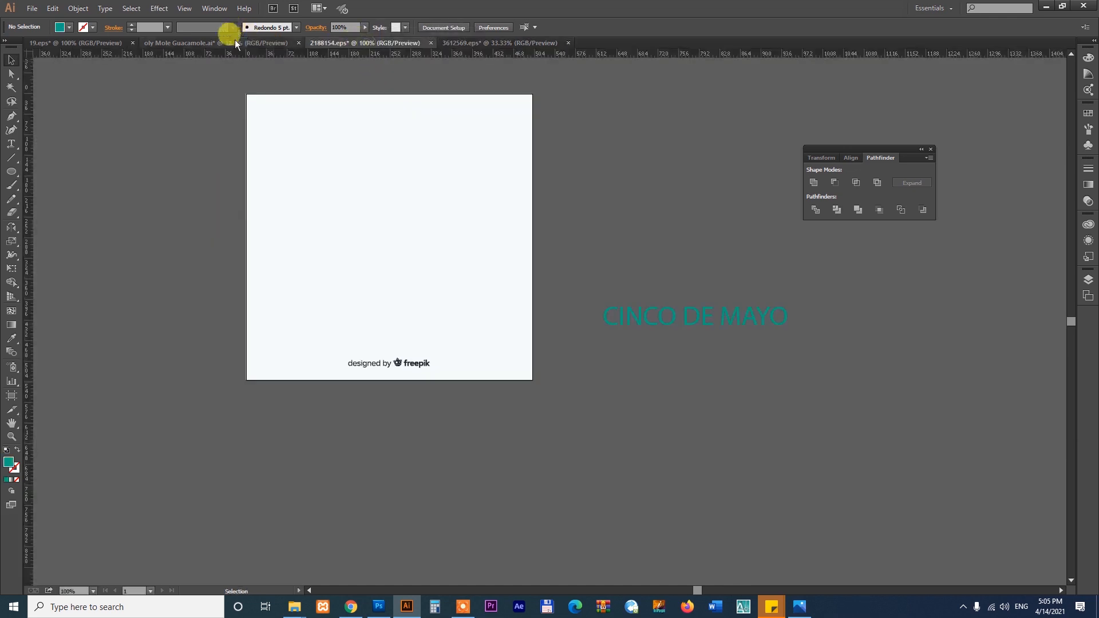
click(232, 42)
key(ctrl+v)
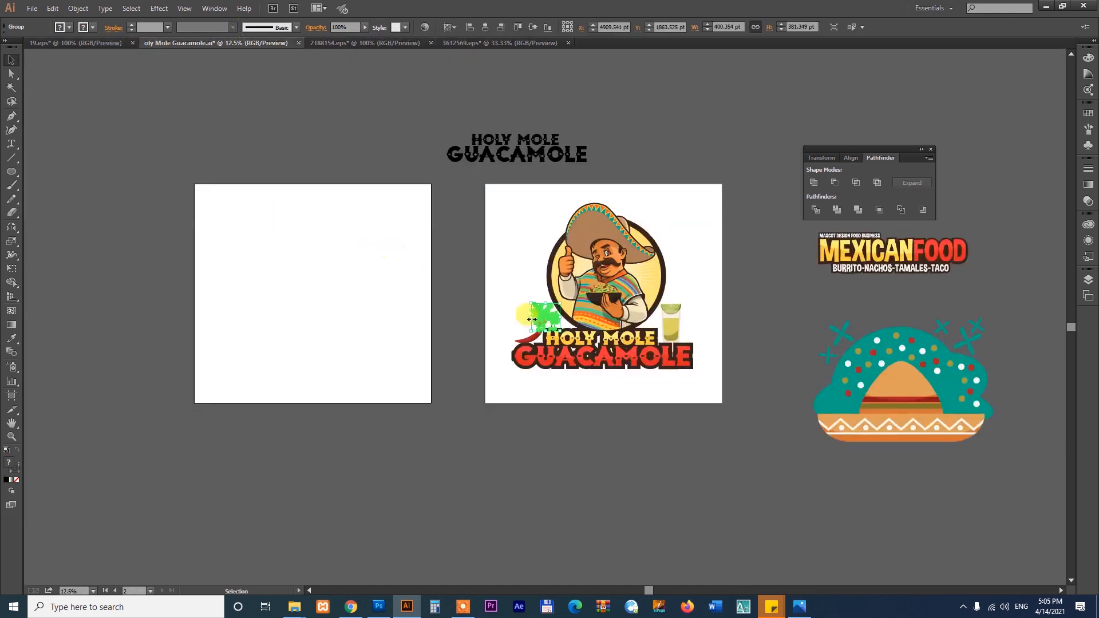
drag(538, 320, 382, 228)
click(402, 255)
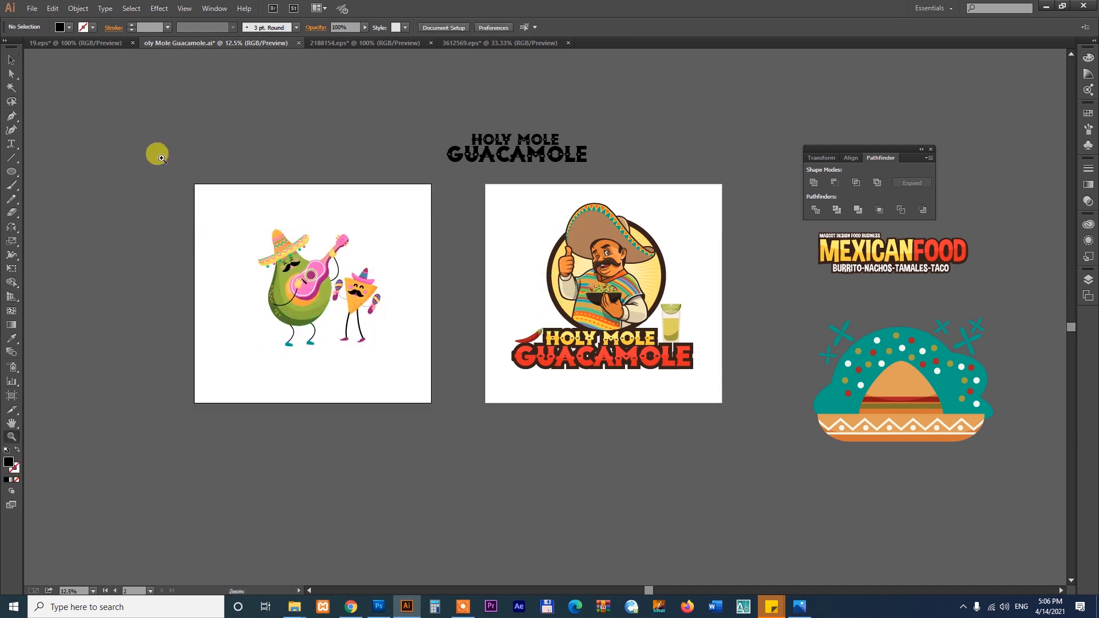
Step: Shift the avocado and nacho characters slightly up and to the left on their artboard
key(z)
drag(163, 158, 588, 466)
drag(270, 155, 656, 403)
drag(527, 287, 508, 270)
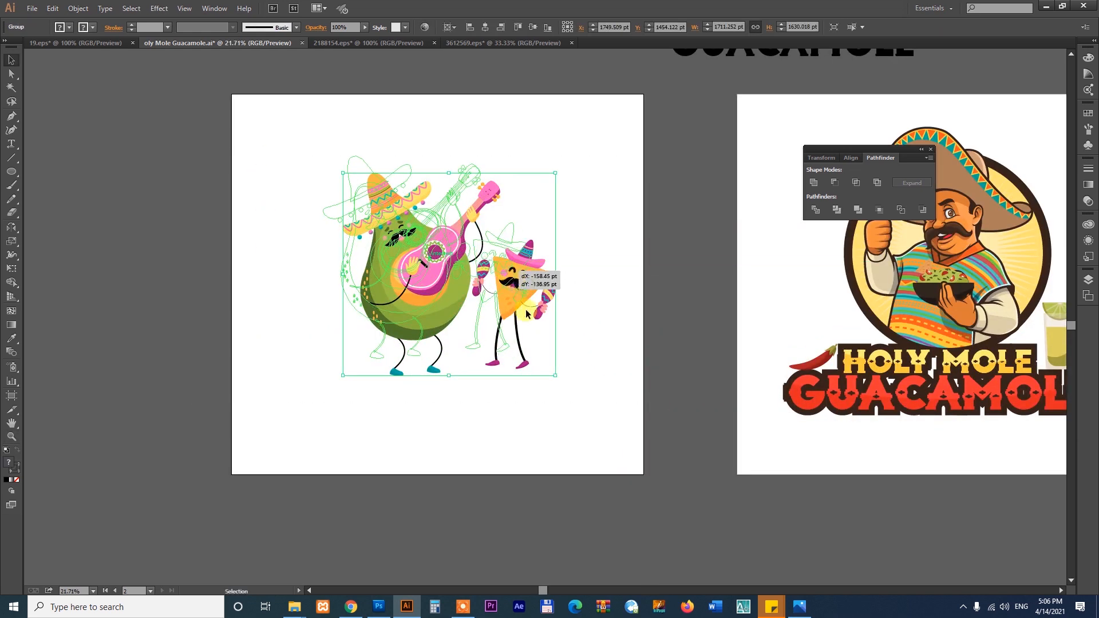
click(412, 459)
Step: Move the downloaded Senor Tomato archive from Downloads into the project's New folder
click(357, 600)
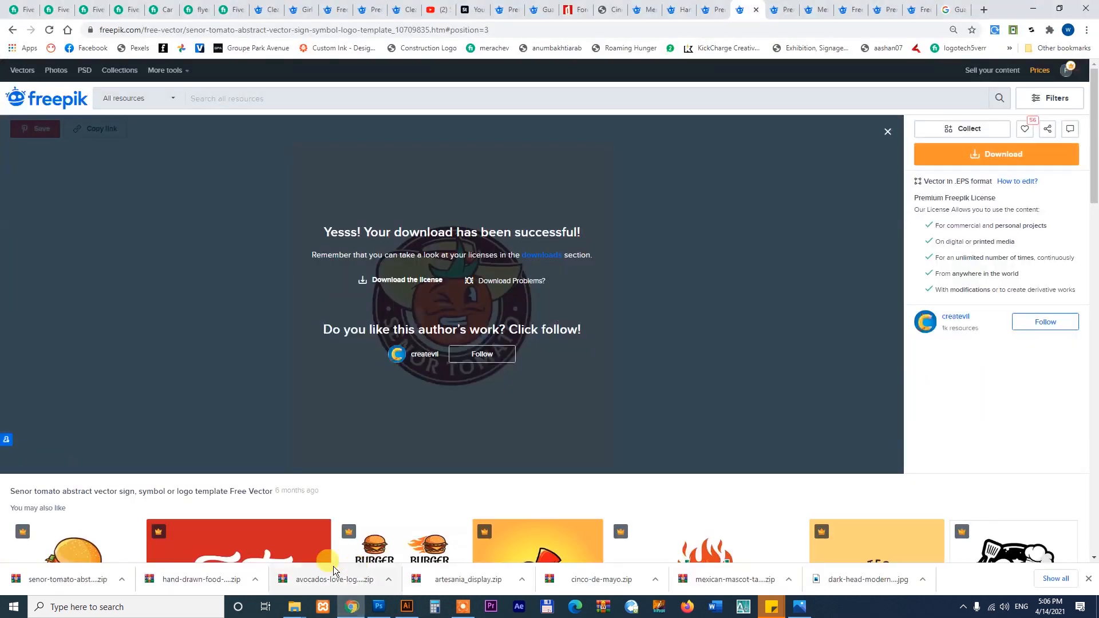
click(121, 579)
click(138, 541)
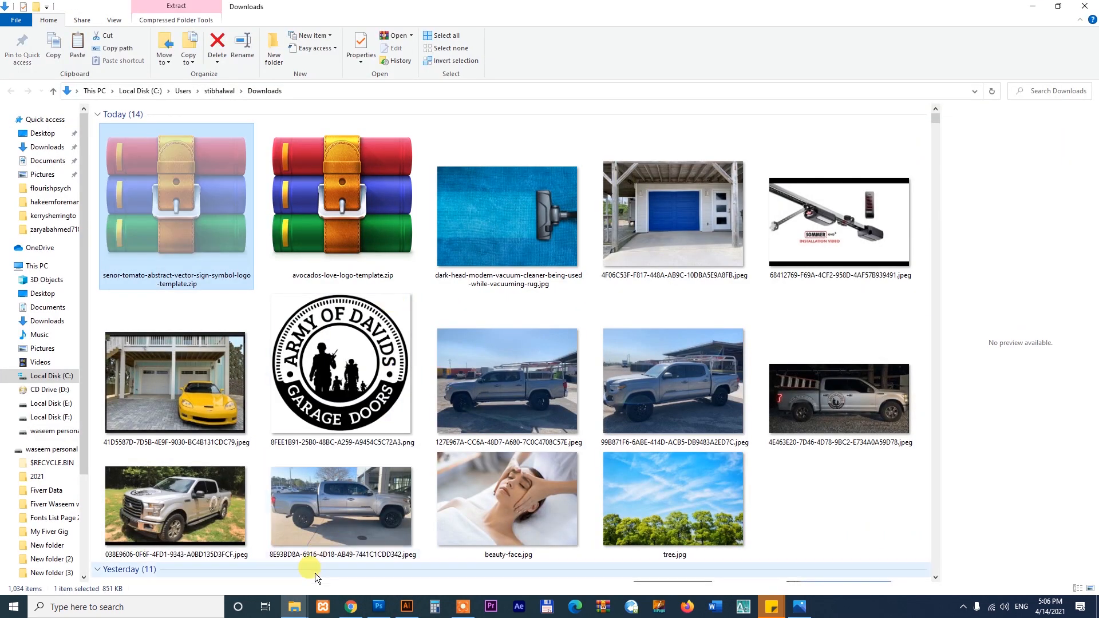
mouse_move(295, 607)
click(208, 559)
right_click(522, 368)
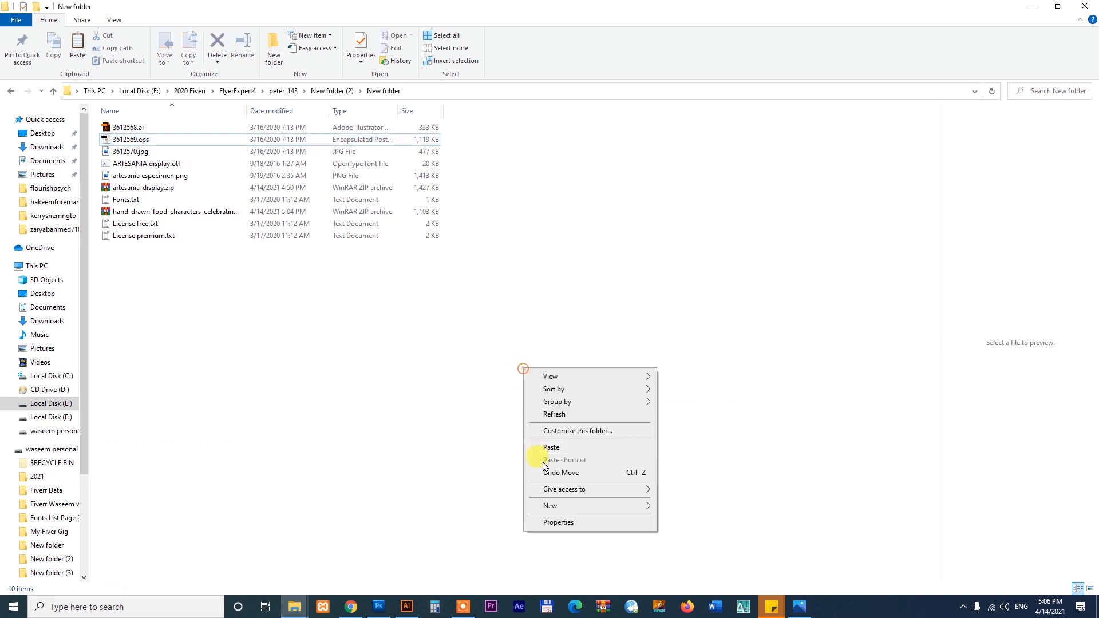
click(552, 447)
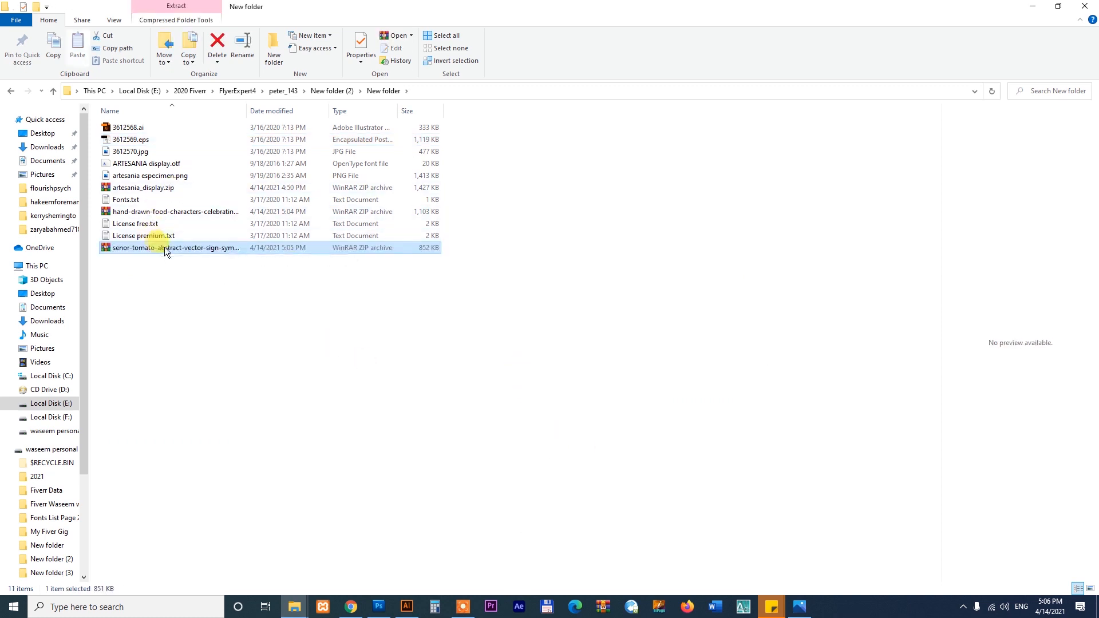
Step: Extract the Senor Tomato archive, replacing all existing files, show the folder as extra large icons, and open 19156002.eps
right_click(163, 247)
click(201, 306)
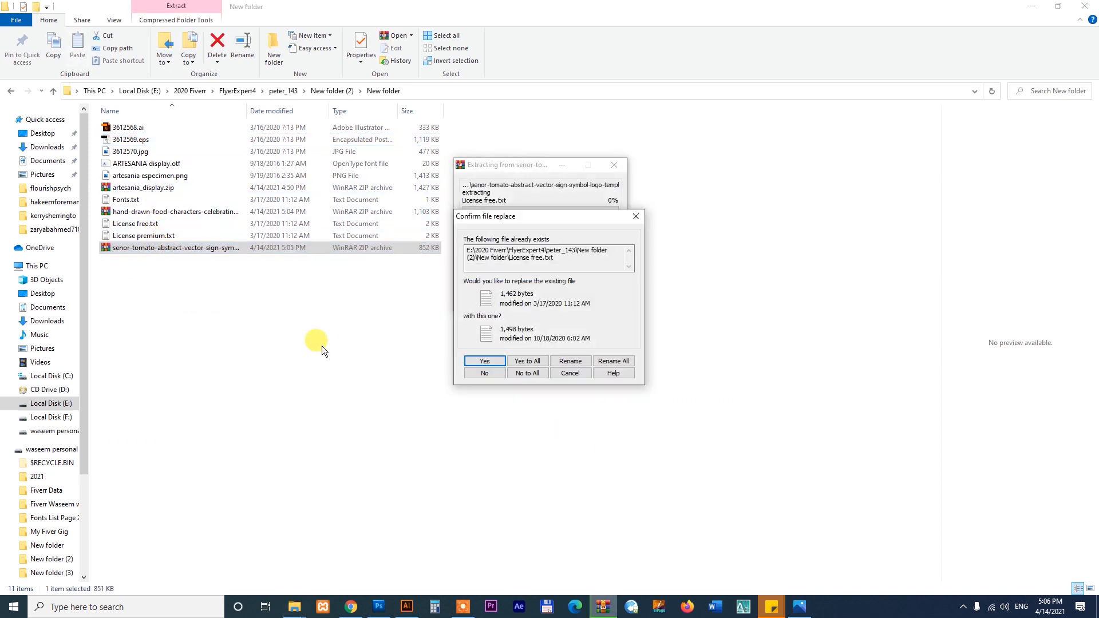
click(518, 361)
click(114, 20)
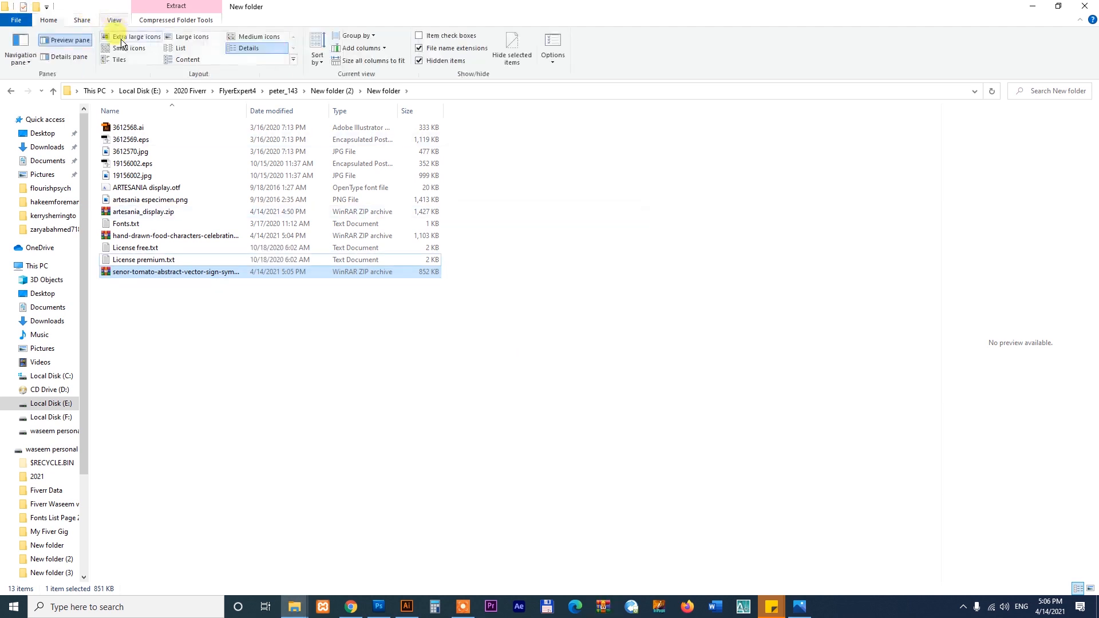
click(135, 36)
double_click(698, 201)
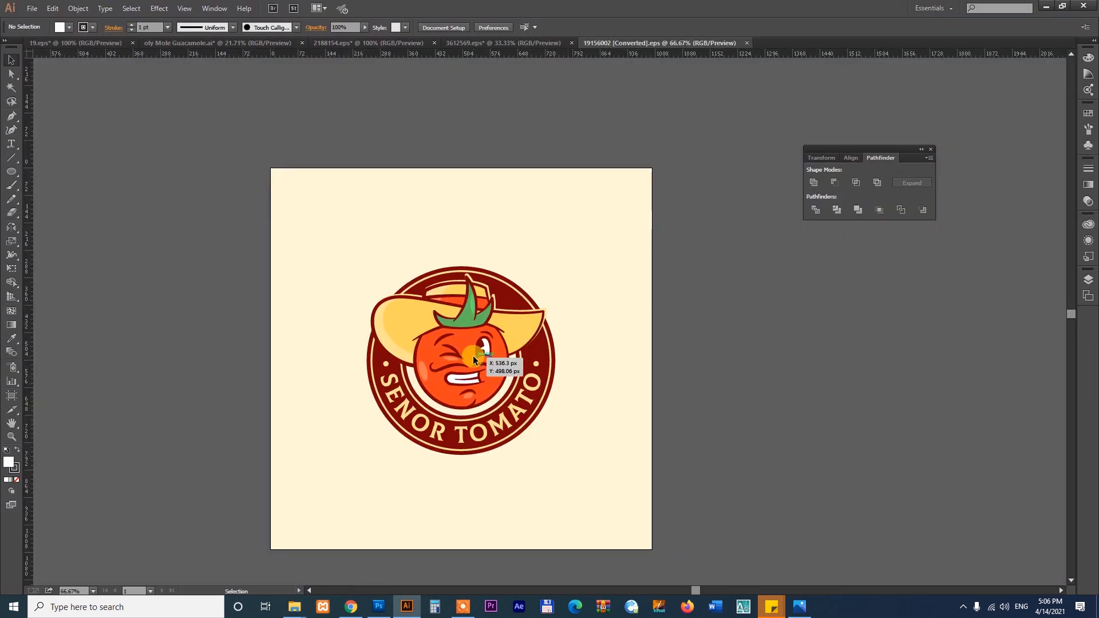
Step: Ungroup the Senor Tomato artwork and delete its cream background square
click(476, 357)
right_click(476, 357)
click(517, 423)
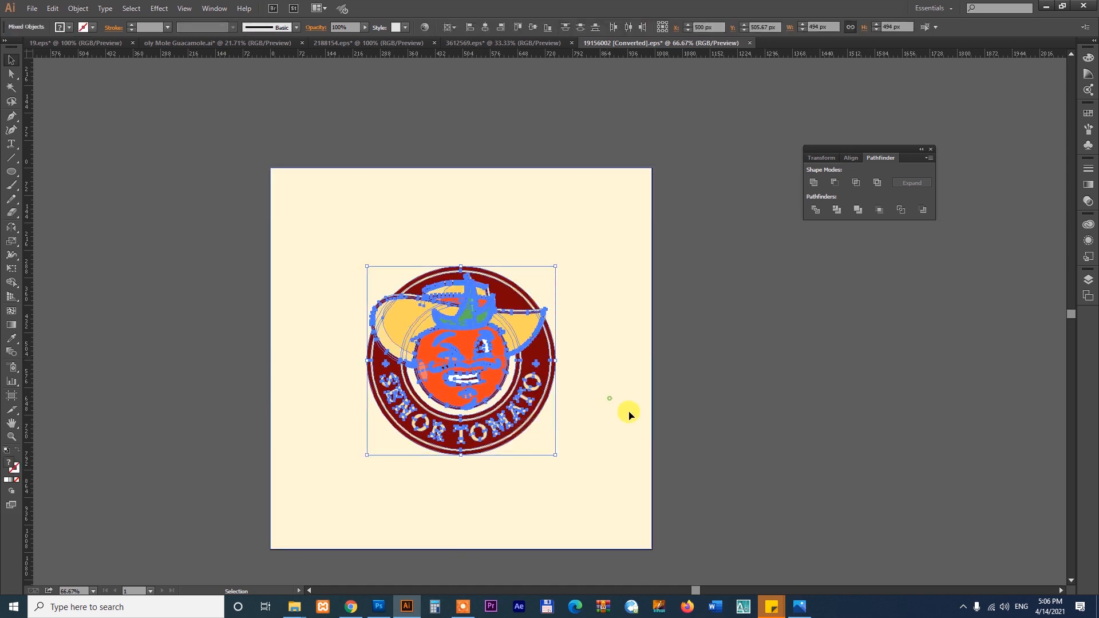
drag(650, 445, 842, 441)
key(Delete)
Step: Delete the tomato mascot and the pale yellow silhouette behind it, leaving only the ring badge
click(479, 349)
drag(479, 348, 725, 304)
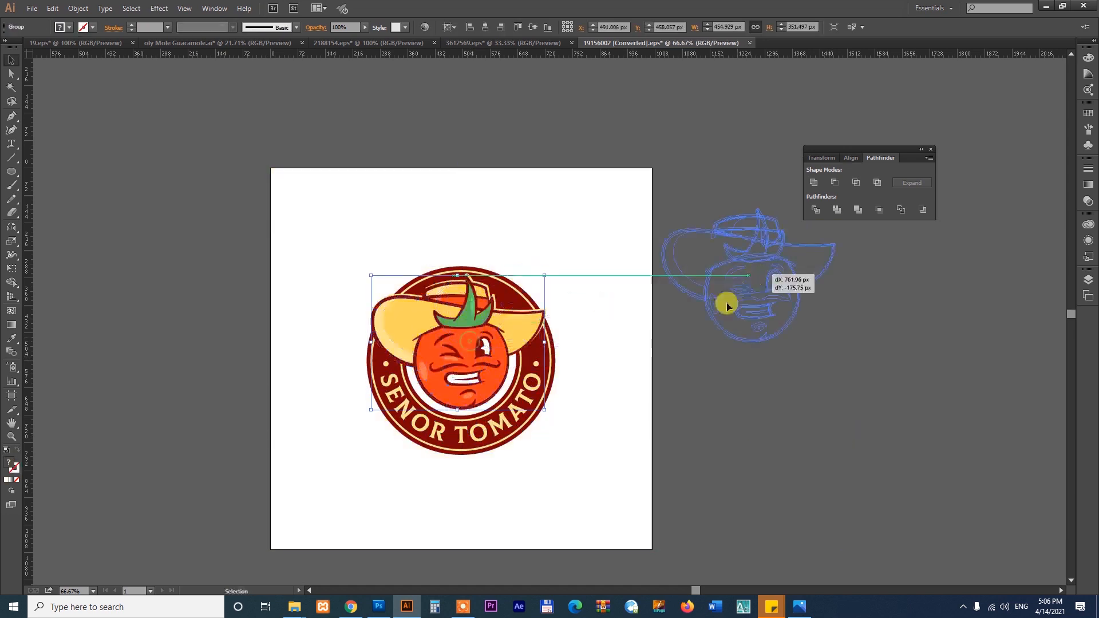
key(Delete)
drag(460, 340, 535, 344)
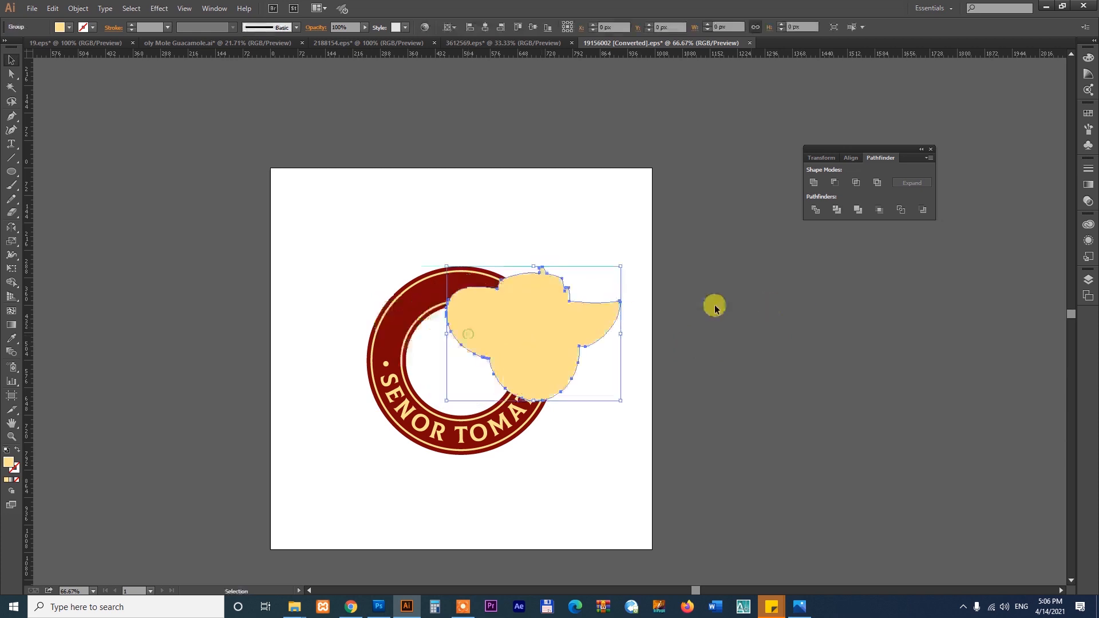
key(Delete)
Step: Transfer the Senor Tomato ring badge into the Holy Mole Guacamole document and enlarge it over the avocado and nacho characters
drag(366, 228, 639, 476)
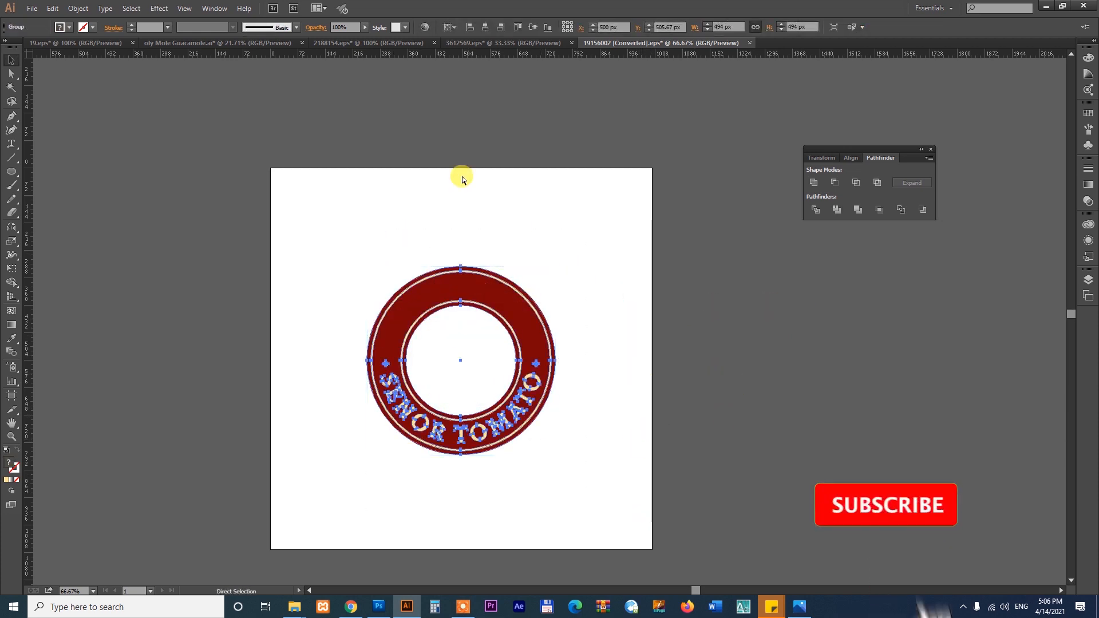
key(Delete)
click(247, 45)
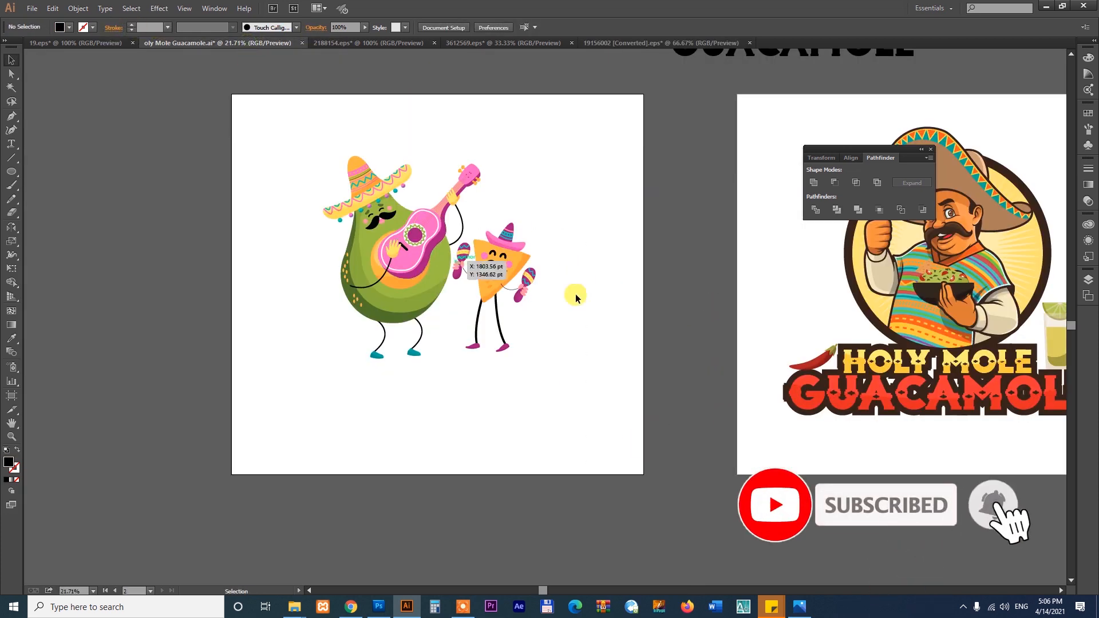
key(ctrl+v)
drag(577, 286, 678, 185)
drag(658, 364, 555, 319)
drag(575, 141, 590, 129)
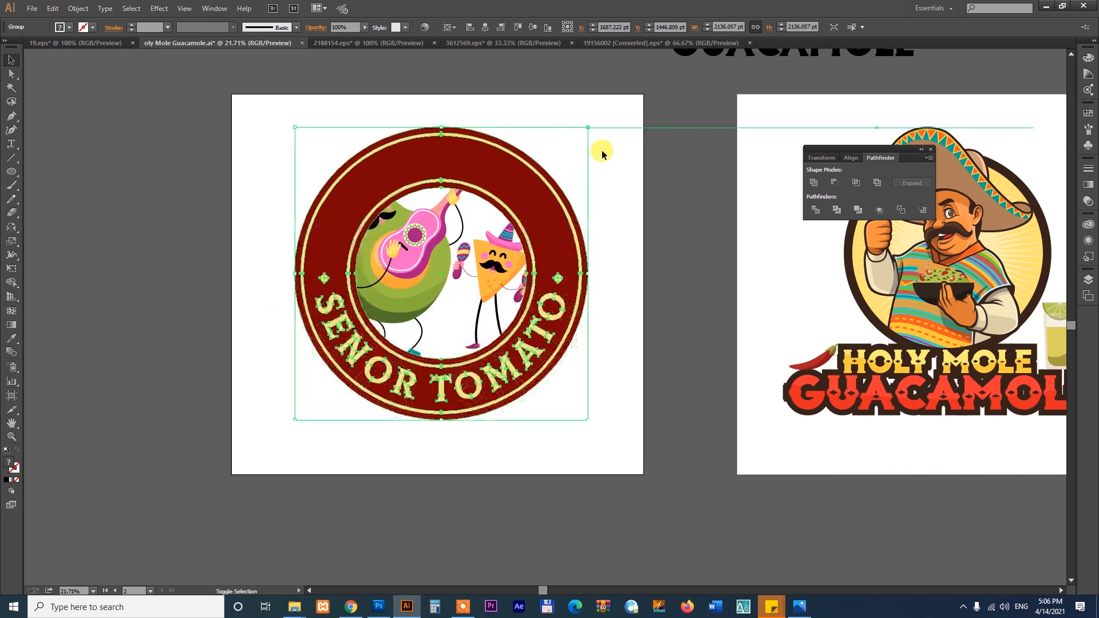
Step: Center the ring badge on the artboard and send it behind the characters
click(633, 167)
drag(547, 334, 543, 345)
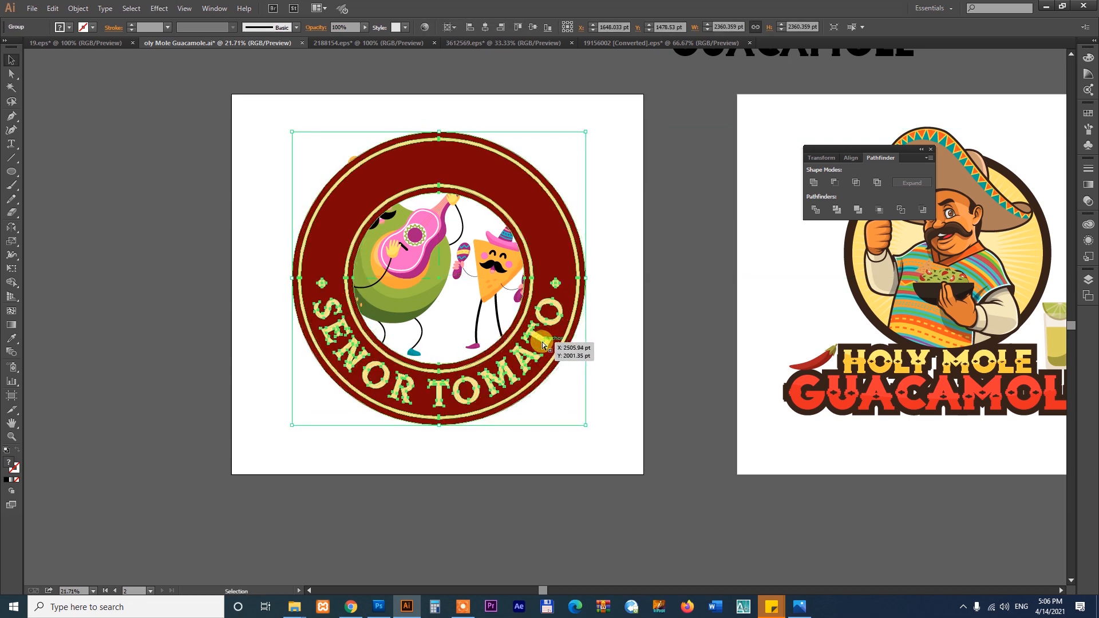
key(ctrl+shift+[)
click(649, 255)
drag(664, 218, 621, 267)
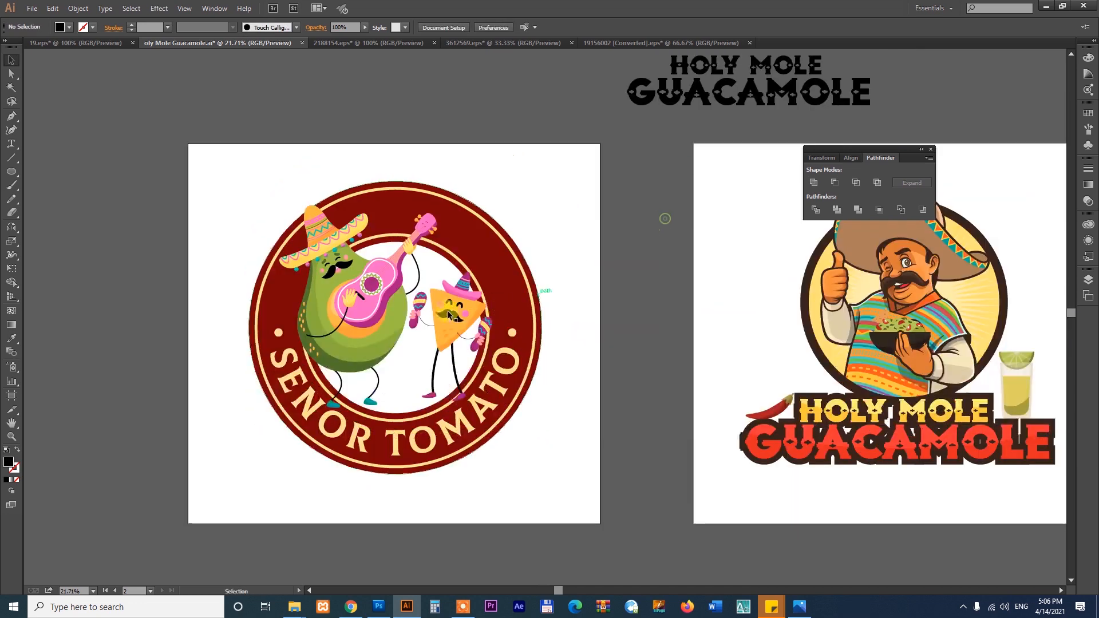
Step: Ungroup the two characters and move the nacho off the artboard to its left
drag(457, 319, 151, 238)
right_click(646, 279)
click(675, 342)
click(648, 279)
drag(581, 272, 392, 326)
Step: Enlarge the guitar-playing avocado and position it over the ring badge
drag(438, 216, 481, 157)
drag(407, 276, 380, 293)
click(483, 315)
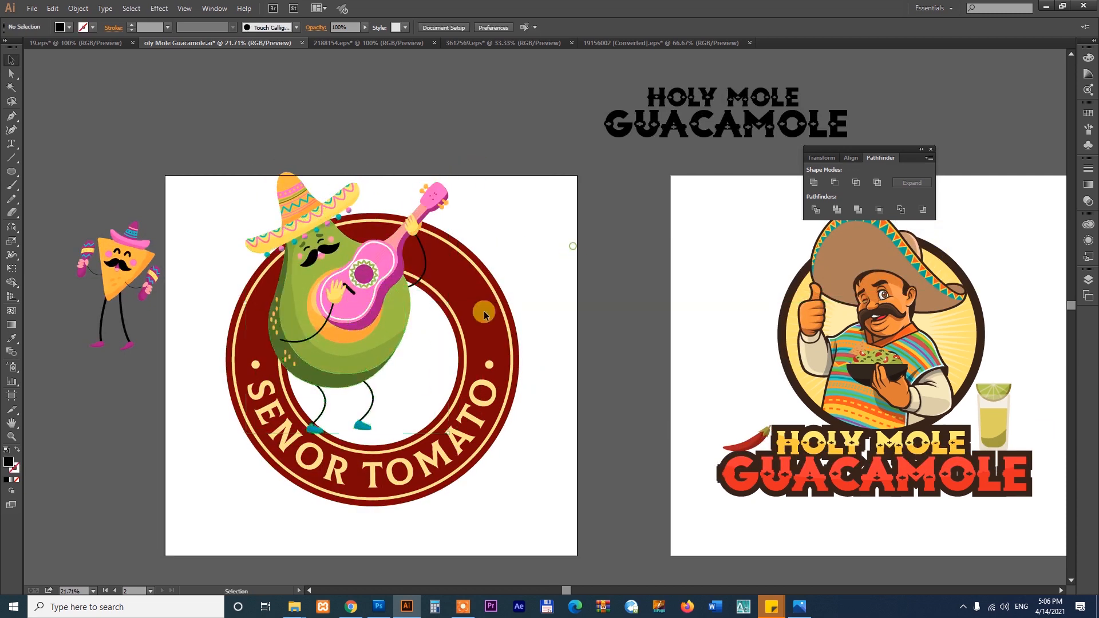
Step: Place the nacho character inside the ring badge beside the guitar-playing avocado
drag(121, 254, 445, 330)
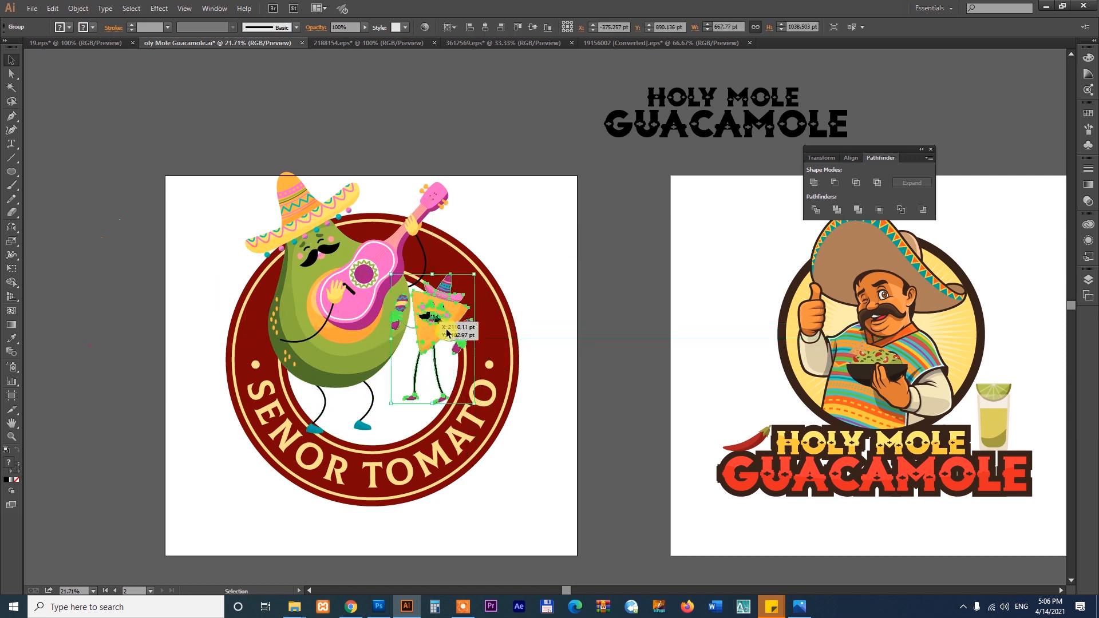
click(562, 287)
drag(548, 351, 538, 322)
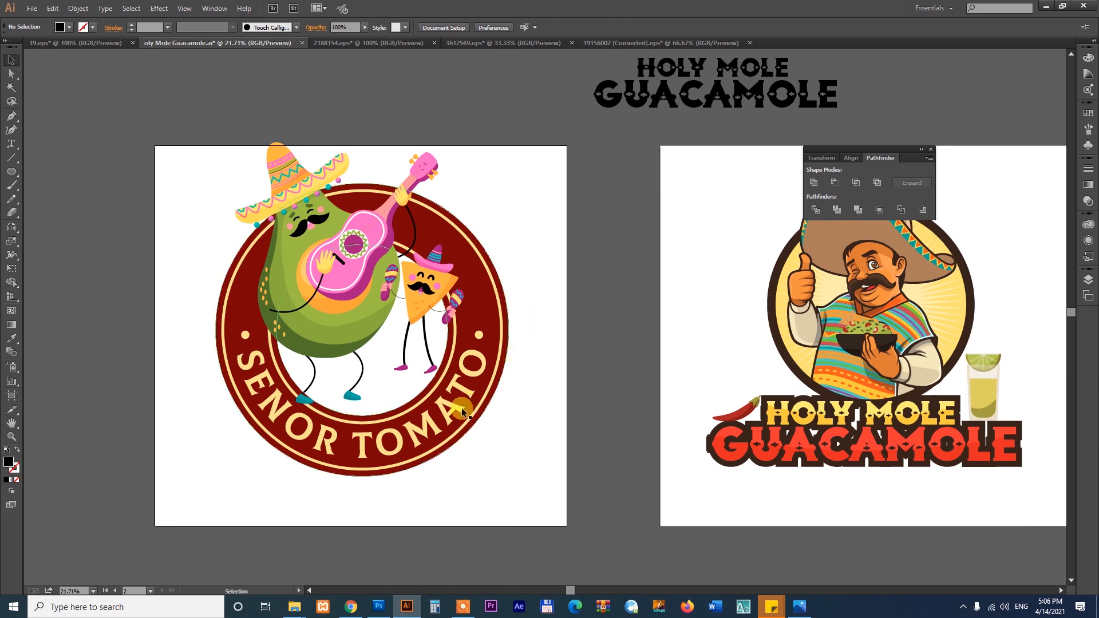
Step: Ungroup the ring badge and delete its SENOR TOMATO lettering
click(458, 383)
right_click(458, 383)
click(482, 446)
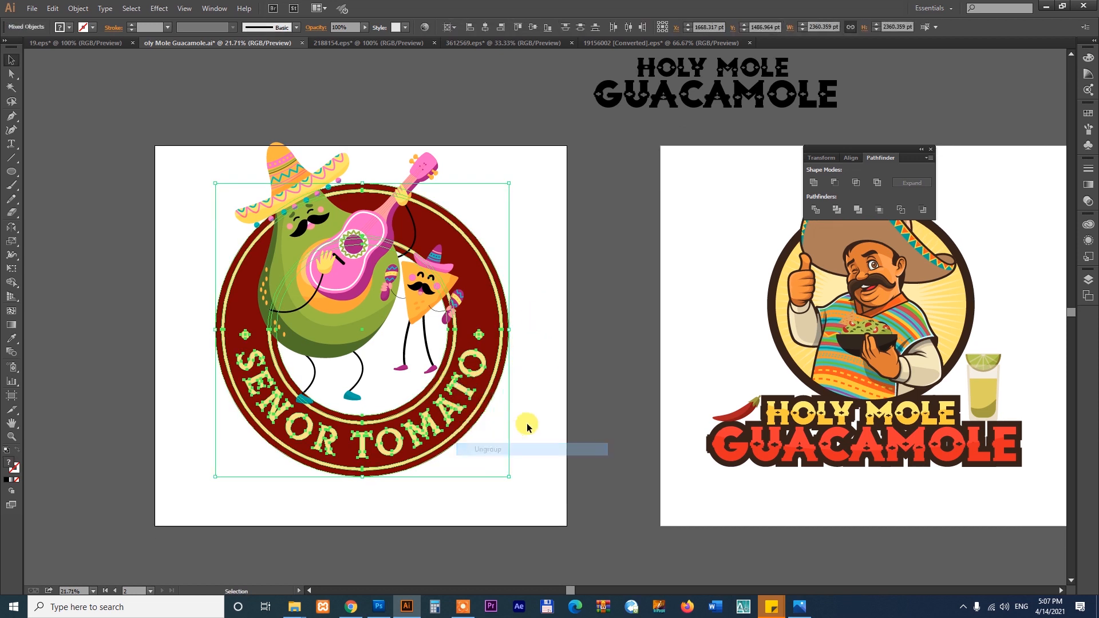
click(523, 422)
click(461, 387)
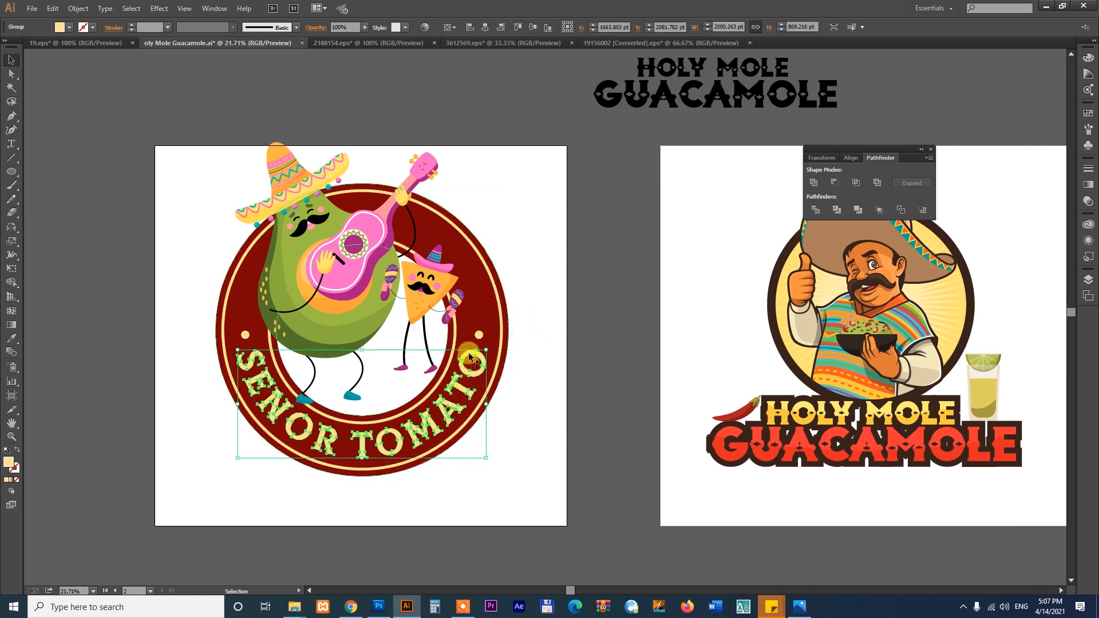
key(Delete)
Step: Draw a cream circle from the badge's center, about 2341 pt wide, then move it off the artboard's left side and shrink it to about 1777 pt
drag(539, 444, 532, 410)
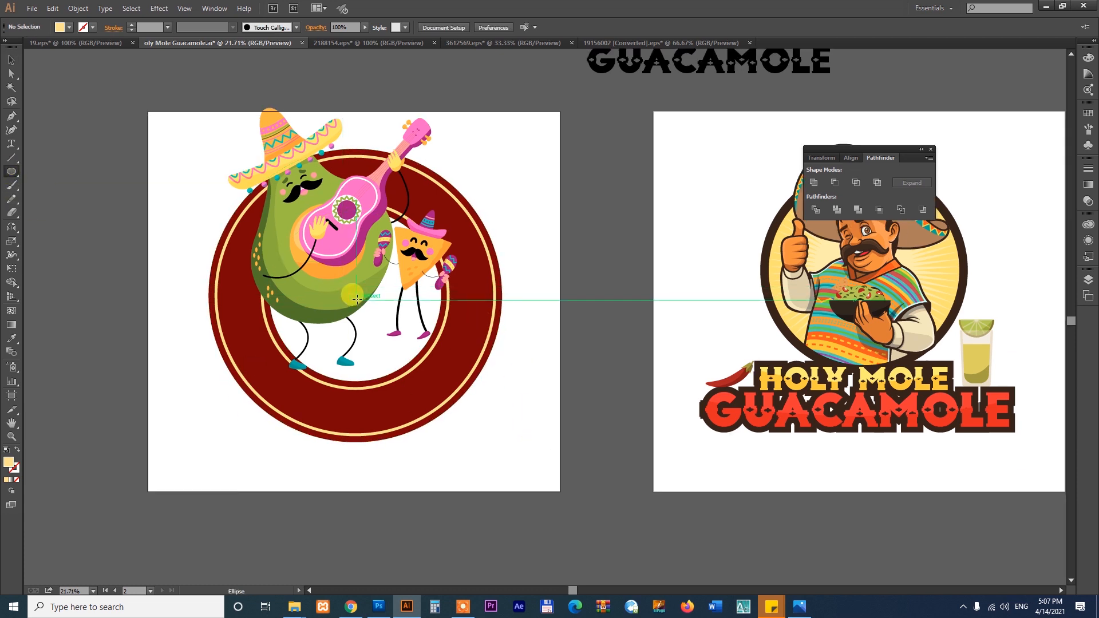
drag(356, 295, 469, 439)
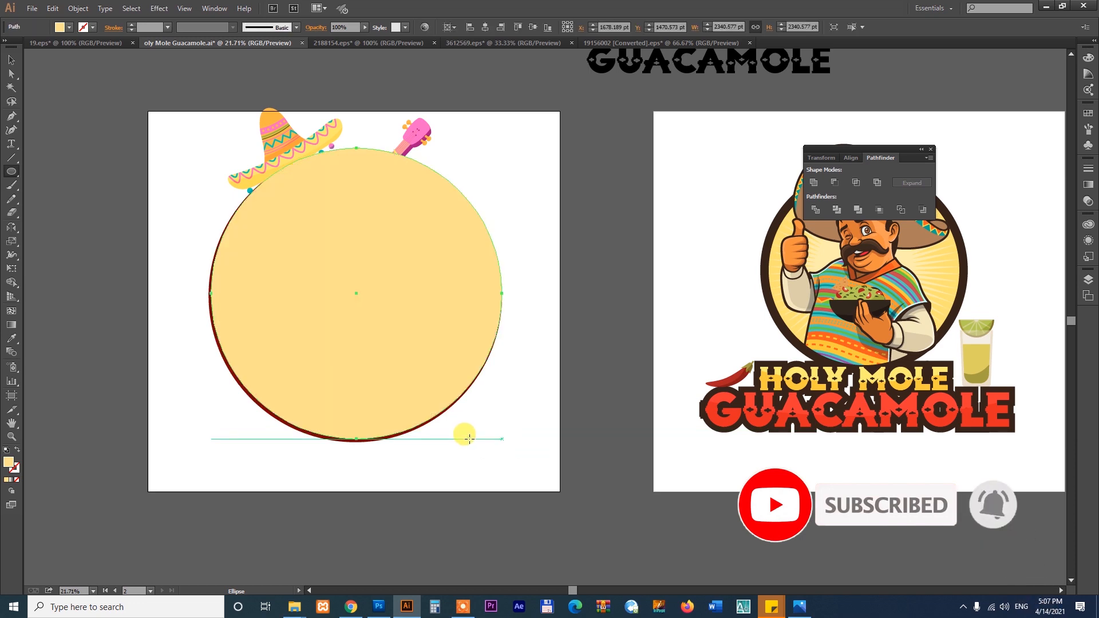
drag(497, 372, 802, 419)
key(v)
drag(749, 356, 386, 362)
drag(444, 203, 409, 232)
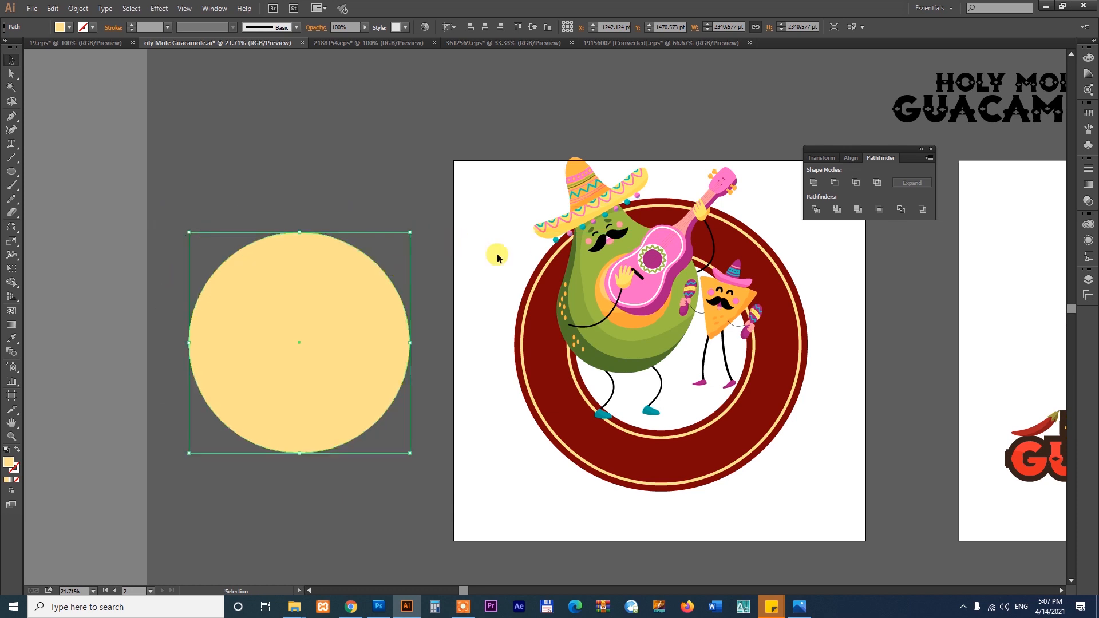
Step: Place the HOLY MOLE text above the badge artboard and append GUACAMOLE to it on the same line
click(936, 119)
drag(1009, 94, 475, 93)
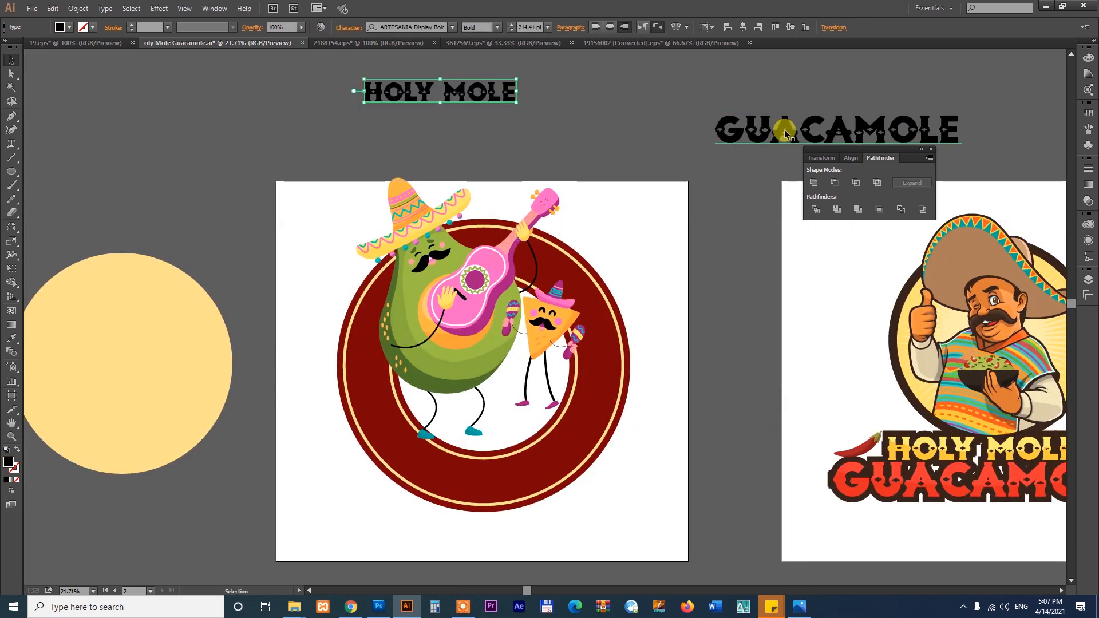
click(786, 130)
double_click(506, 93)
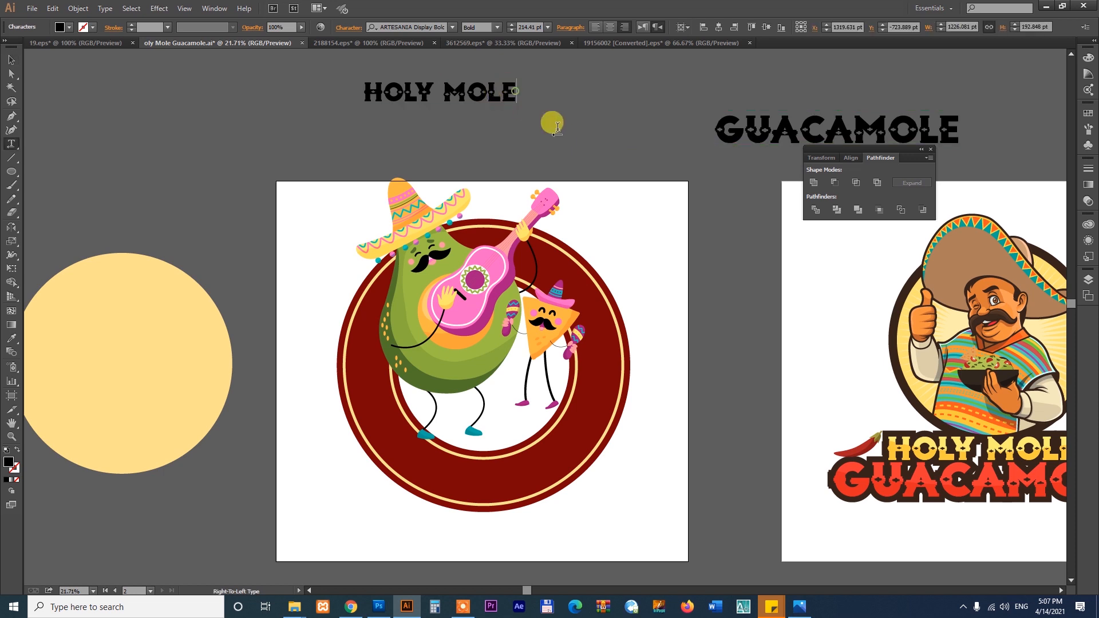
text(GUACAMOLE)
click(11, 59)
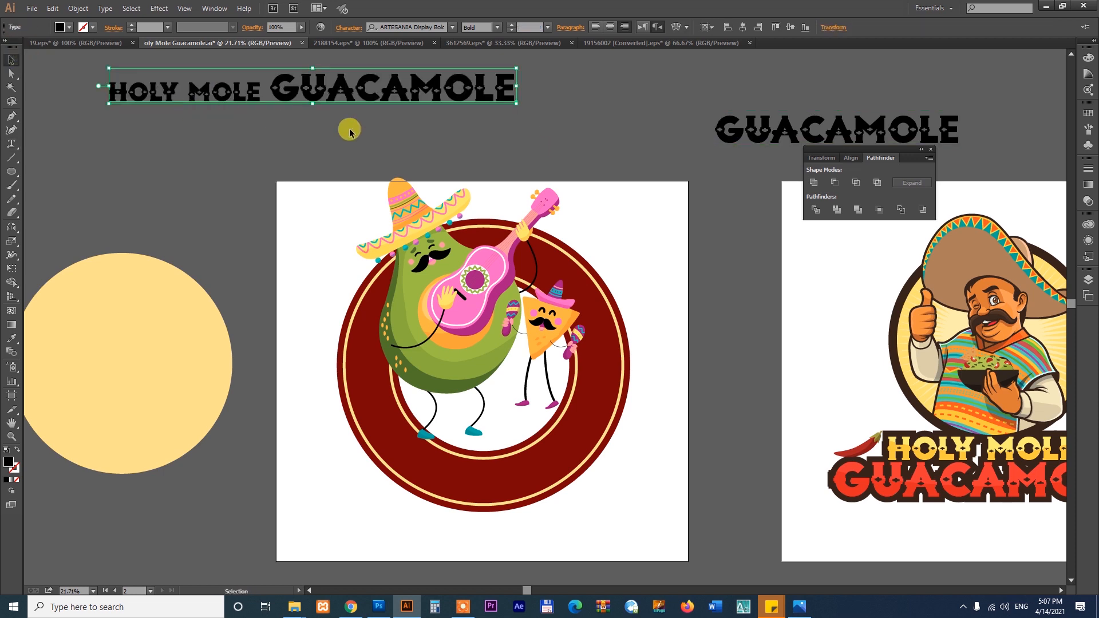
Step: Match the added GUACAMOLE to HOLY MOLE's character size by sampling that lettering with the Eyedropper
key(i)
click(251, 85)
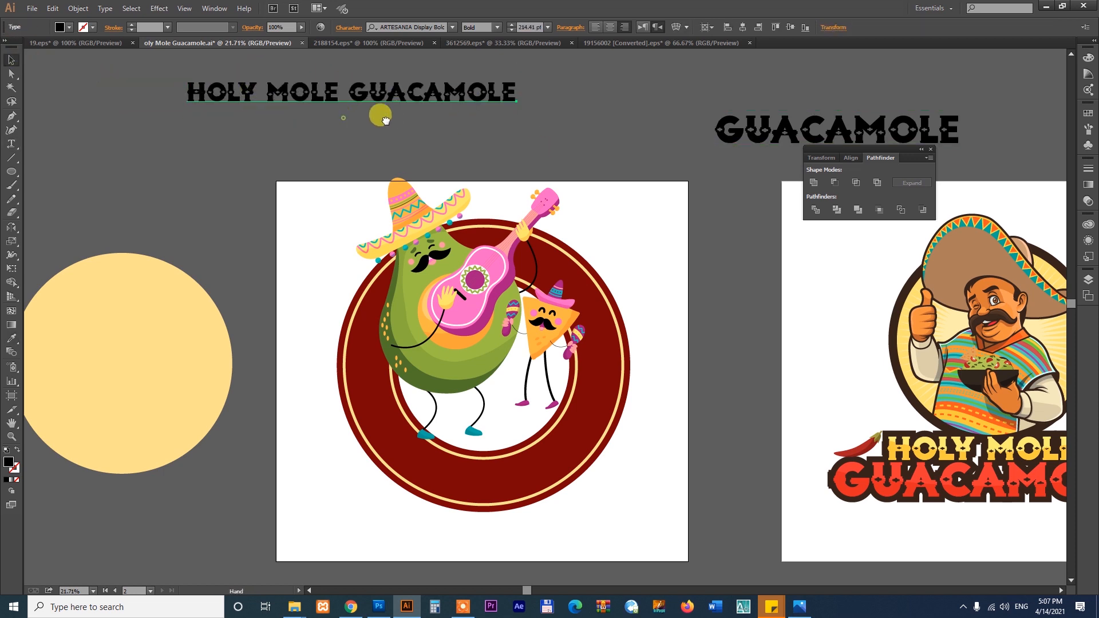
key(v)
drag(471, 96, 858, 87)
Step: Turn the cream circle into a type path and set HOLY MOLE GUACAMOLE along it
key(space)
drag(212, 252, 498, 166)
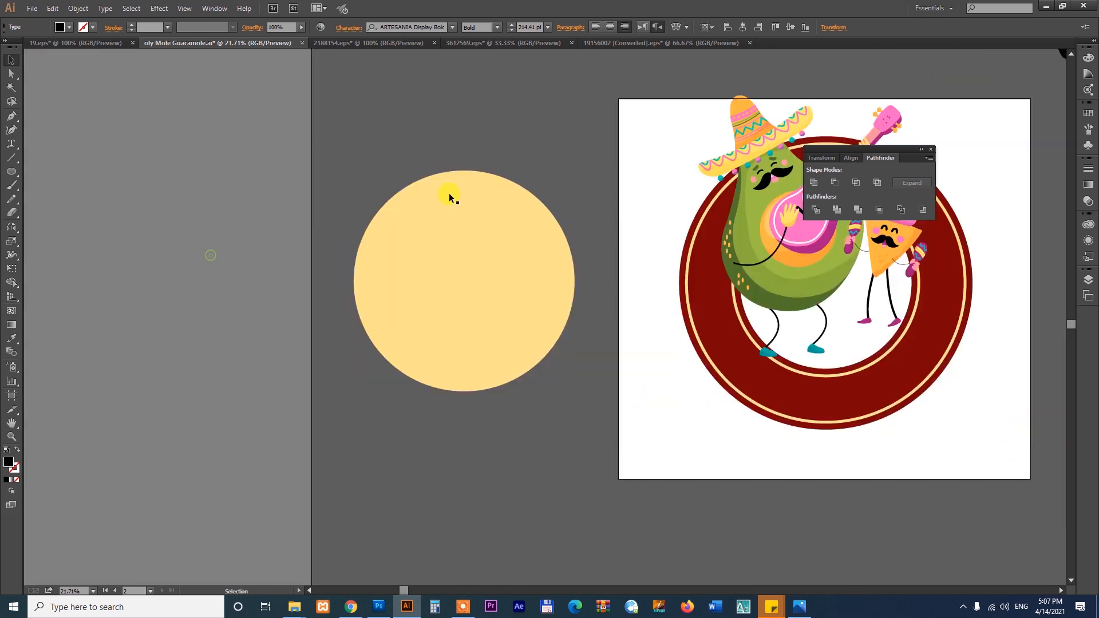
key(z)
drag(346, 125, 670, 400)
key(space)
drag(661, 296, 499, 295)
key(v)
click(344, 263)
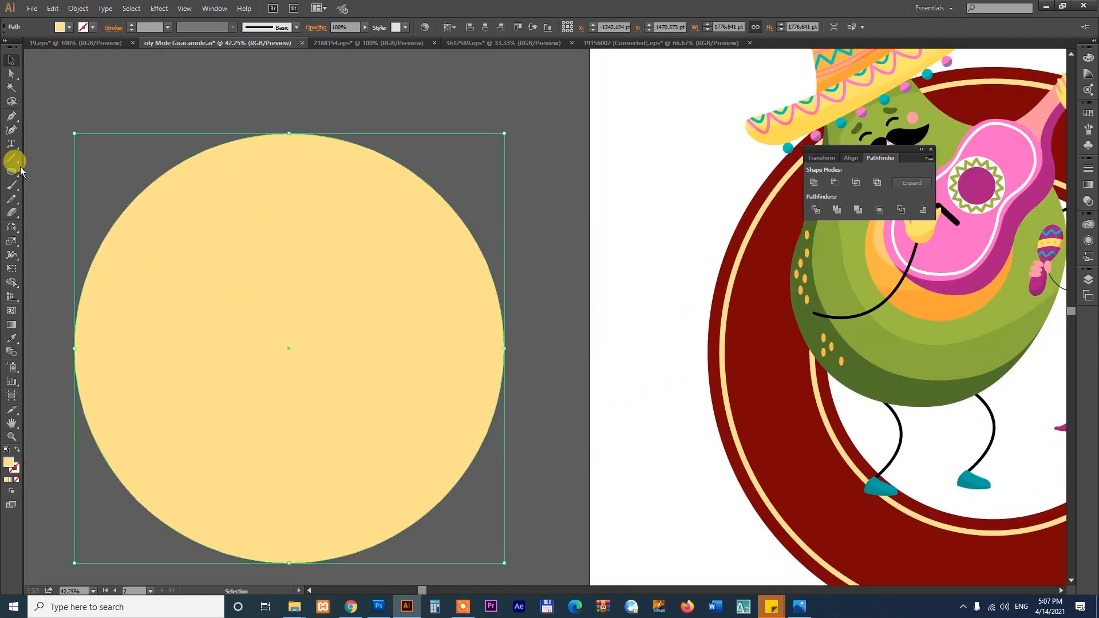
click(12, 147)
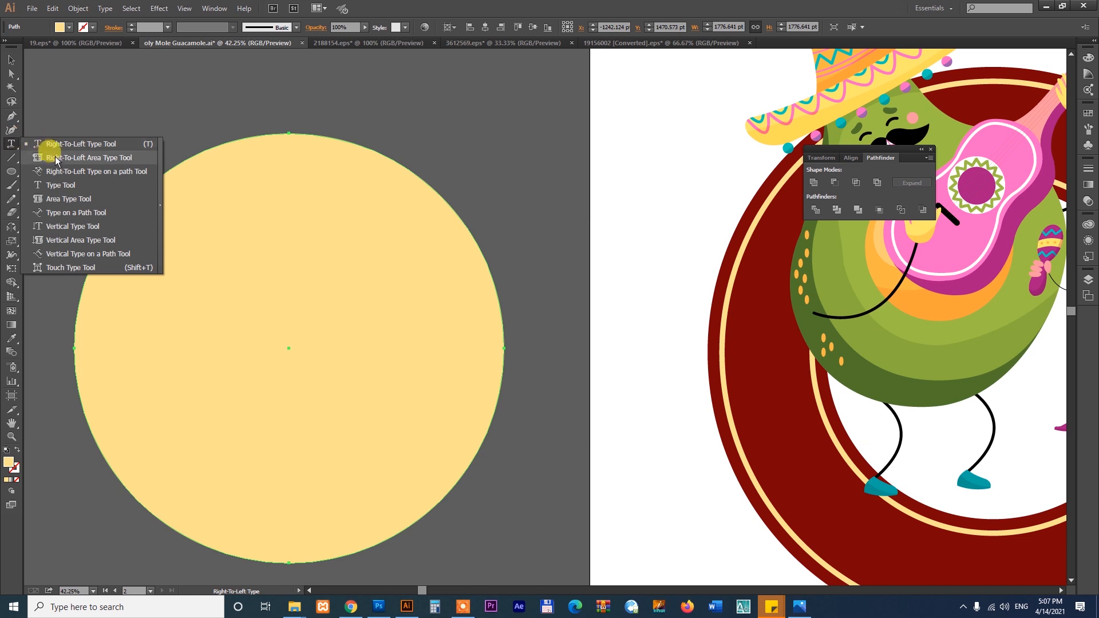
click(64, 213)
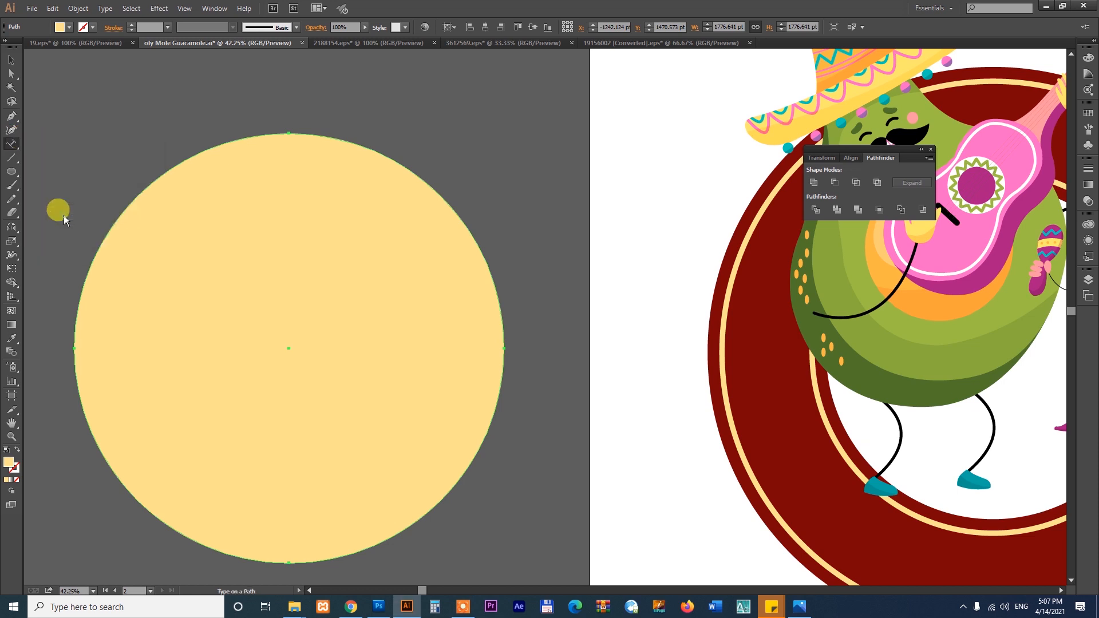
click(289, 131)
text(HOLY MOLE GUACAMOLE)
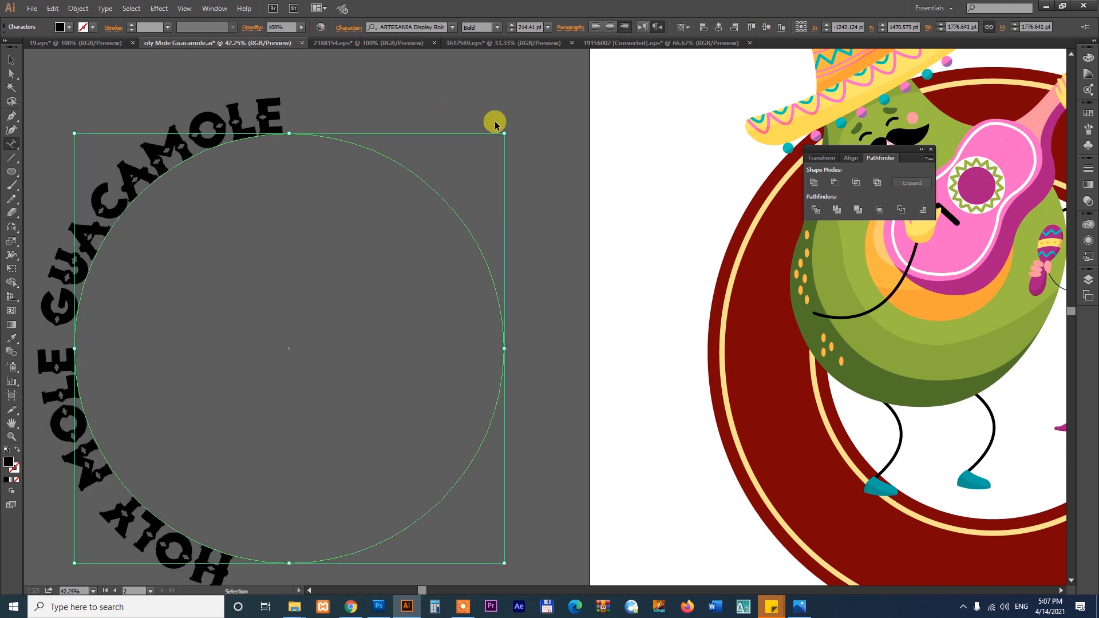
click(11, 59)
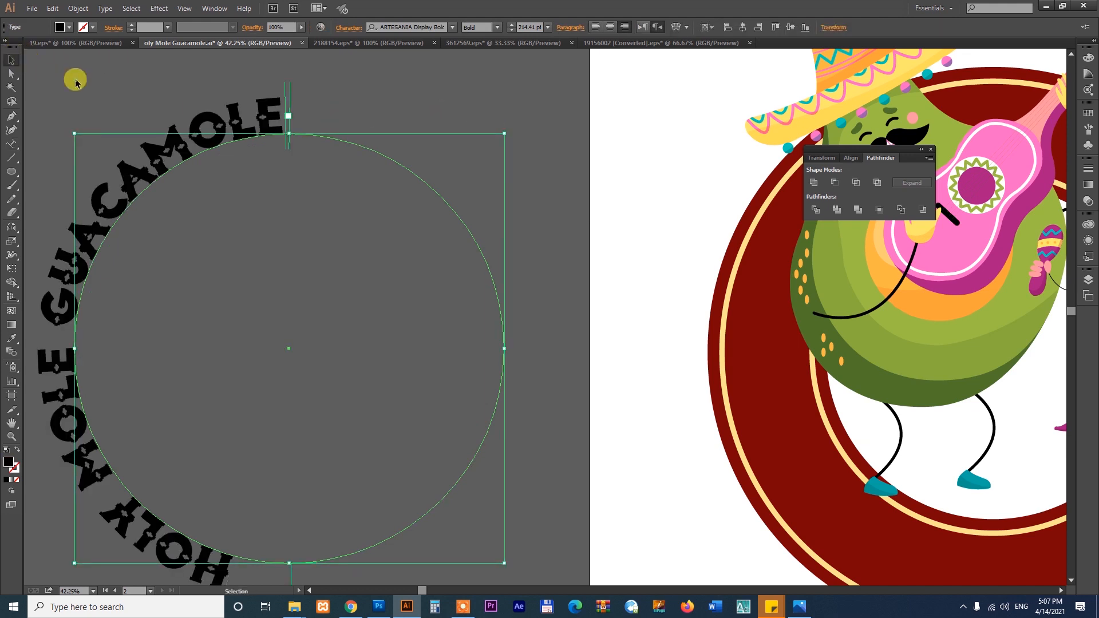
Step: Shift the path text's start and end brackets so the lettering runs along the circle's lower half
click(74, 78)
key(ctrl+minus)
drag(197, 178, 215, 131)
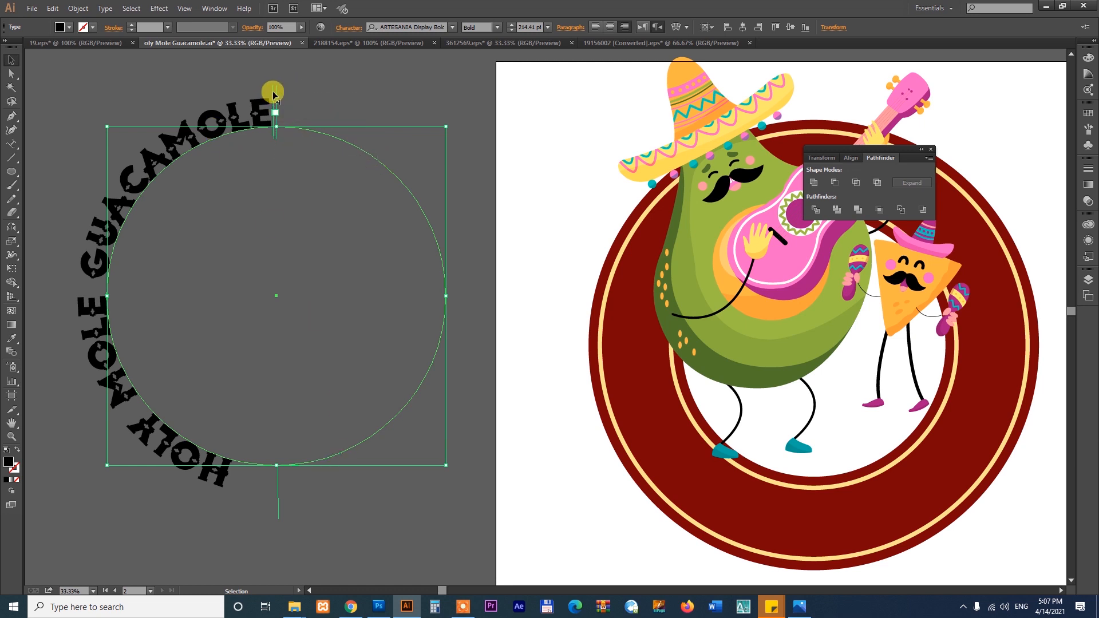
drag(274, 93, 108, 296)
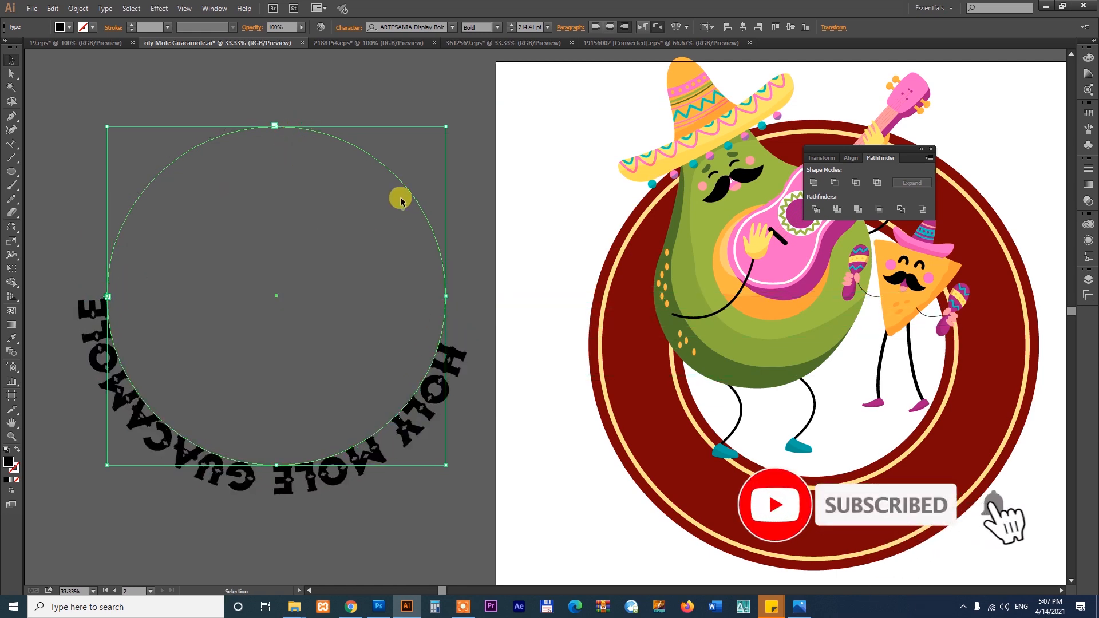
drag(399, 183, 394, 159)
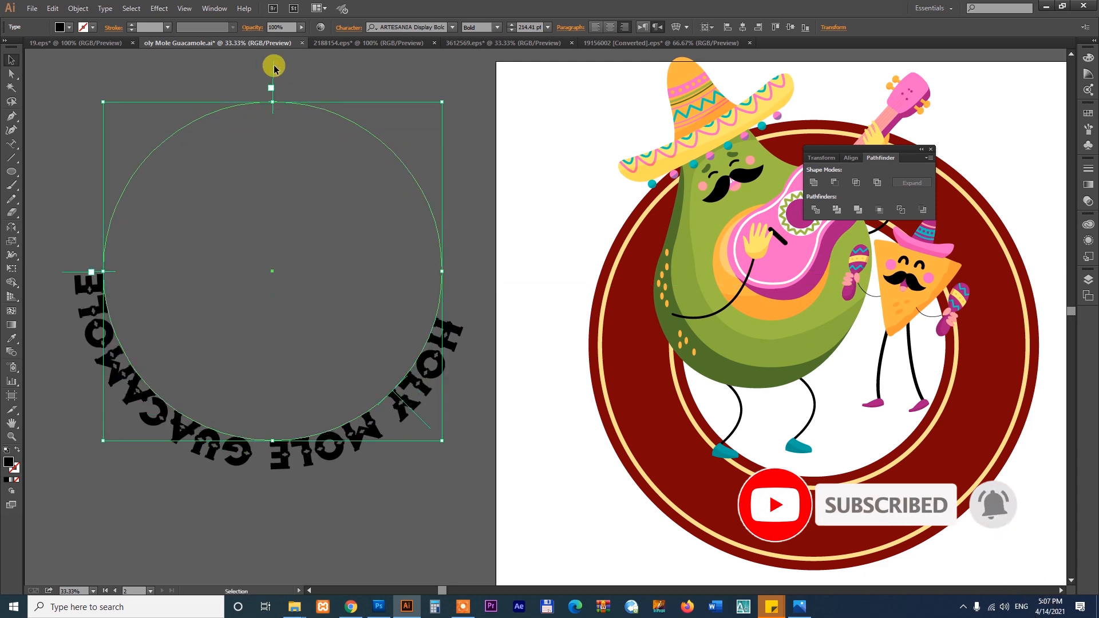
drag(273, 66, 488, 276)
mouse_move(303, 442)
mouse_down()
mouse_move(321, 466)
mouse_move(308, 461)
mouse_up()
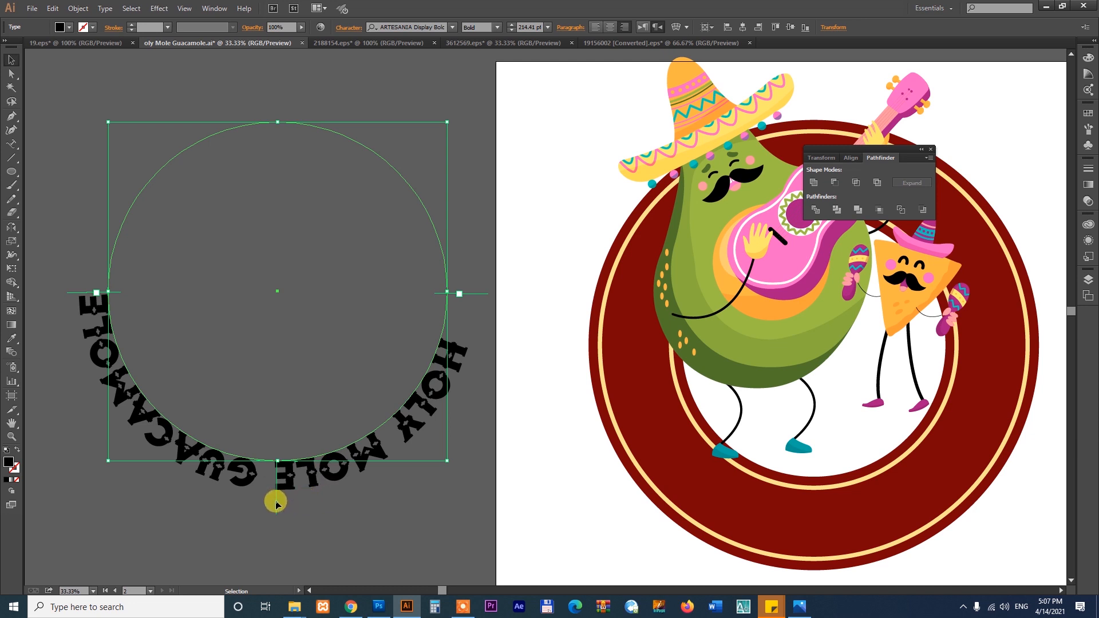
Step: Flip the path text to the inside of the circle so the lettering reads upright along the lower arc
drag(276, 503, 137, 294)
drag(264, 428, 262, 403)
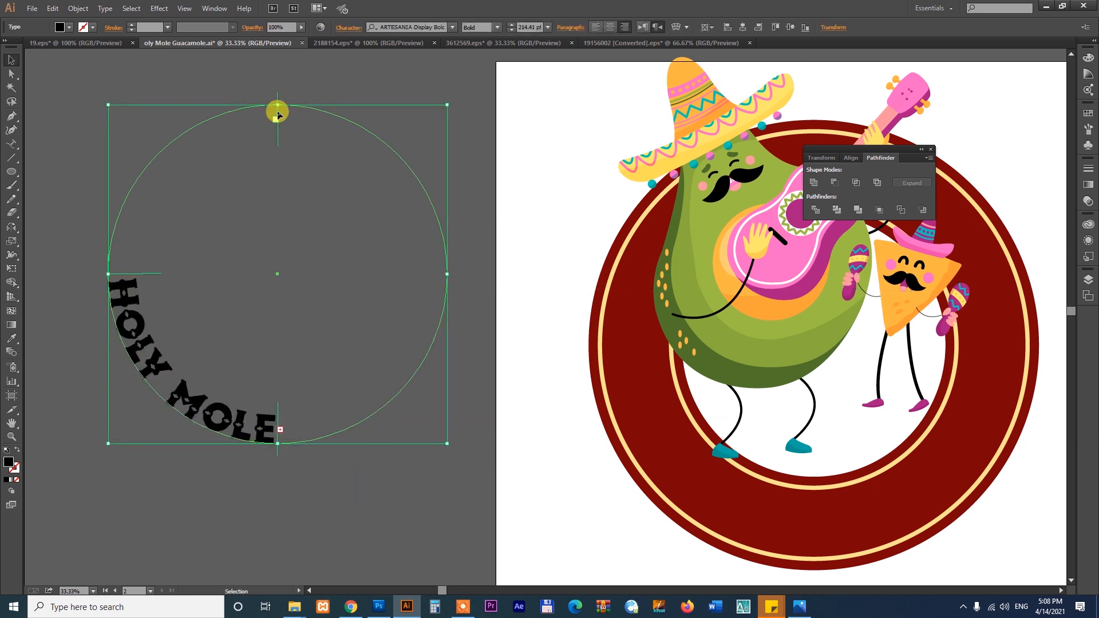
drag(278, 112, 181, 248)
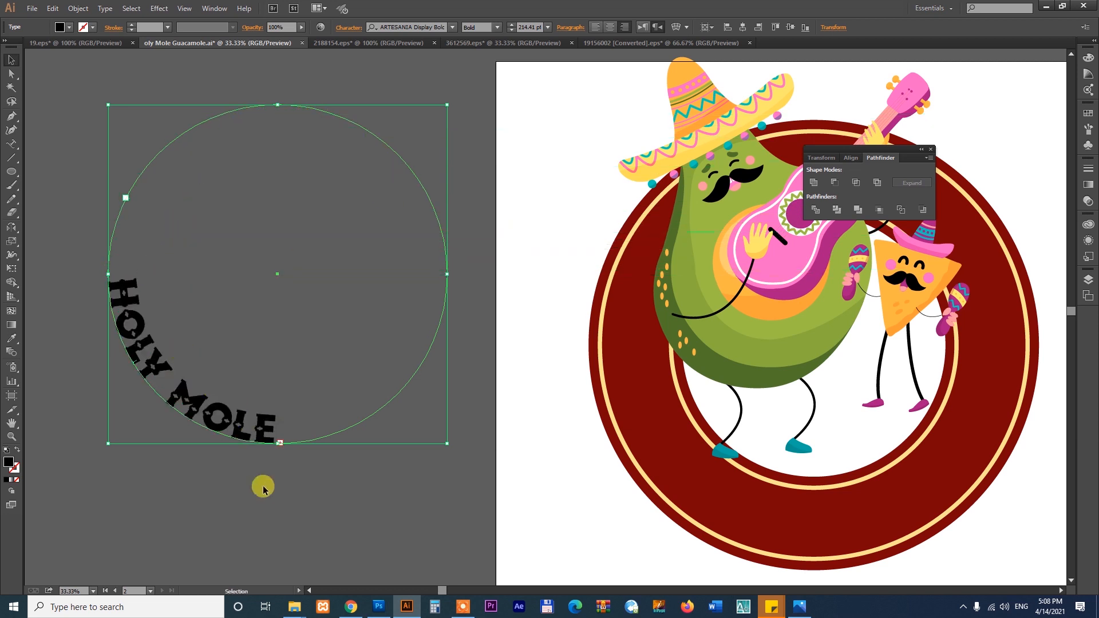
drag(258, 410, 301, 401)
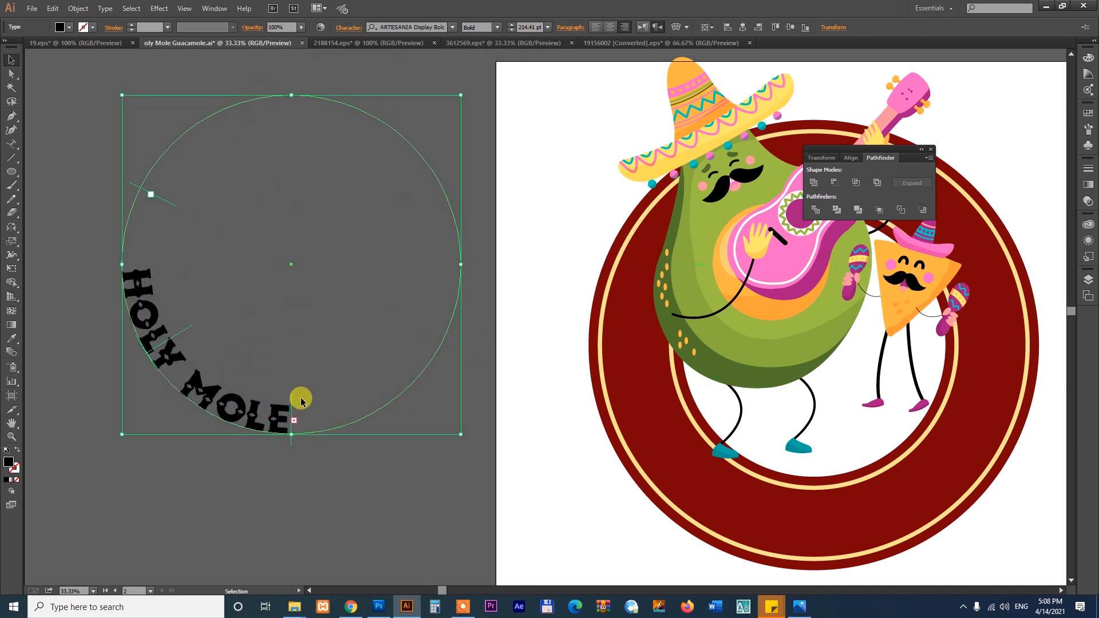
Step: Set the path text's brackets at the circle's left and right quadrant points to span the lower half
click(292, 396)
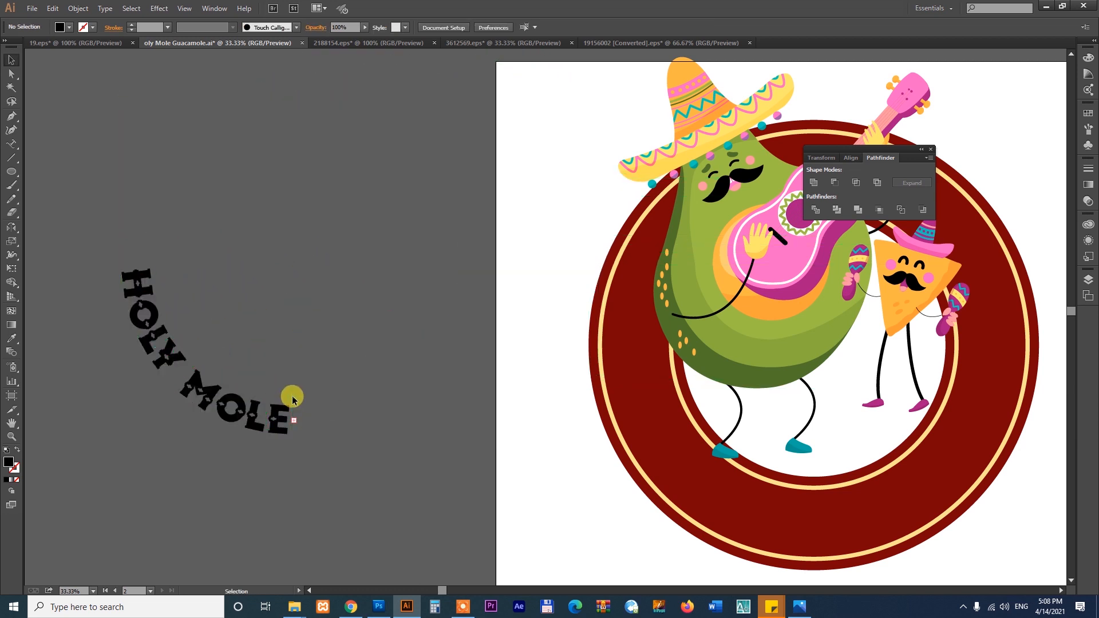
click(282, 412)
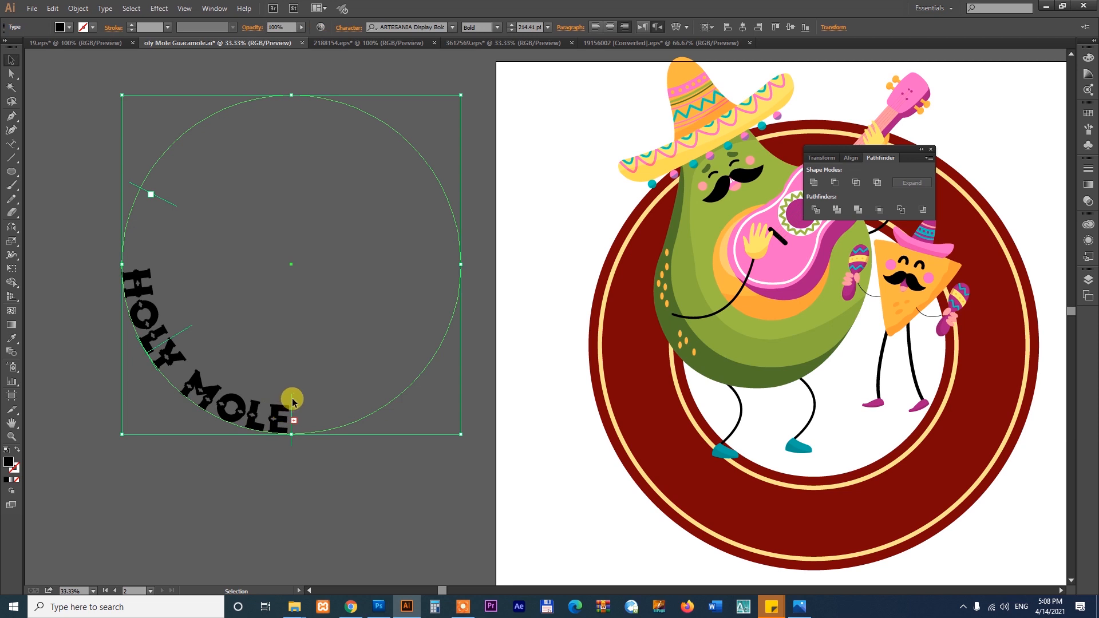
drag(292, 400, 446, 267)
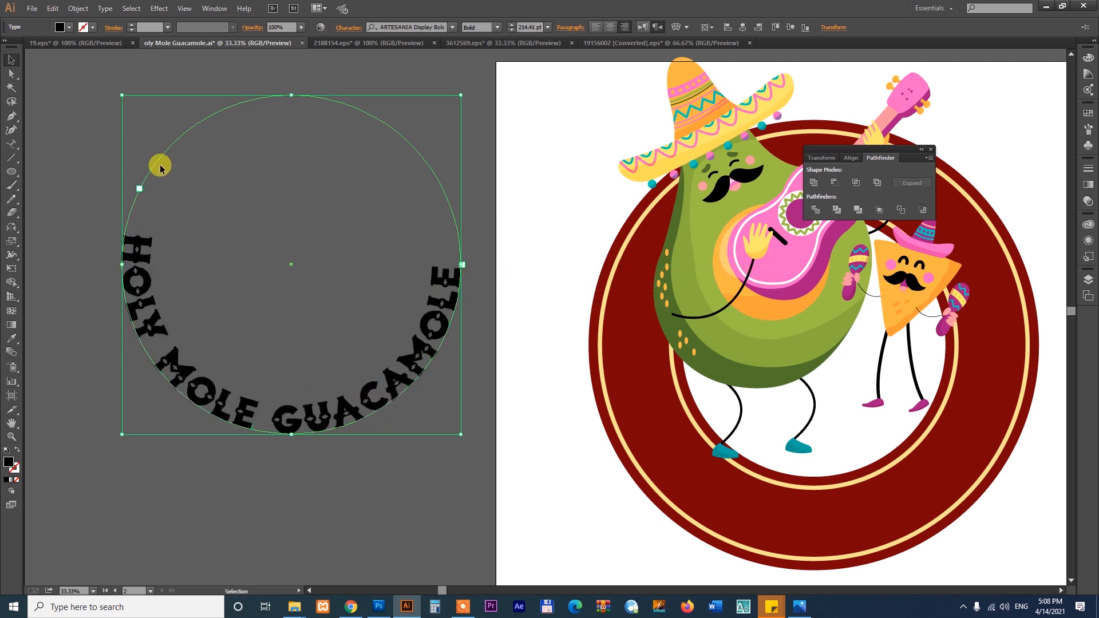
drag(307, 434, 305, 442)
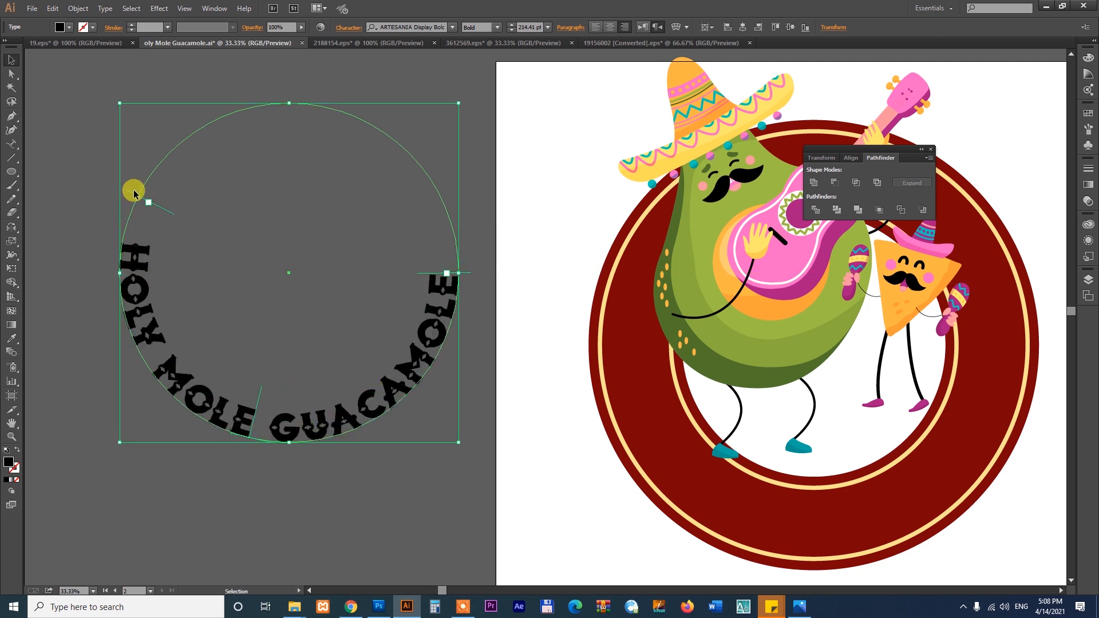
drag(129, 195, 348, 420)
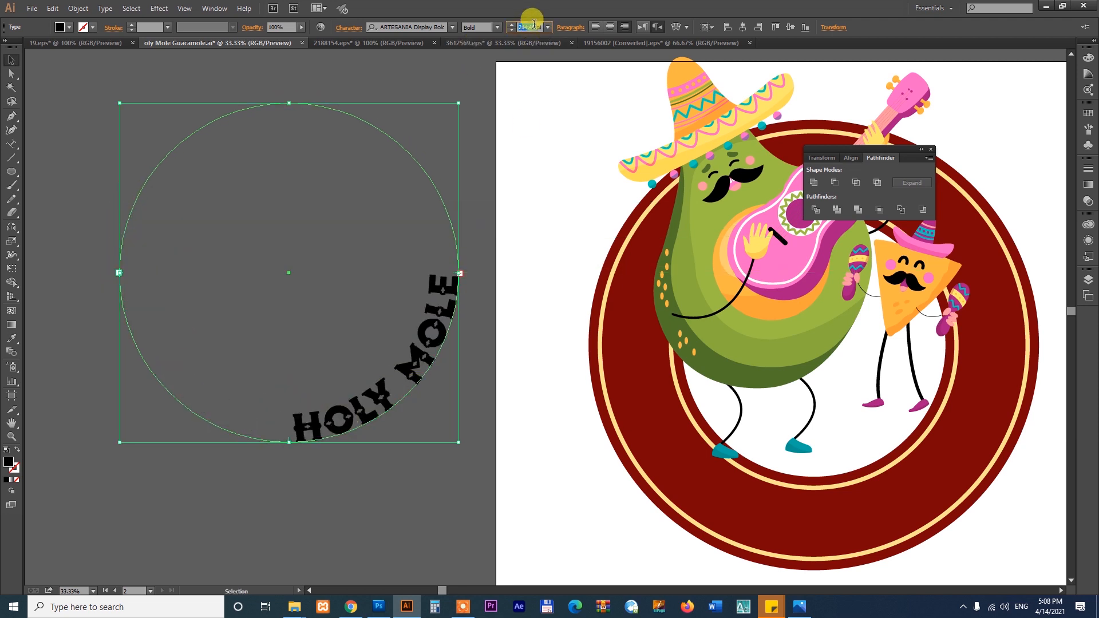
Step: Reduce the curved text's font size to 193 pt and center-align it between its brackets
scroll(534, 24, down, 8)
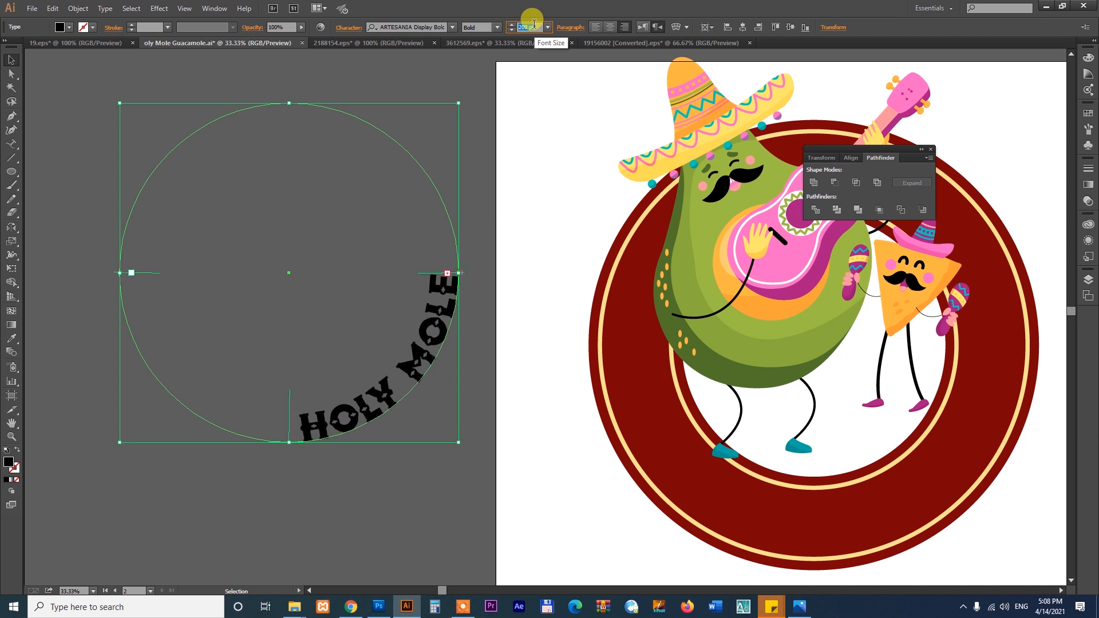
scroll(534, 24, down, 14)
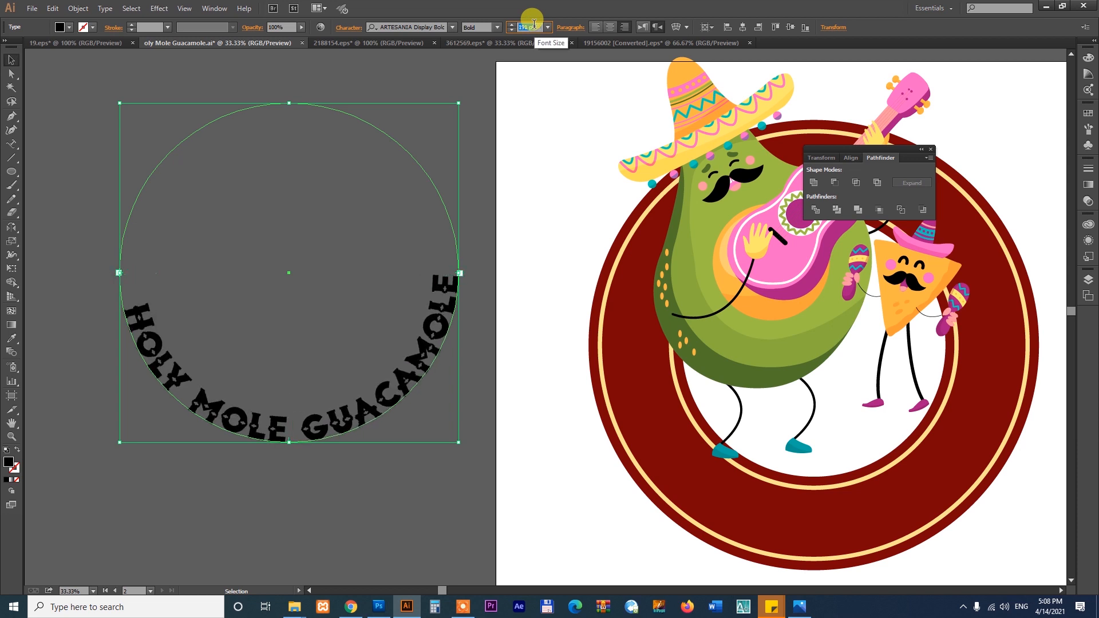
scroll(534, 24, up, 1)
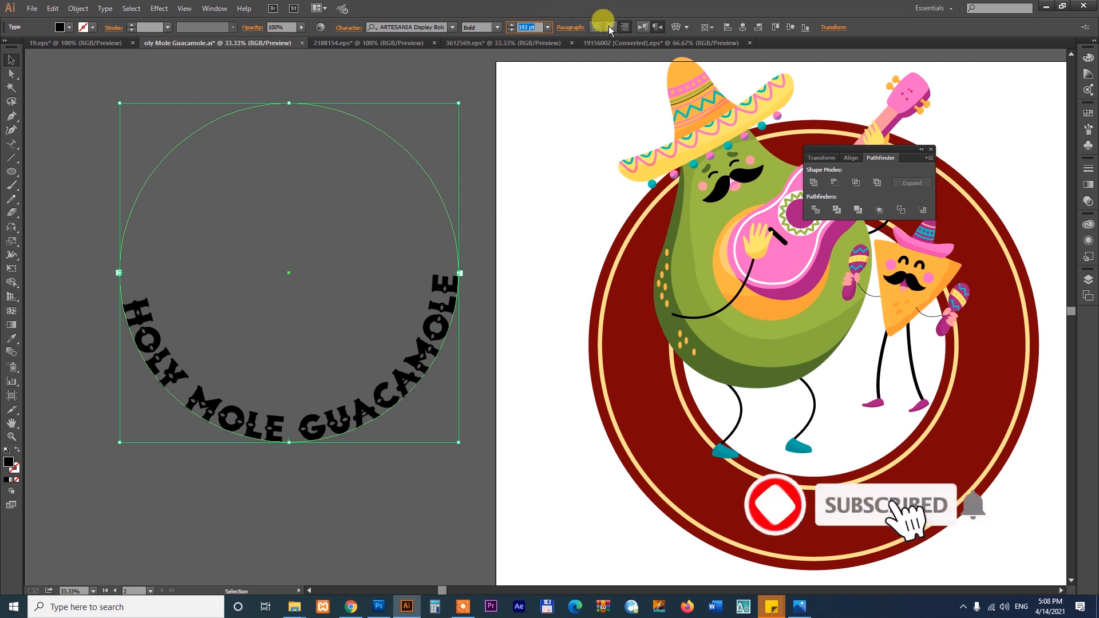
click(373, 514)
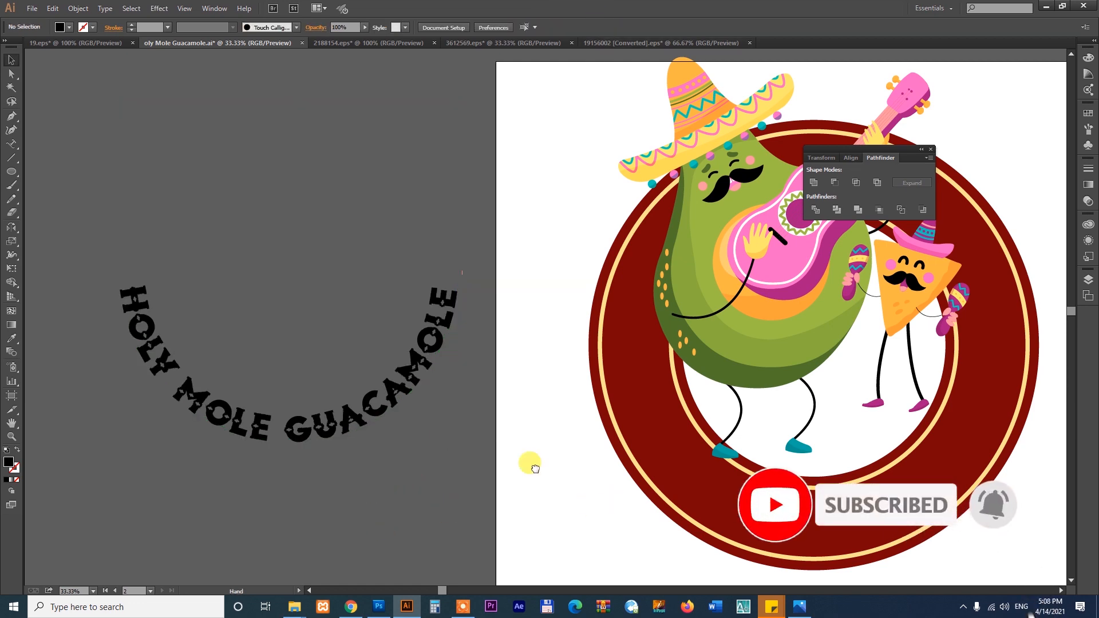
Step: Move the curved HOLY MOLE GUACAMOLE text onto the badge's lower red band and enlarge it to follow the ring
drag(532, 463, 225, 337)
drag(92, 264, 657, 385)
key(ctrl+minus)
drag(683, 317, 557, 355)
drag(182, 116, 683, 501)
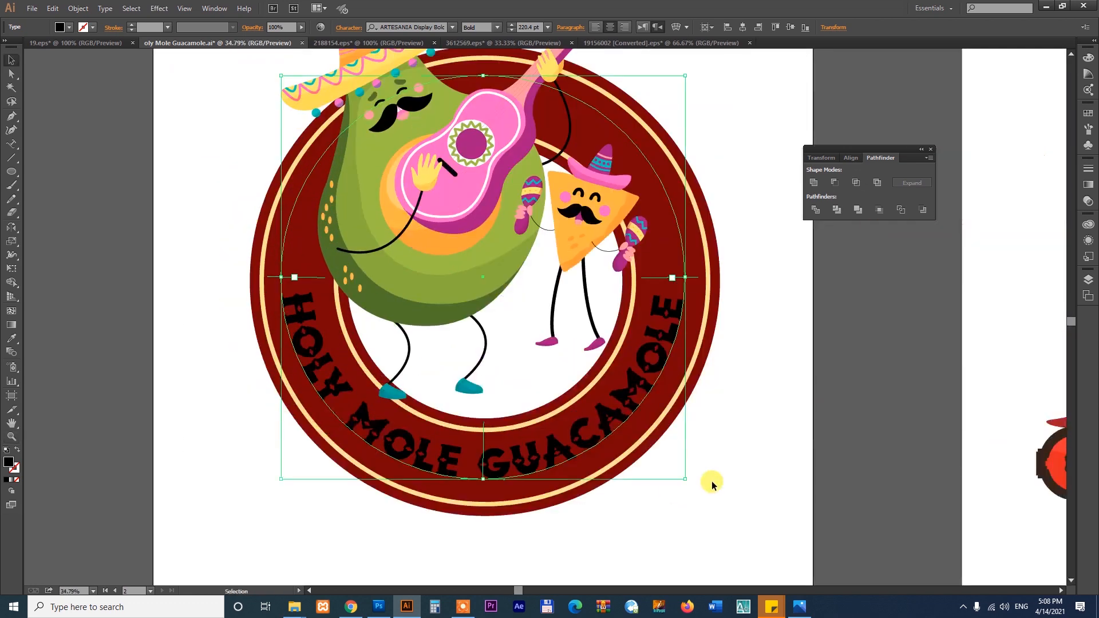
Step: Set the curved text's font size to 224 pt
double_click(524, 23)
key(Up)
key(Up)
key(Up)
key(Up)
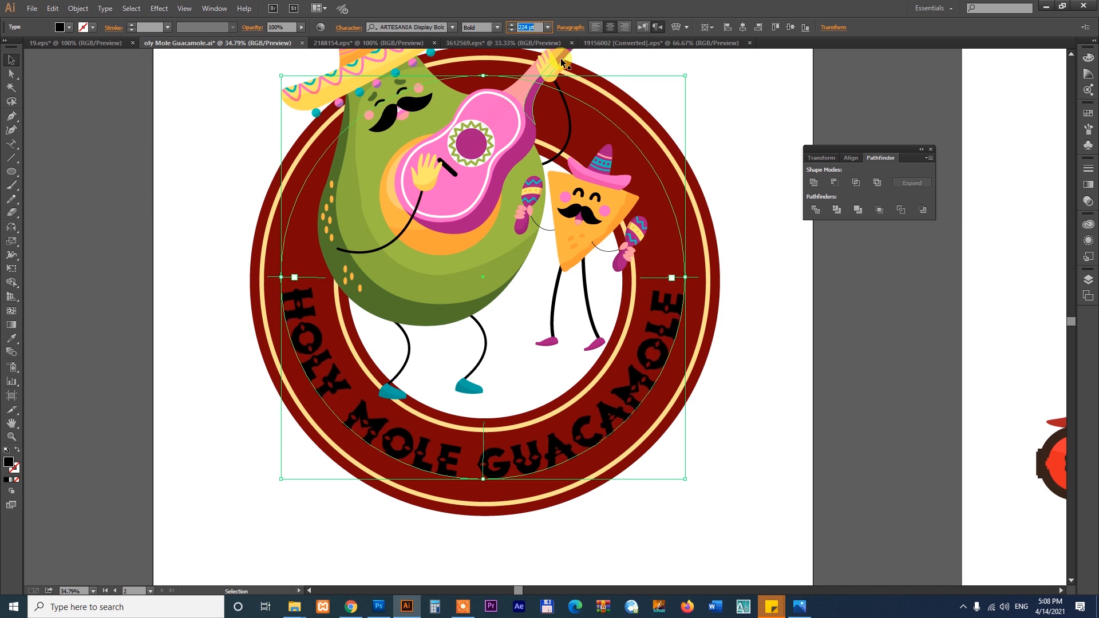
Step: Set the curved text's font size to 226 pt
key(Up)
key(Up)
key(Up)
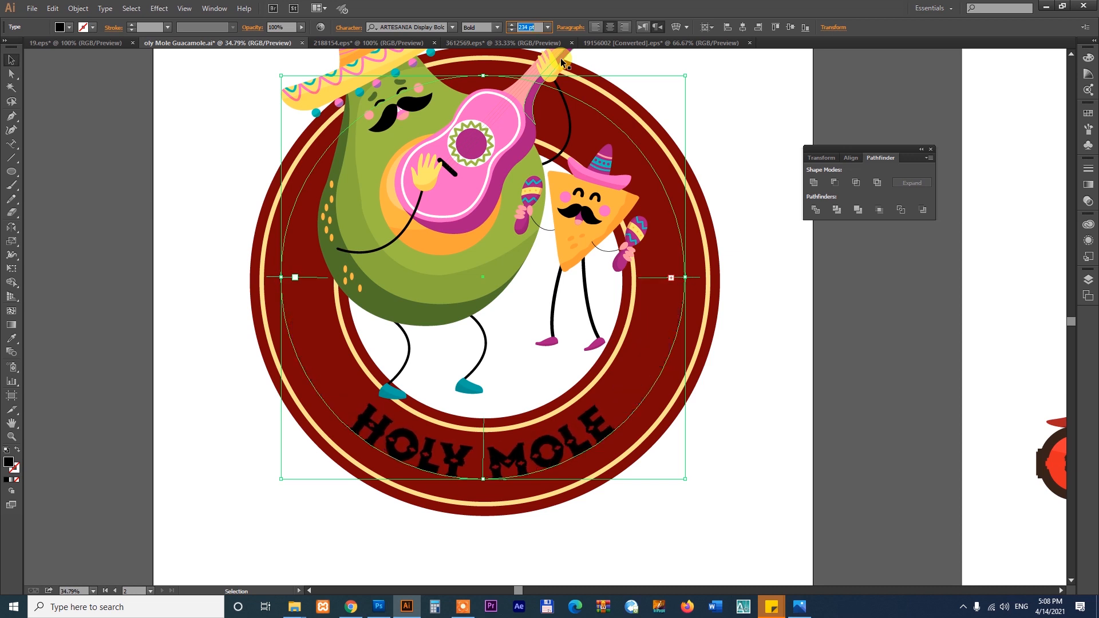
key(Down)
key(Down)
key(Down)
key(Down)
key(Down)
key(Down)
key(Down)
key(Down)
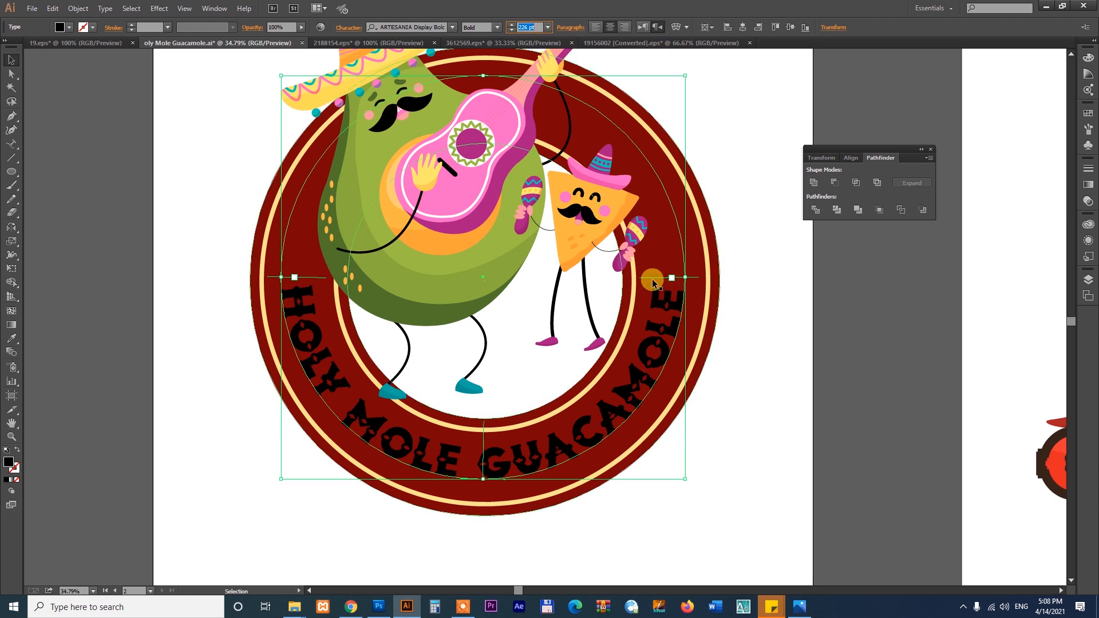
Step: Extend the path text's brackets to the circle's upper-left and upper-right, and reposition the lettering within the badge's red band
drag(654, 278, 607, 146)
click(141, 288)
click(336, 383)
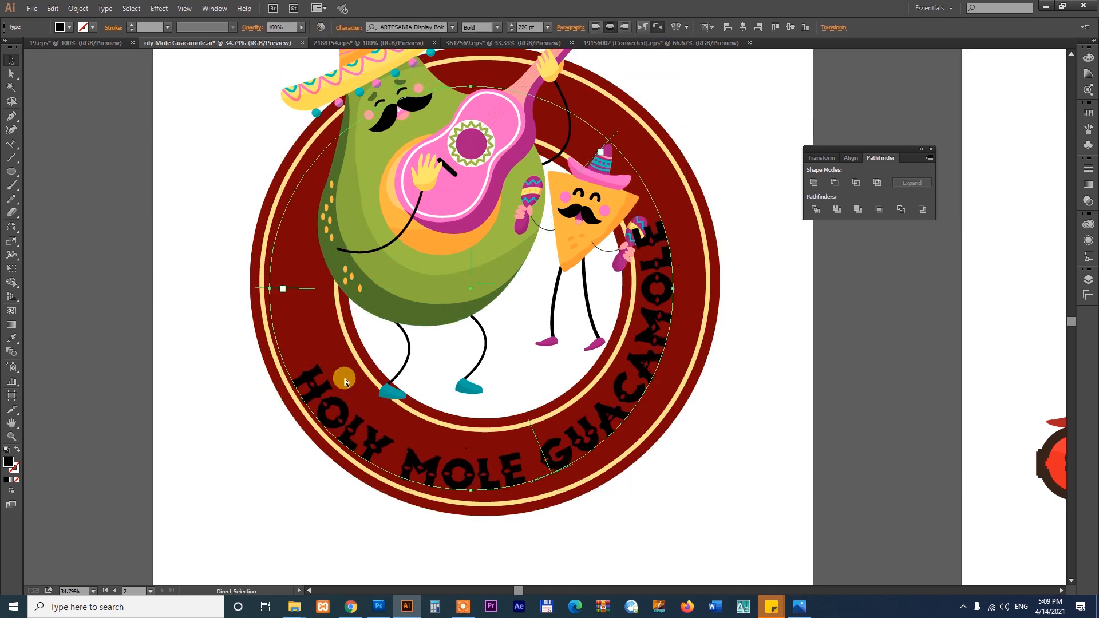
drag(344, 402, 309, 317)
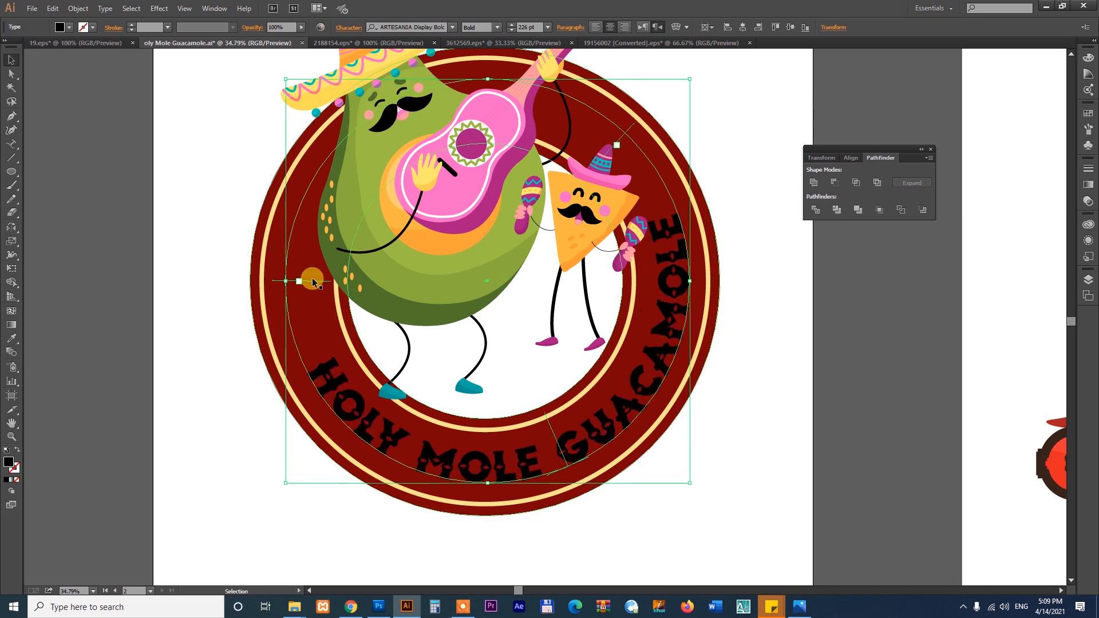
drag(314, 260, 334, 160)
click(712, 383)
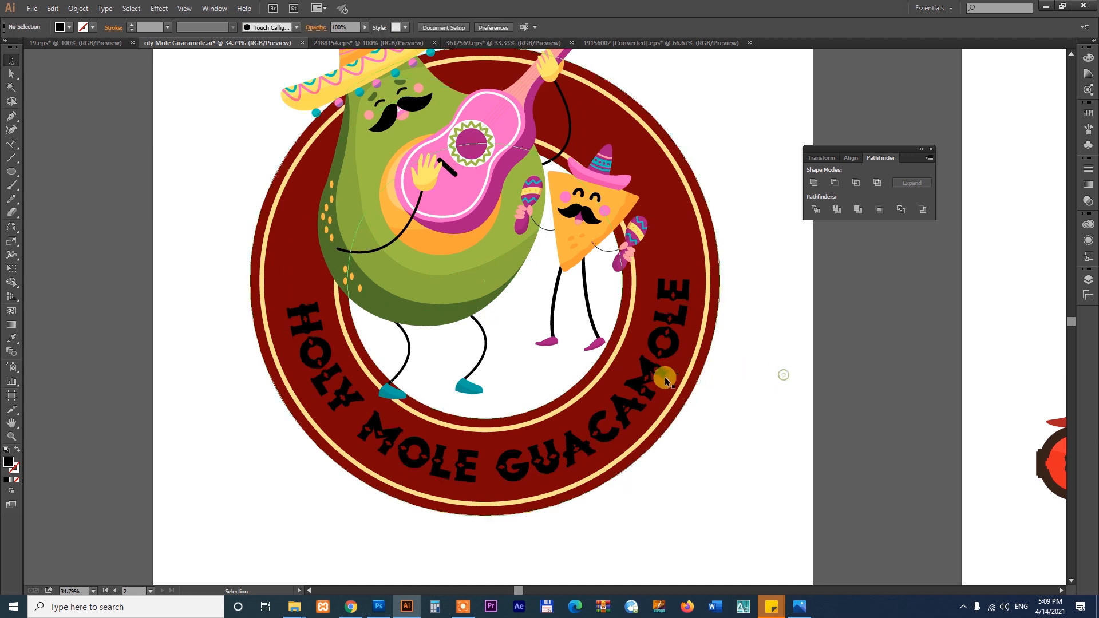
drag(650, 381, 650, 382)
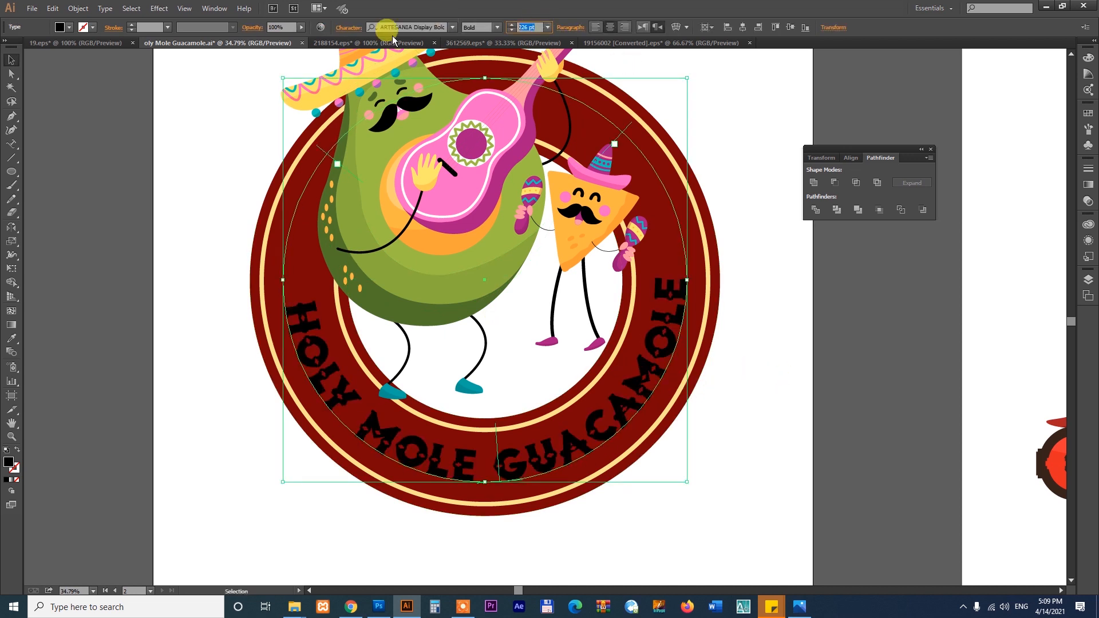
Step: Increase the curved HOLY MOLE GUACAMOLE text's font size to 254 pt
key(Up)
key(Up)
key(Up)
key(Up)
key(Up)
key(Up)
key(Up)
key(Up)
key(Up)
key(Up)
key(Up)
key(Up)
key(Up)
key(Up)
key(Up)
key(Up)
key(Up)
key(Up)
key(Up)
key(Up)
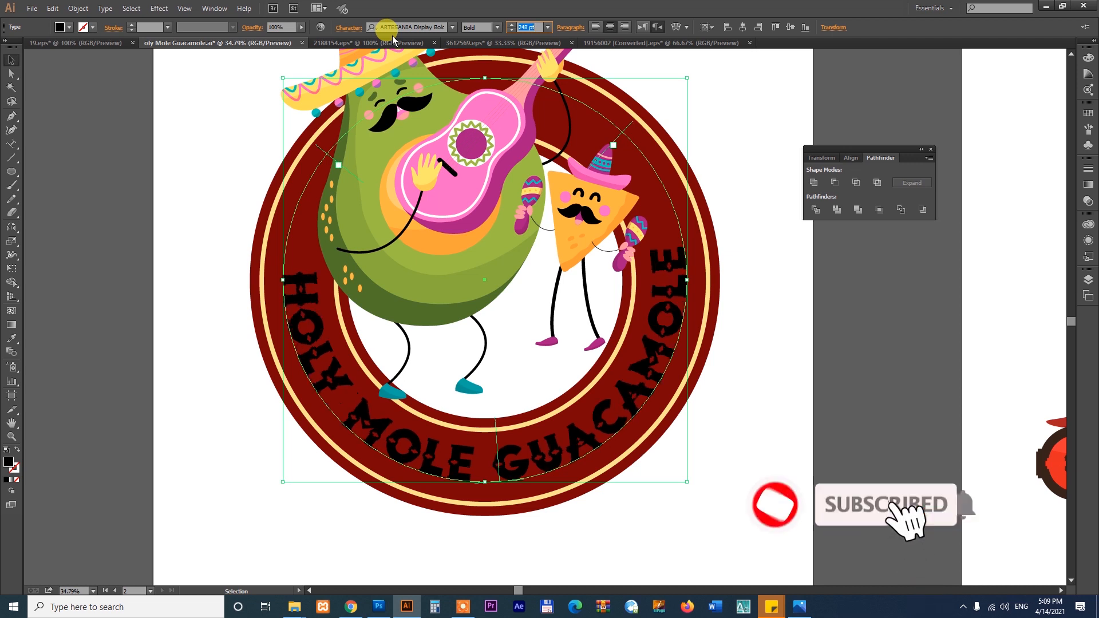
key(Up)
key(Up)
key(Up)
key(Up)
key(Up)
key(Up)
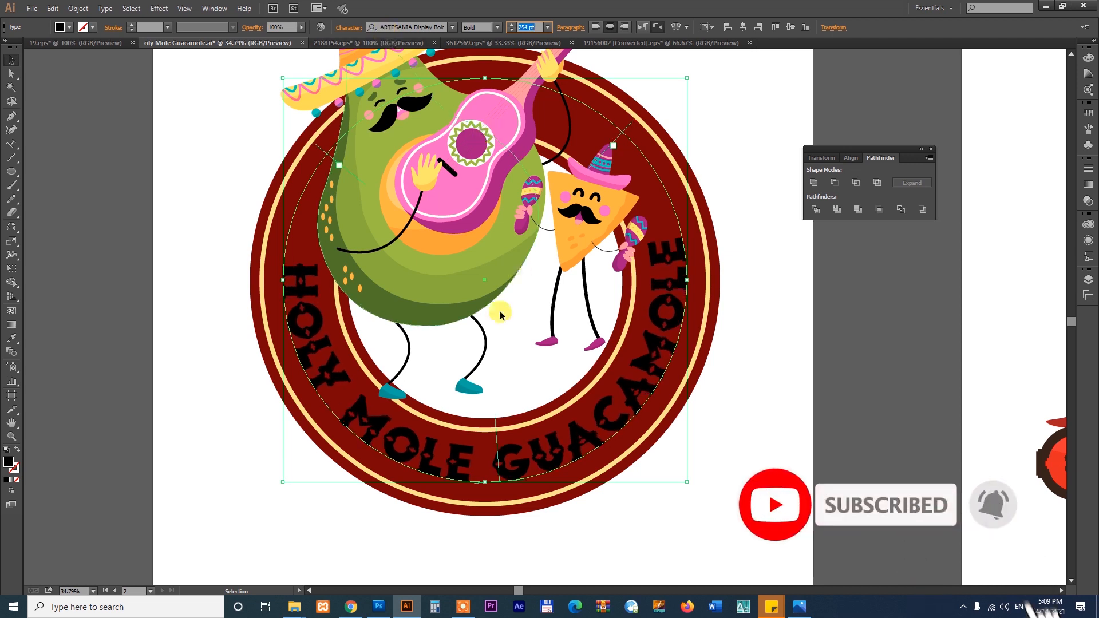
Step: Shift the curved text slightly downward and align it horizontally to the center of the outer red ring
drag(558, 459, 559, 465)
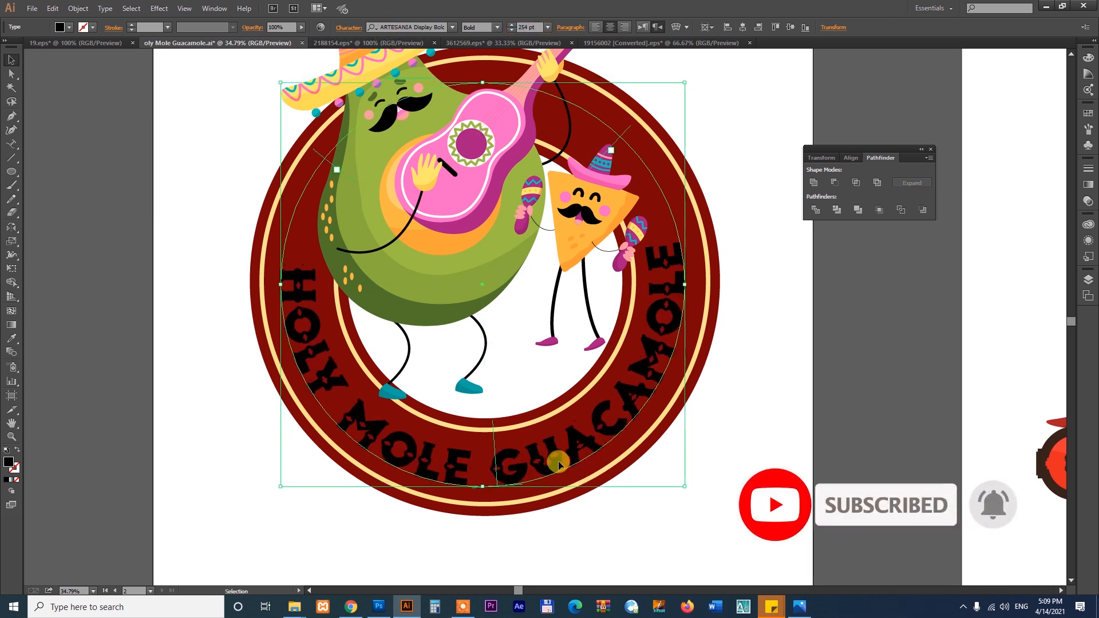
shift+click(710, 306)
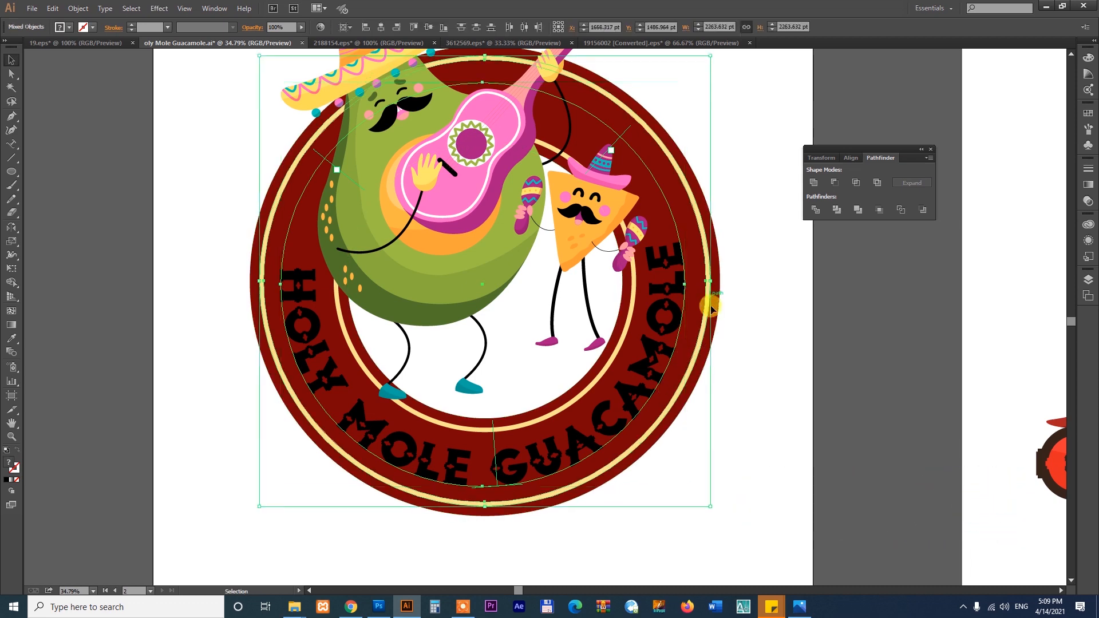
shift+click(712, 307)
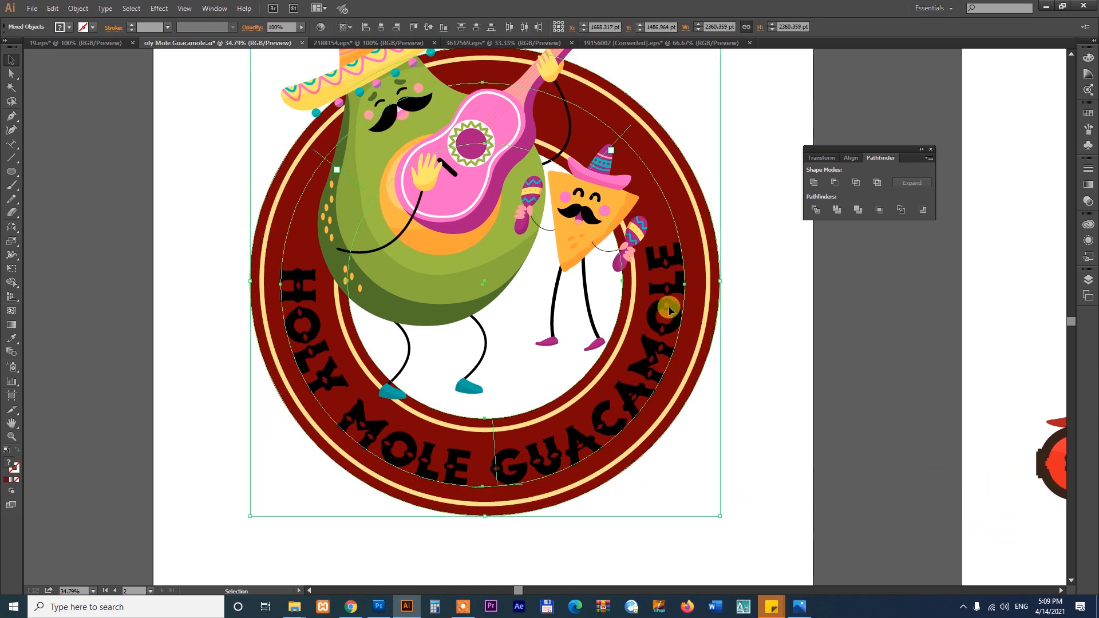
click(669, 307)
click(766, 283)
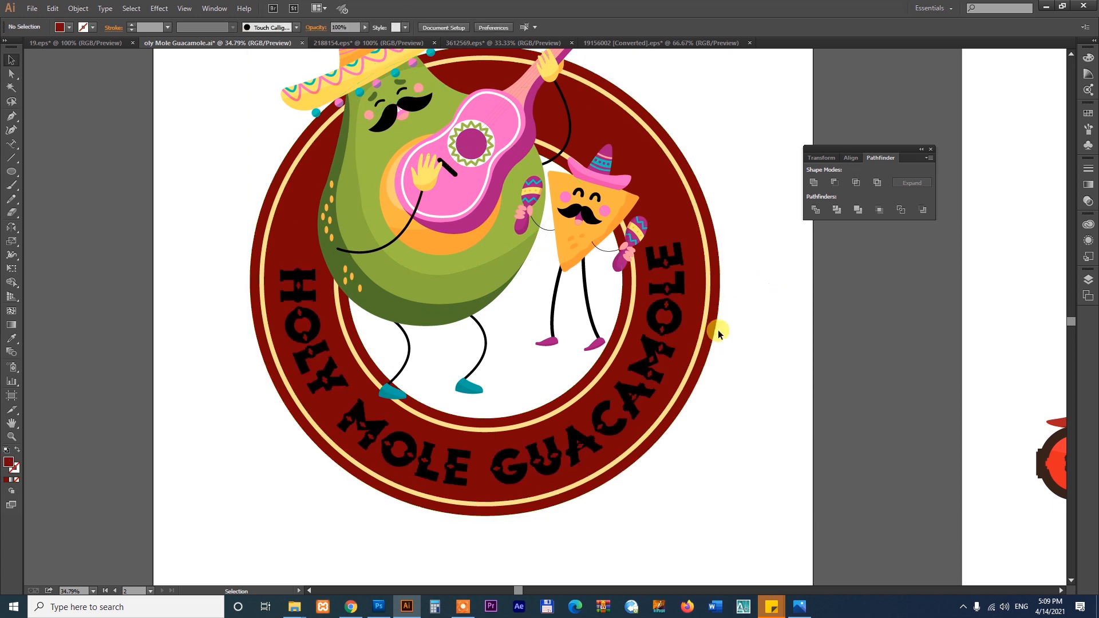
click(714, 329)
shift+click(662, 329)
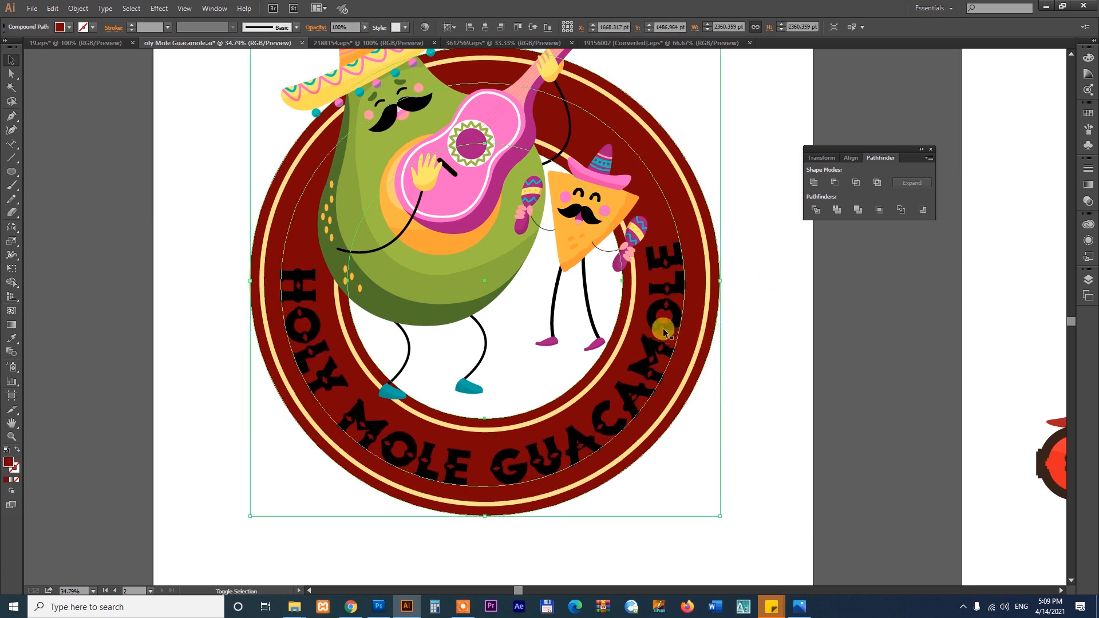
click(716, 327)
click(381, 27)
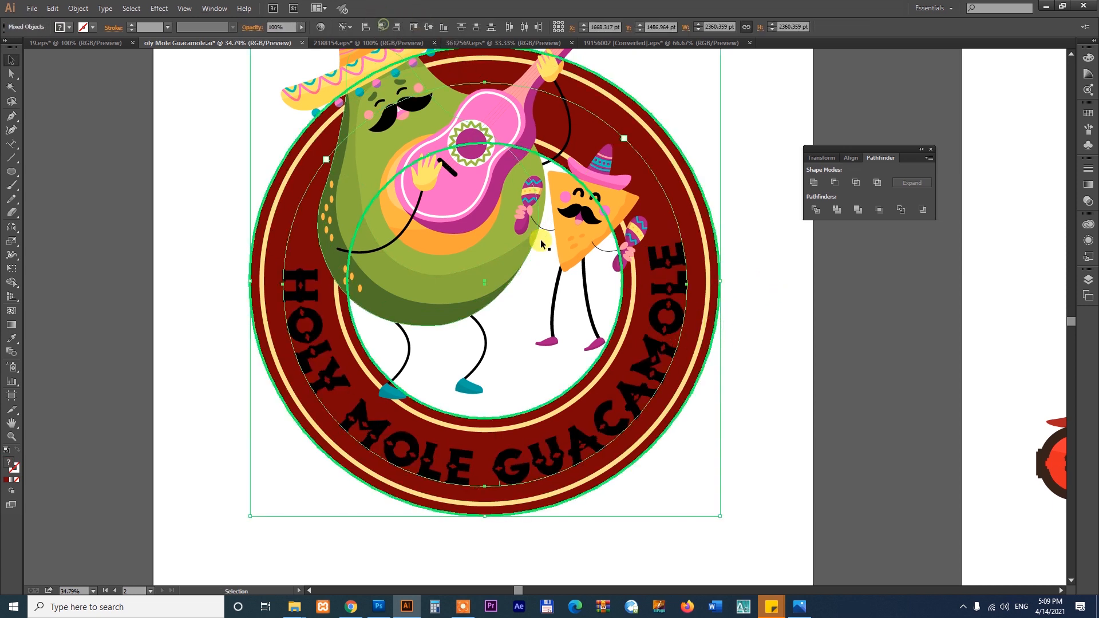
Step: Nudge the curved text slightly upward and fine-tune its upper brackets so the lettering sits evenly around the lower band
click(731, 361)
click(669, 326)
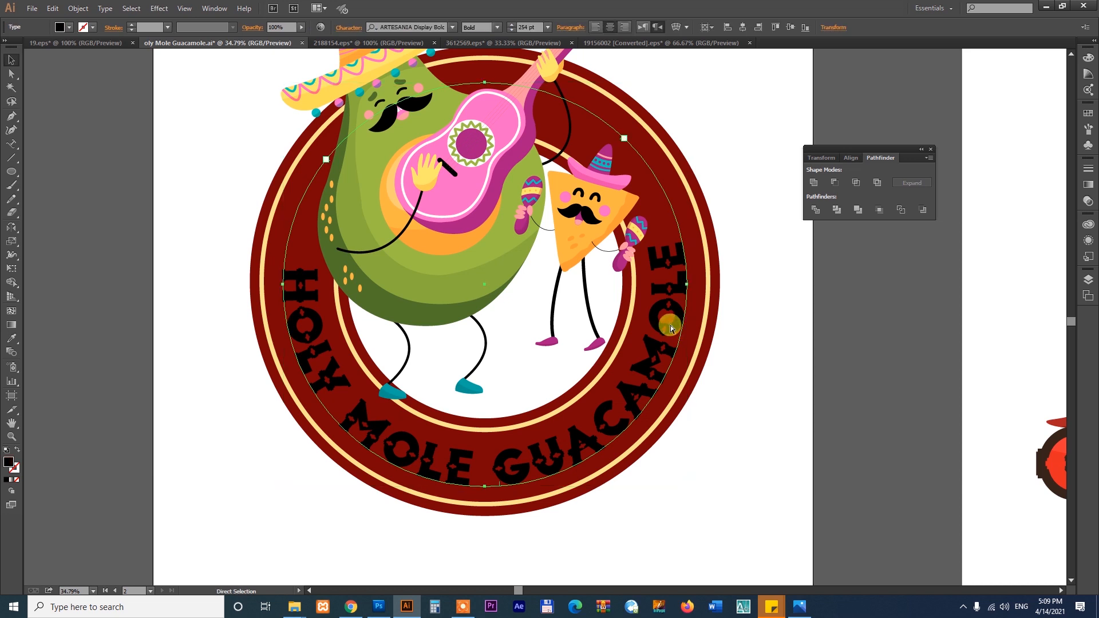
key(ctrl+minus)
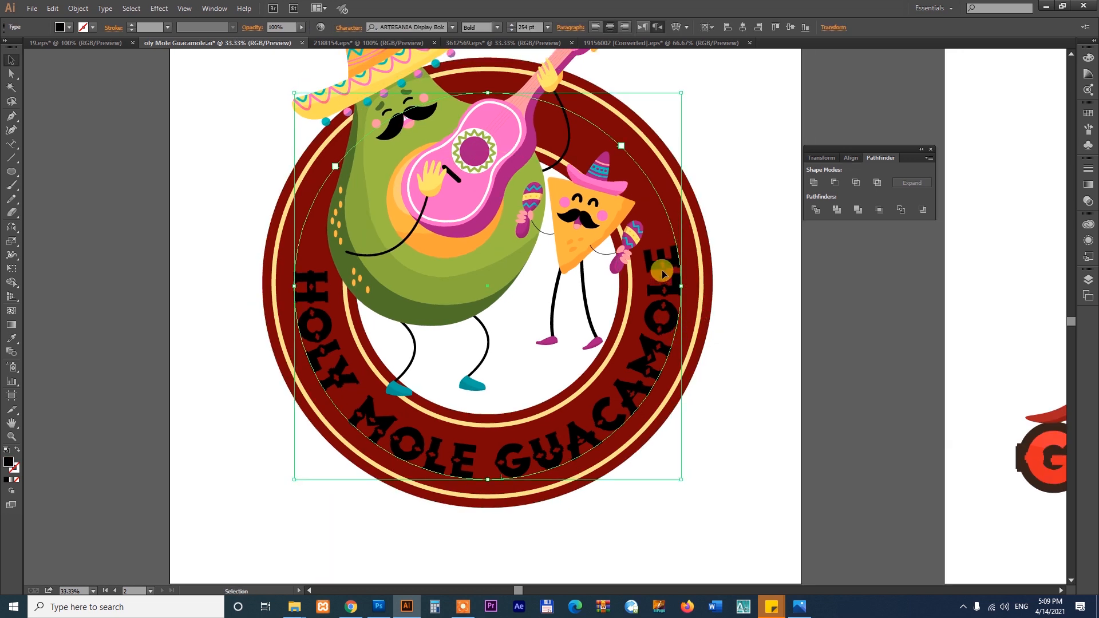
drag(661, 270, 662, 271)
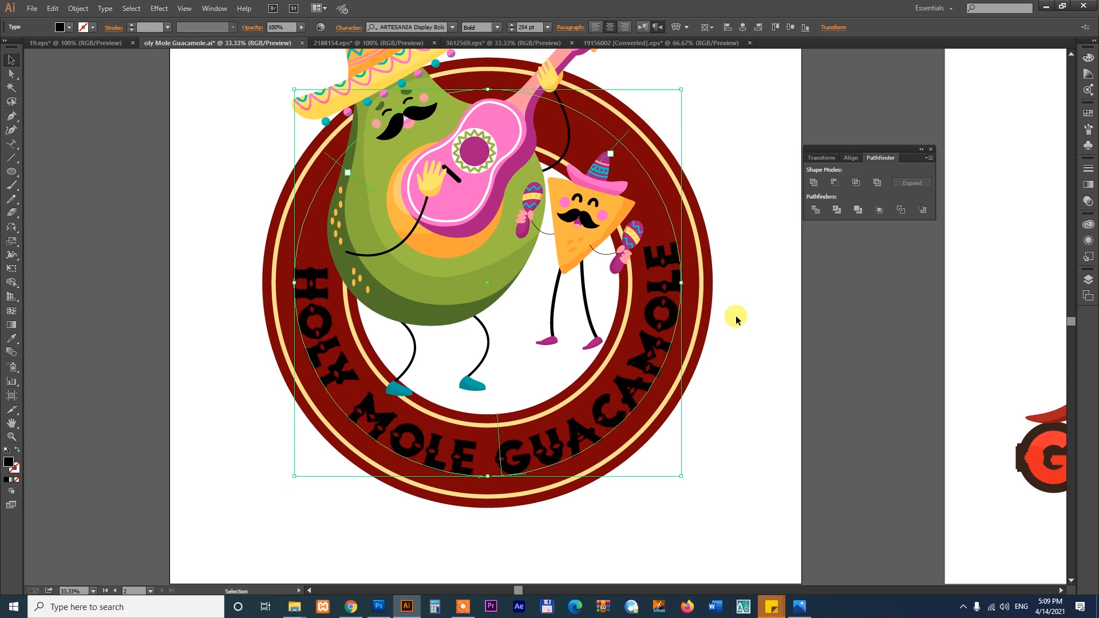
Step: Recolor the curved text by sampling the light yellow of the badge's thin outer ring with the Eyedropper
key(i)
click(701, 270)
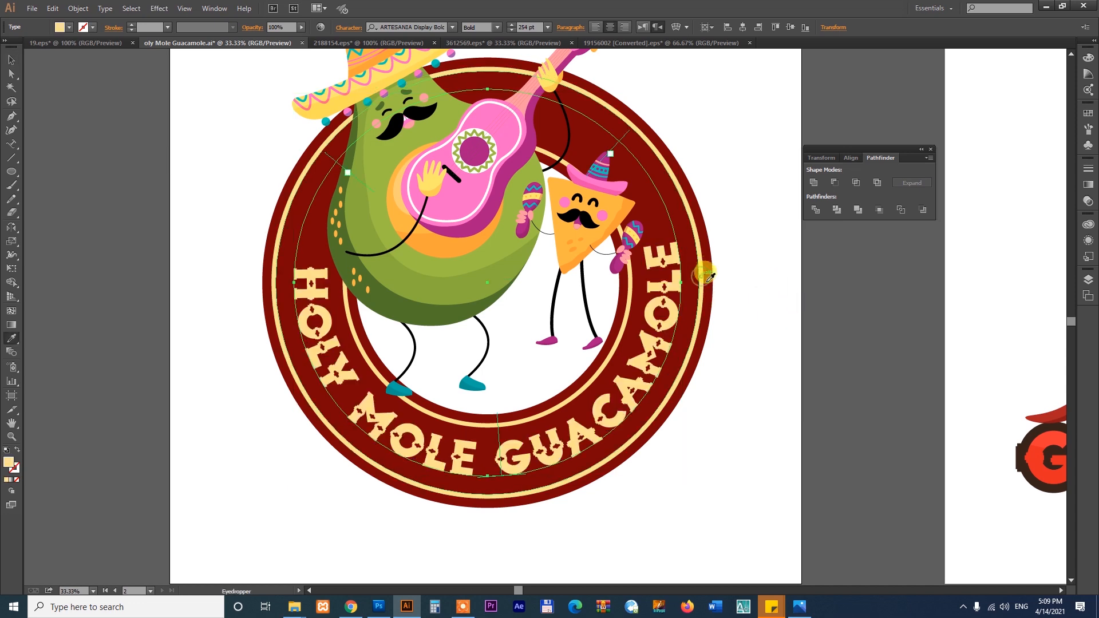
key(v)
click(763, 300)
Step: Select the complete avocado badge with its characters and lettering, and move it down to center it on its artboard
key(ctrl+alt+0)
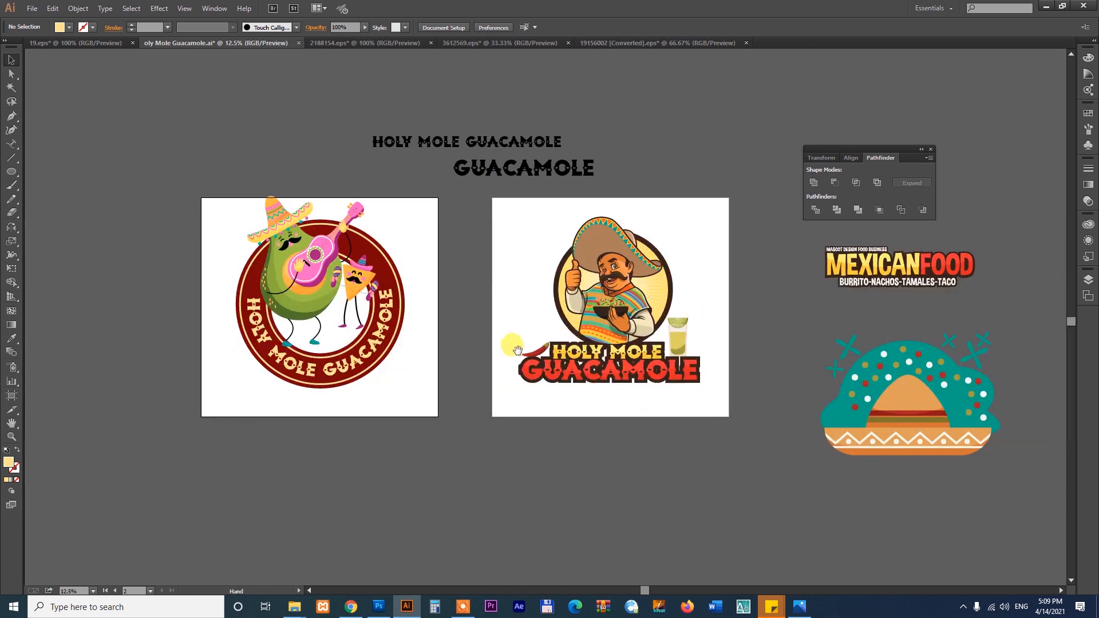
drag(517, 350, 515, 372)
drag(129, 179, 805, 515)
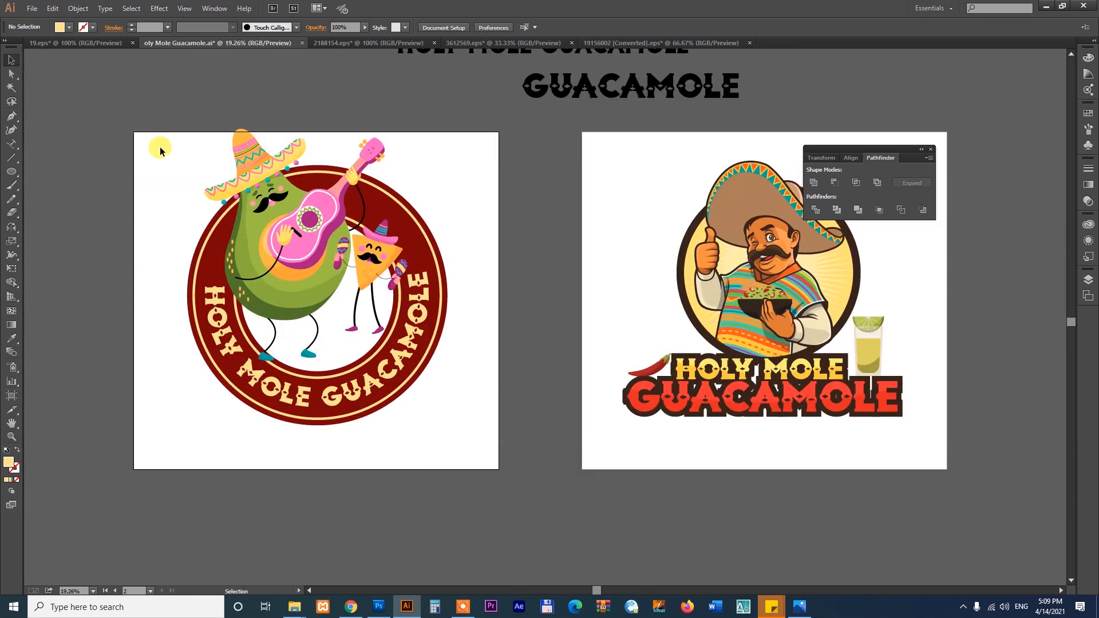
drag(160, 150, 498, 436)
drag(410, 336, 412, 359)
mouse_move(447, 449)
mouse_down()
mouse_move(429, 431)
mouse_move(437, 437)
mouse_move(428, 457)
mouse_move(441, 460)
mouse_up()
click(467, 405)
key(ctrl+minus)
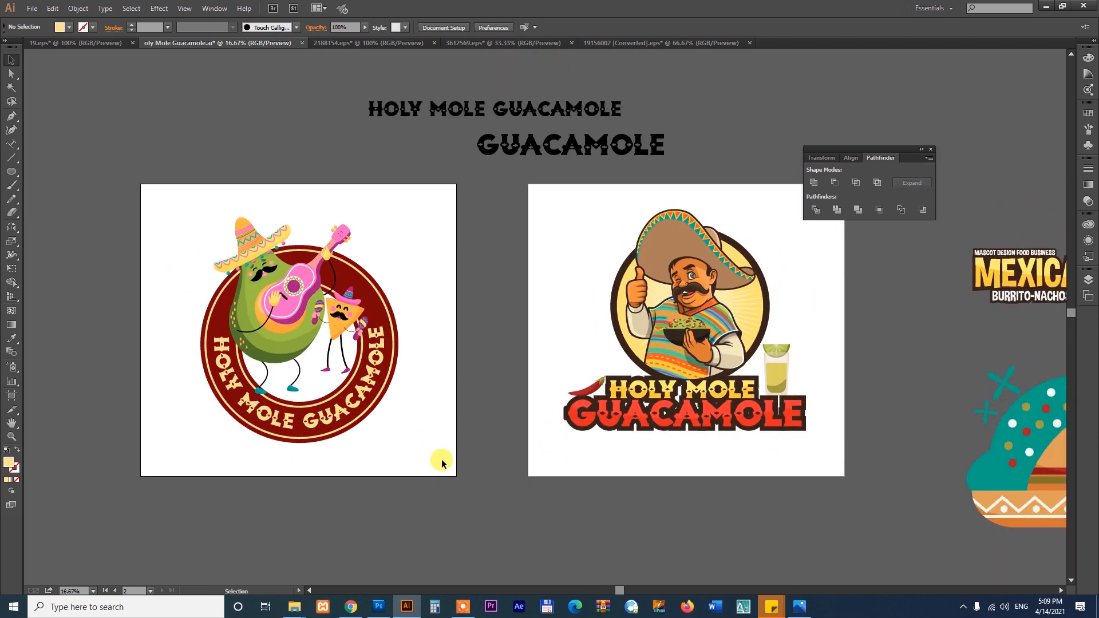
drag(530, 433, 390, 444)
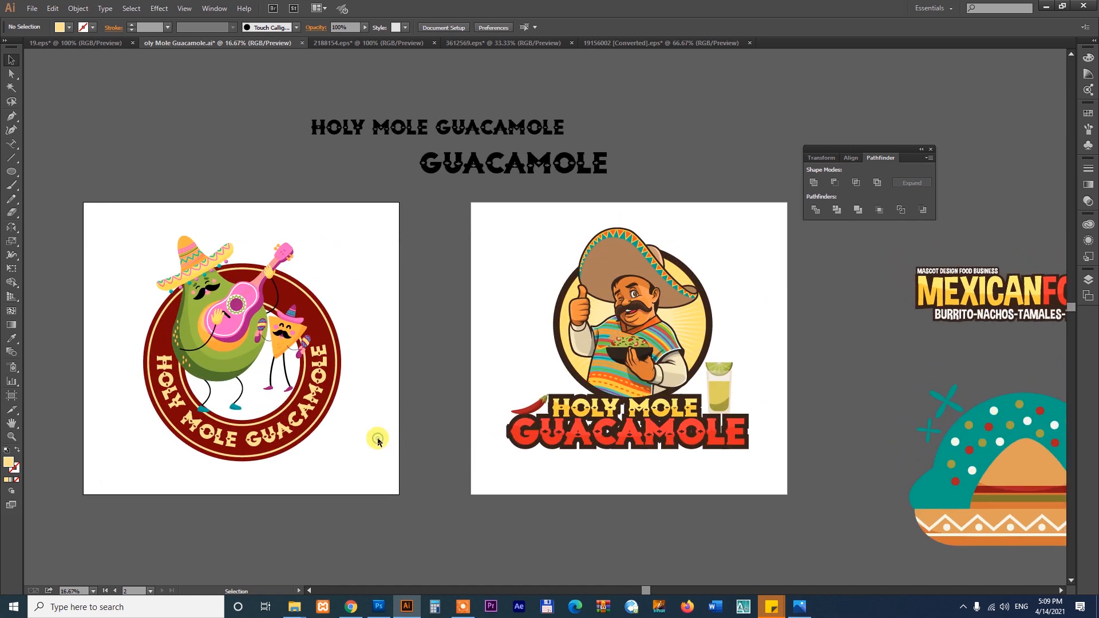
Step: Duplicate the avocado and mascot artboards with their artwork, placing each copy directly below its original
key(shift+o)
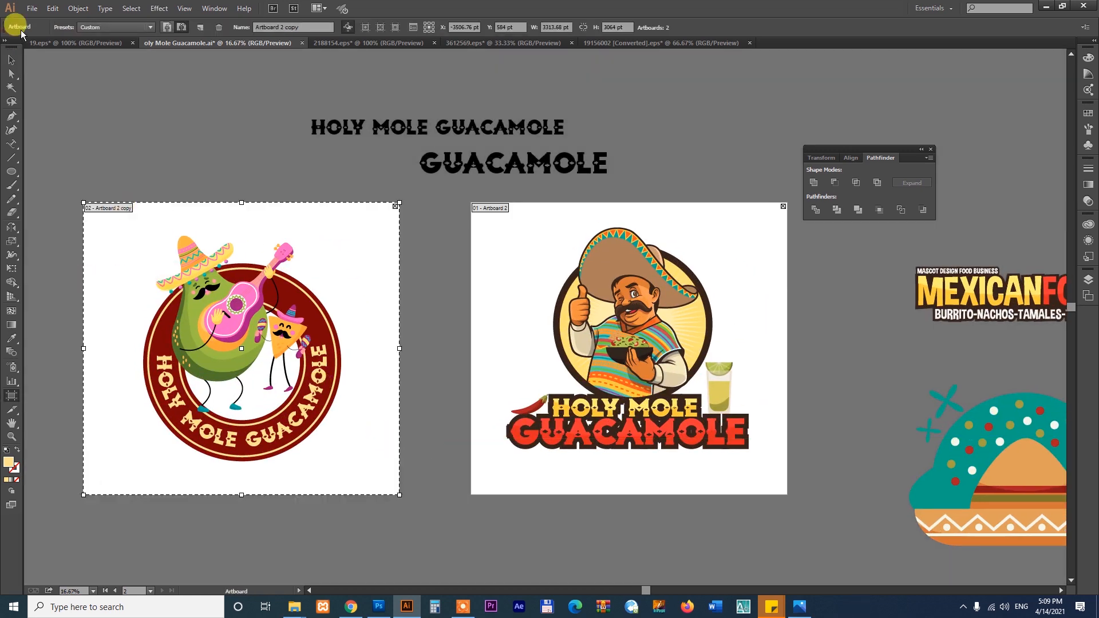
click(32, 8)
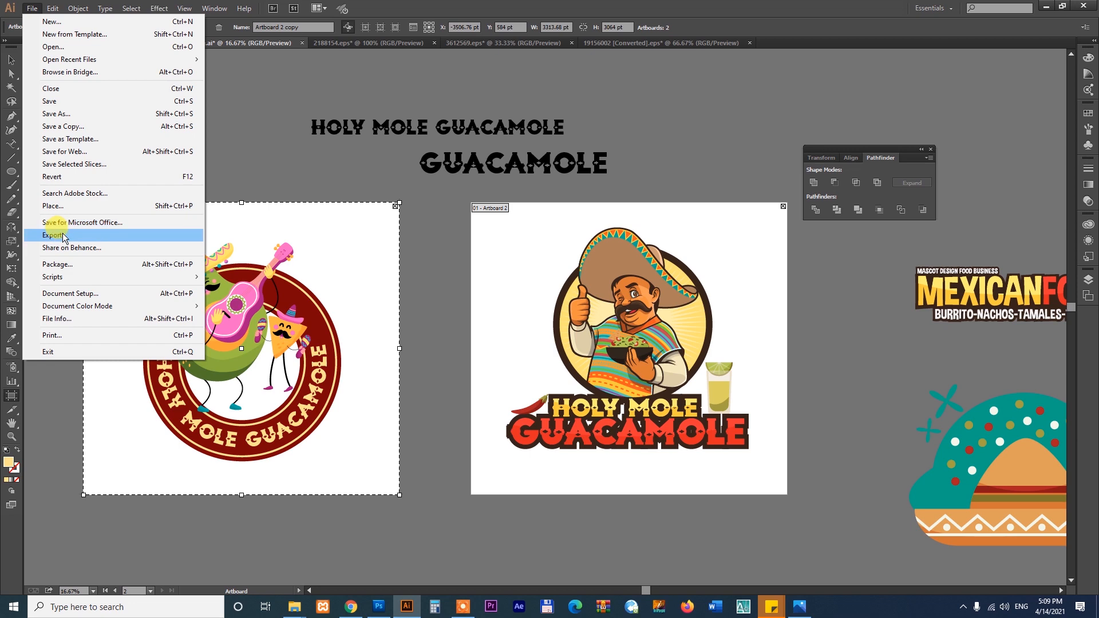
click(366, 173)
drag(348, 281, 383, 450)
drag(660, 131, 663, 448)
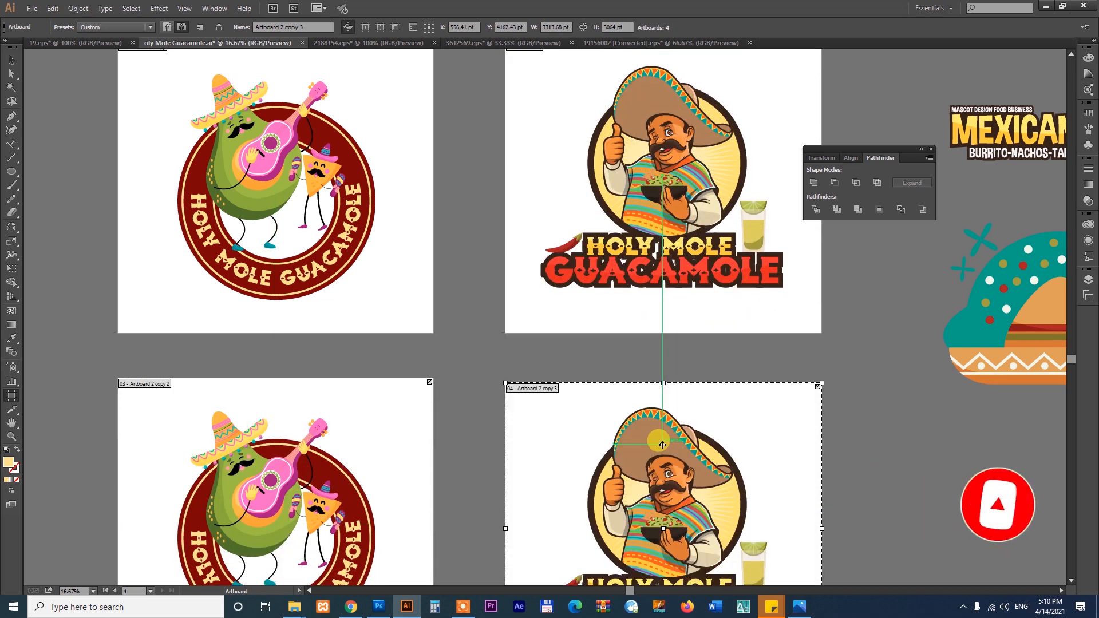
Step: Draw a rectangle about 3314 by 3064 pt covering the duplicated mascot artboard and send it behind the artwork
drag(544, 353, 340, 82)
key(v)
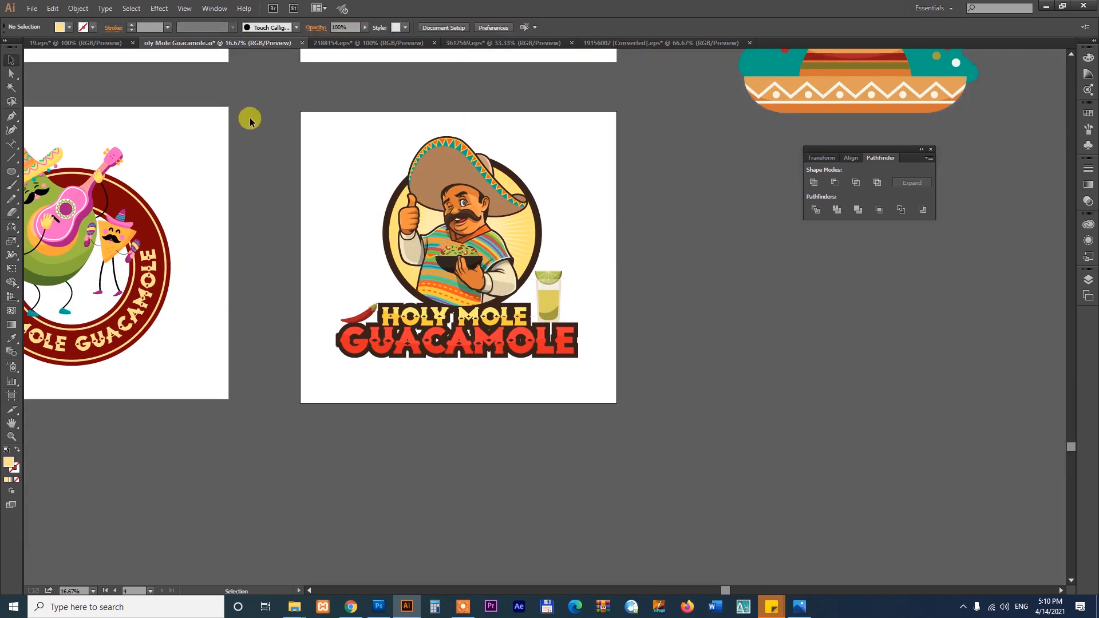
key(m)
drag(300, 111, 617, 403)
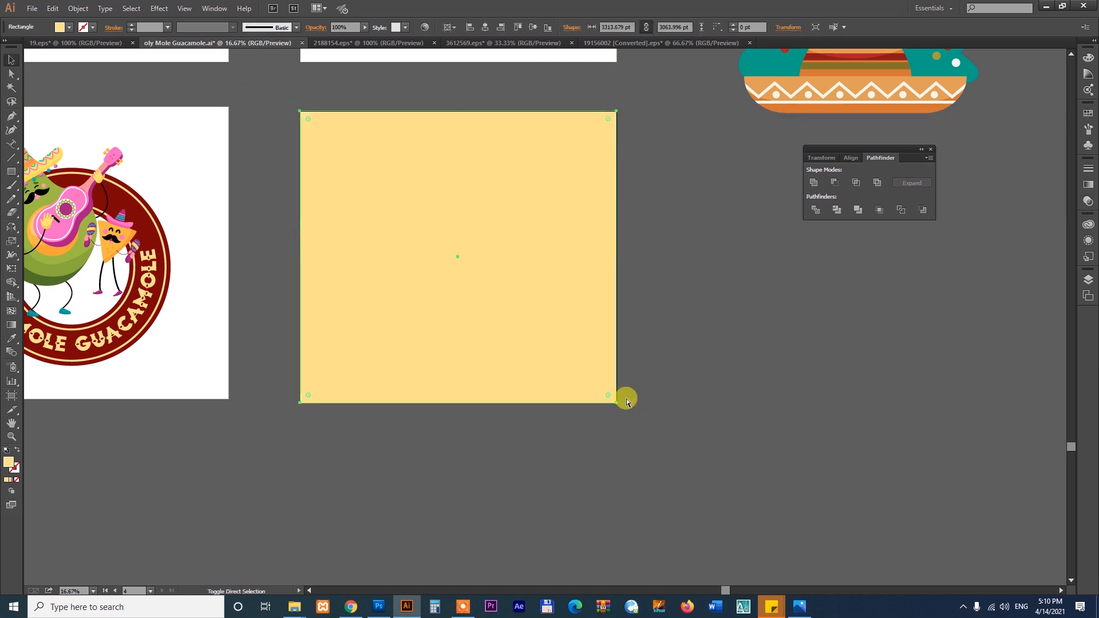
key(ctrl+shift+[)
Step: Fill the background rectangle with a radial gradient
drag(482, 412, 473, 471)
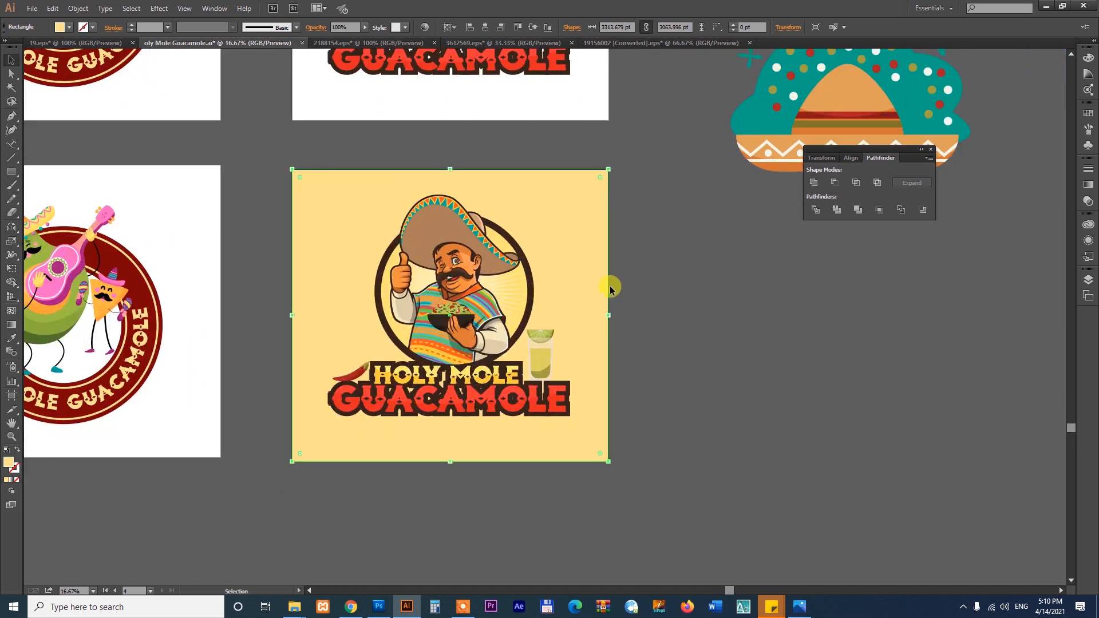
click(12, 480)
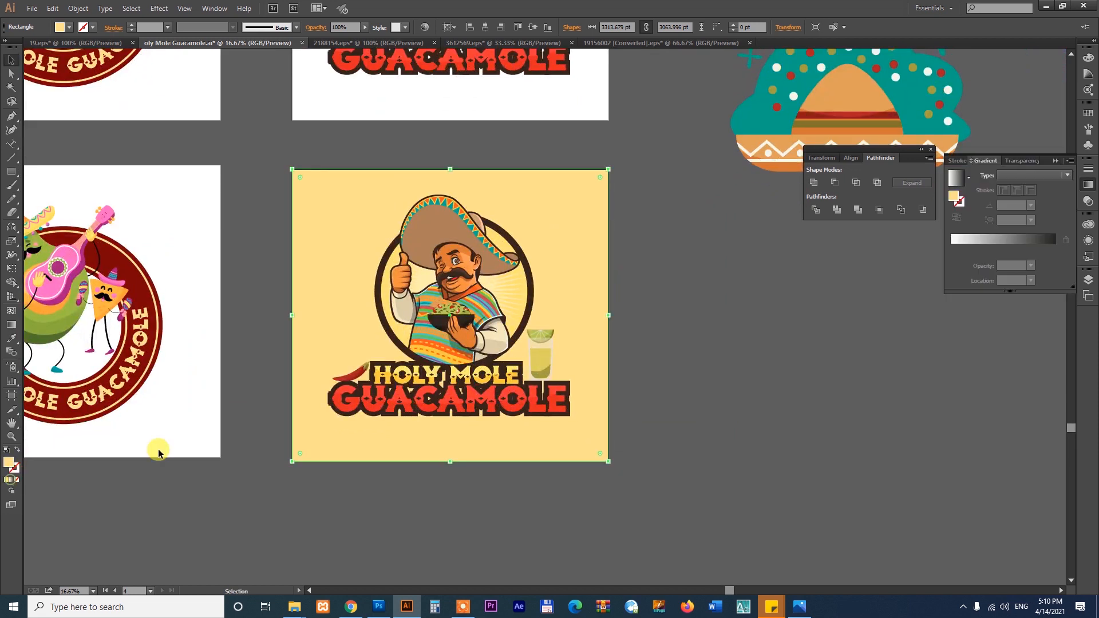
click(1002, 178)
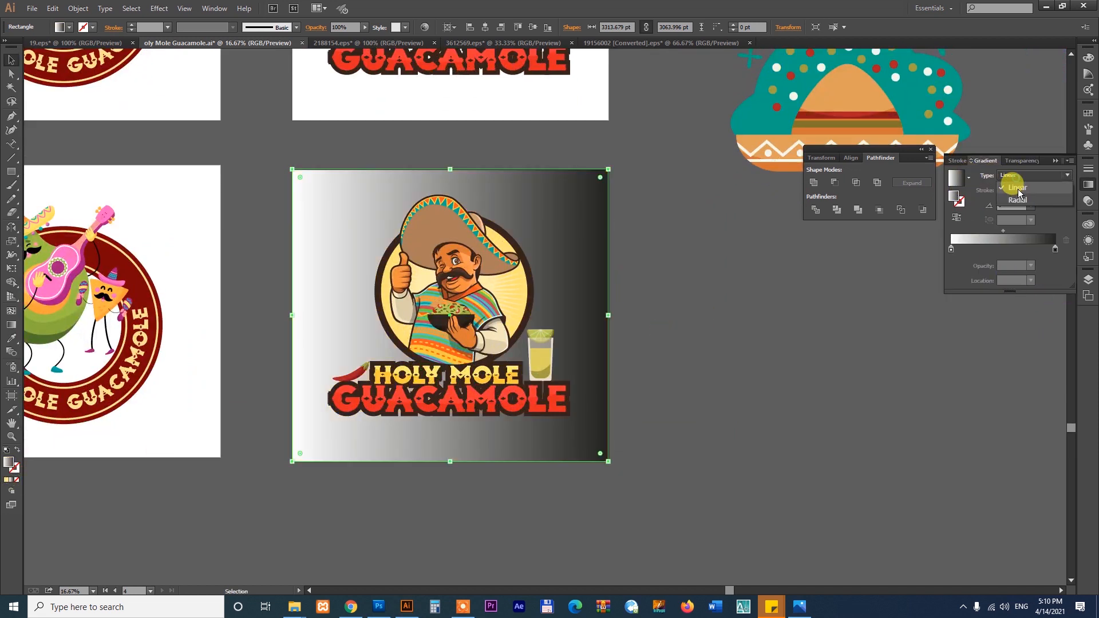
click(1013, 189)
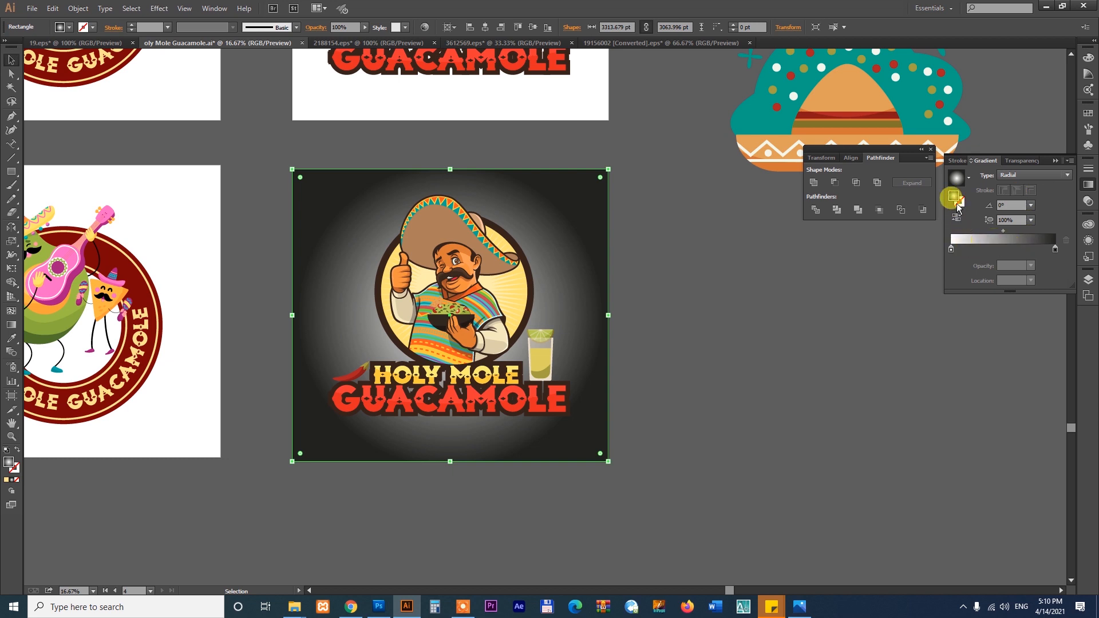
Step: Set the outer stop of the background's radial gradient to the golden yellow swatch
double_click(1055, 250)
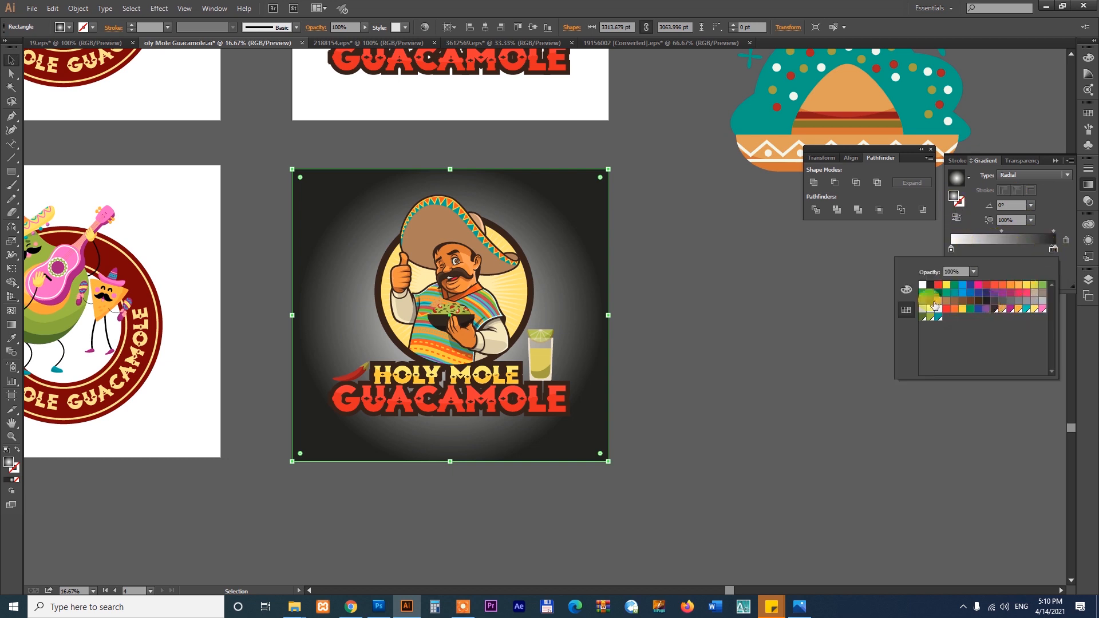
click(1054, 252)
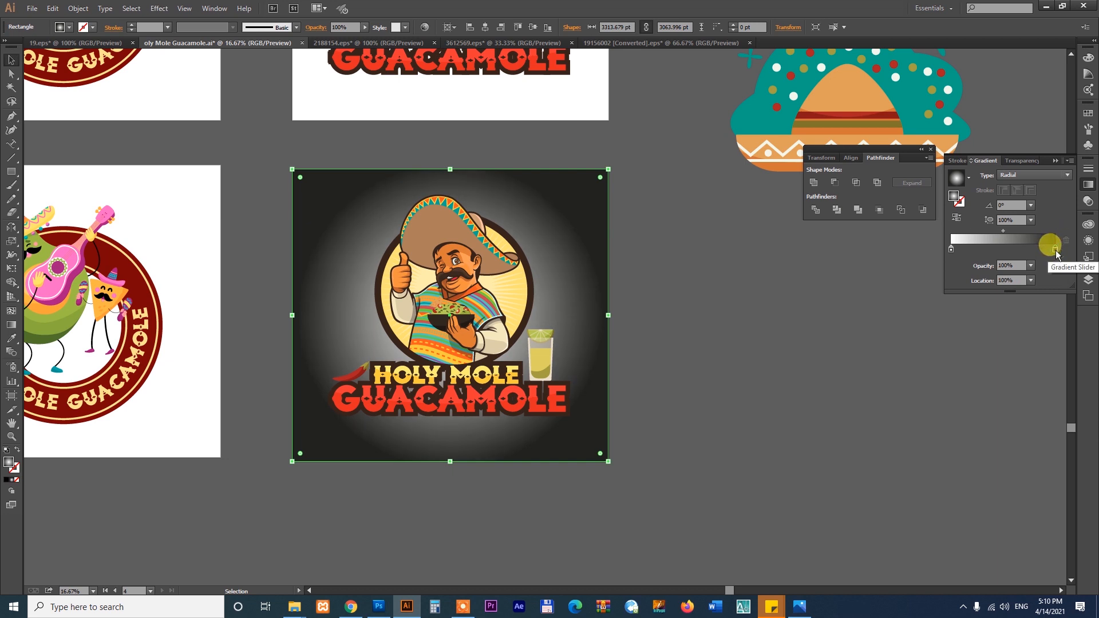
double_click(1055, 250)
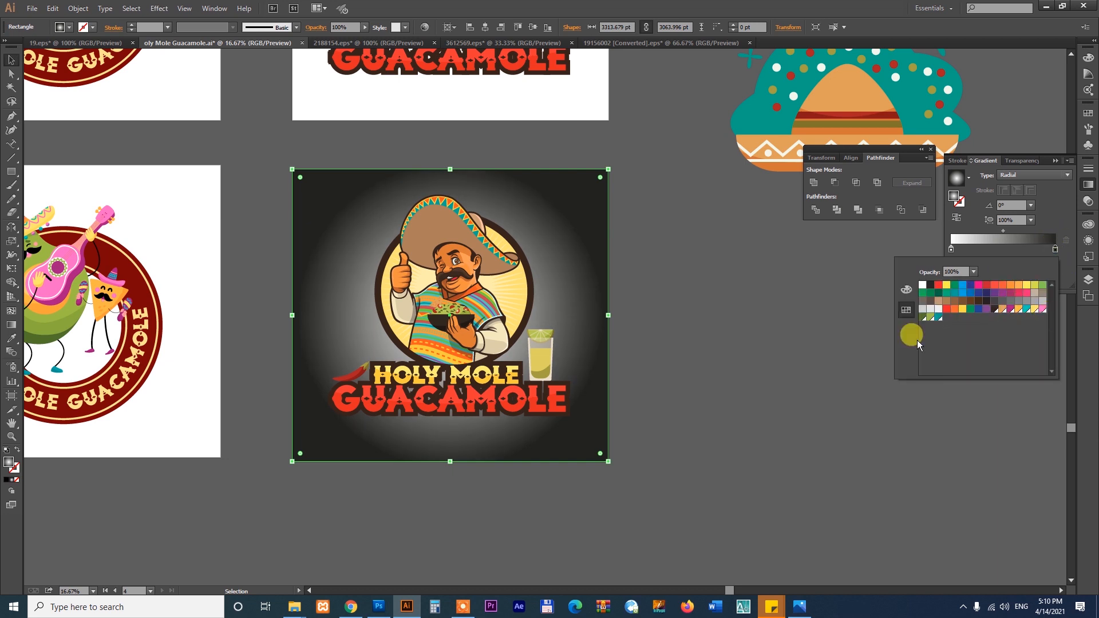
click(963, 309)
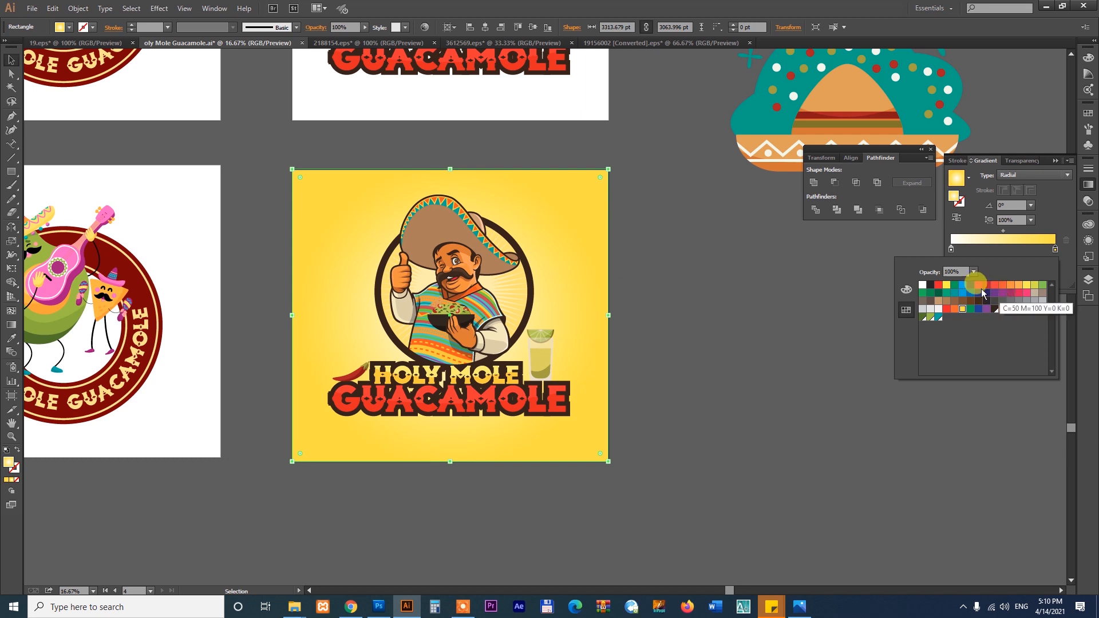
Step: Soften the outer stop of the background's radial gradient to pale orange FFDD95 by setting its blue value to 149
click(906, 289)
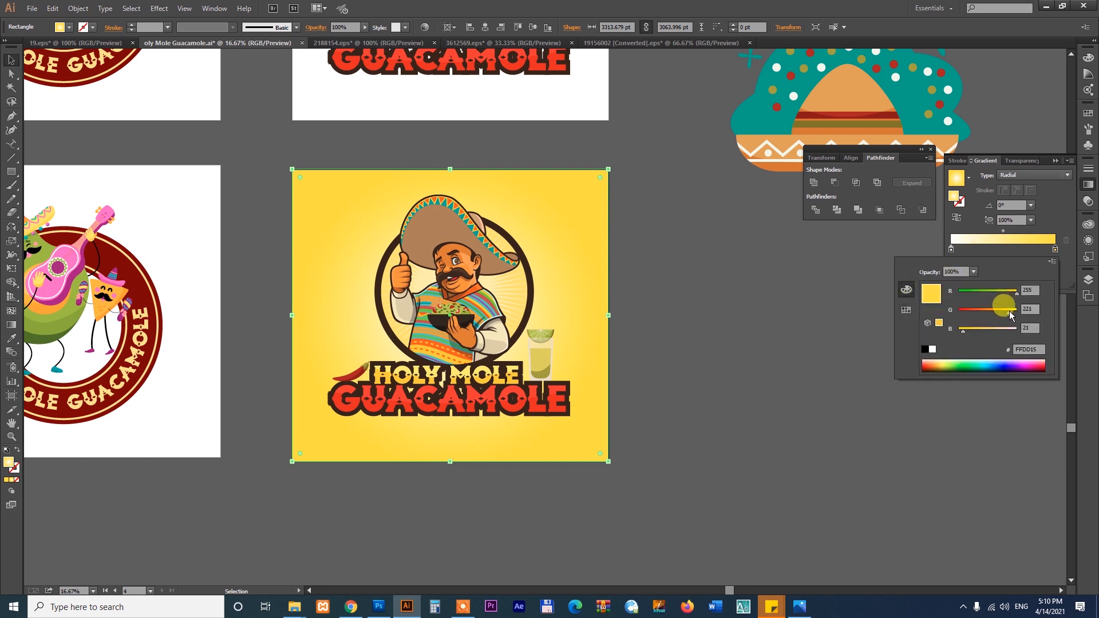
drag(981, 328, 993, 329)
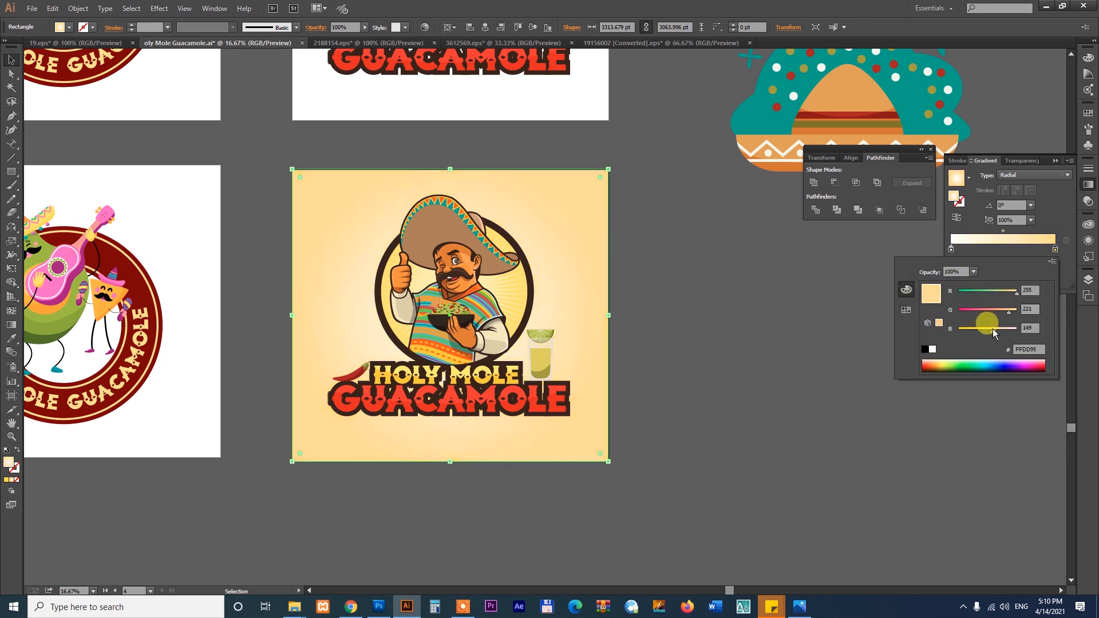
click(676, 371)
Step: Copy the gradient background rectangle behind the duplicated avocado badge and stretch its upper edge to cover the top of the artboard
drag(681, 437, 901, 428)
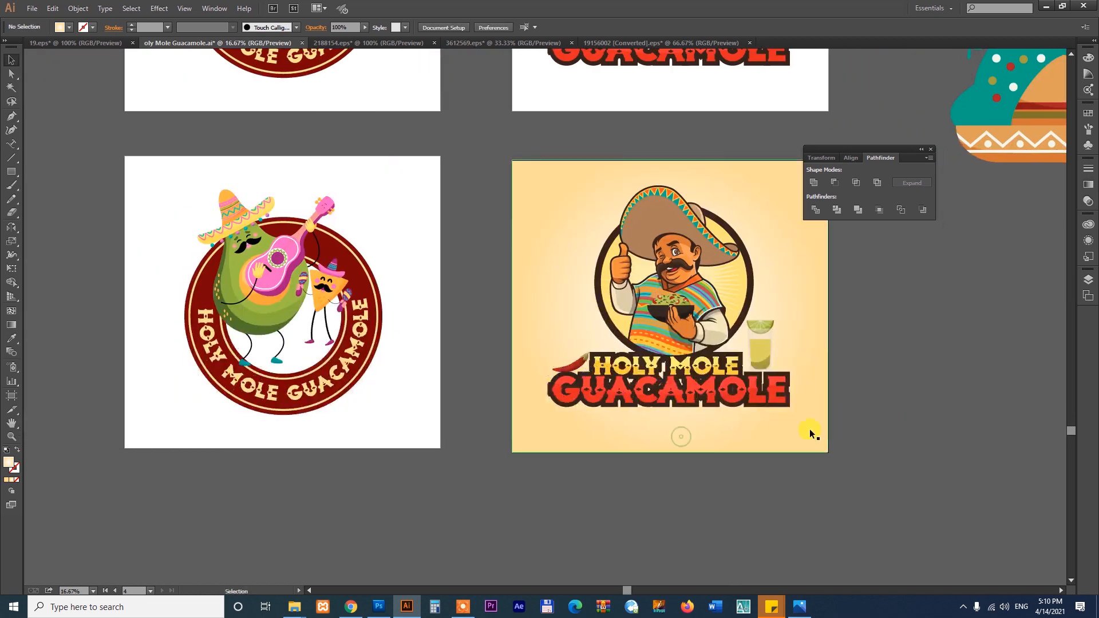
click(793, 434)
drag(799, 446, 431, 407)
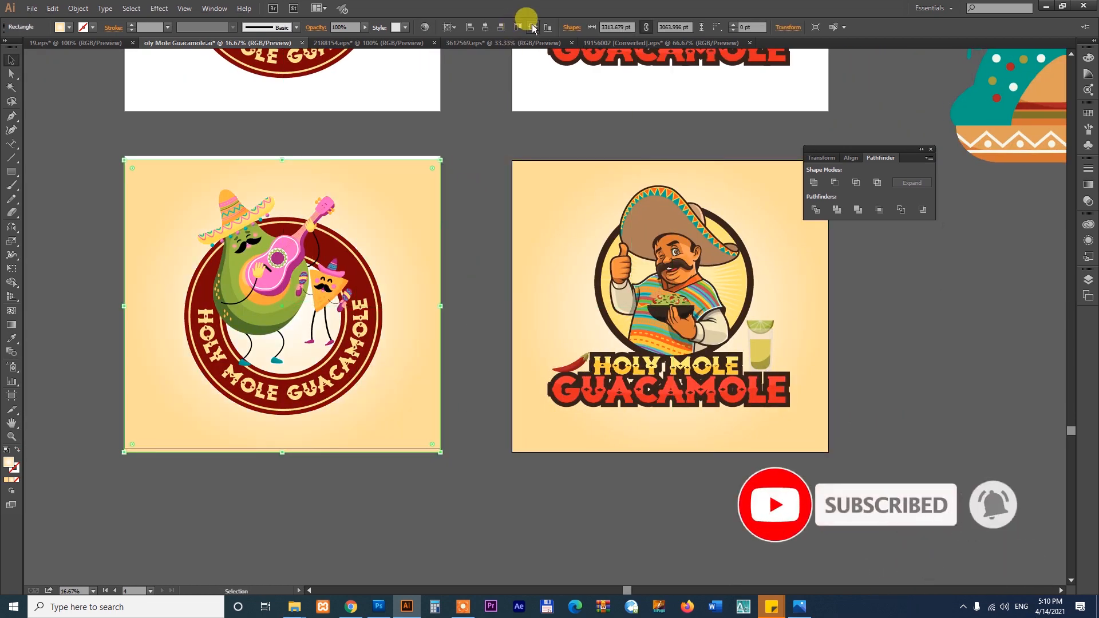
click(300, 167)
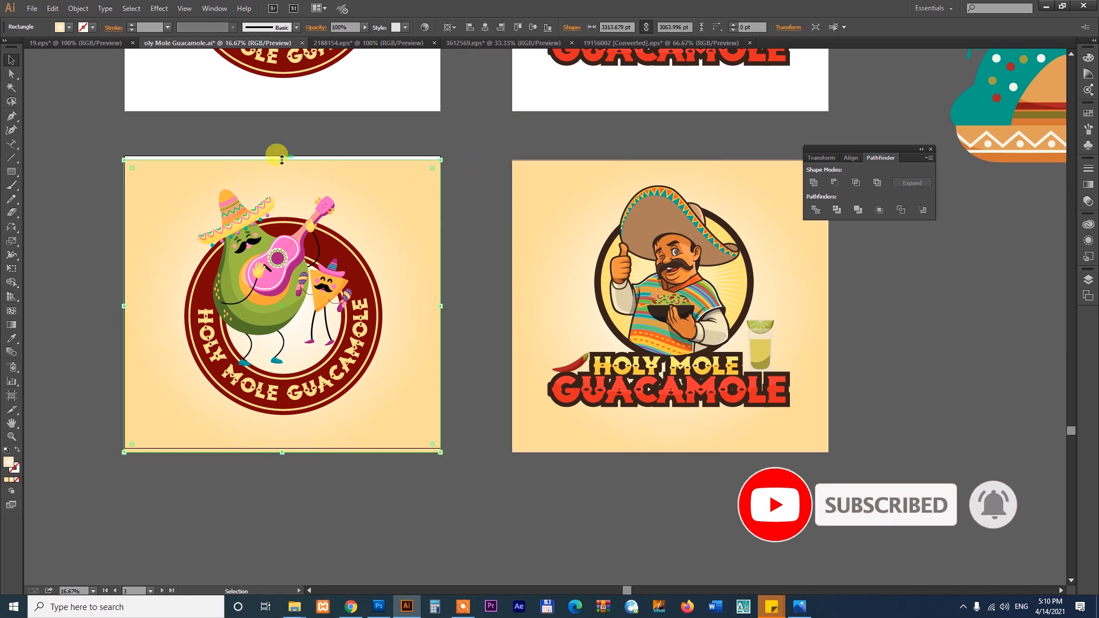
drag(281, 160, 282, 152)
click(493, 130)
Step: Export artboards 1-4 as separate JPEGs based on oly Mole Guacamole.jpg, using RGB, medium quality 5 and 300 ppi
drag(493, 130, 498, 269)
key(ctrl+minus)
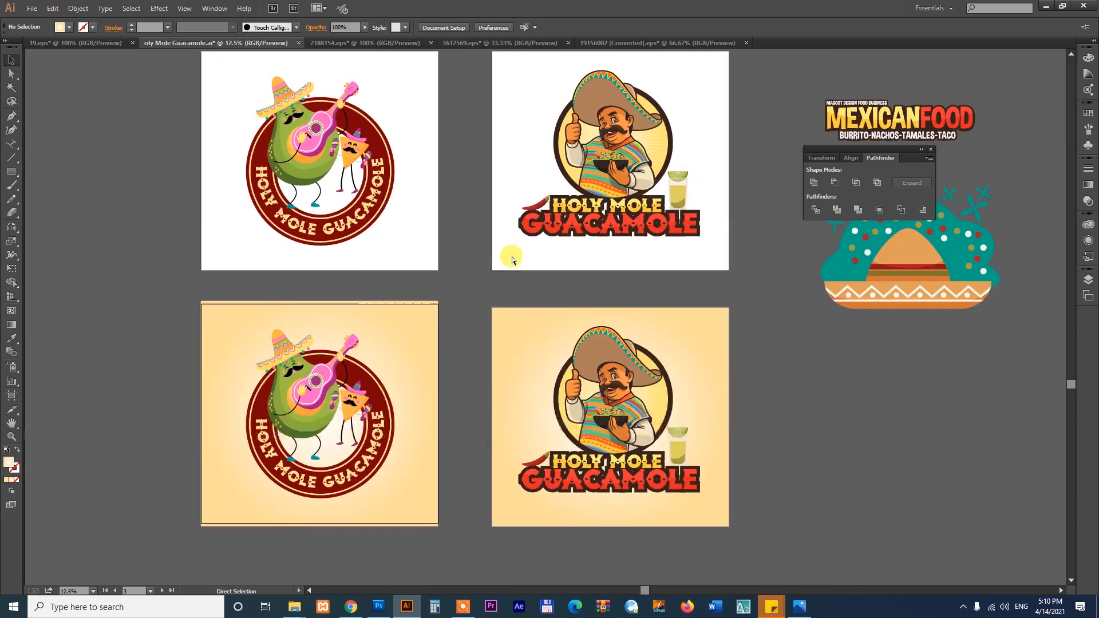
key(shift+o)
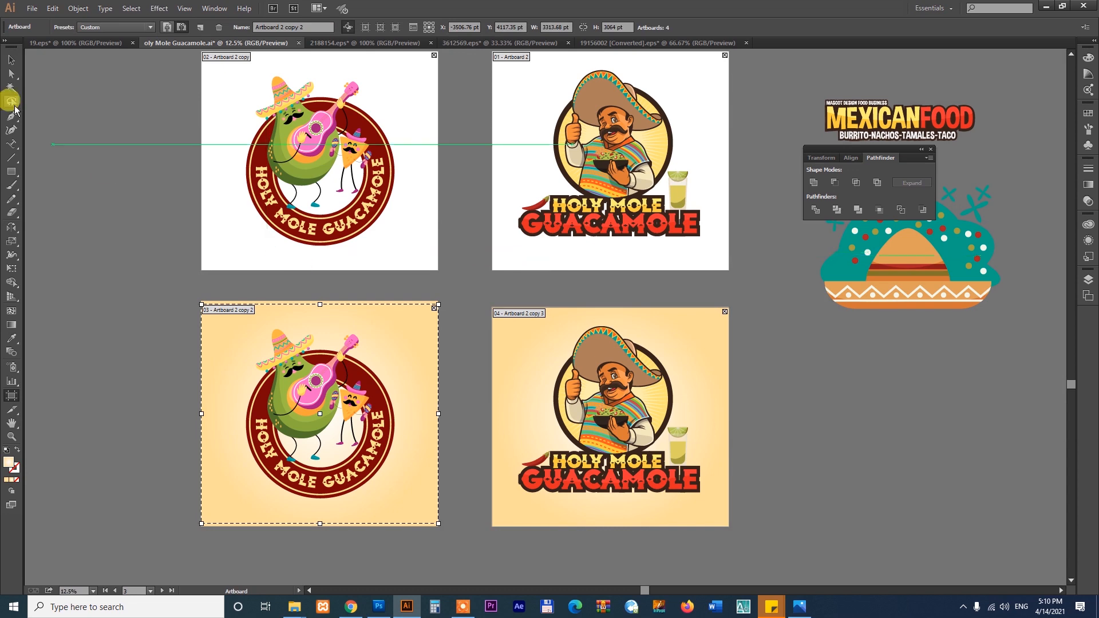
click(32, 8)
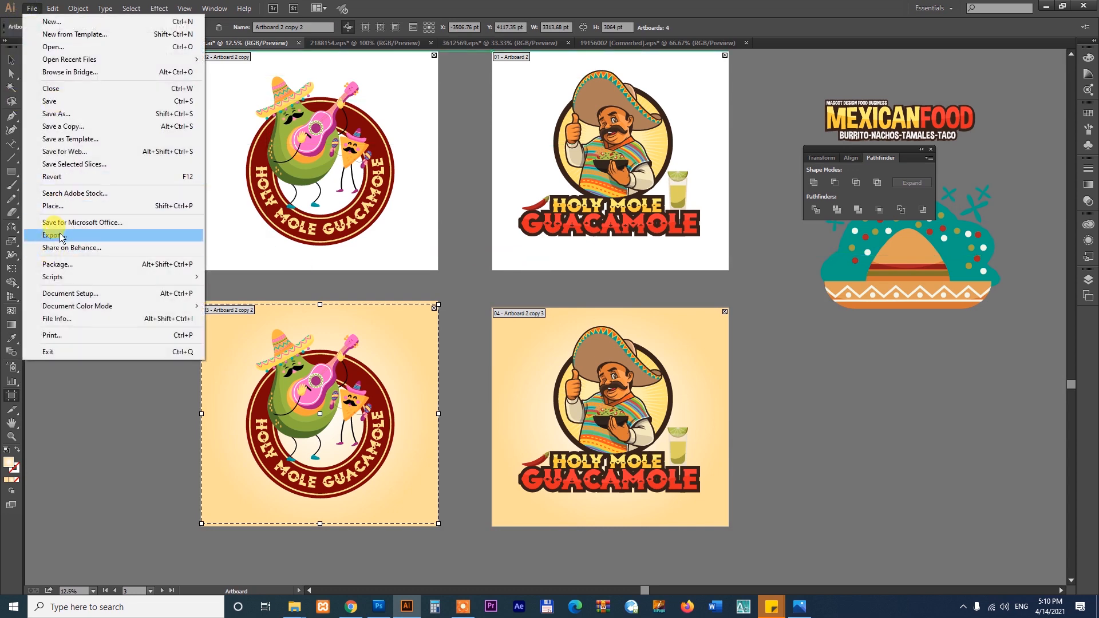
click(59, 233)
click(94, 259)
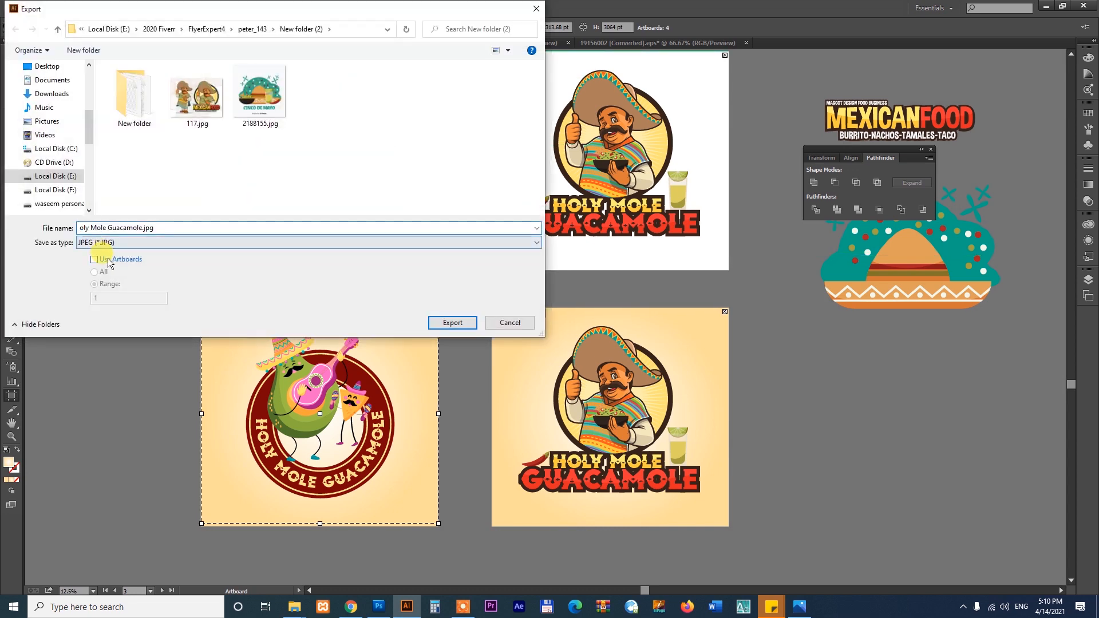
click(107, 296)
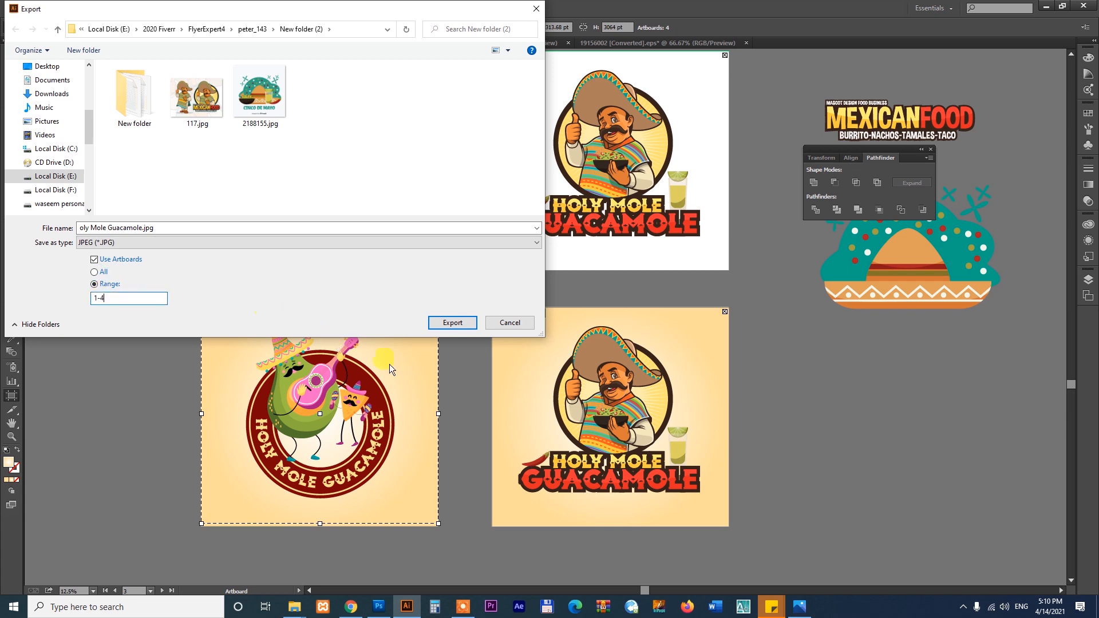
click(452, 322)
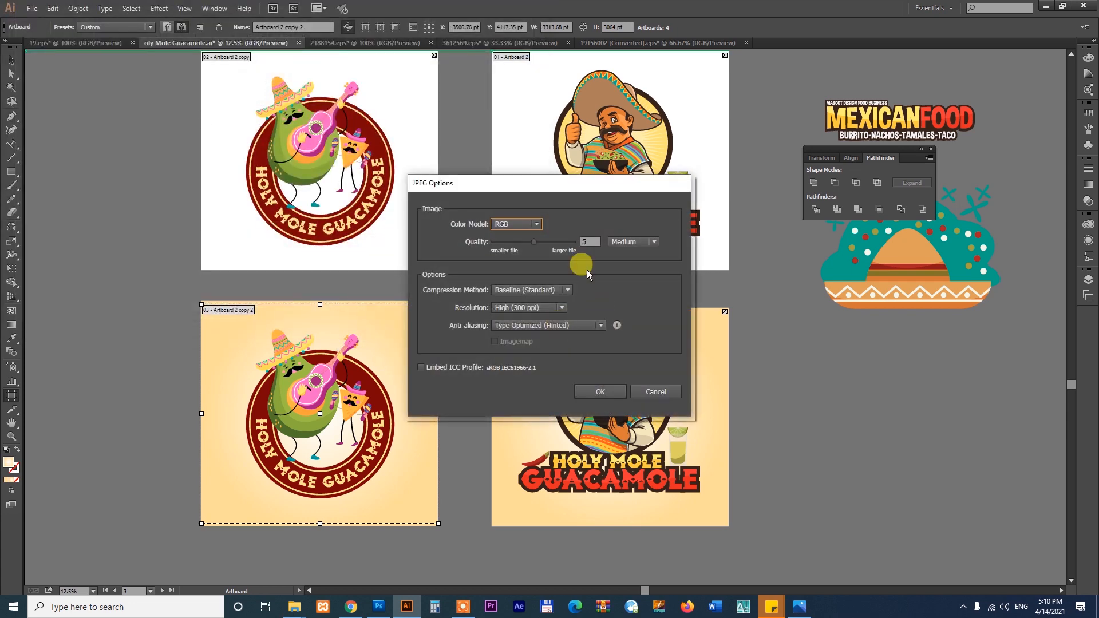
click(601, 391)
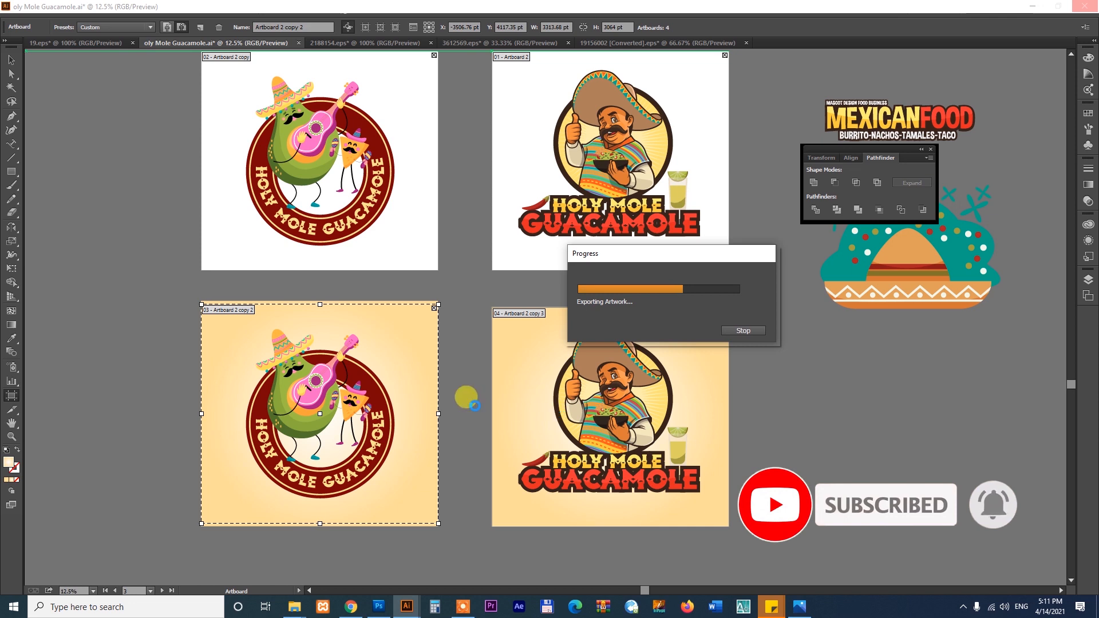
Step: Switch to Chrome and look over the uploads and popular uploads on the Sargodha Training Institute YouTube channel page
click(350, 610)
click(437, 6)
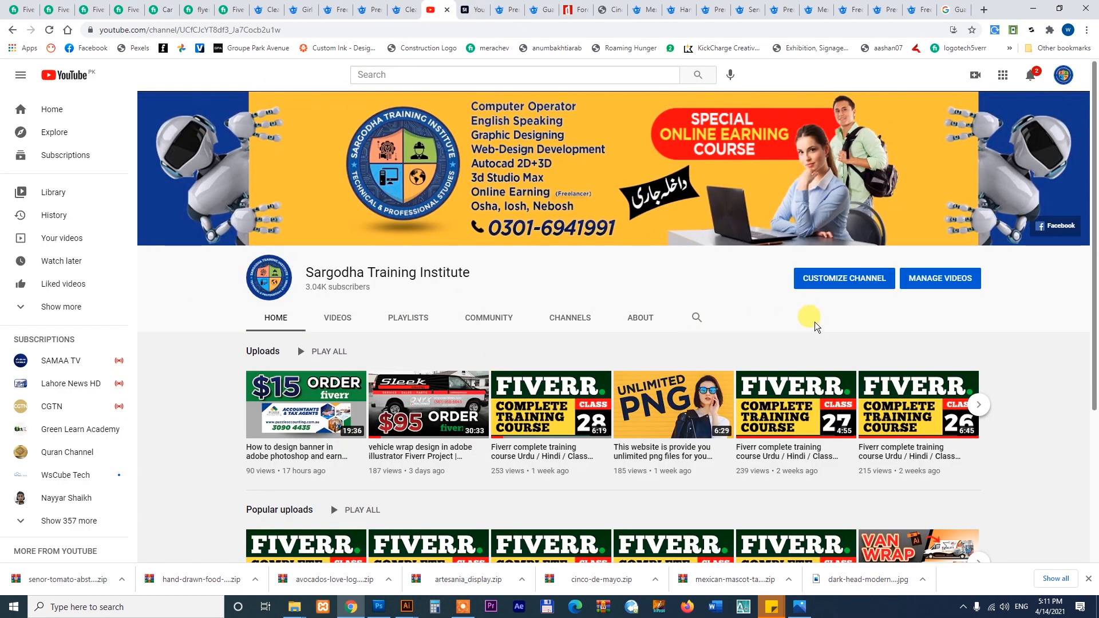
scroll(802, 326, down, 3)
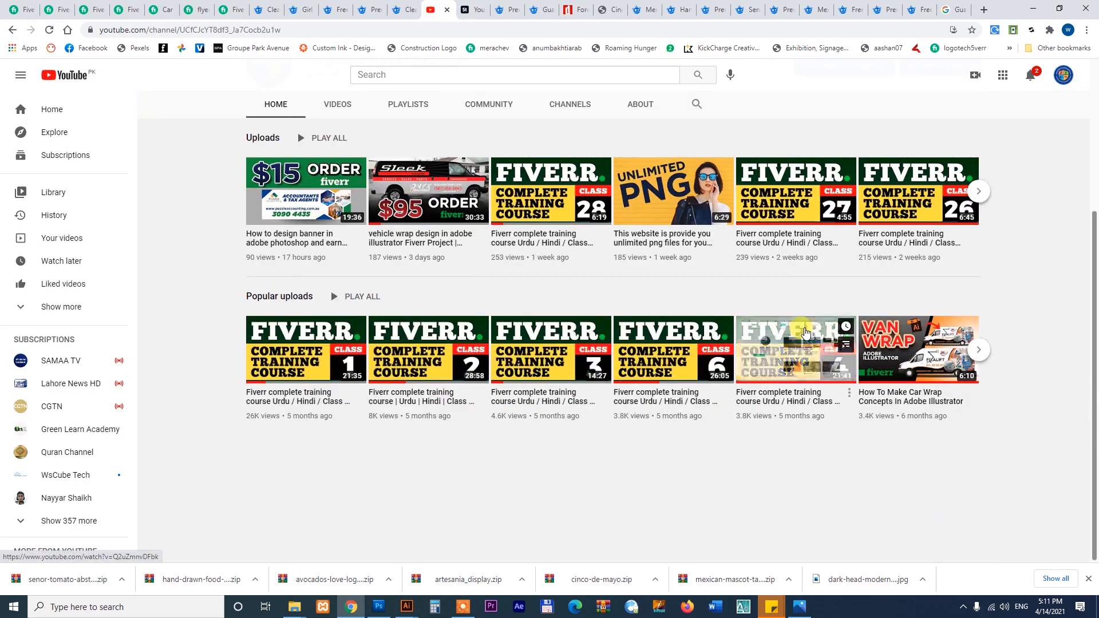
scroll(807, 331, up, 3)
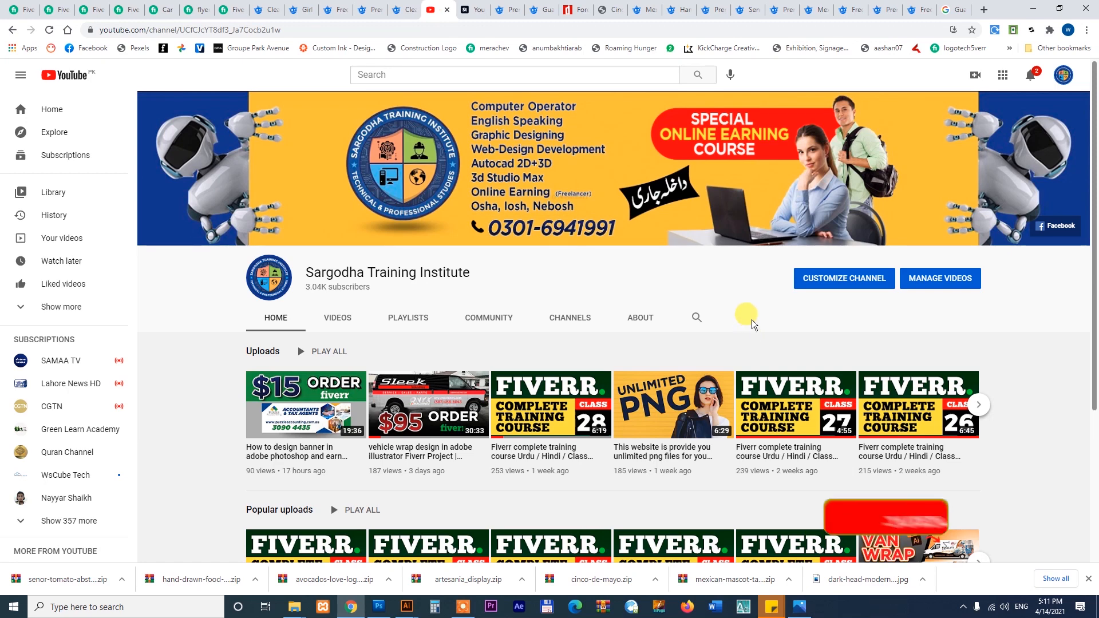